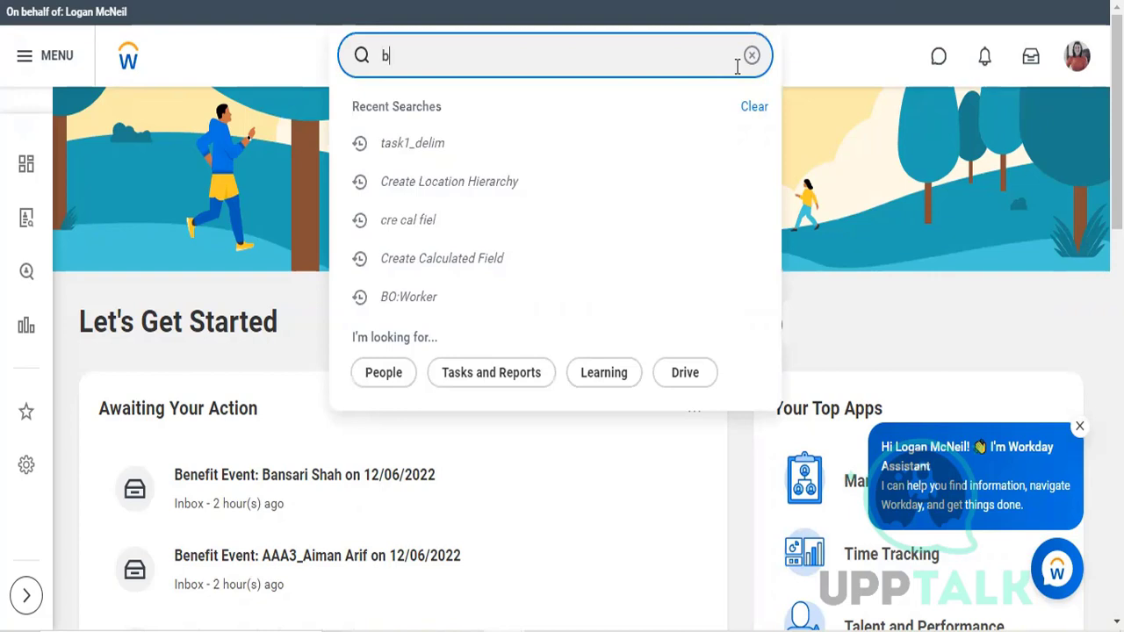
# Step: Search for the supplier invoice business process with the term "bp: supply inv"
pyautogui.write('p;')
pyautogui.press('BackSpace')
pyautogui.write(': ')
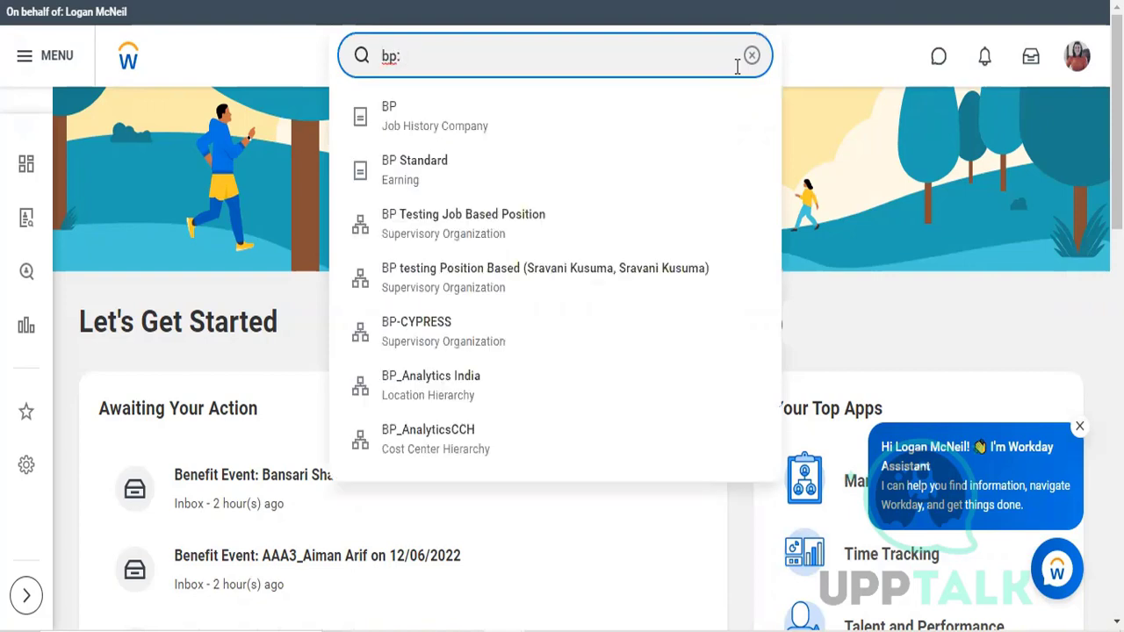
pyautogui.write('supply inv')
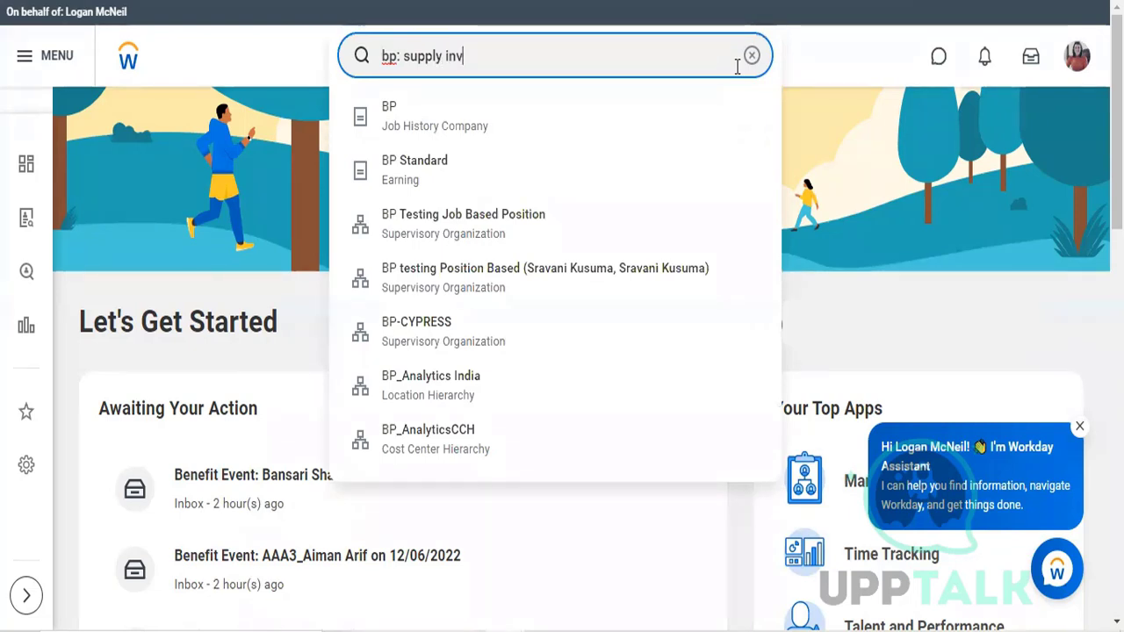
pyautogui.click(903, 103)
pyautogui.click(499, 57)
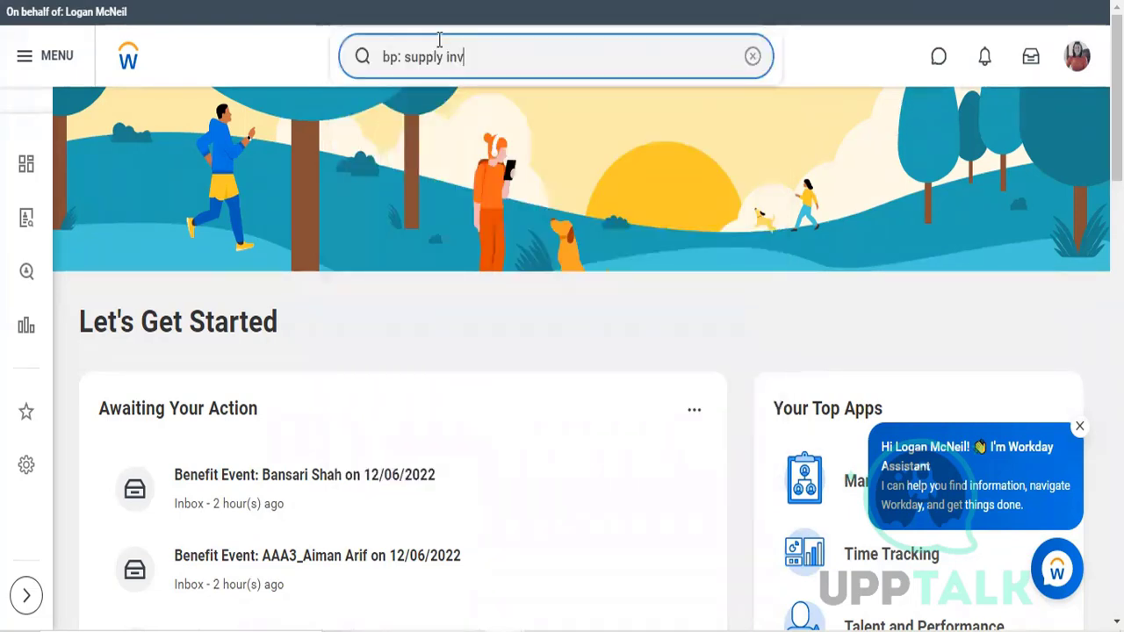
pyautogui.press('Return')
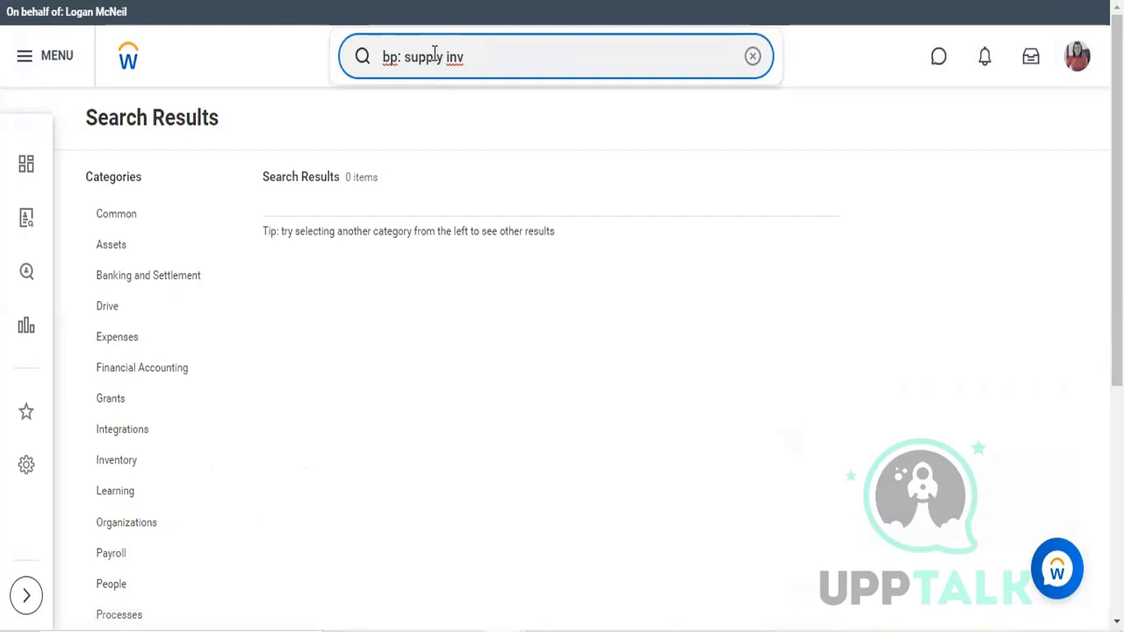
# Step: Correct the search to "bp: supplier invoice" and open the Supplier Invoice Event (Default Definition) business process
pyautogui.click(433, 56)
pyautogui.press('BackSpace')
pyautogui.write('lier')
pyautogui.press('BackSpace')
pyautogui.press('BackSpace')
pyautogui.press('BackSpace')
pyautogui.press('BackSpace')
pyautogui.press('BackSpace')
pyautogui.press('BackSpace')
pyautogui.press('BackSpace')
pyautogui.press('BackSpace')
pyautogui.press('BackSpace')
pyautogui.write('lier invoice')
pyautogui.press('Return')
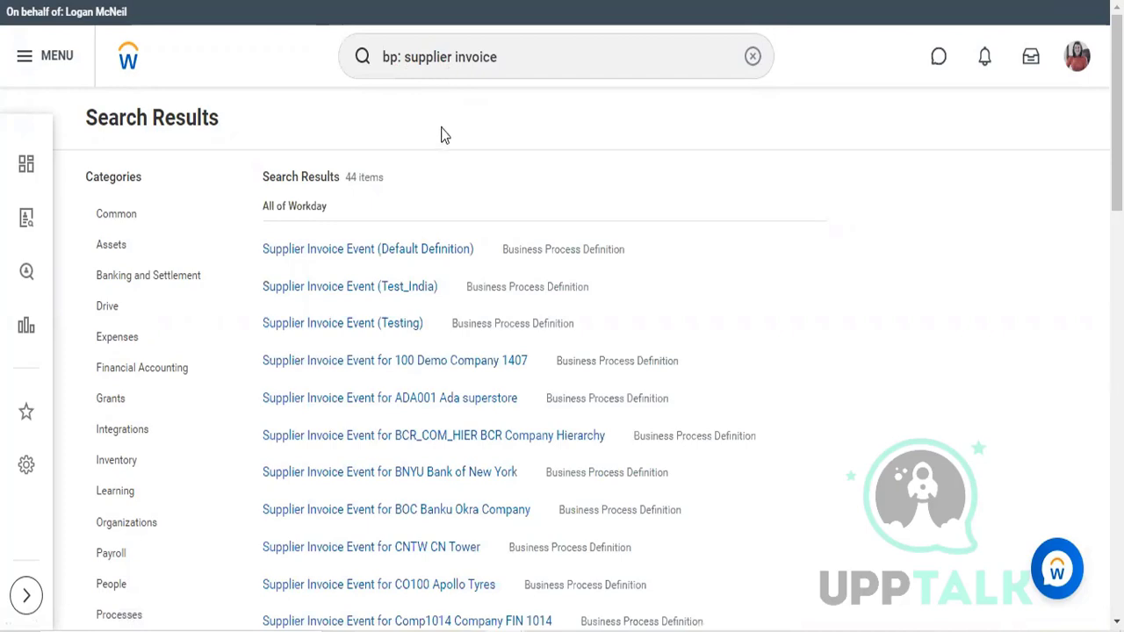
pyautogui.moveTo(435, 253)
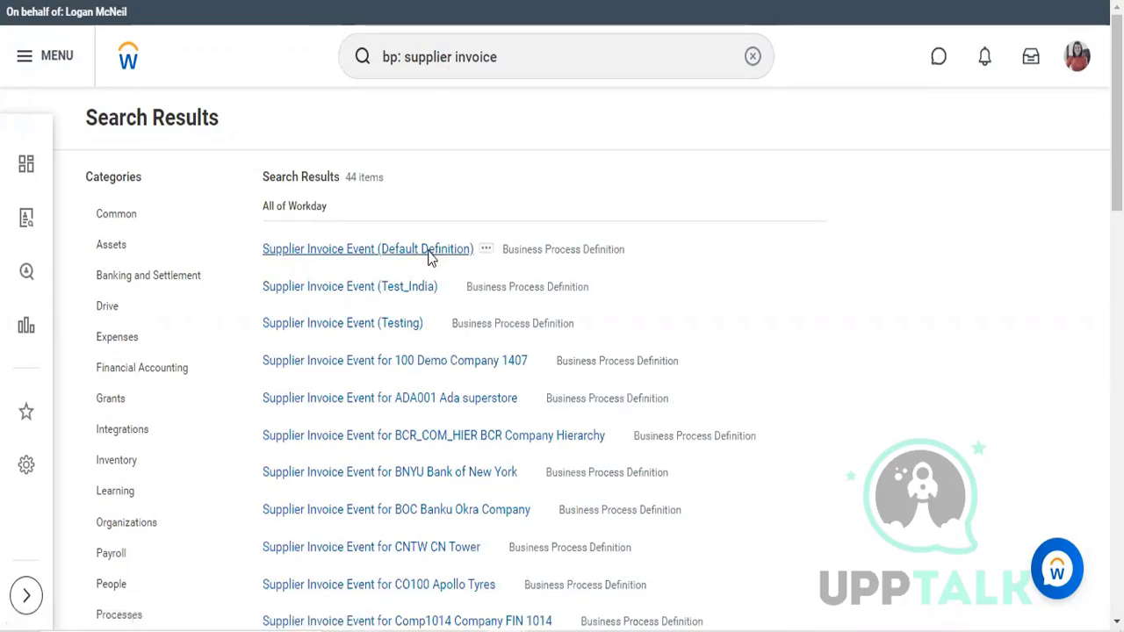
pyautogui.click(430, 253)
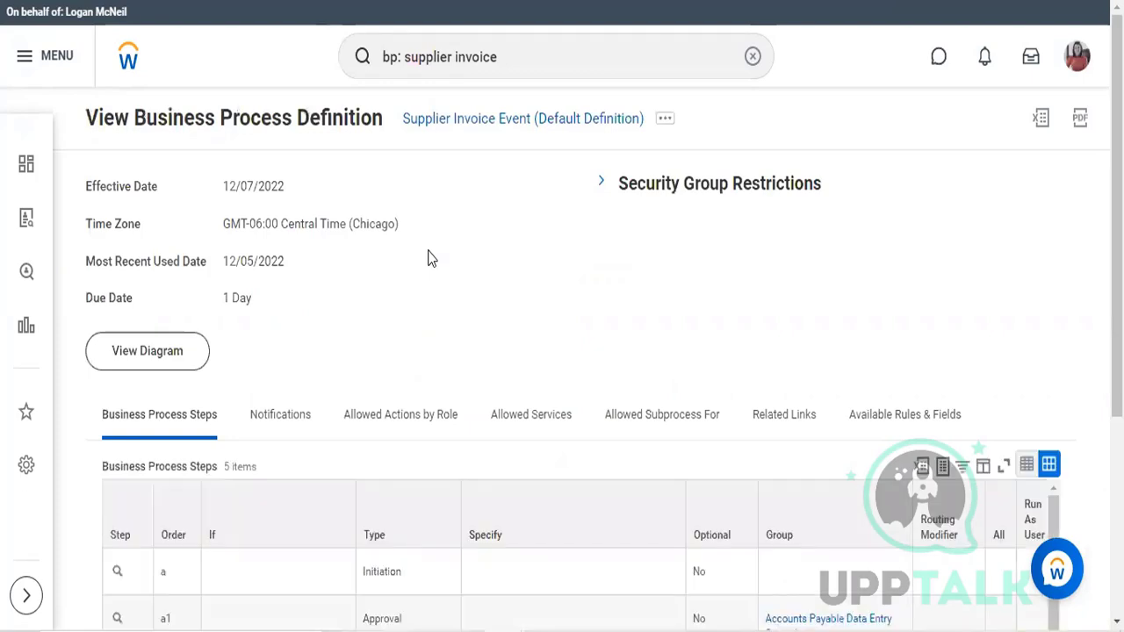
# Step: Review the business process steps of the Supplier Invoice Event, including their conditions, types and assigned security groups
pyautogui.scroll(-2, 430, 258)
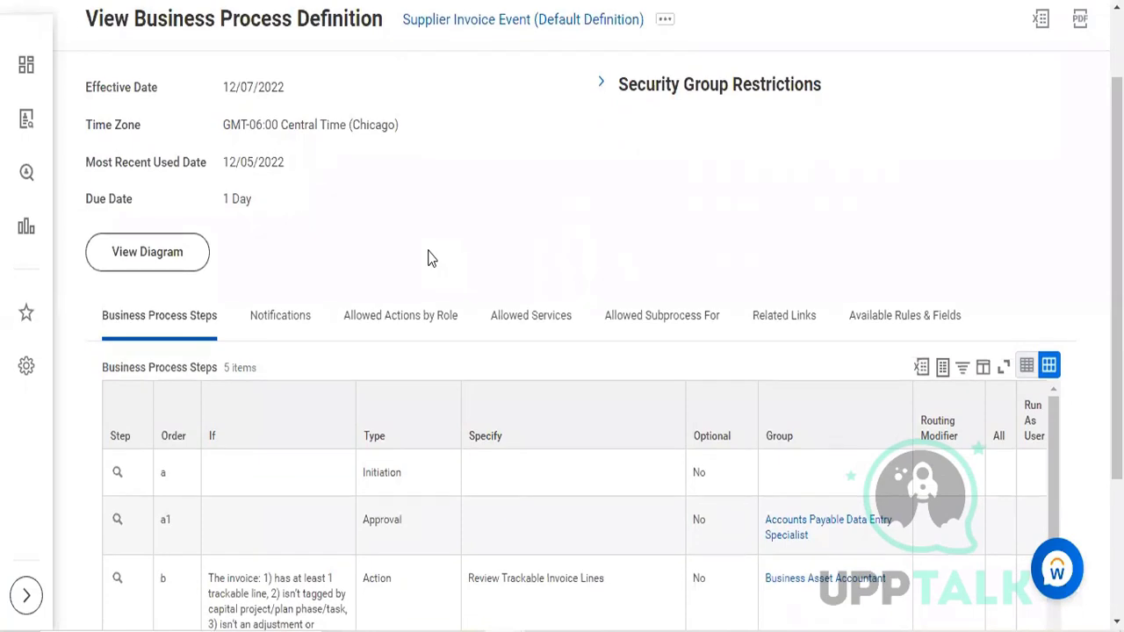
pyautogui.scroll(-1, 430, 258)
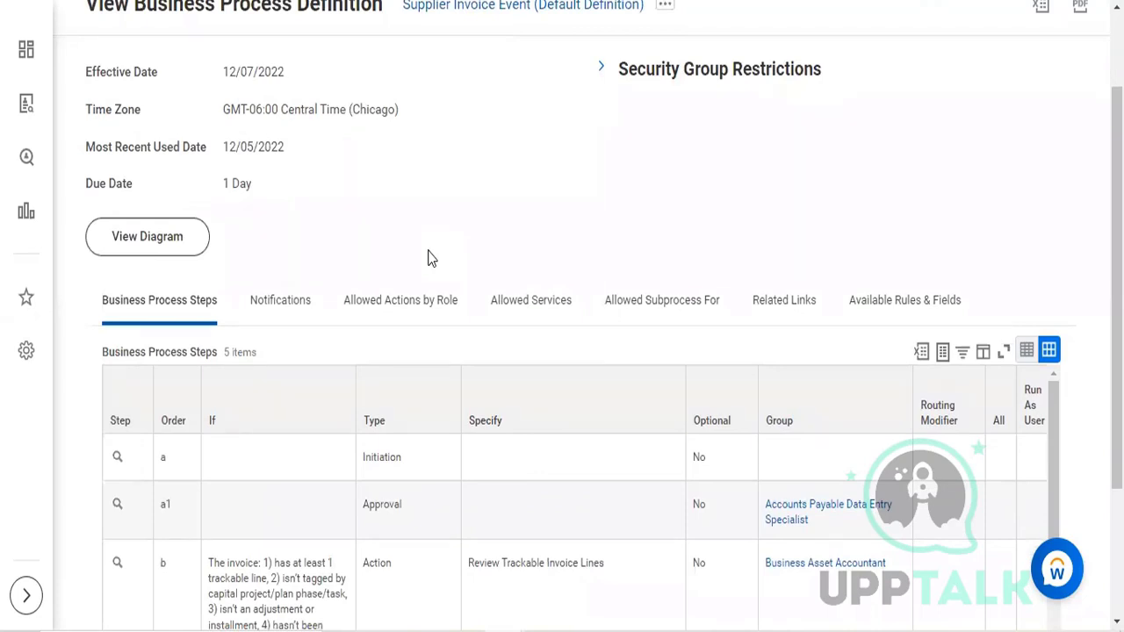
pyautogui.scroll(-5, 431, 258)
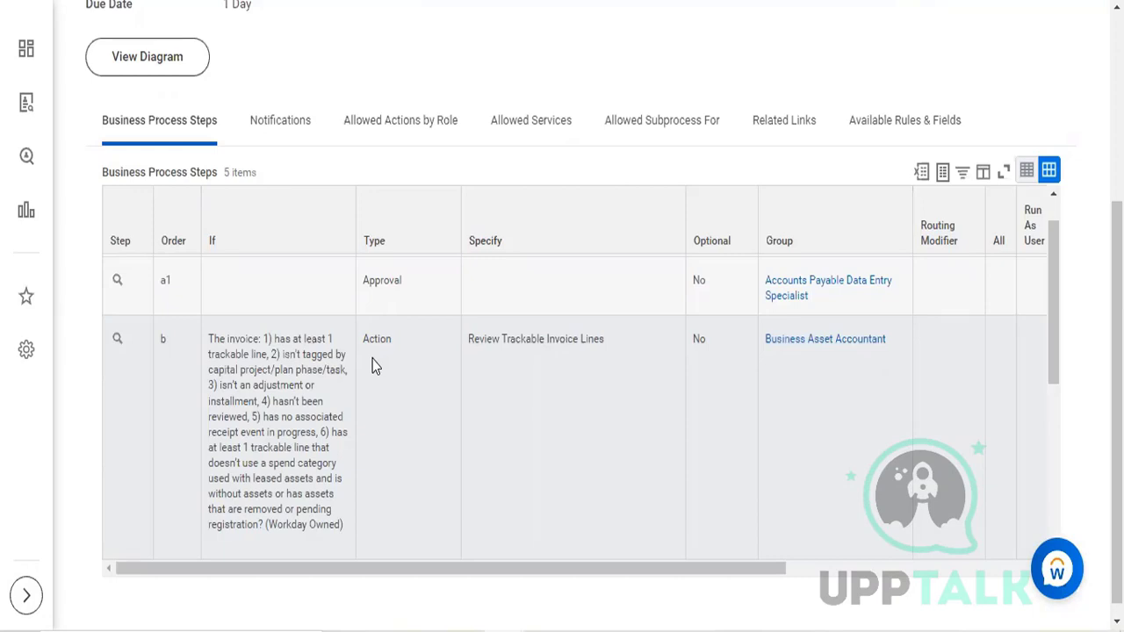
pyautogui.scroll(-3, 371, 366)
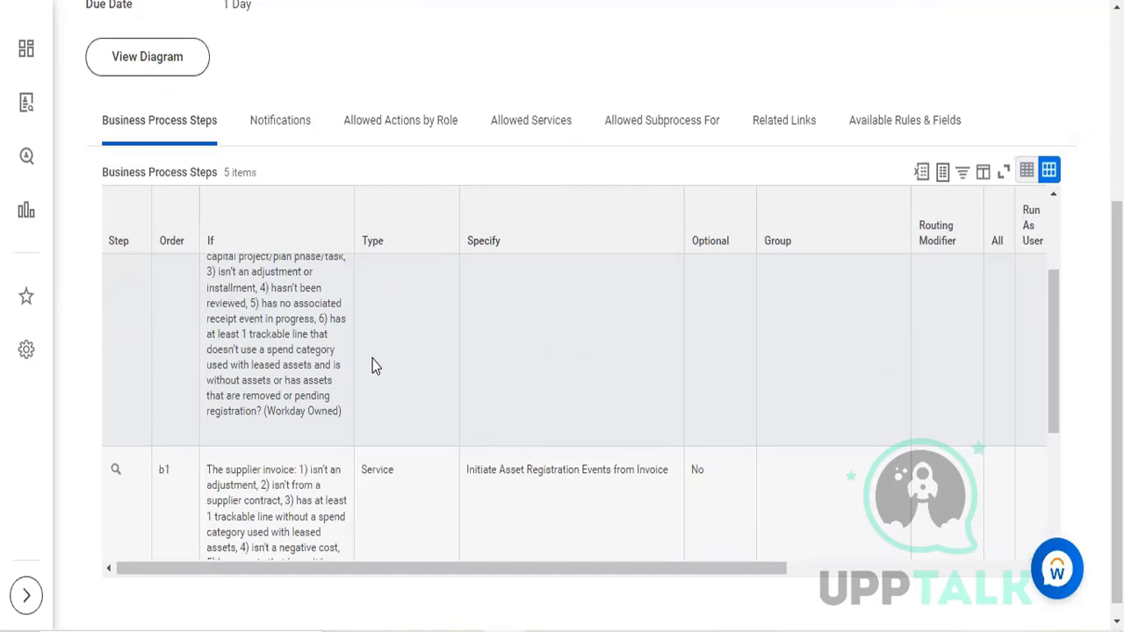
pyautogui.scroll(-2, 372, 331)
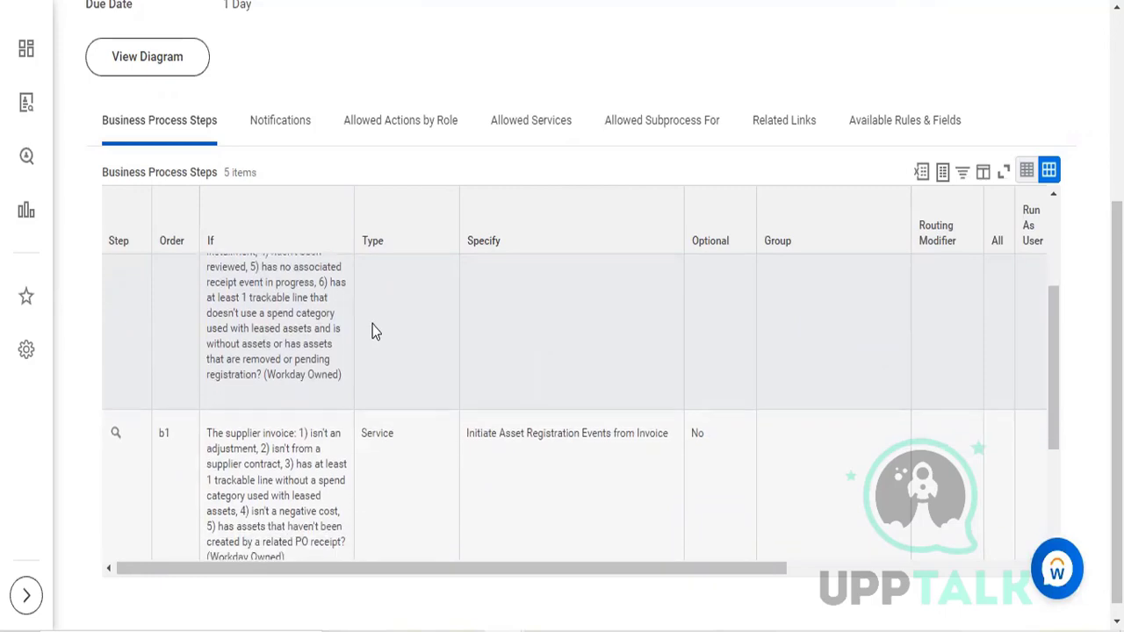
pyautogui.scroll(-1, 372, 331)
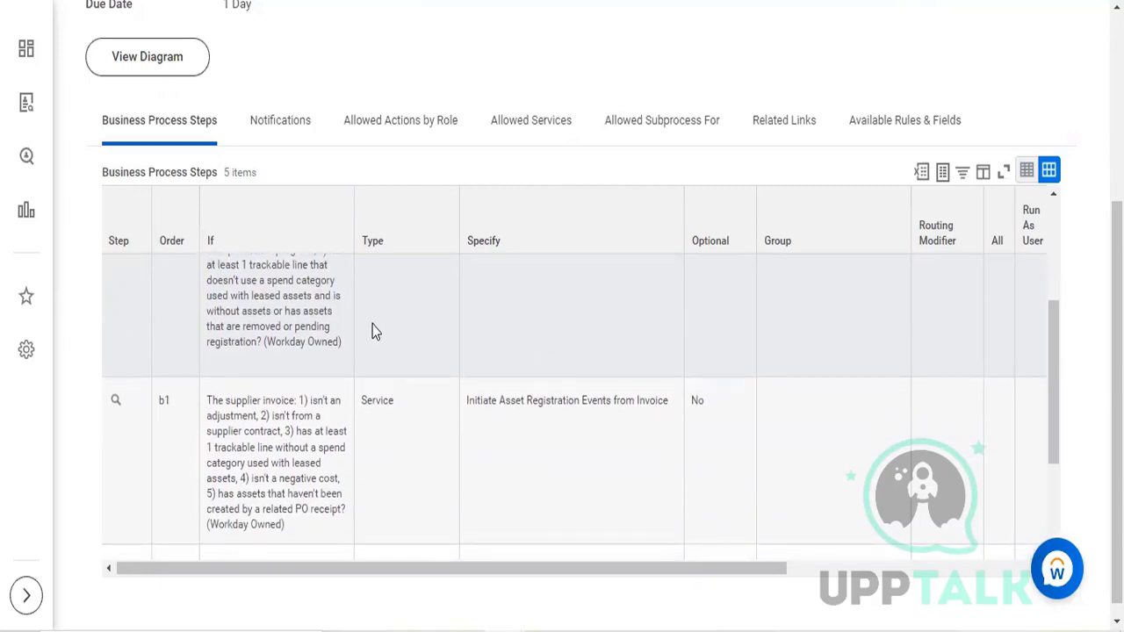
pyautogui.scroll(-1, 372, 331)
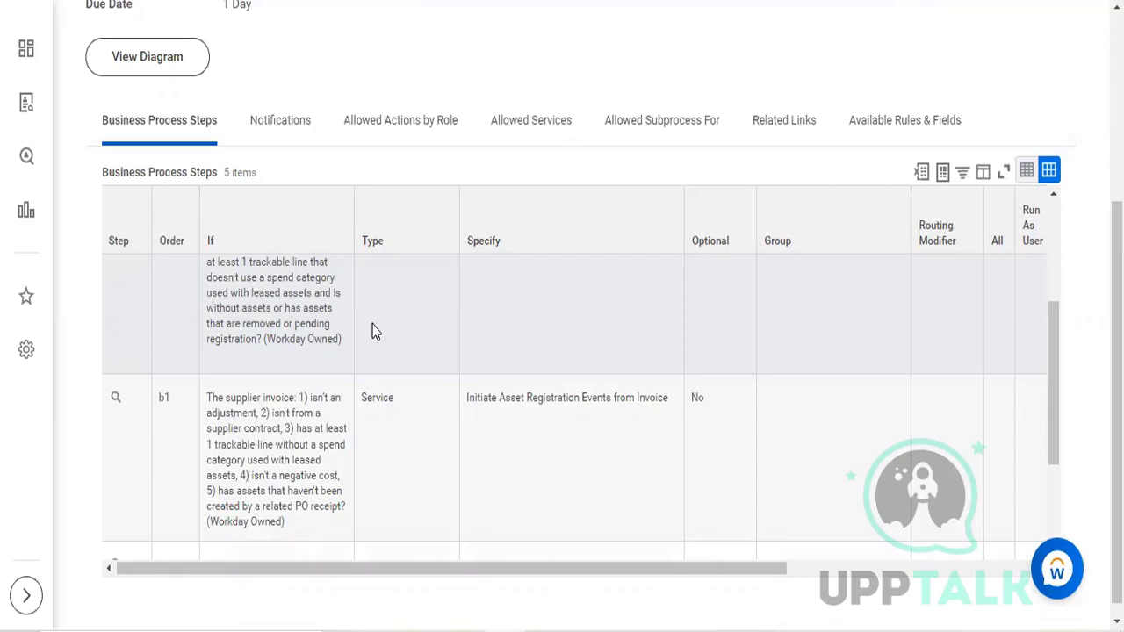
pyautogui.scroll(-1, 372, 330)
pyautogui.scroll(5, 372, 330)
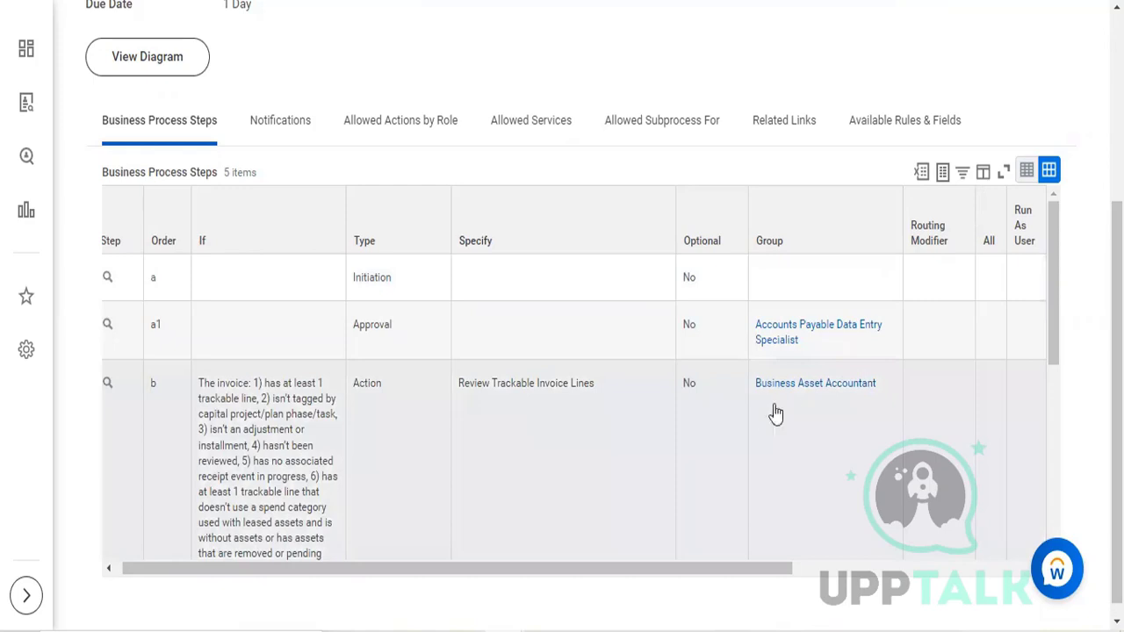
pyautogui.click(794, 397)
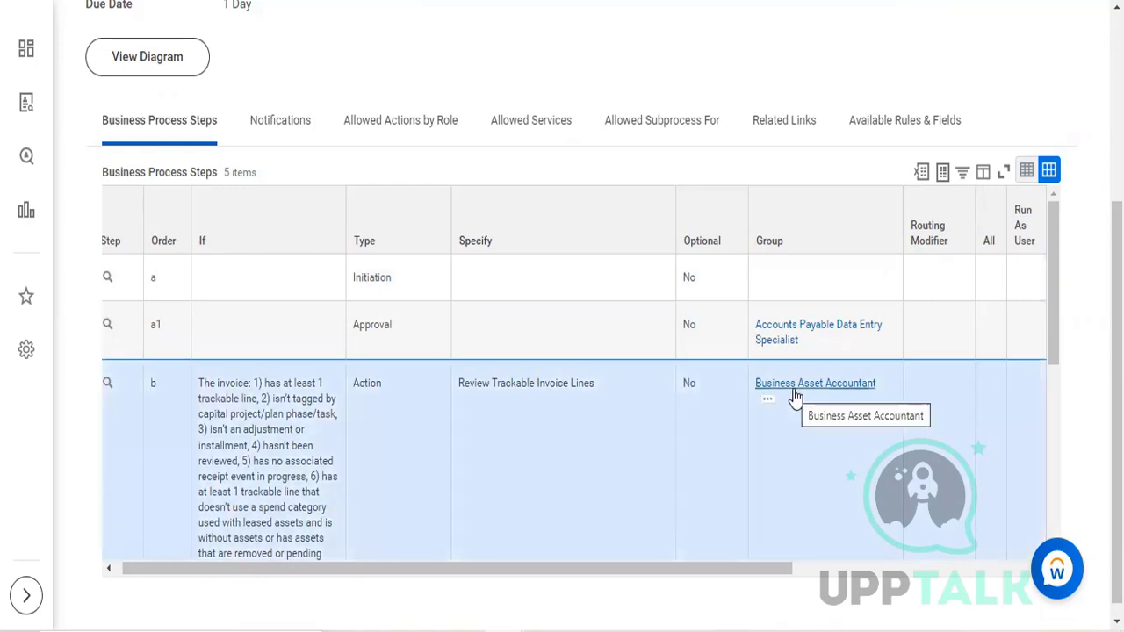
pyautogui.click(689, 358)
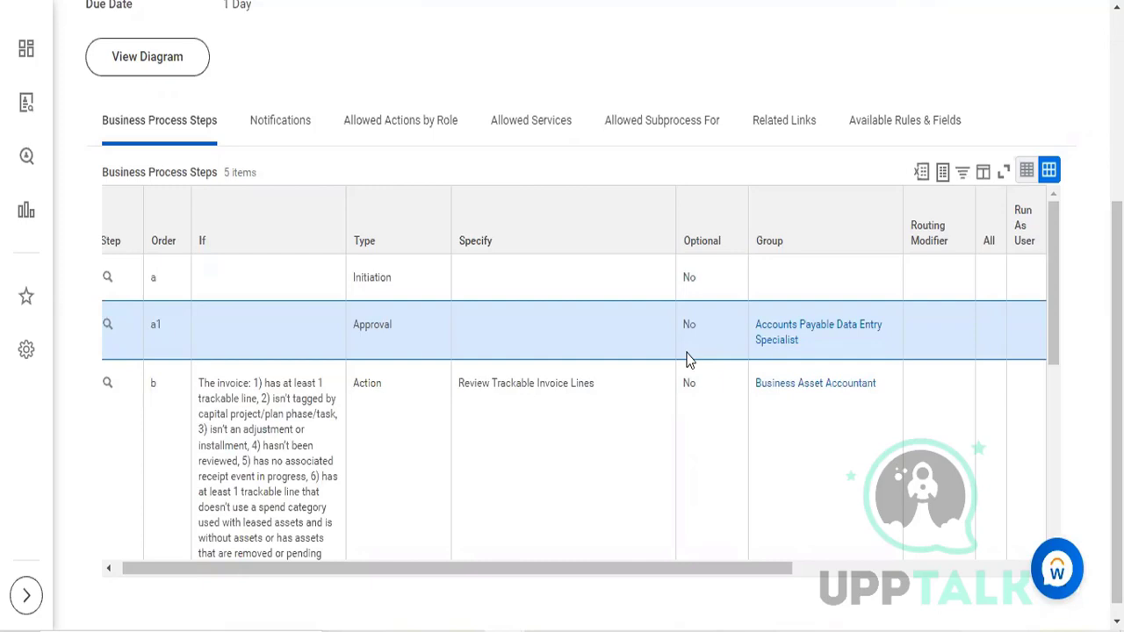
# Step: Search for "create supplier in" and open the Create Supplier Invoice task
pyautogui.moveTo(689, 360); pyautogui.dragTo(541, 55)
pyautogui.scroll(3, 553, 301)
pyautogui.click(542, 55)
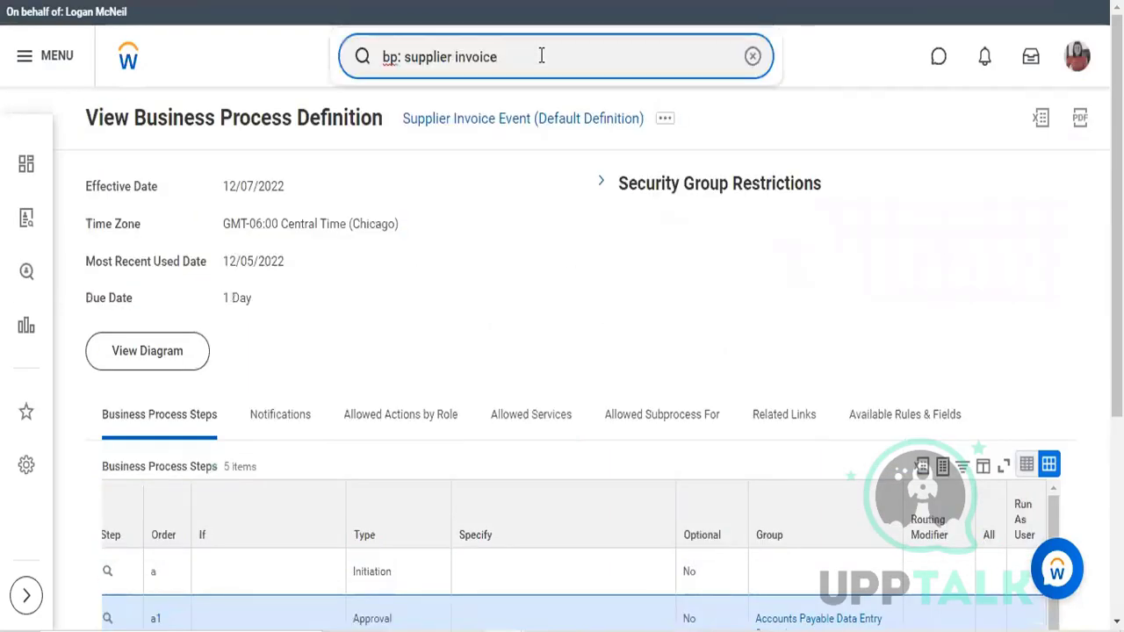
pyautogui.hotkey('ctrl', 'a')
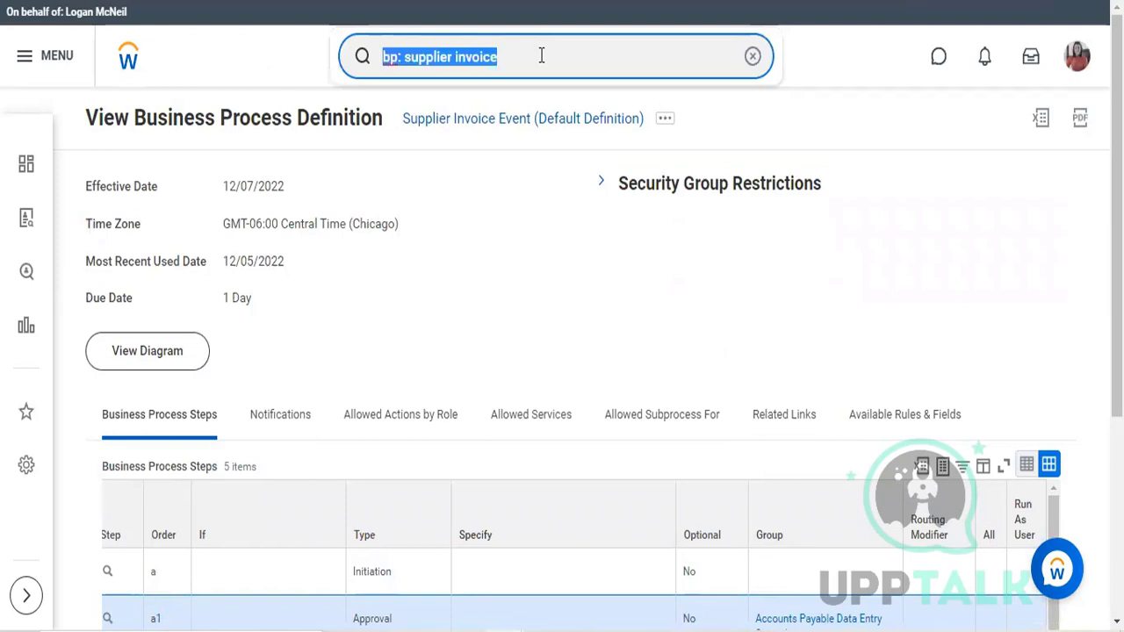
pyautogui.write('create s')
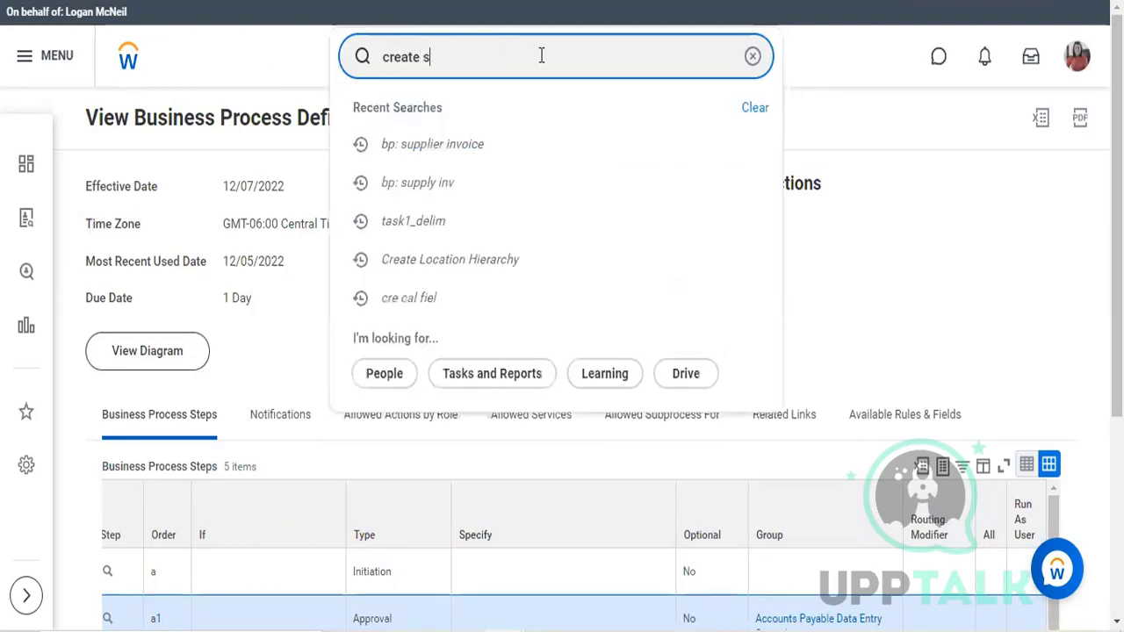
pyautogui.write('upp')
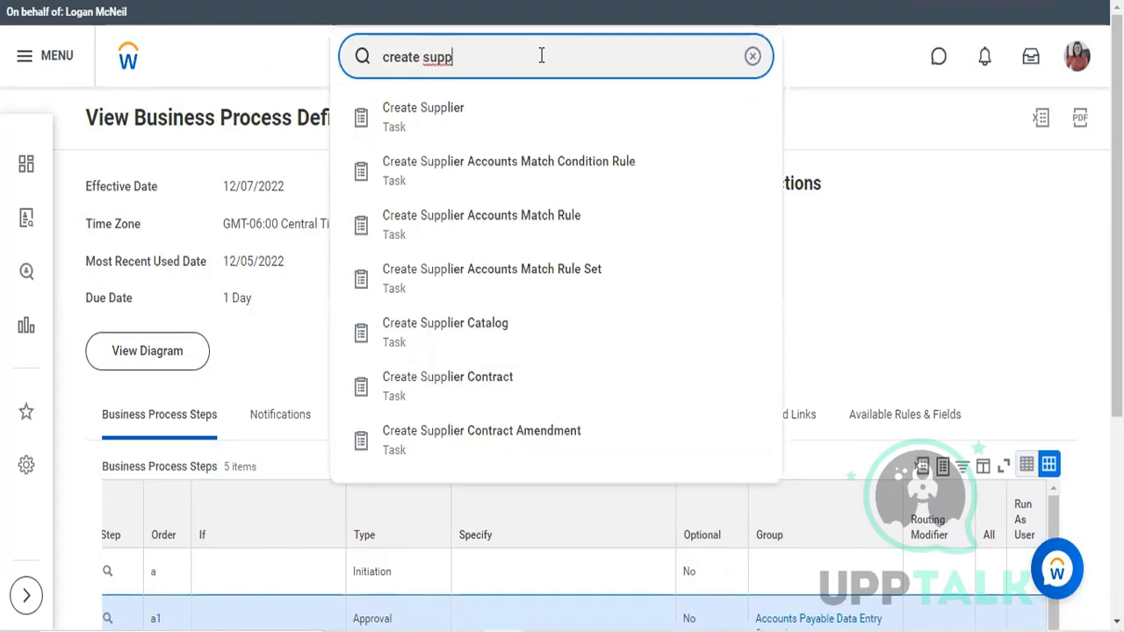
pyautogui.write('lier in')
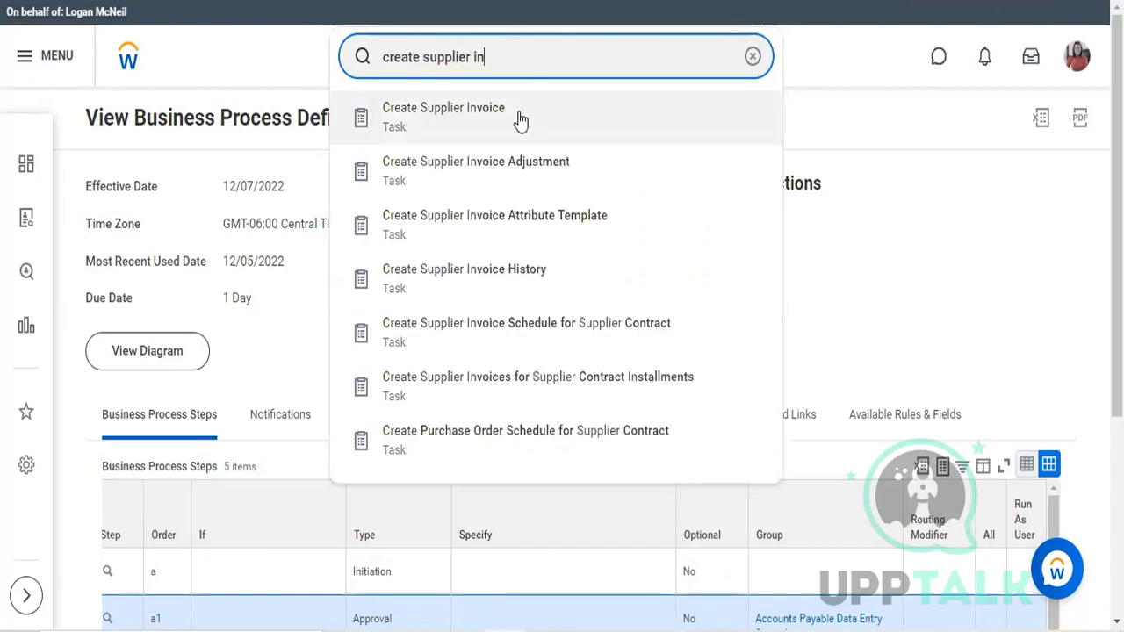
pyautogui.click(520, 120)
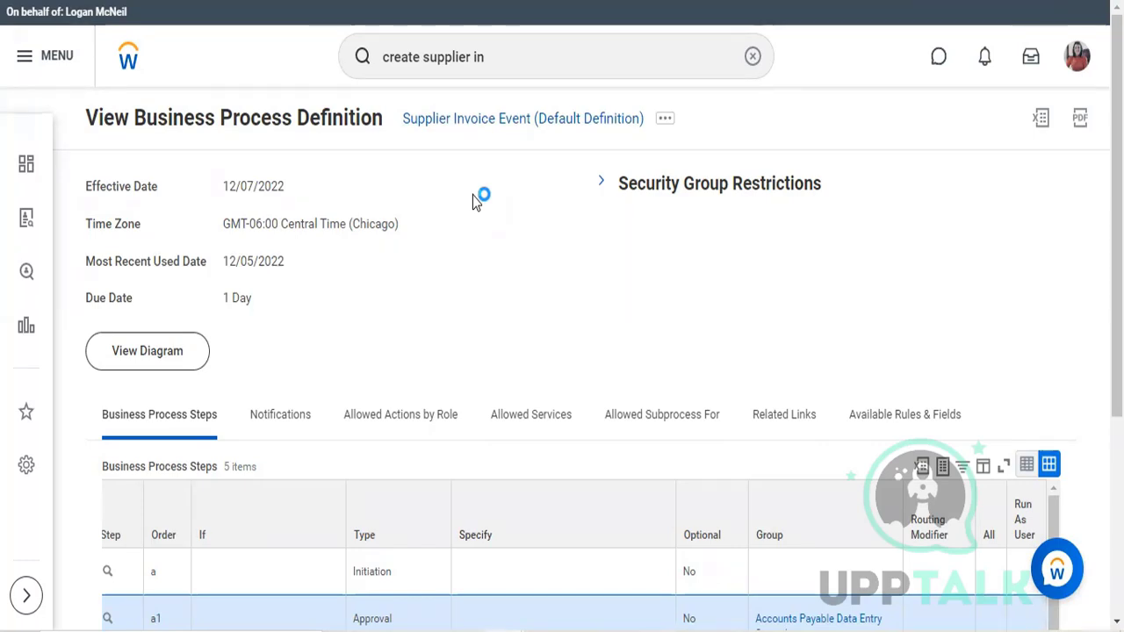
pyautogui.click(549, 68)
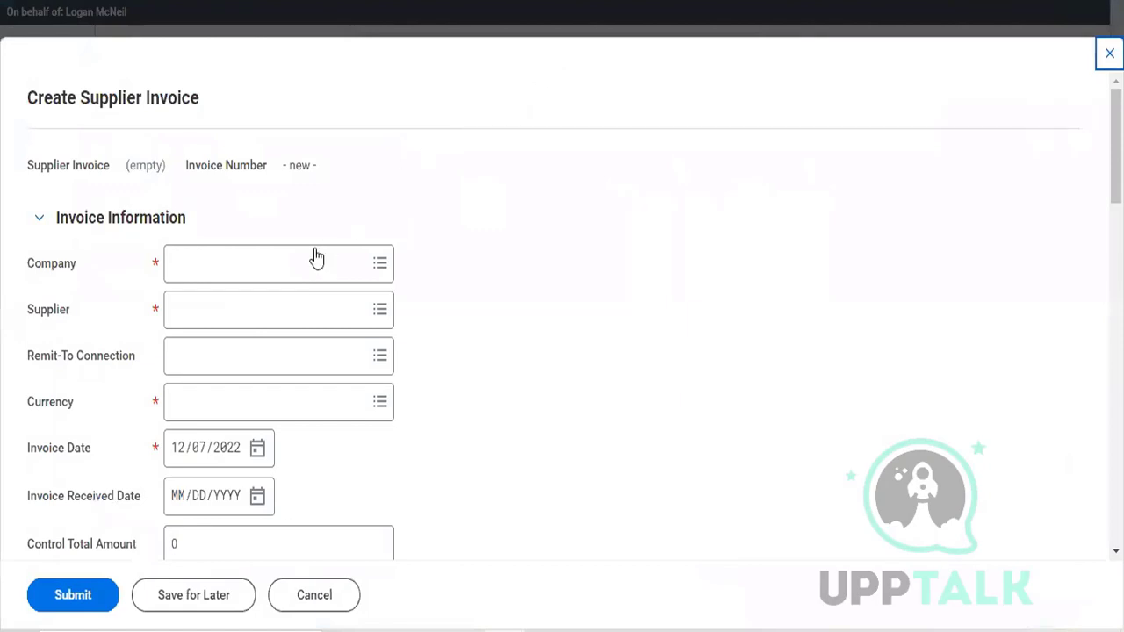
# Step: Set the invoice's Company to TFC Tesla Flying Cars
pyautogui.click(286, 270)
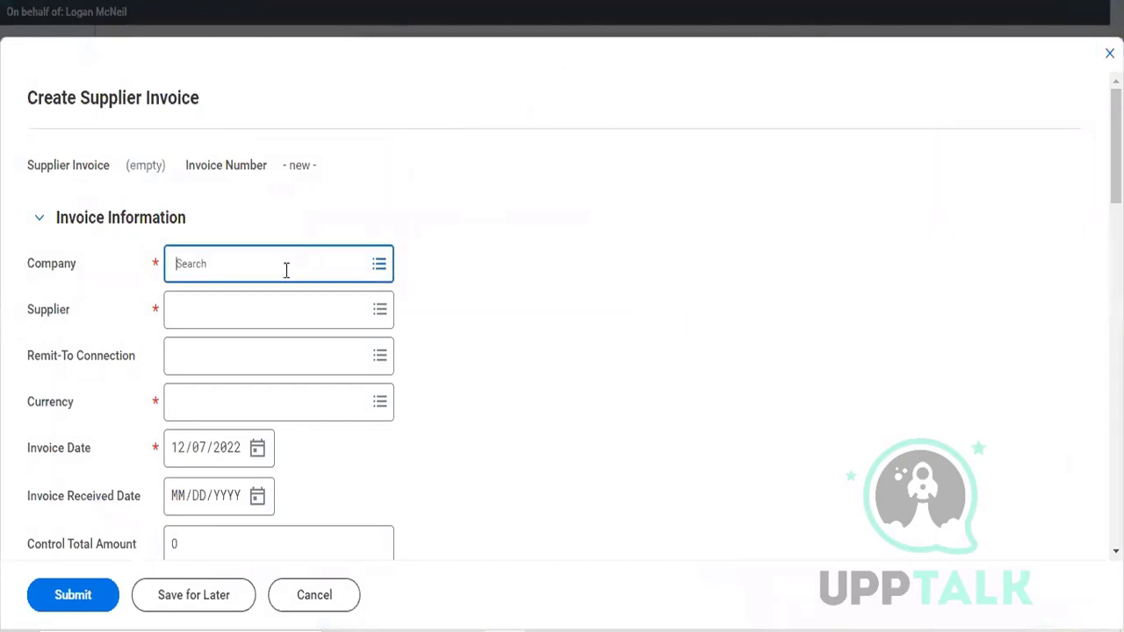
pyautogui.write('e')
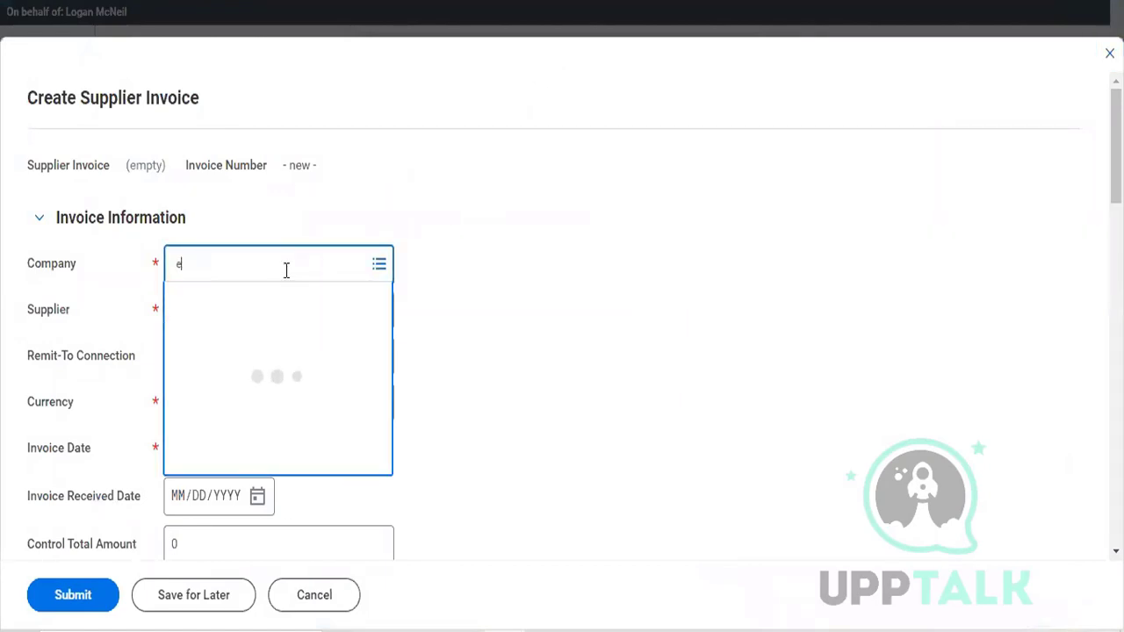
pyautogui.press('BackSpace')
pyautogui.write('tfc')
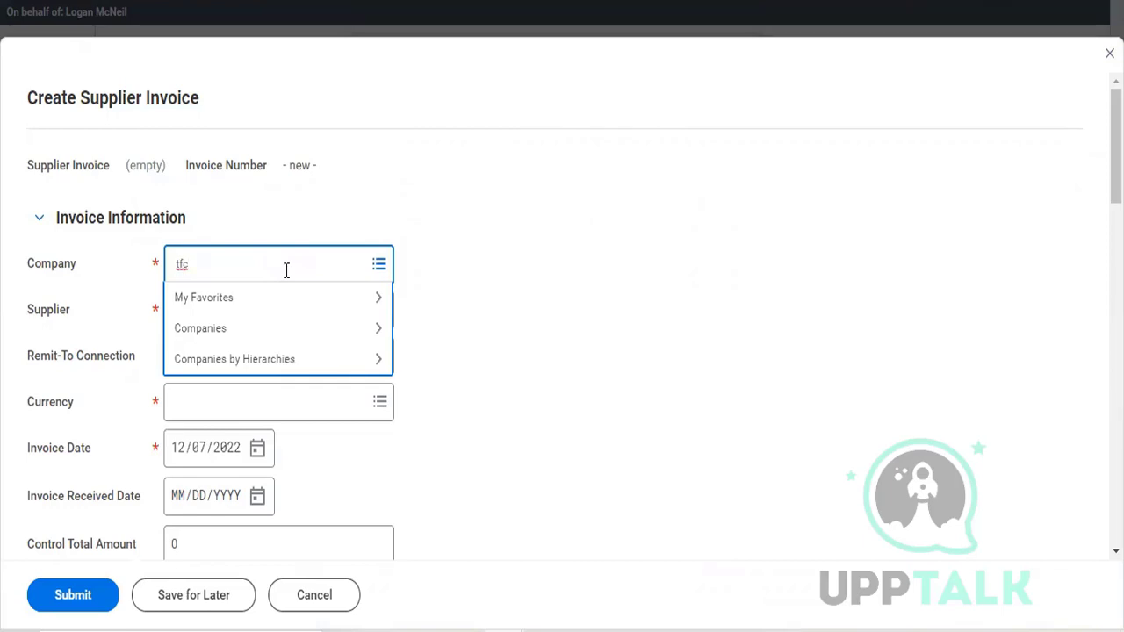
pyautogui.press('Return')
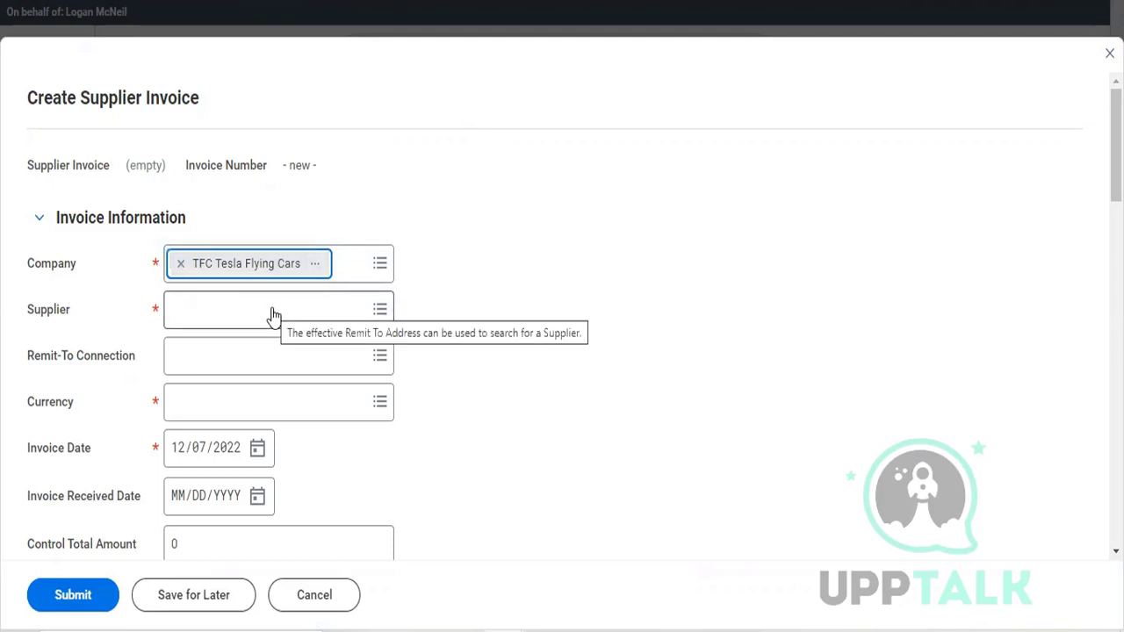
# Step: Set the invoice's Supplier to Herbal Life Pvt Ltd
pyautogui.click(217, 319)
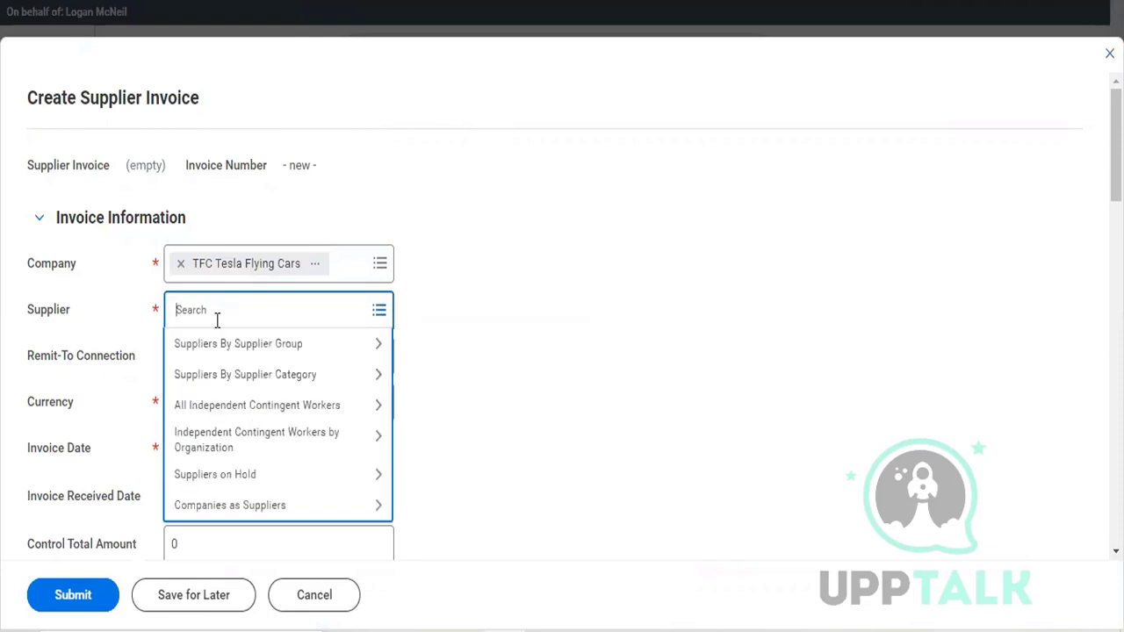
pyautogui.write('the oliv')
pyautogui.press('Return')
pyautogui.write('herbal')
pyautogui.press('Return')
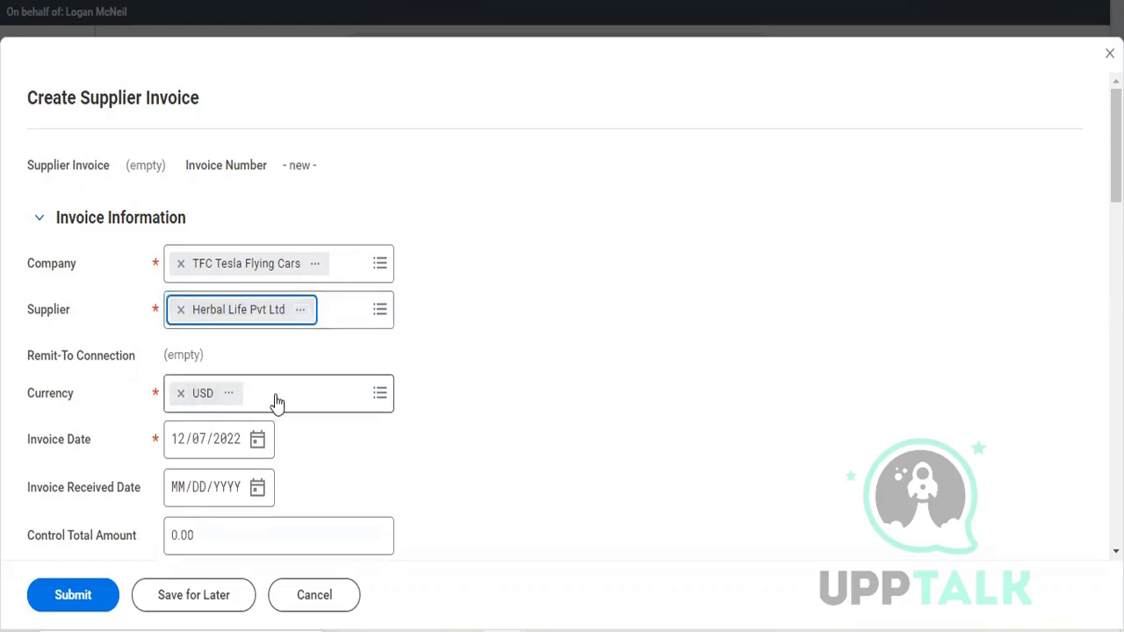
# Step: Set the invoice's Invoice Received Date to 12/07/2022
pyautogui.scroll(-2, 276, 401)
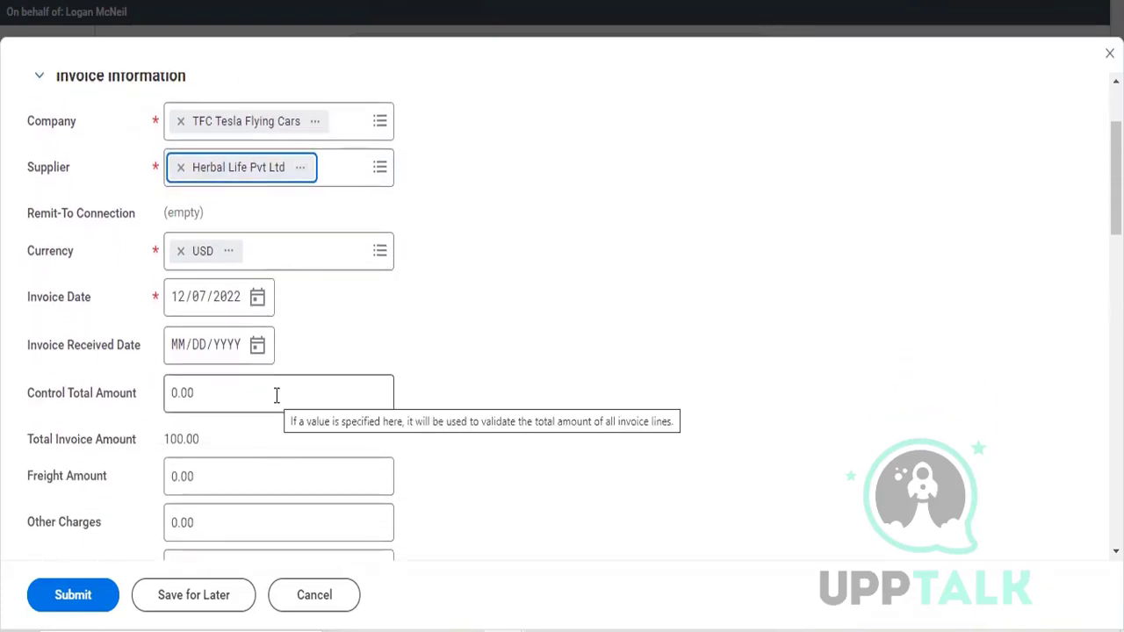
pyautogui.scroll(-1, 276, 395)
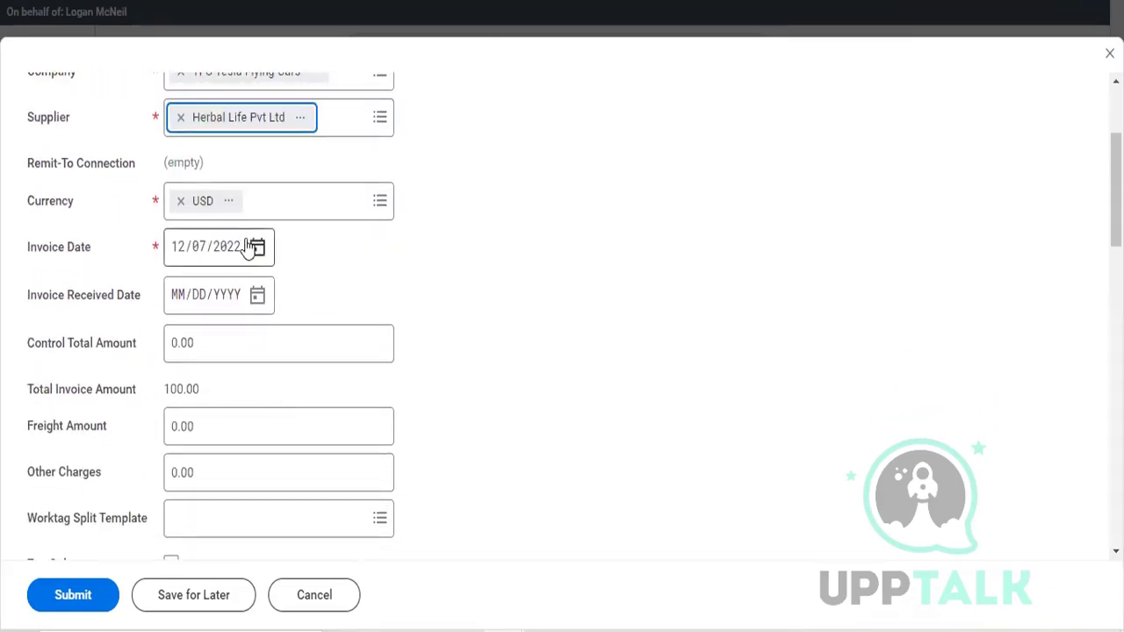
pyautogui.scroll(-1, 318, 298)
pyautogui.scroll(-1, 316, 299)
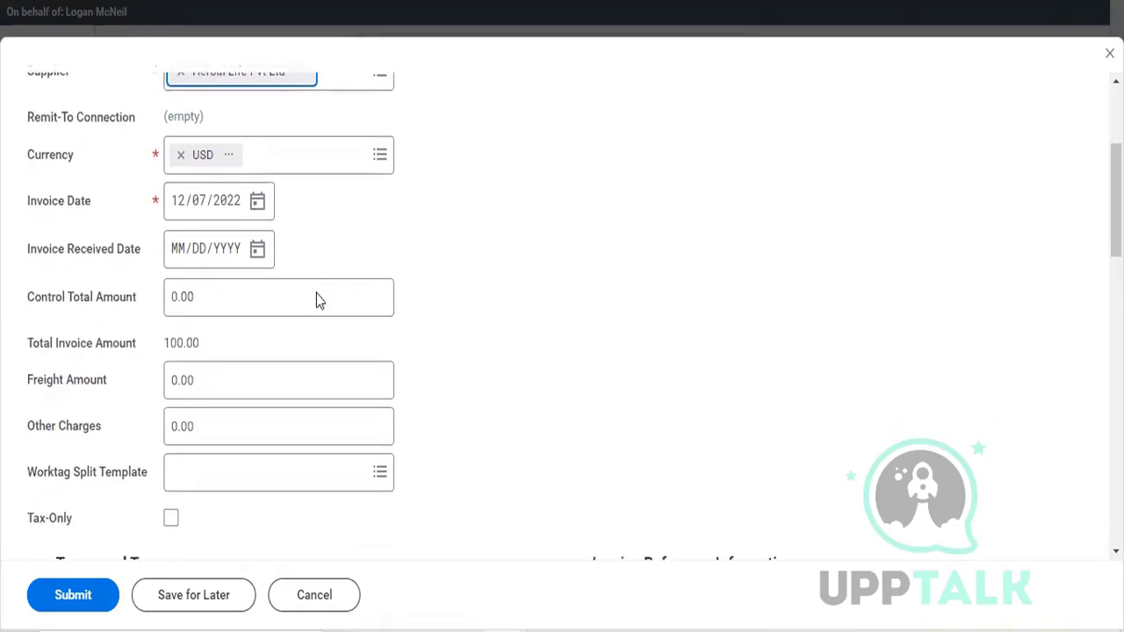
pyautogui.scroll(-1, 266, 268)
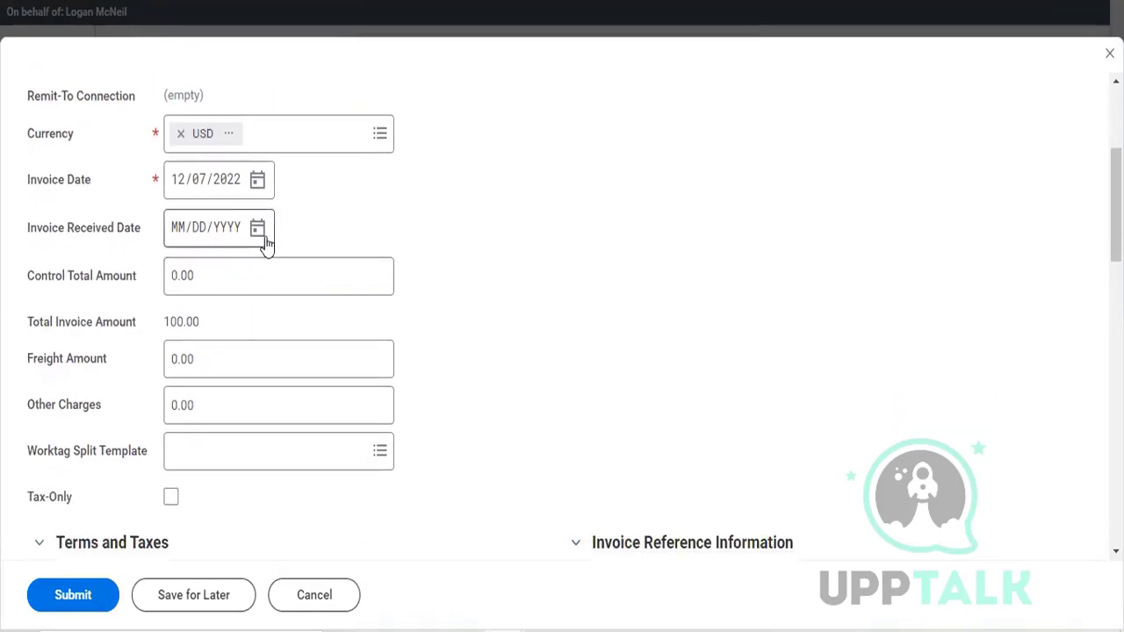
pyautogui.click(264, 241)
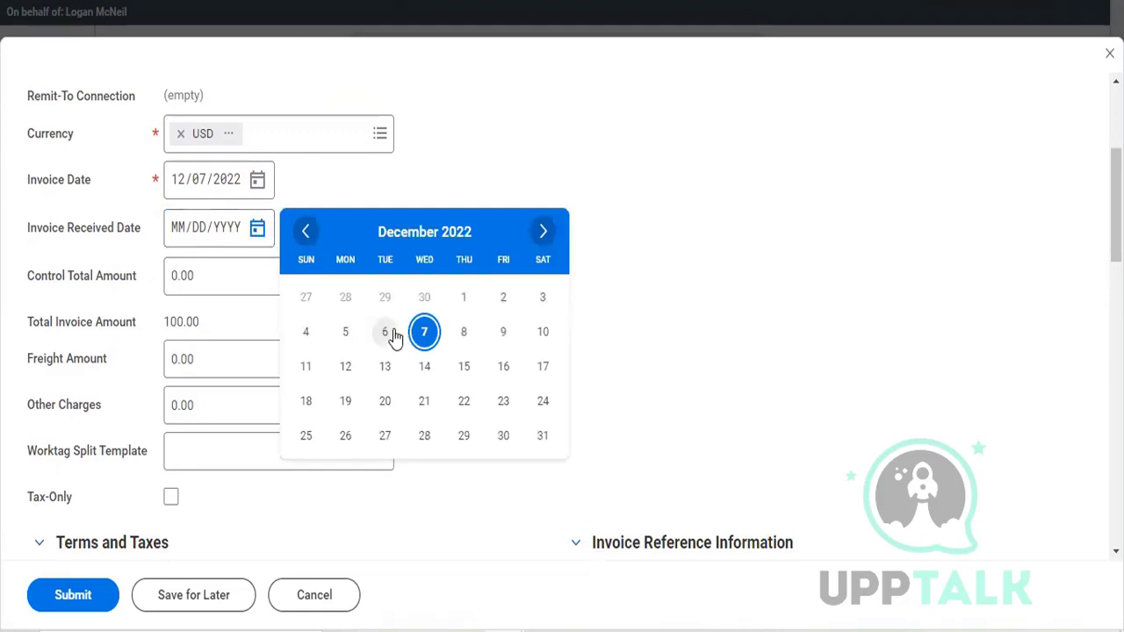
pyautogui.click(385, 332)
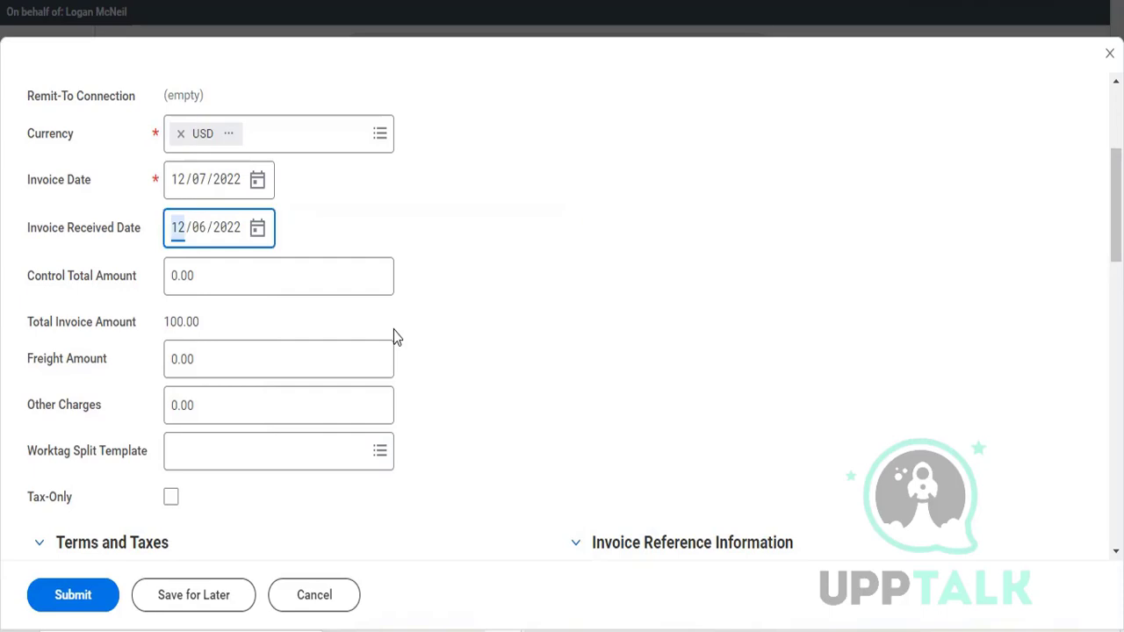
pyautogui.click(259, 230)
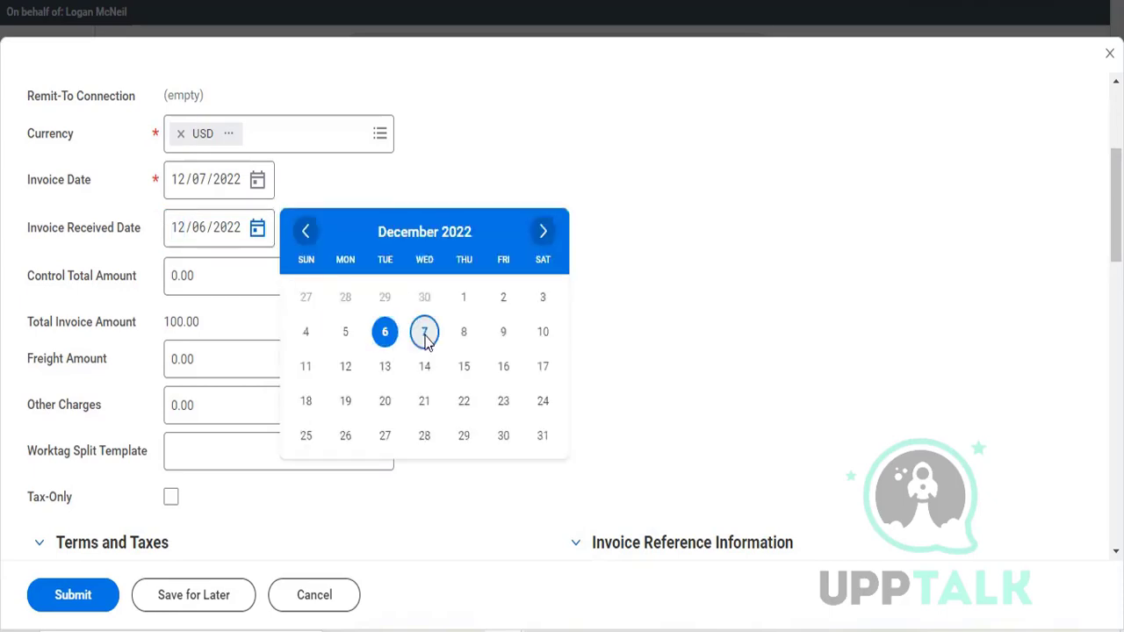
pyautogui.click(426, 333)
# Step: Set the invoice's Control Total Amount to 2,000.00
pyautogui.click(259, 287)
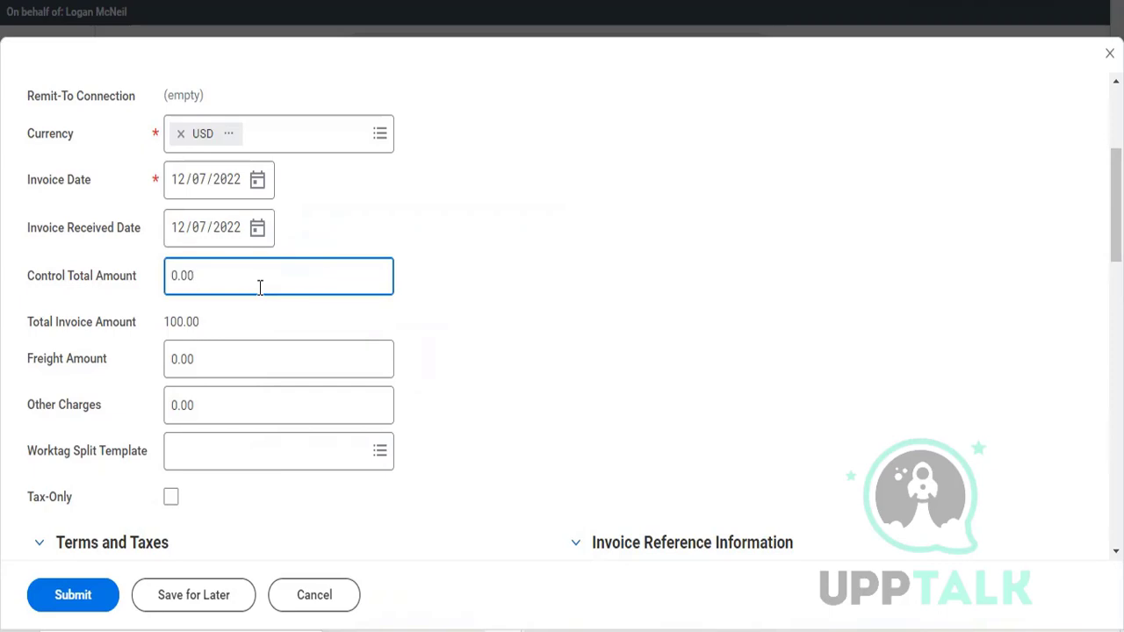
pyautogui.press('BackSpace')
pyautogui.press('BackSpace')
pyautogui.press('BackSpace')
pyautogui.press('BackSpace')
pyautogui.write('2000')
pyautogui.write('.00')
pyautogui.click(227, 356)
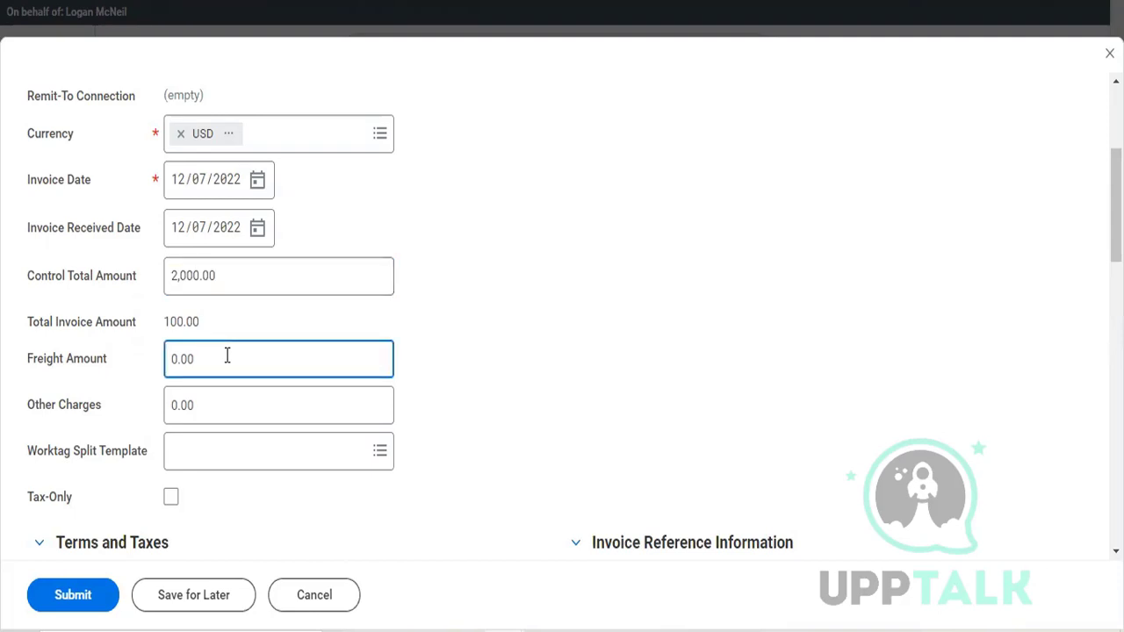
# Step: Mark the supplier document as received and enter 10002 as the Supplier's Invoice Number
pyautogui.scroll(-1, 226, 356)
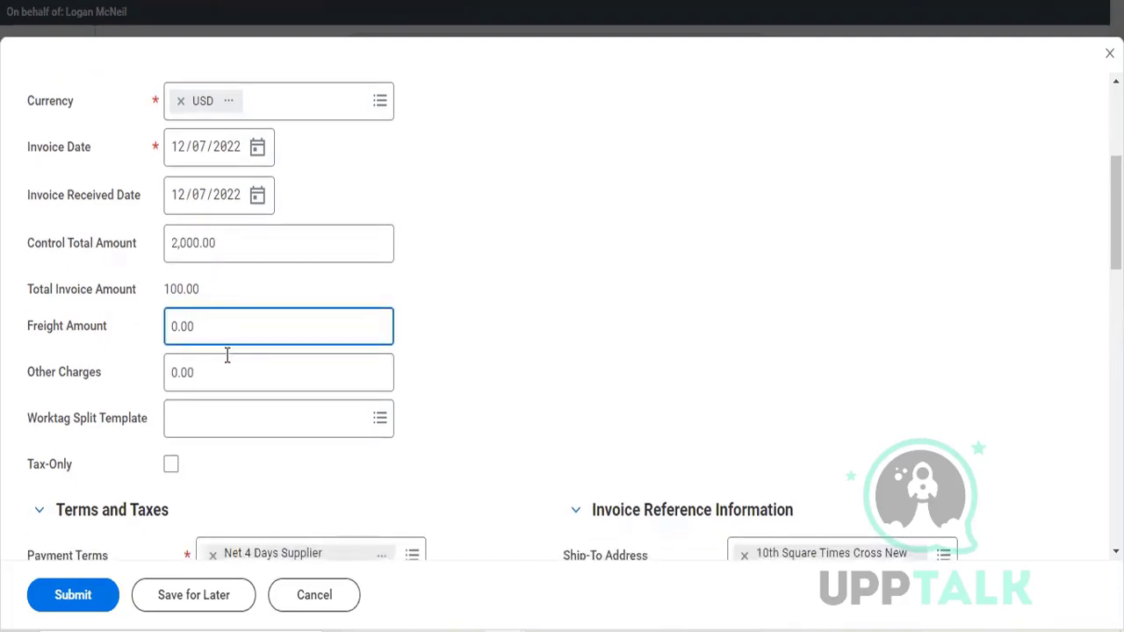
pyautogui.scroll(-1, 230, 359)
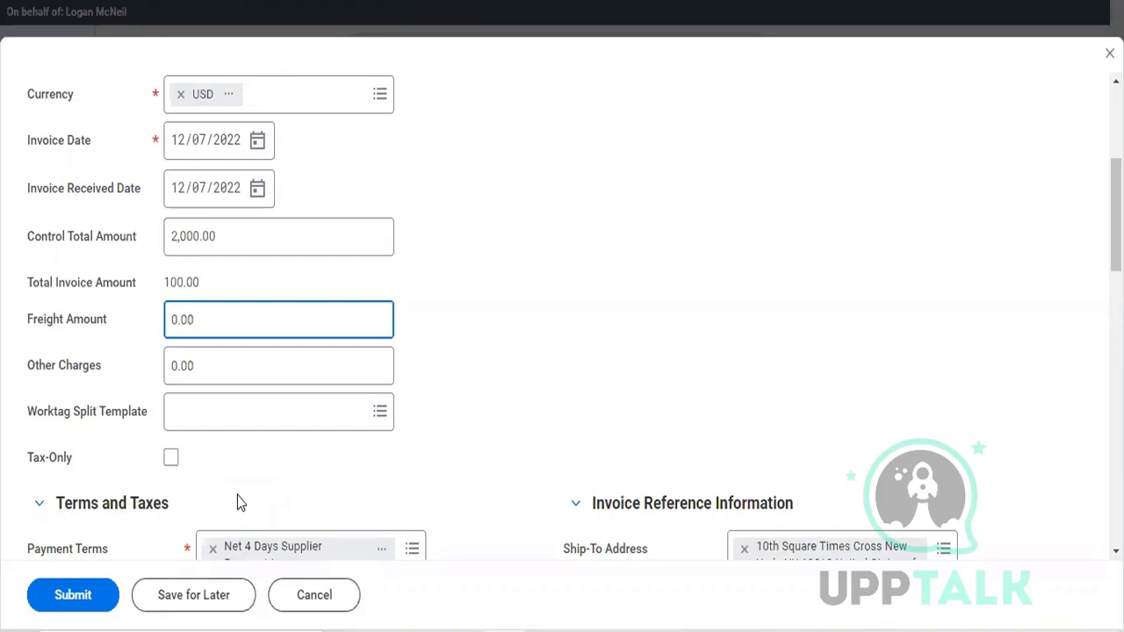
pyautogui.scroll(-5, 237, 495)
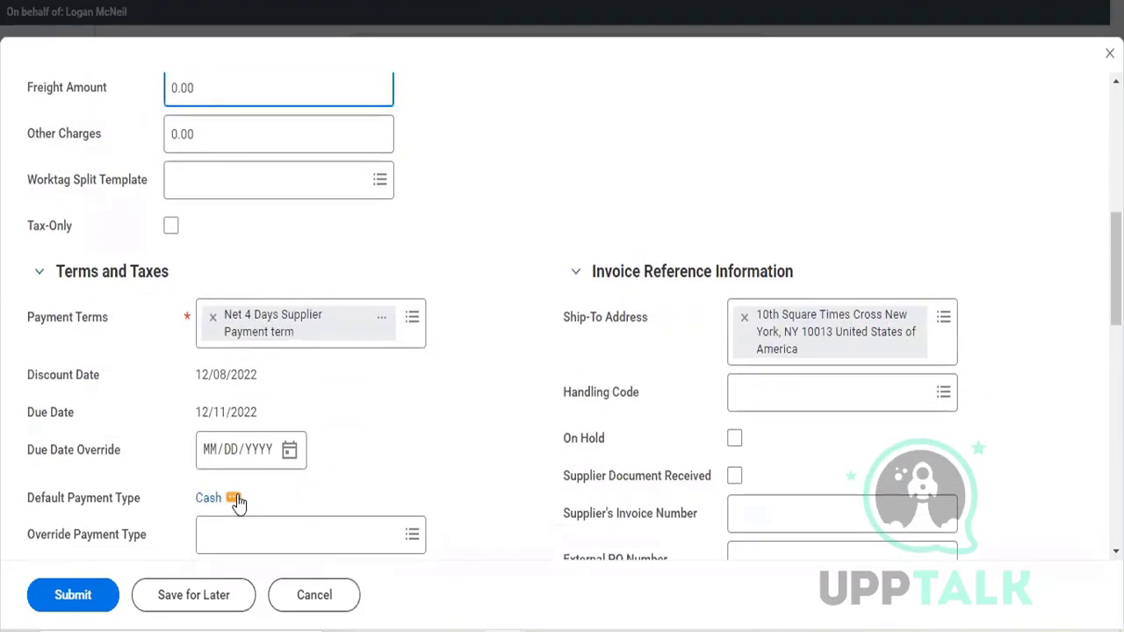
pyautogui.scroll(-2, 489, 276)
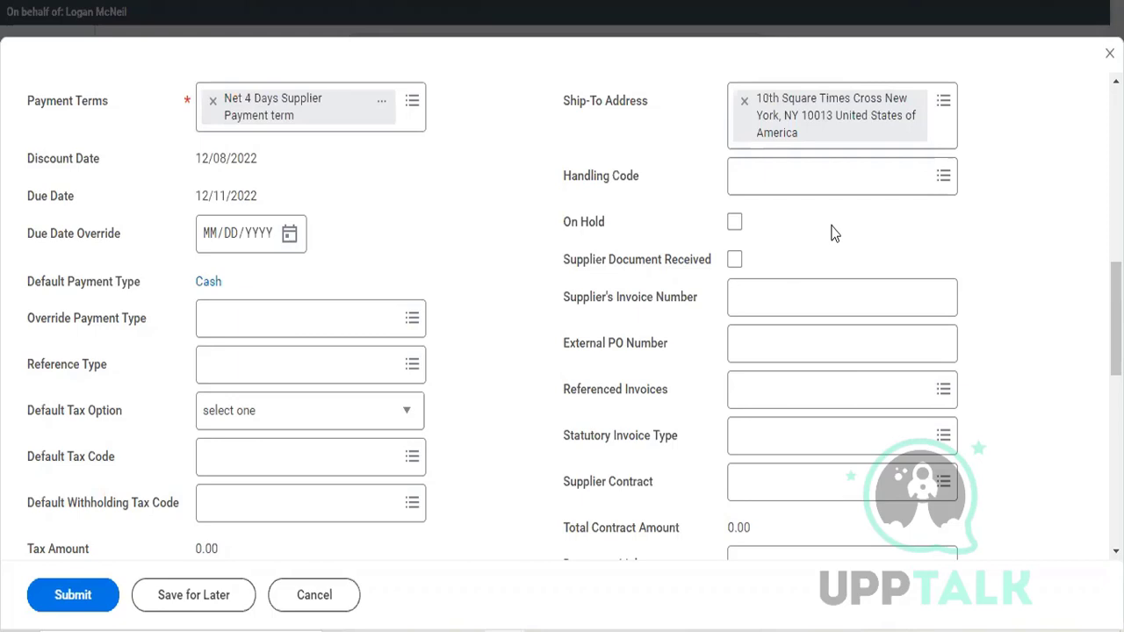
pyautogui.click(732, 260)
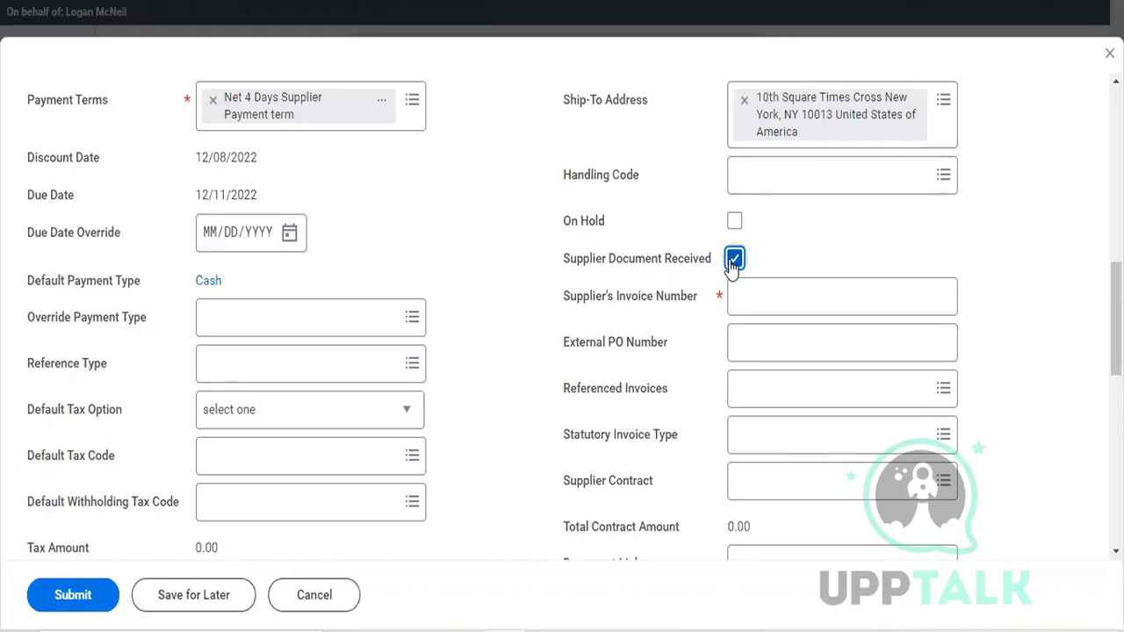
pyautogui.click(751, 301)
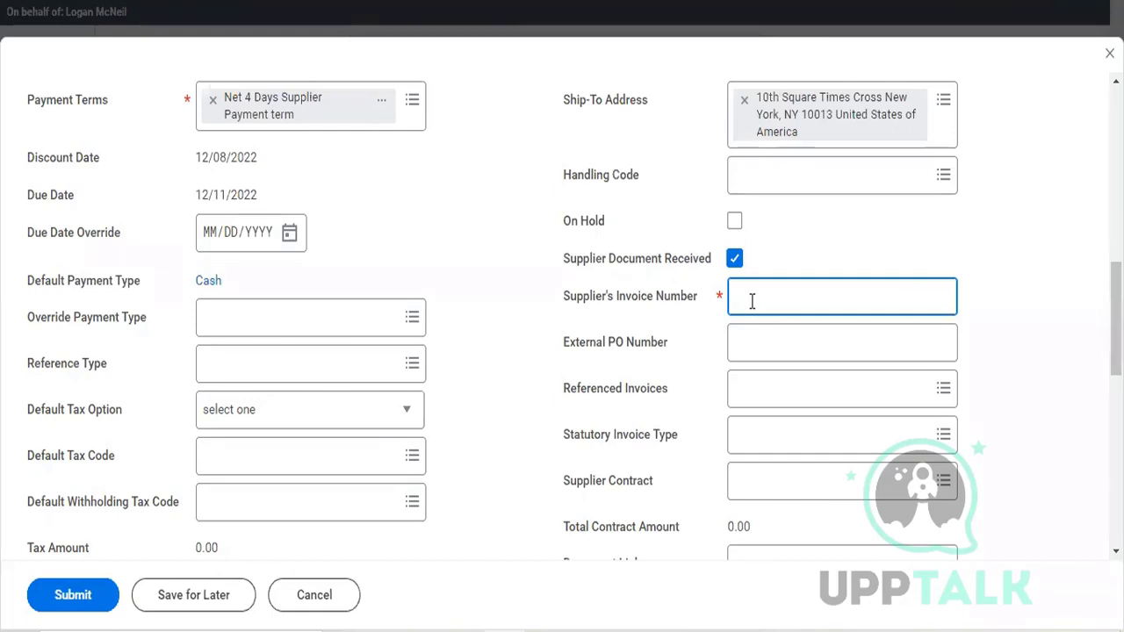
pyautogui.write('1060')
pyautogui.write('2')
pyautogui.click(751, 343)
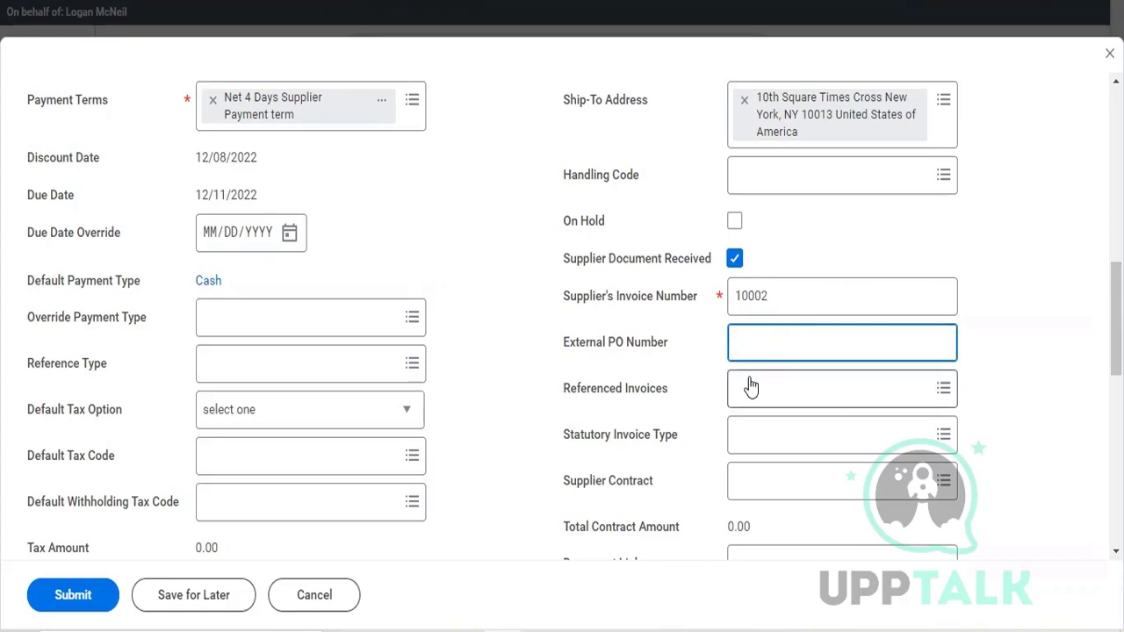
# Step: Review the remaining tax and reference fields and the invoice line's company, item, description, spend category and ship-to address
pyautogui.scroll(-1, 749, 383)
pyautogui.click(755, 352)
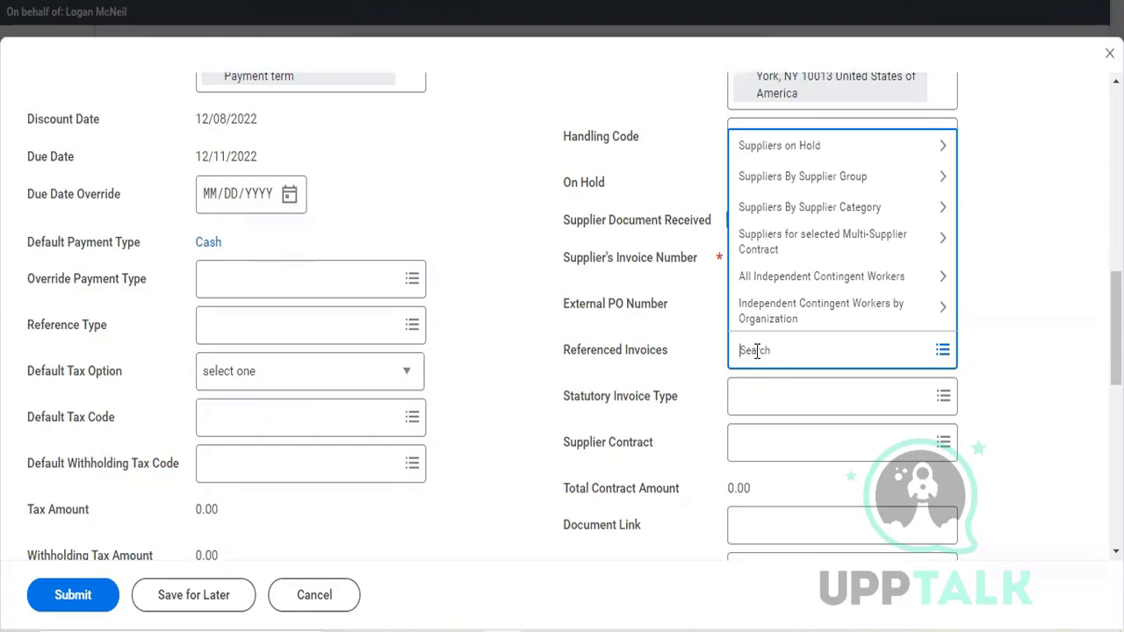
pyautogui.click(711, 435)
pyautogui.scroll(-3, 712, 436)
pyautogui.scroll(-1, 713, 436)
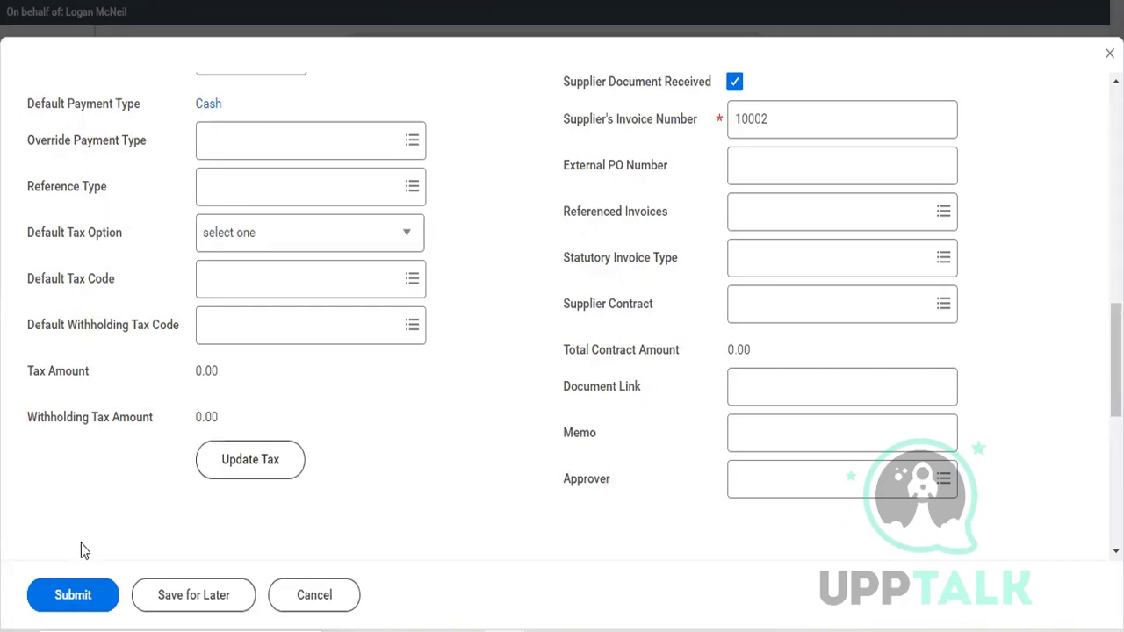
pyautogui.scroll(-2, 81, 544)
pyautogui.scroll(-3, 83, 550)
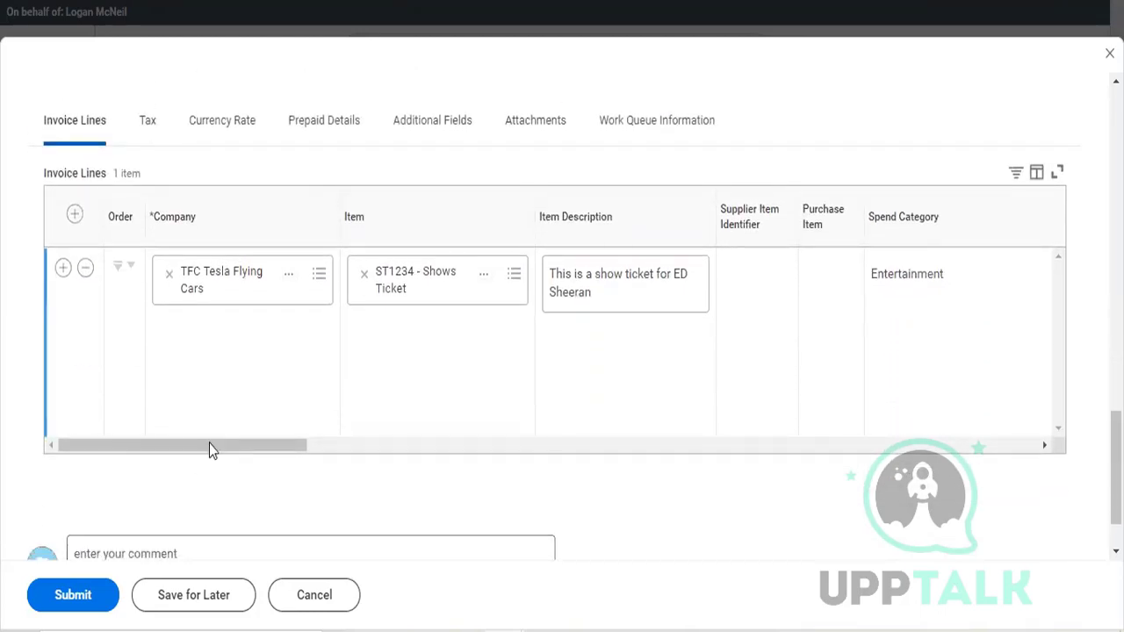
pyautogui.scroll(1, 211, 445)
pyautogui.hscroll(5, 212, 446)
pyautogui.hscroll(3, 213, 456)
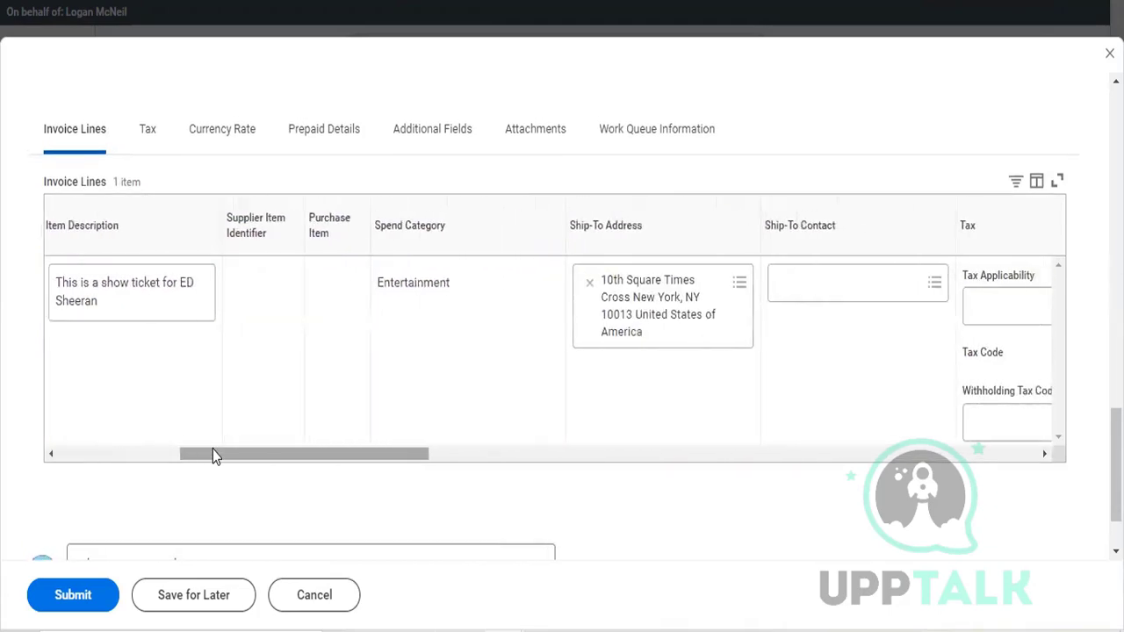
pyautogui.hscroll(-2, 213, 456)
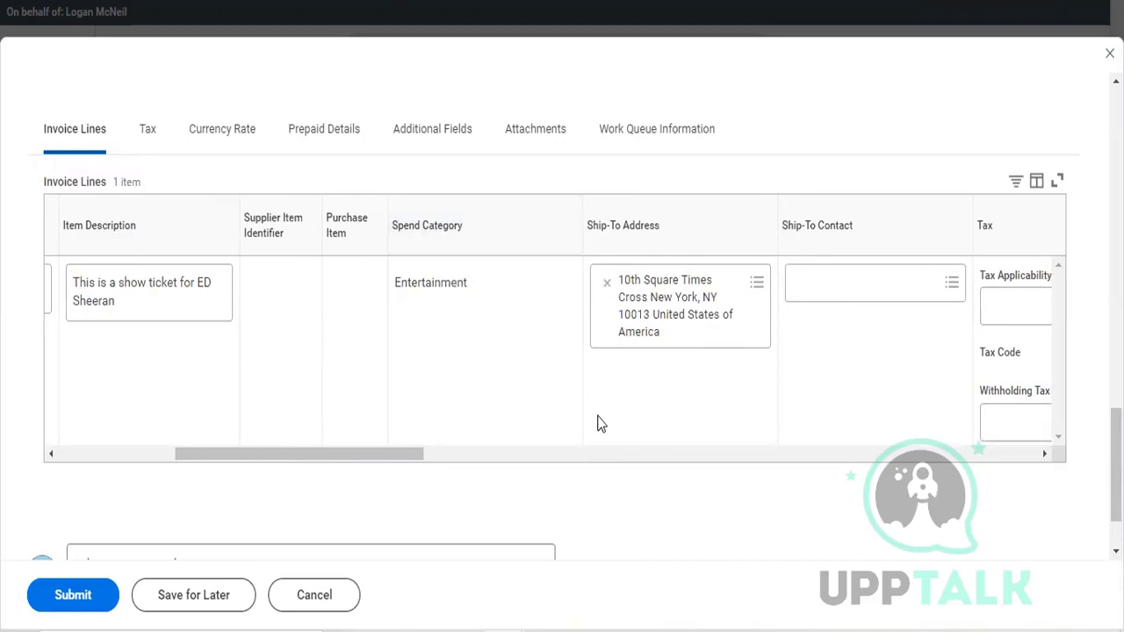
# Step: Set the Unit of Measure of the show ticket invoice line to Each
pyautogui.hscroll(5, 596, 424)
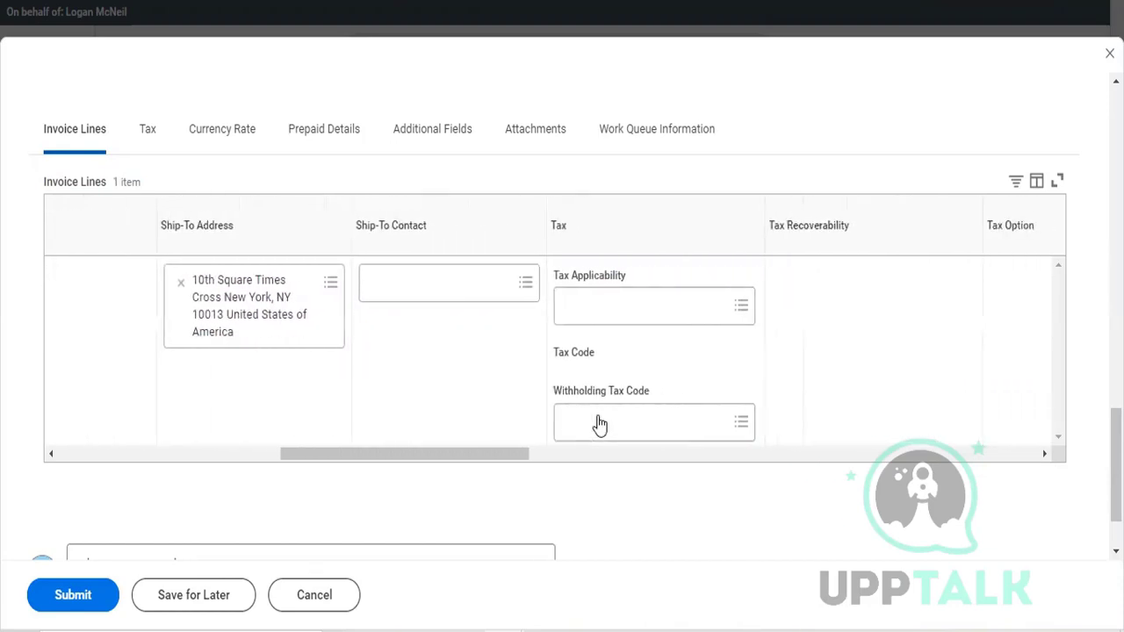
pyautogui.hscroll(7, 597, 424)
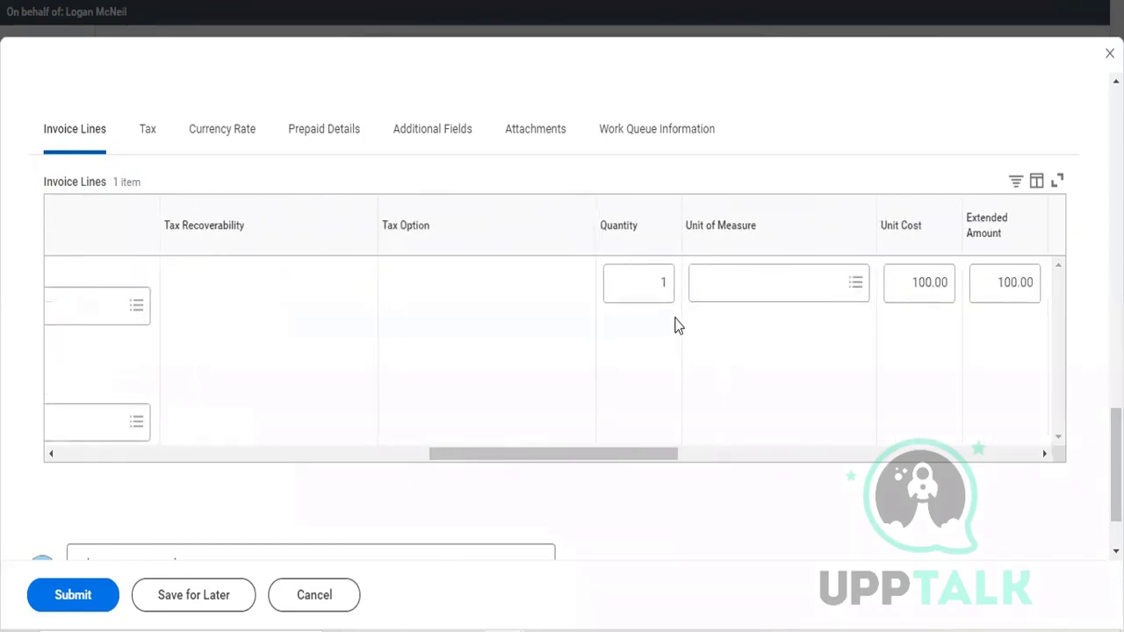
pyautogui.hscroll(3, 675, 325)
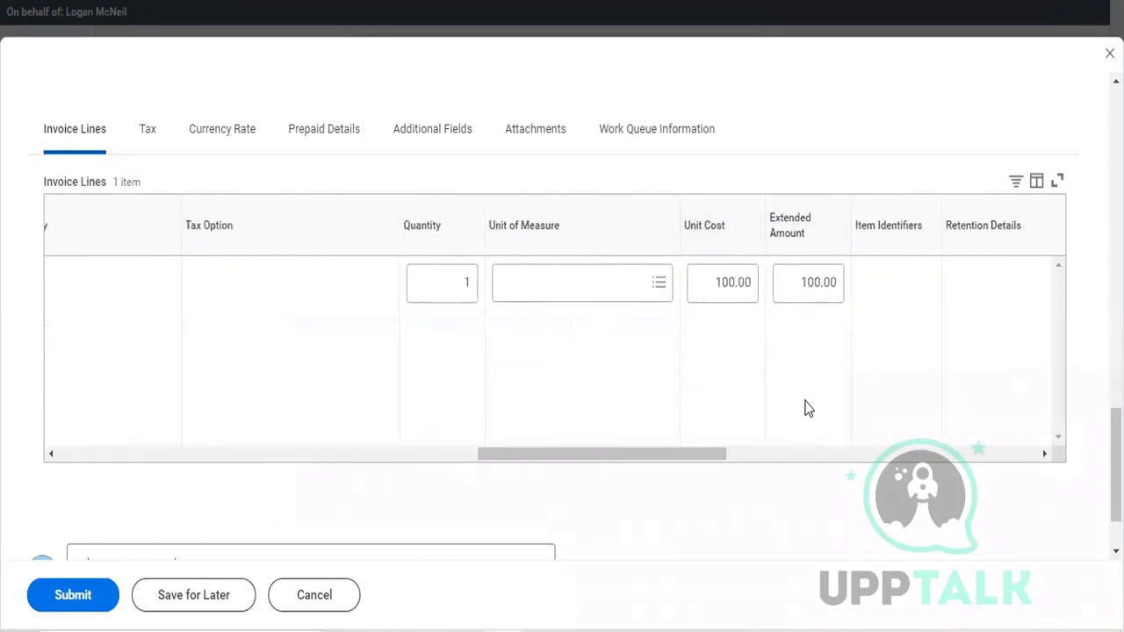
pyautogui.click(586, 286)
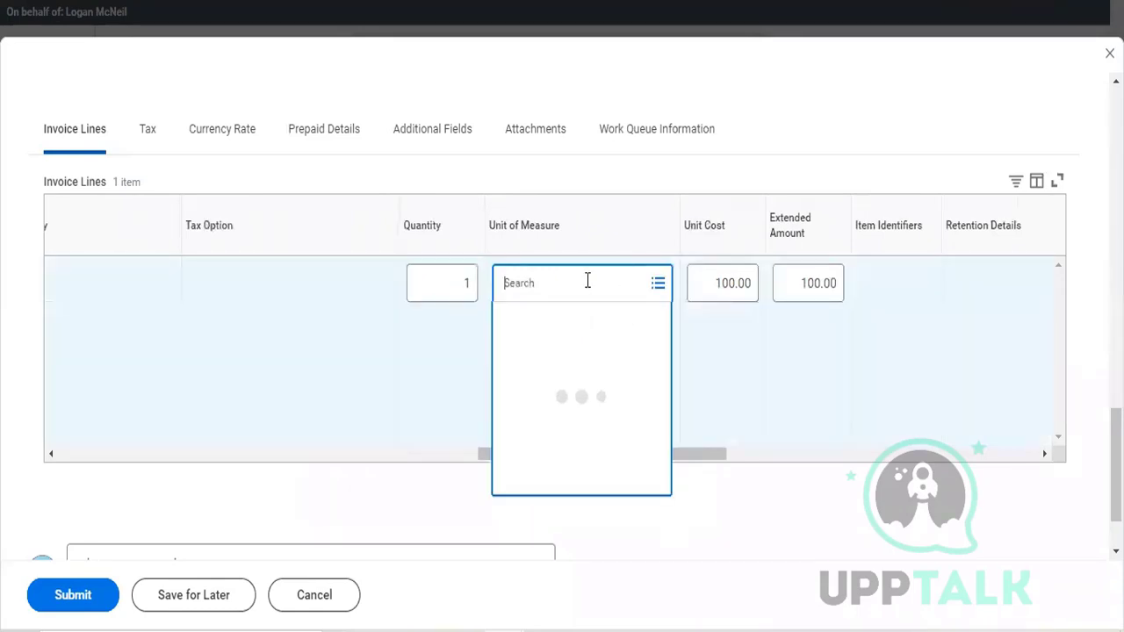
pyautogui.write('ea')
pyautogui.press('Return')
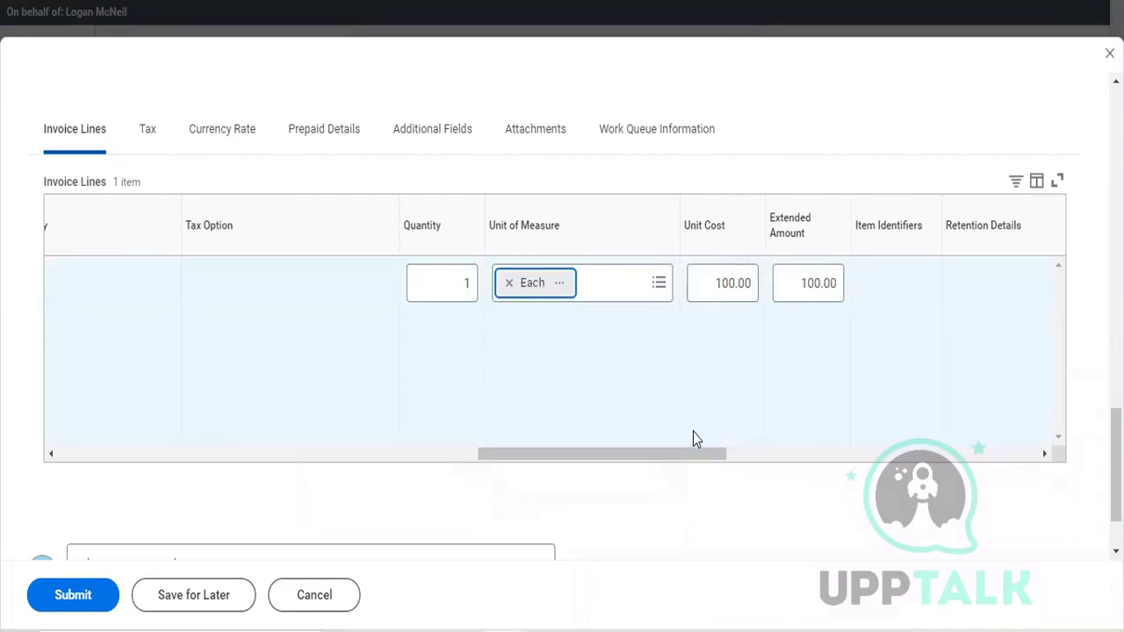
# Step: Enter "first invoice" as the memo of the invoice line
pyautogui.hscroll(3, 693, 439)
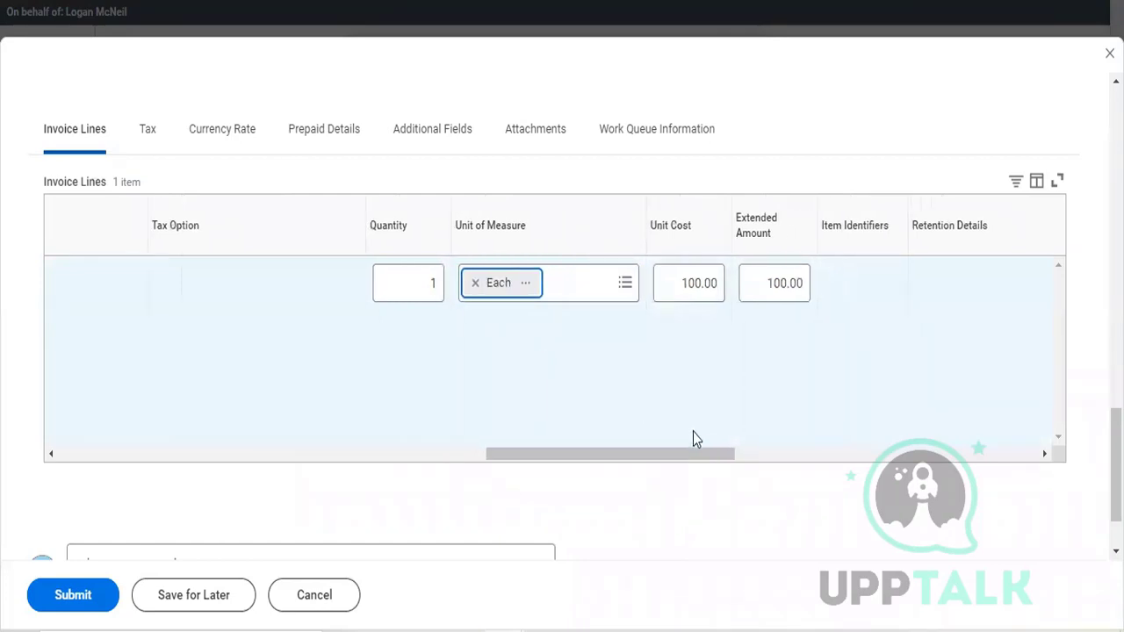
pyautogui.hscroll(6, 692, 432)
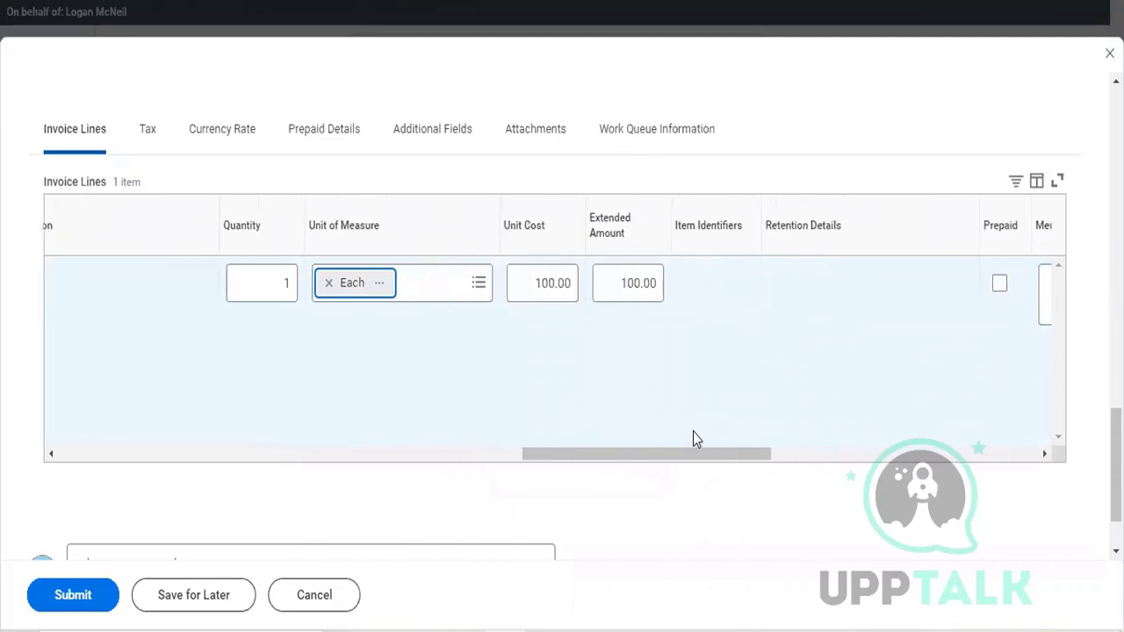
pyautogui.hscroll(2, 693, 438)
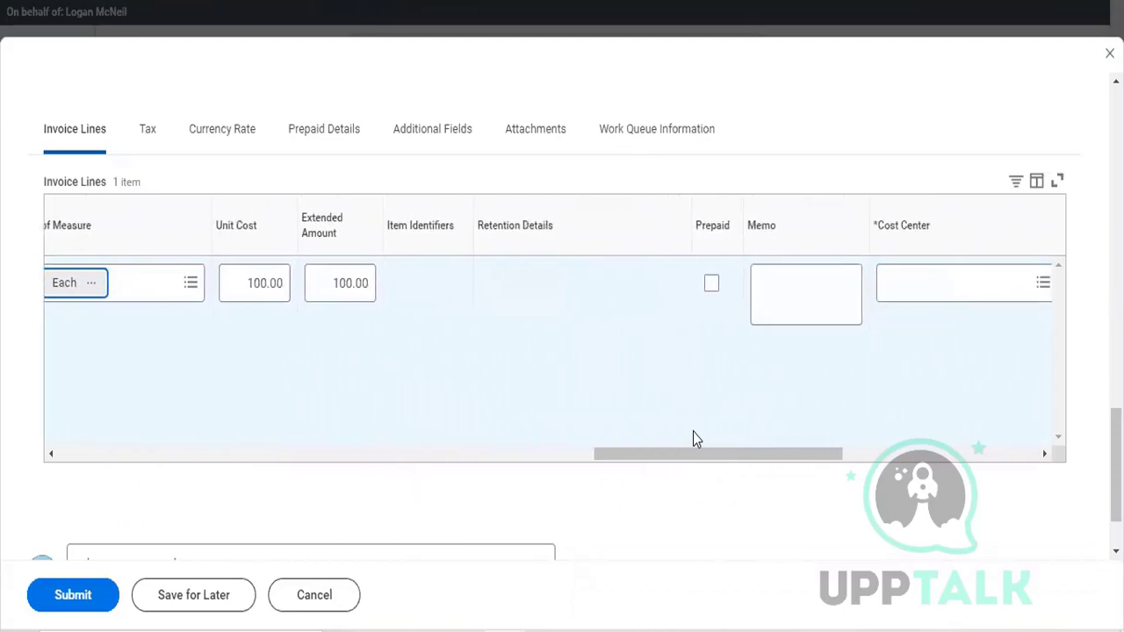
pyautogui.hscroll(5, 693, 439)
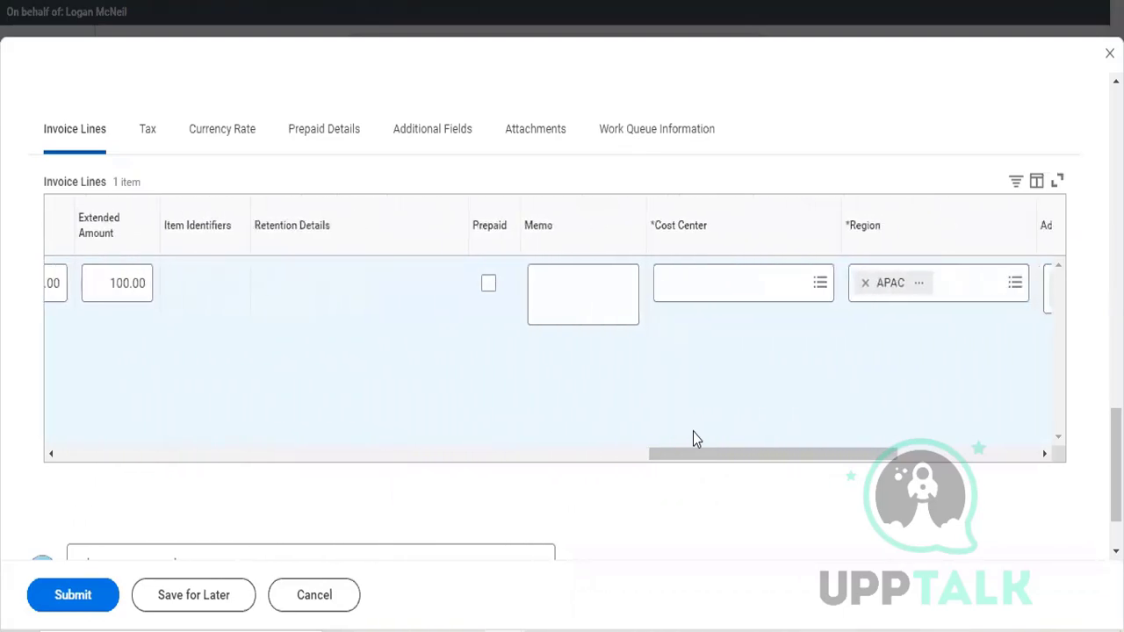
pyautogui.hscroll(2, 693, 432)
pyautogui.click(496, 303)
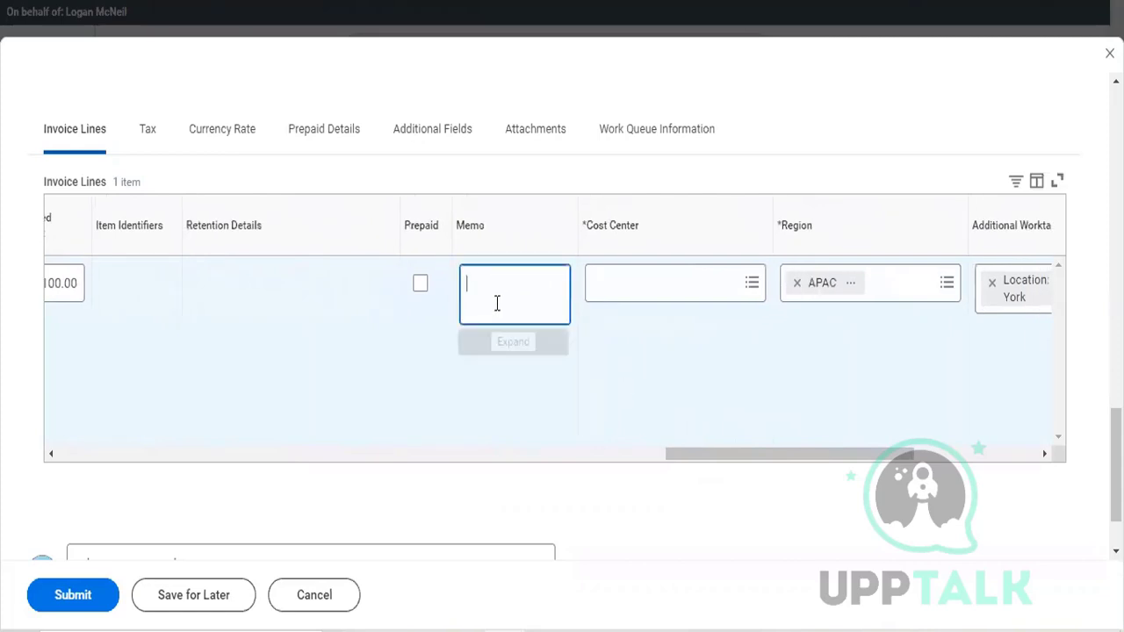
pyautogui.write('first i')
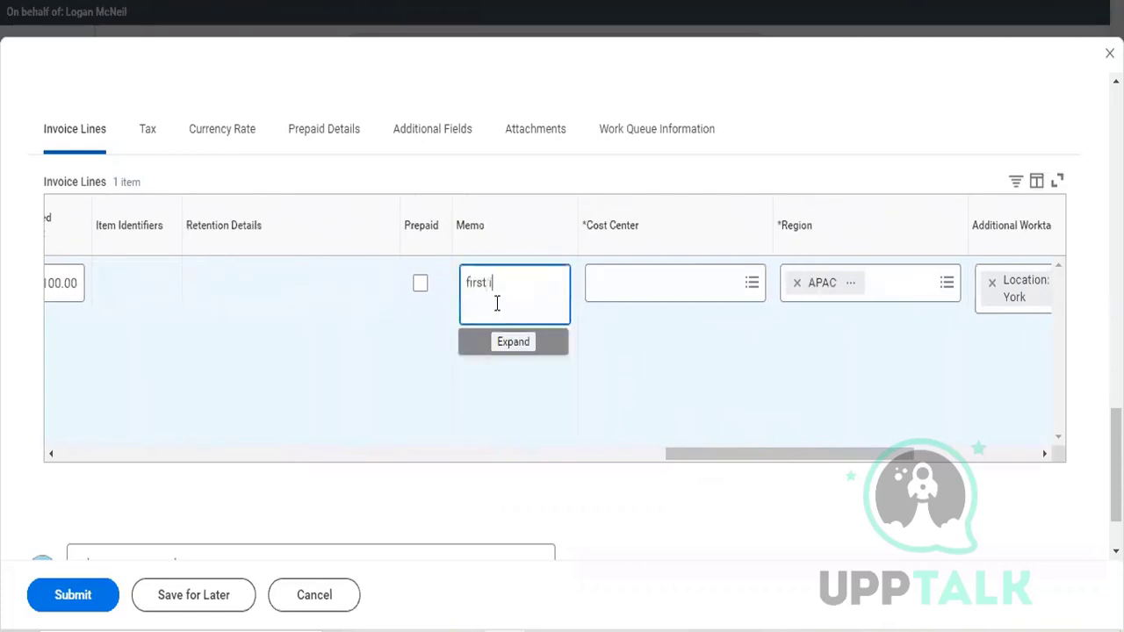
pyautogui.write('nvoice')
# Step: Search the cost centers for "arc" and assign ARC78_ Enterprise as the Cost Center of the invoice line
pyautogui.click(707, 297)
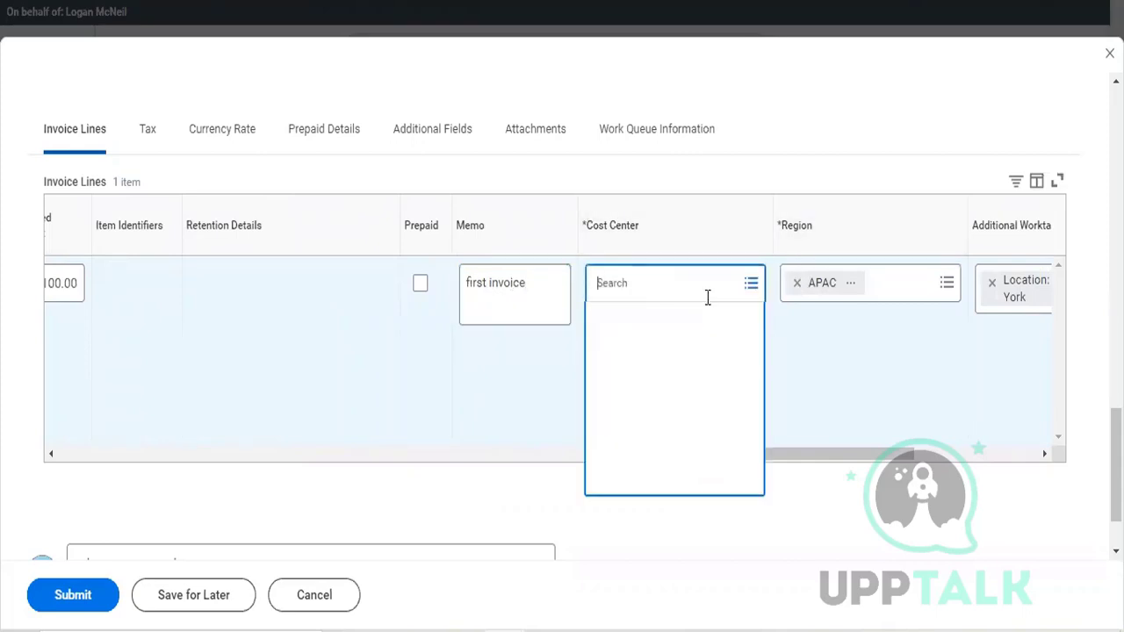
pyautogui.write('100')
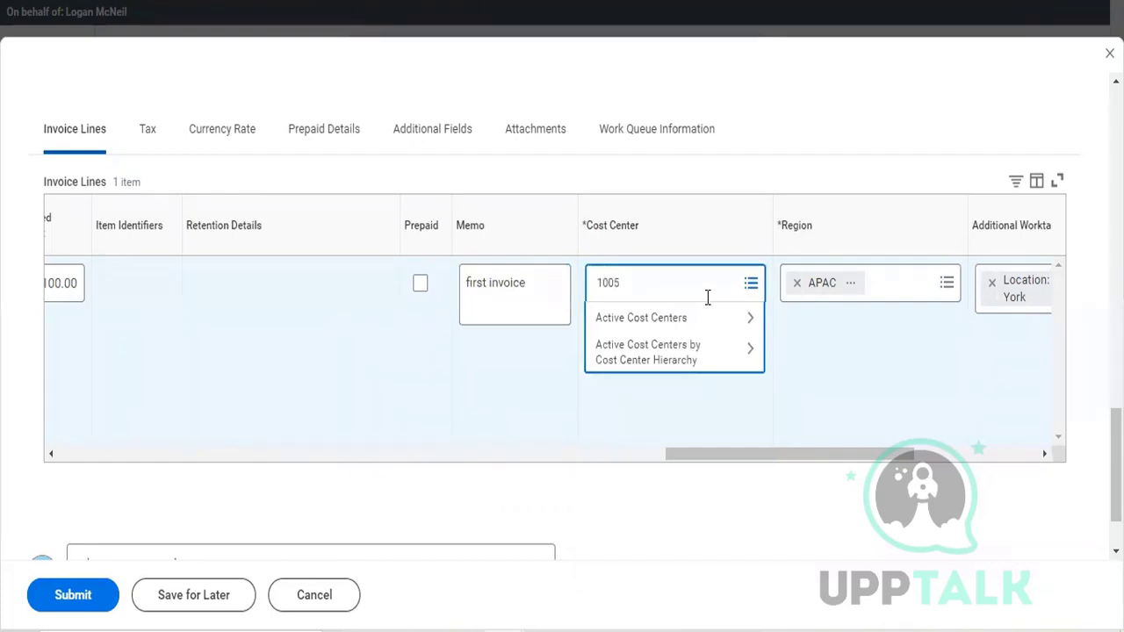
pyautogui.write('5')
pyautogui.press('BackSpace')
pyautogui.press('BackSpace')
pyautogui.press('BackSpace')
pyautogui.press('BackSpace')
pyautogui.write('arc')
pyautogui.press('Return')
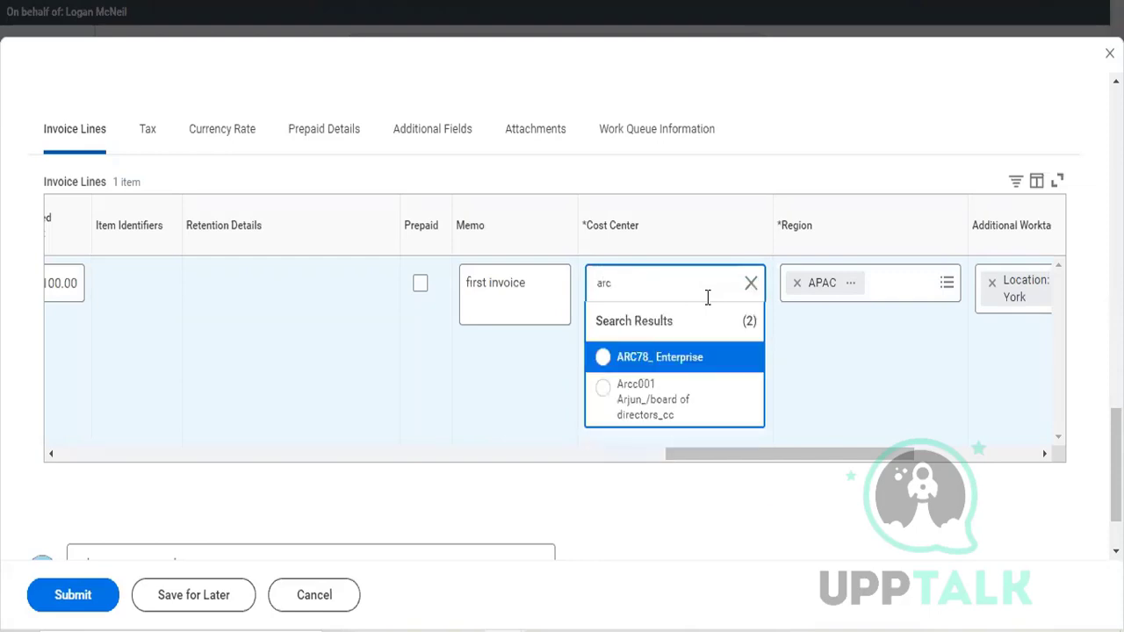
pyautogui.click(683, 369)
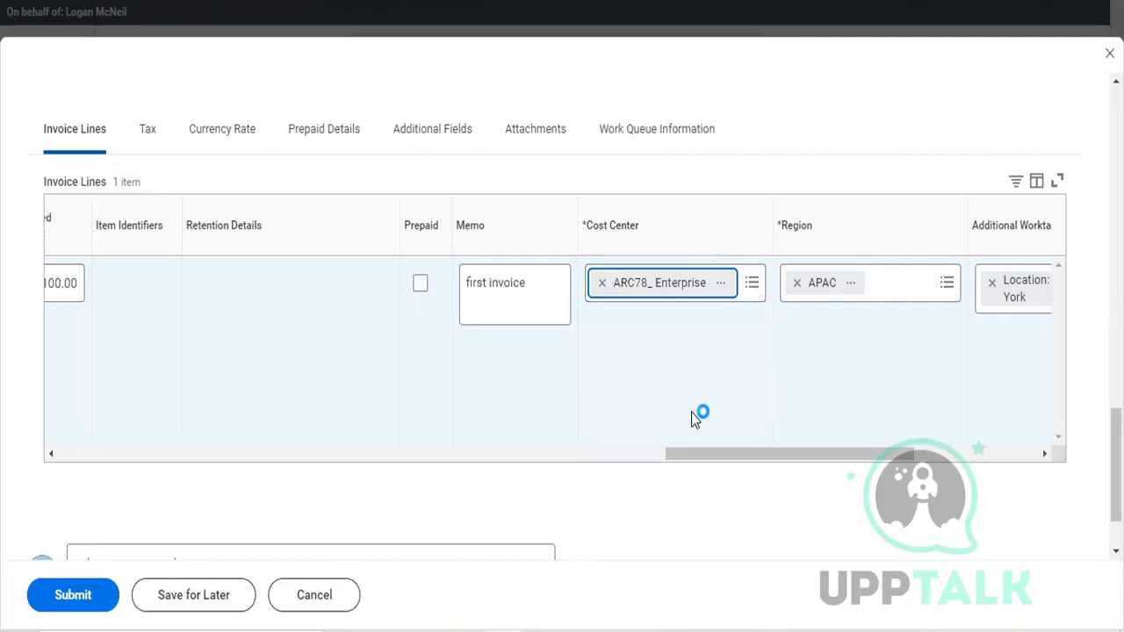
# Step: Review the invoice line's region, additional worktags, billable, worktag split template and splits fields, then its company and item
pyautogui.hscroll(1, 693, 420)
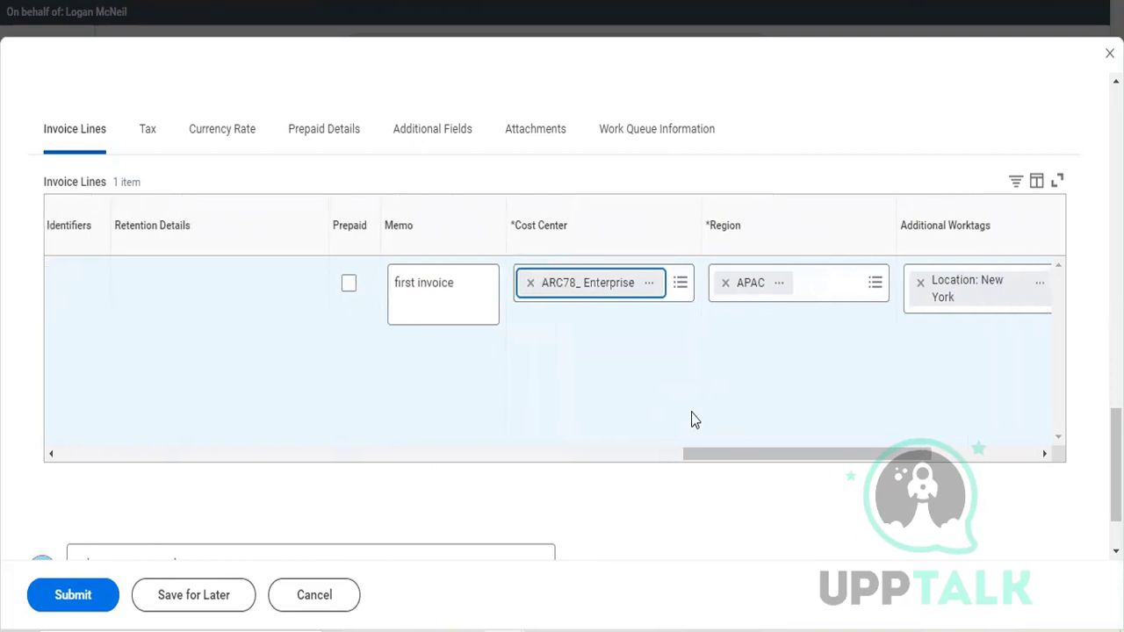
pyautogui.hscroll(2, 691, 419)
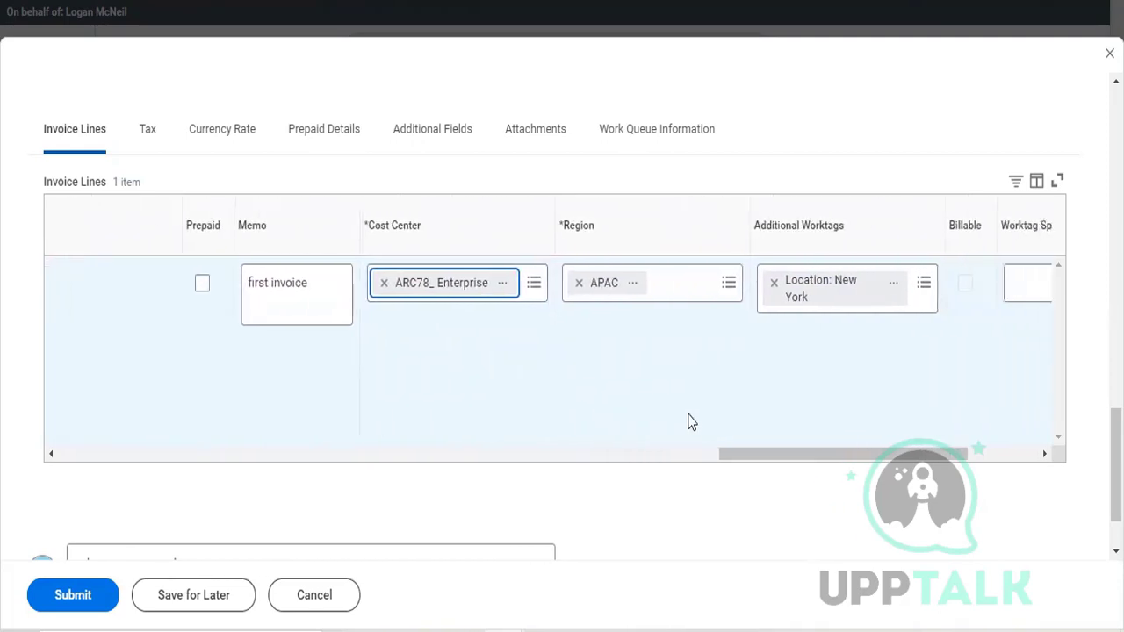
pyautogui.hscroll(1, 689, 421)
pyautogui.hscroll(2, 689, 421)
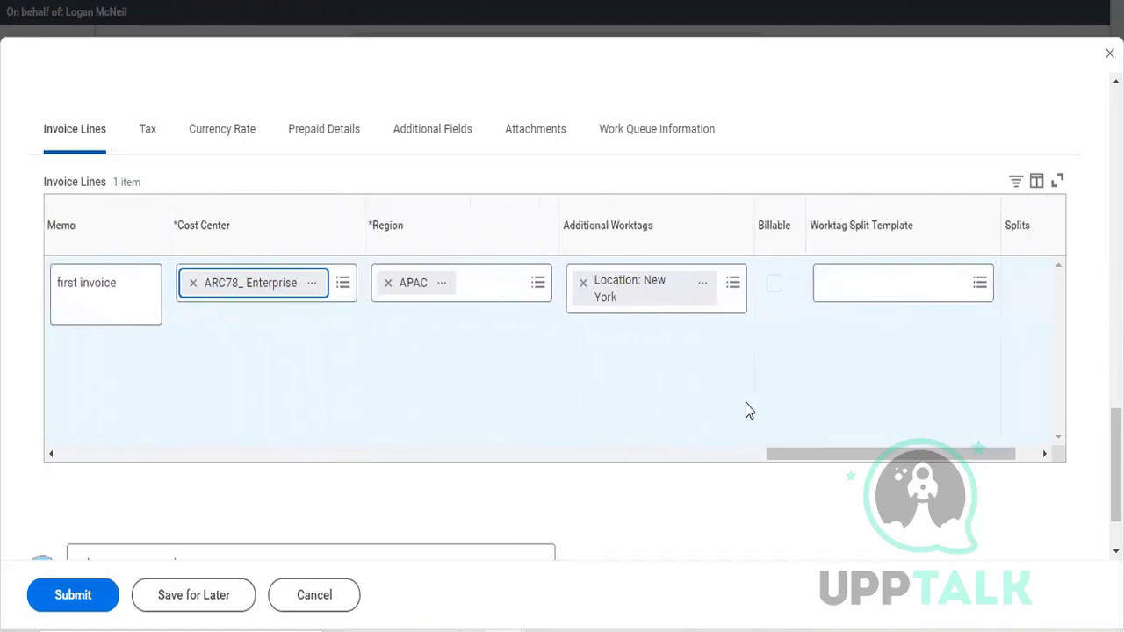
pyautogui.hscroll(1, 745, 411)
pyautogui.scroll(-1, 746, 403)
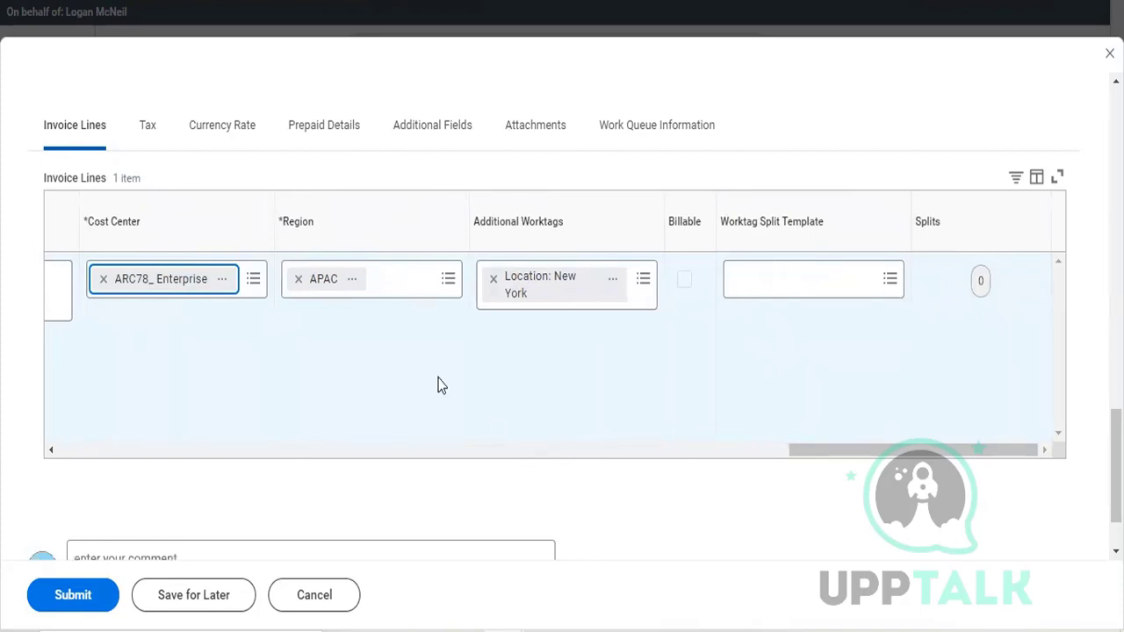
pyautogui.hscroll(-10, 434, 378)
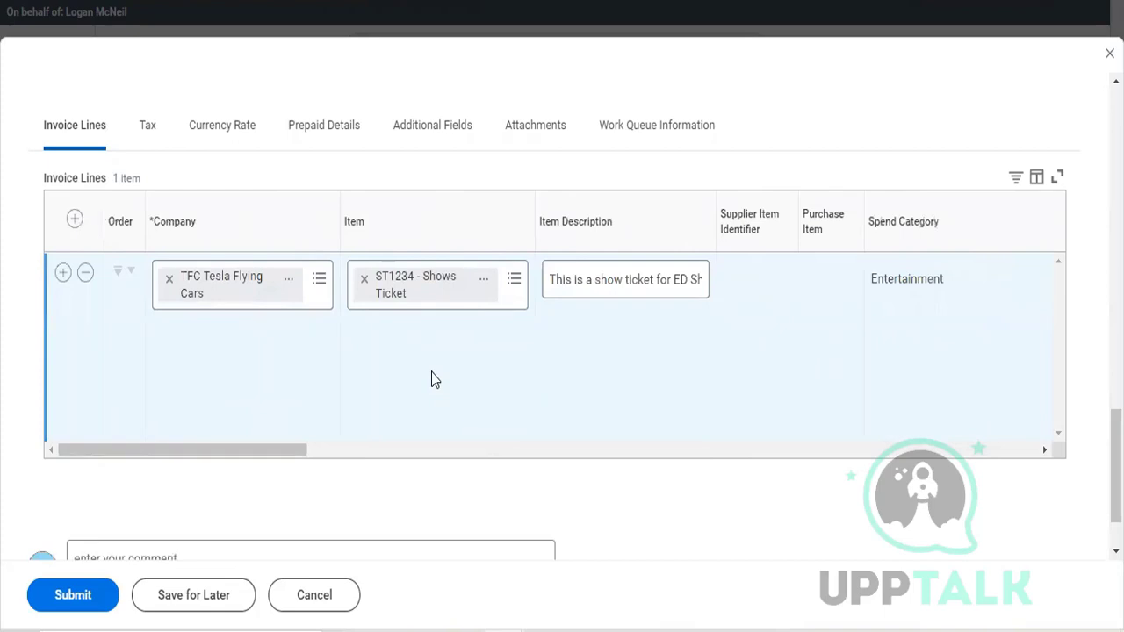
pyautogui.scroll(2, 431, 379)
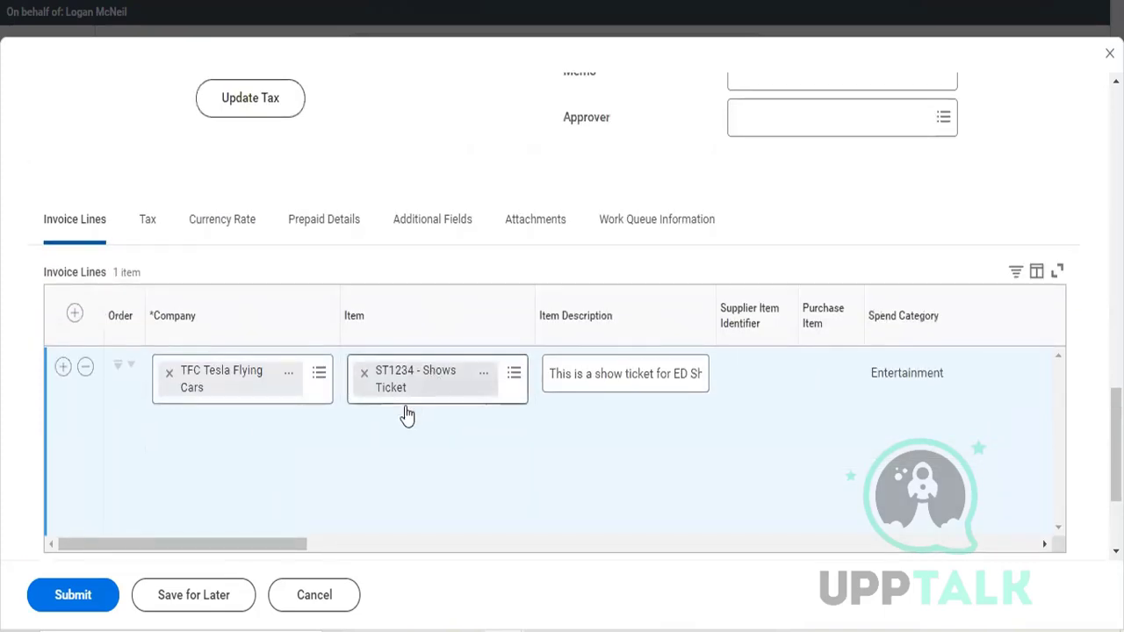
pyautogui.click(407, 410)
pyautogui.click(413, 625)
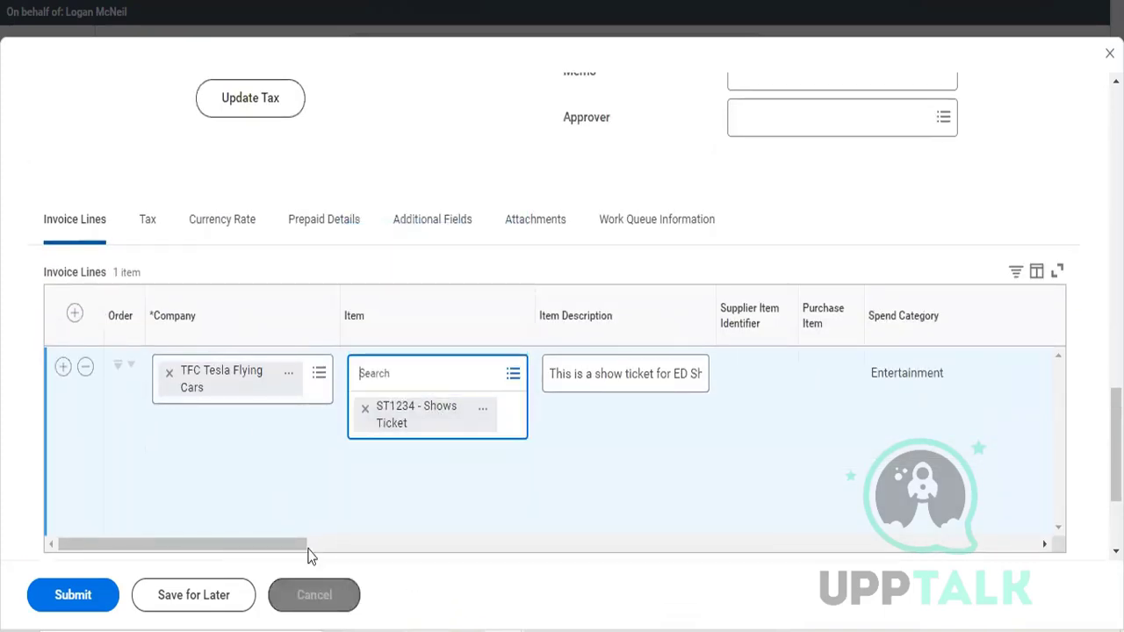
# Step: Try to submit the supplier invoice and read the details of the reported error
pyautogui.click(43, 613)
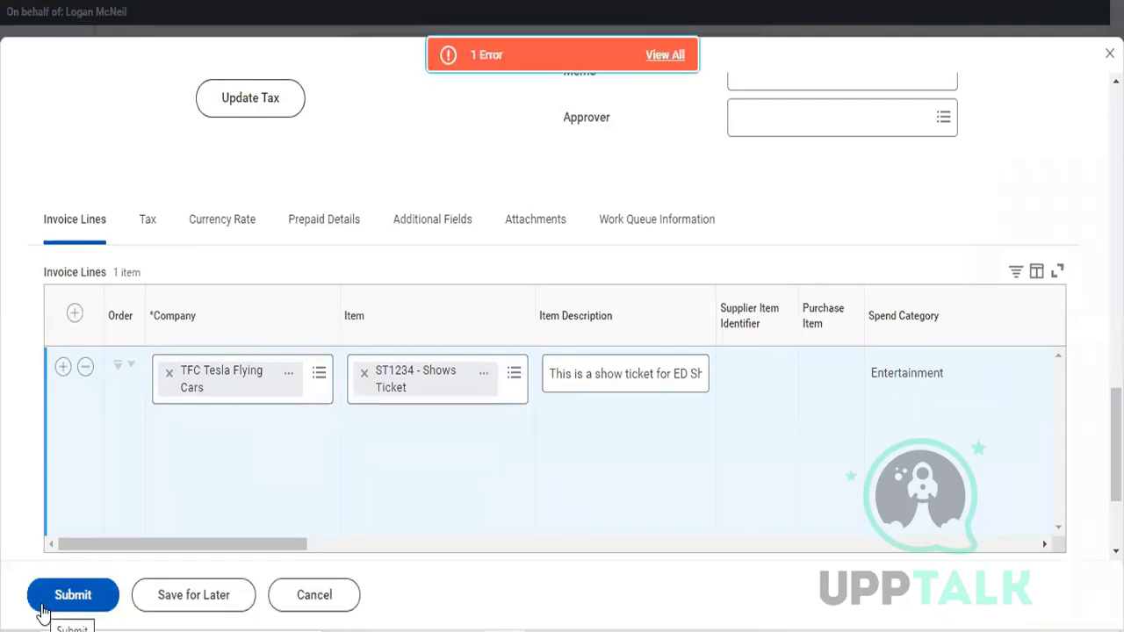
pyautogui.click(667, 53)
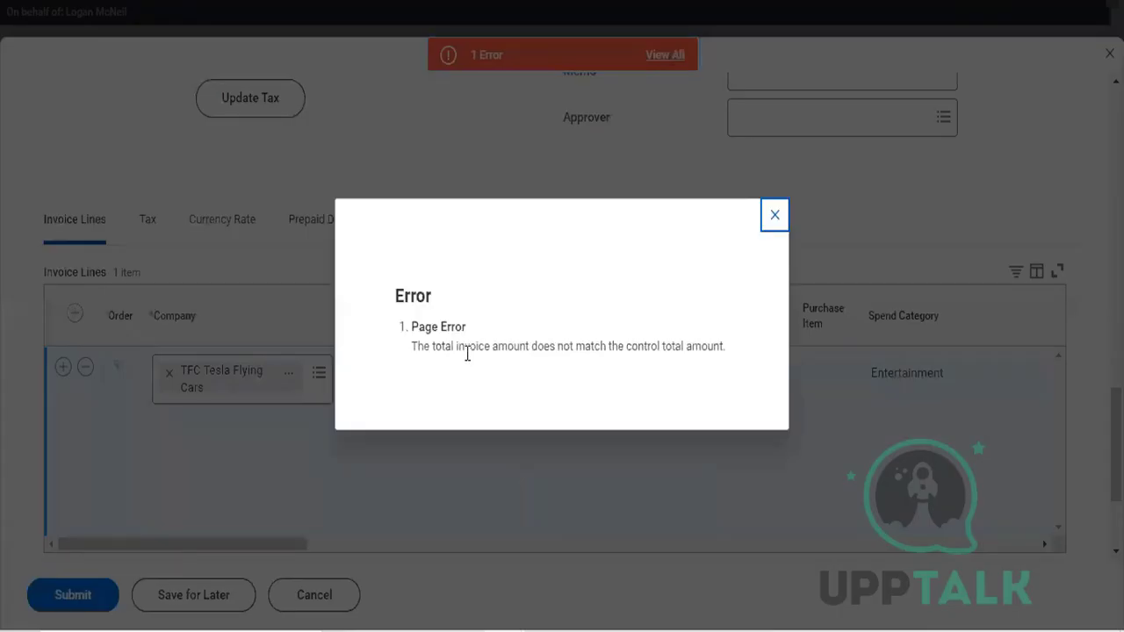
pyautogui.click(774, 225)
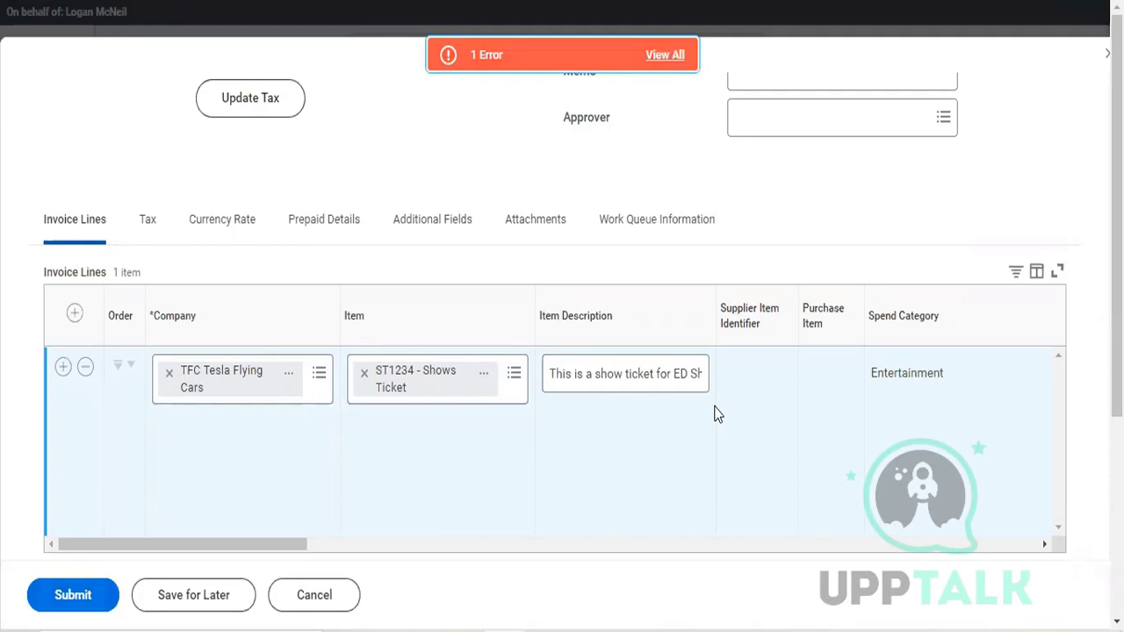
# Step: Set the Unit Cost of the show ticket invoice line to 2000 and update its extended amount
pyautogui.hscroll(10, 715, 414)
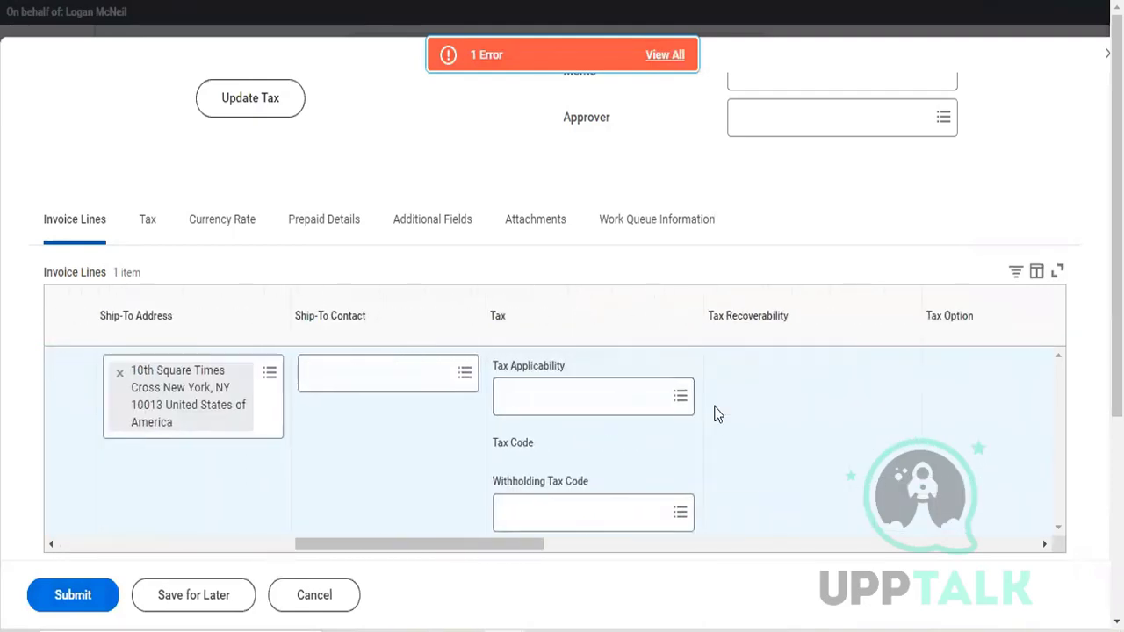
pyautogui.hscroll(10, 715, 414)
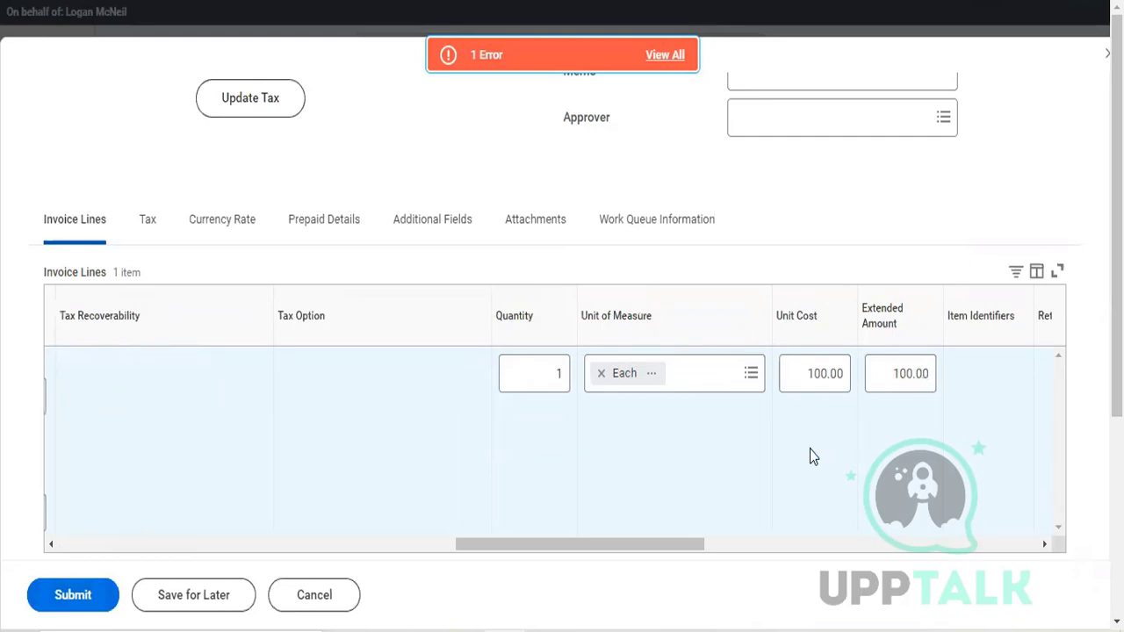
pyautogui.click(816, 375)
pyautogui.write('2000')
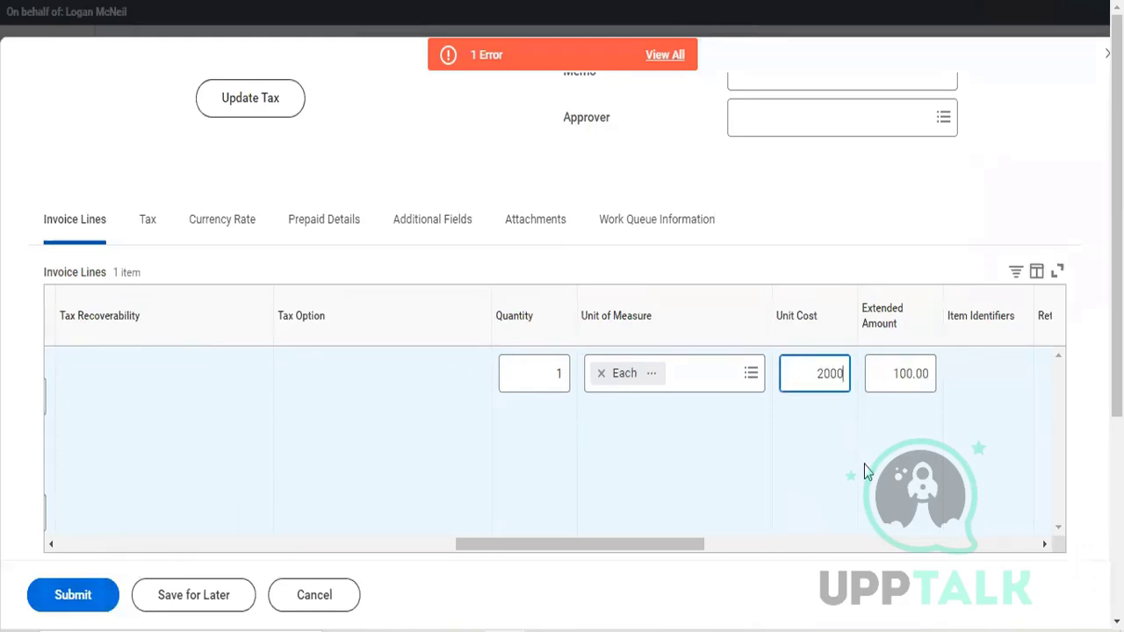
pyautogui.click(904, 379)
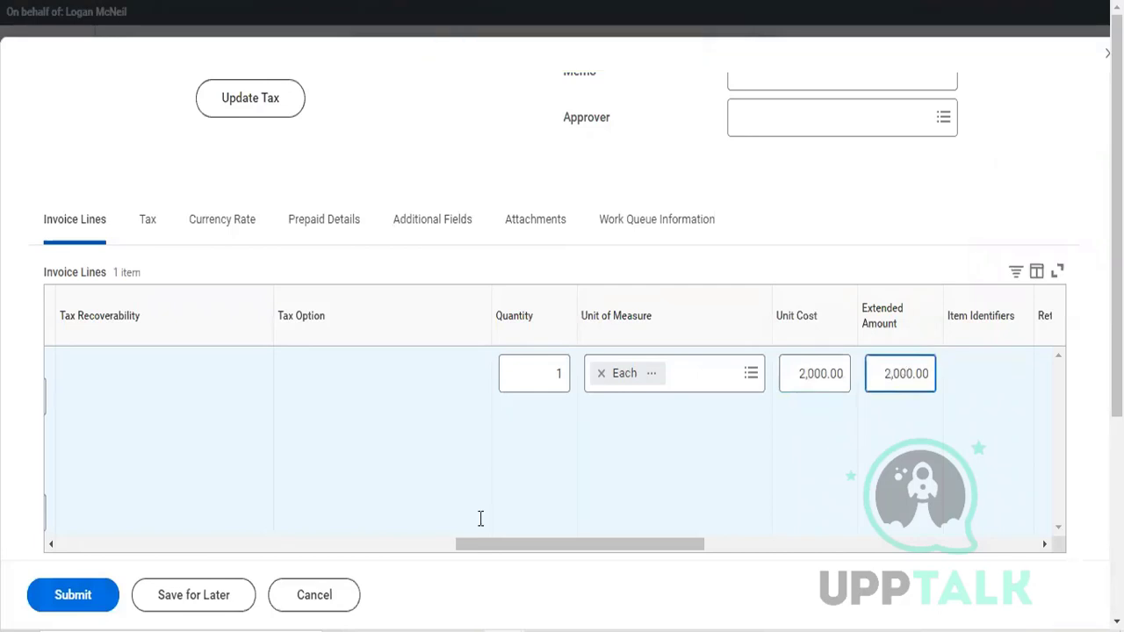
# Step: Submit the supplier invoice and open the details of the submission
pyautogui.click(75, 613)
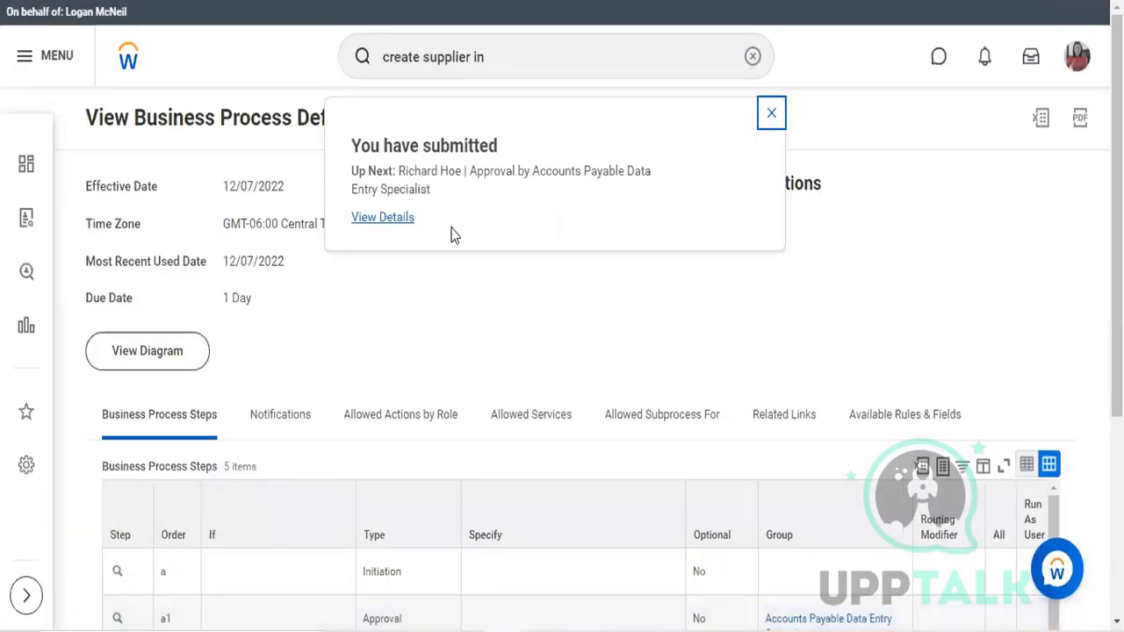
pyautogui.click(404, 225)
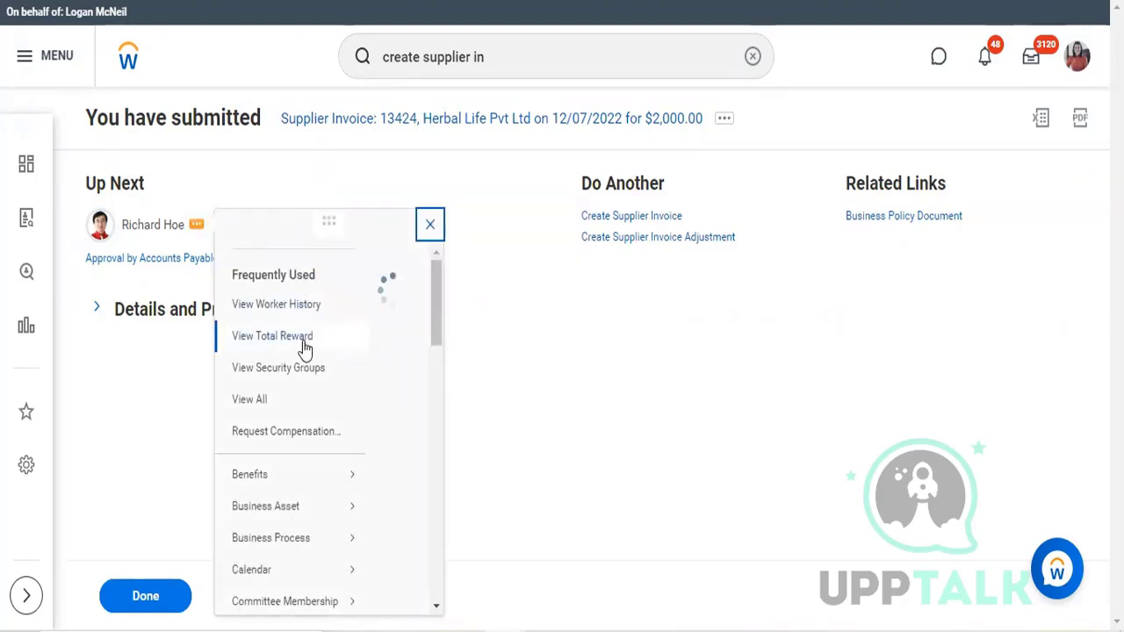
# Step: Look through the next approver's related actions for the security profile options
pyautogui.scroll(-3, 305, 345)
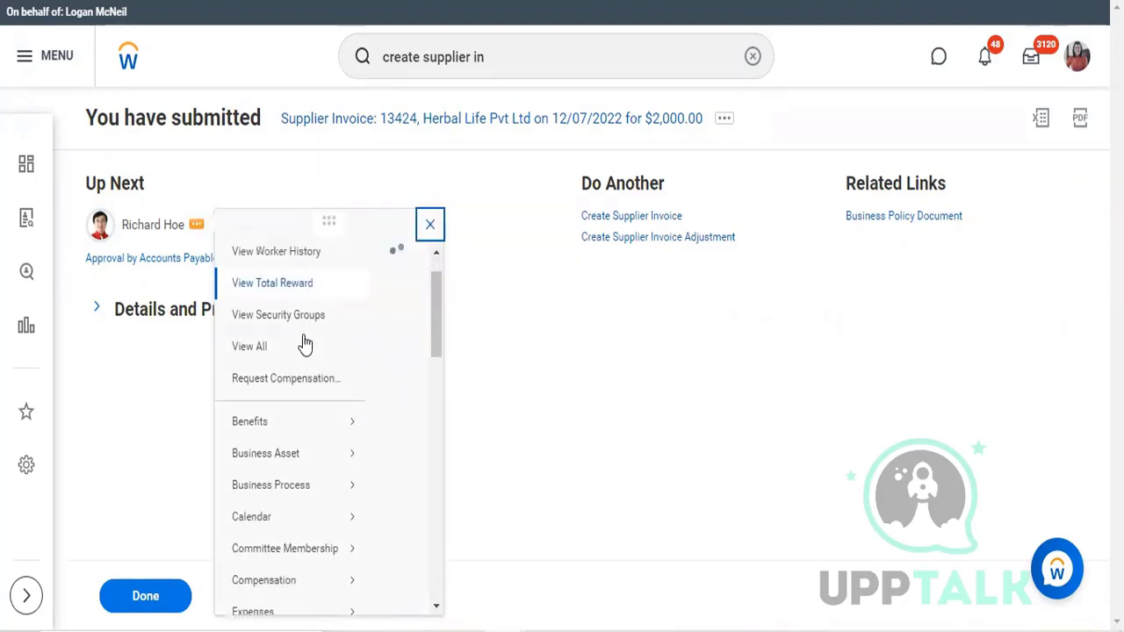
pyautogui.scroll(-8, 305, 345)
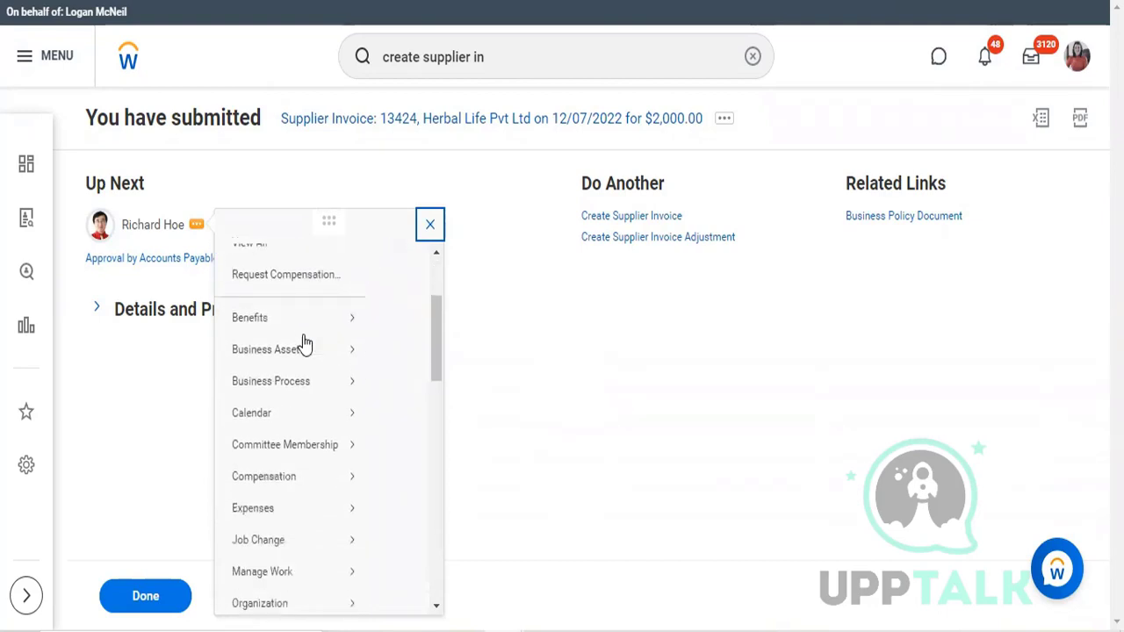
pyautogui.scroll(-8, 304, 345)
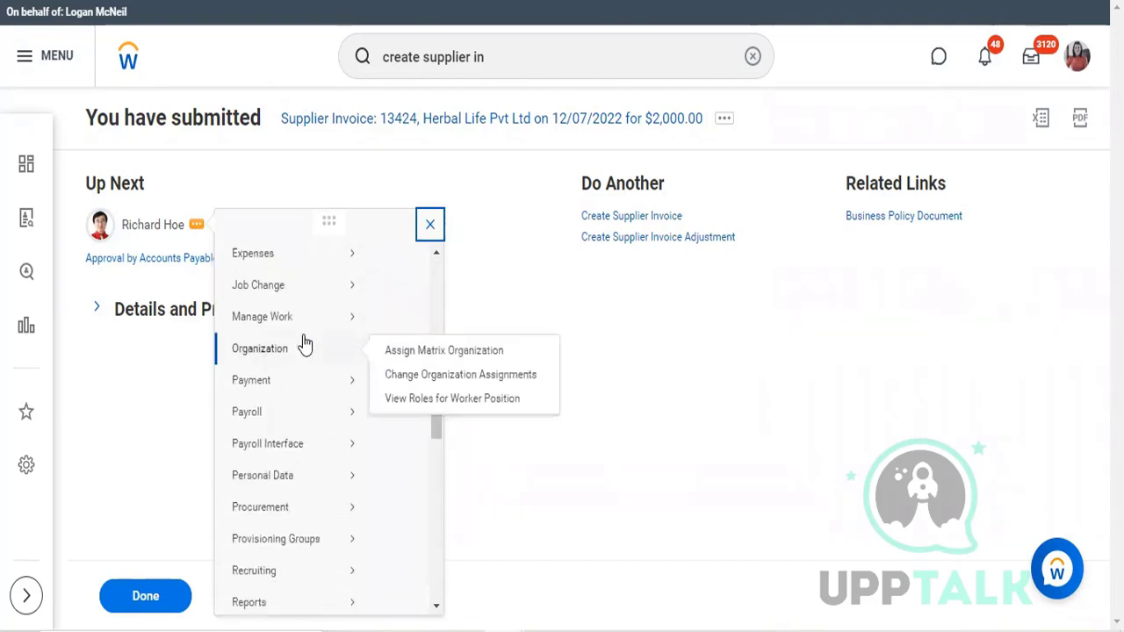
pyautogui.scroll(-3, 305, 345)
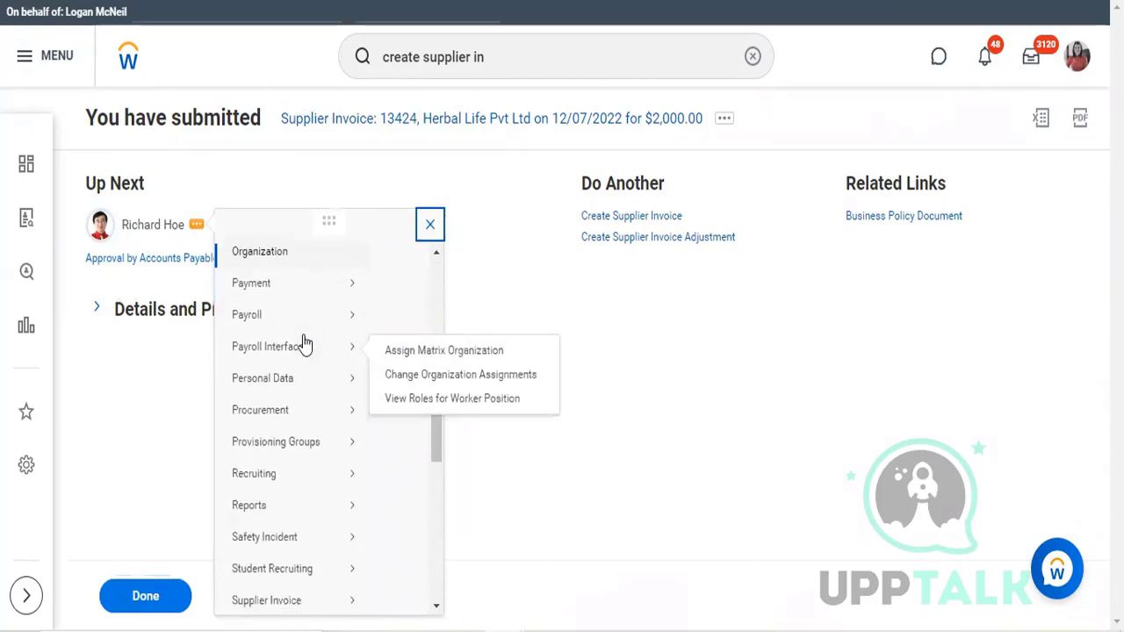
pyautogui.scroll(-1, 305, 345)
pyautogui.scroll(-2, 305, 345)
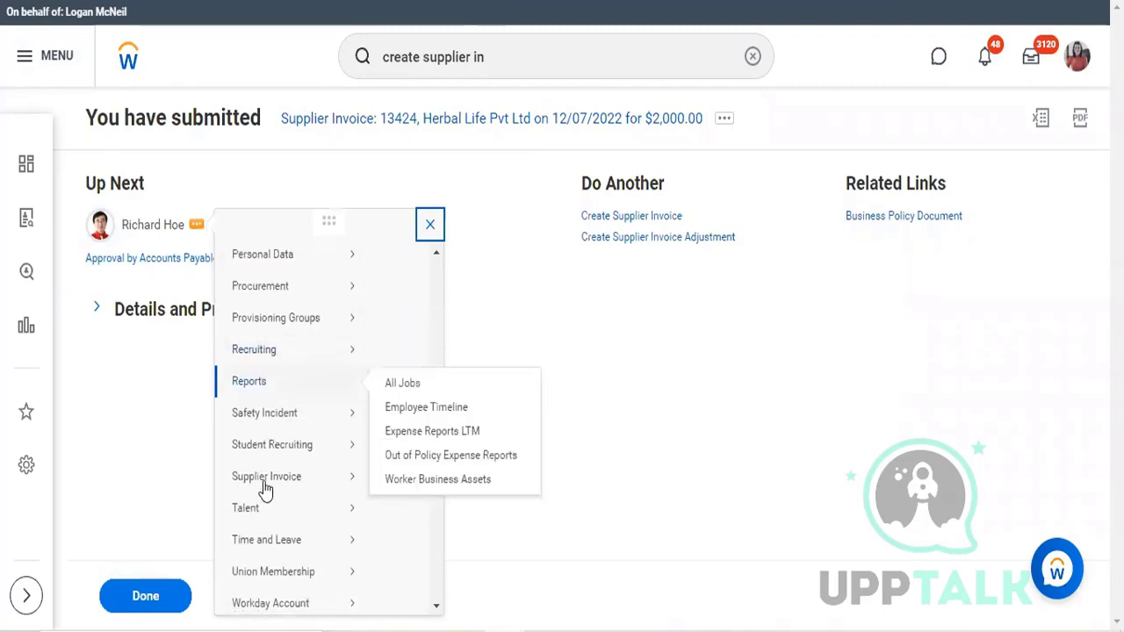
pyautogui.scroll(-3, 263, 494)
pyautogui.scroll(-6, 263, 494)
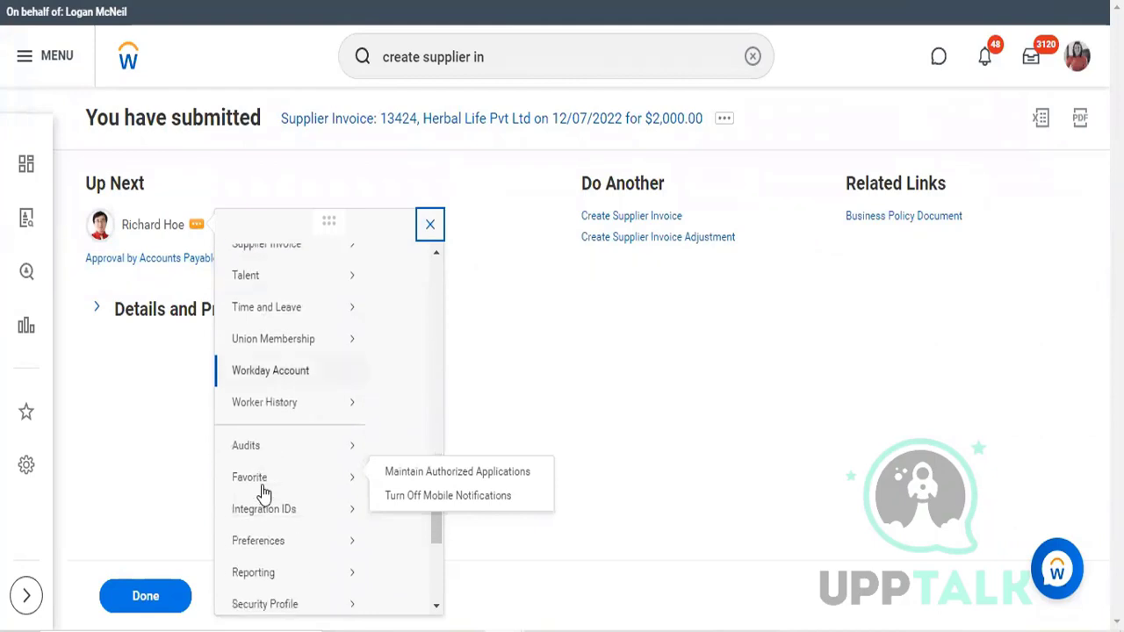
pyautogui.scroll(-2, 263, 495)
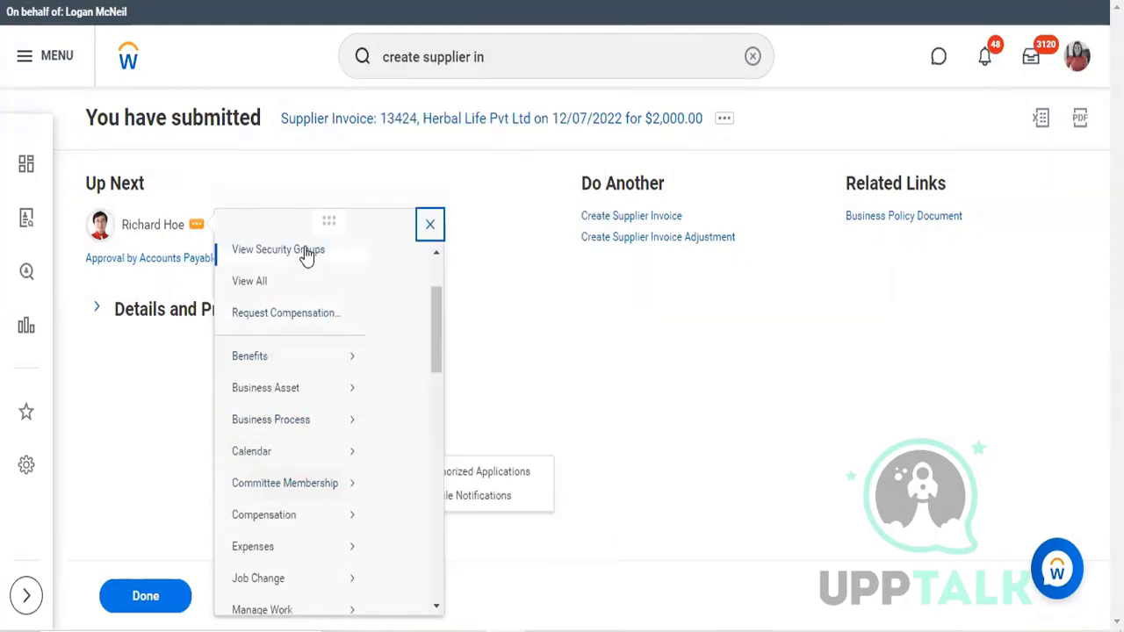
pyautogui.scroll(1, 305, 255)
pyautogui.scroll(3, 305, 254)
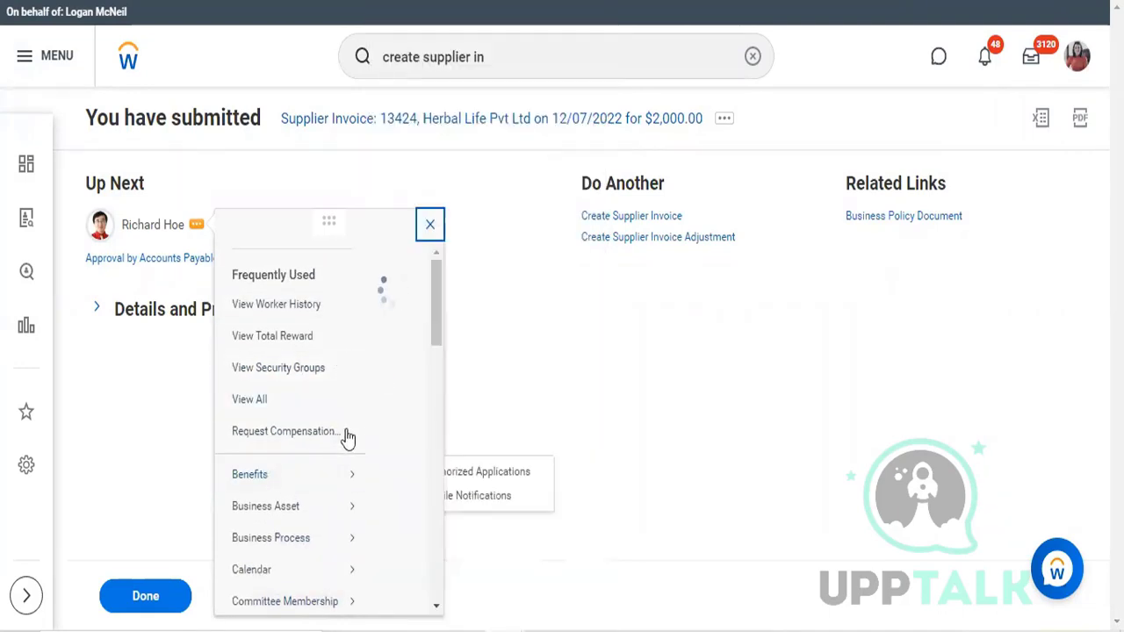
pyautogui.scroll(-4, 325, 439)
pyautogui.scroll(-10, 323, 437)
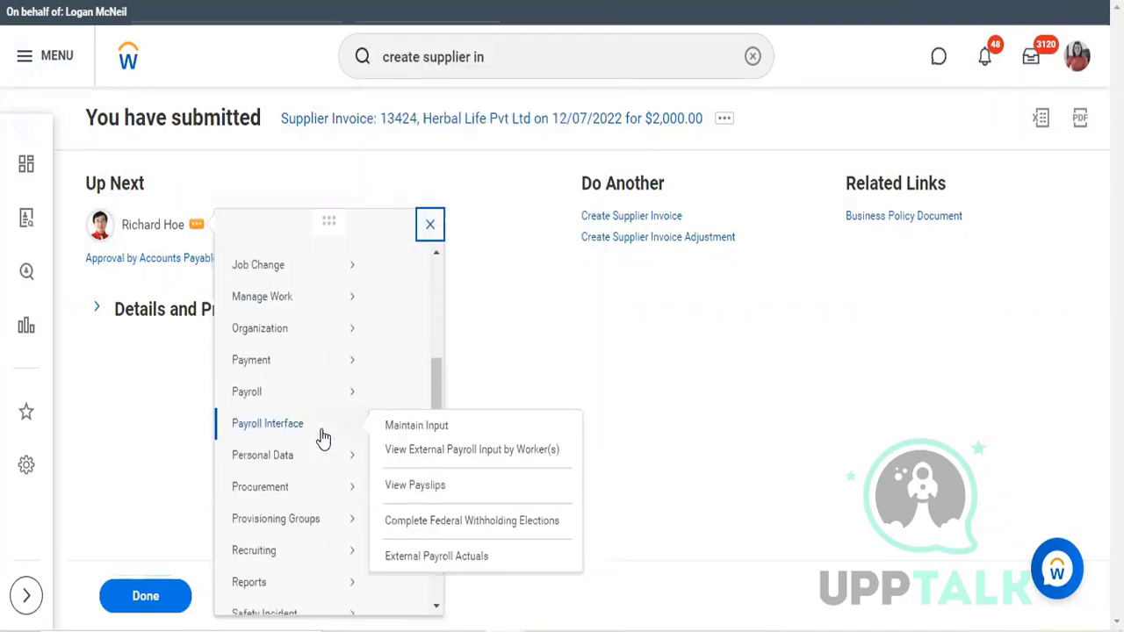
pyautogui.scroll(-4, 323, 437)
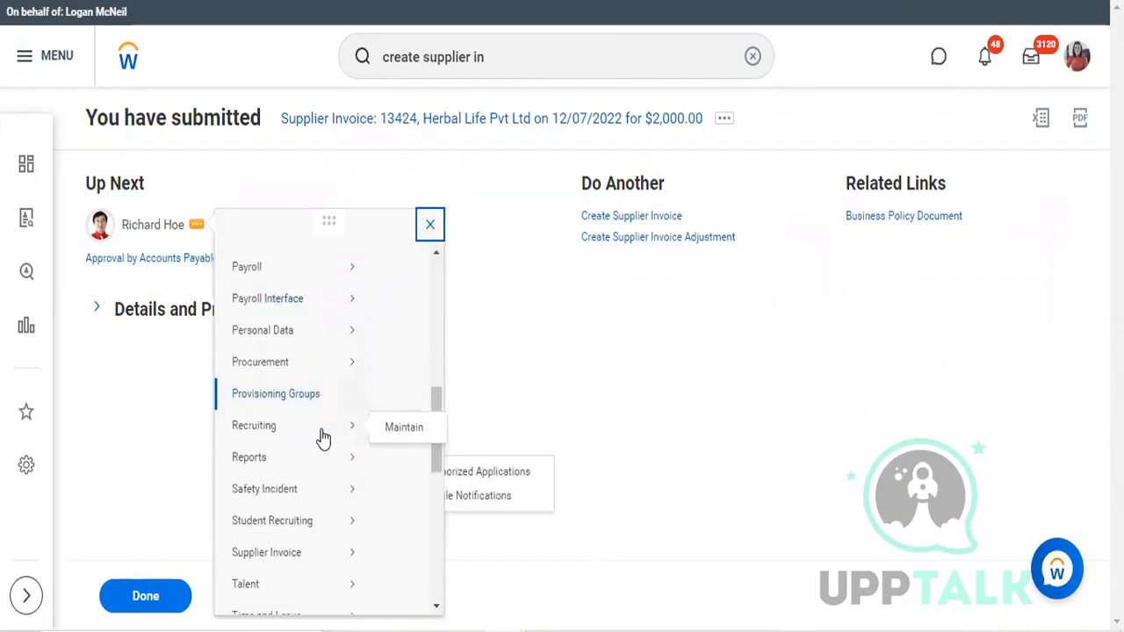
pyautogui.scroll(-6, 323, 437)
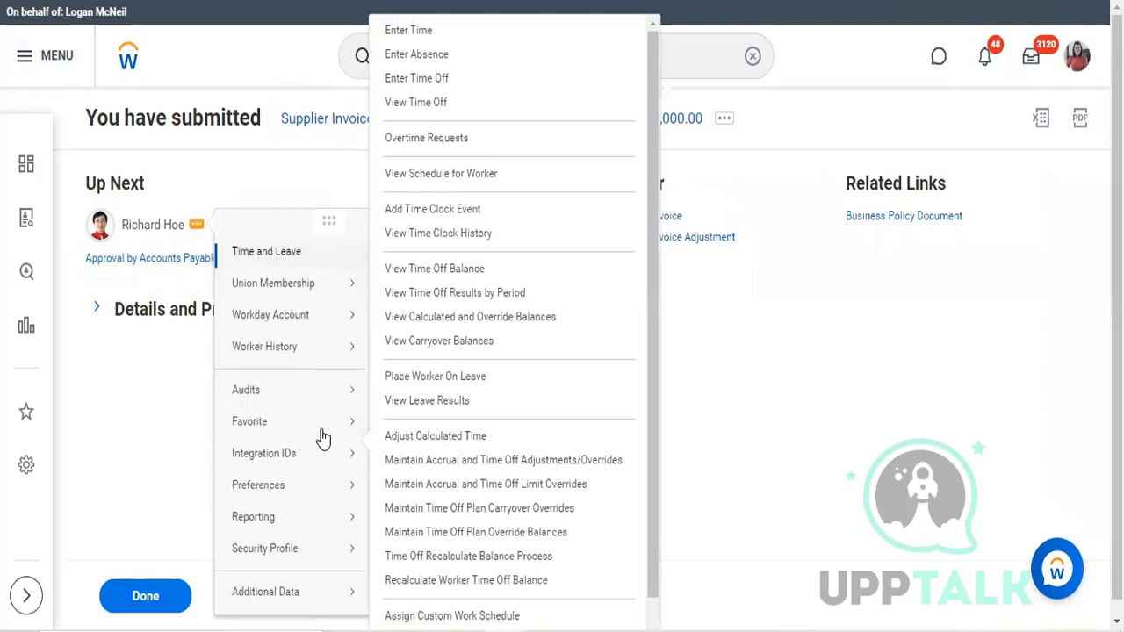
pyautogui.scroll(15, 323, 437)
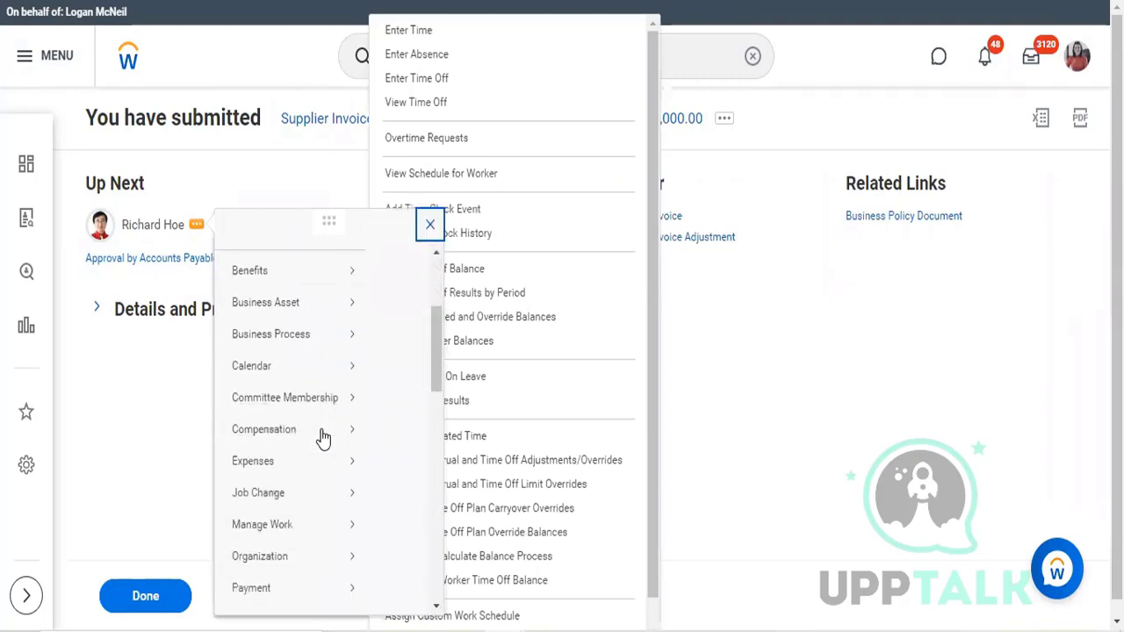
pyautogui.scroll(4, 323, 437)
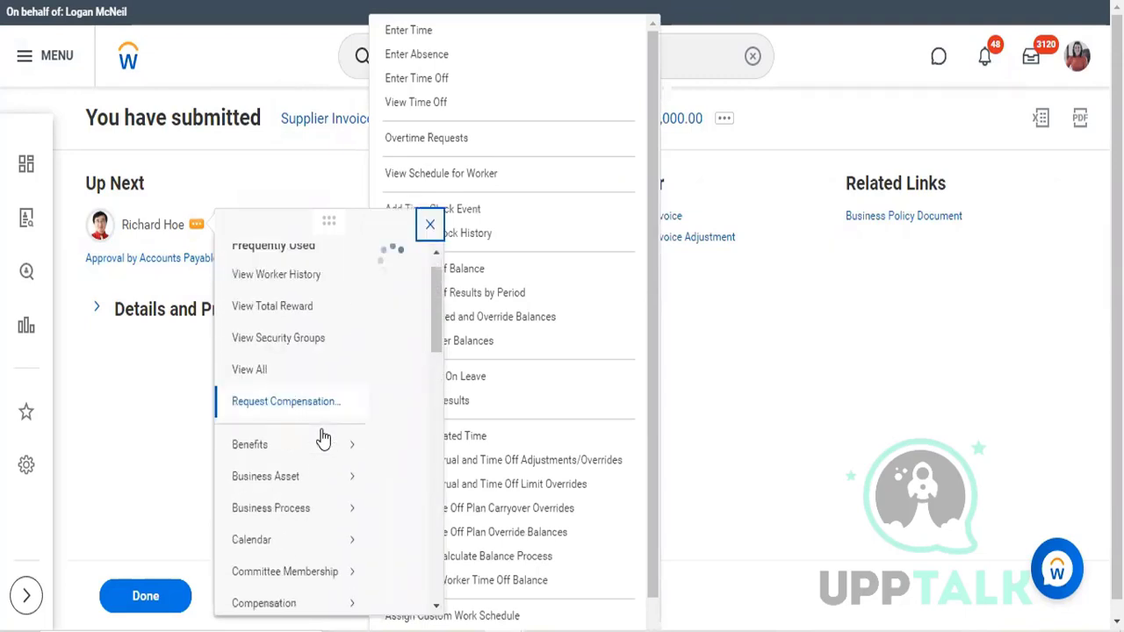
pyautogui.scroll(-10, 323, 437)
pyautogui.moveTo(334, 414)
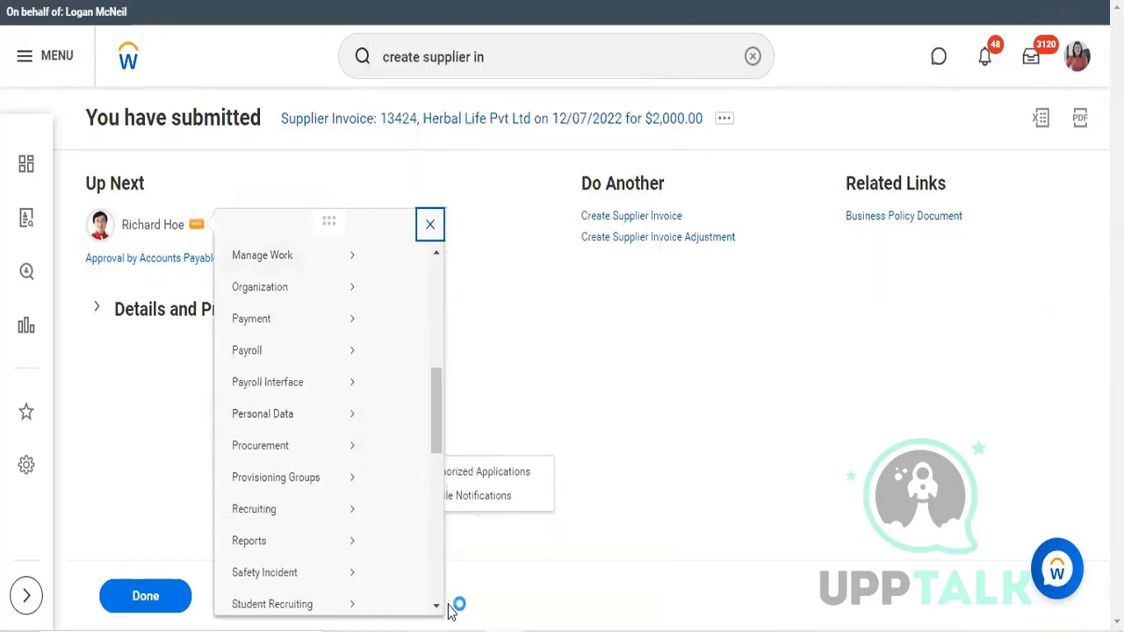
# Step: Try to choose an action from the next approver's Security Profile options
pyautogui.click(437, 605)
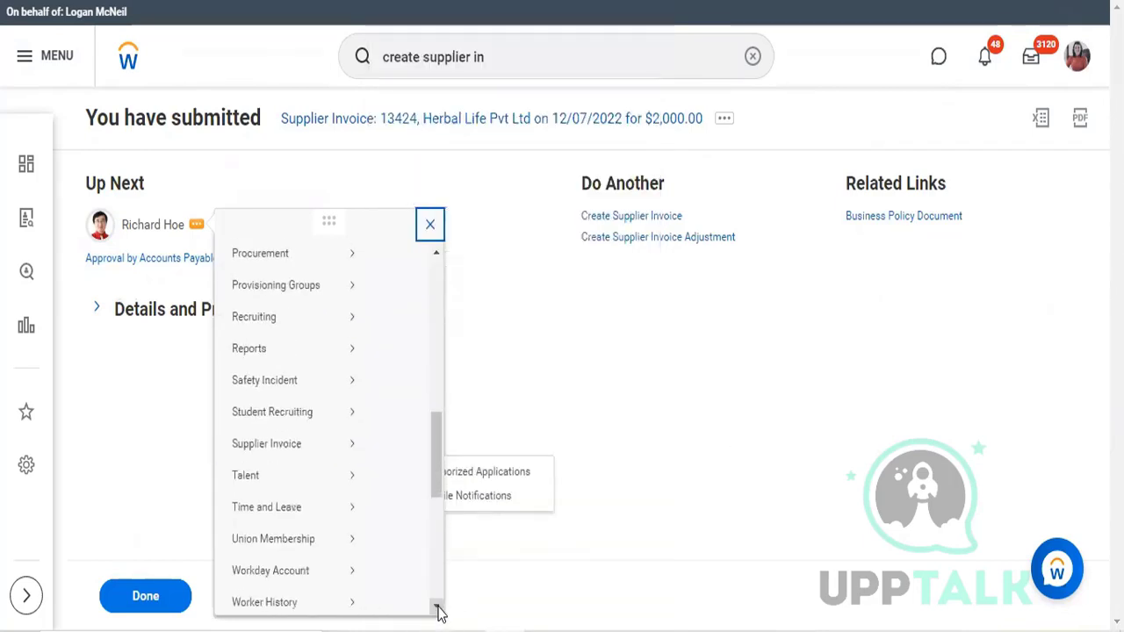
pyautogui.click(437, 607)
pyautogui.click(437, 607)
pyautogui.click(437, 607)
pyautogui.click(437, 608)
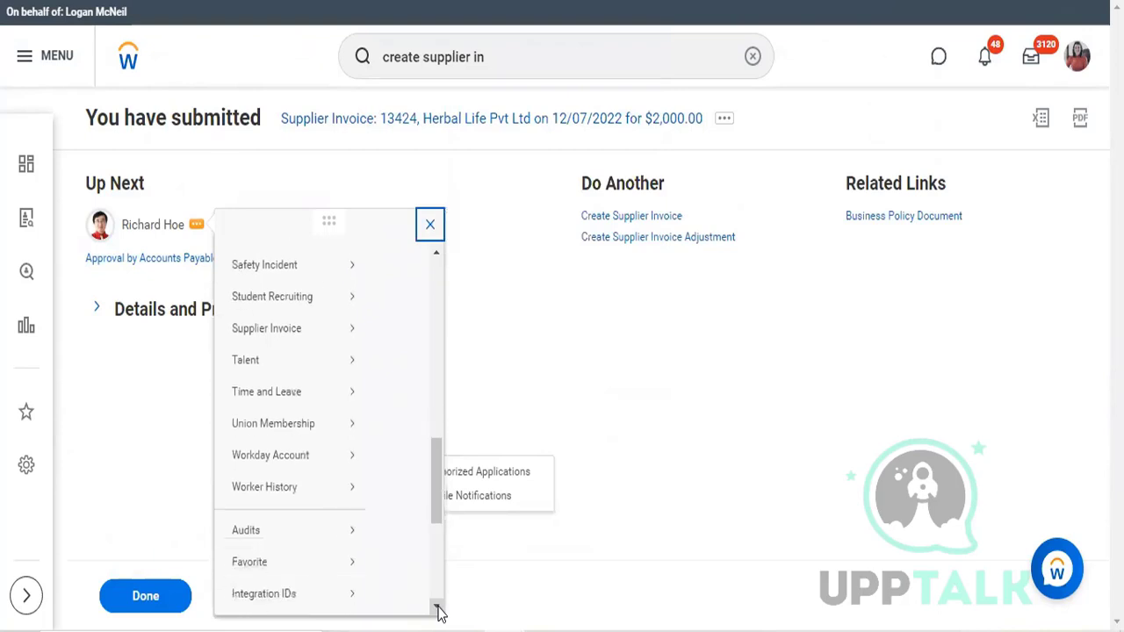
pyautogui.click(437, 607)
pyautogui.click(437, 607)
pyautogui.click(437, 607)
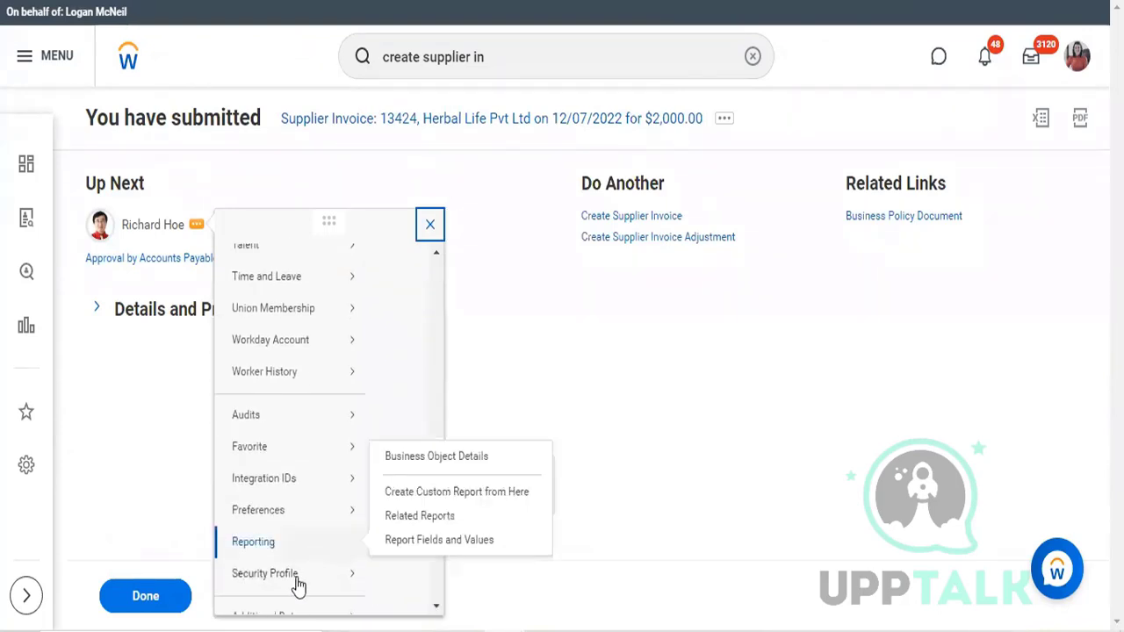
pyautogui.moveTo(297, 584)
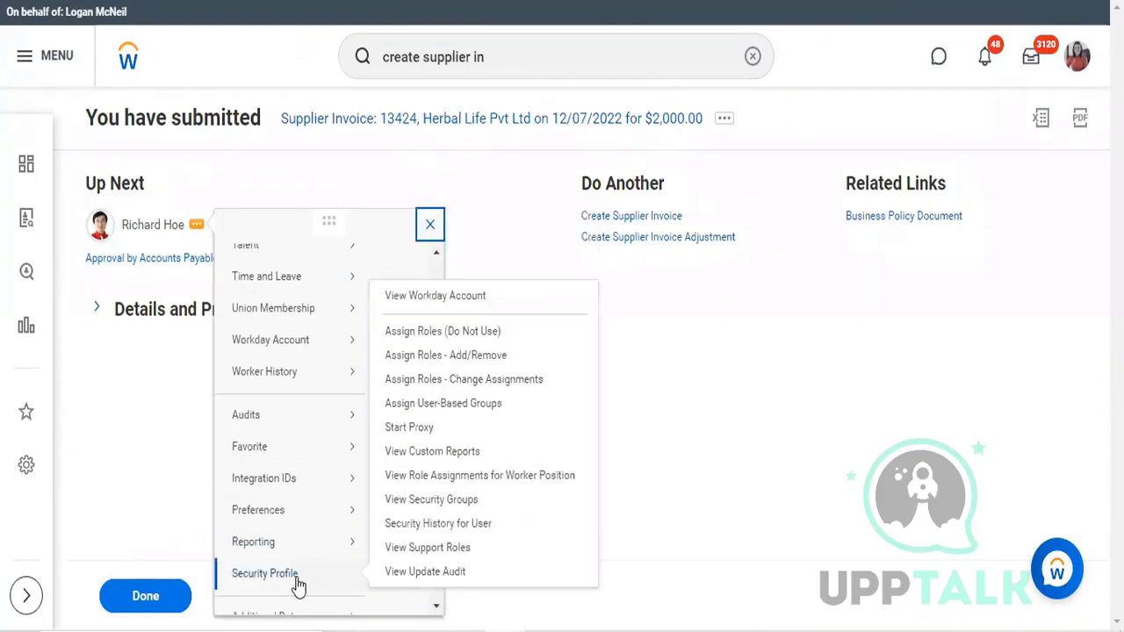
pyautogui.click(465, 330)
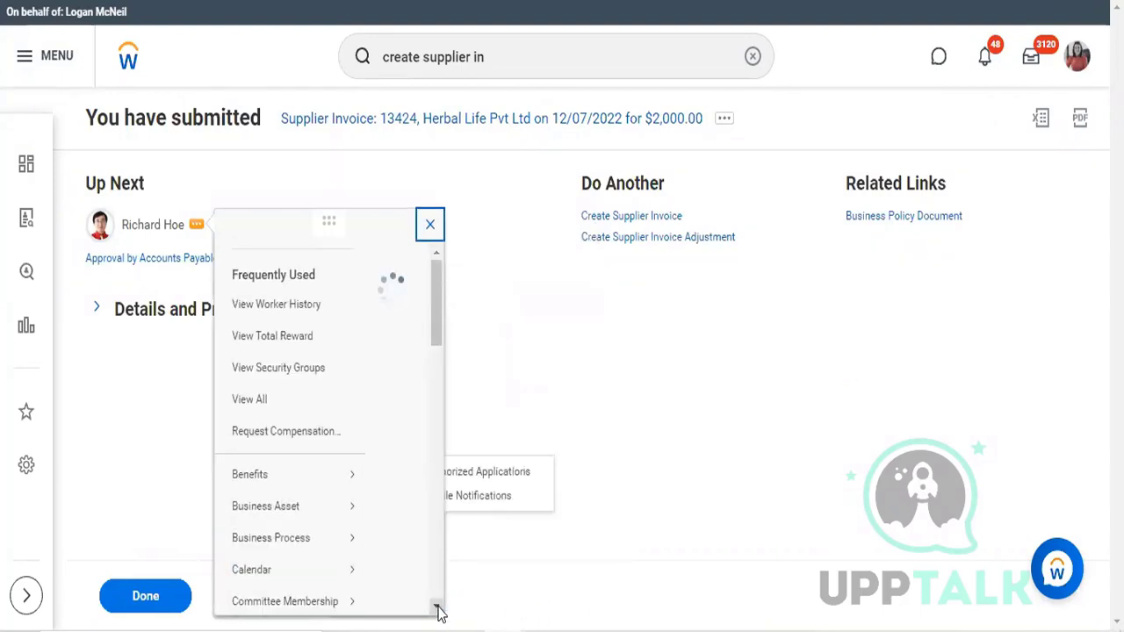
# Step: Start a proxy session as the next approver through the Security Profile actions
pyautogui.scroll(-5, 438, 612)
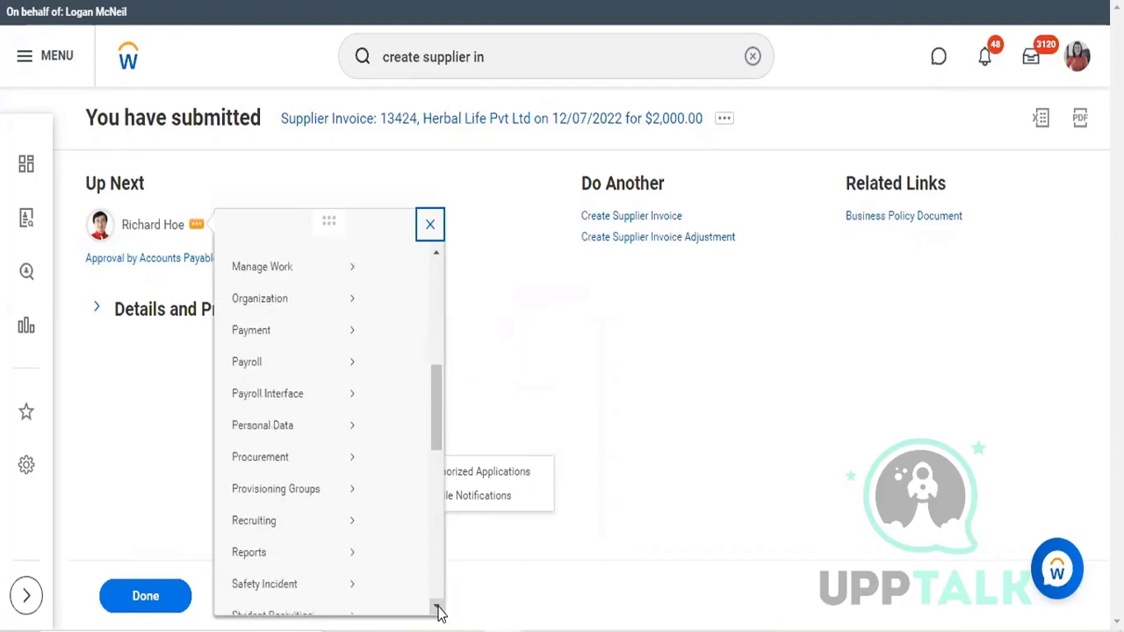
pyautogui.scroll(-10, 439, 612)
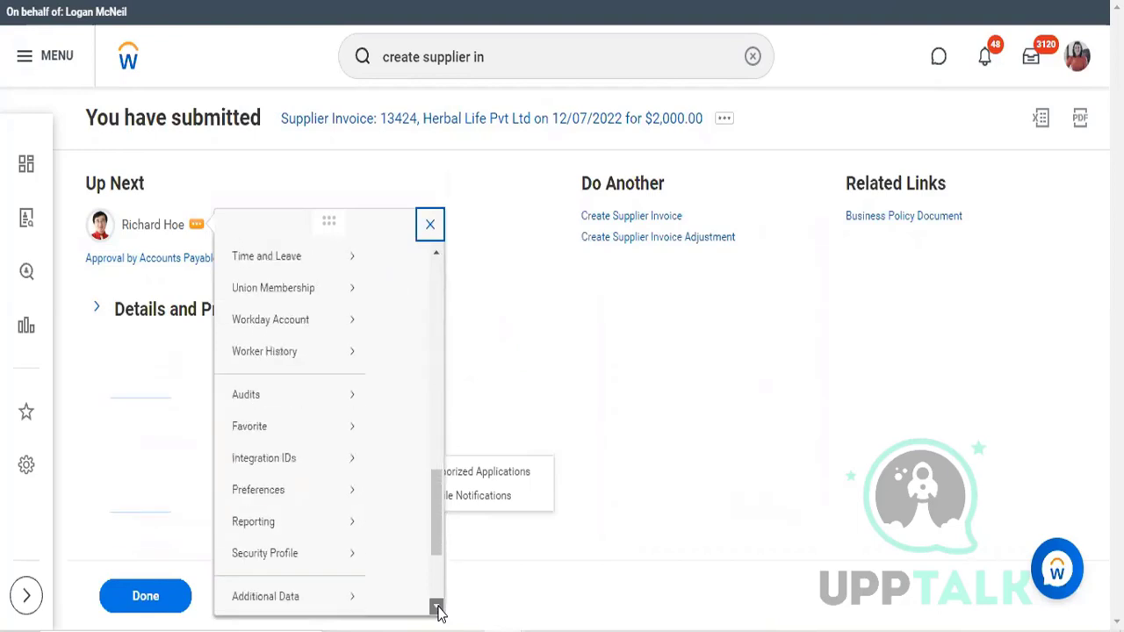
pyautogui.scroll(-2, 439, 612)
pyautogui.moveTo(282, 520)
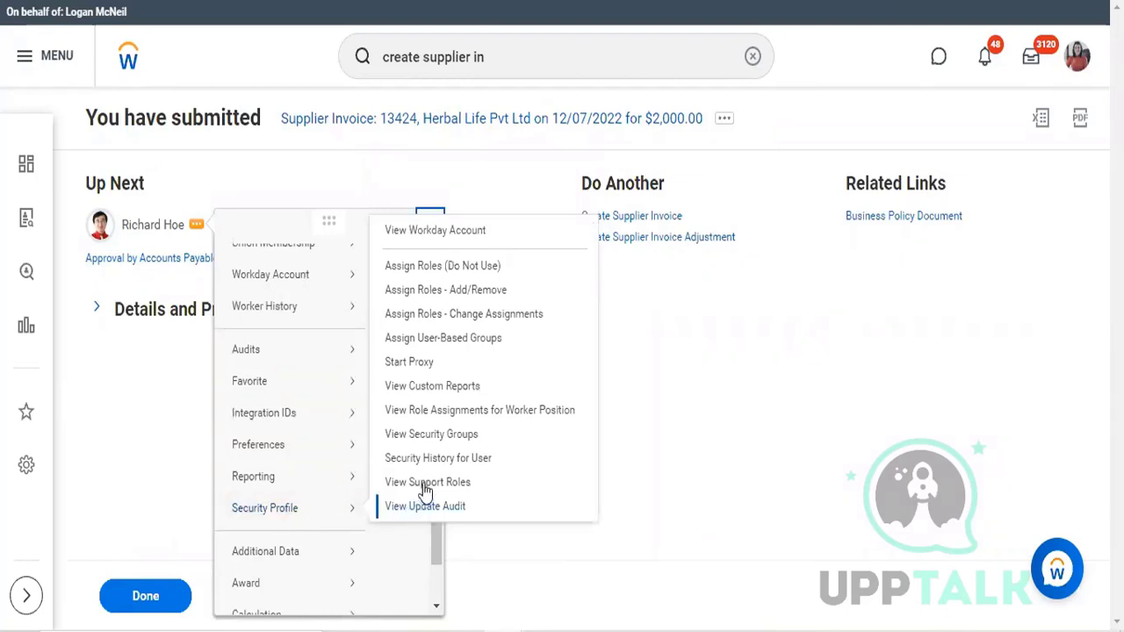
pyautogui.click(420, 362)
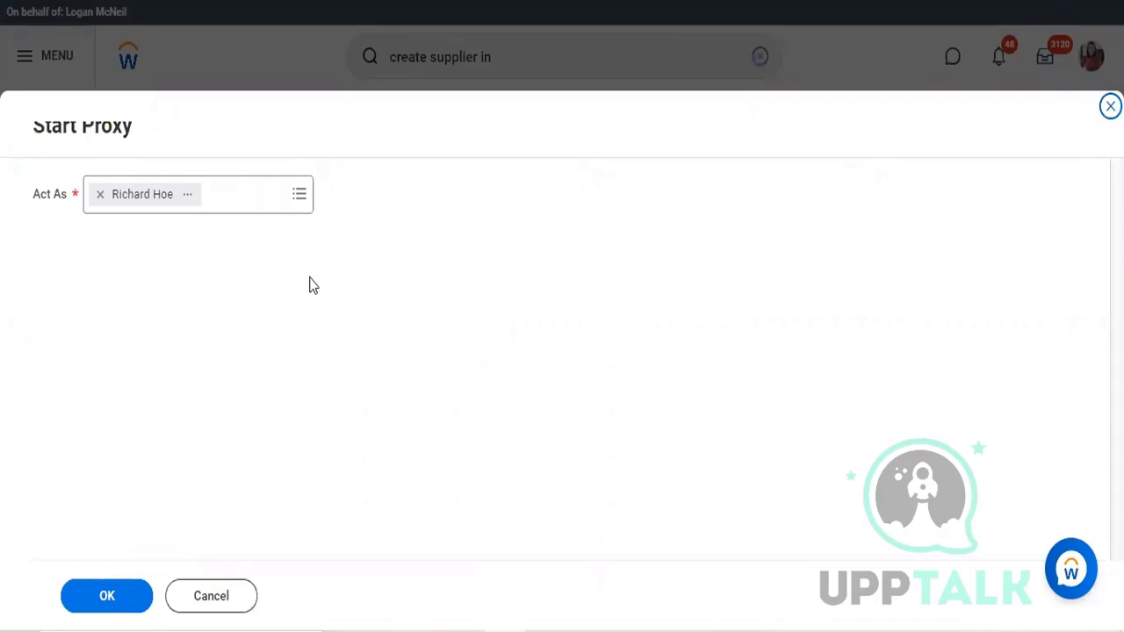
pyautogui.click(106, 609)
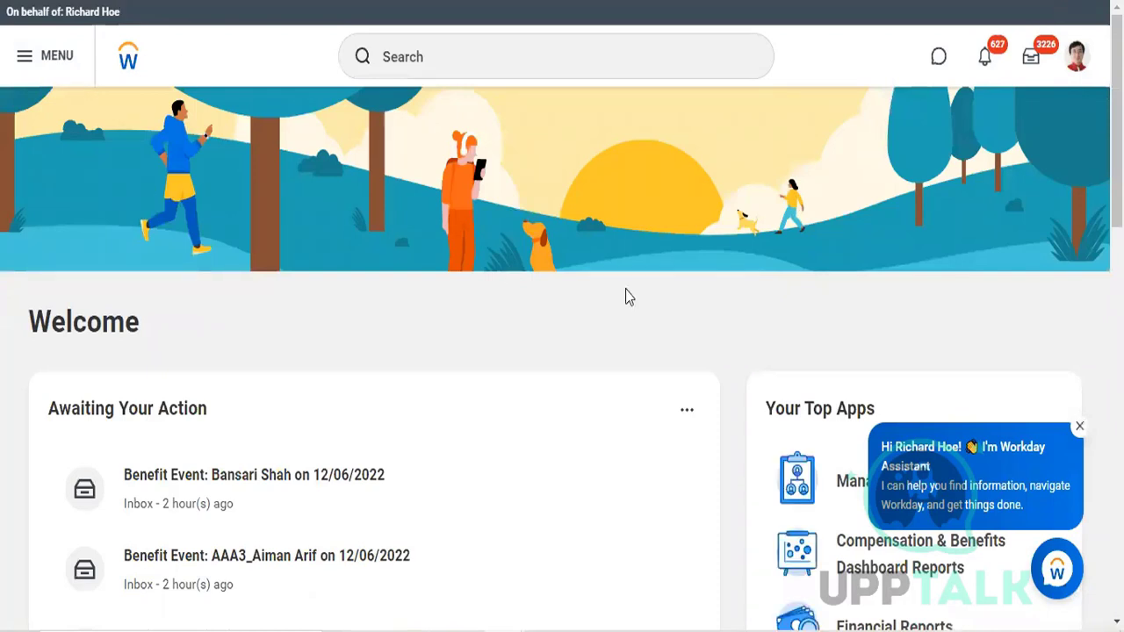
# Step: Review the $2,000 Herbal Life Pvt Ltd supplier invoice in the approver's inbox and approve it
pyautogui.click(1030, 58)
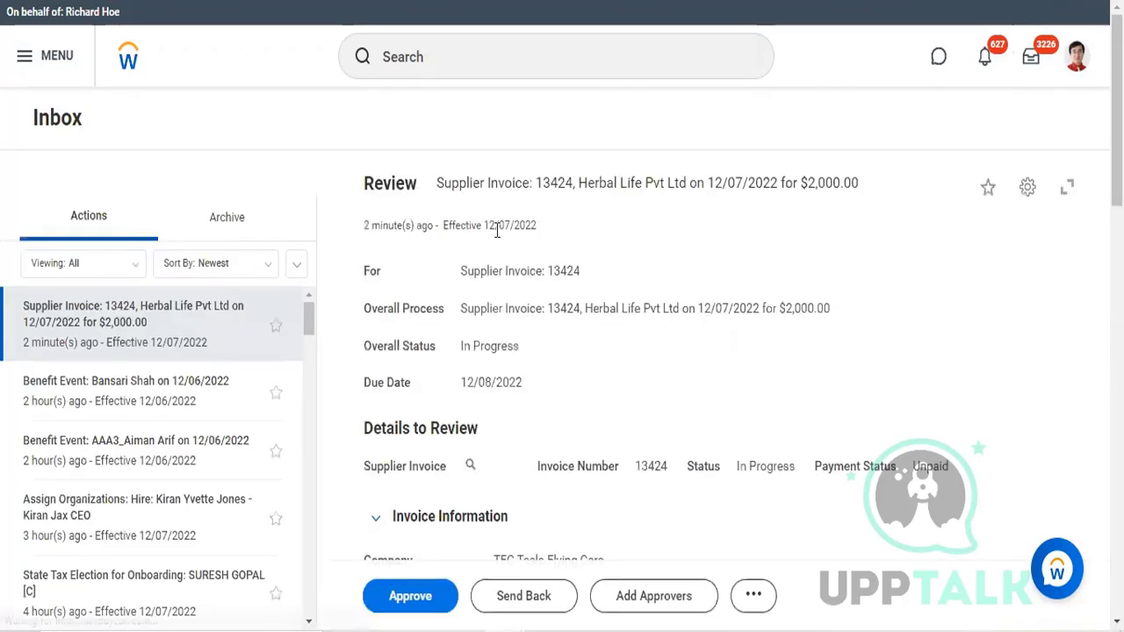
pyautogui.scroll(-1, 479, 439)
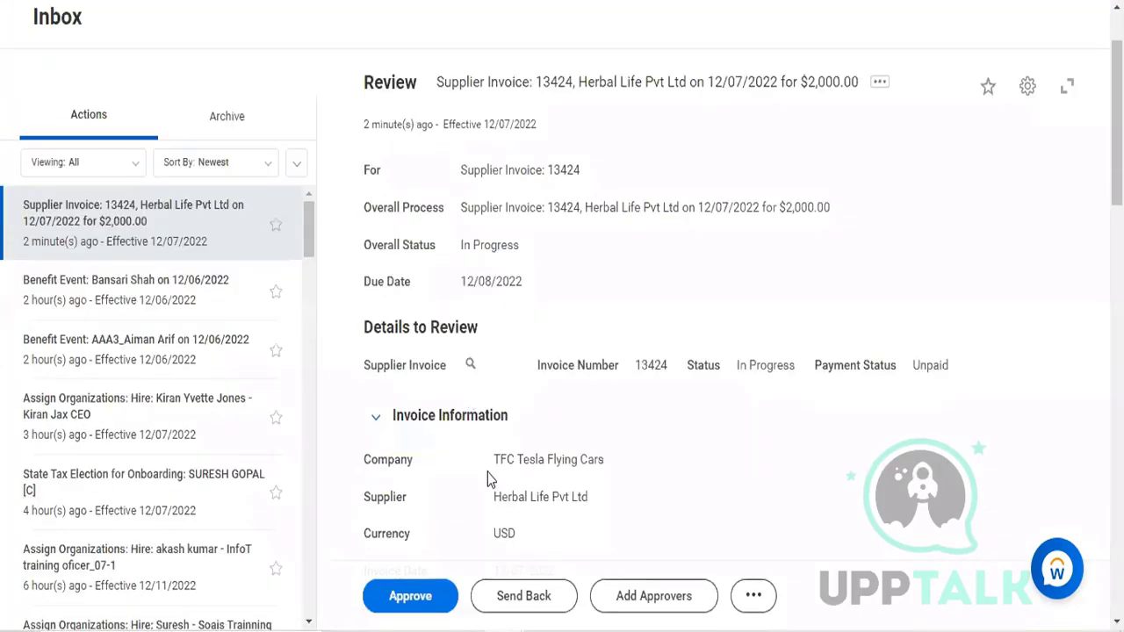
pyautogui.moveTo(514, 465)
pyautogui.scroll(1, 514, 465)
pyautogui.scroll(-1, 513, 464)
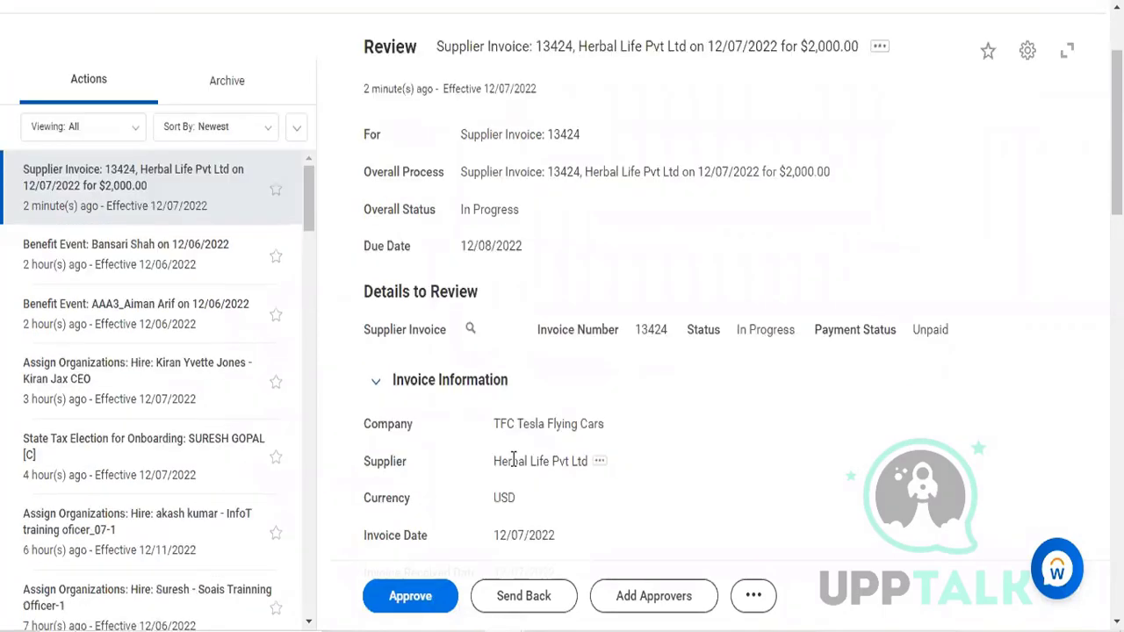
pyautogui.scroll(-1, 514, 460)
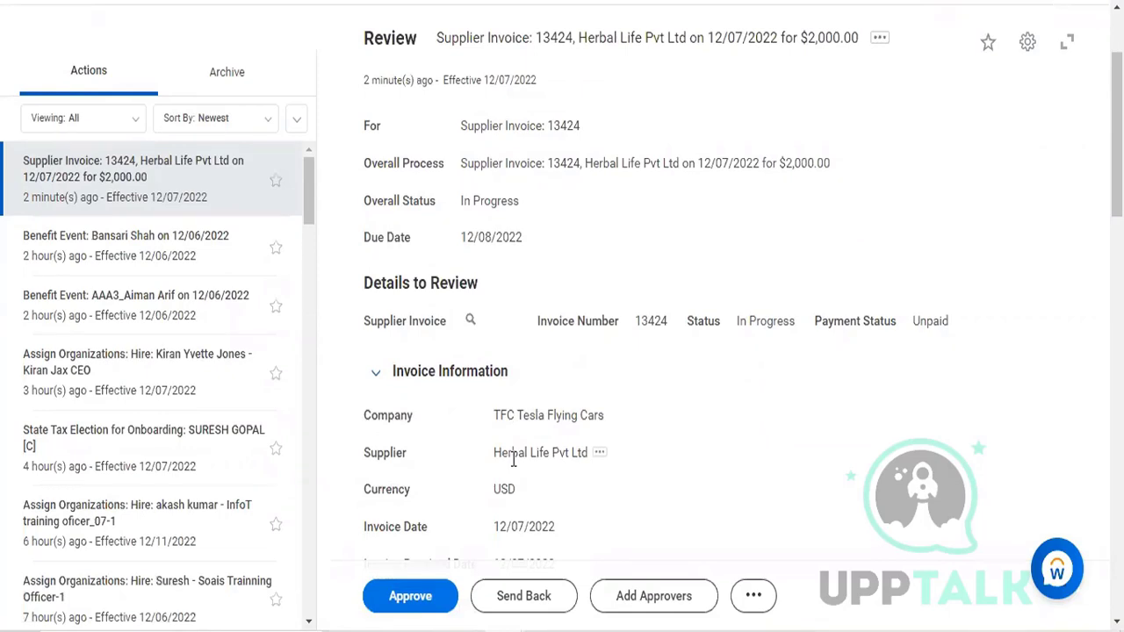
pyautogui.click(410, 612)
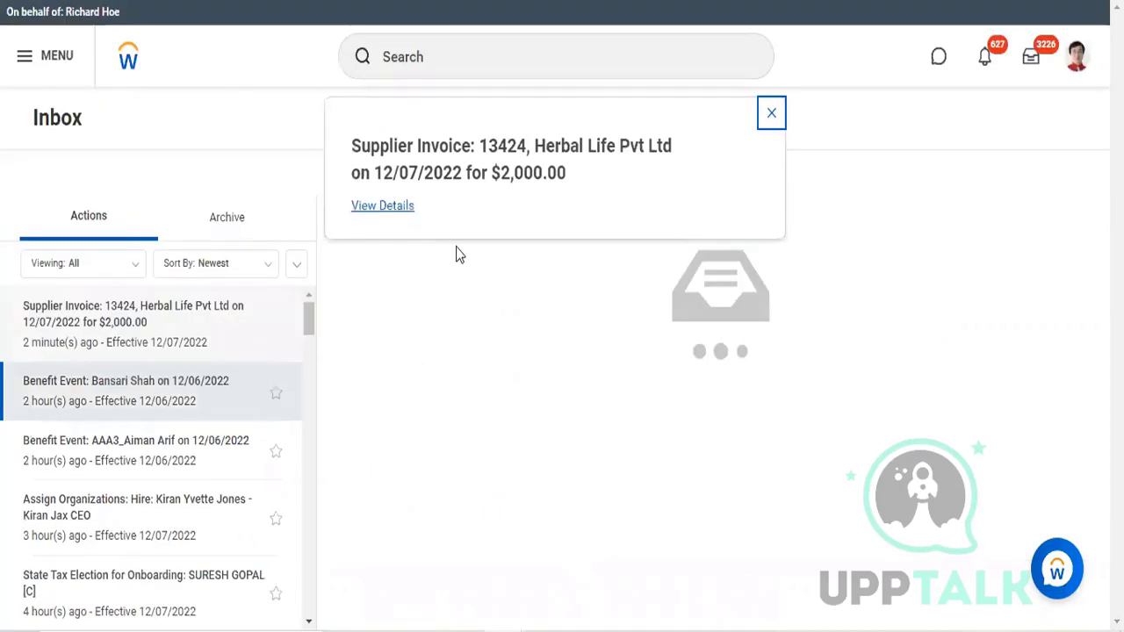
# Step: View the details of the approval and examine the invoice's Details and Process section
pyautogui.click(383, 206)
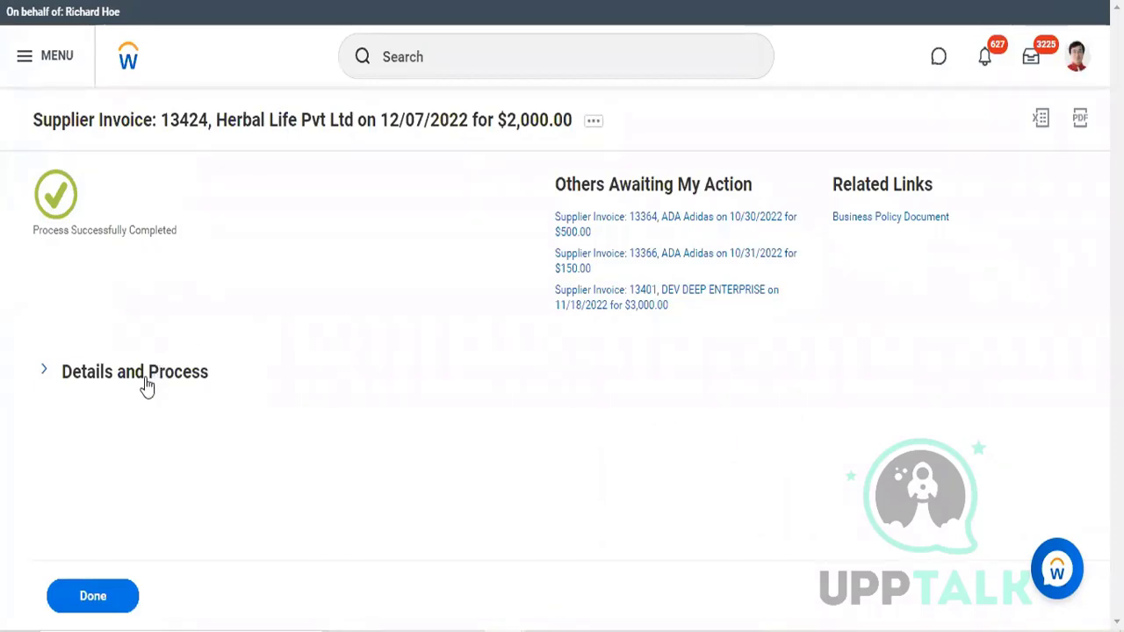
pyautogui.click(34, 370)
pyautogui.scroll(-1, 138, 430)
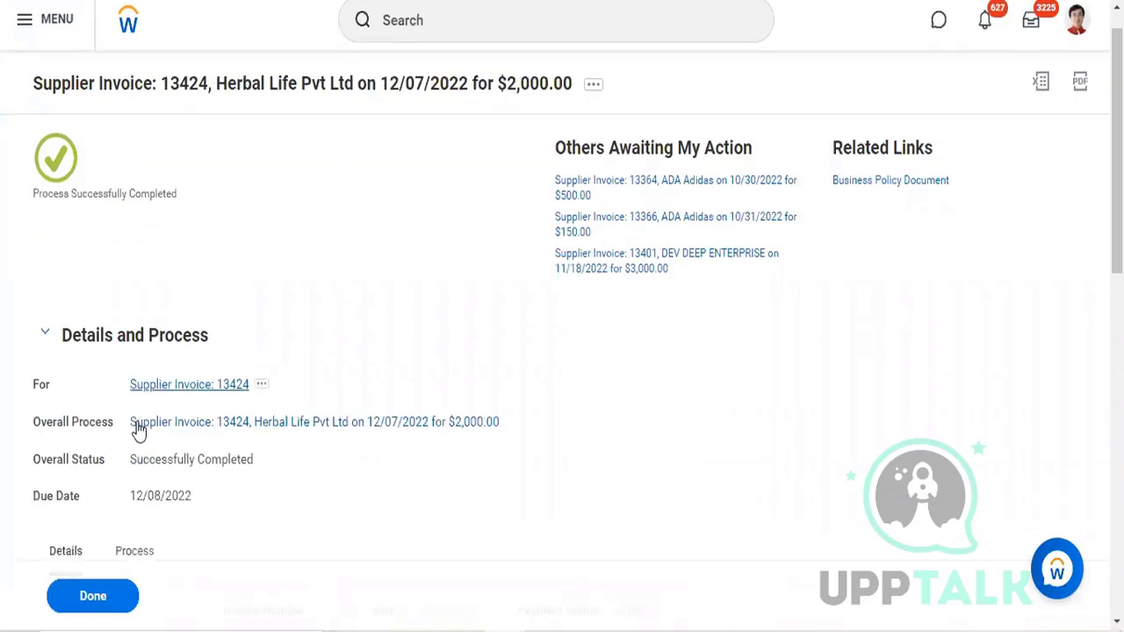
pyautogui.scroll(-3, 138, 430)
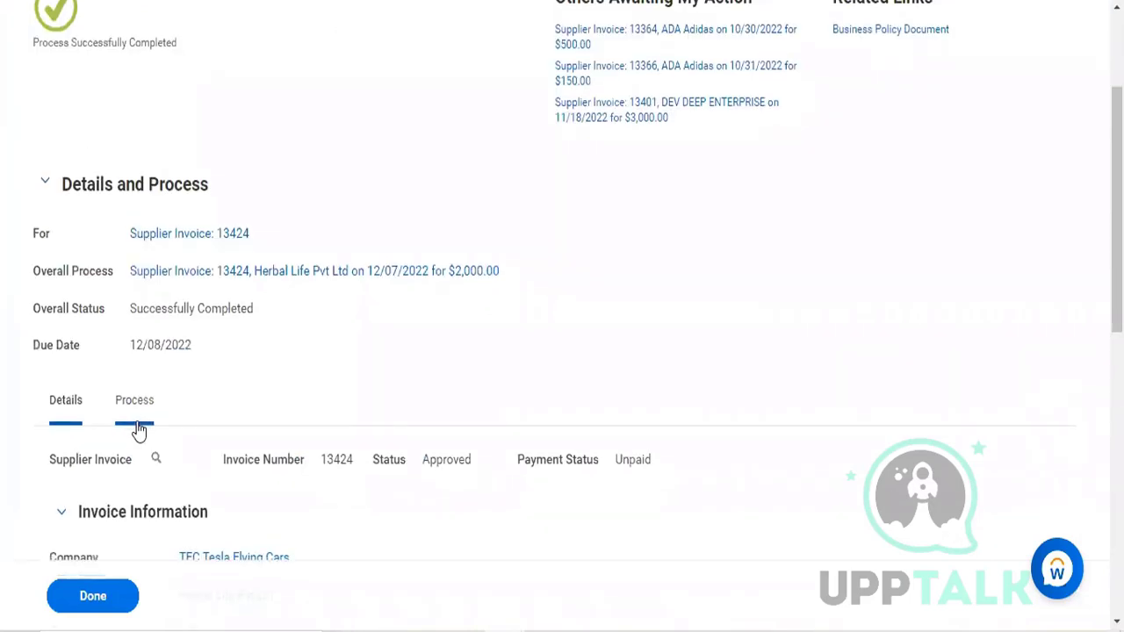
pyautogui.scroll(-1, 138, 430)
pyautogui.scroll(-1, 137, 430)
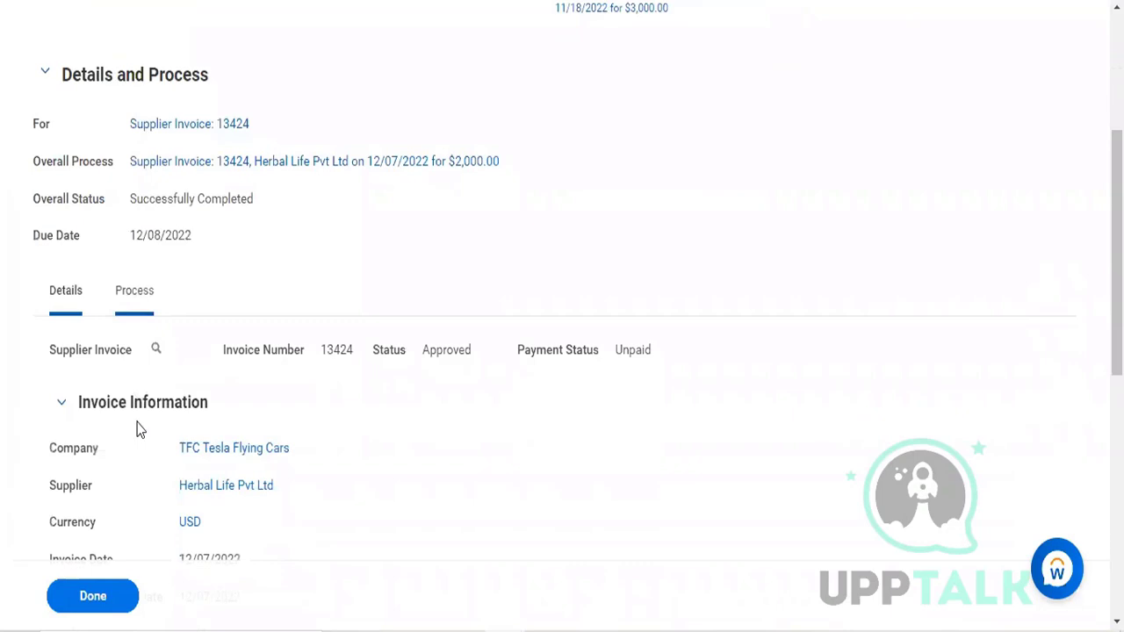
# Step: View the accounting of the approved supplier invoice through its related actions
pyautogui.scroll(-1, 138, 430)
pyautogui.scroll(-1, 138, 430)
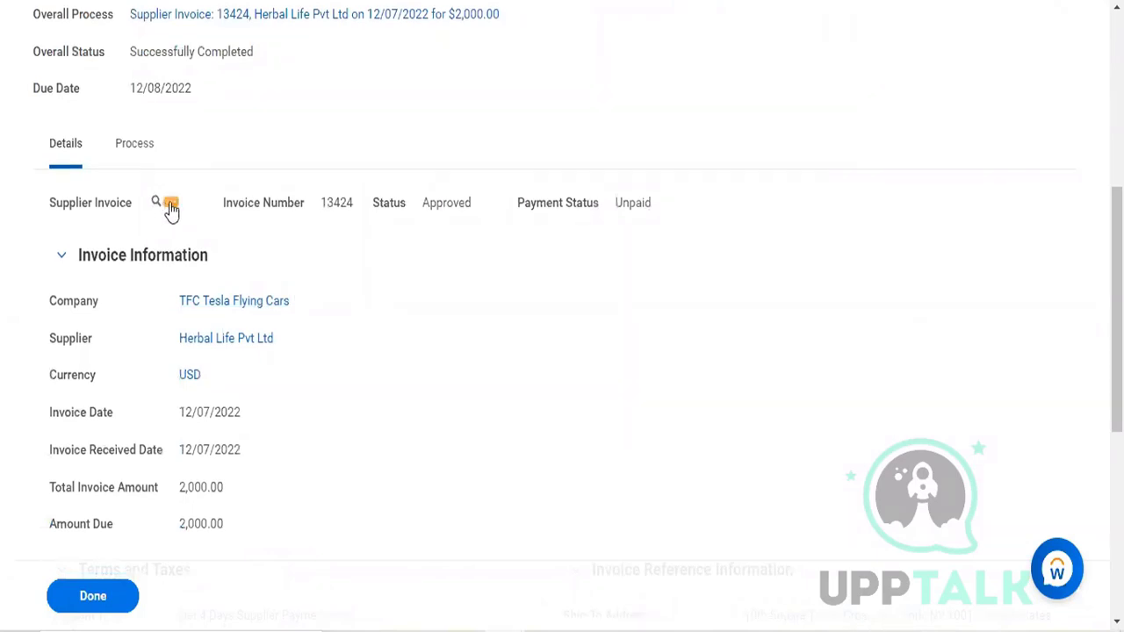
pyautogui.click(172, 205)
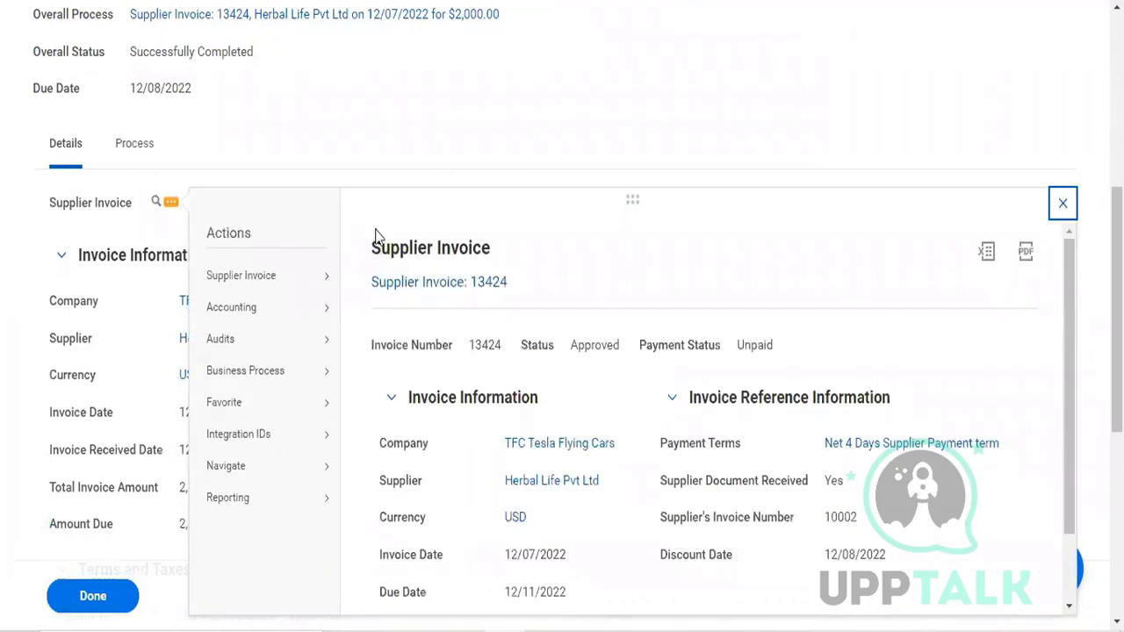
pyautogui.scroll(-1, 263, 264)
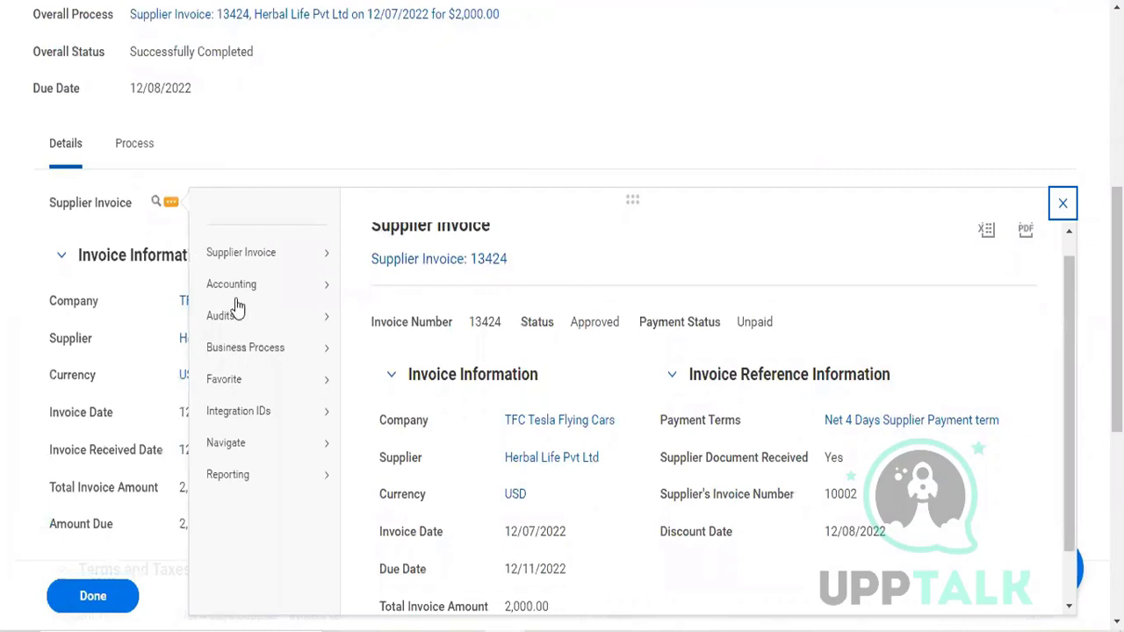
pyautogui.moveTo(312, 284)
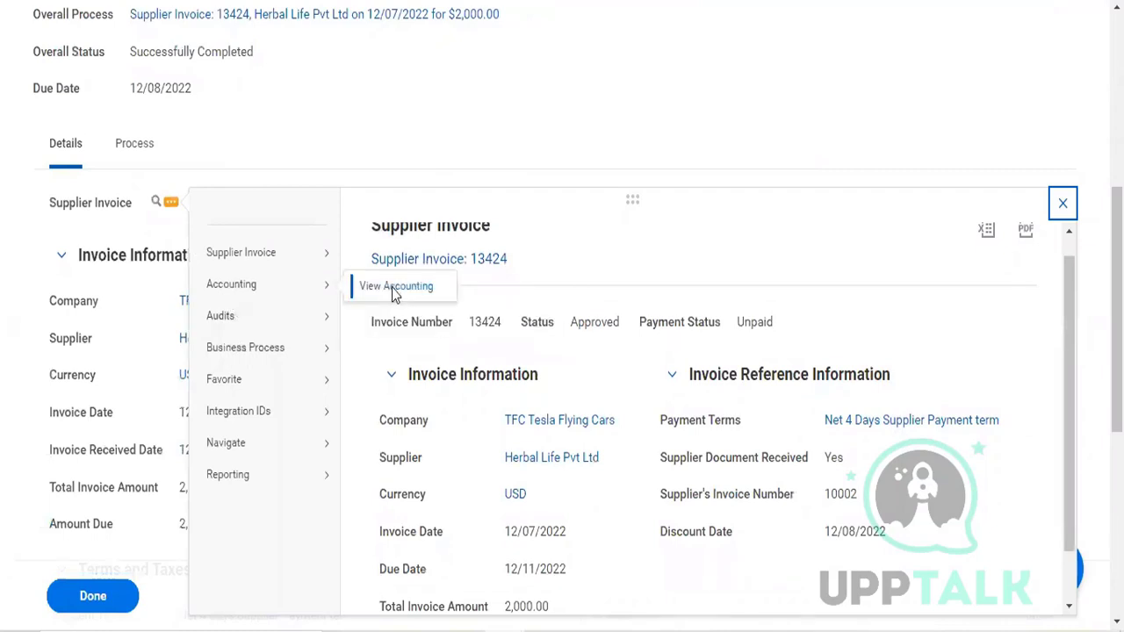
pyautogui.click(394, 290)
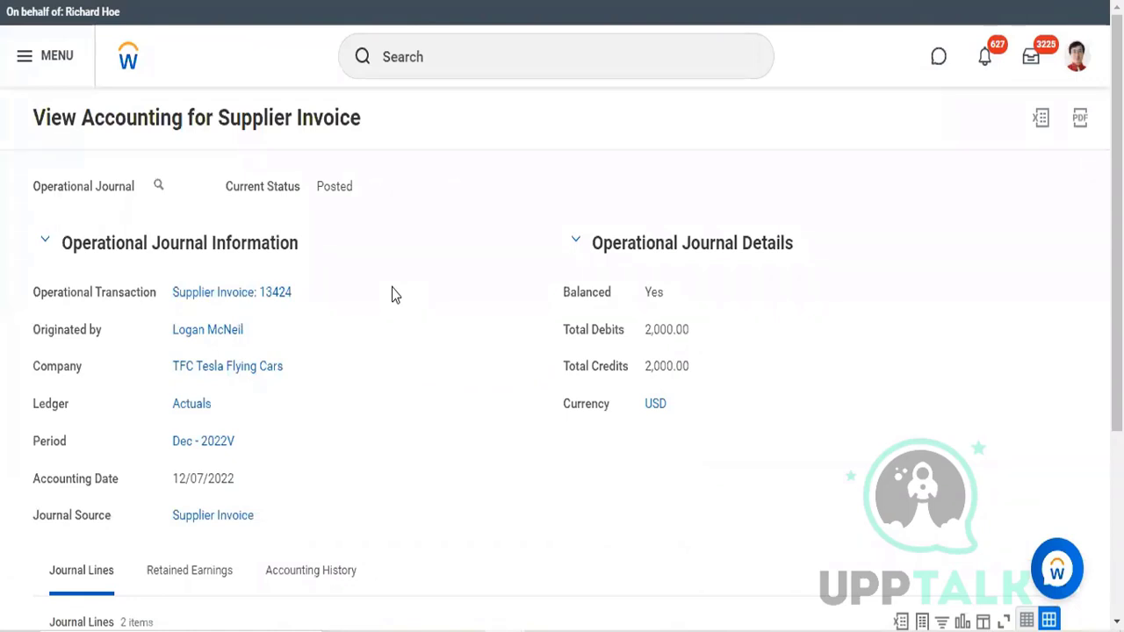
# Step: Examine the invoice's operational journal information, status, and the debit and credit journal lines
pyautogui.scroll(-1, 394, 295)
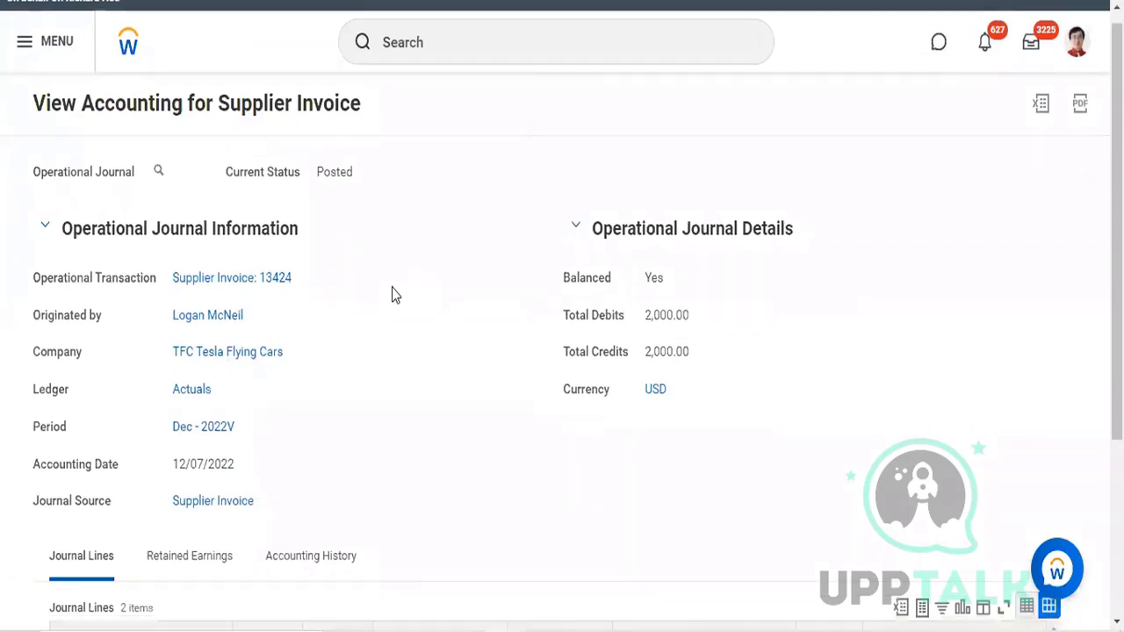
pyautogui.scroll(-1, 394, 294)
pyautogui.scroll(-1, 394, 295)
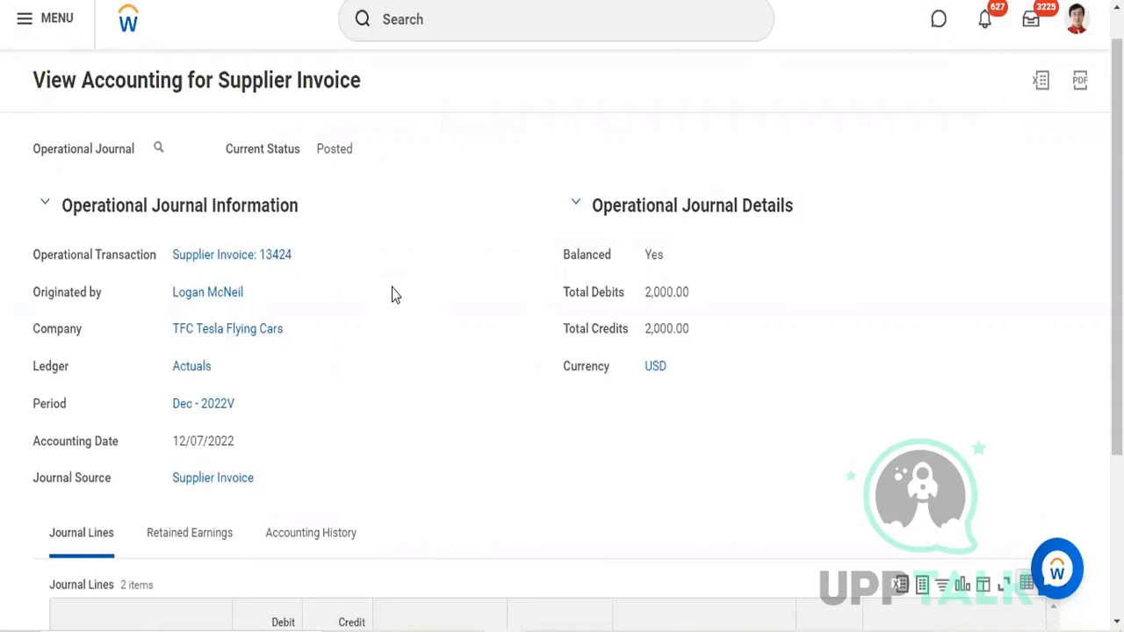
pyautogui.scroll(-5, 394, 295)
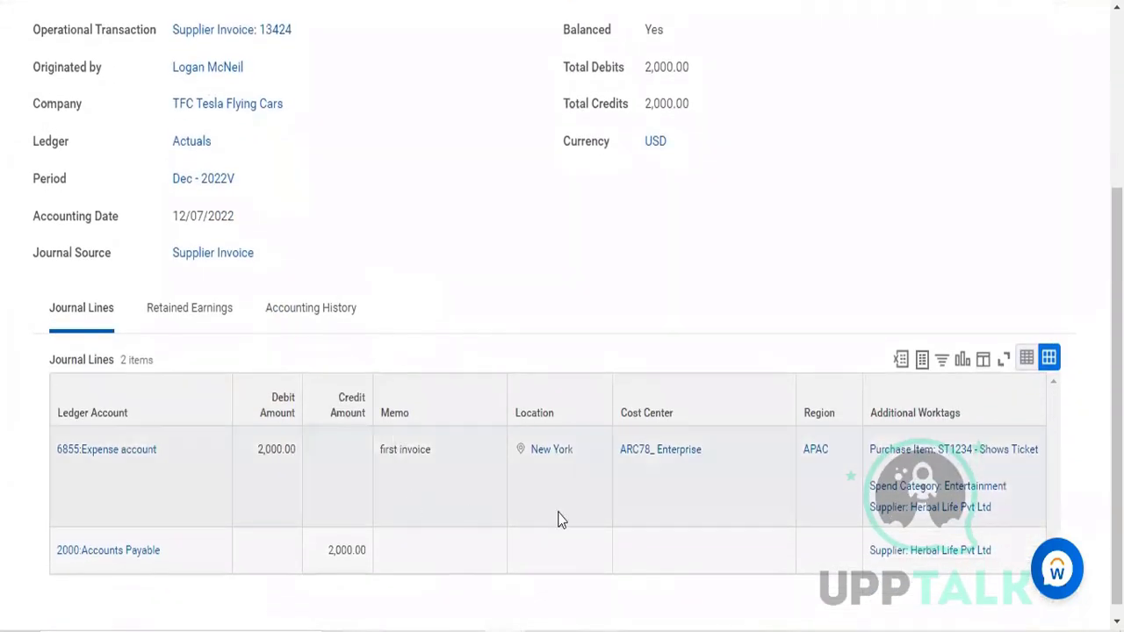
pyautogui.scroll(-1, 487, 566)
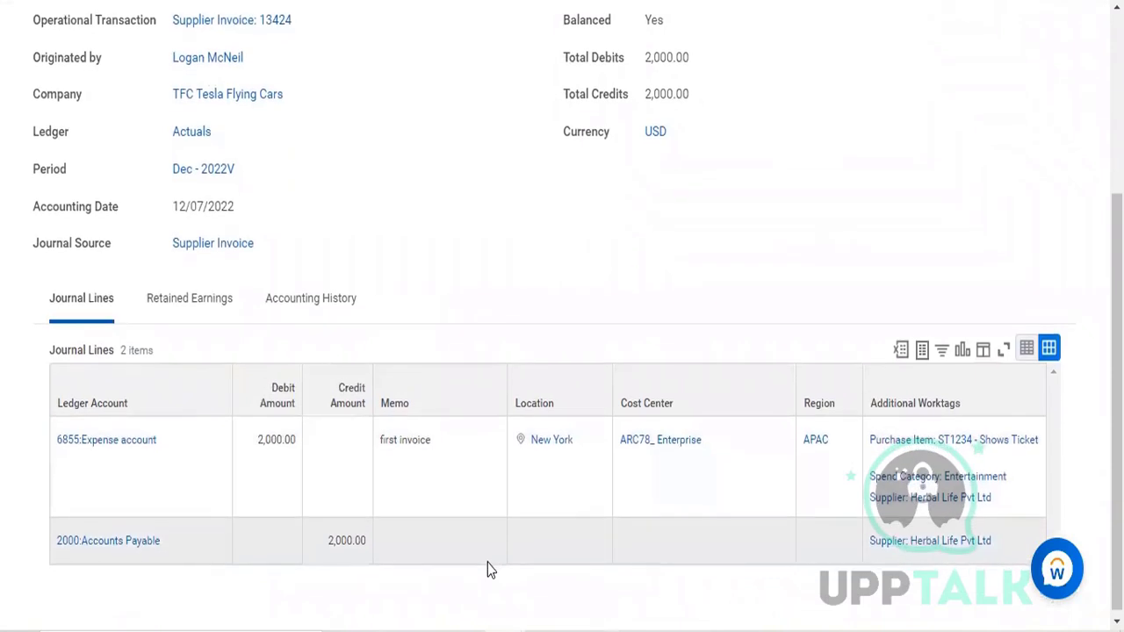
pyautogui.scroll(-1, 487, 562)
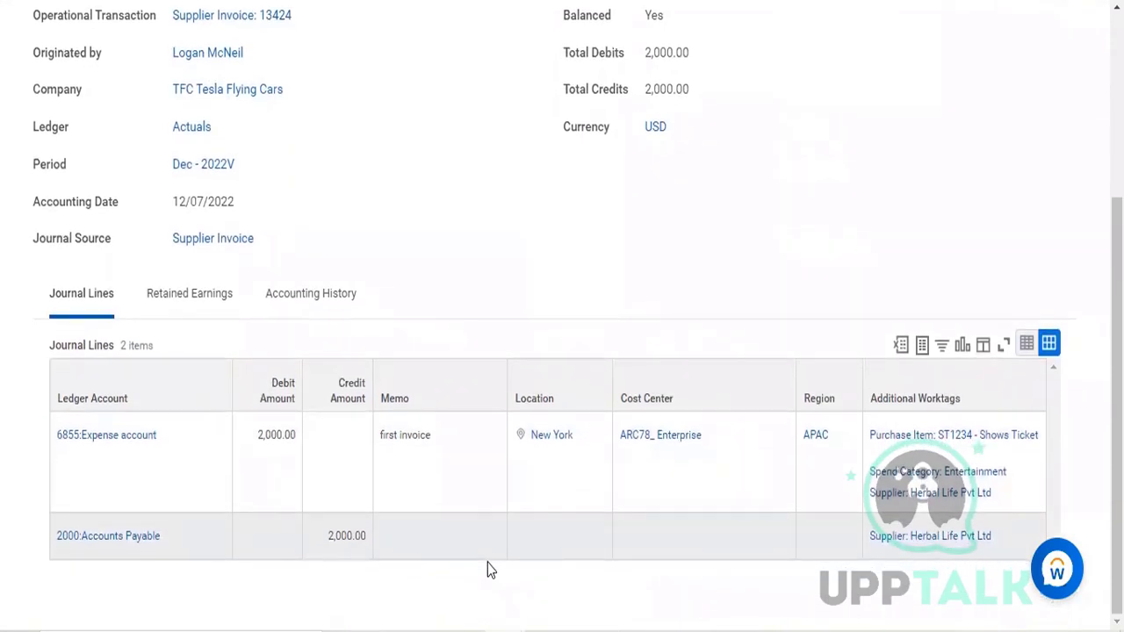
pyautogui.scroll(1, 487, 563)
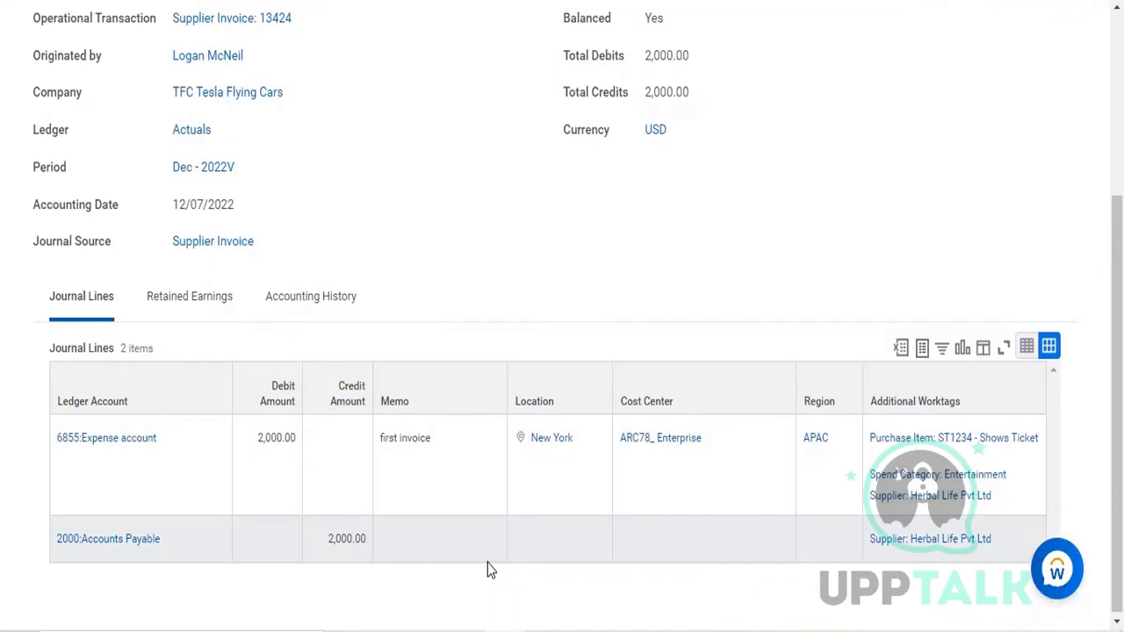
pyautogui.scroll(3, 489, 569)
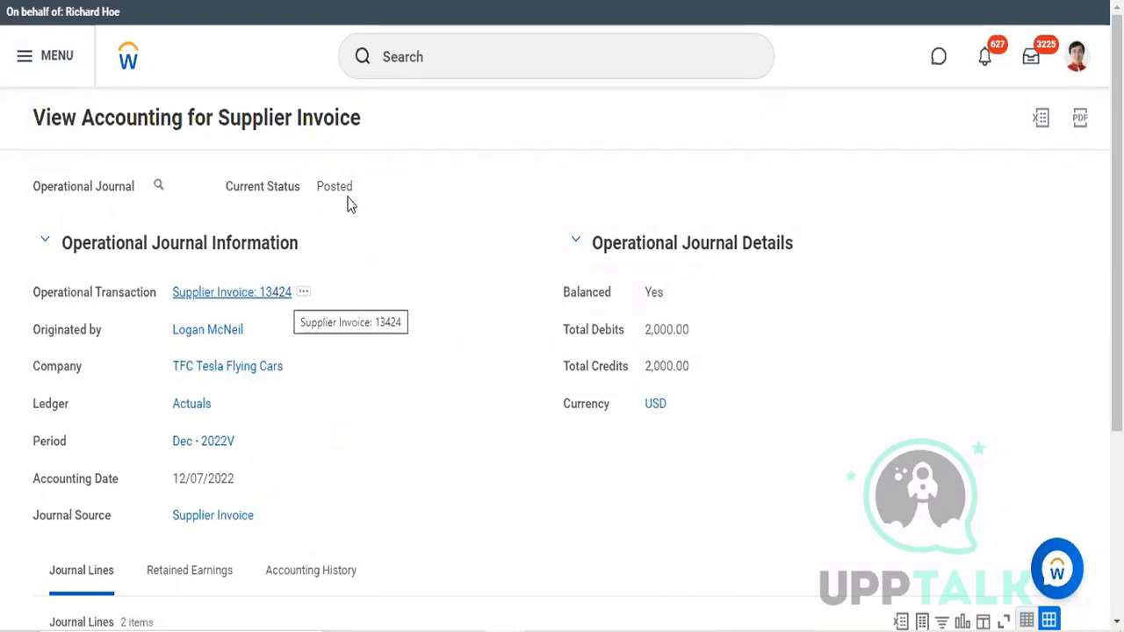
# Step: Try to search for "start proxy"
pyautogui.click(423, 57)
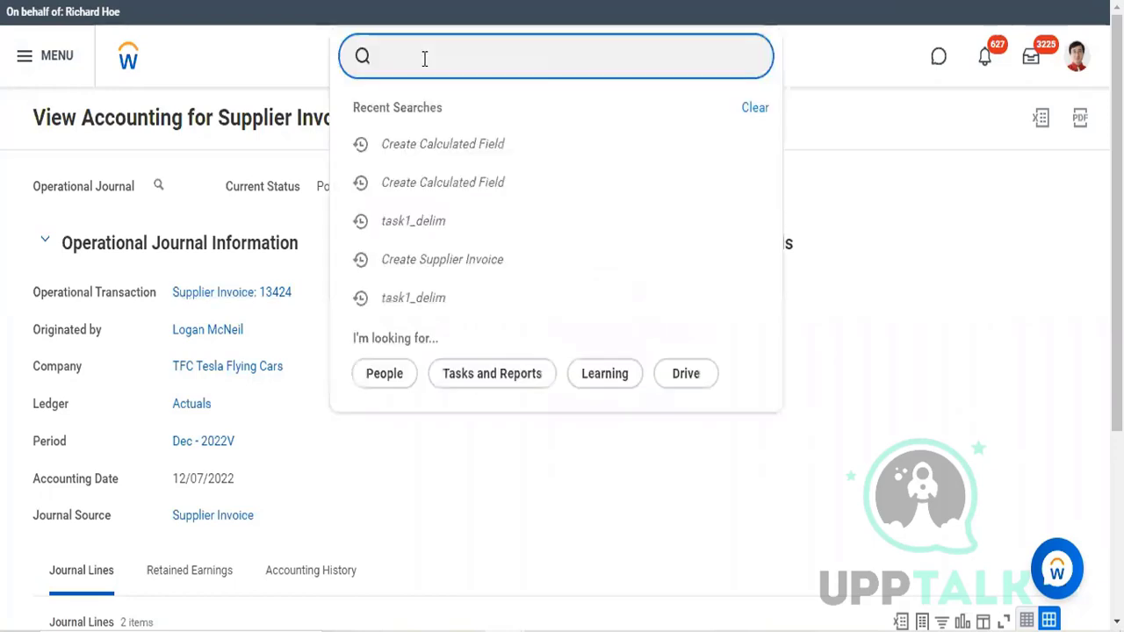
pyautogui.write('start prox')
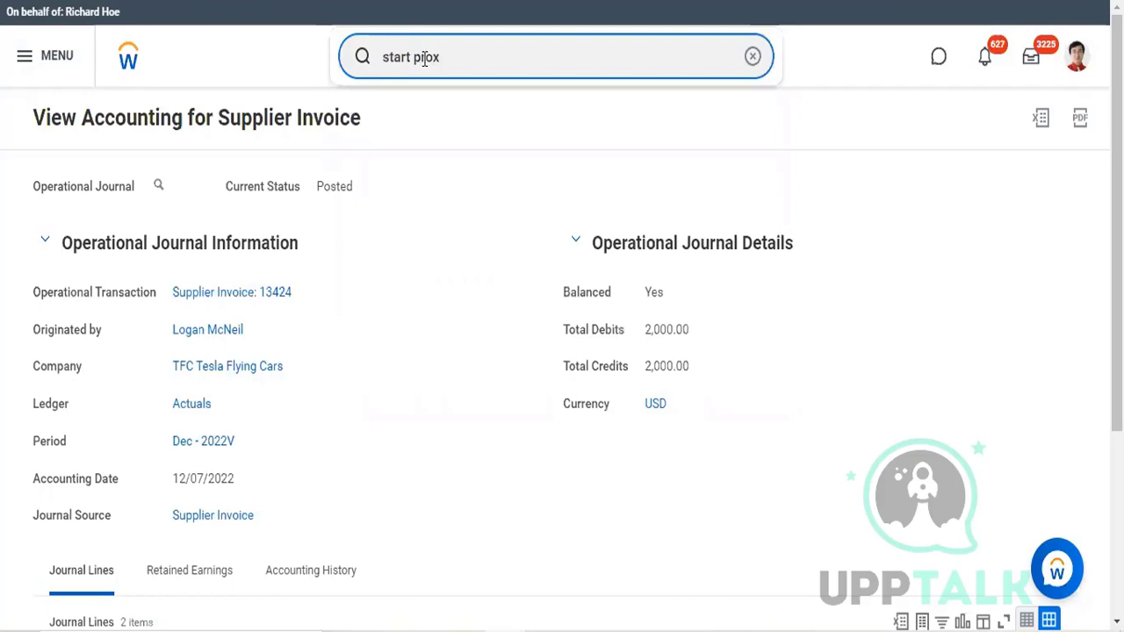
pyautogui.write('y')
pyautogui.press('Return')
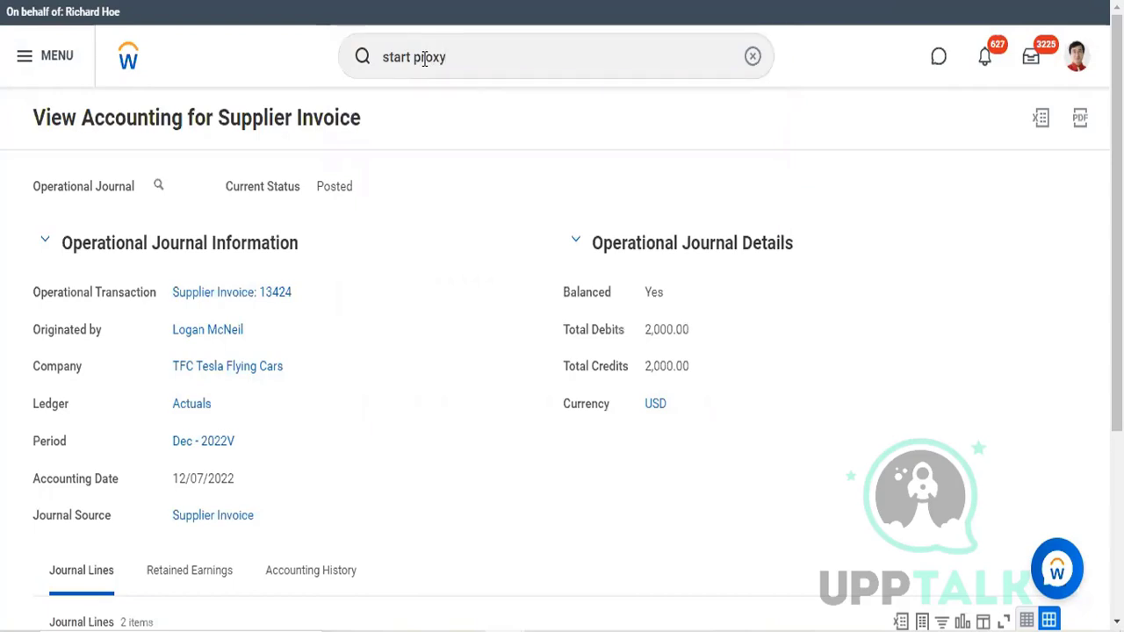
pyautogui.click(482, 61)
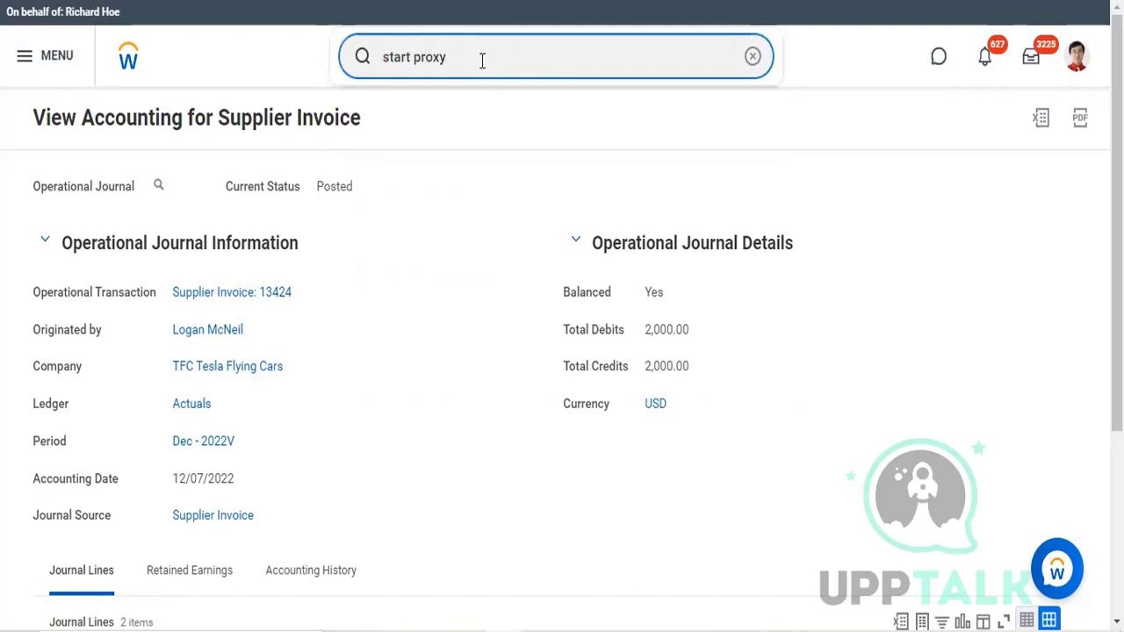
pyautogui.press('Return')
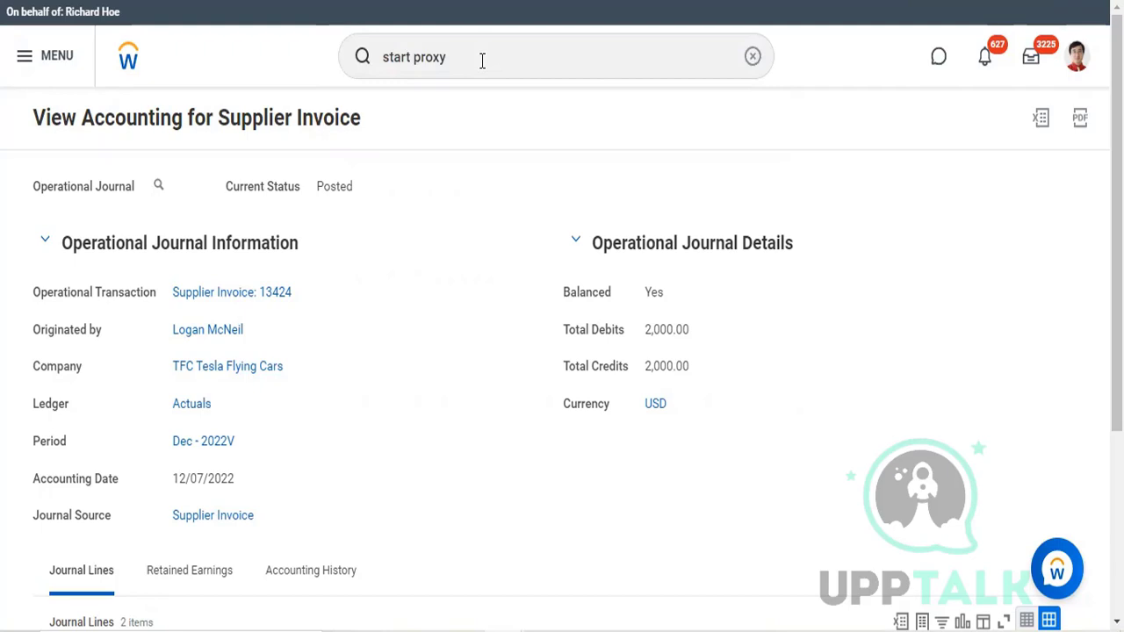
# Step: Search for "stop proxy" to end the current proxy session and start a proxy session as the invoice's originator
pyautogui.doubleClick(392, 60)
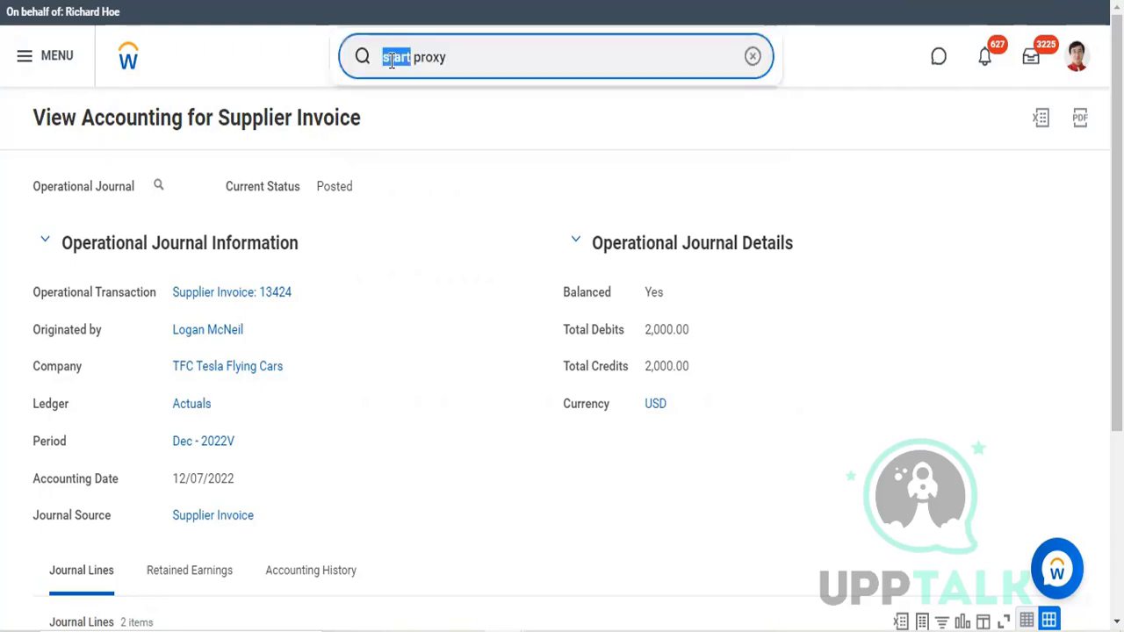
pyautogui.write('stop')
pyautogui.press('Return')
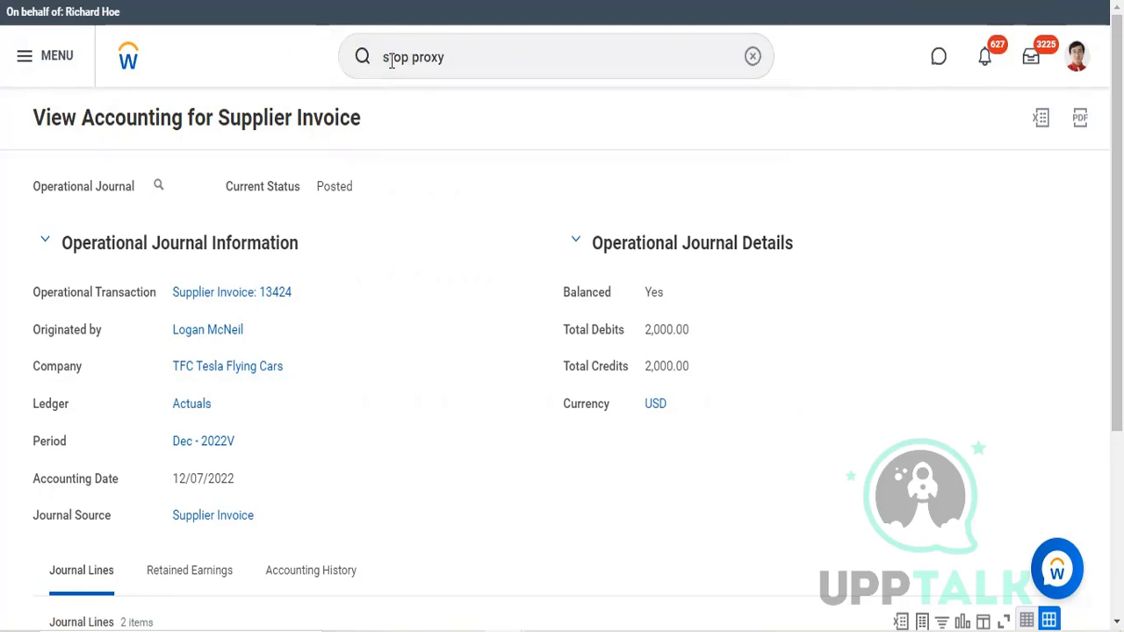
pyautogui.click(462, 58)
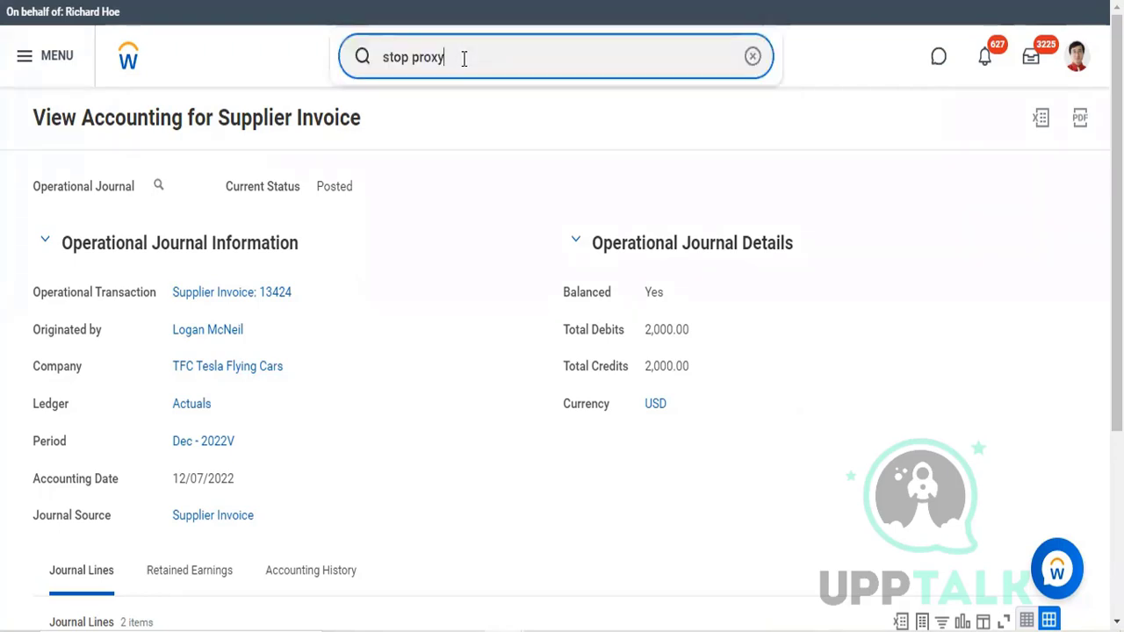
pyautogui.press('Return')
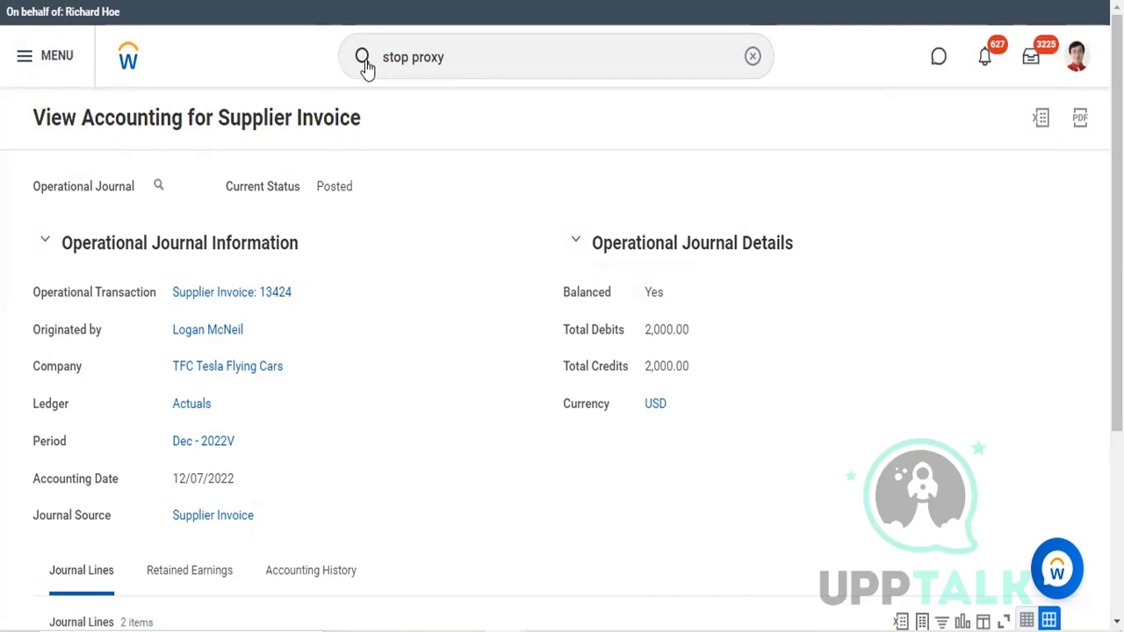
pyautogui.click(464, 56)
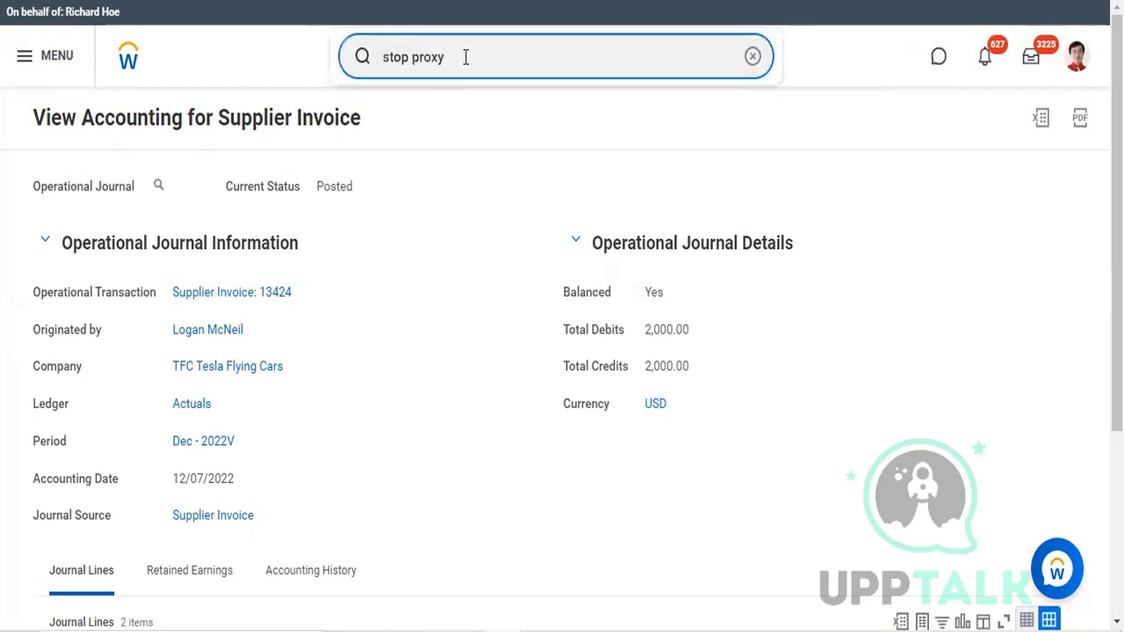
pyautogui.press('BackSpace')
pyautogui.press('Return')
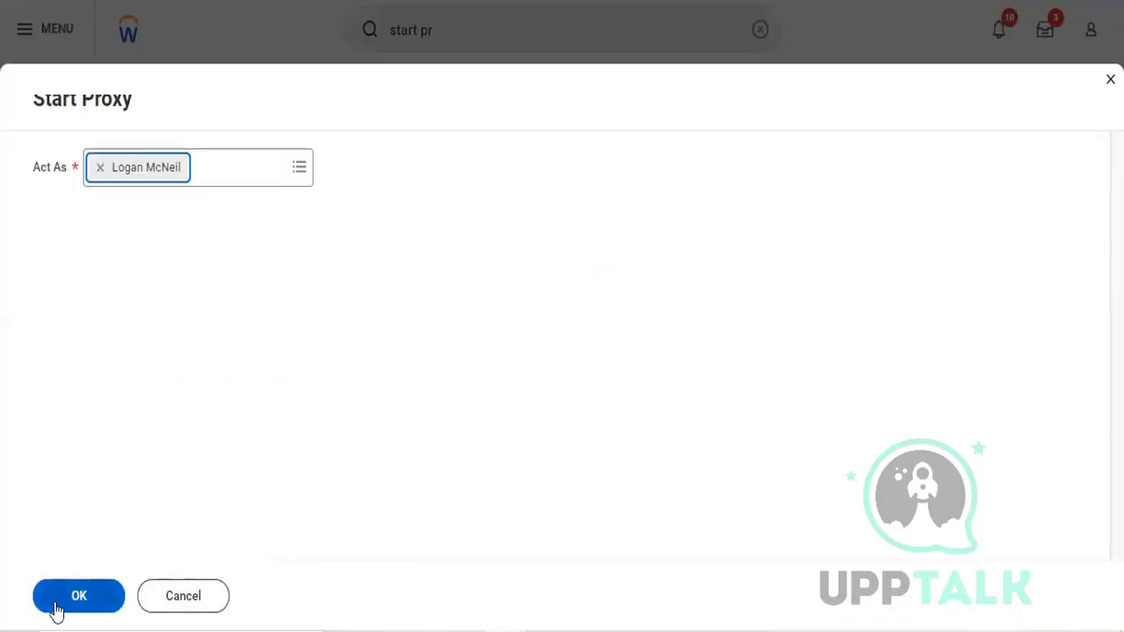
pyautogui.click(56, 607)
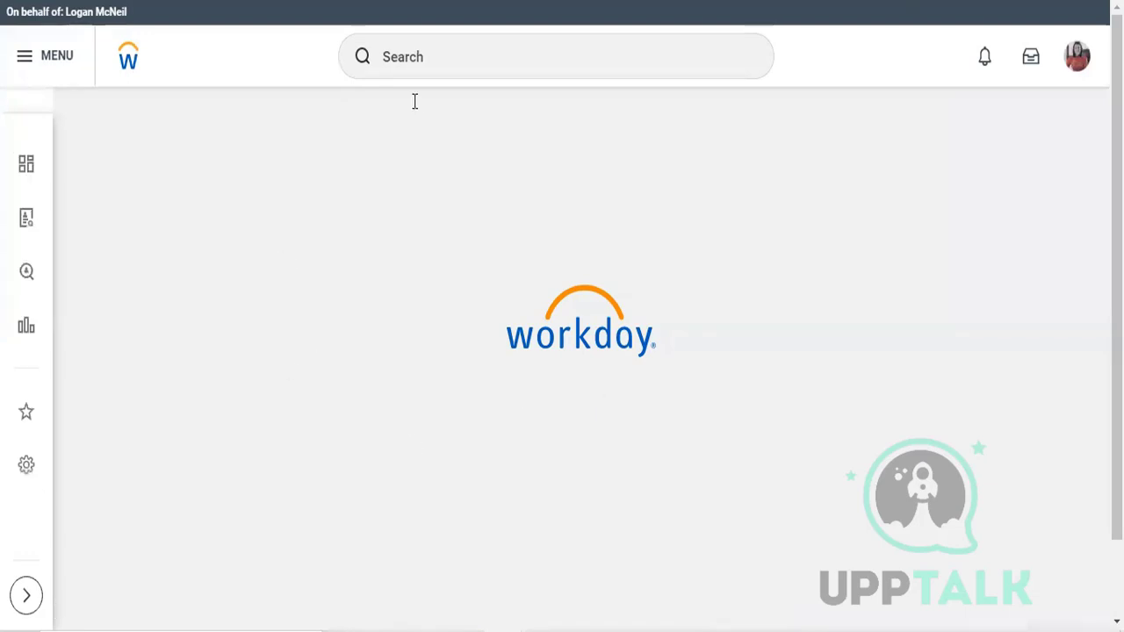
# Step: Search for "find supplier inv" and open the Find Supplier Invoices report
pyautogui.click(556, 52)
pyautogui.write('fi')
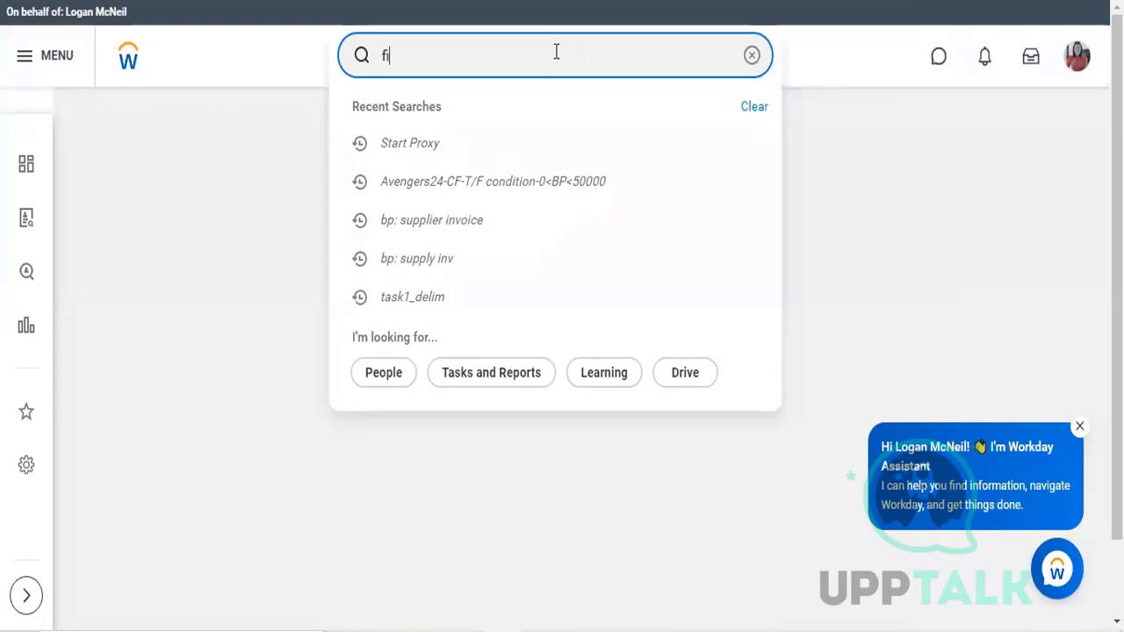
pyautogui.write('nd su')
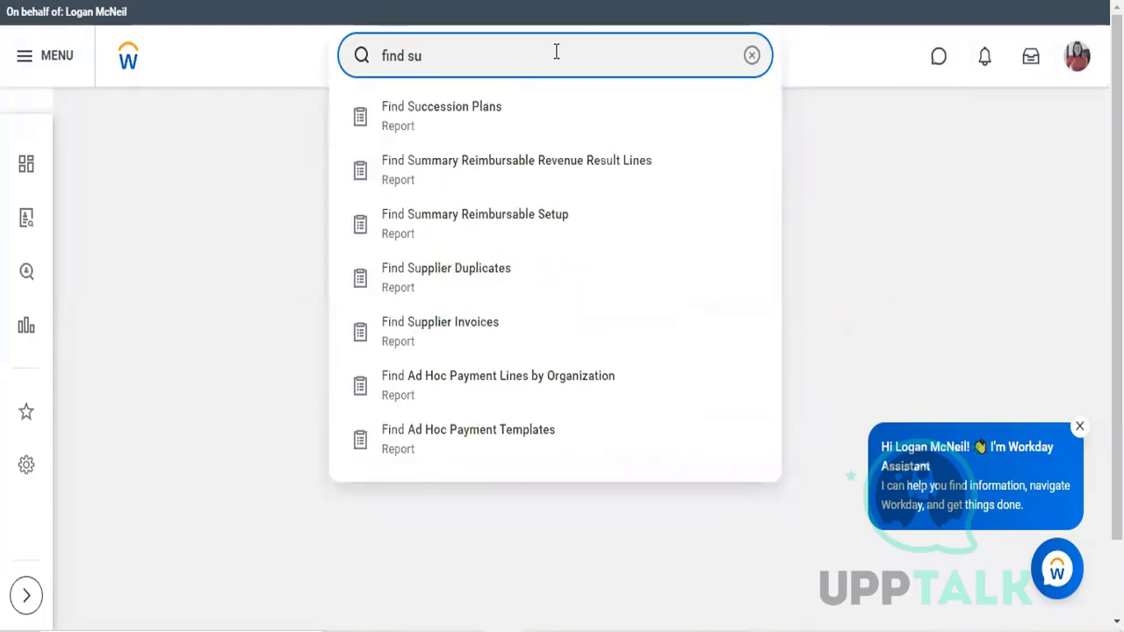
pyautogui.write('ppl')
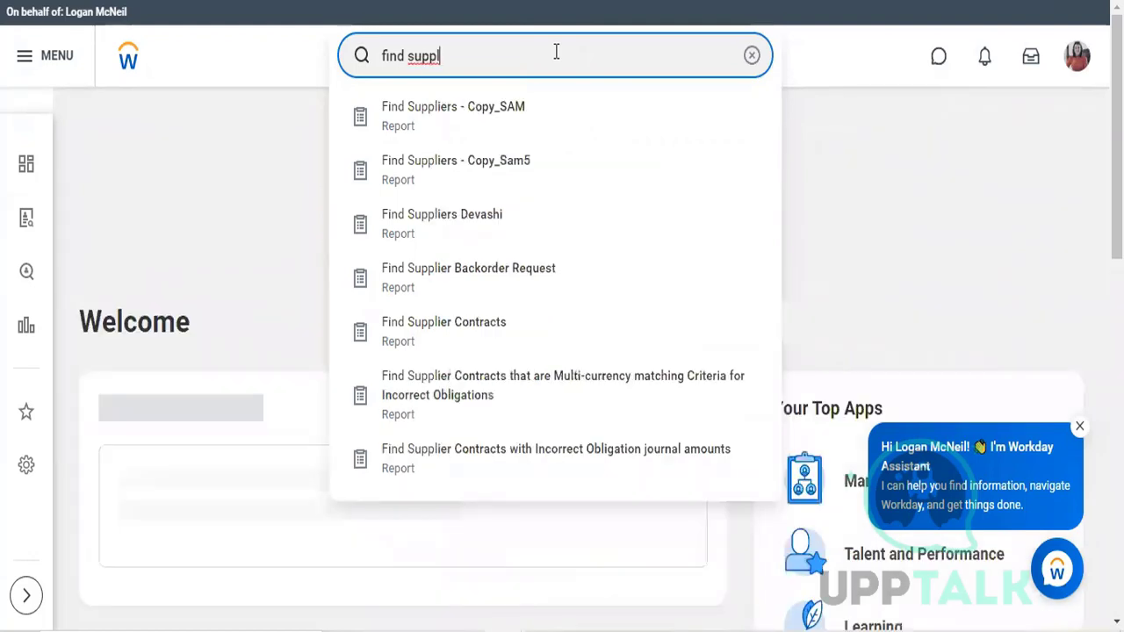
pyautogui.write('ier inv')
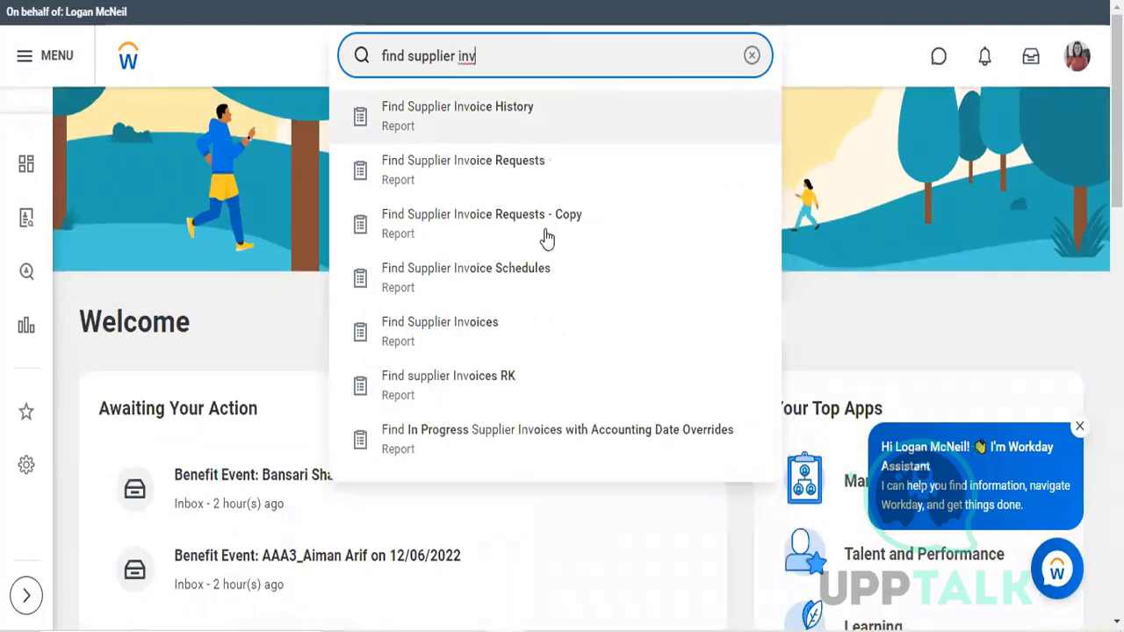
pyautogui.click(517, 332)
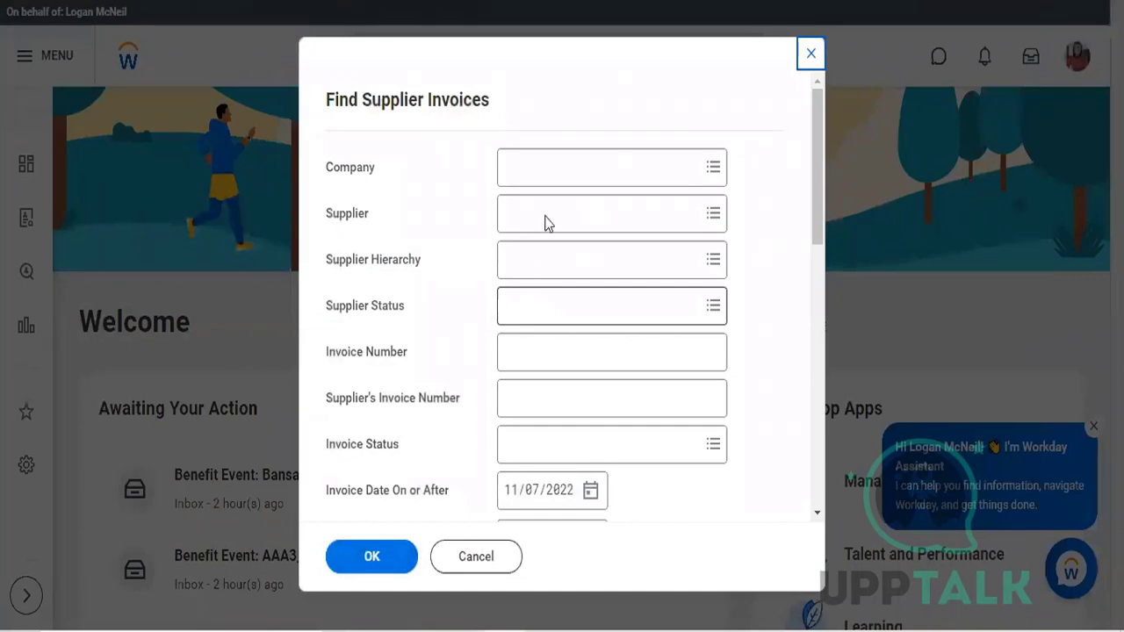
pyautogui.click(552, 176)
pyautogui.write('t')
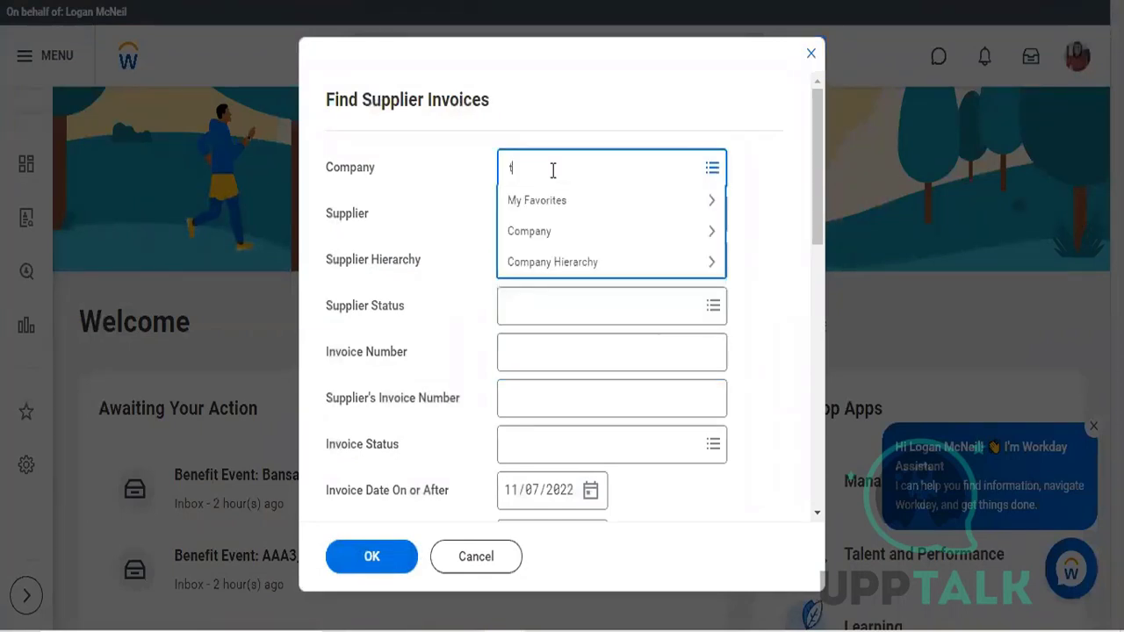
pyautogui.write('fc')
pyautogui.press('Return')
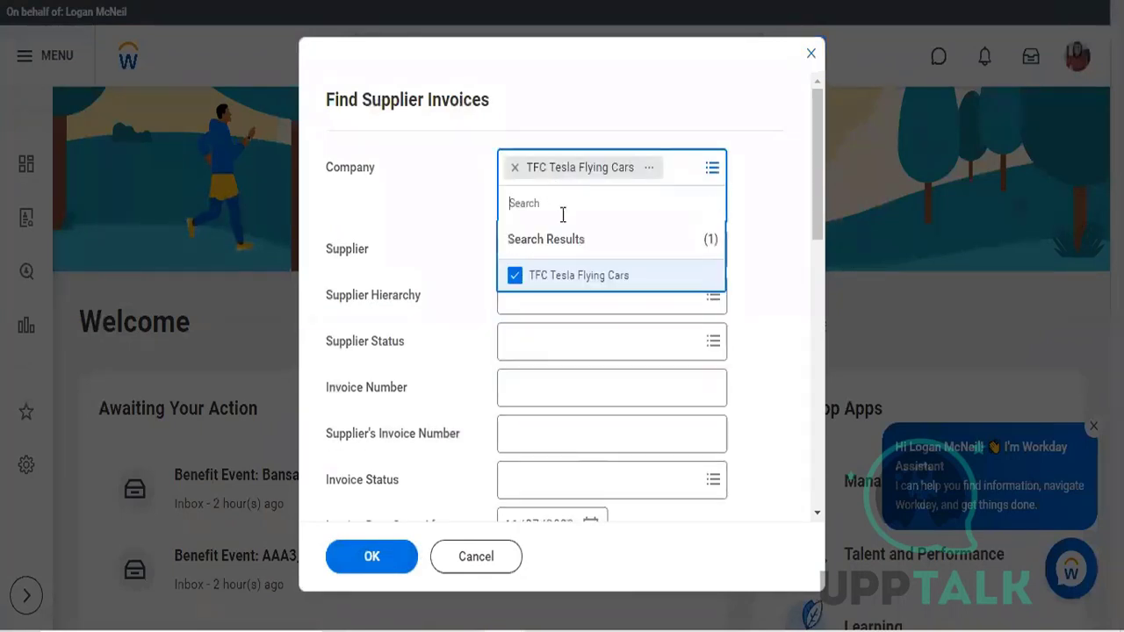
pyautogui.click(579, 278)
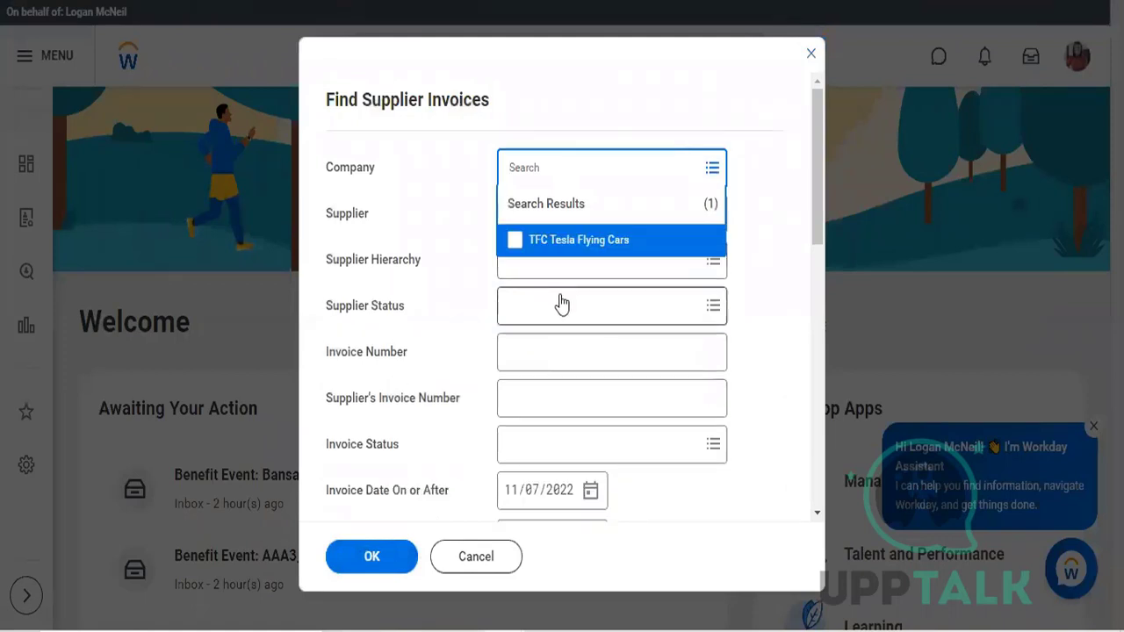
pyautogui.click(442, 228)
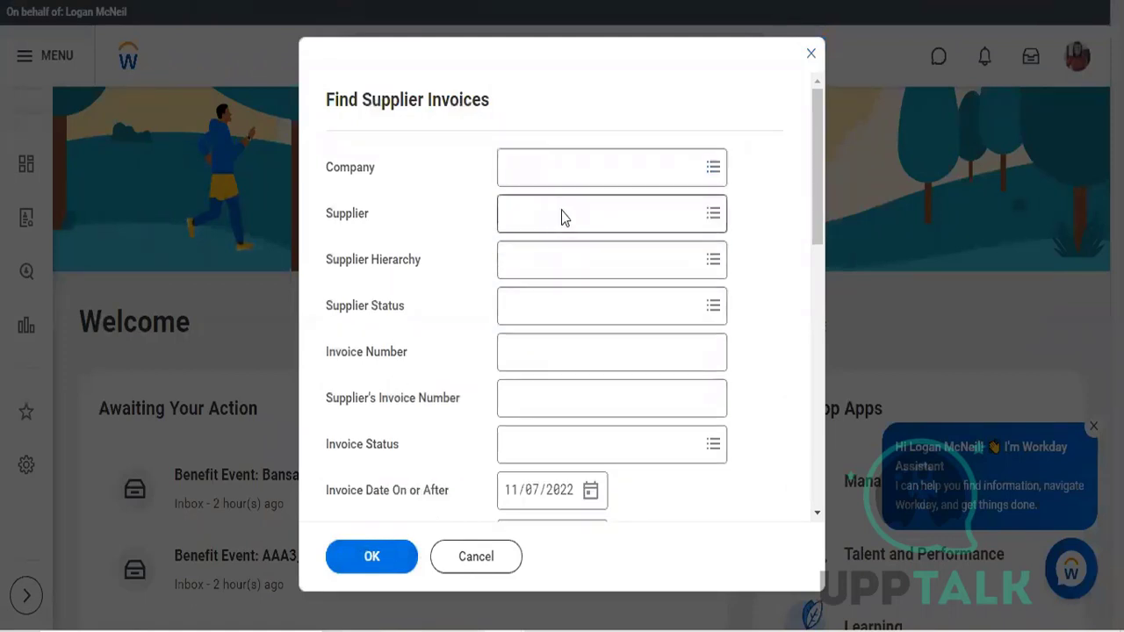
# Step: Set the Company filter of Find Supplier Invoices to TFC Tesla Flying Cars
pyautogui.click(552, 173)
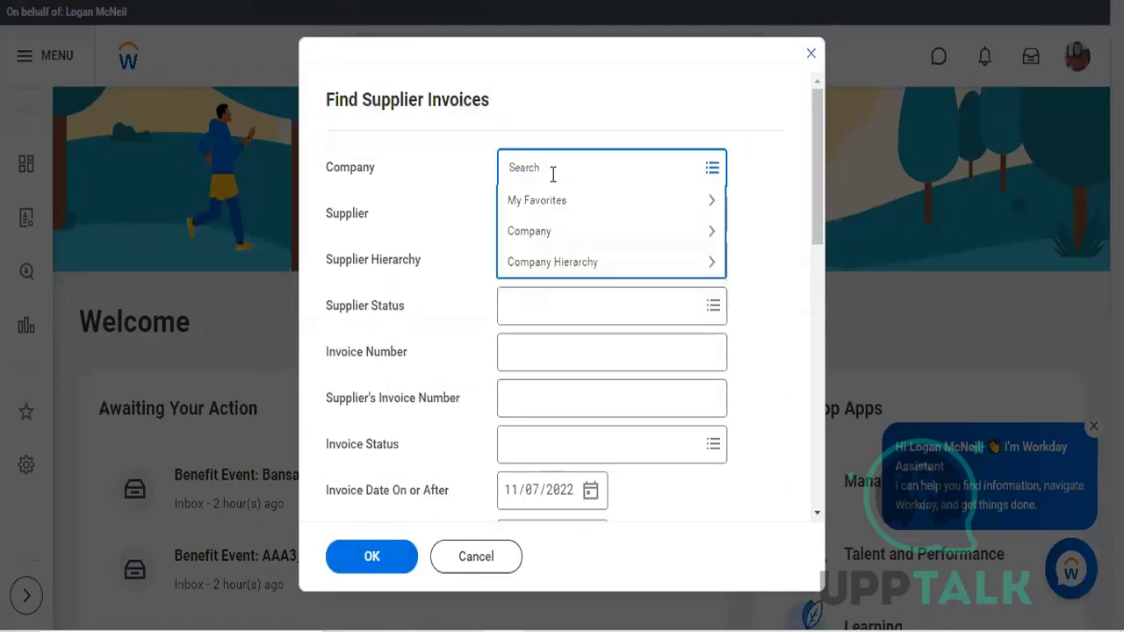
pyautogui.write('tfc')
pyautogui.press('Return')
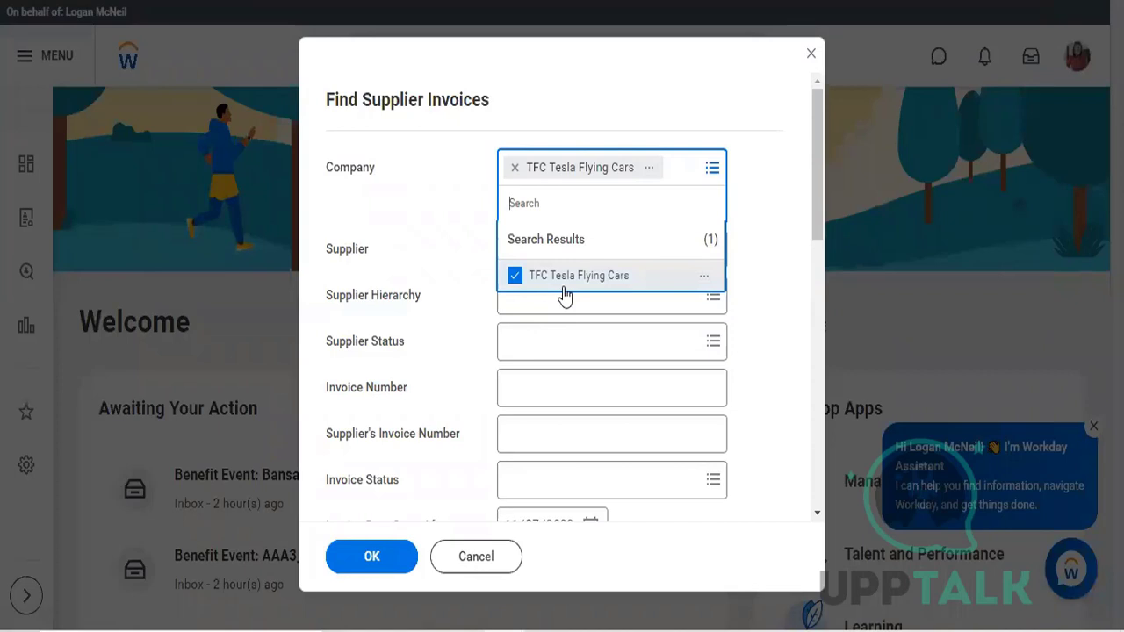
# Step: Set the Supplier filter of Find Supplier Invoices to Herbal Life Pvt Ltd
pyautogui.click(430, 237)
pyautogui.click(597, 200)
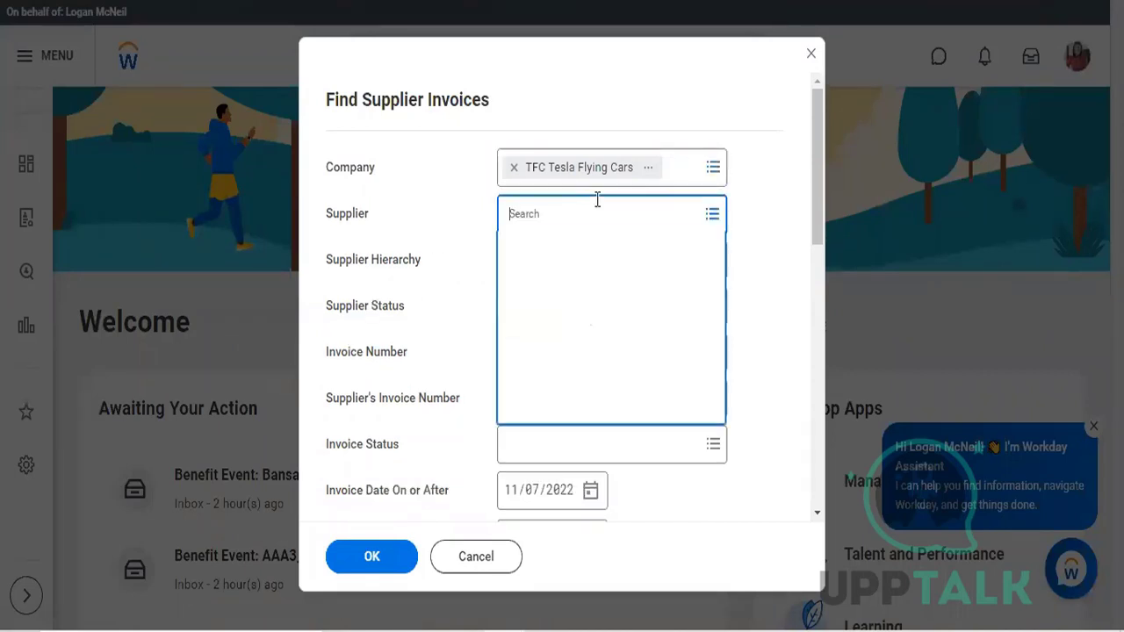
pyautogui.write('her')
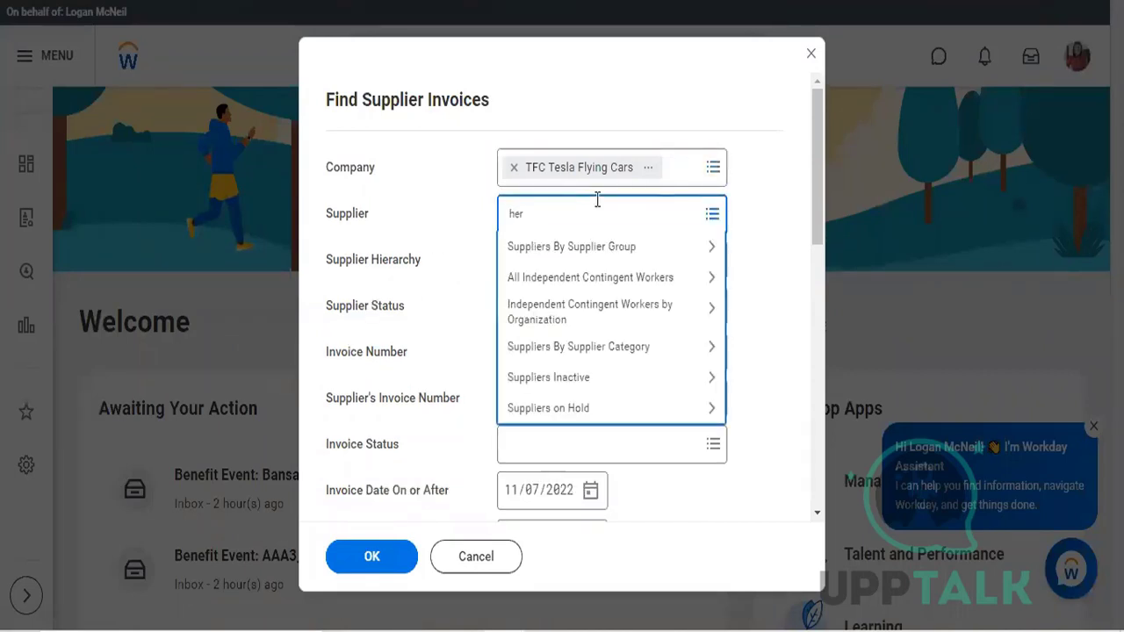
pyautogui.write('b')
pyautogui.press('Return')
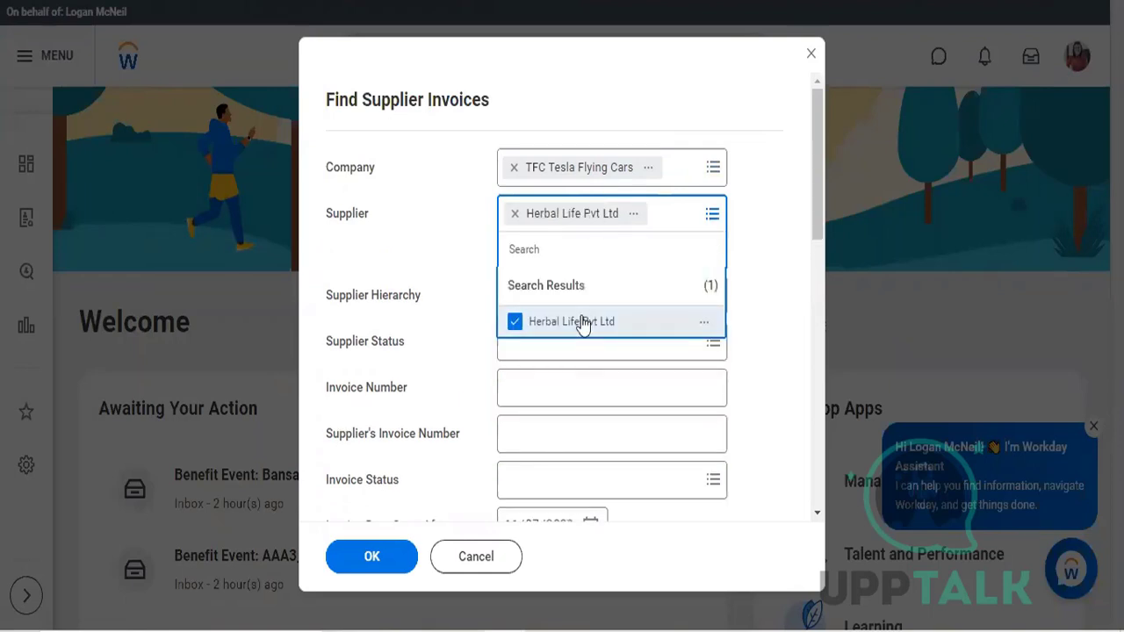
pyautogui.click(578, 324)
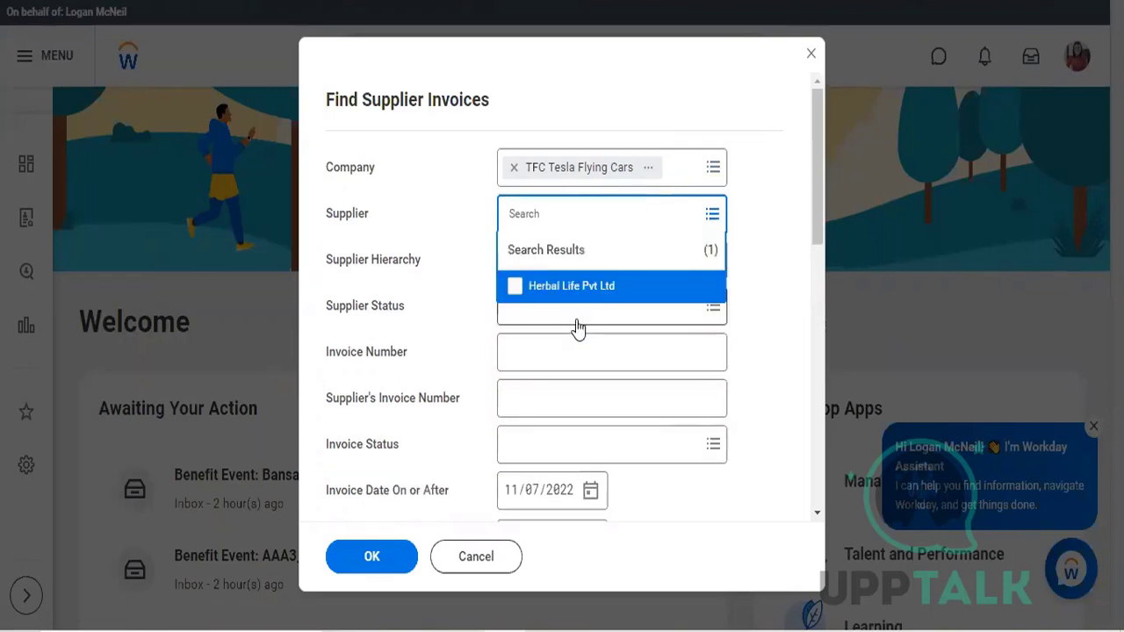
pyautogui.click(512, 287)
pyautogui.click(456, 266)
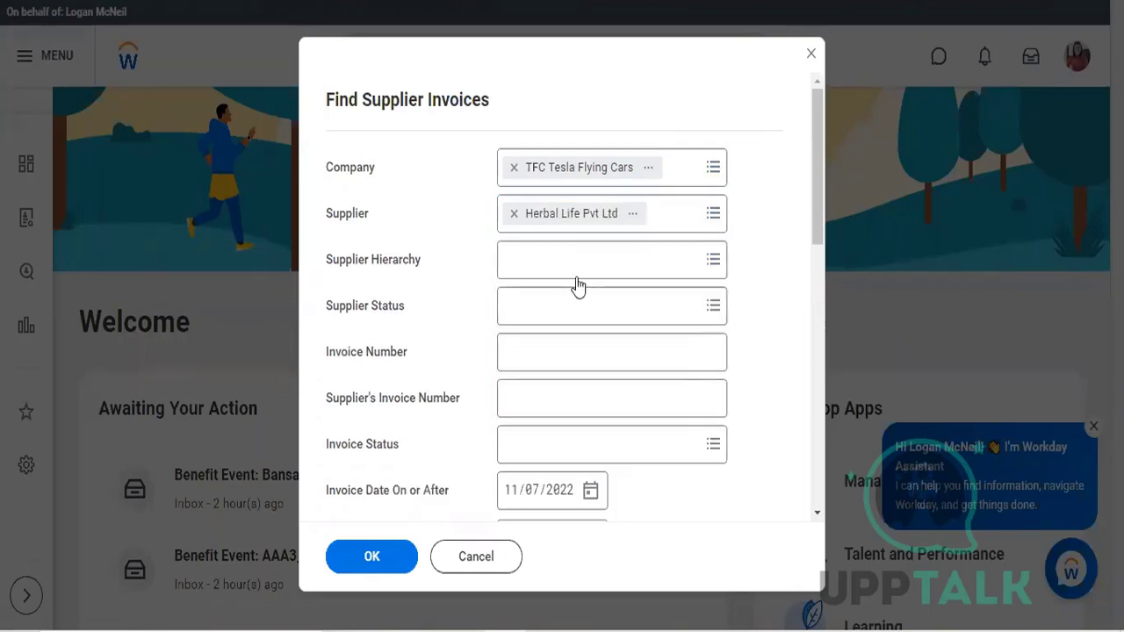
# Step: Leave the Supplier Hierarchy filter blank, run the Find Supplier Invoices report and examine the resulting invoice row
pyautogui.click(571, 264)
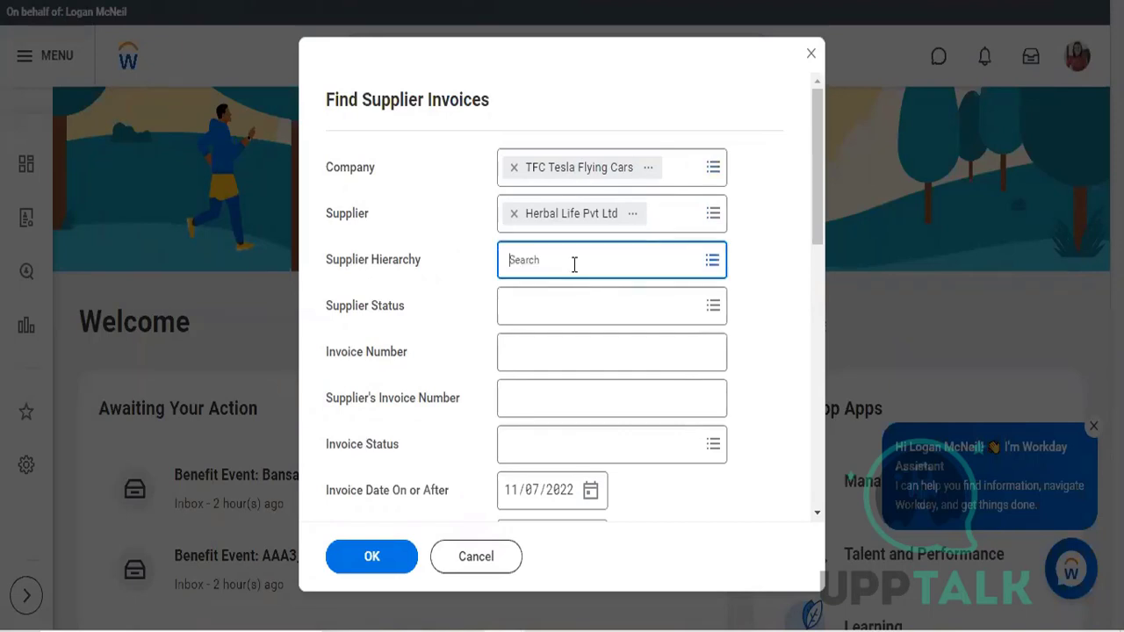
pyautogui.click(482, 289)
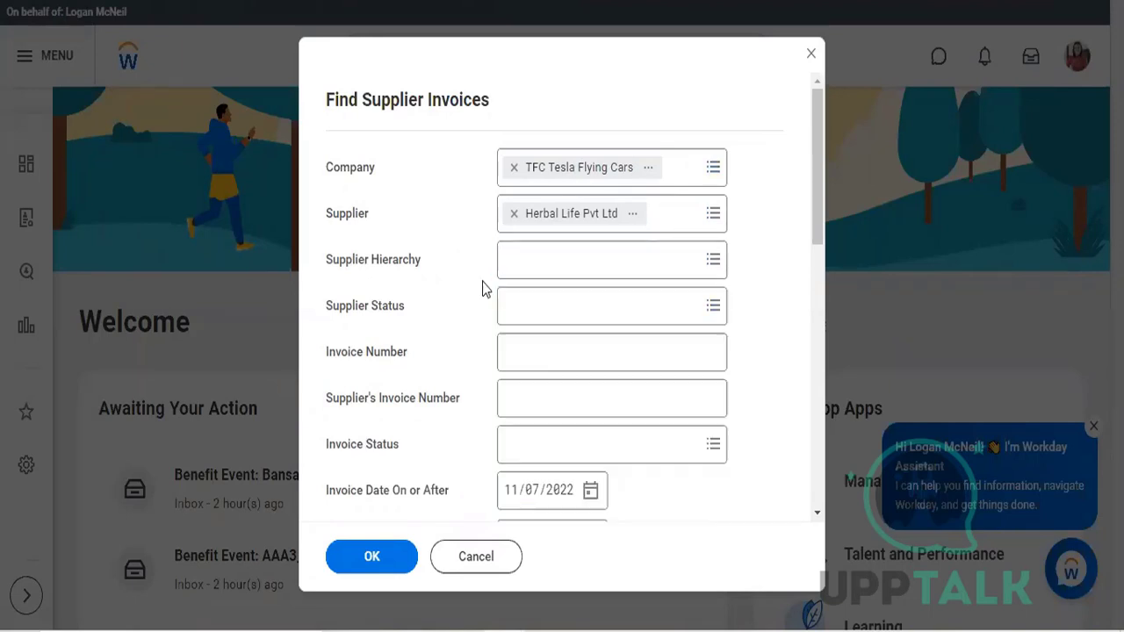
pyautogui.click(383, 563)
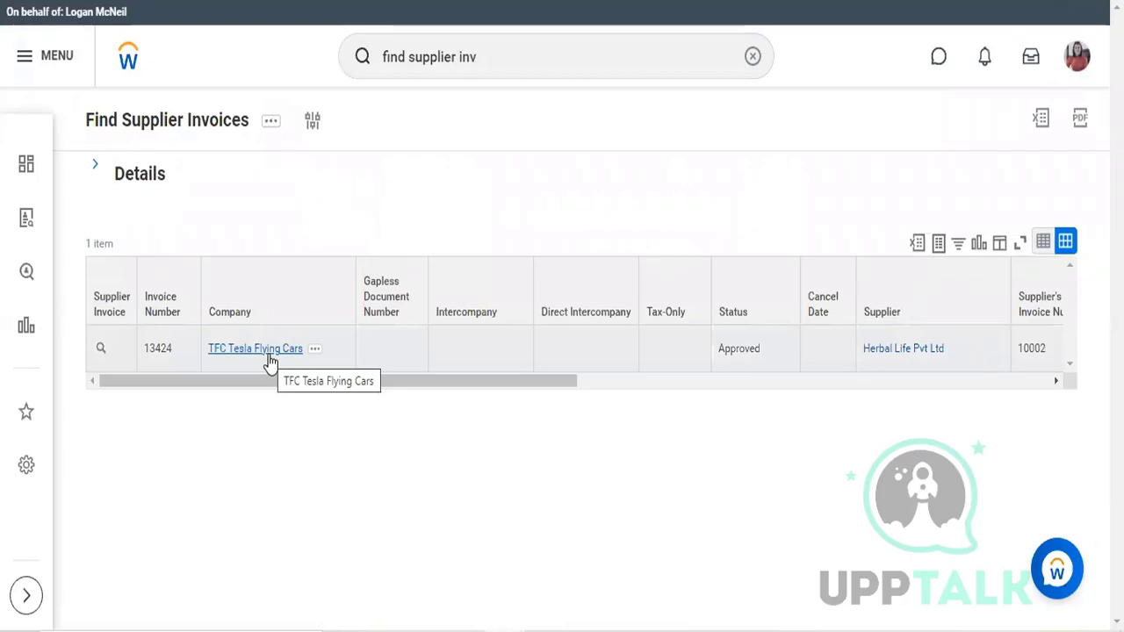
pyautogui.hscroll(1, 542, 380)
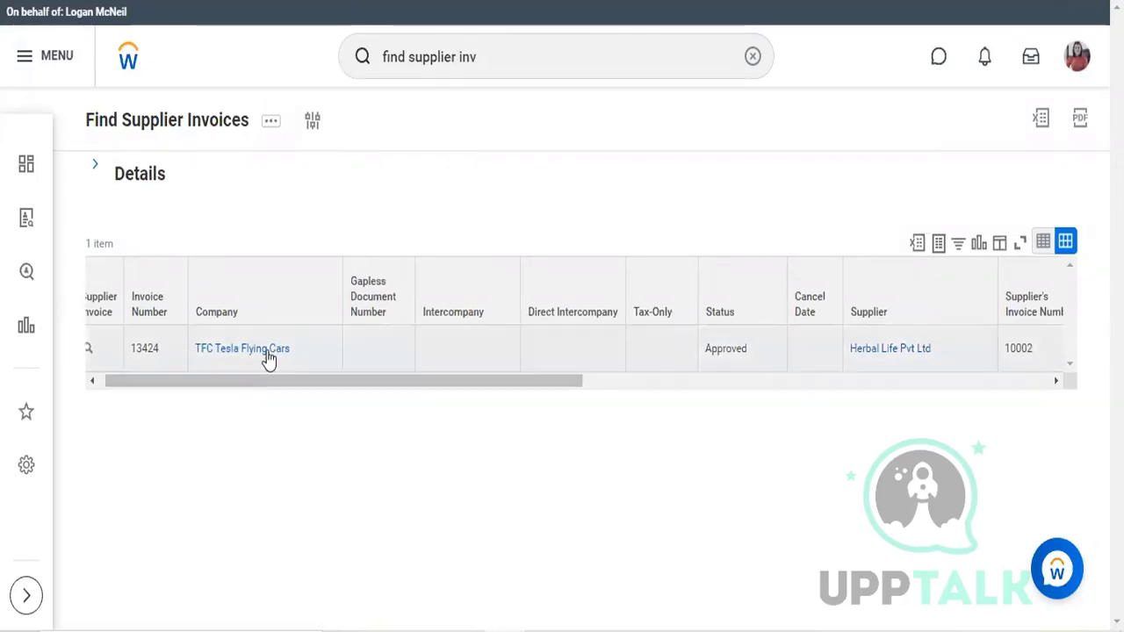
pyautogui.moveTo(255, 350); pyautogui.dragTo(728, 545)
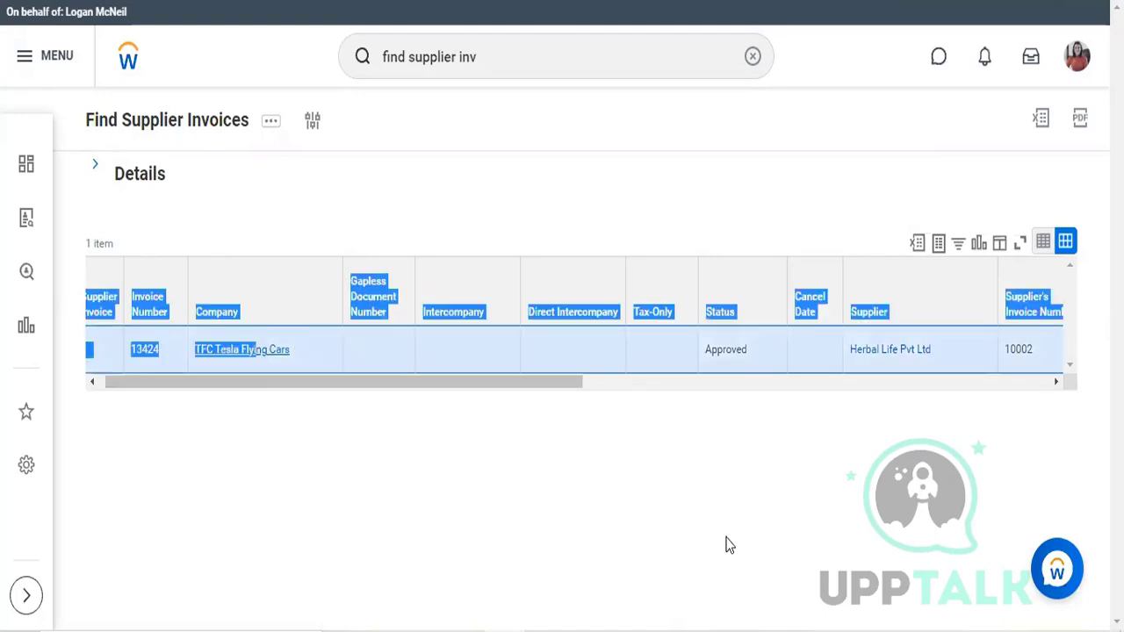
# Step: Open the Herbal Life Pvt Ltd supplier record from the report results and review its overview summary
pyautogui.click(910, 351)
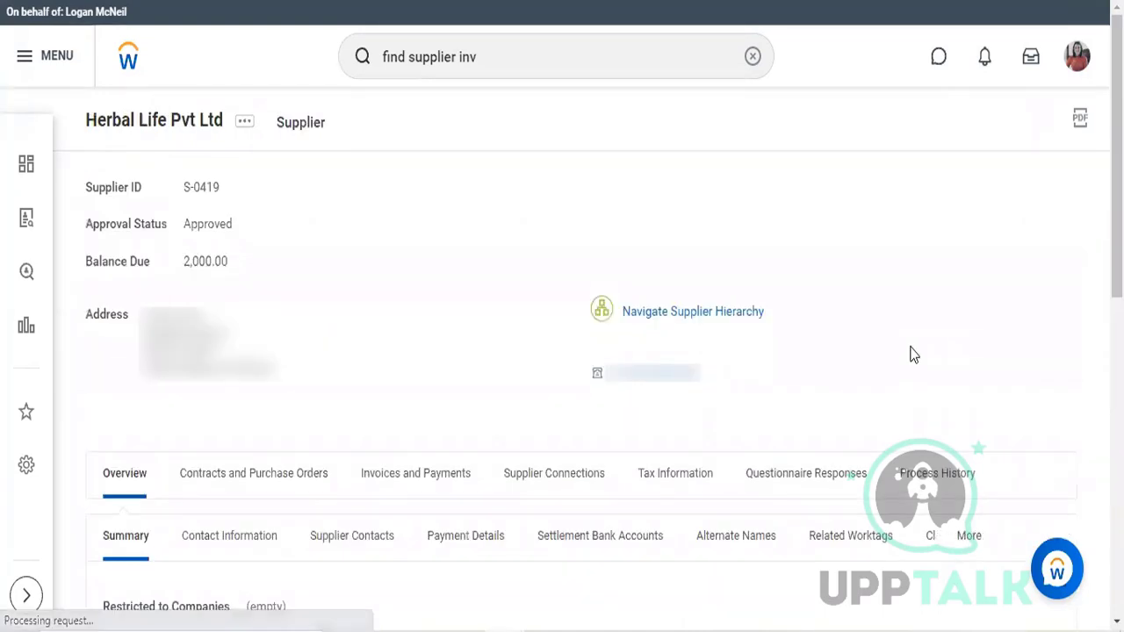
pyautogui.scroll(-1, 910, 354)
pyautogui.scroll(-1, 910, 354)
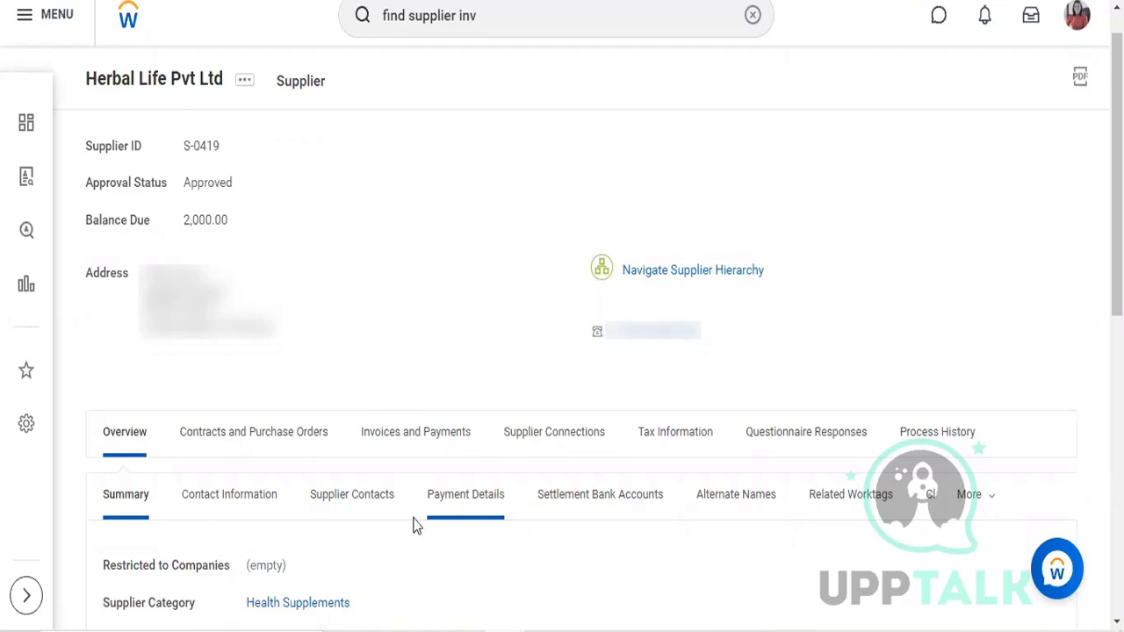
pyautogui.scroll(-2, 362, 514)
pyautogui.scroll(3, 362, 505)
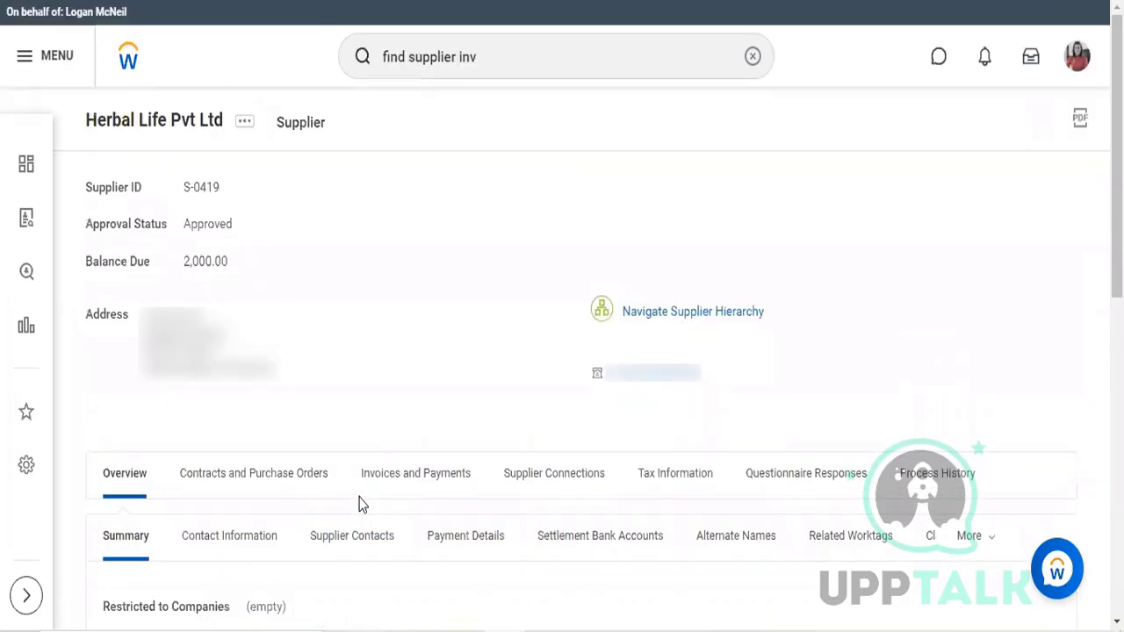
# Step: Show the supplier's Invoices and Payments information and review its invoicing setup options
pyautogui.click(418, 473)
pyautogui.scroll(-3, 418, 473)
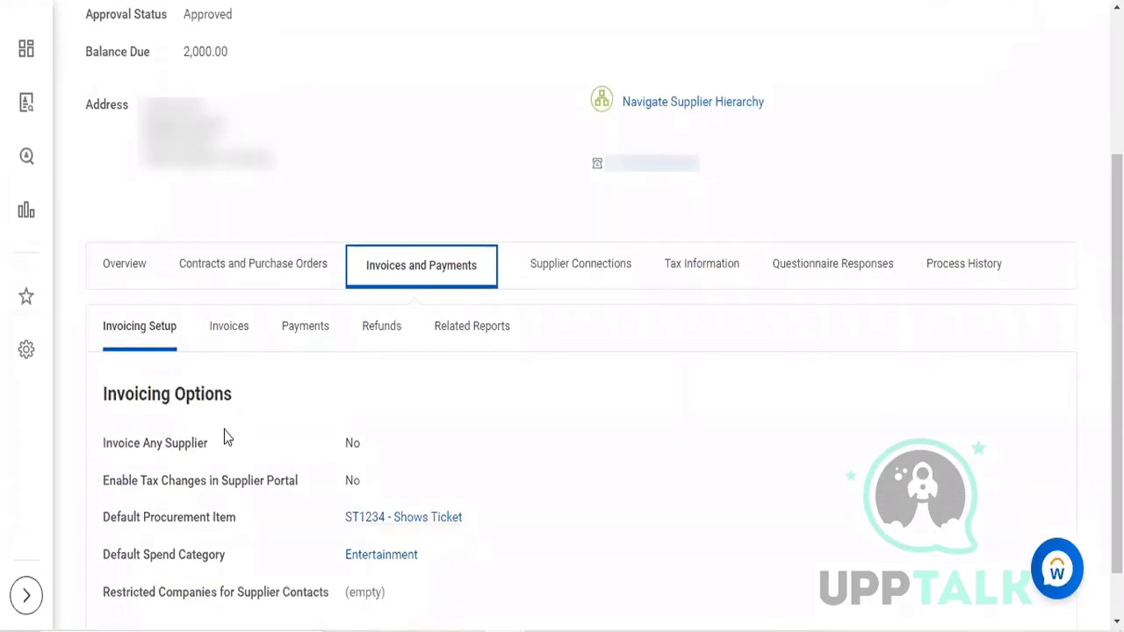
pyautogui.scroll(-1, 260, 406)
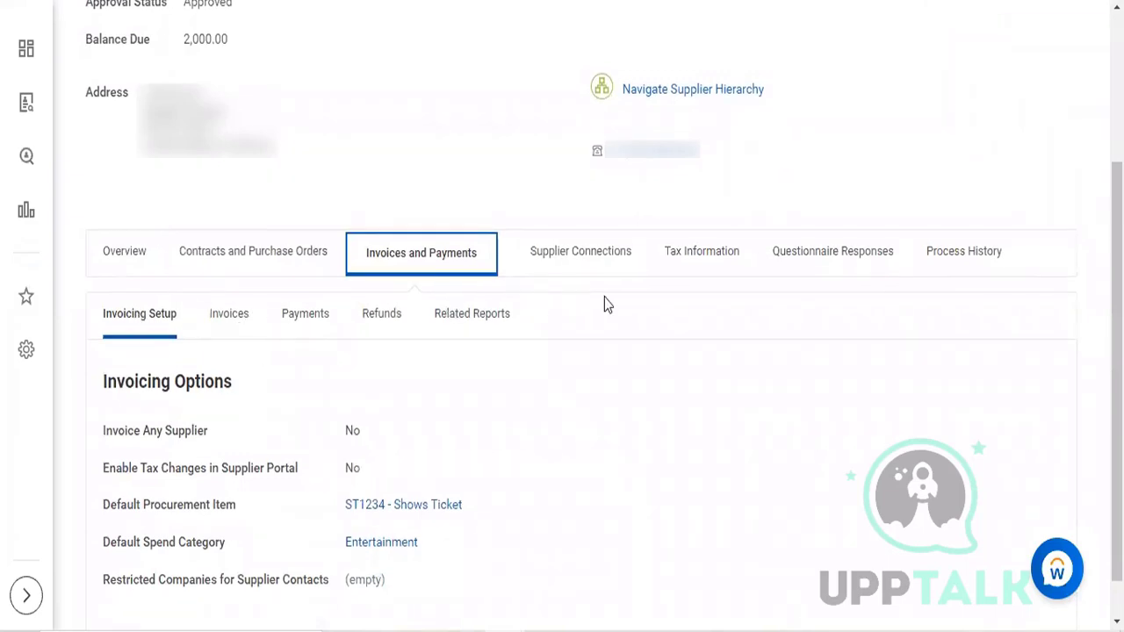
pyautogui.scroll(-1, 538, 433)
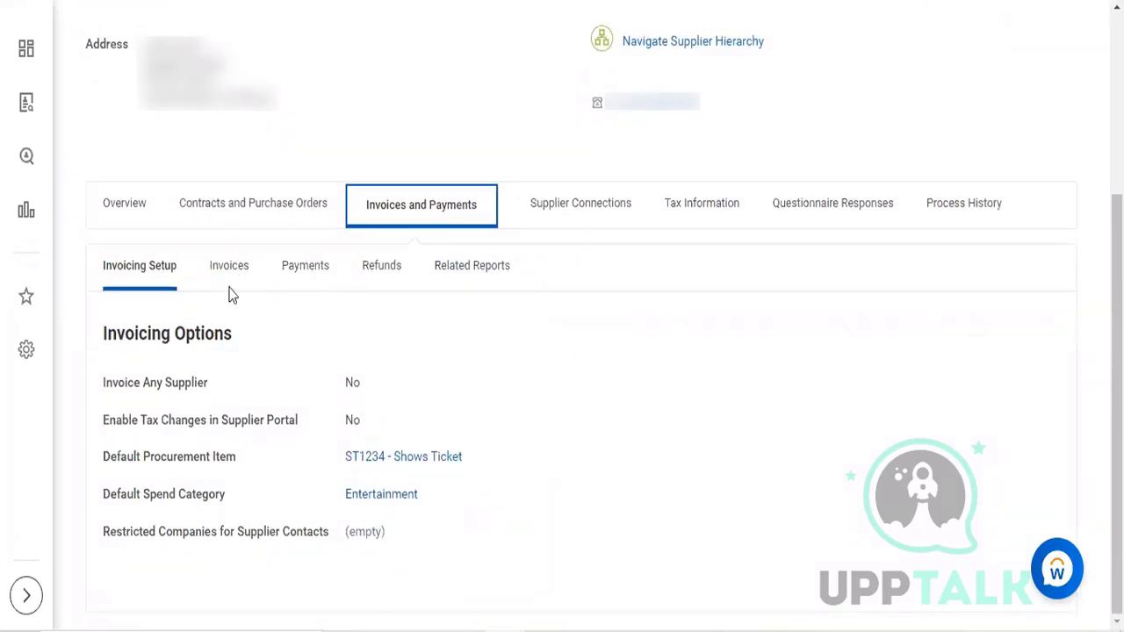
# Step: Display the supplier's recent invoices and examine the invoice's status, dates, amount and balance due
pyautogui.scroll(1, 223, 296)
pyautogui.click(226, 324)
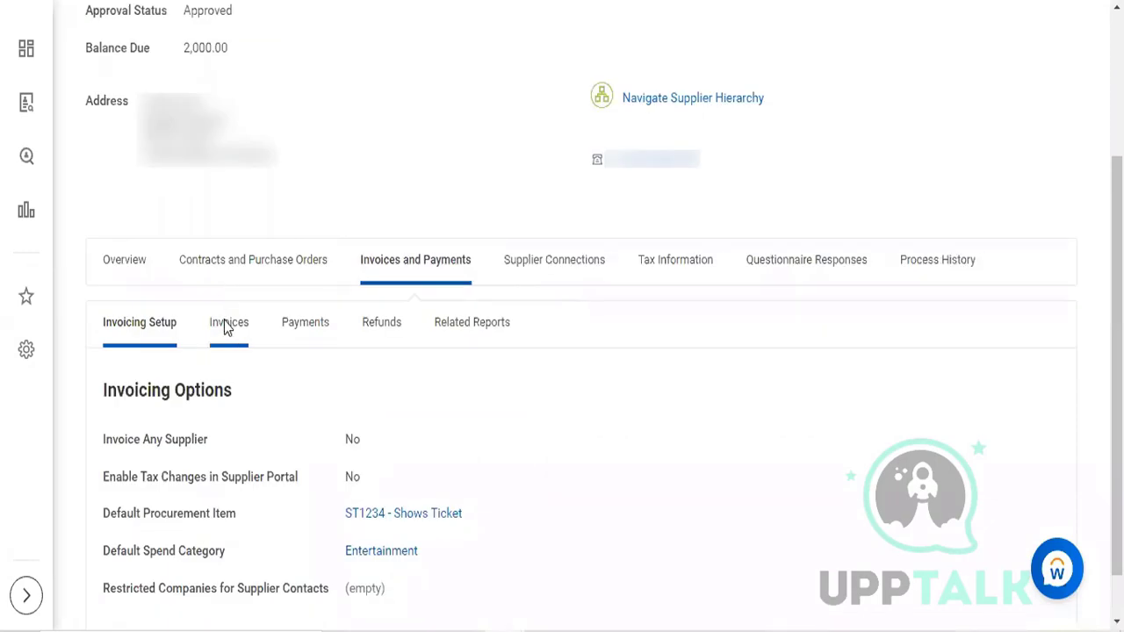
pyautogui.scroll(-2, 224, 324)
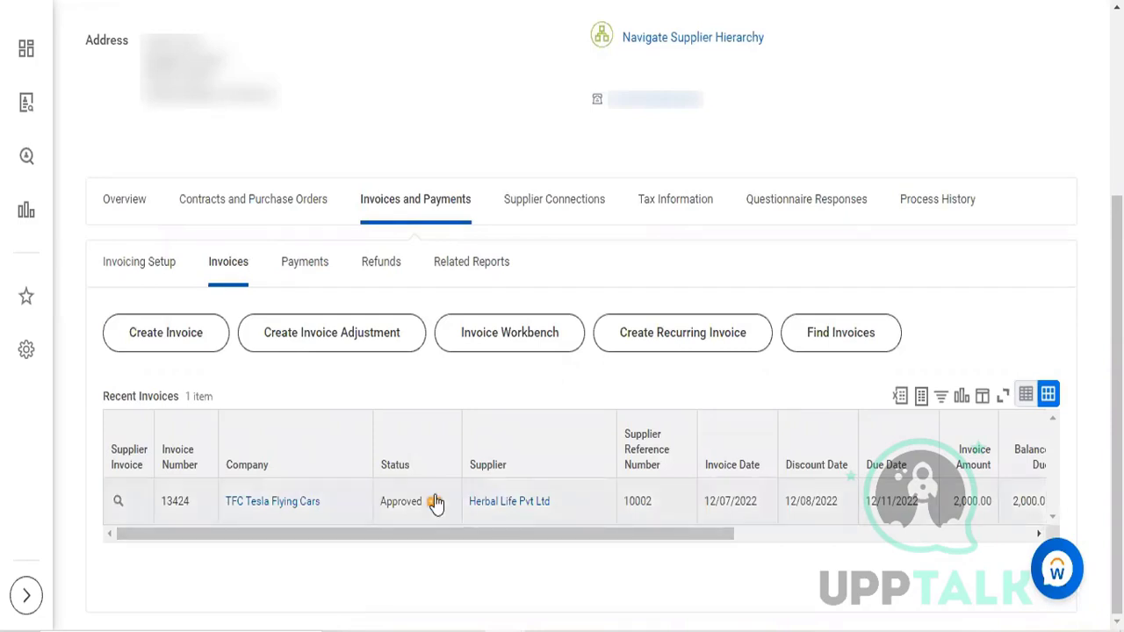
pyautogui.hscroll(2, 467, 496)
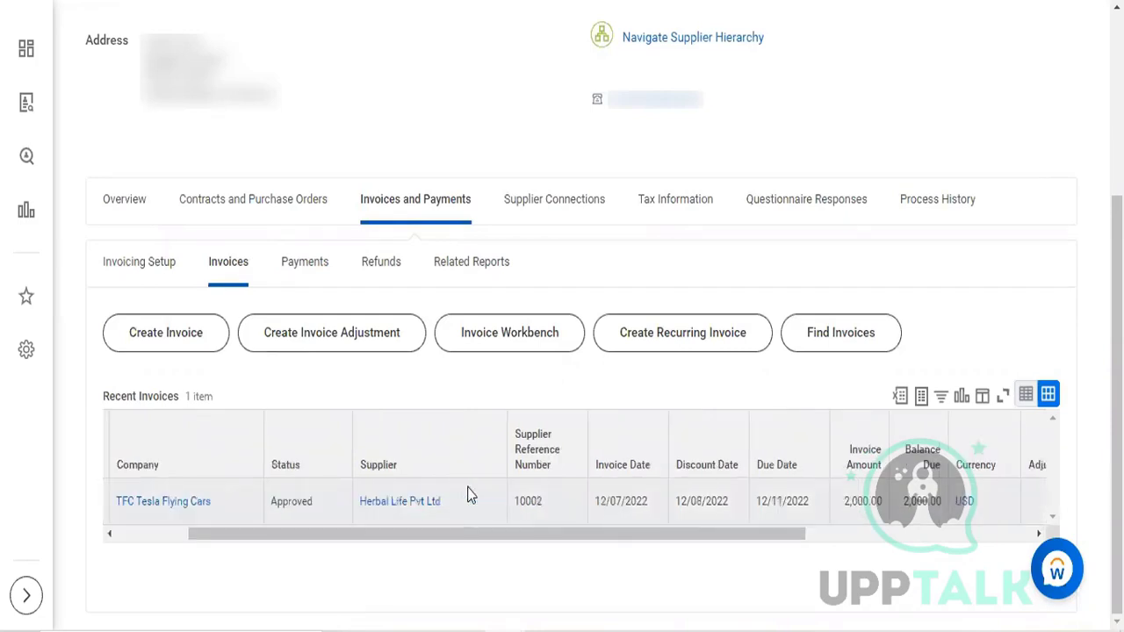
pyautogui.hscroll(1, 466, 496)
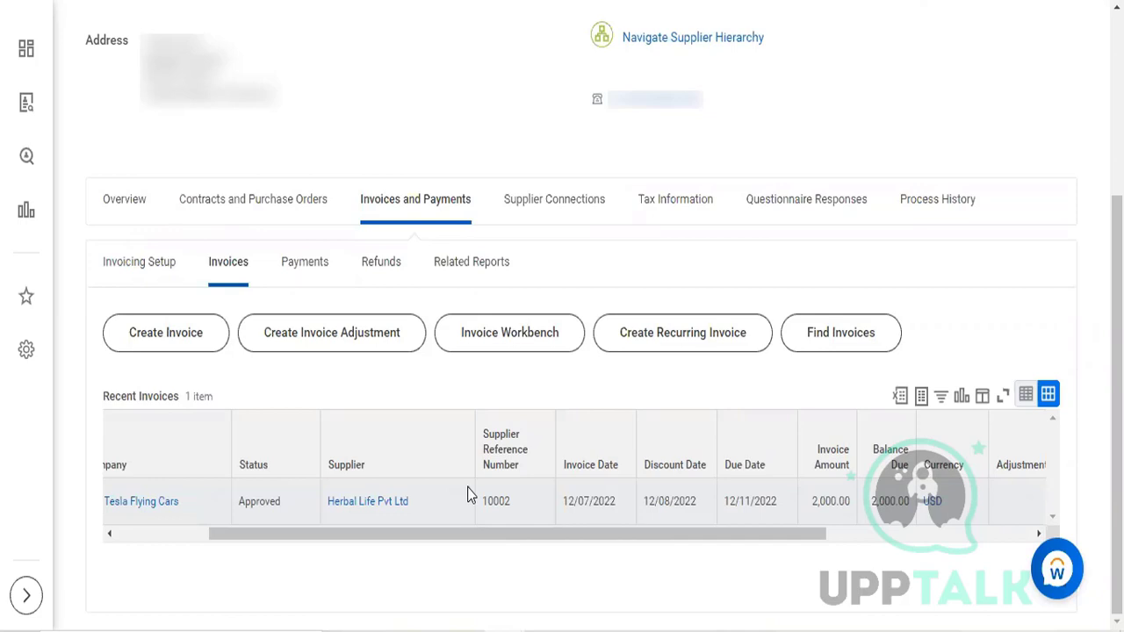
pyautogui.hscroll(-3, 468, 496)
# Step: Open the supplier's recent TFC Tesla Flying Cars invoice and view its invoice information
pyautogui.scroll(1, 468, 496)
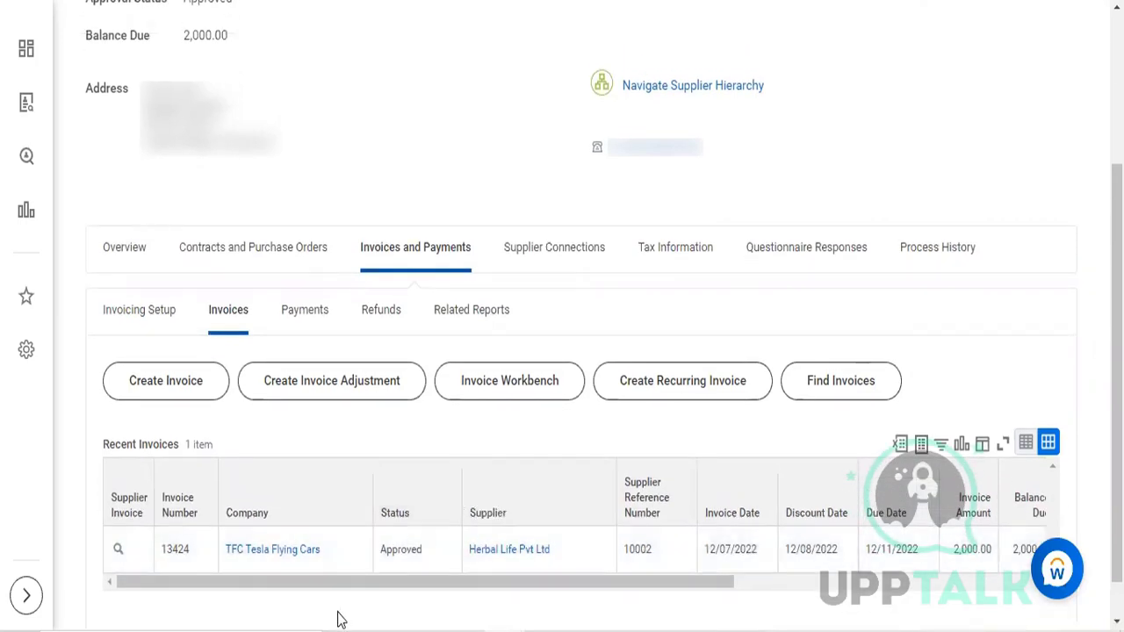
pyautogui.click(117, 551)
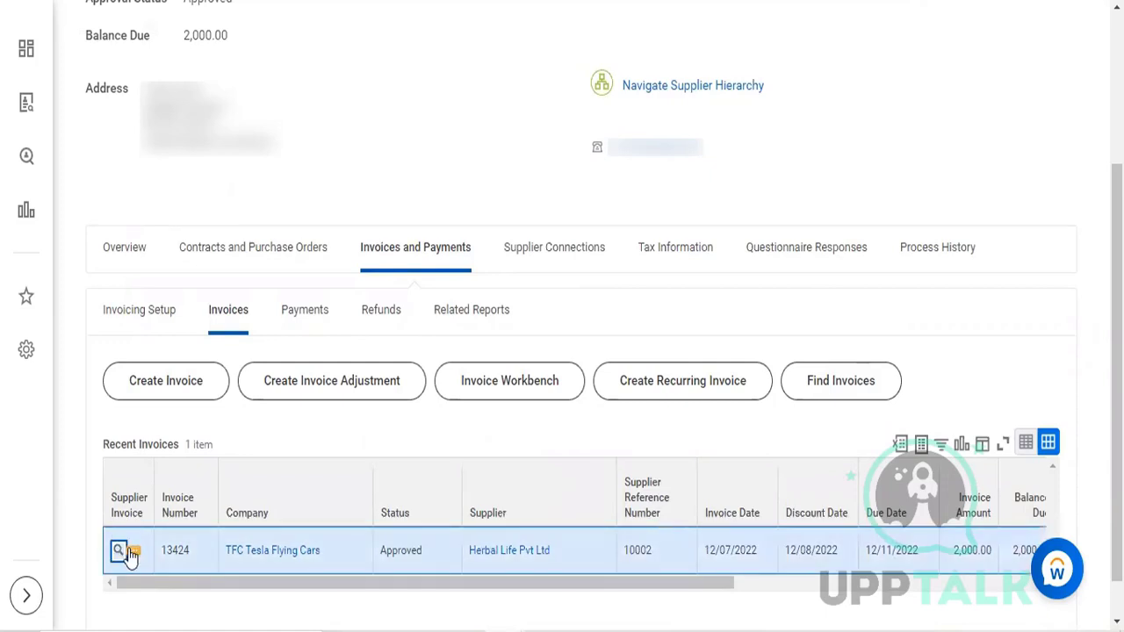
pyautogui.click(130, 553)
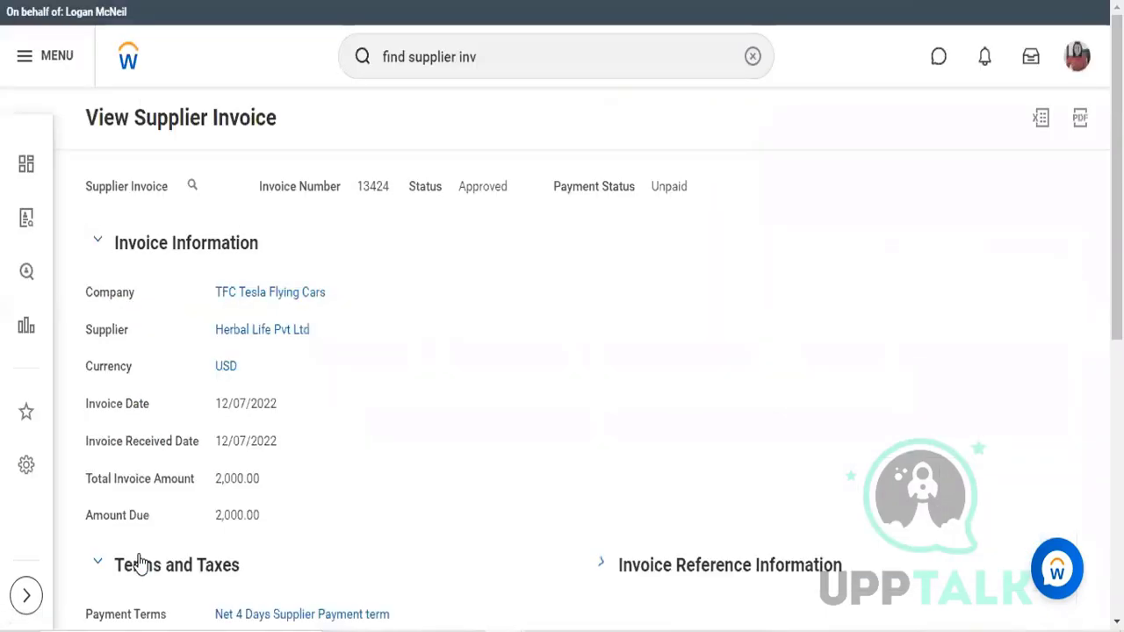
pyautogui.scroll(-1, 140, 553)
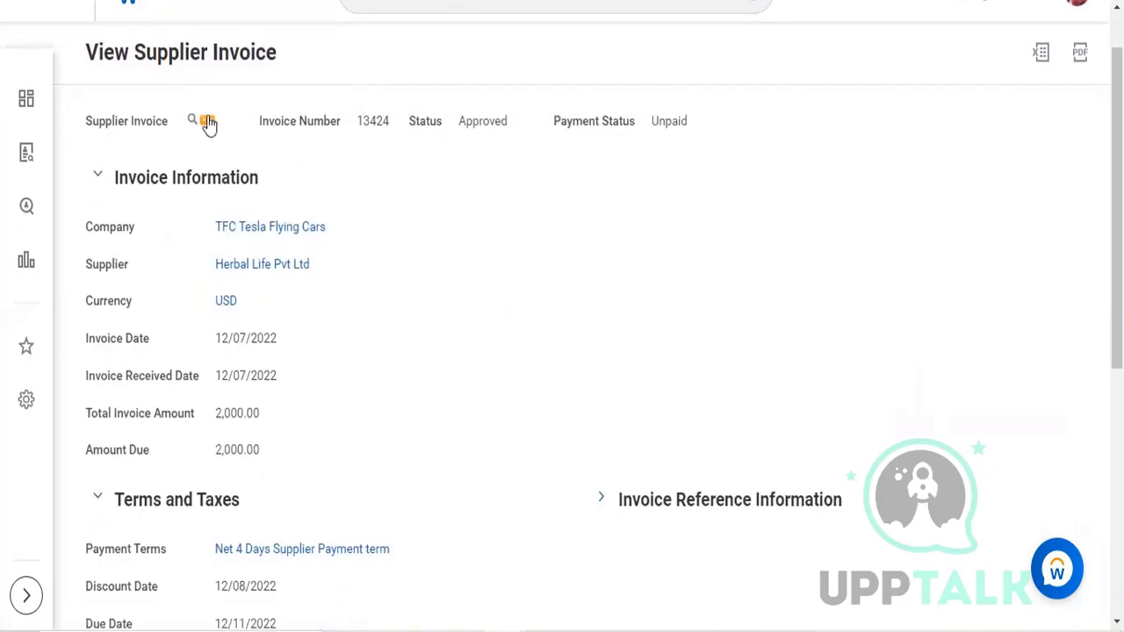
# Step: Copy the approved supplier invoice into a new supplier invoice
pyautogui.click(208, 122)
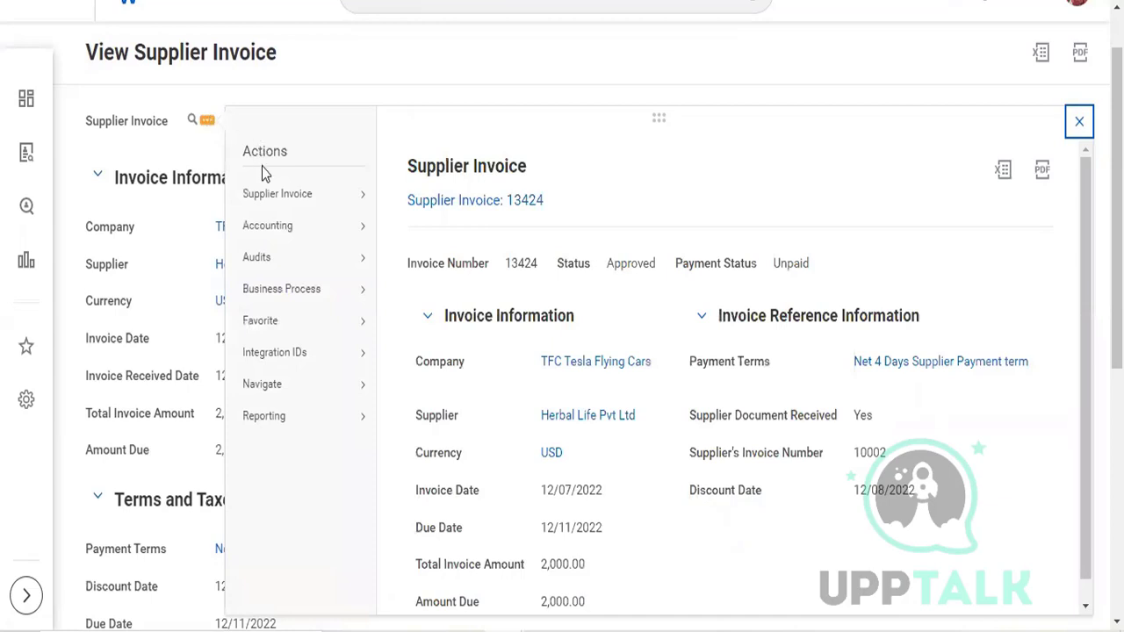
pyautogui.moveTo(275, 193)
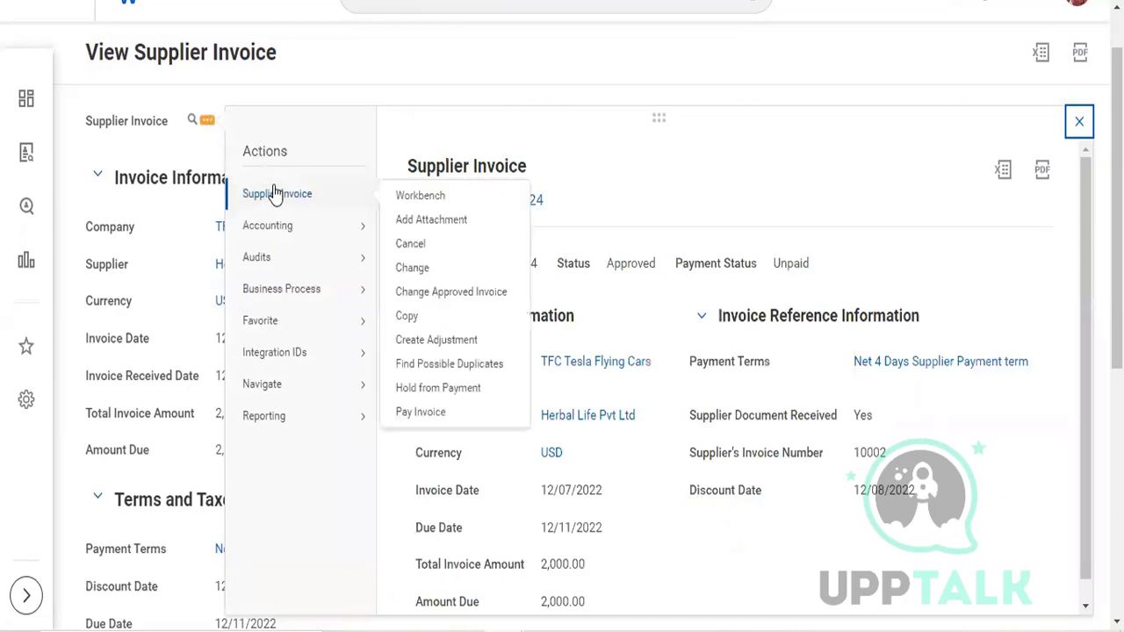
pyautogui.click(416, 317)
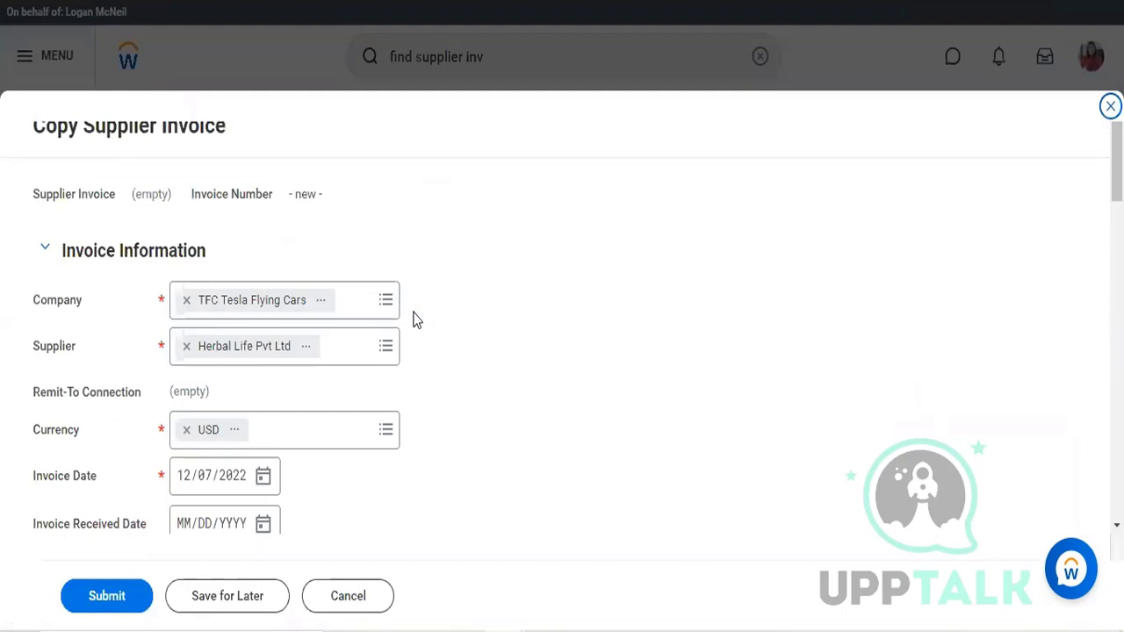
# Step: Set the copied invoice's Invoice Received Date to 12/07/2022
pyautogui.scroll(-3, 401, 311)
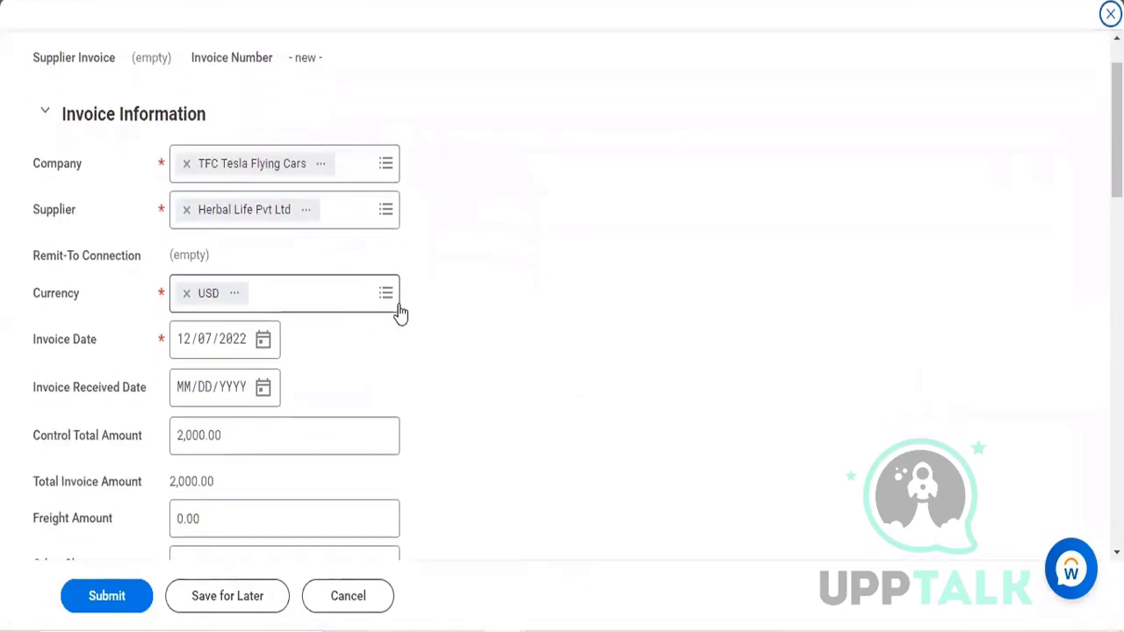
pyautogui.click(272, 393)
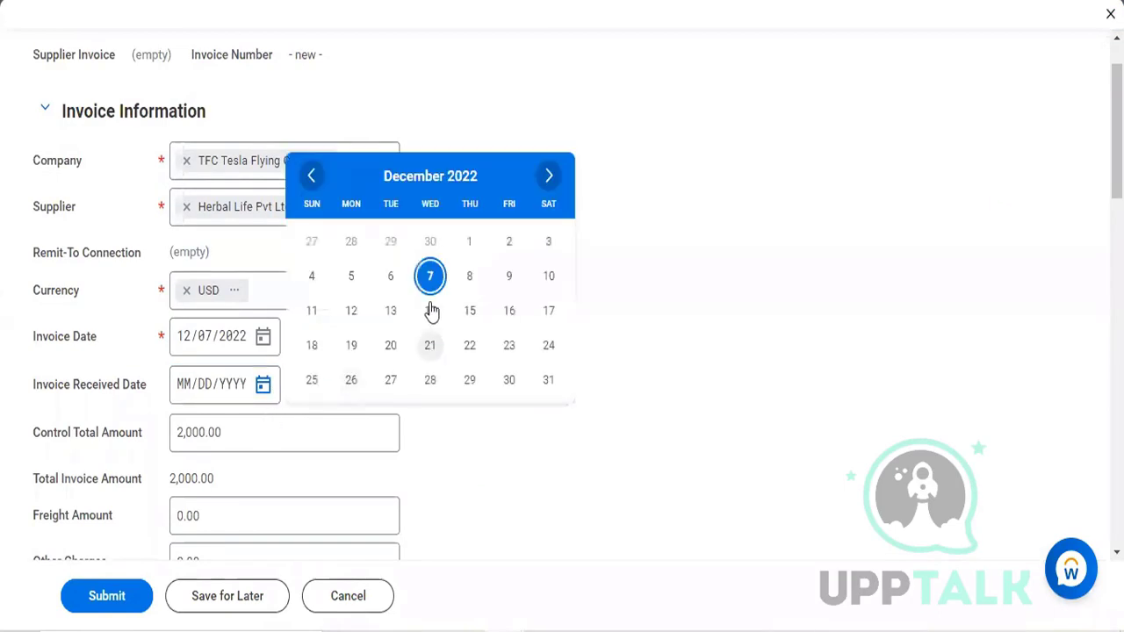
pyautogui.scroll(-3, 431, 338)
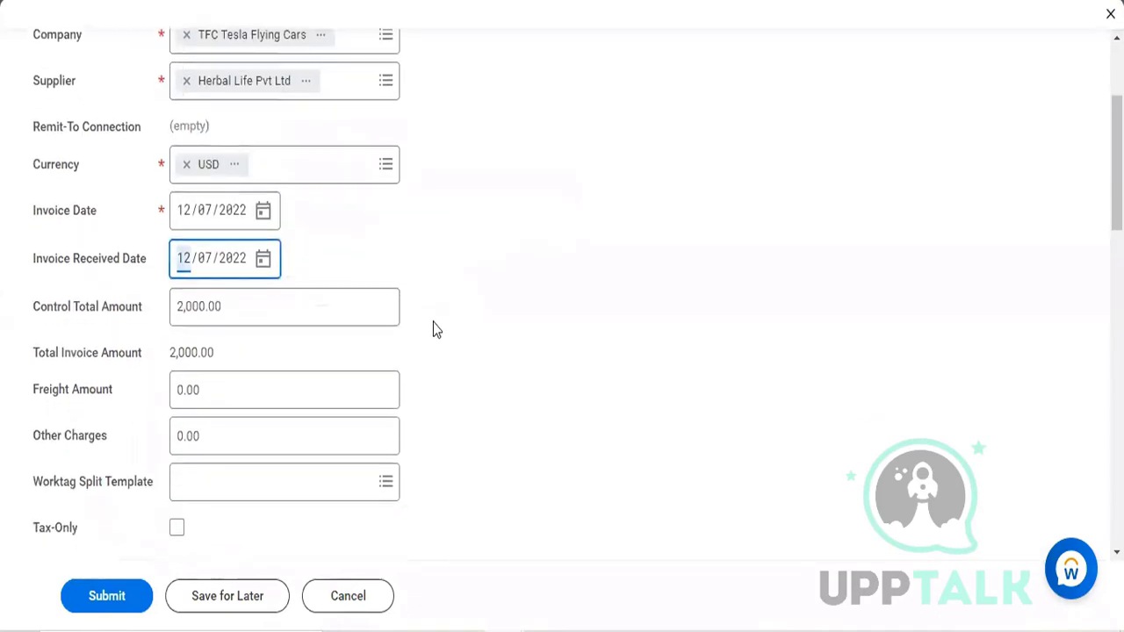
# Step: Try to submit the copied supplier invoice and open the error details
pyautogui.scroll(-1, 433, 322)
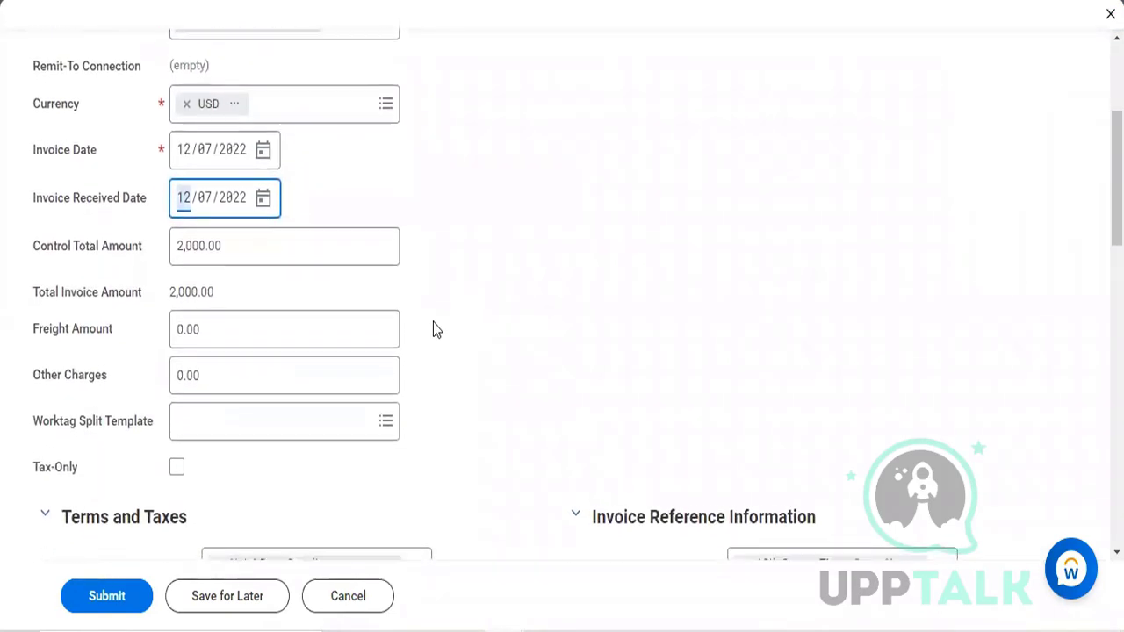
pyautogui.scroll(-1, 433, 330)
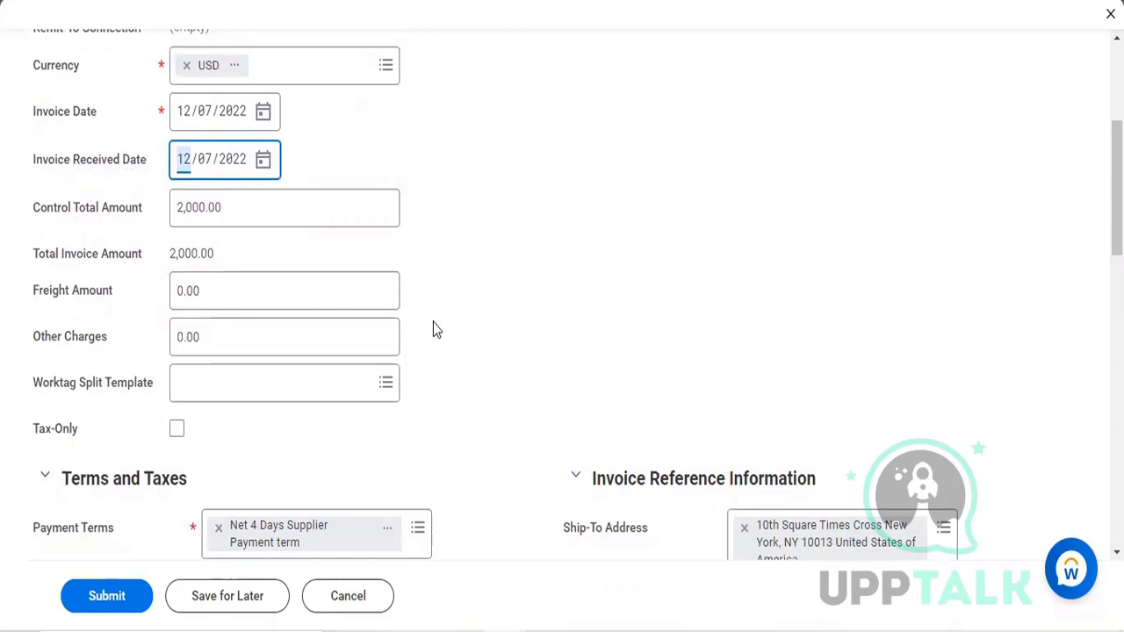
pyautogui.scroll(1, 433, 322)
pyautogui.scroll(-2, 433, 322)
pyautogui.scroll(-1, 433, 329)
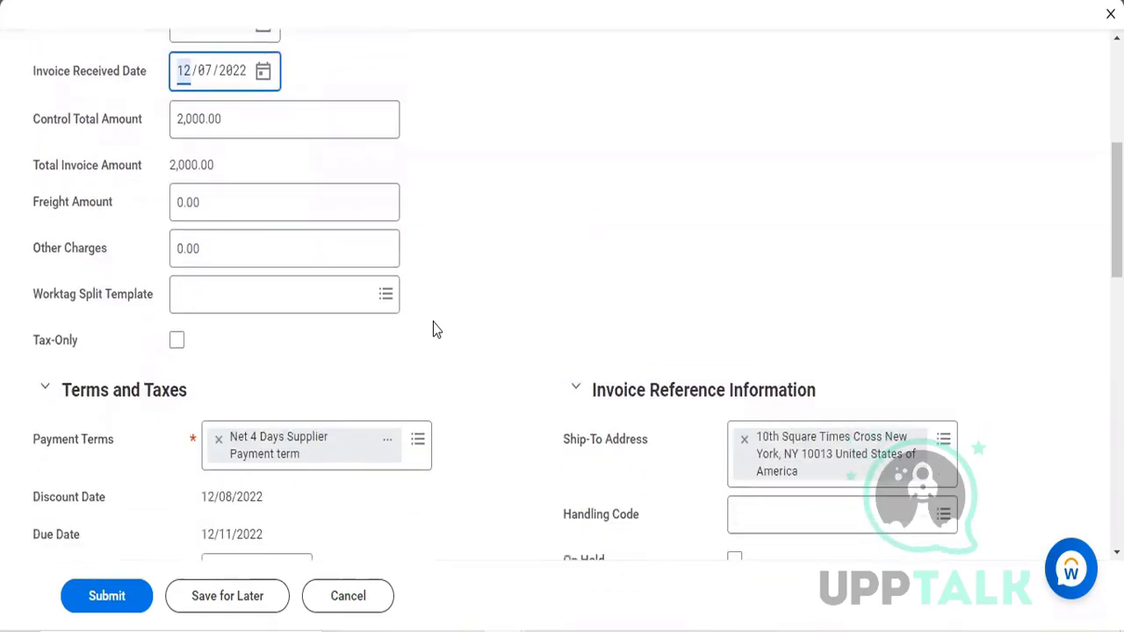
pyautogui.click(104, 594)
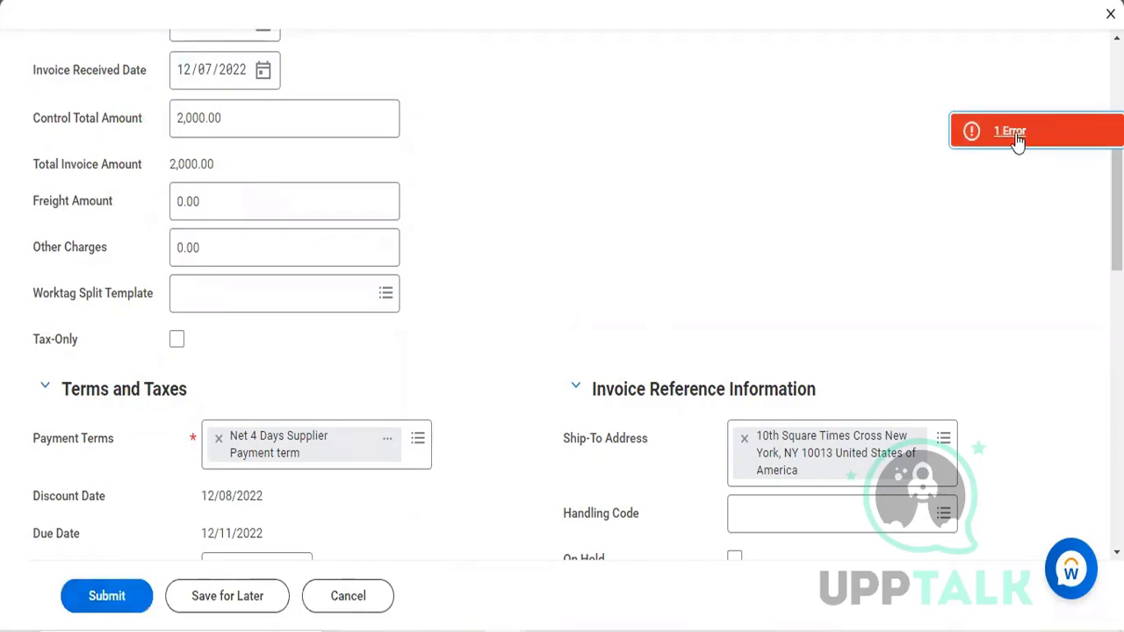
pyautogui.click(1015, 136)
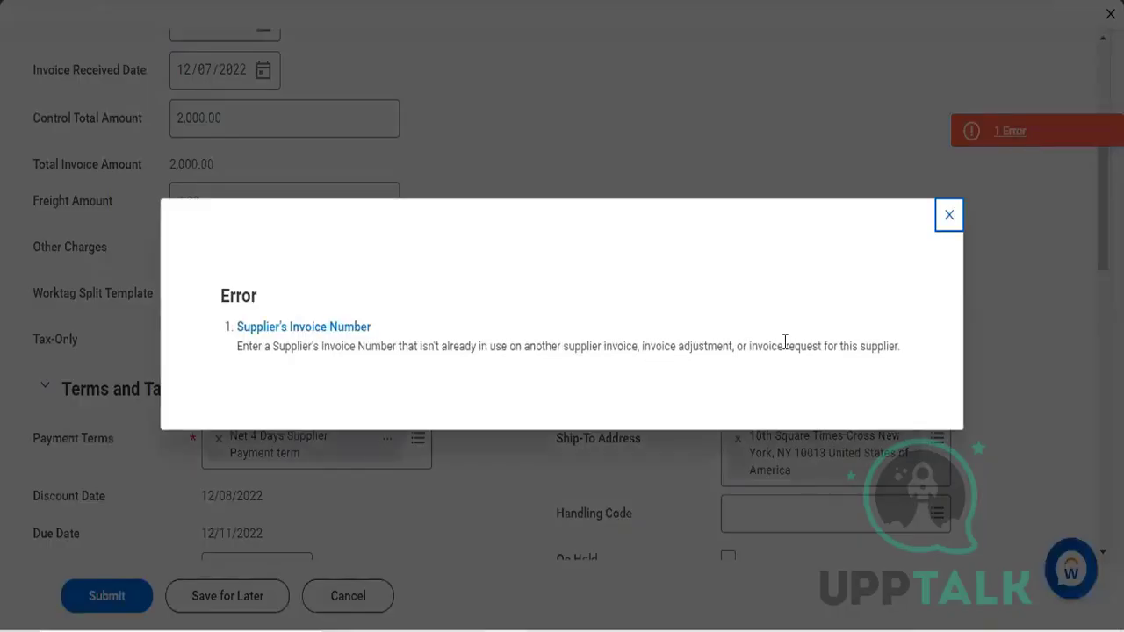
# Step: Close the error details and remove the last digit of the copied invoice's Supplier's Invoice Number
pyautogui.click(948, 219)
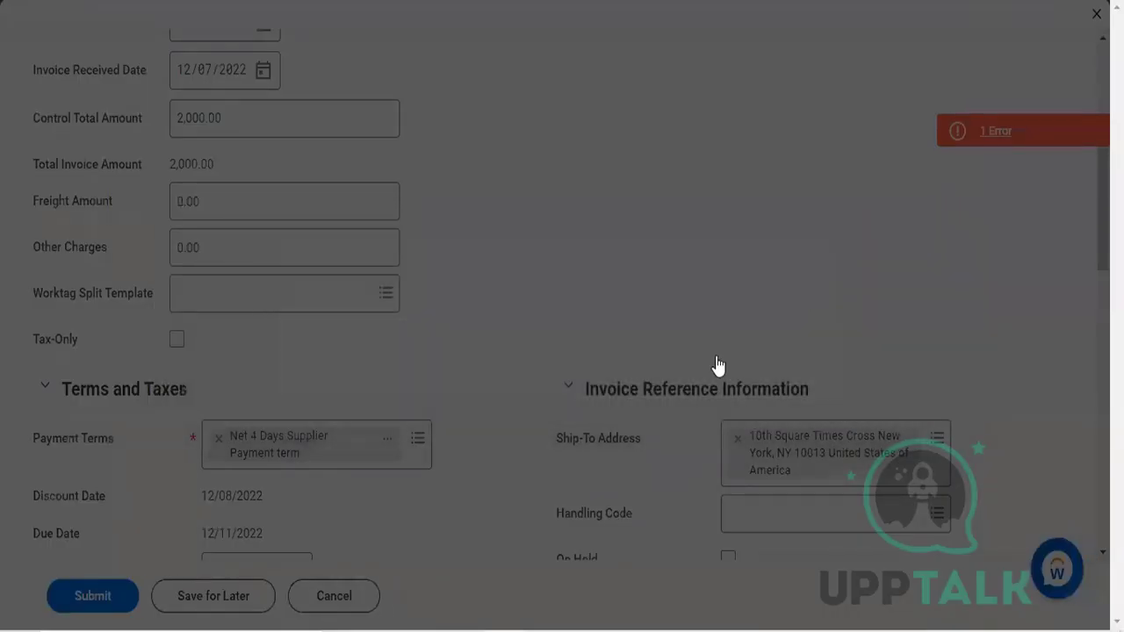
pyautogui.scroll(-2, 607, 434)
pyautogui.scroll(-1, 606, 433)
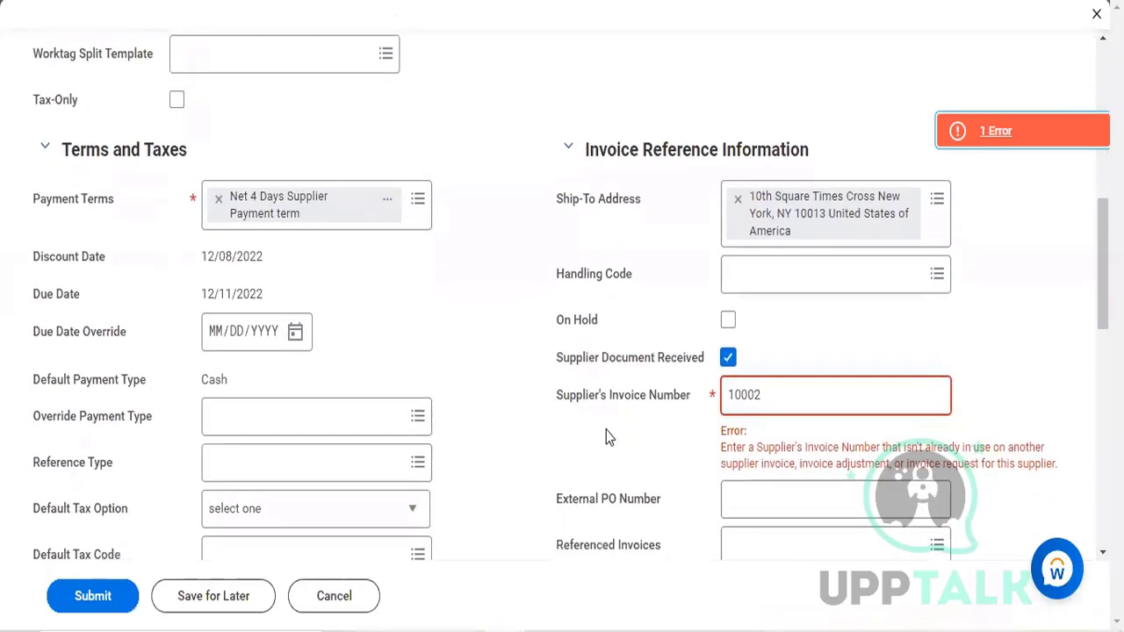
pyautogui.click(835, 386)
pyautogui.press('BackSpace')
pyautogui.scroll(-5, 835, 387)
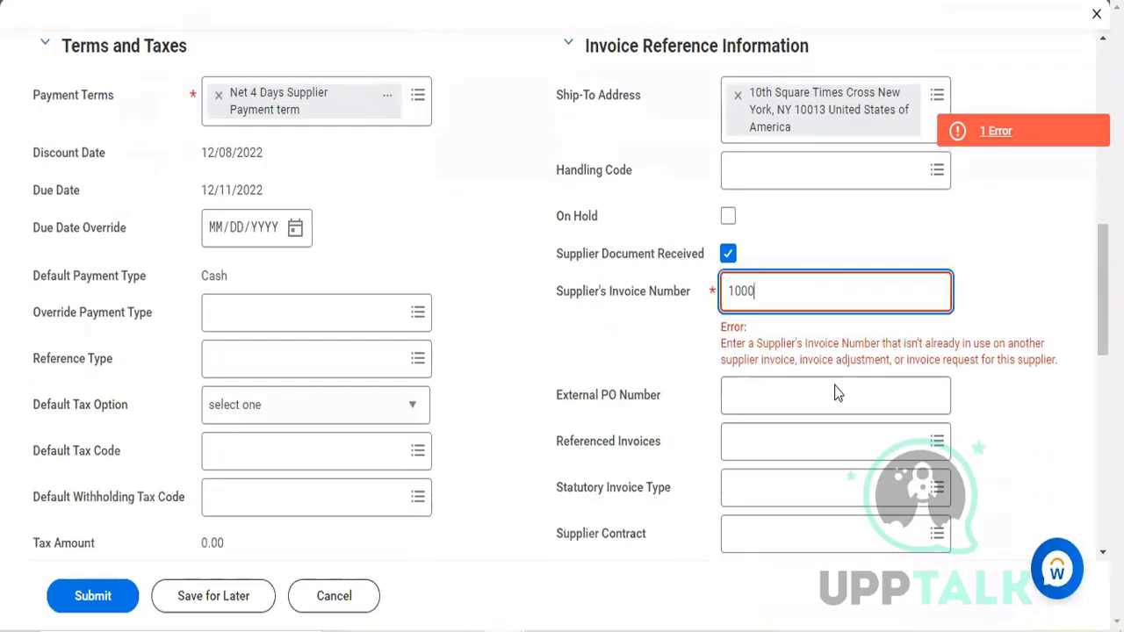
pyautogui.scroll(3, 834, 387)
pyautogui.click(836, 394)
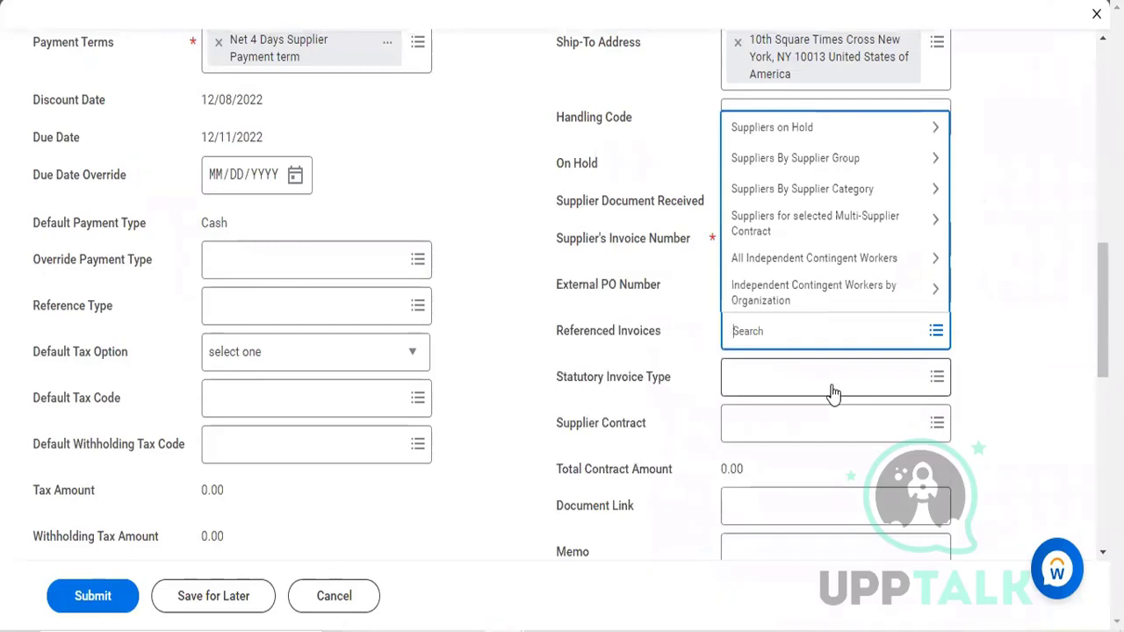
pyautogui.write('3')
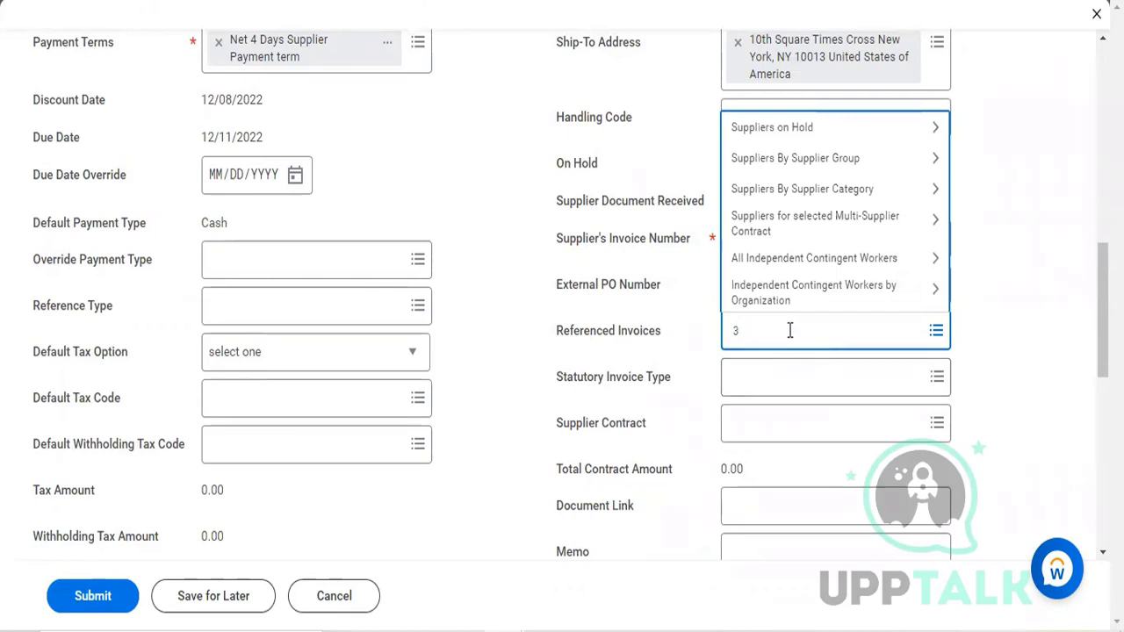
pyautogui.press('BackSpace')
pyautogui.write('1003')
pyautogui.press('BackSpace')
pyautogui.press('BackSpace')
pyautogui.press('BackSpace')
pyautogui.press('BackSpace')
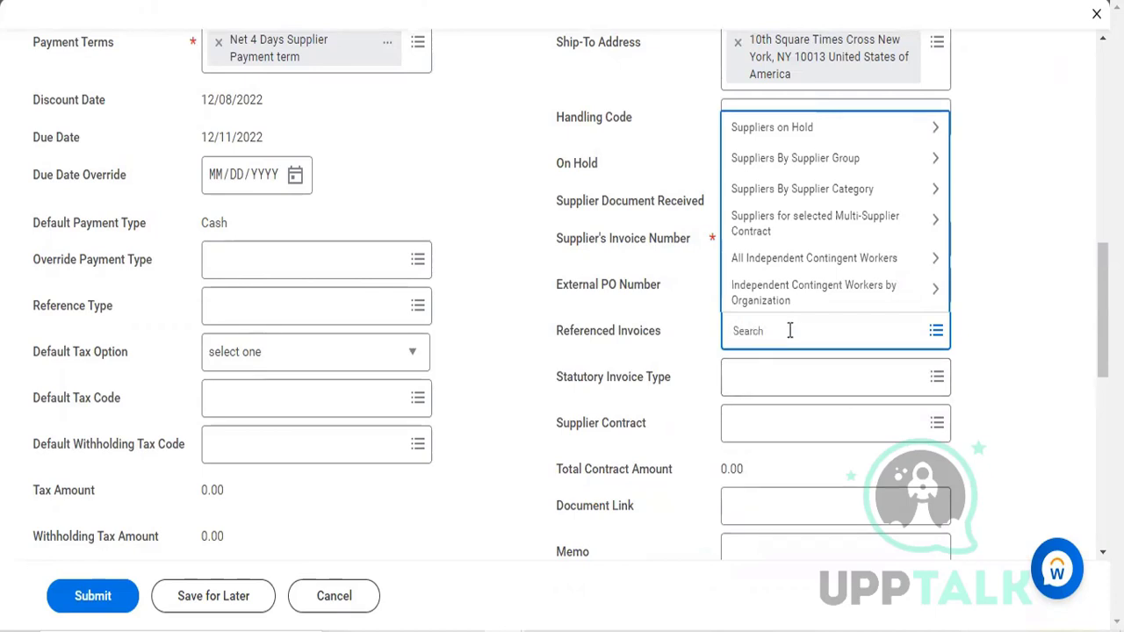
pyautogui.click(981, 183)
# Step: Try to submit the copied invoice again with 10002 as the Supplier's Invoice Number
pyautogui.click(851, 244)
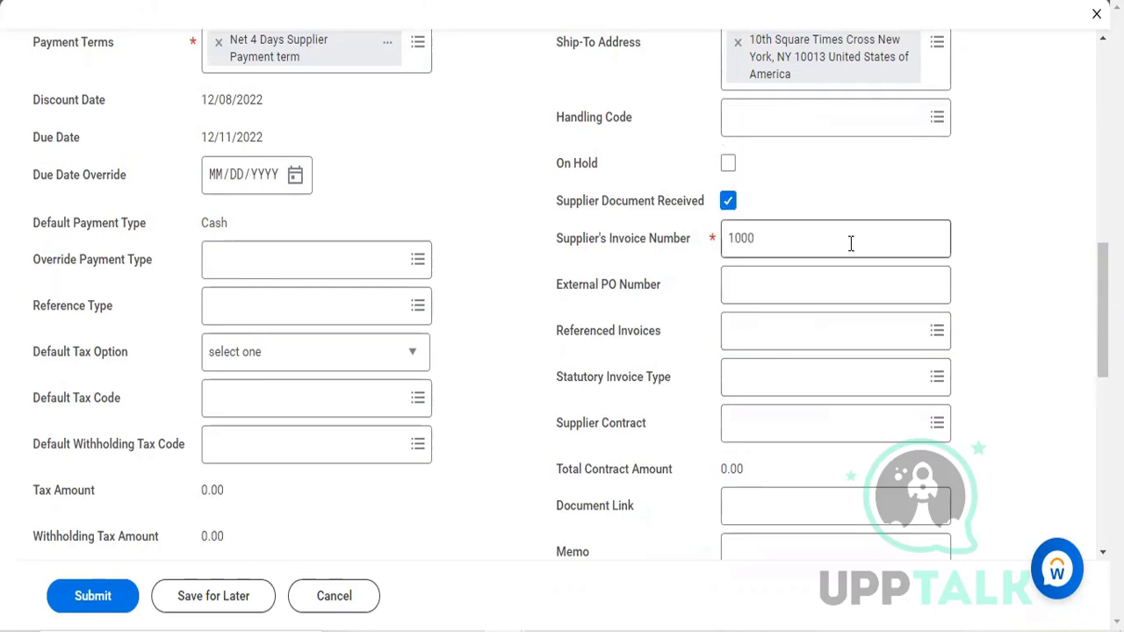
pyautogui.write('2')
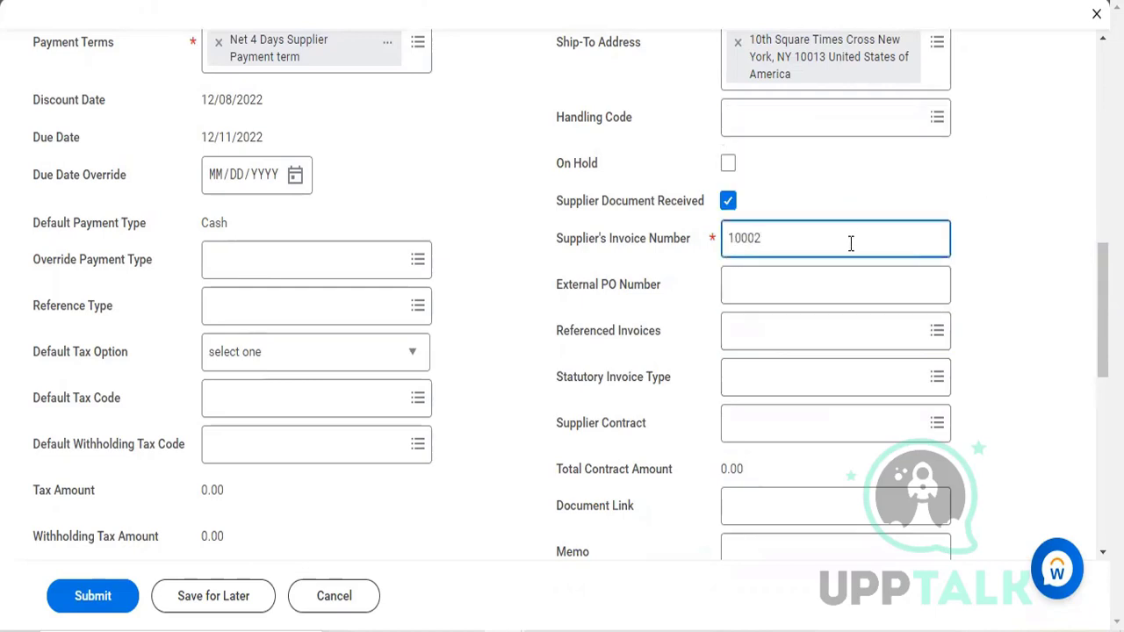
pyautogui.click(444, 397)
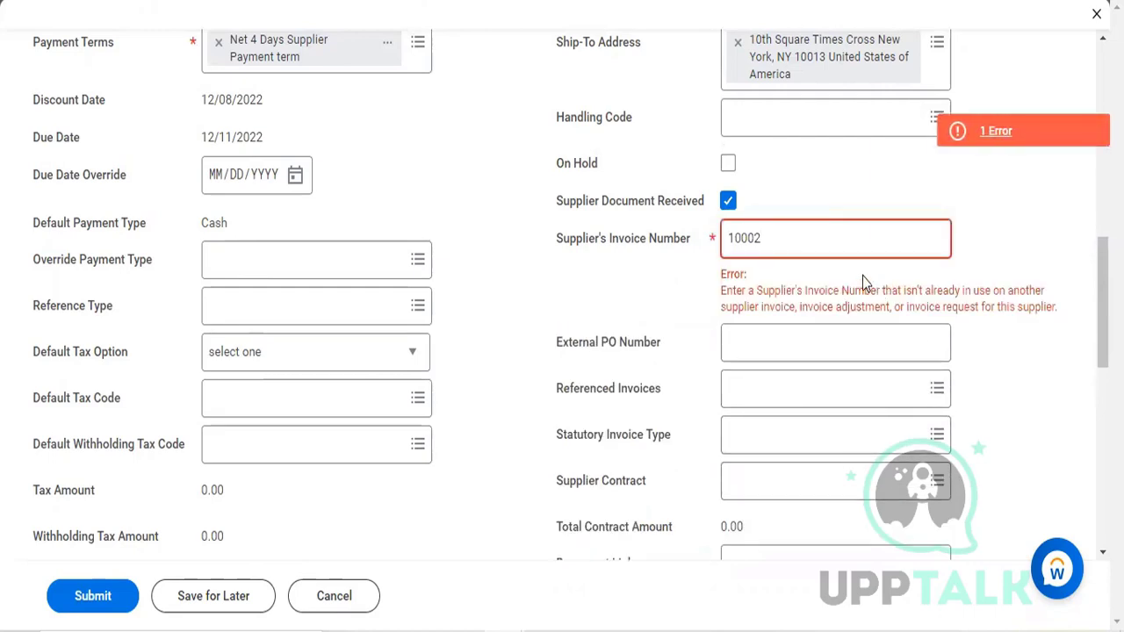
# Step: Set the Supplier's Invoice Number to 10003 and submit the copied supplier invoice
pyautogui.click(832, 233)
pyautogui.press('BackSpace')
pyautogui.write('3')
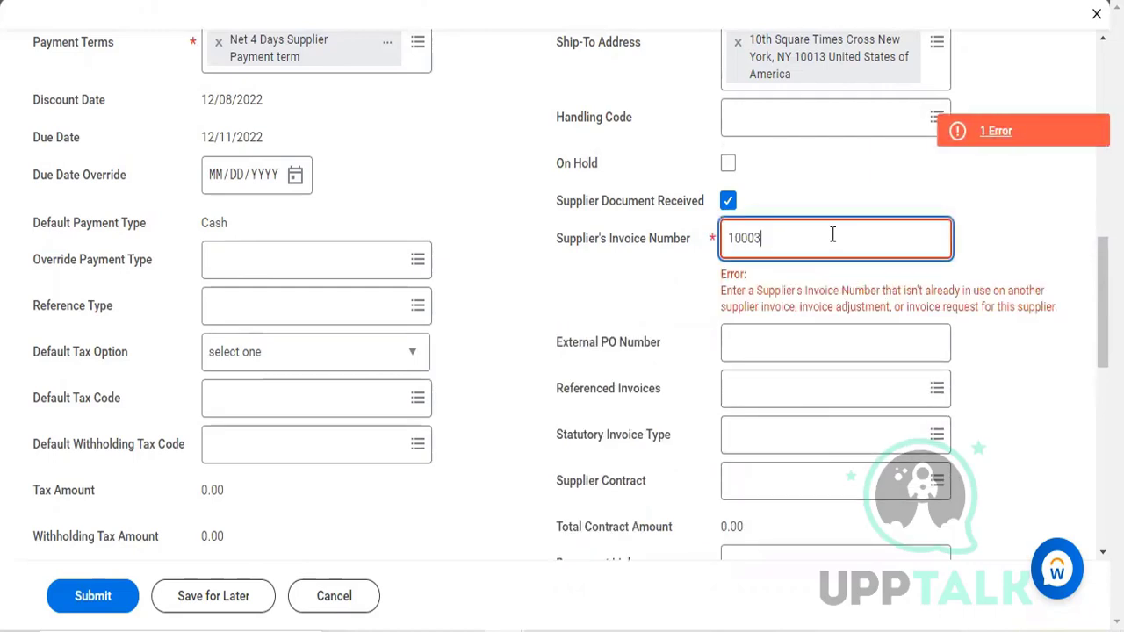
pyautogui.click(117, 595)
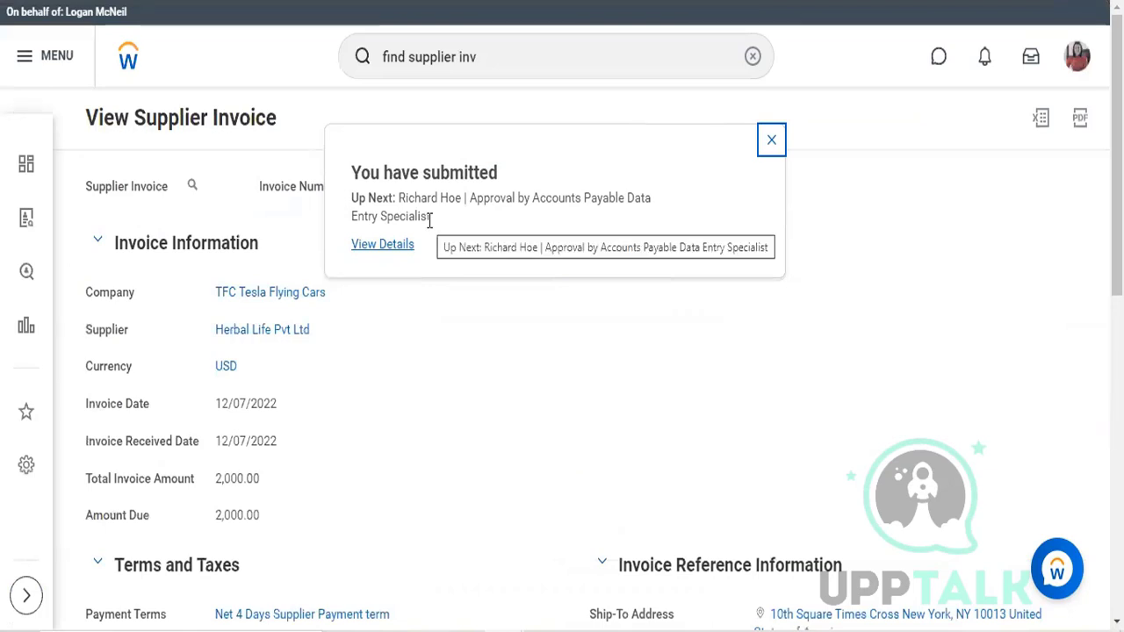
# Step: View the submission details and start a proxy session as the Accounts Payable Data Entry Specialist listed as next approver
pyautogui.click(382, 245)
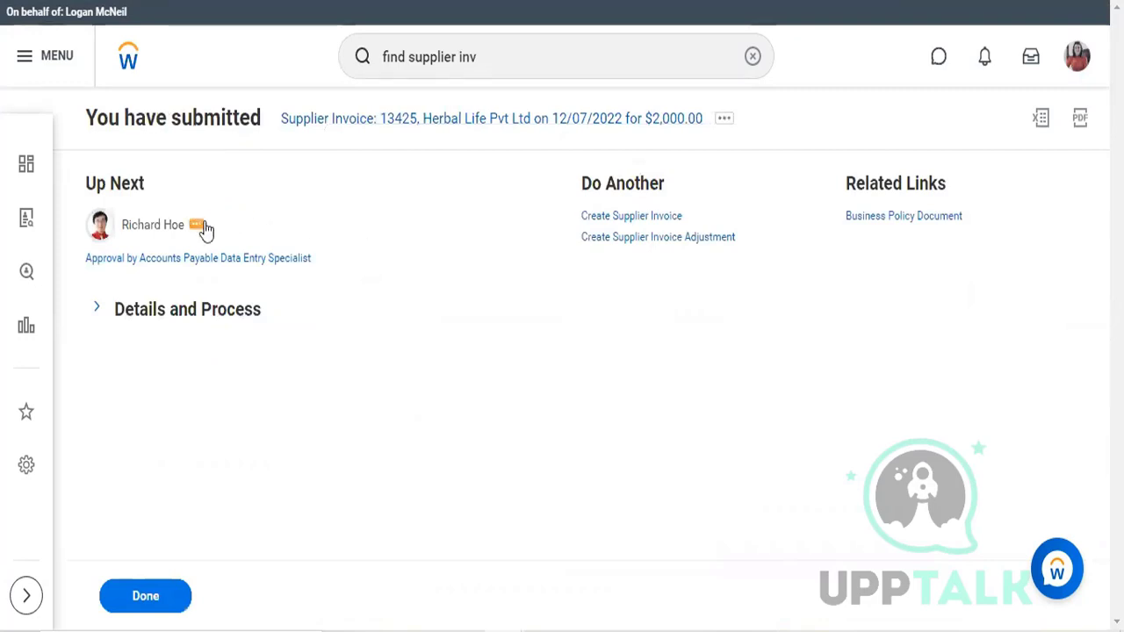
pyautogui.click(196, 226)
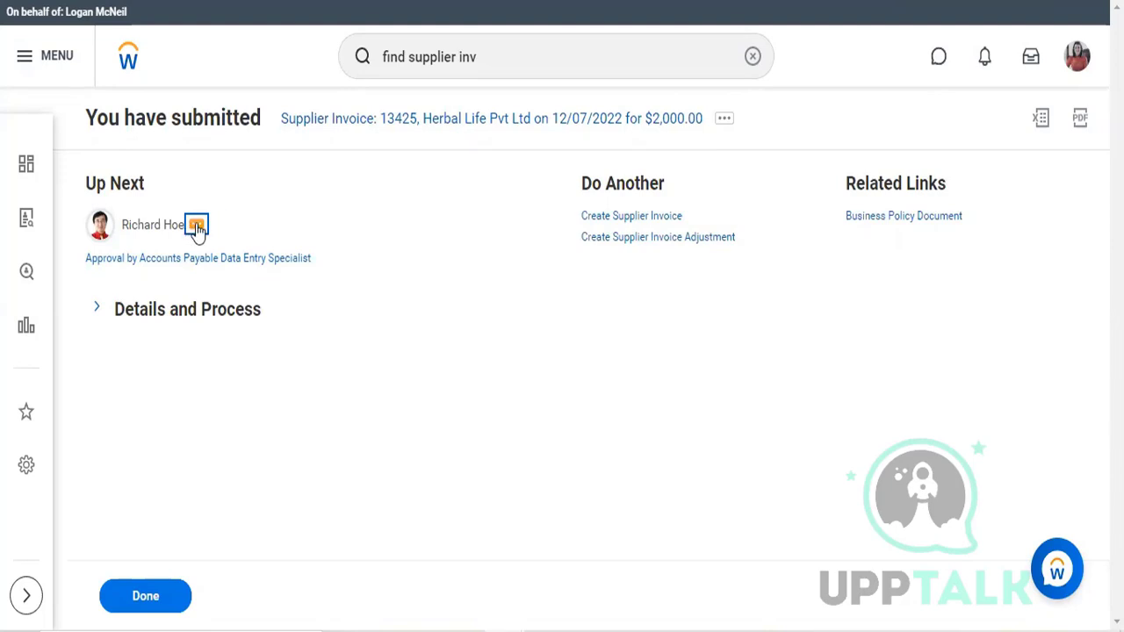
pyautogui.click(197, 226)
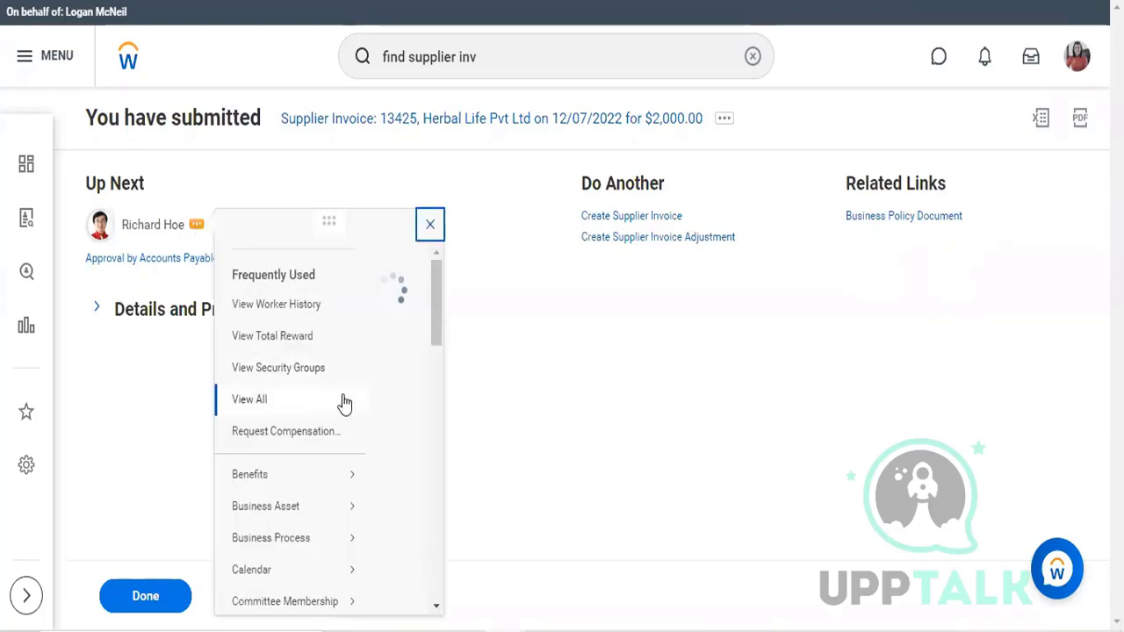
pyautogui.scroll(-3, 340, 394)
pyautogui.scroll(-10, 341, 395)
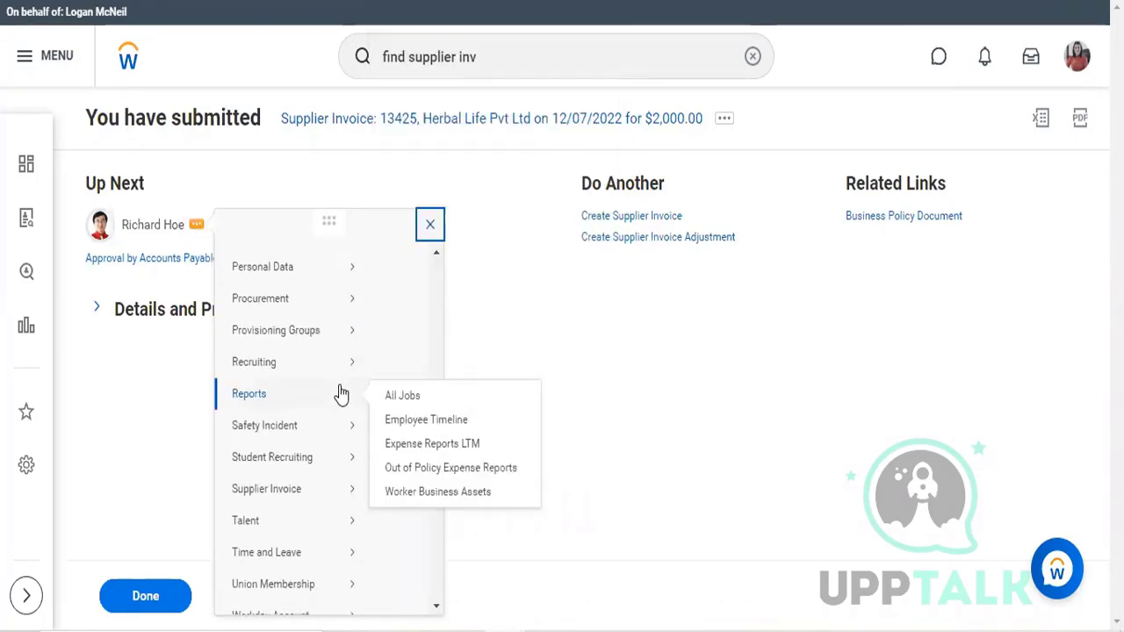
pyautogui.scroll(-2, 340, 394)
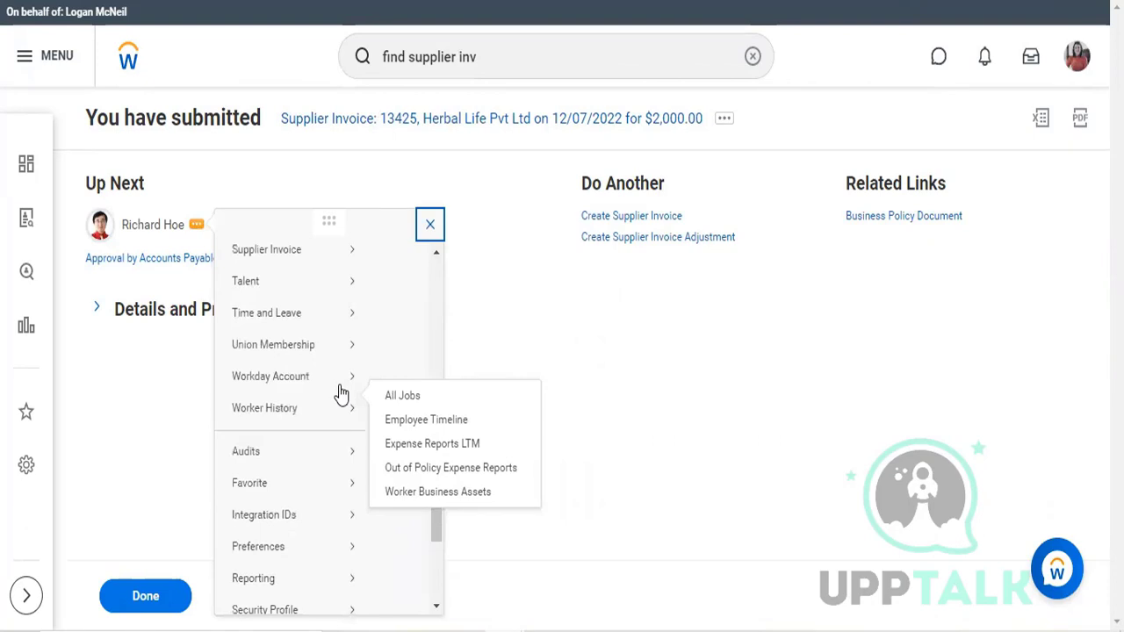
pyautogui.scroll(-5, 340, 394)
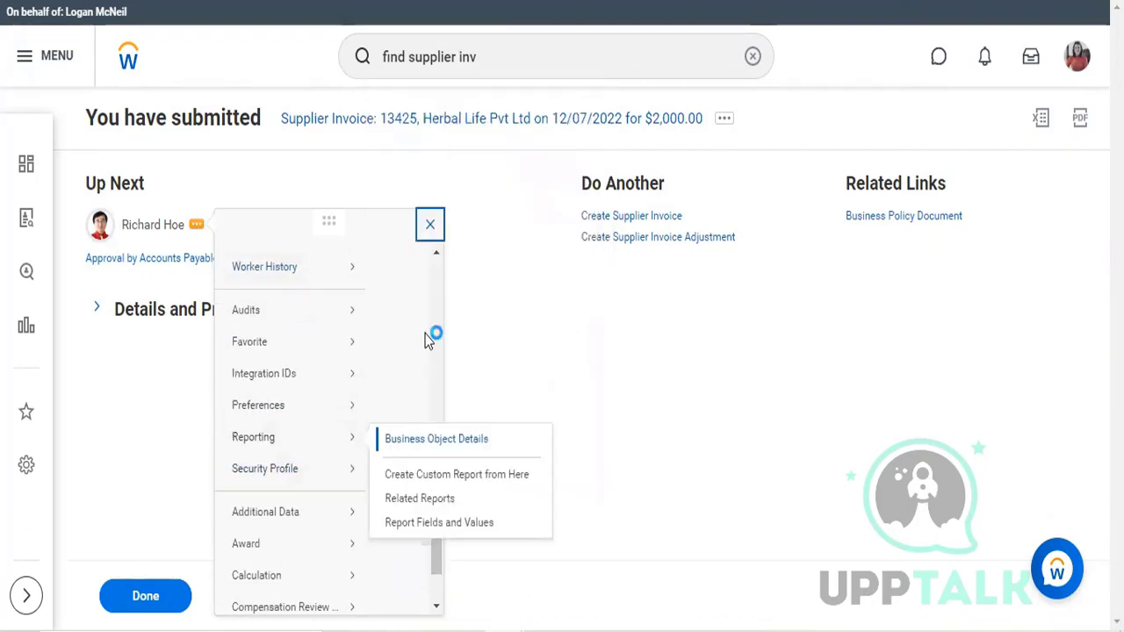
pyautogui.moveTo(352, 472)
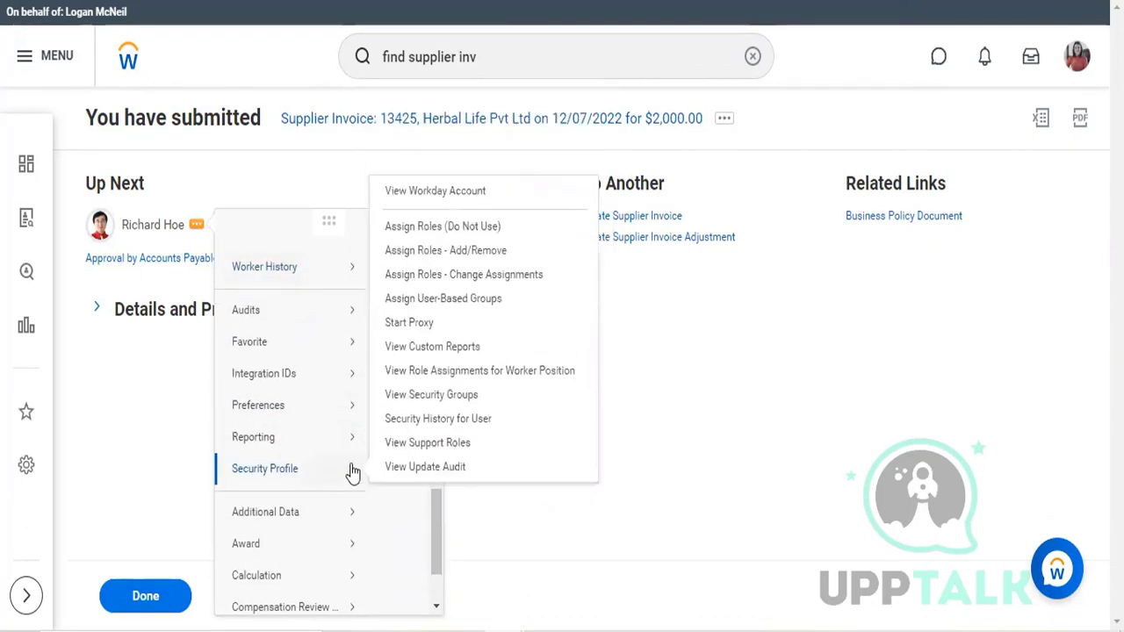
pyautogui.click(423, 326)
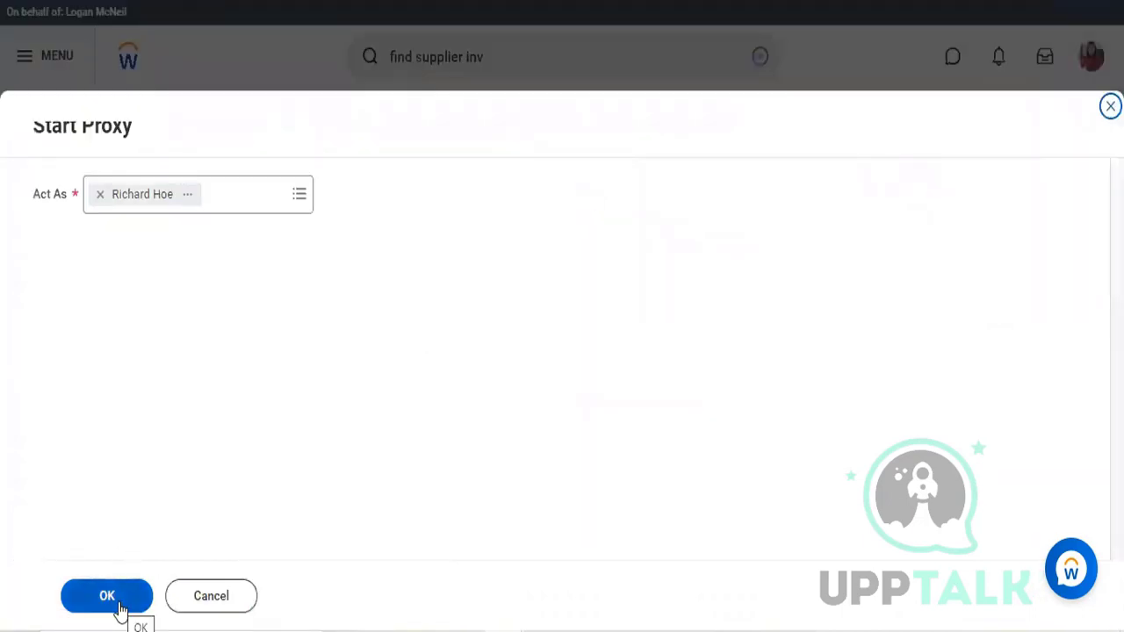
pyautogui.click(109, 597)
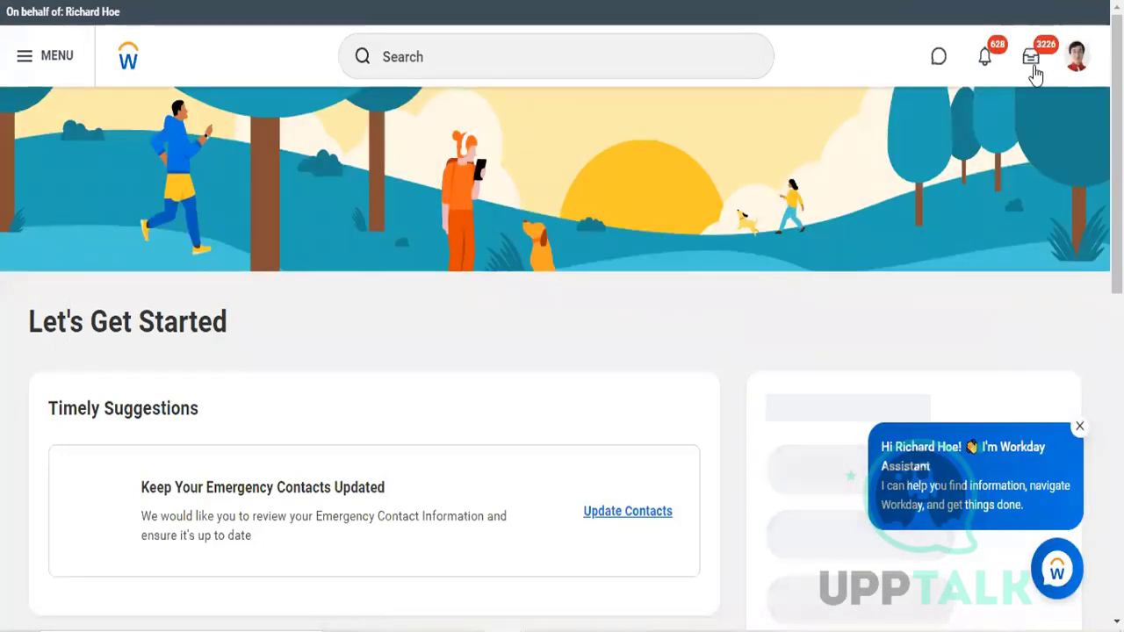
# Step: Send the Herbal Life Pvt Ltd supplier invoice in the approver's inbox back to its submitter with the reason "error testing"
pyautogui.click(1036, 75)
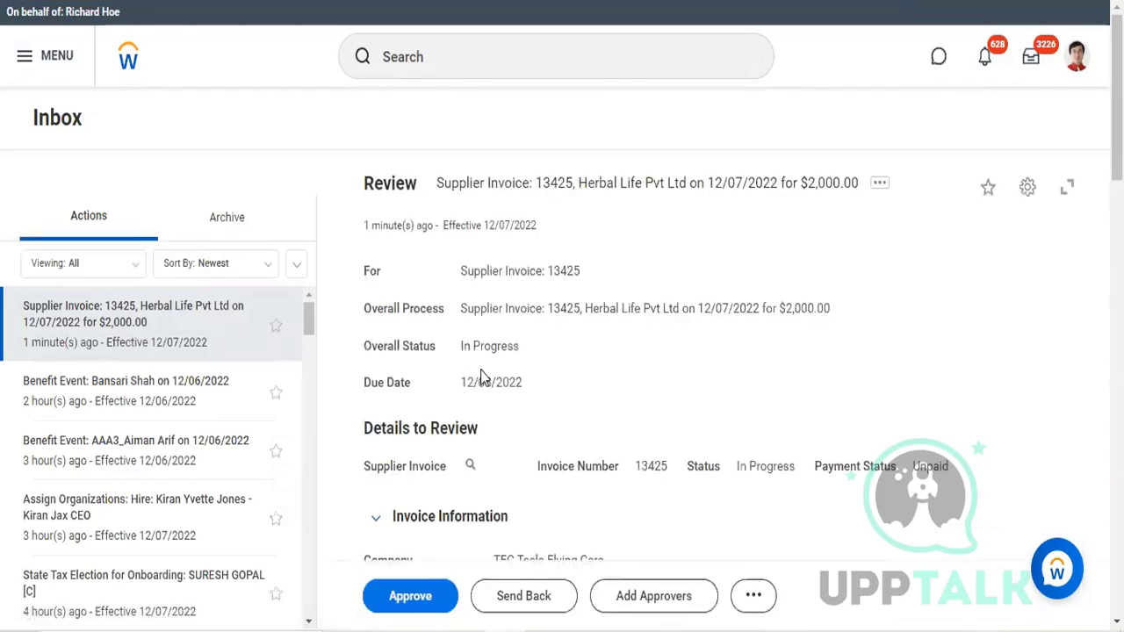
pyautogui.click(529, 600)
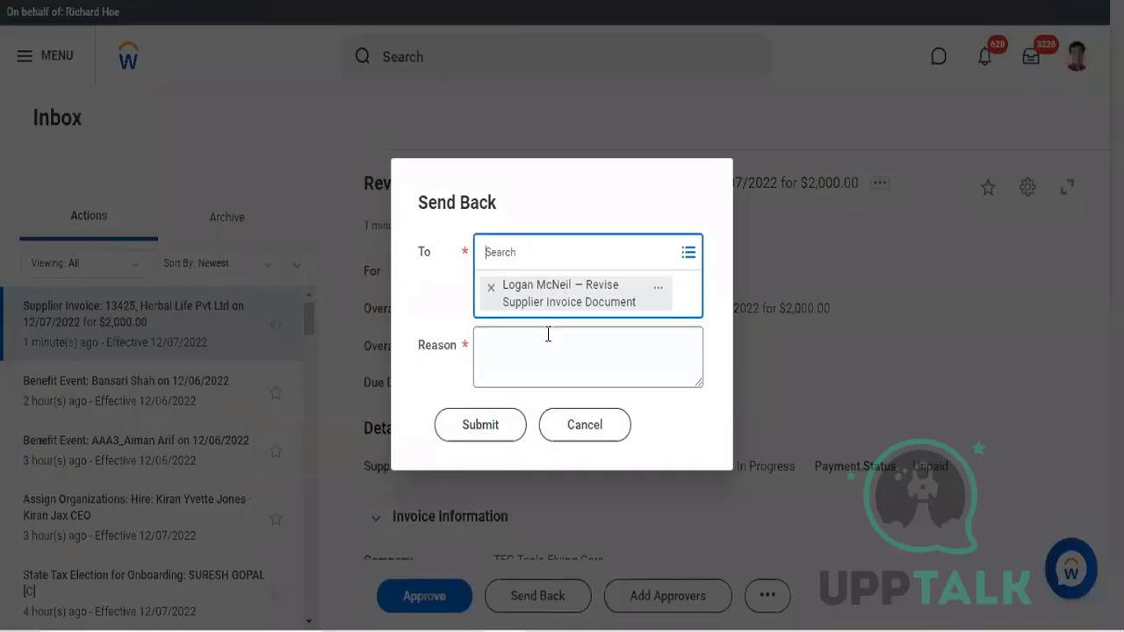
pyautogui.click(546, 333)
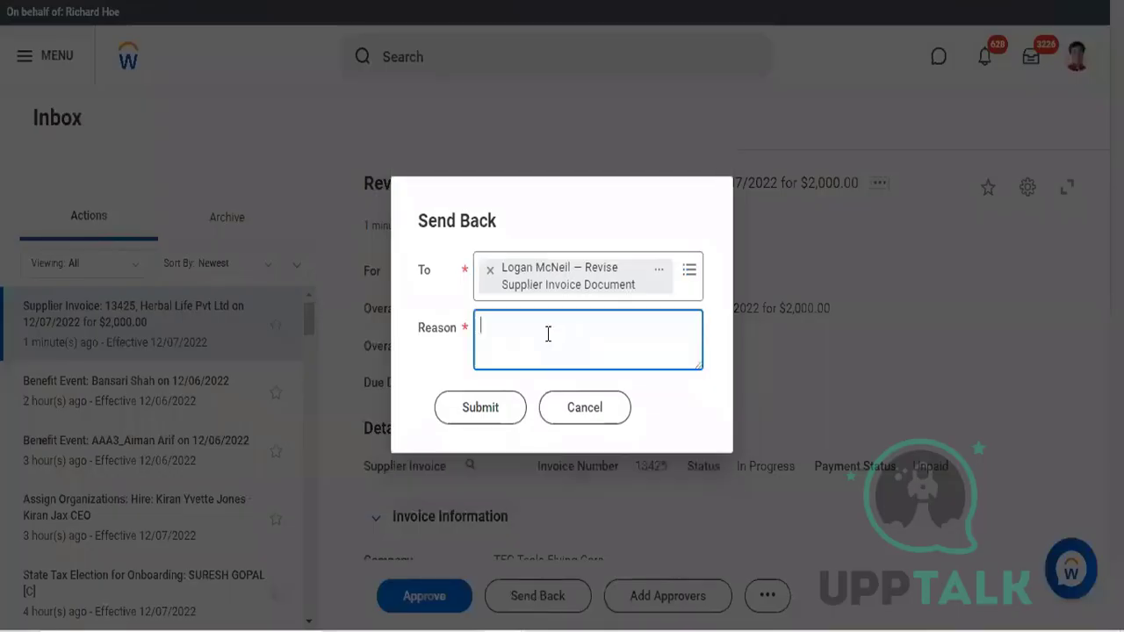
pyautogui.write('error testin')
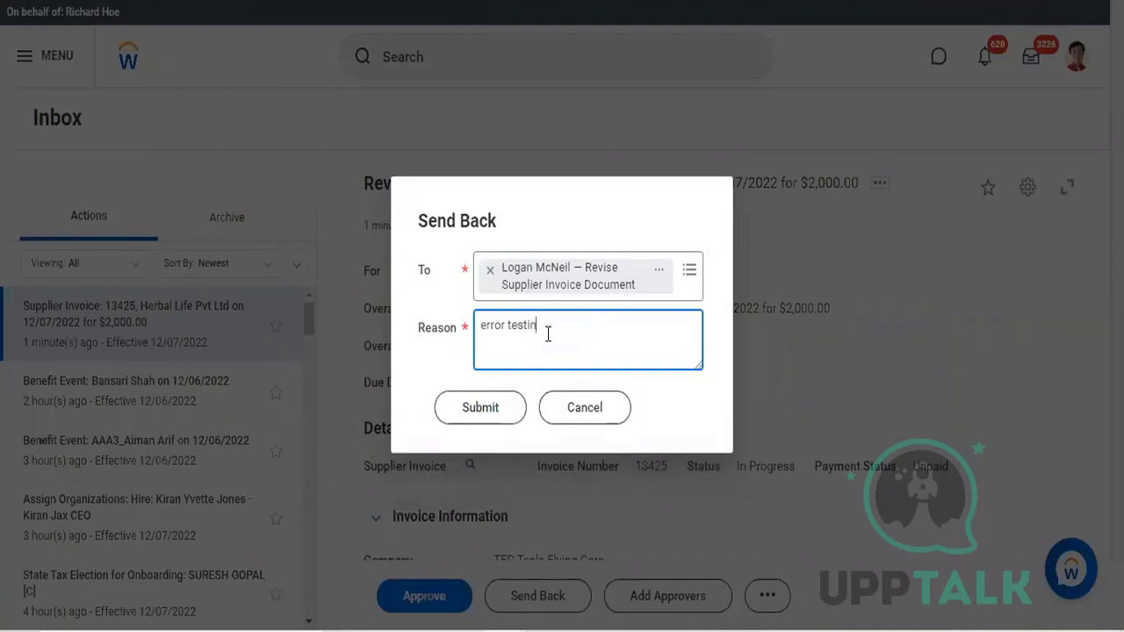
pyautogui.write('g')
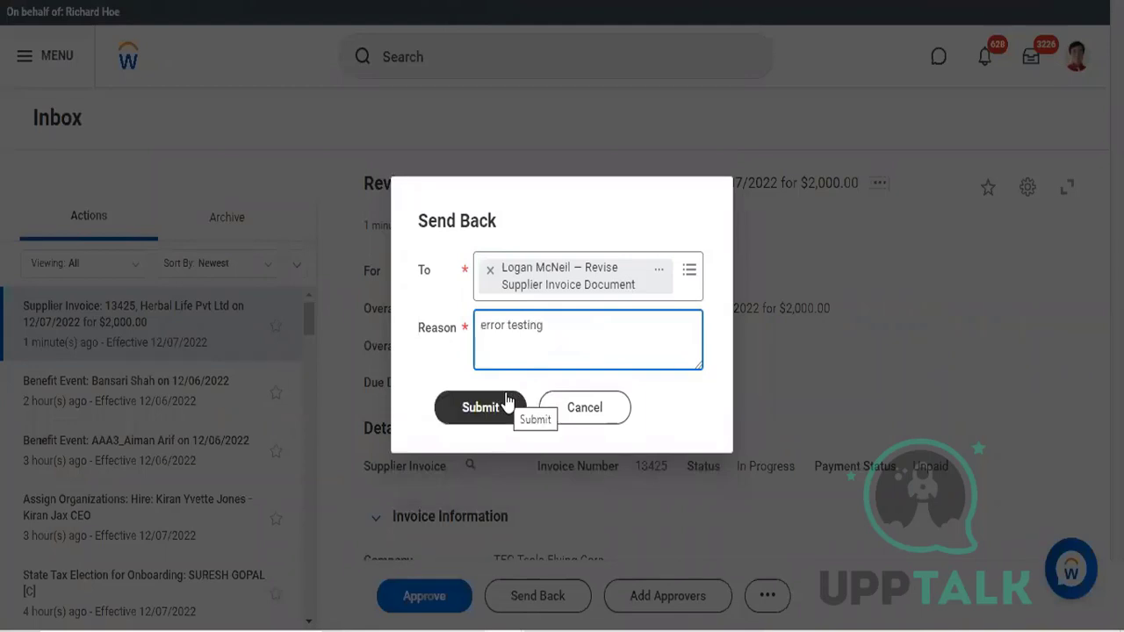
pyautogui.click(494, 409)
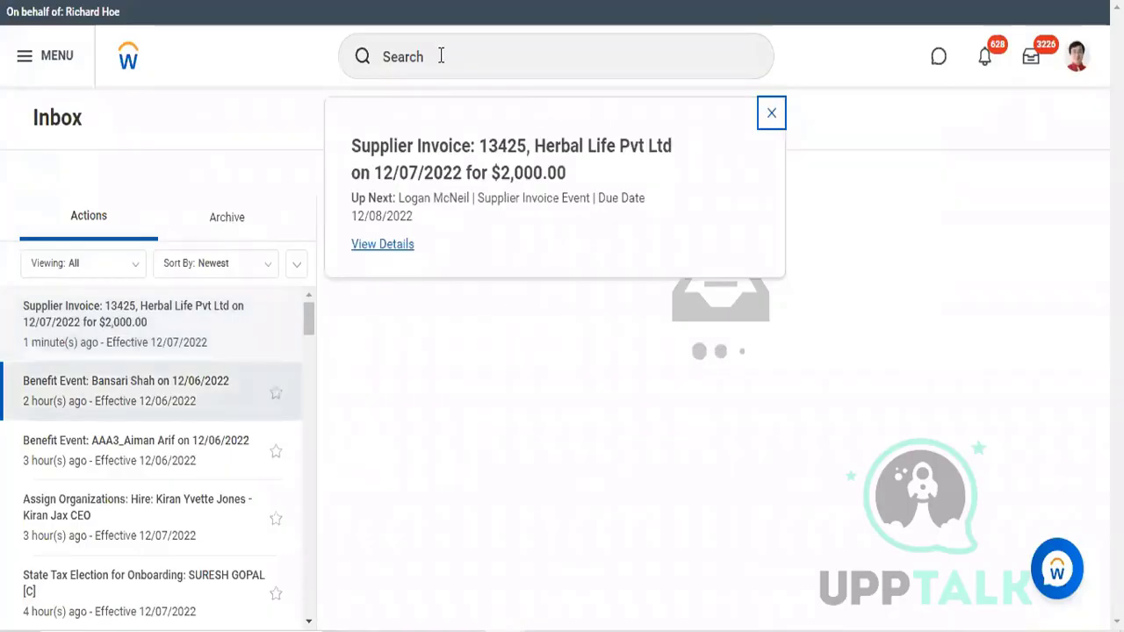
# Step: Start a proxy session as the invoice's original submitter and open that worker's inbox
pyautogui.click(441, 56)
pyautogui.write('start p')
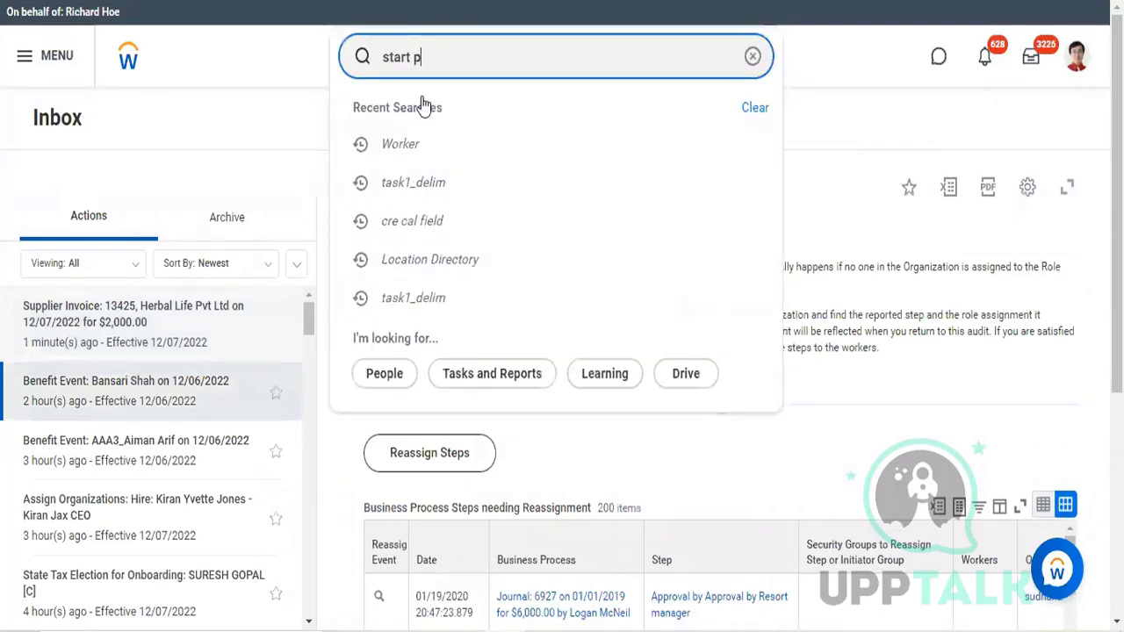
pyautogui.write('r')
pyautogui.click(414, 130)
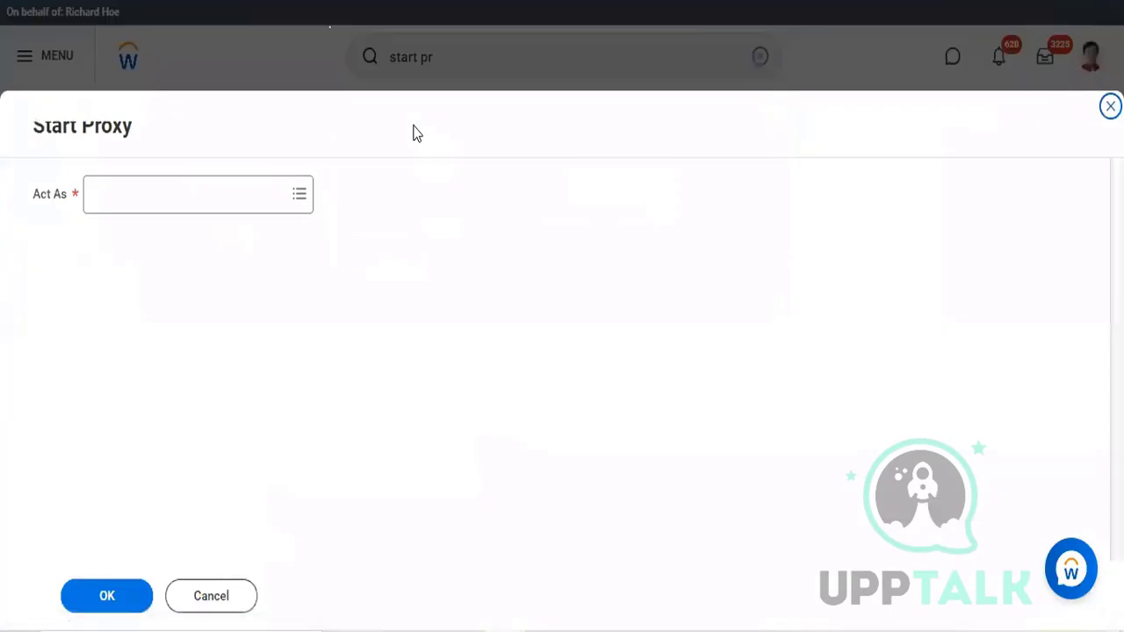
pyautogui.click(171, 208)
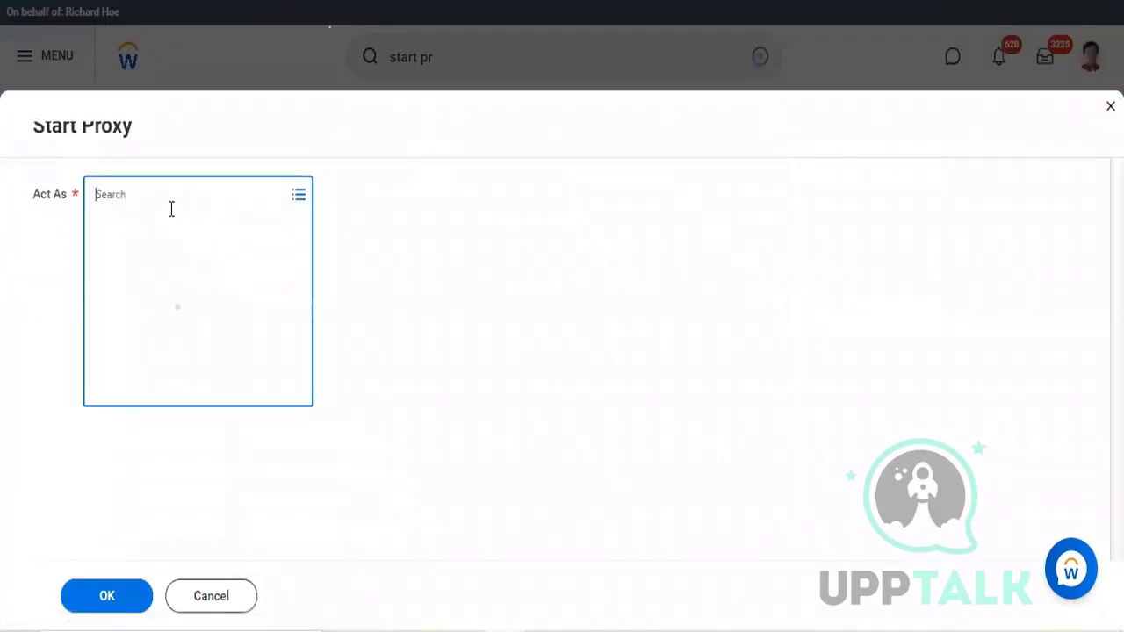
pyautogui.write('Imo')
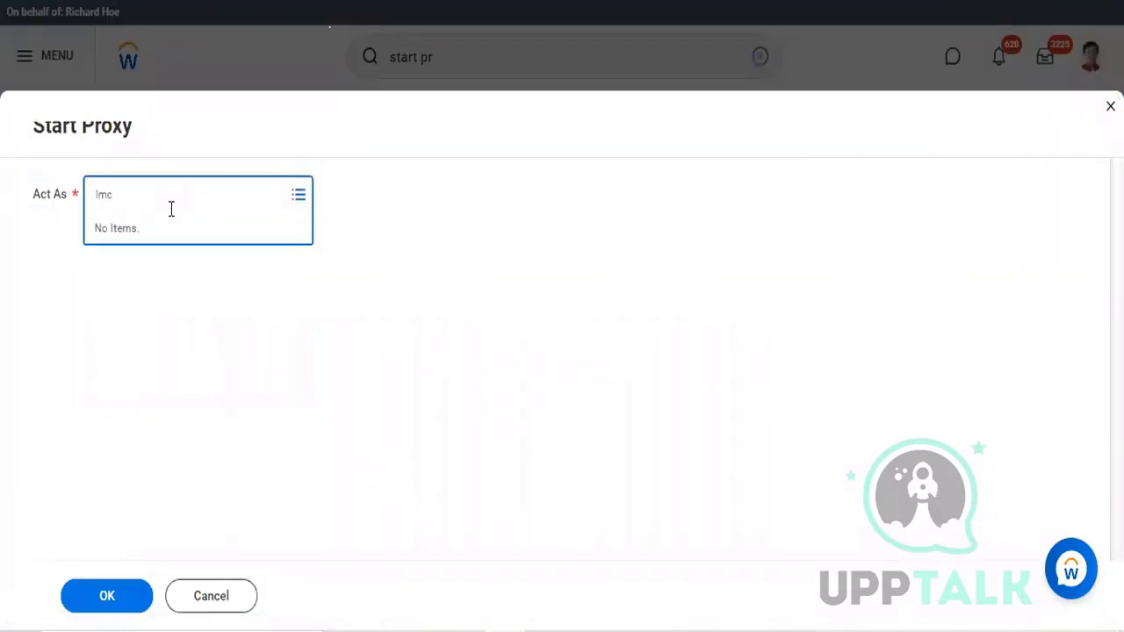
pyautogui.press('Return')
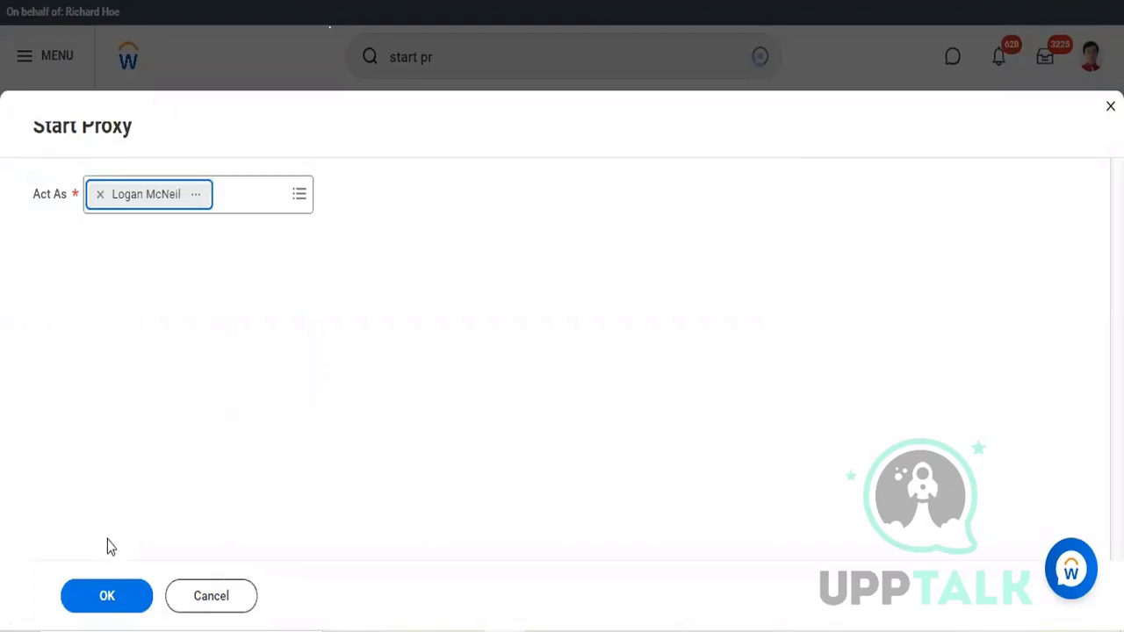
pyautogui.click(125, 597)
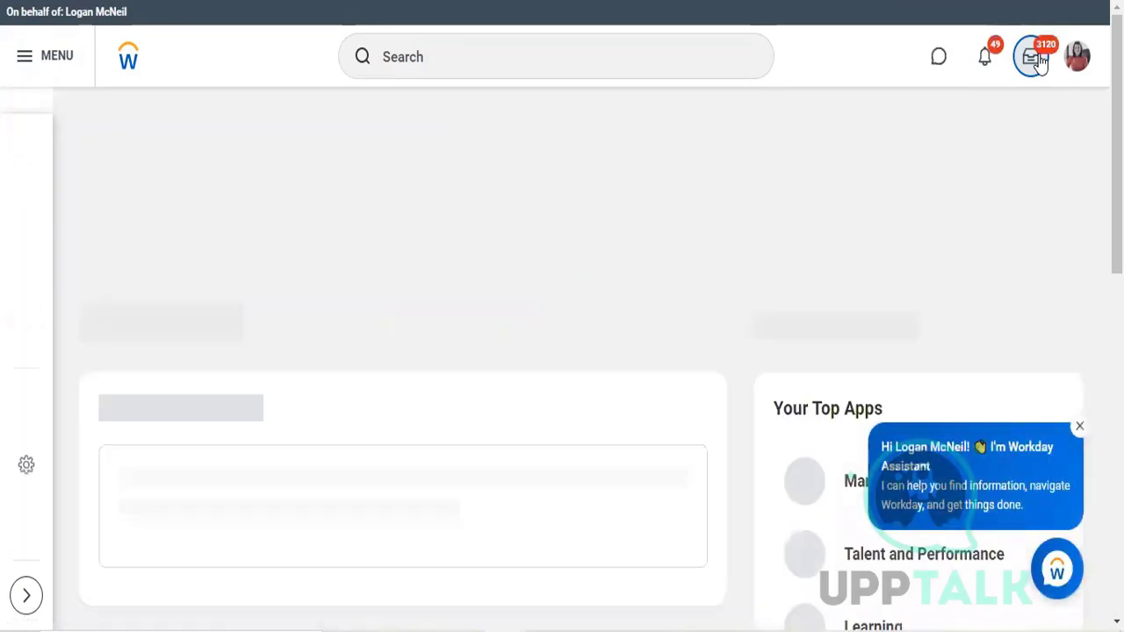
pyautogui.click(1036, 60)
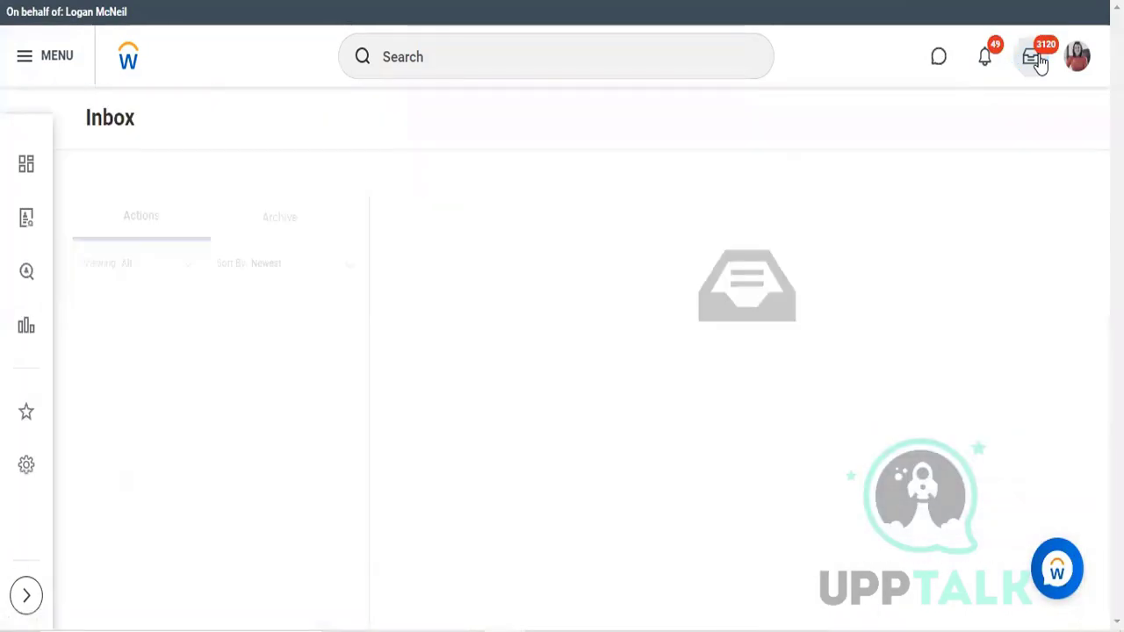
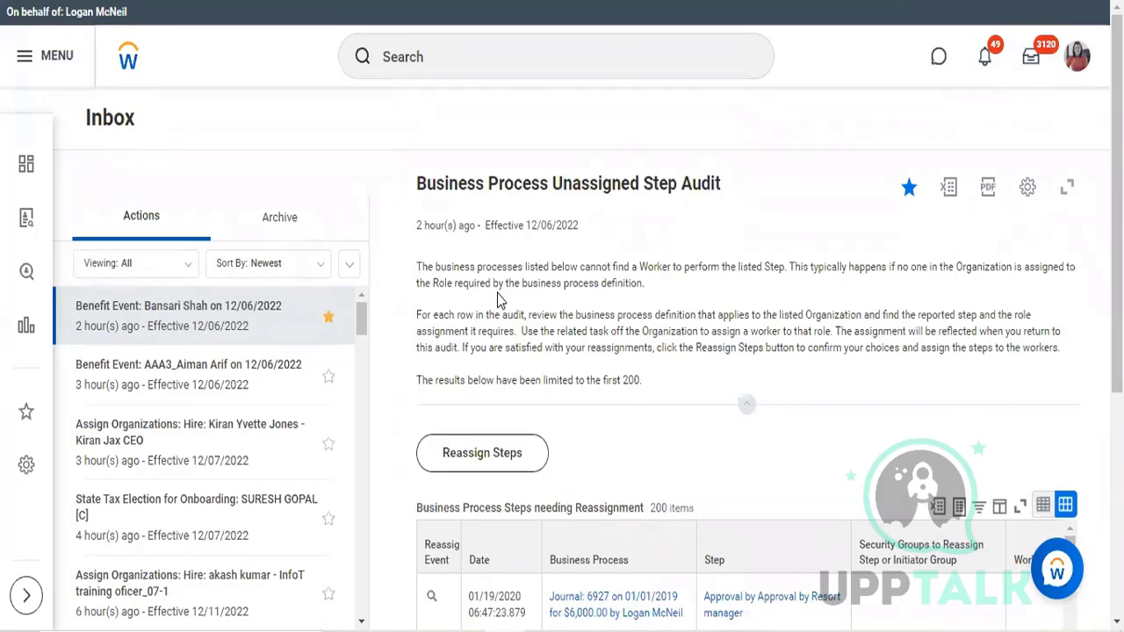
# Step: Search for and open the Find Supplier Invoices report
pyautogui.click(523, 55)
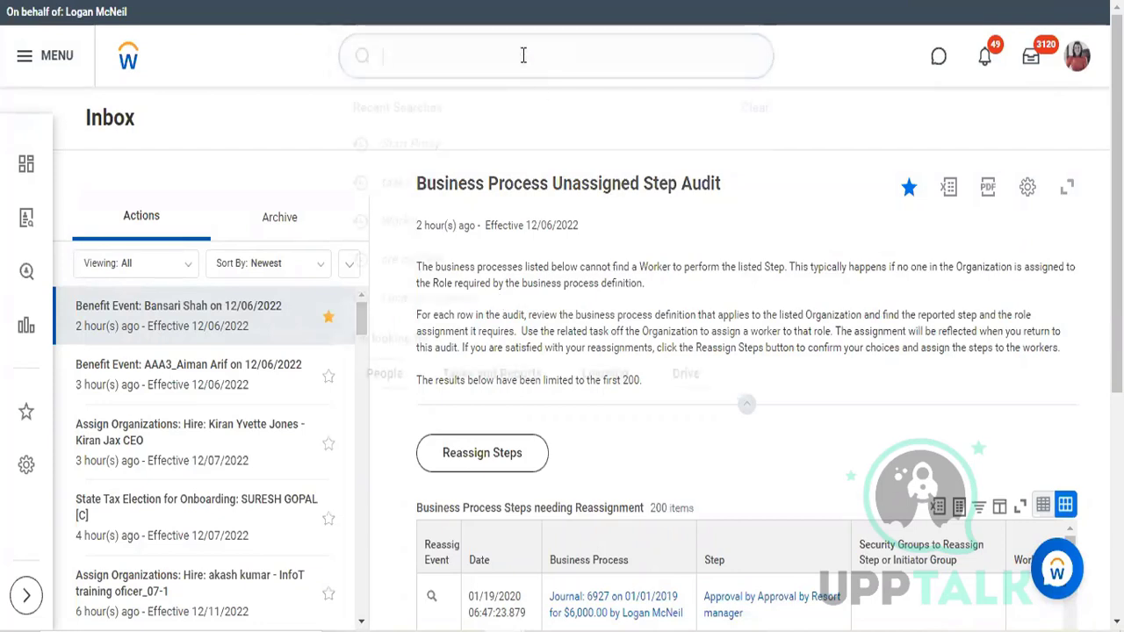
pyautogui.write('find')
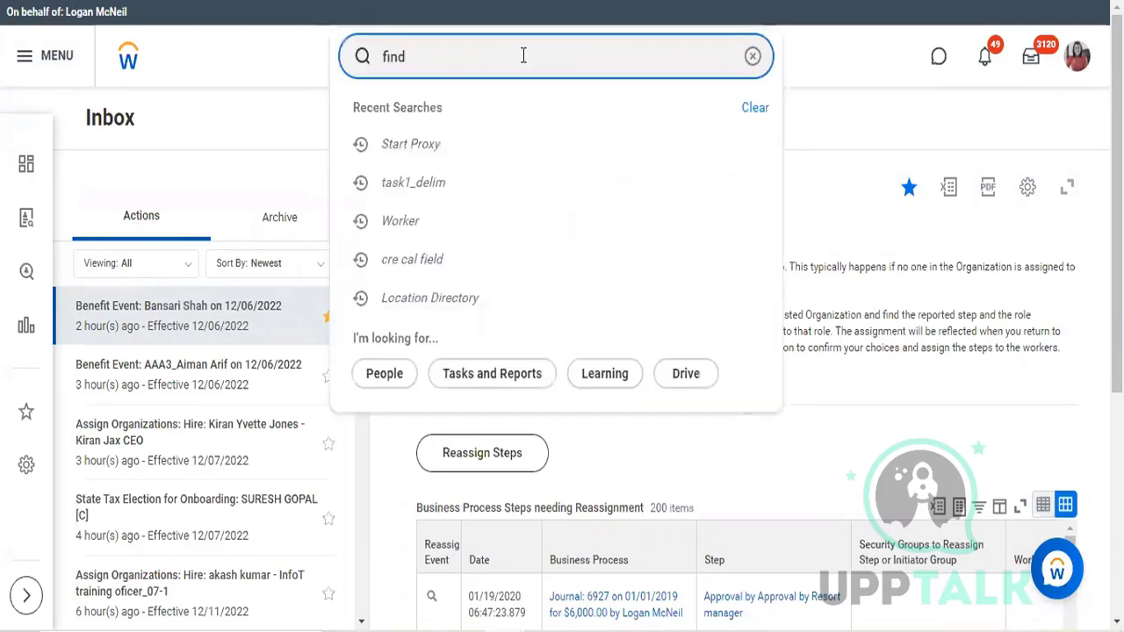
pyautogui.write(' sup')
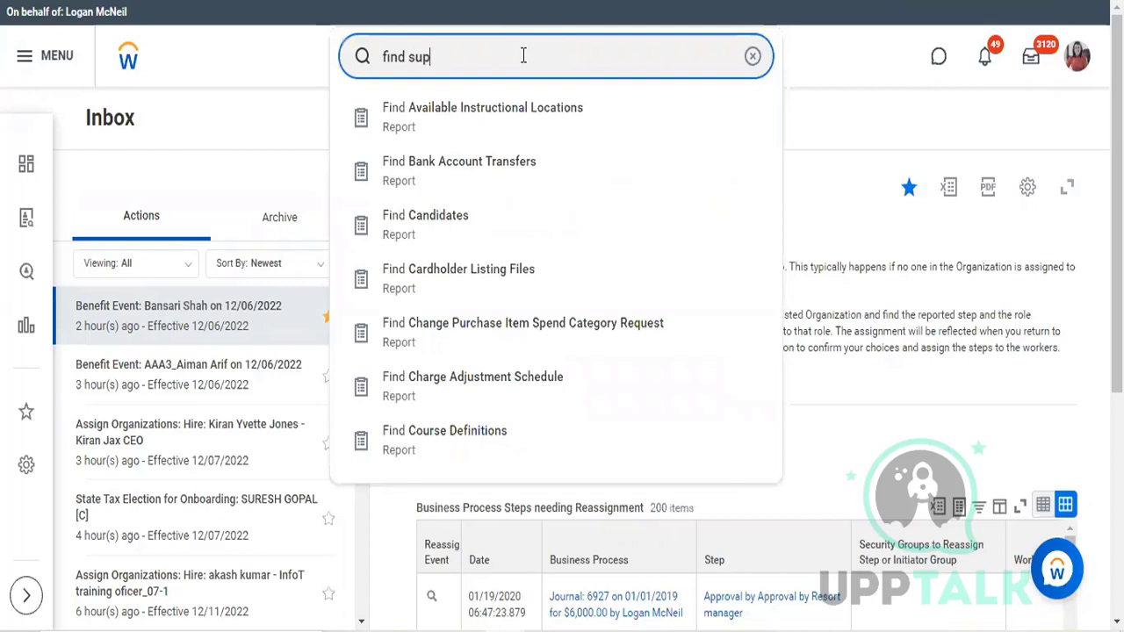
pyautogui.write('plier')
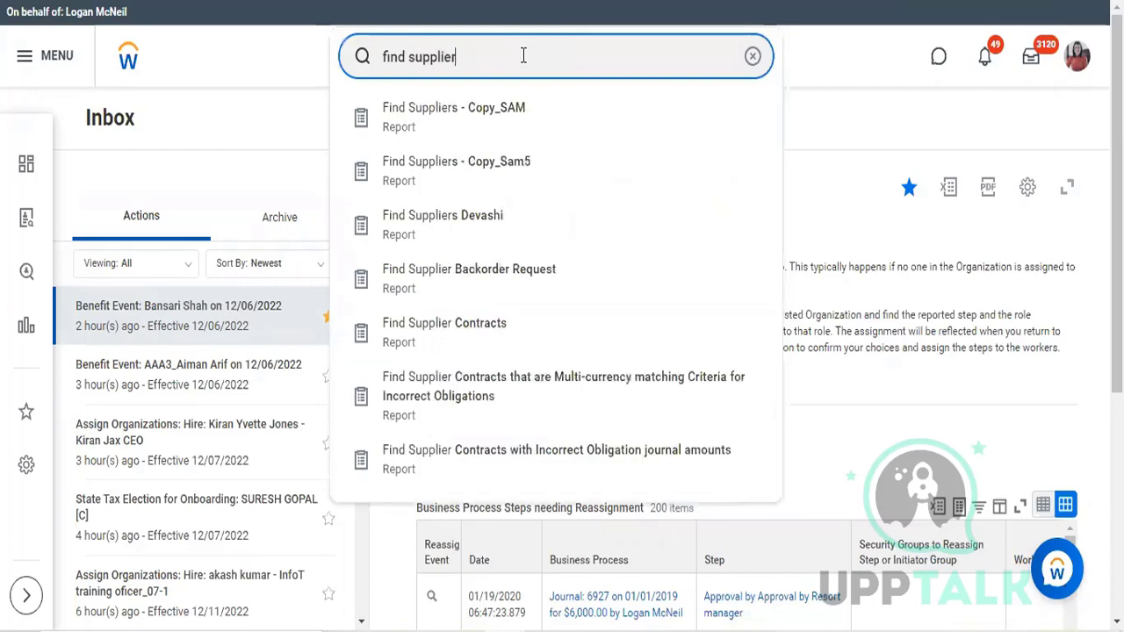
pyautogui.write(' inv')
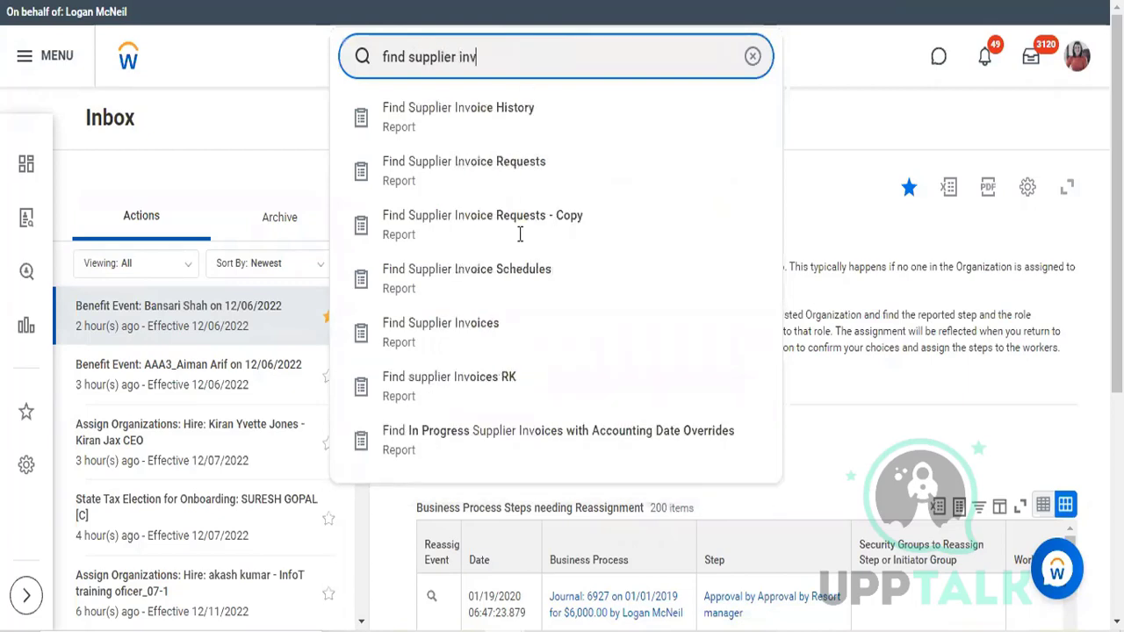
pyautogui.click(418, 328)
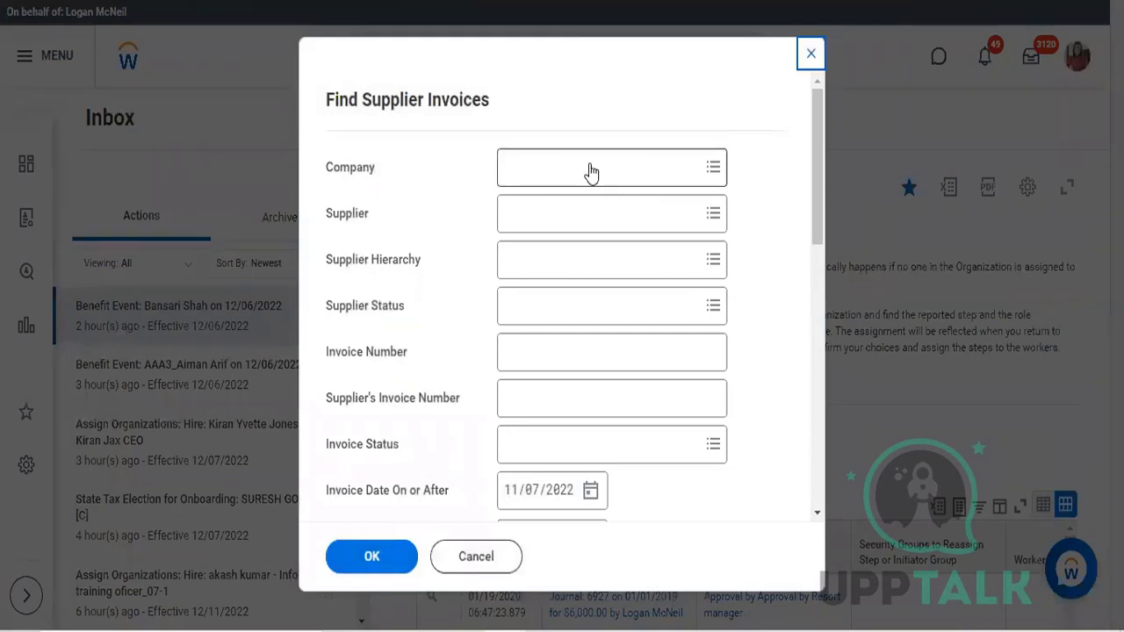
# Step: Run the supplier invoice search for company TFC Tesla Flying Cars and supplier Herbal Life Pvt Ltd
pyautogui.click(589, 163)
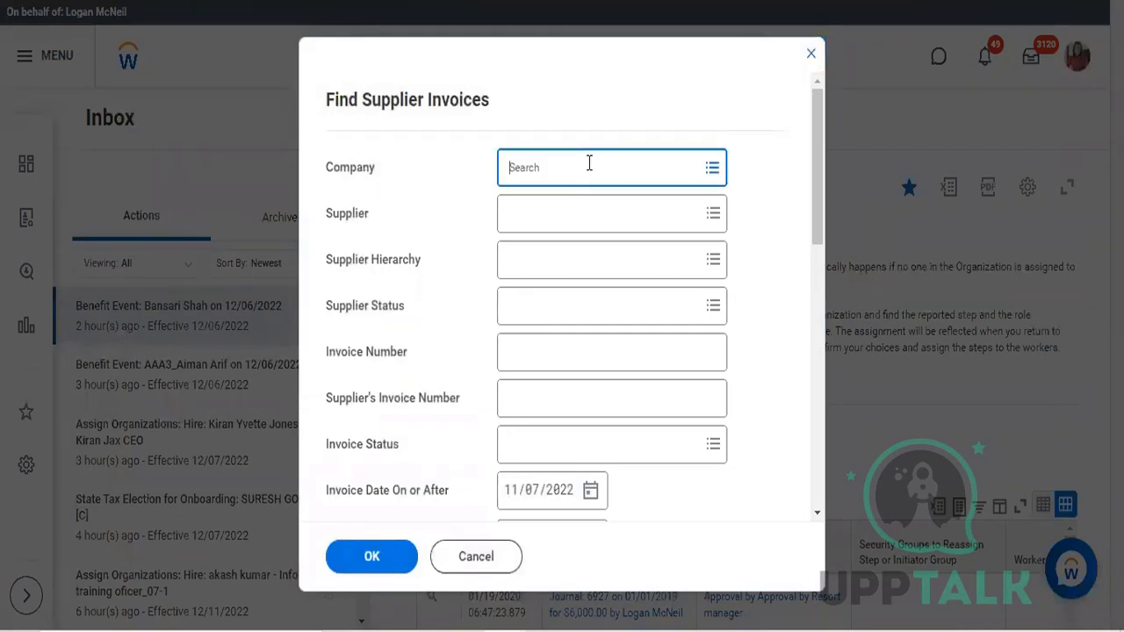
pyautogui.write('tfc')
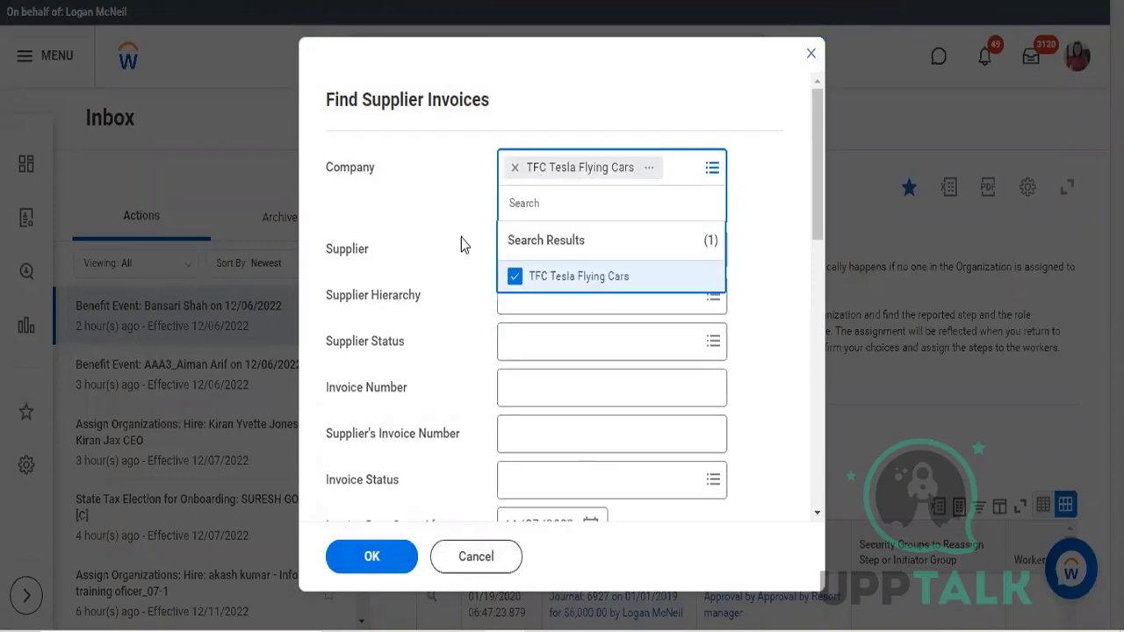
pyautogui.click(522, 214)
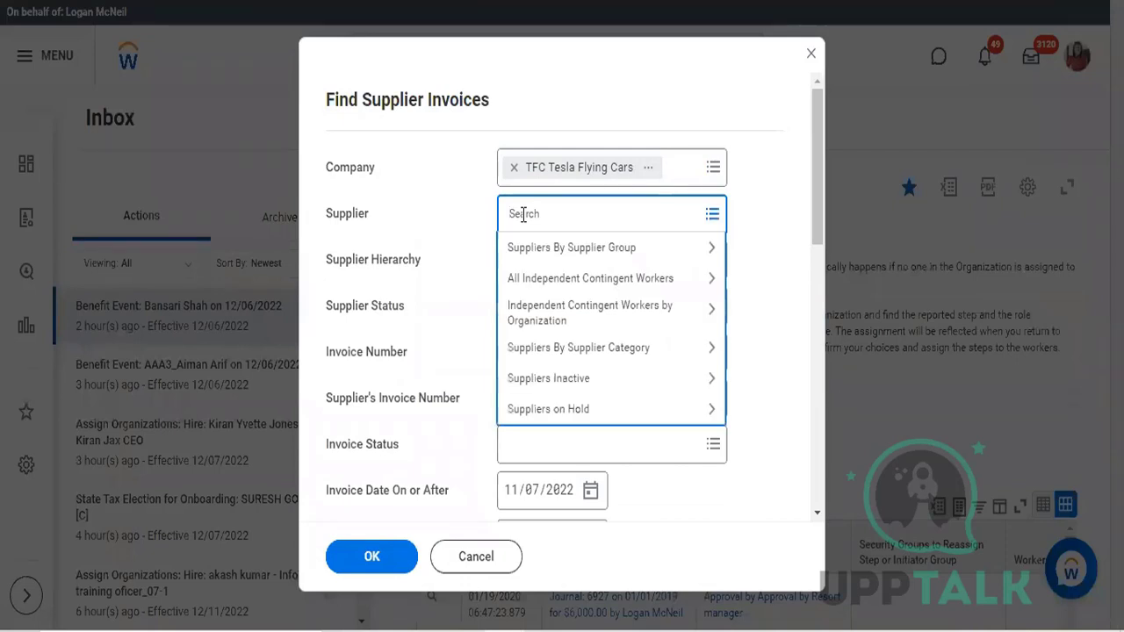
pyautogui.write('herbal')
pyautogui.press('Return')
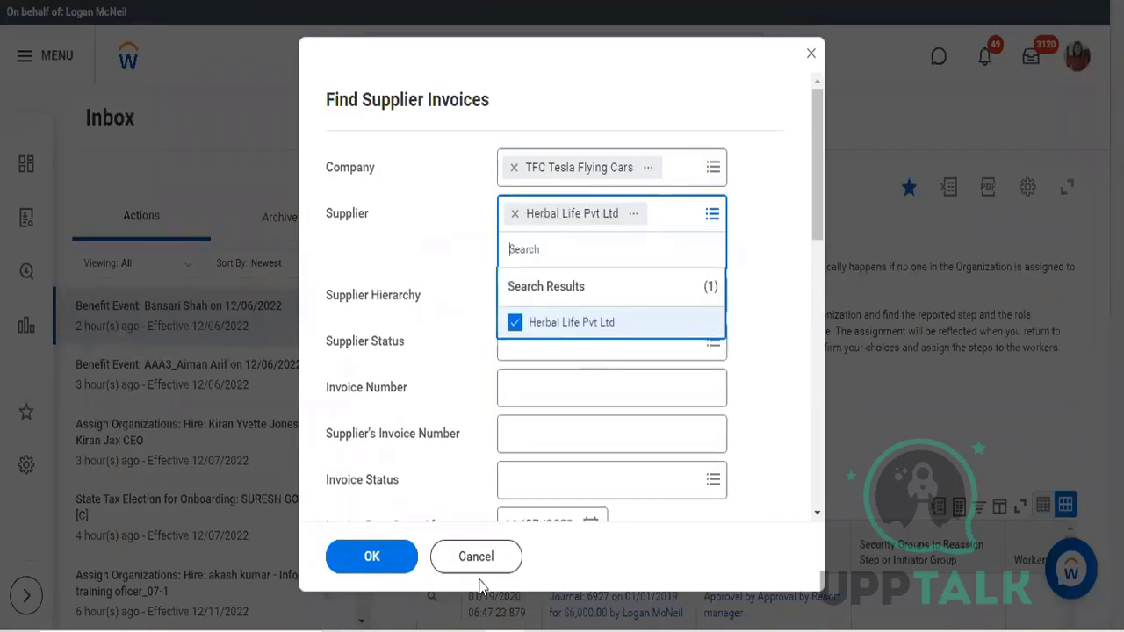
pyautogui.click(374, 556)
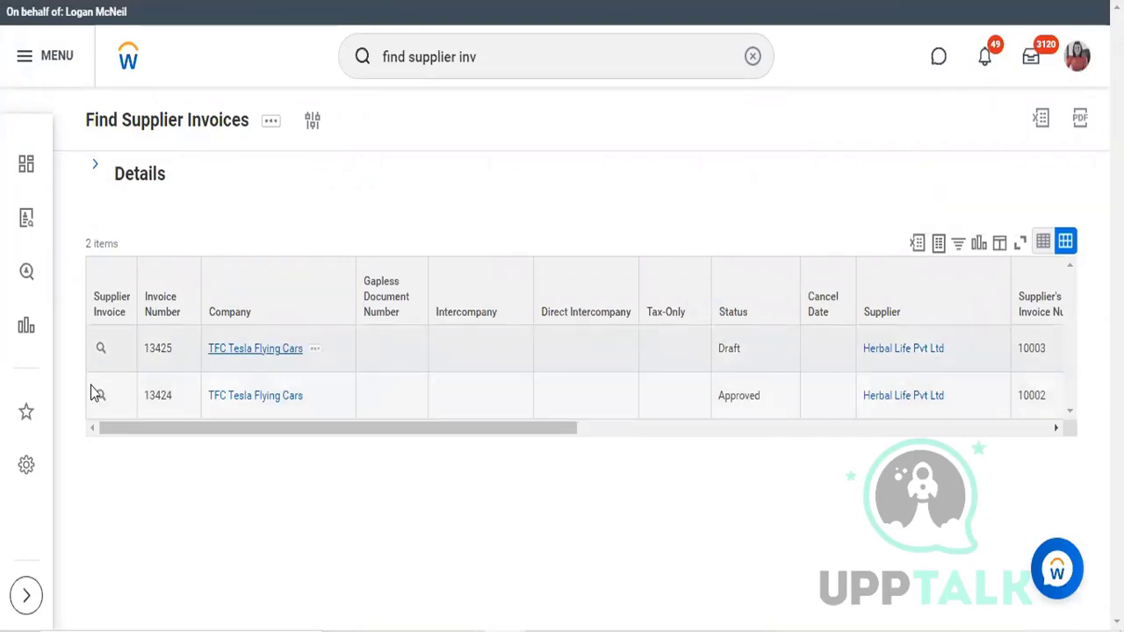
# Step: Open the draft Herbal Life Pvt Ltd invoice from the results and view its process history
pyautogui.click(102, 349)
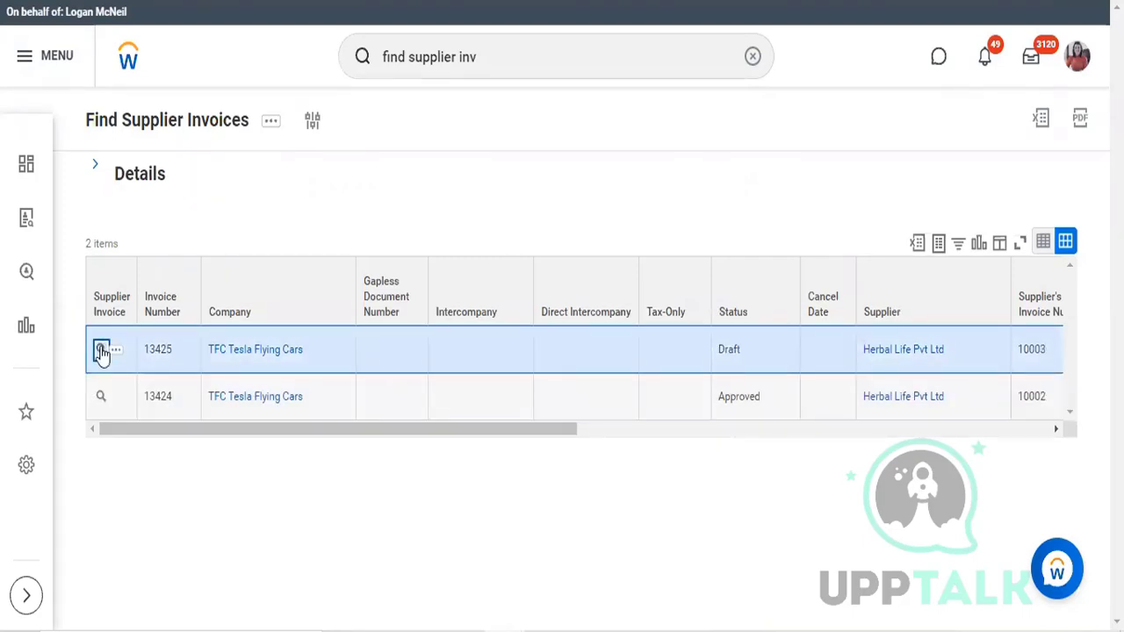
pyautogui.click(102, 350)
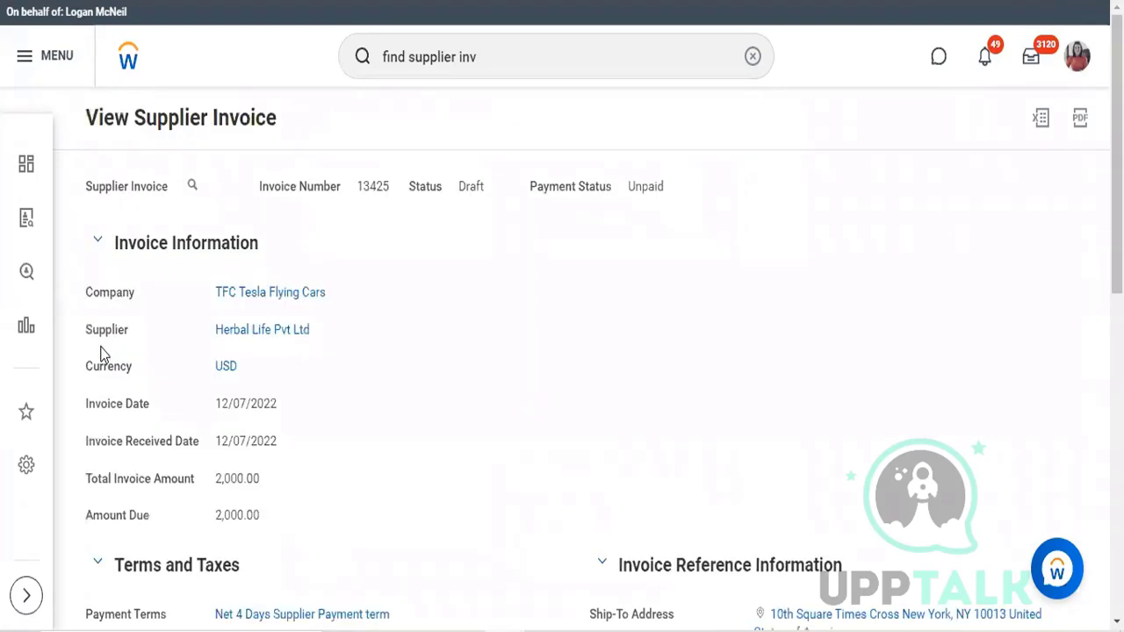
pyautogui.scroll(-5, 100, 354)
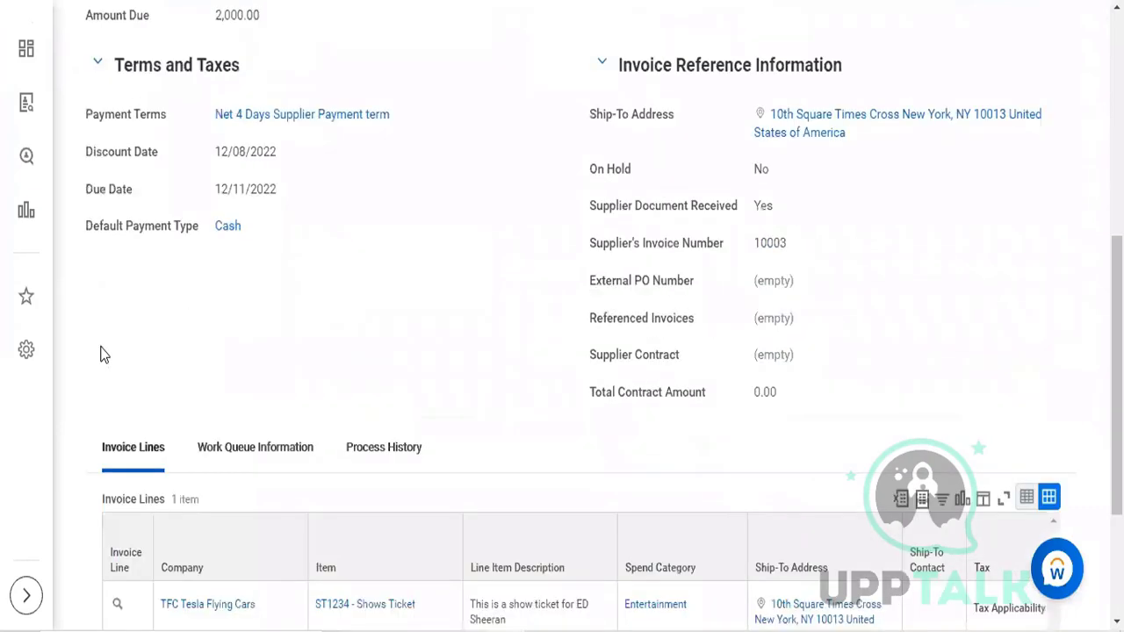
pyautogui.scroll(-2, 100, 354)
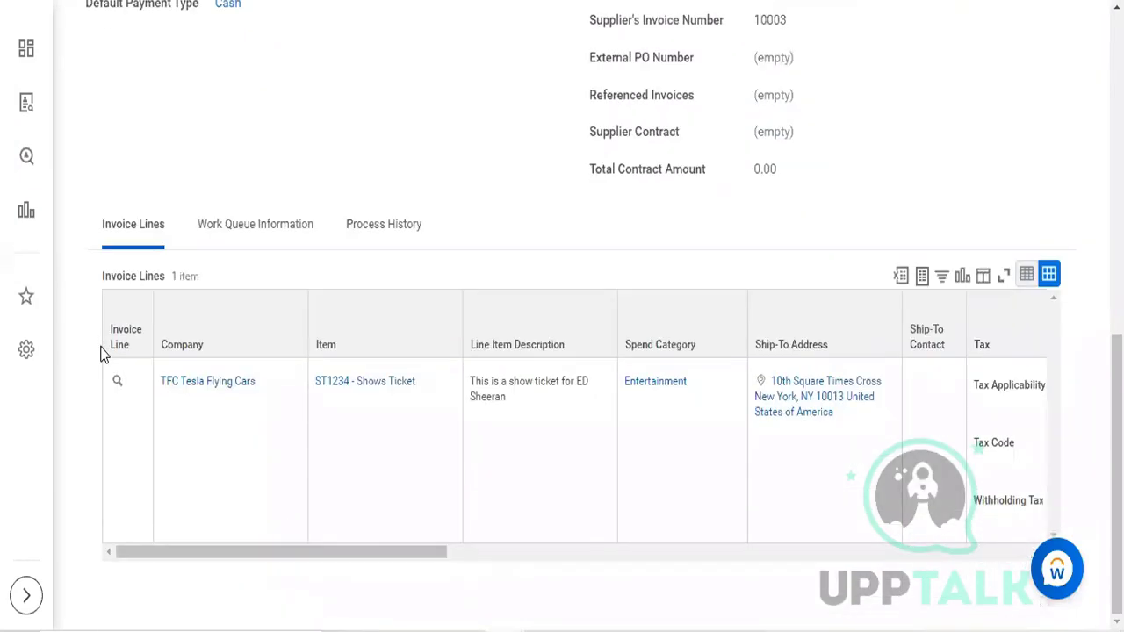
pyautogui.scroll(1, 100, 354)
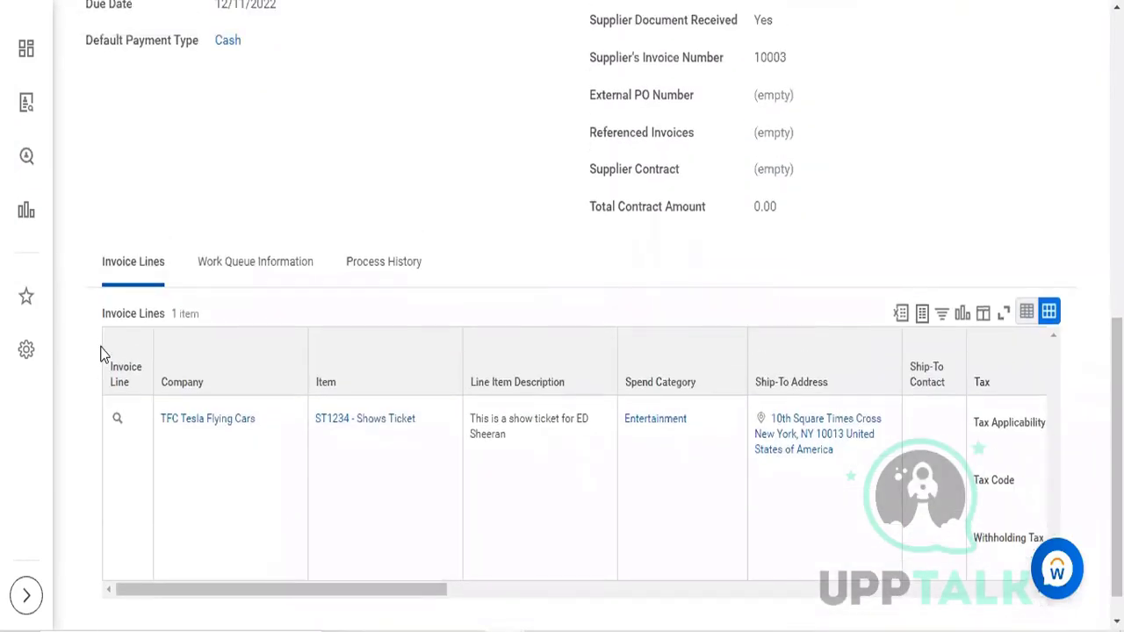
pyautogui.scroll(-1, 100, 353)
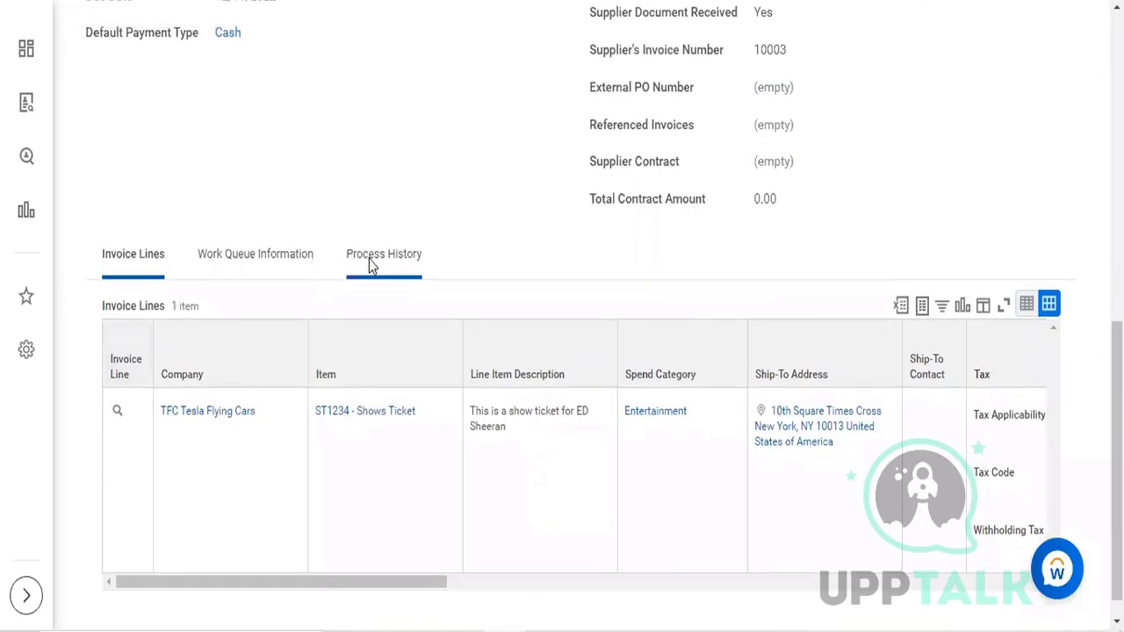
pyautogui.click(369, 259)
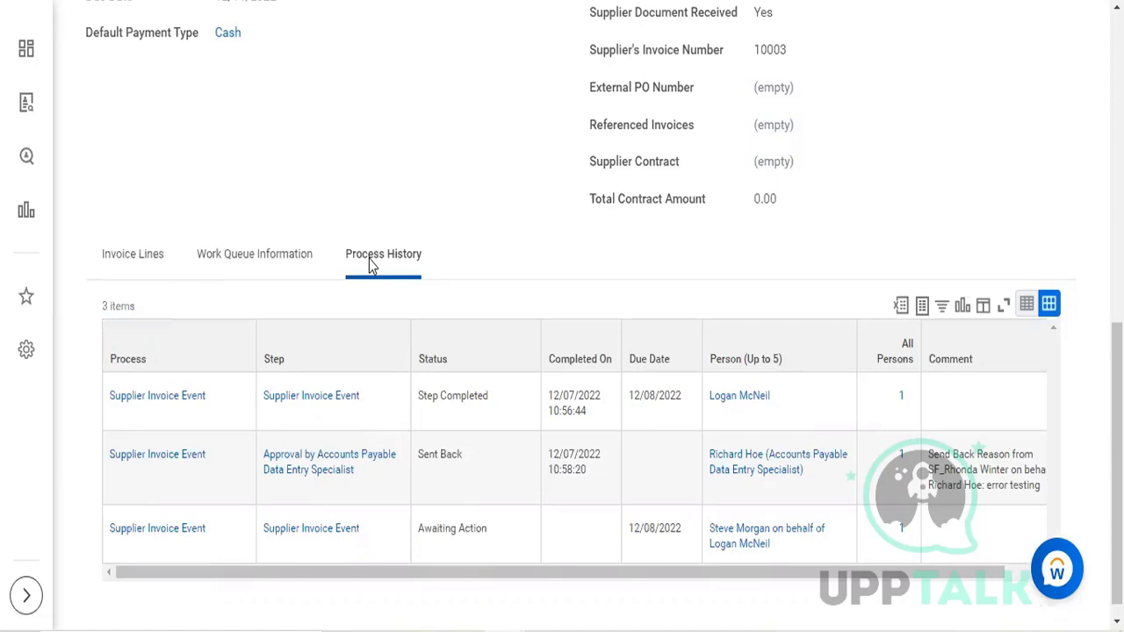
# Step: Open the draft Herbal Life Pvt Ltd supplier invoice for editing
pyautogui.scroll(7, 369, 262)
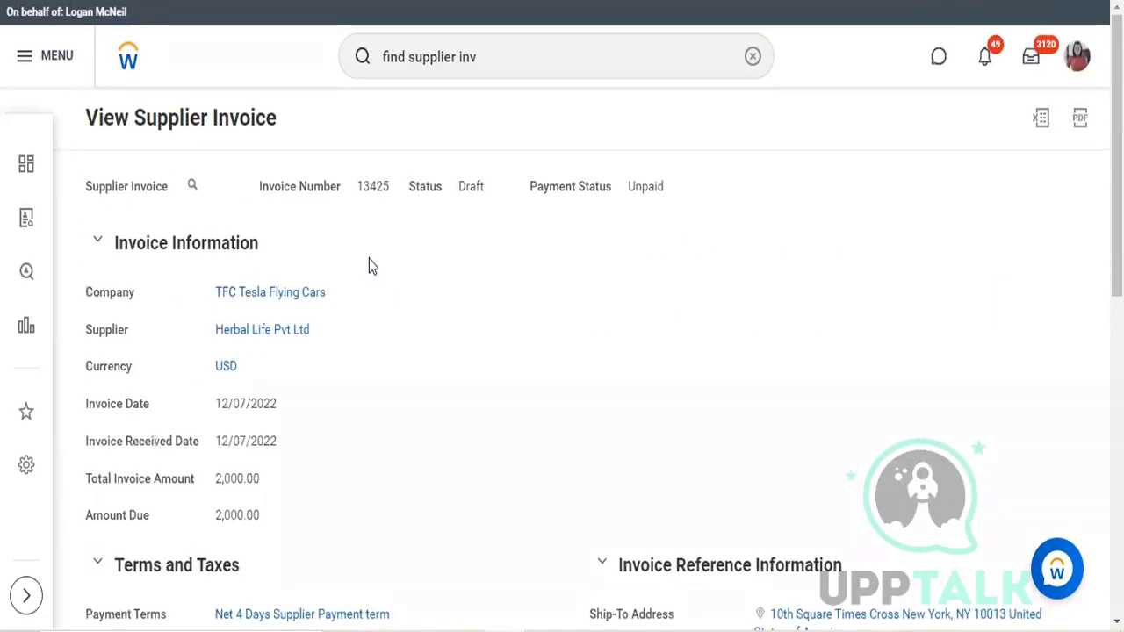
pyautogui.moveTo(194, 186)
pyautogui.click(204, 187)
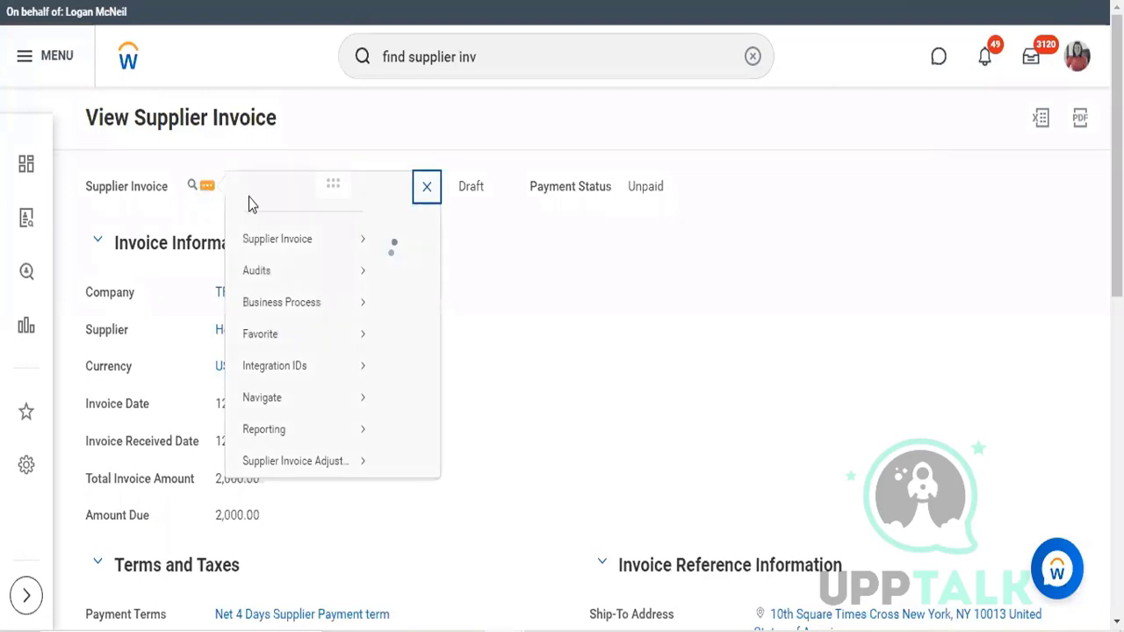
pyautogui.moveTo(272, 308)
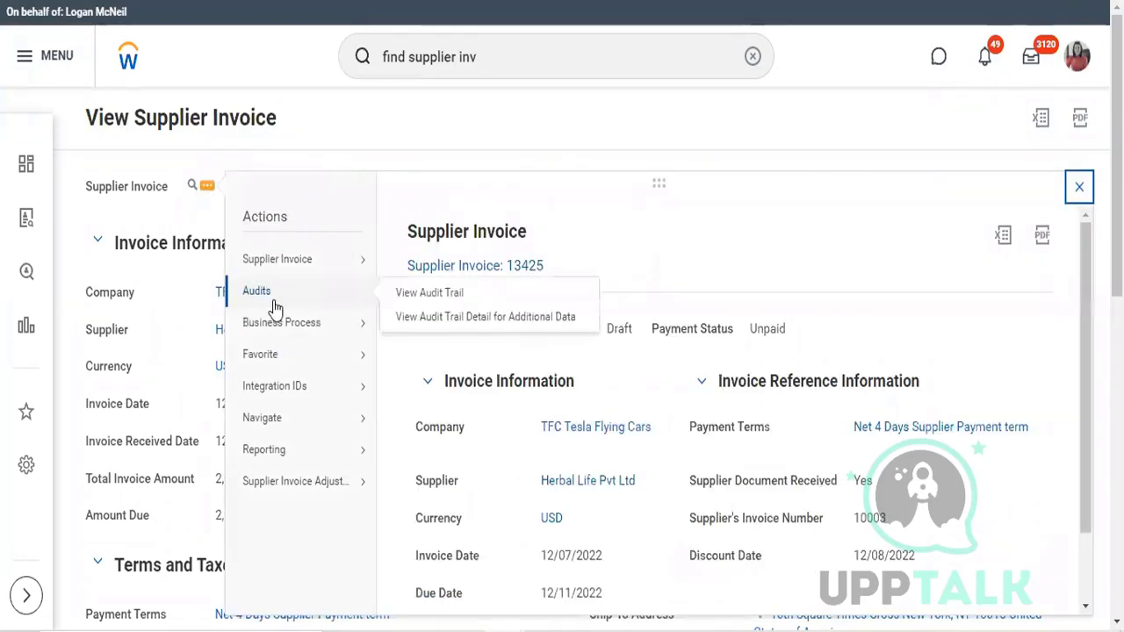
pyautogui.moveTo(286, 264)
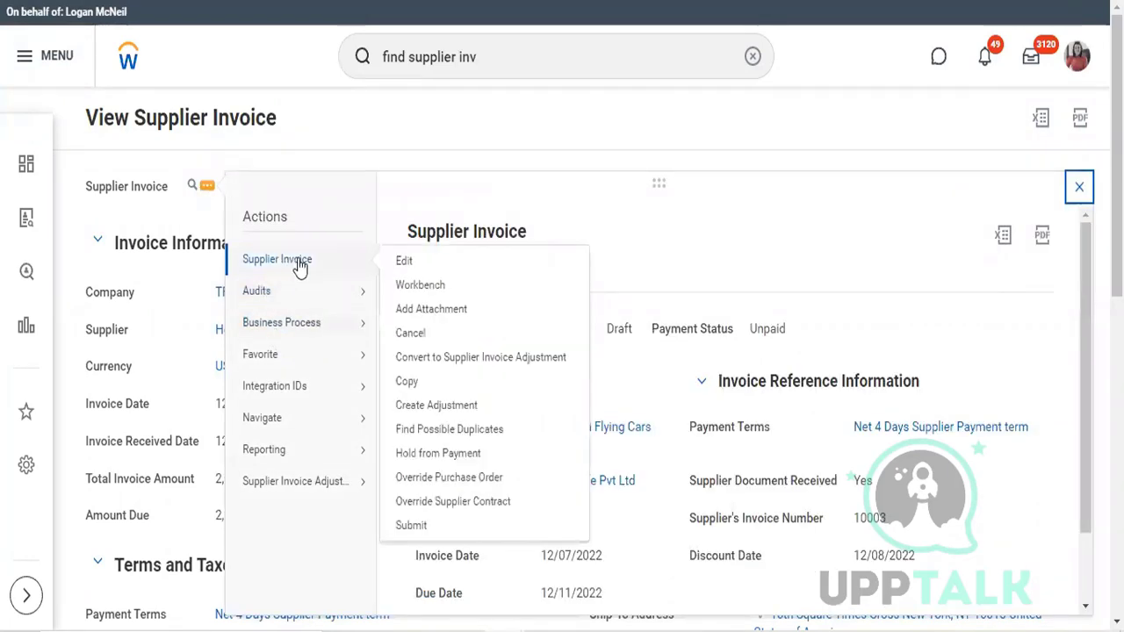
pyautogui.click(415, 263)
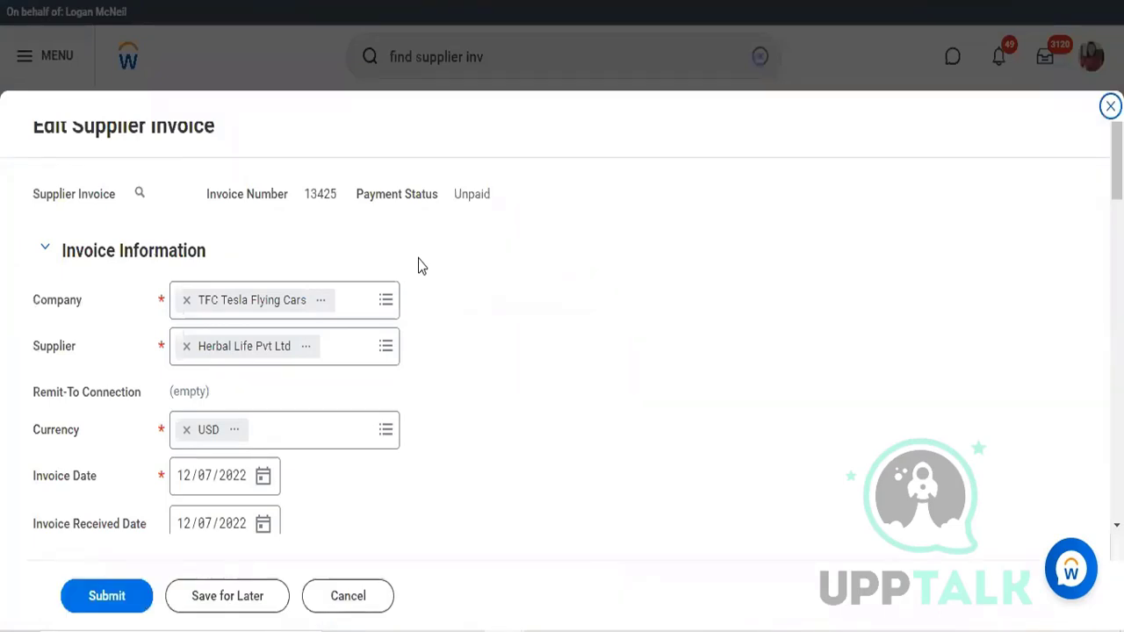
pyautogui.scroll(-3, 419, 265)
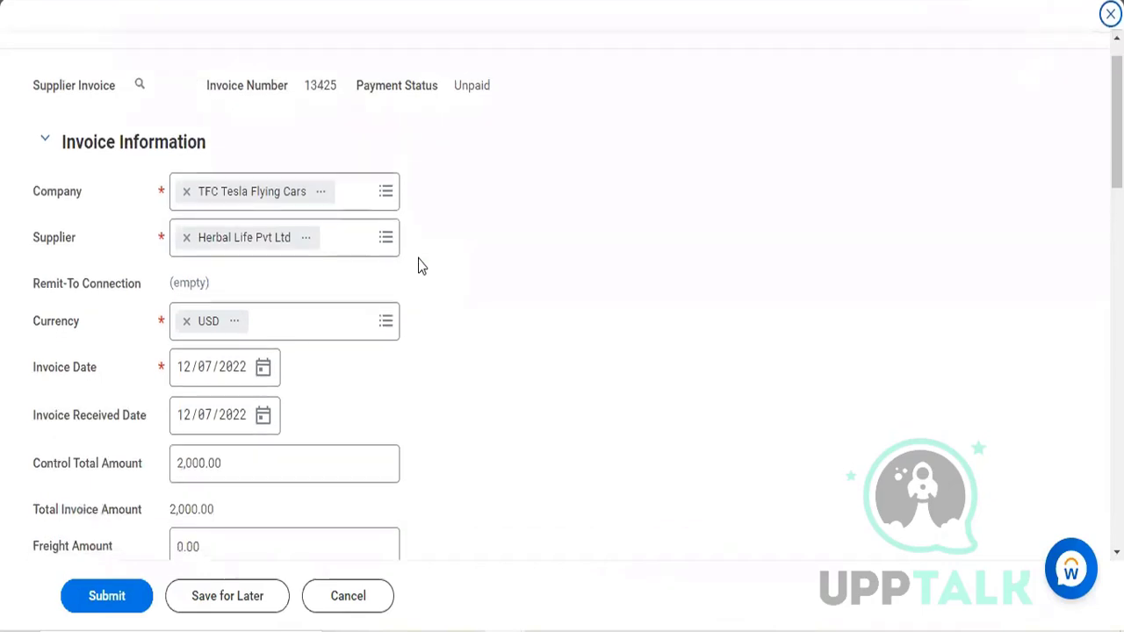
pyautogui.scroll(-2, 418, 265)
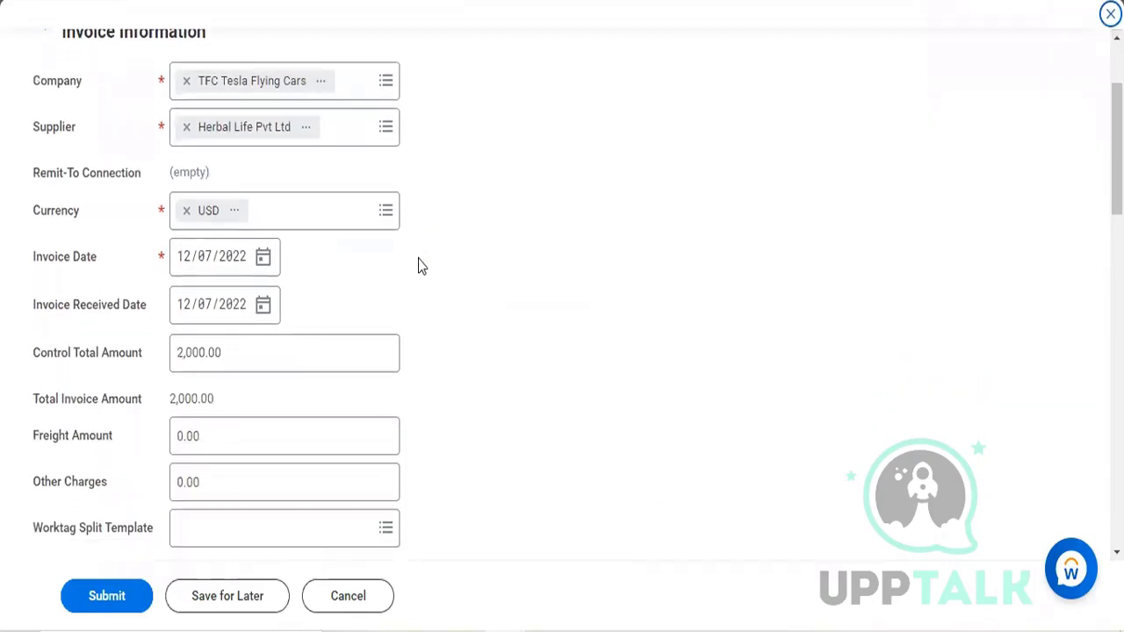
pyautogui.click(172, 368)
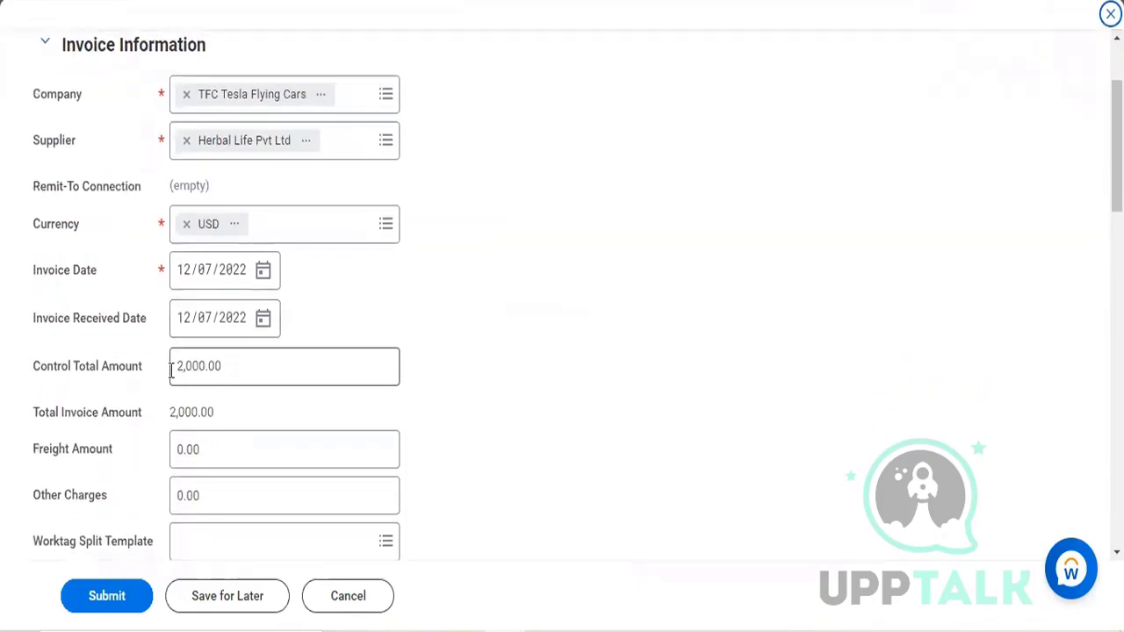
pyautogui.press('End')
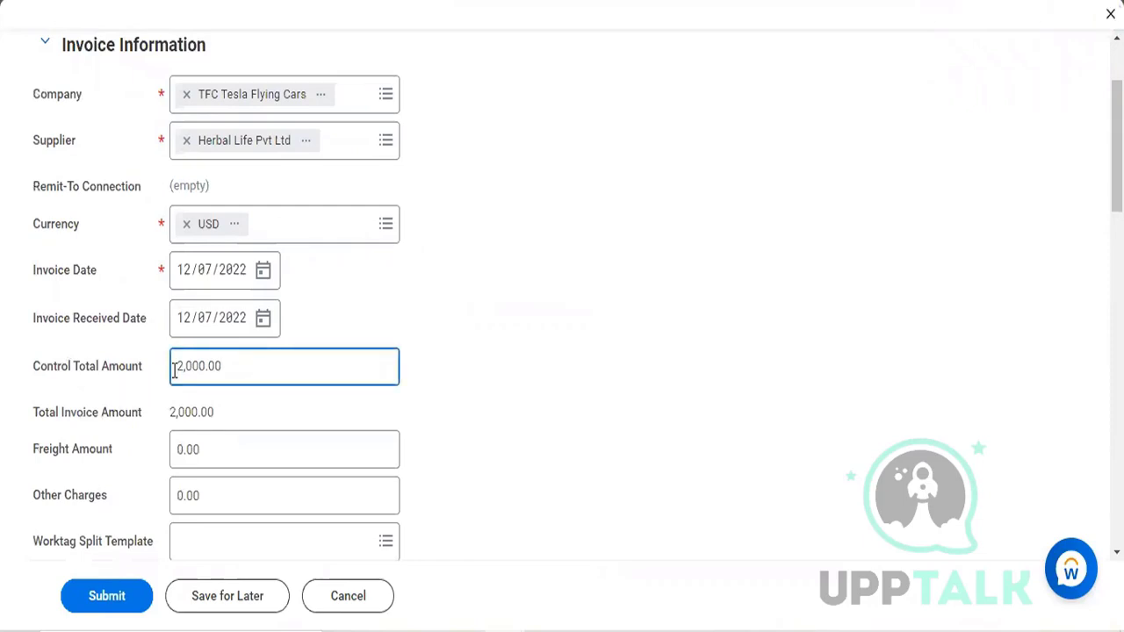
pyautogui.write('1')
pyautogui.click(526, 487)
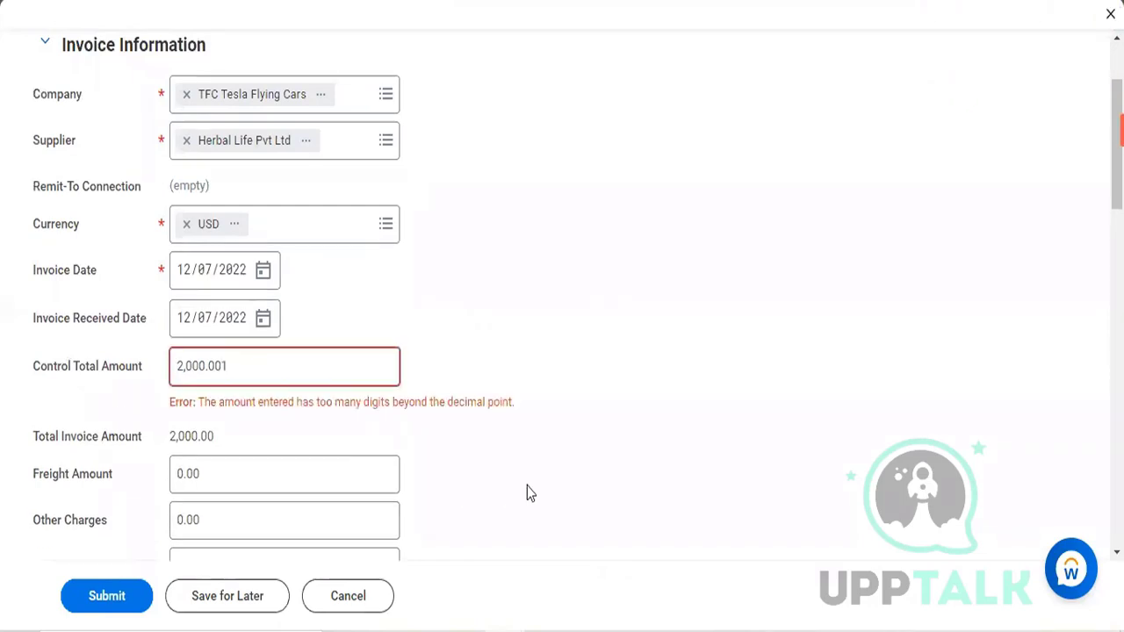
# Step: Set the invoice's Control Total Amount to 1,100.00
pyautogui.click(178, 364)
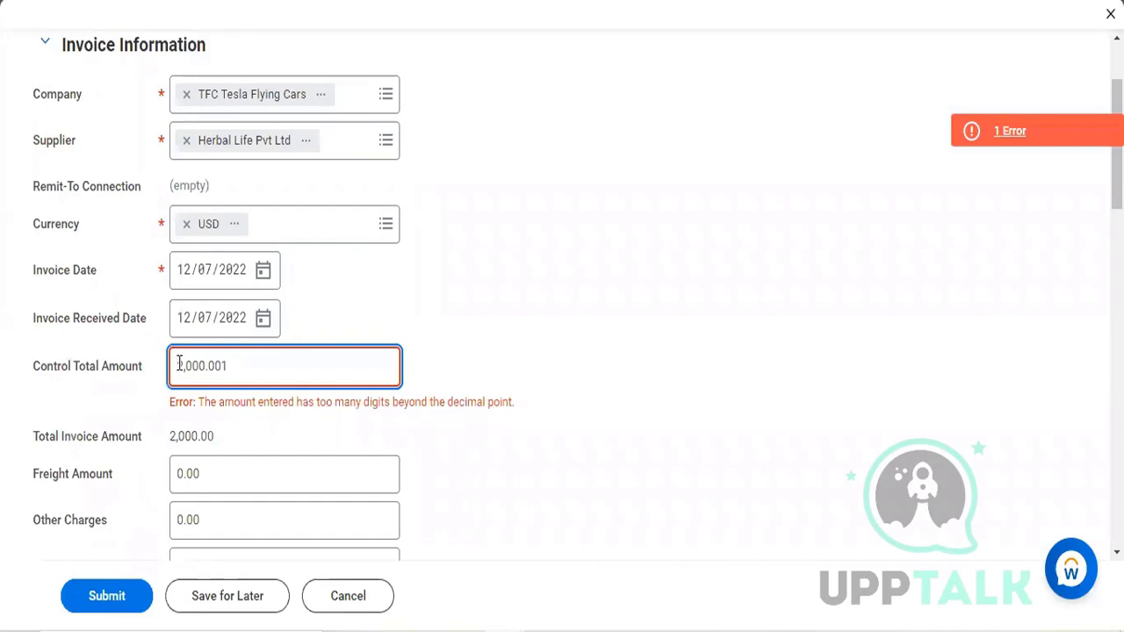
pyautogui.doubleClick(178, 364)
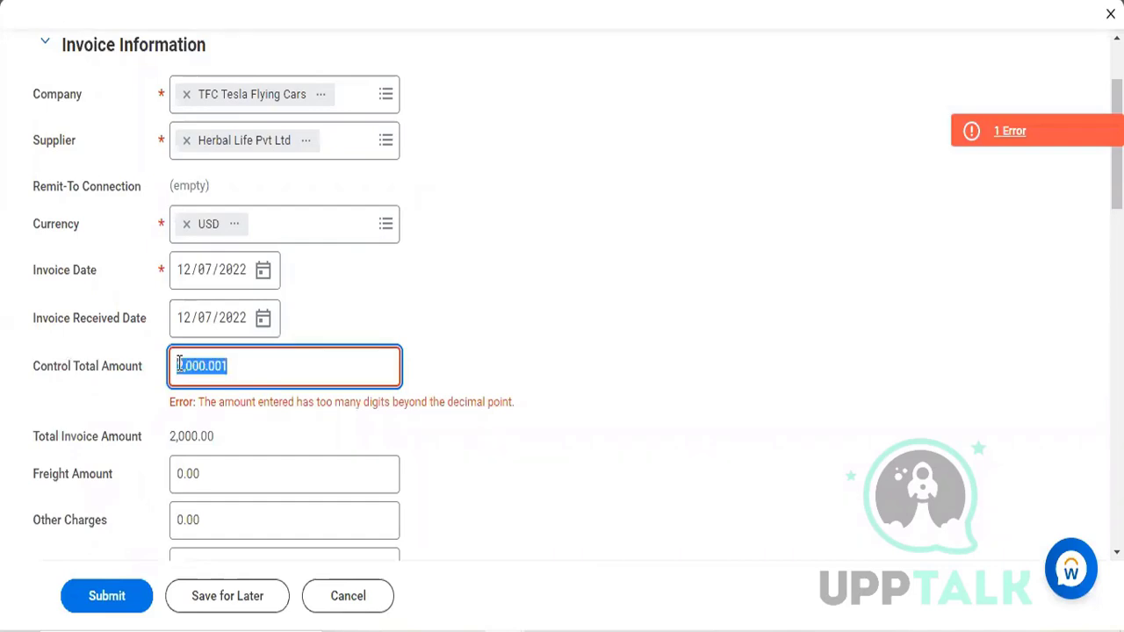
pyautogui.write('1100')
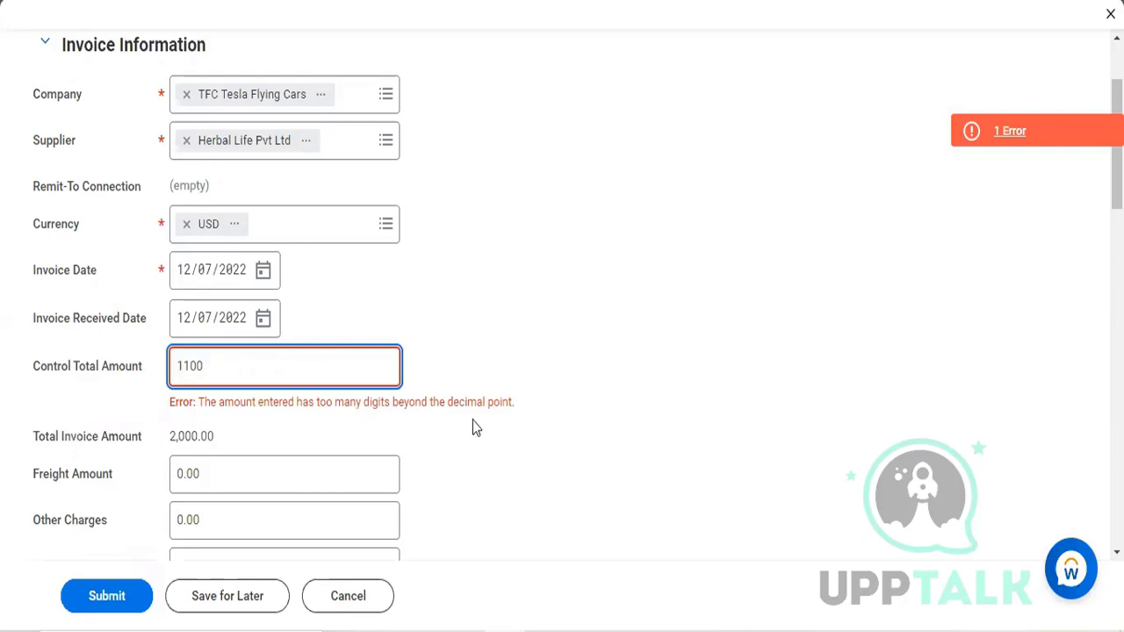
pyautogui.click(509, 458)
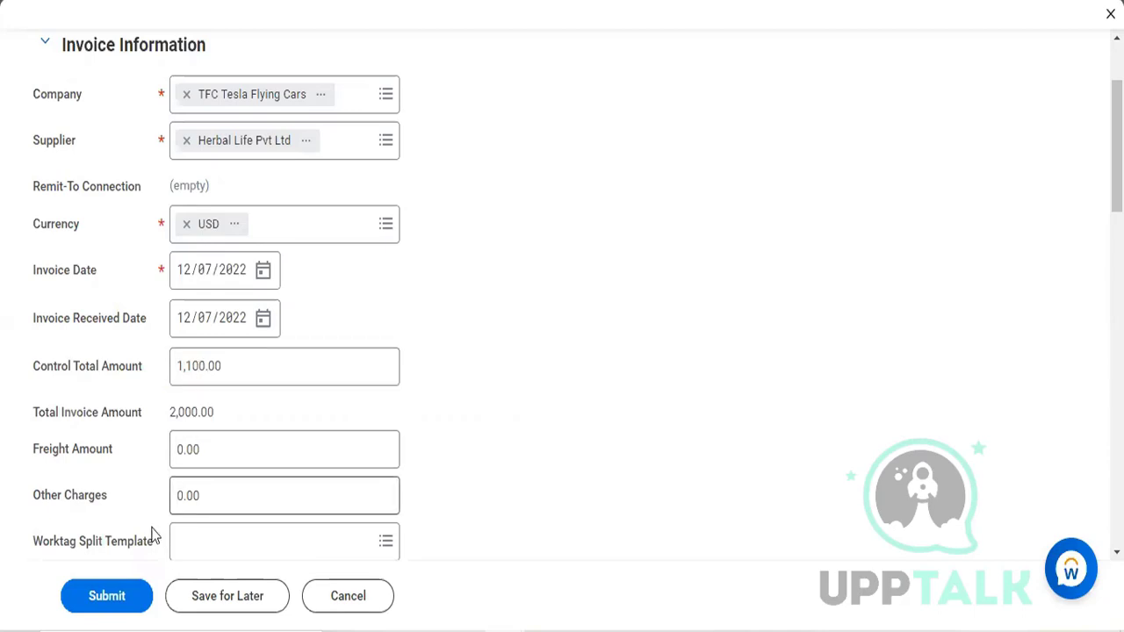
# Step: Set the Shows Ticket invoice line's Unit Cost to 1,100.00 and submit the corrected supplier invoice
pyautogui.scroll(-1, 154, 504)
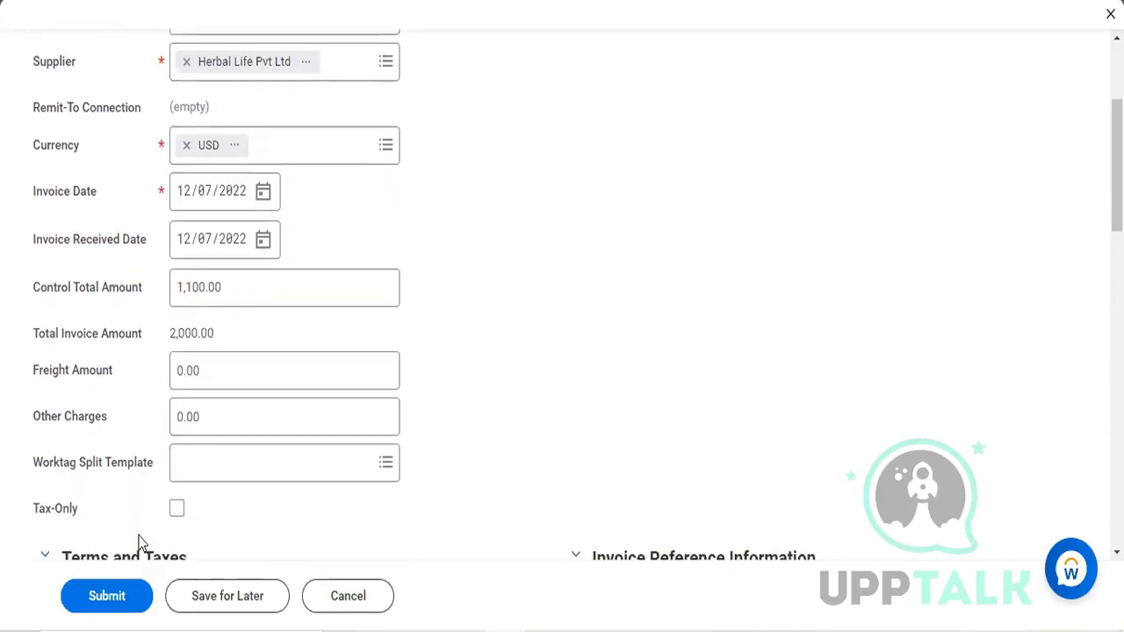
pyautogui.scroll(-2, 138, 537)
pyautogui.scroll(-1, 138, 542)
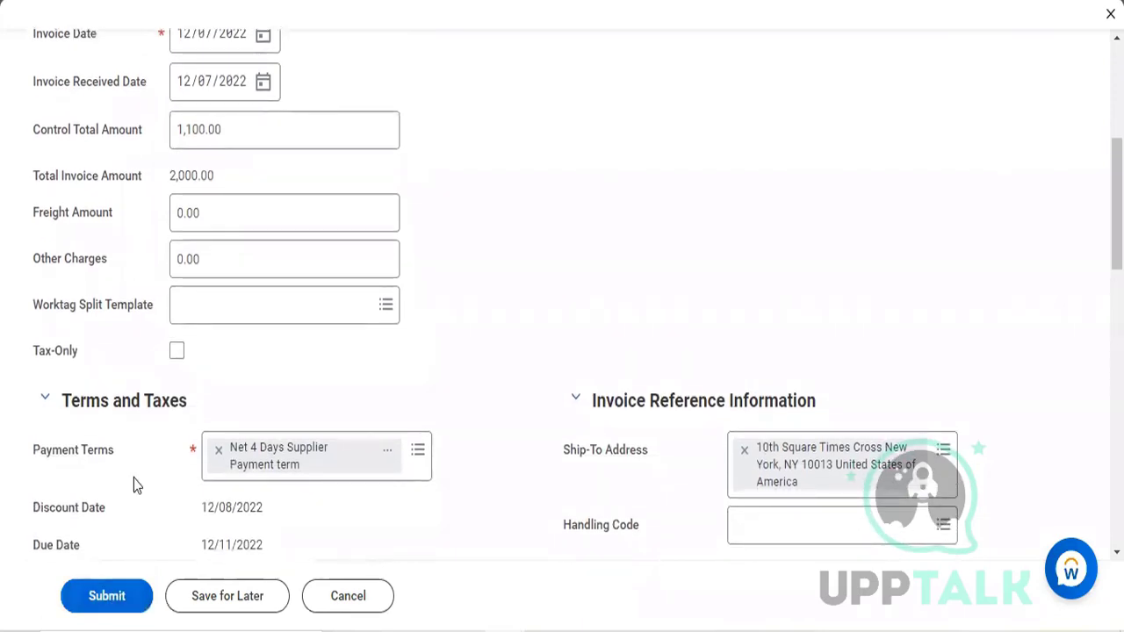
pyautogui.scroll(-5, 134, 482)
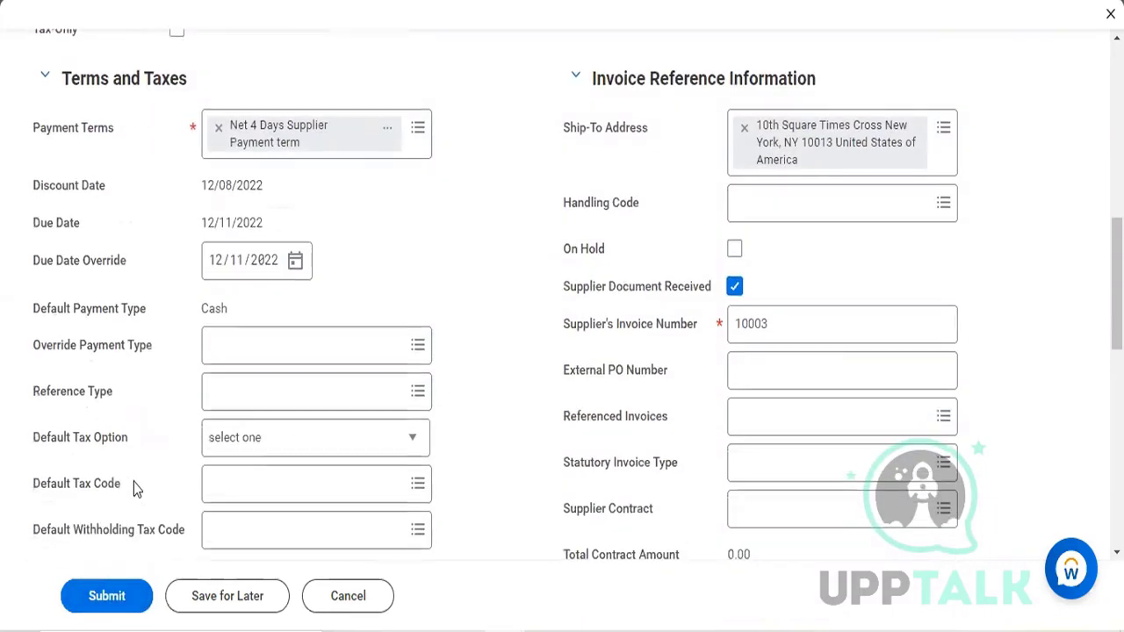
pyautogui.scroll(-1, 133, 489)
pyautogui.scroll(4, 133, 488)
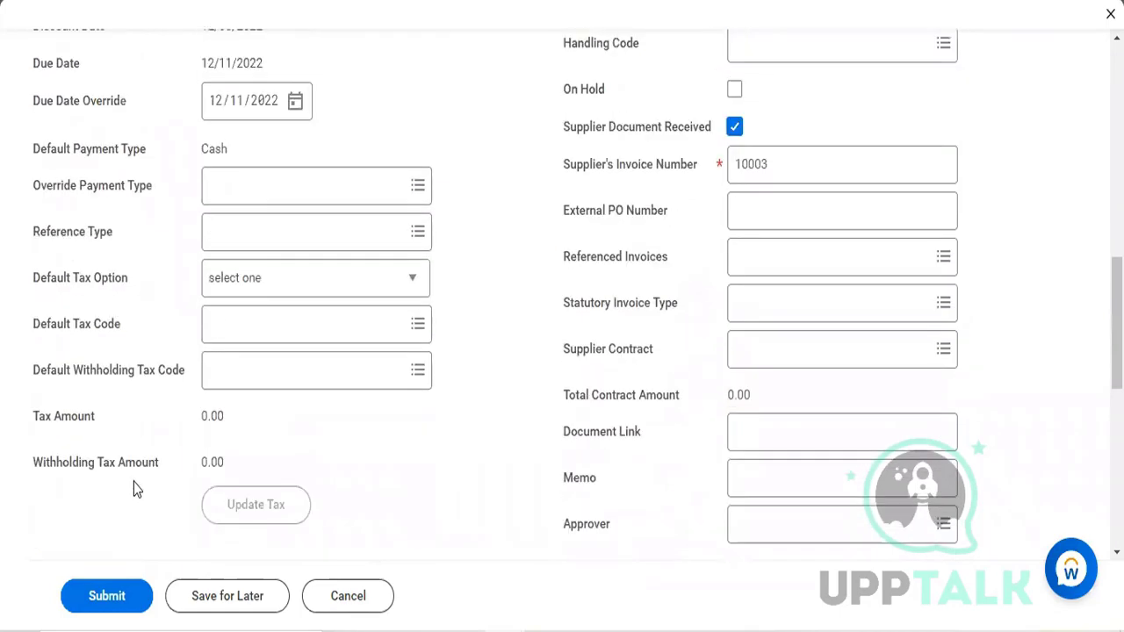
pyautogui.scroll(4, 133, 488)
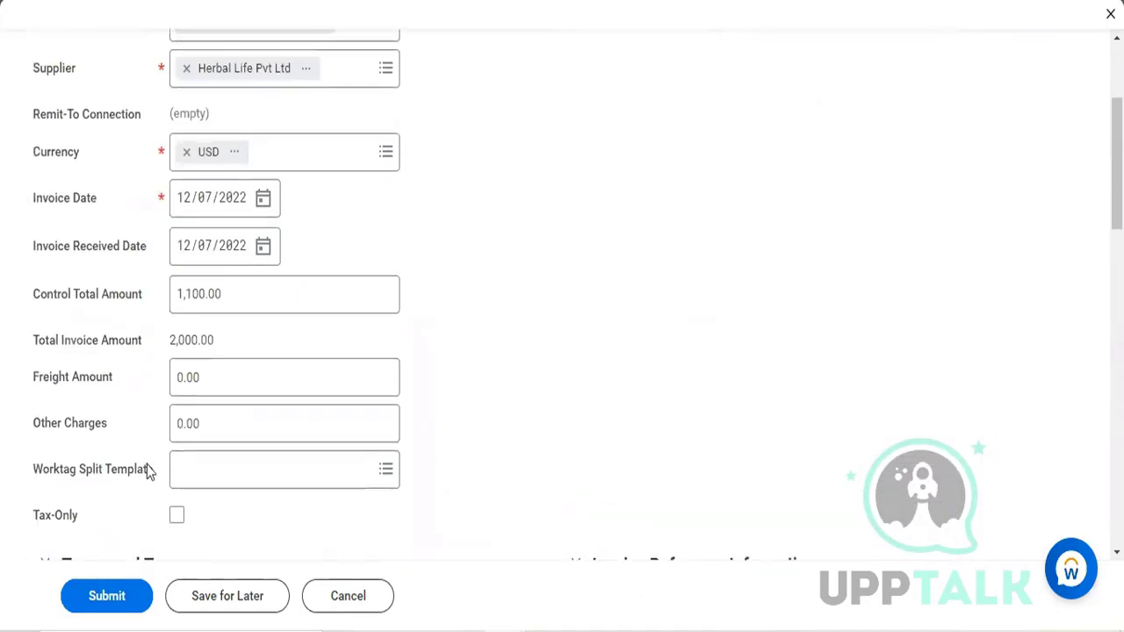
pyautogui.scroll(-5, 182, 406)
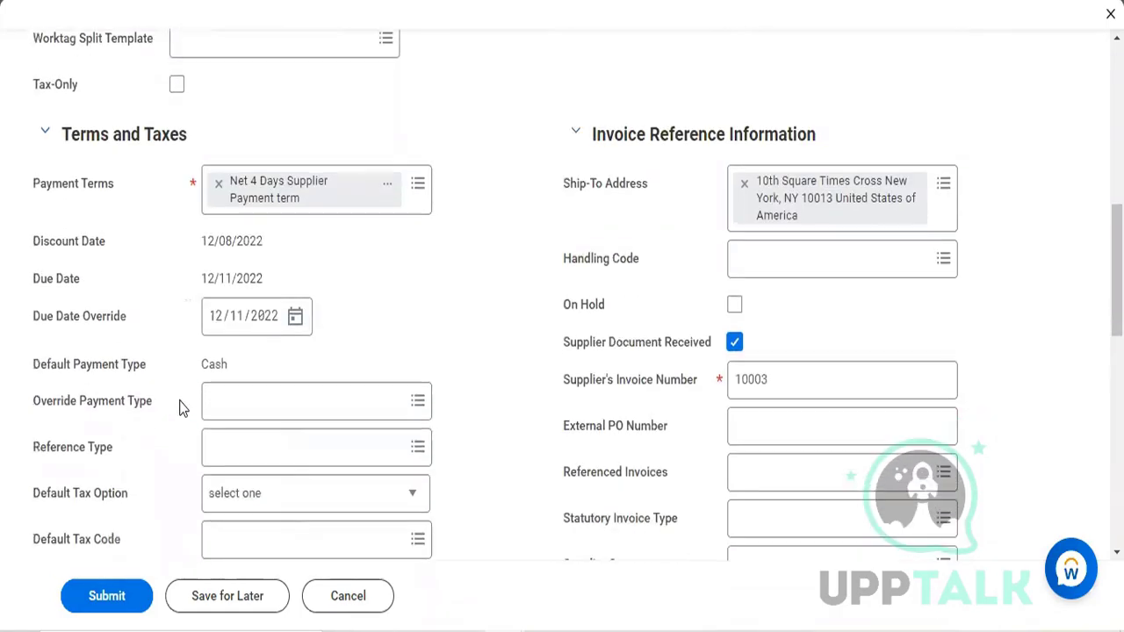
pyautogui.scroll(-8, 168, 405)
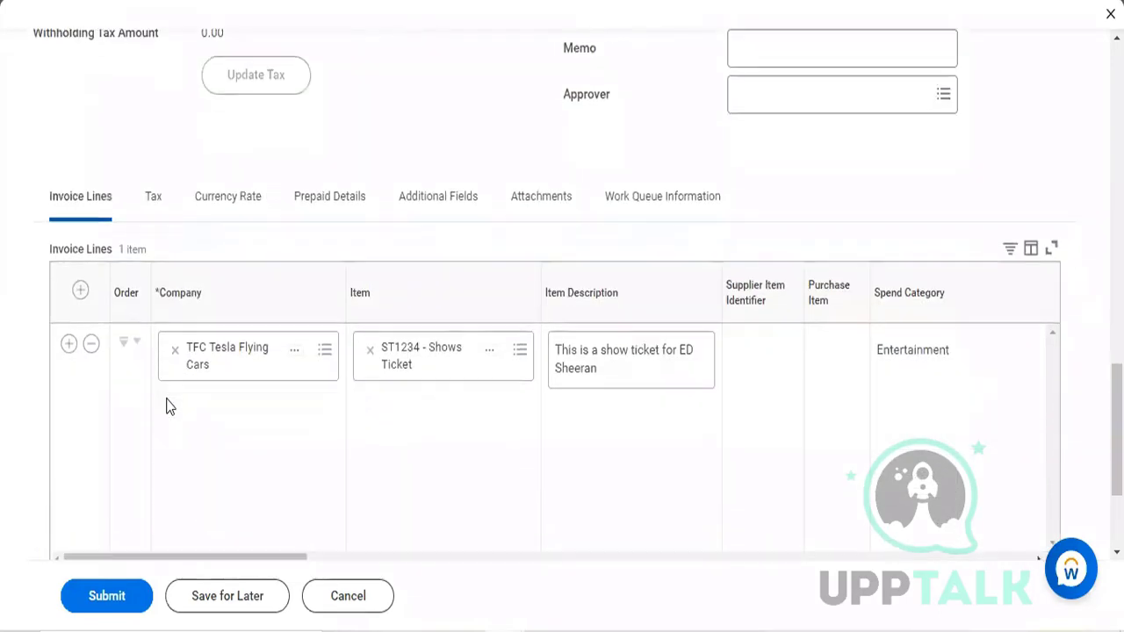
pyautogui.hscroll(5, 706, 386)
pyautogui.hscroll(10, 705, 382)
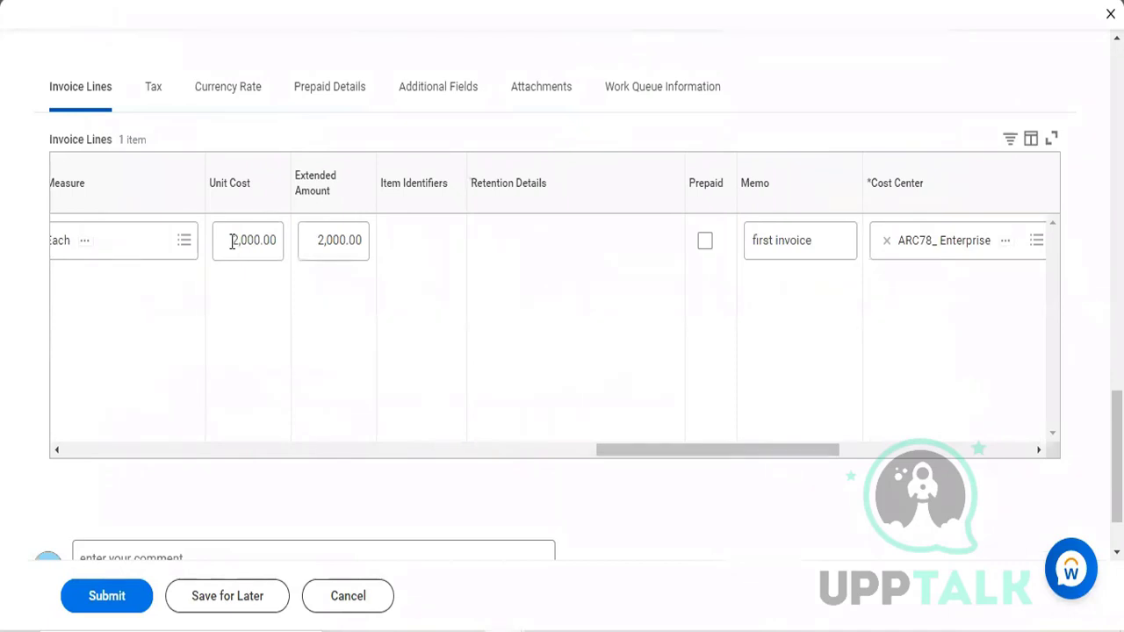
pyautogui.click(231, 241)
pyautogui.click(232, 242)
pyautogui.write('100')
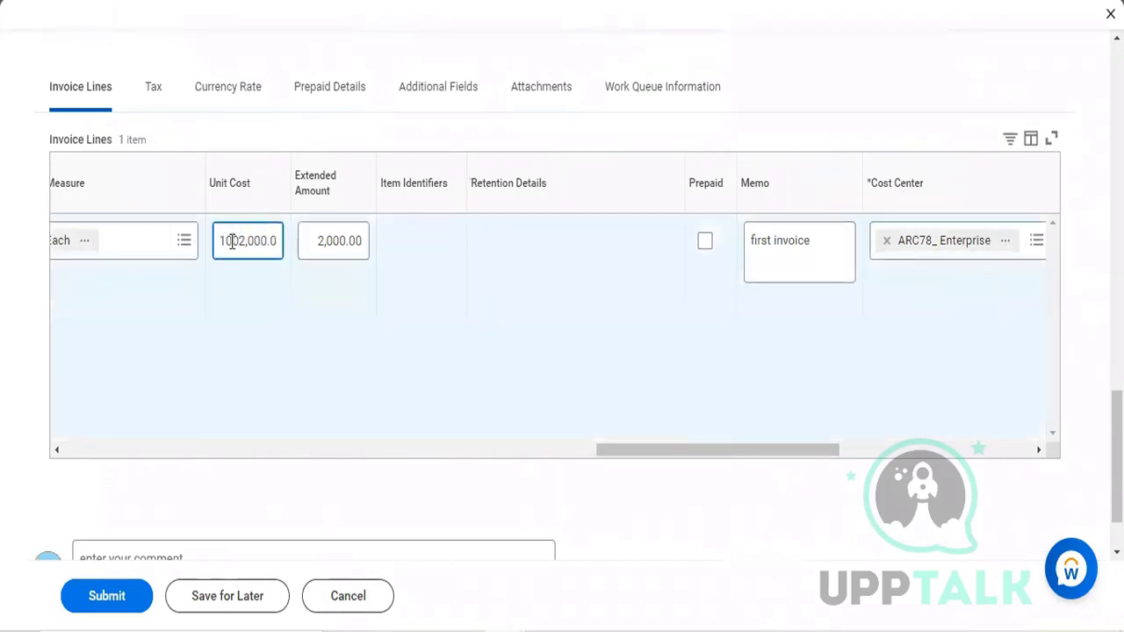
pyautogui.press('BackSpace')
pyautogui.press('BackSpace')
pyautogui.press('BackSpace')
pyautogui.press('Delete')
pyautogui.press('Delete')
pyautogui.press('Delete')
pyautogui.press('Delete')
pyautogui.press('Delete')
pyautogui.press('Delete')
pyautogui.press('Delete')
pyautogui.press('Delete')
pyautogui.write('100')
pyautogui.press('BackSpace')
pyautogui.press('BackSpace')
pyautogui.write('100')
pyautogui.click(249, 398)
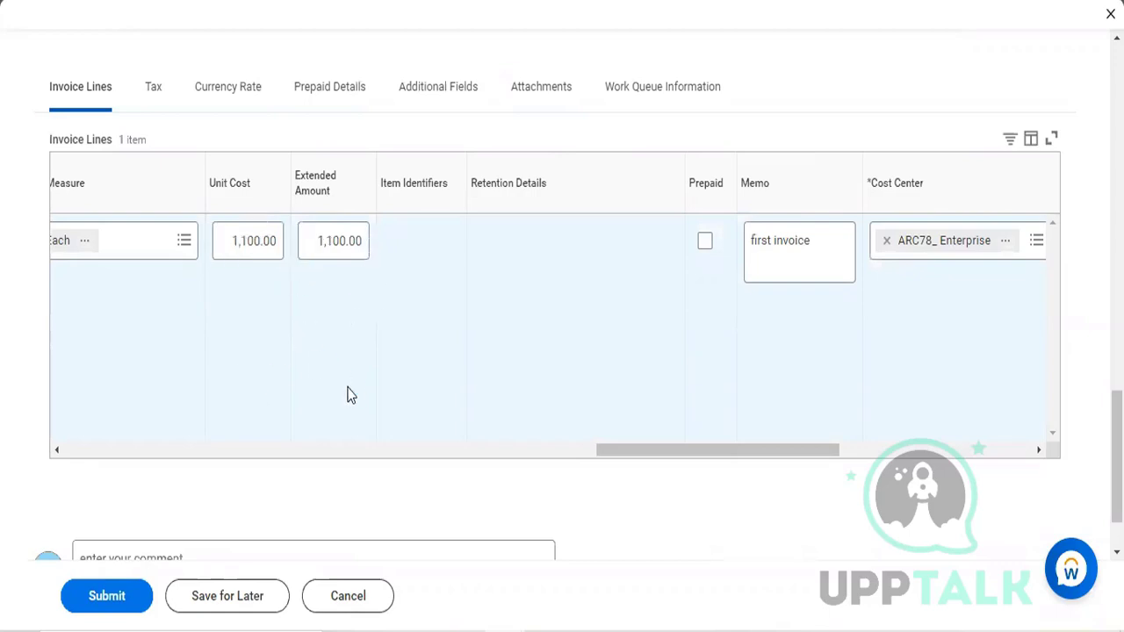
pyautogui.click(108, 606)
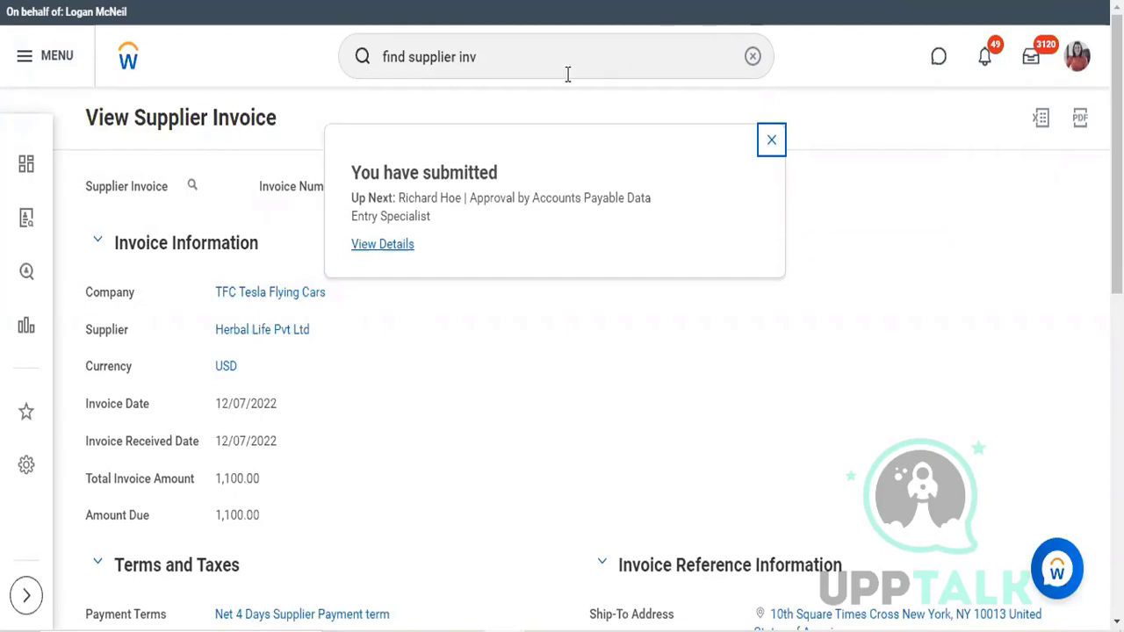
# Step: Open the submission details and start a proxy session as the next approver listed for the invoice
pyautogui.click(383, 245)
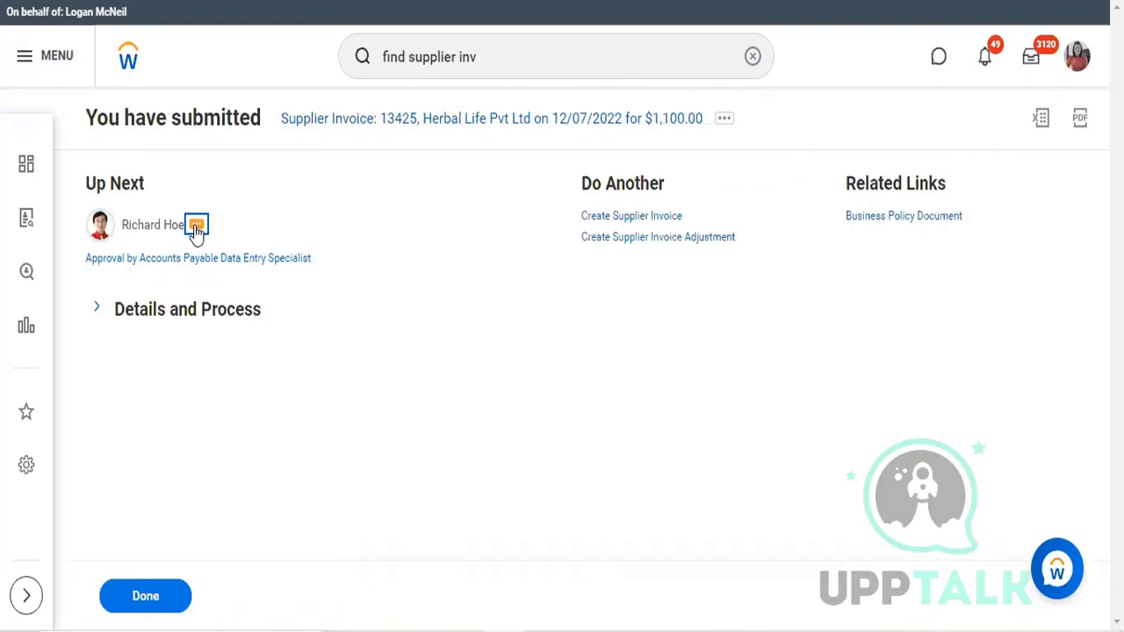
pyautogui.click(197, 226)
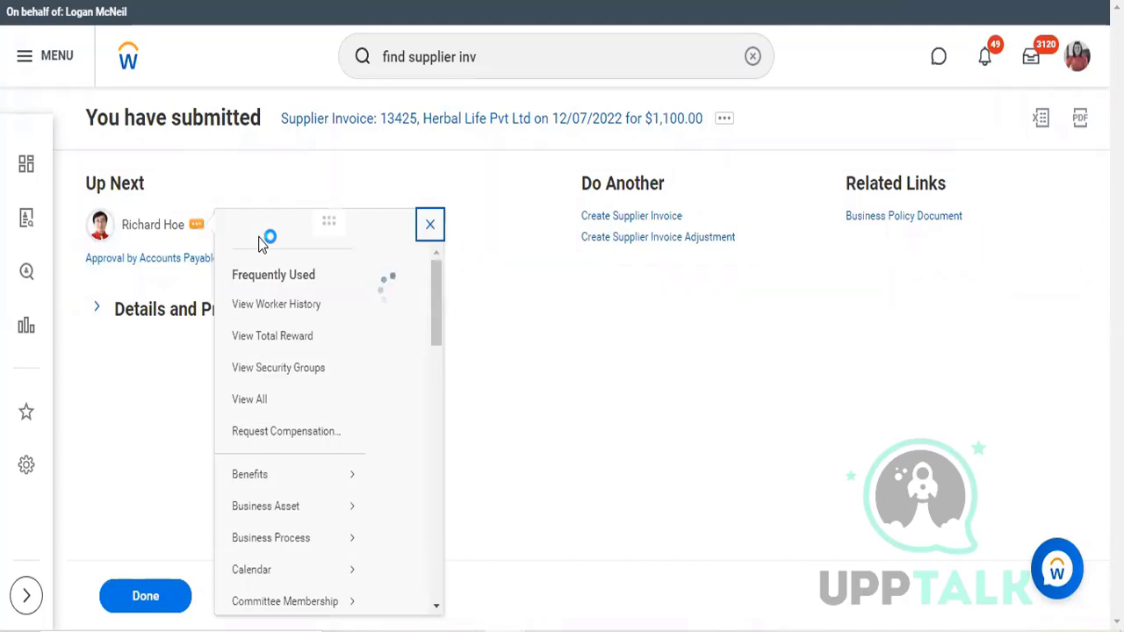
pyautogui.scroll(-2, 298, 424)
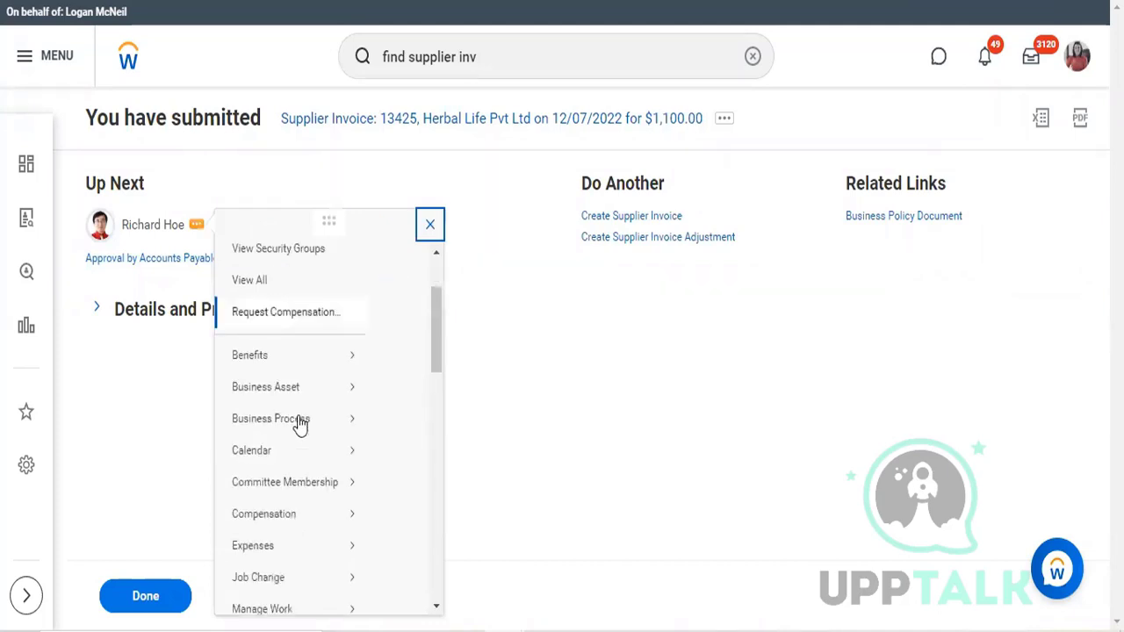
pyautogui.scroll(-6, 298, 424)
pyautogui.moveTo(298, 424)
pyautogui.scroll(-4, 299, 424)
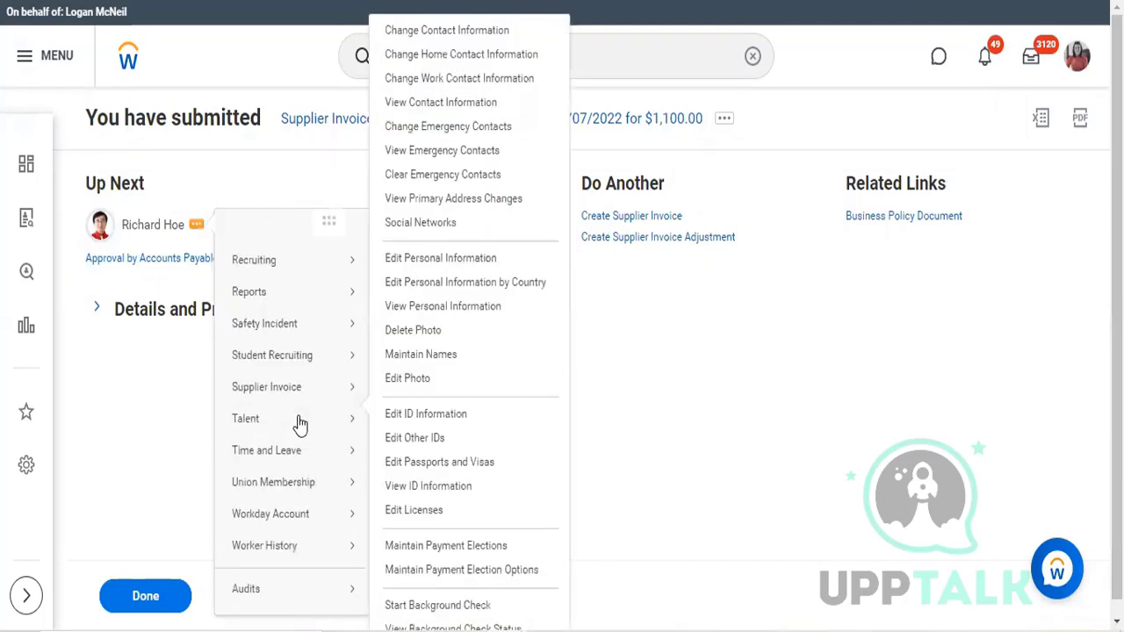
pyautogui.scroll(-3, 300, 425)
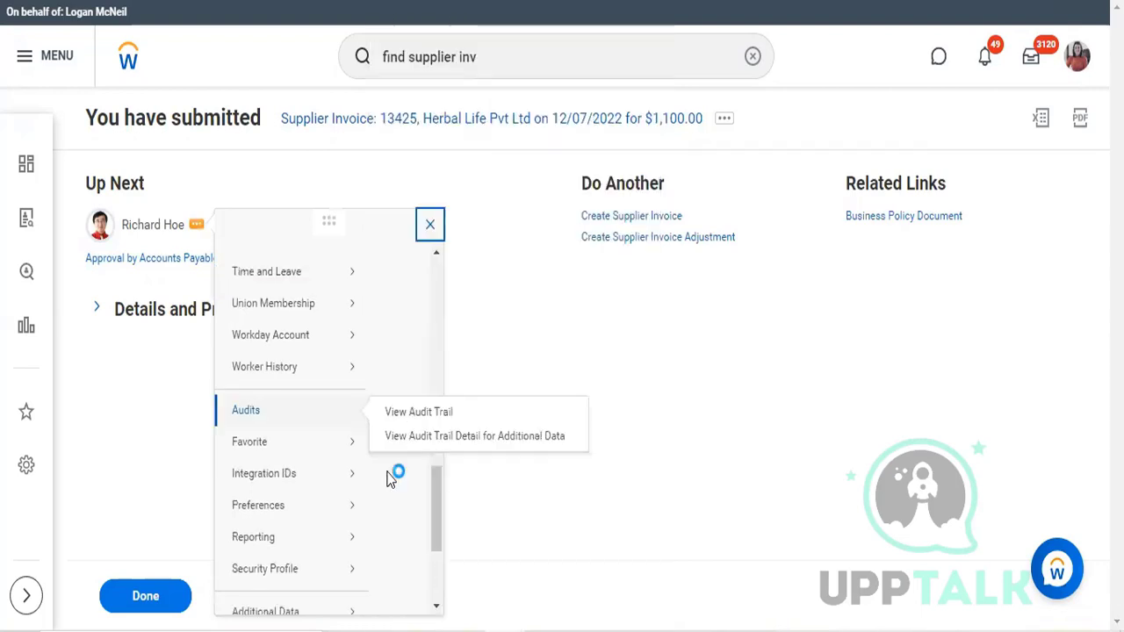
pyautogui.scroll(-3, 391, 478)
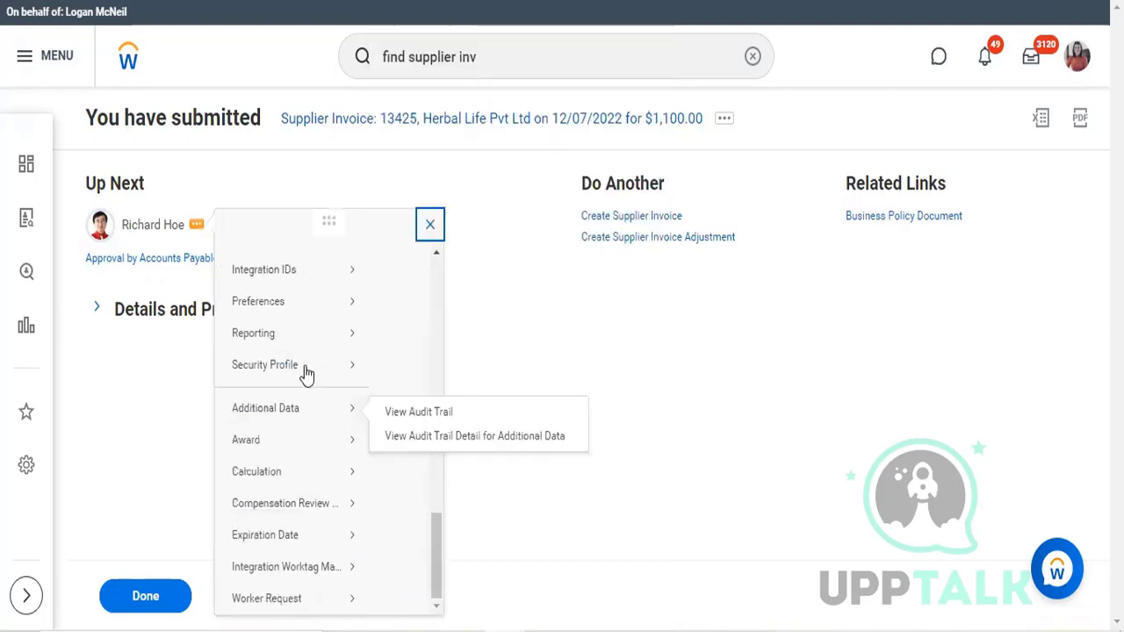
pyautogui.moveTo(307, 374)
pyautogui.click(420, 236)
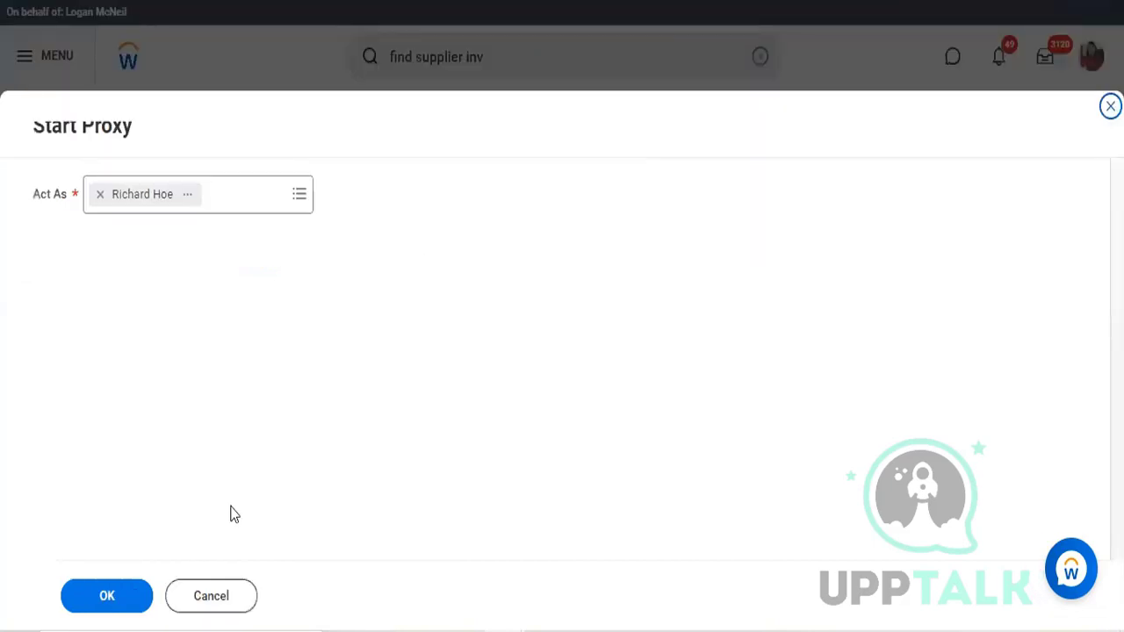
pyautogui.click(127, 612)
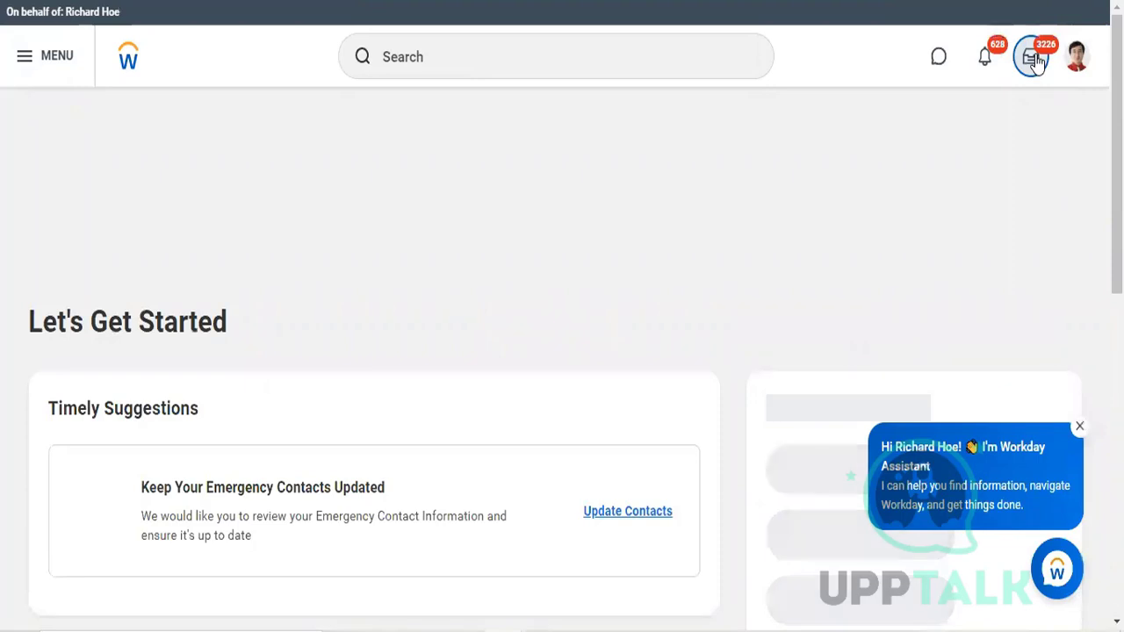
# Step: Approve the $1,100.00 Herbal Life Pvt Ltd supplier invoice from the approver's inbox
pyautogui.click(1031, 58)
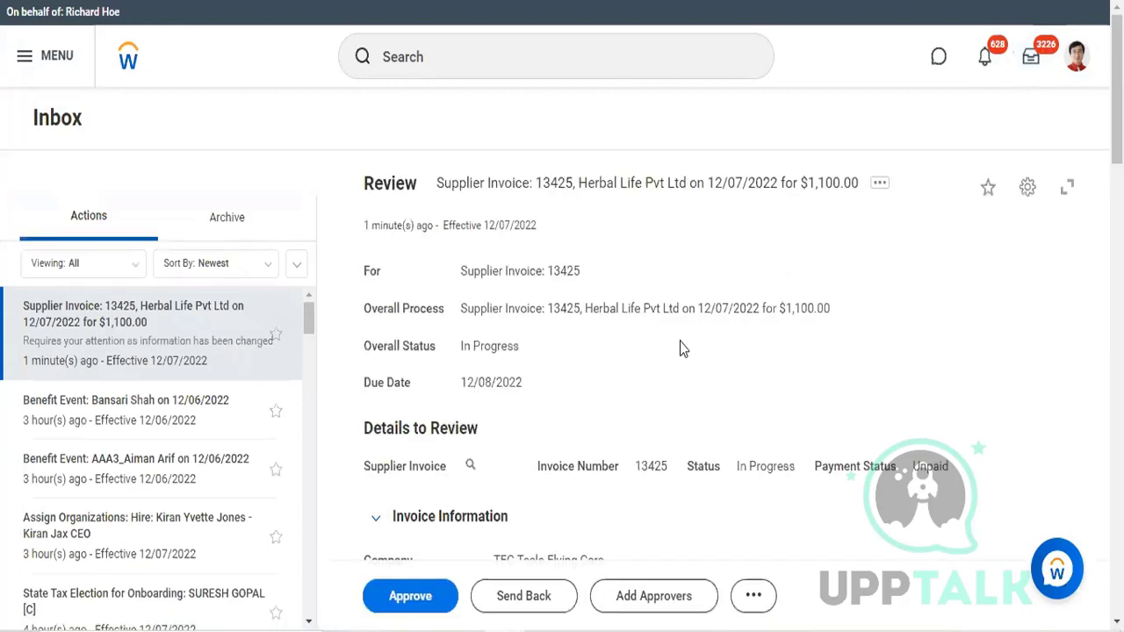
pyautogui.click(424, 598)
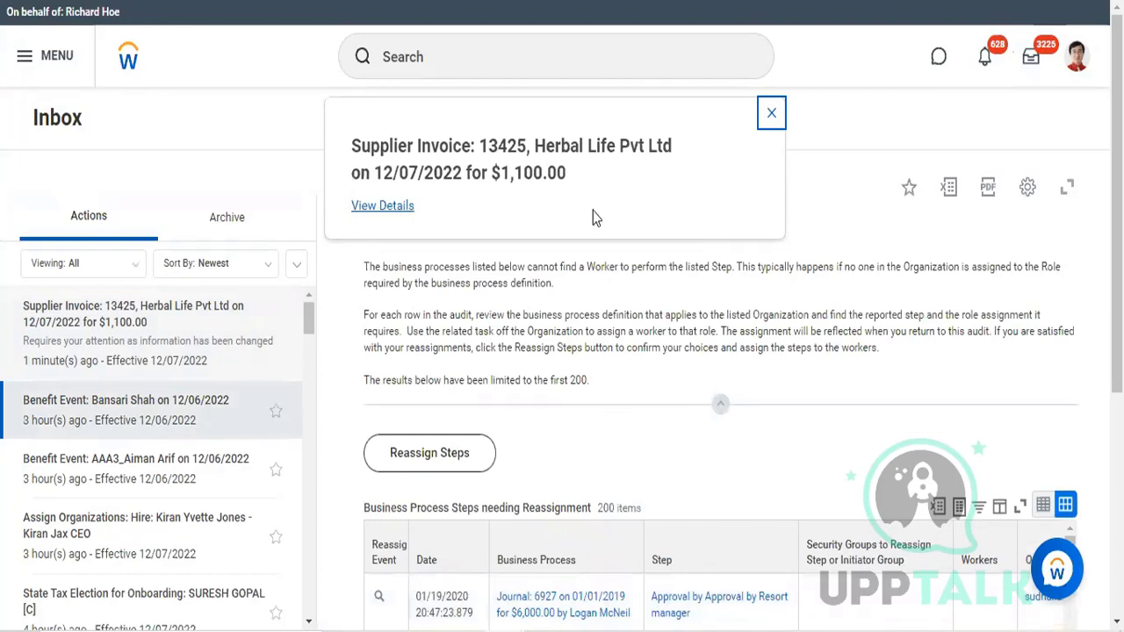
# Step: Search for "supplier: herbal" and open the Herbal Life Pvt Ltd supplier record
pyautogui.click(422, 59)
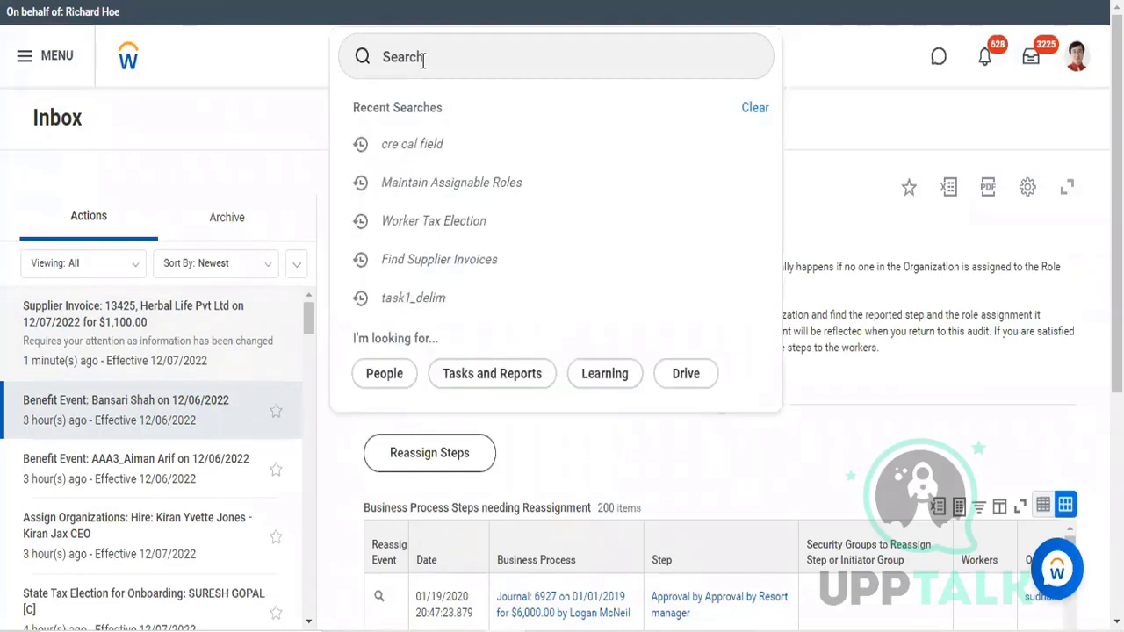
pyautogui.write('supplier')
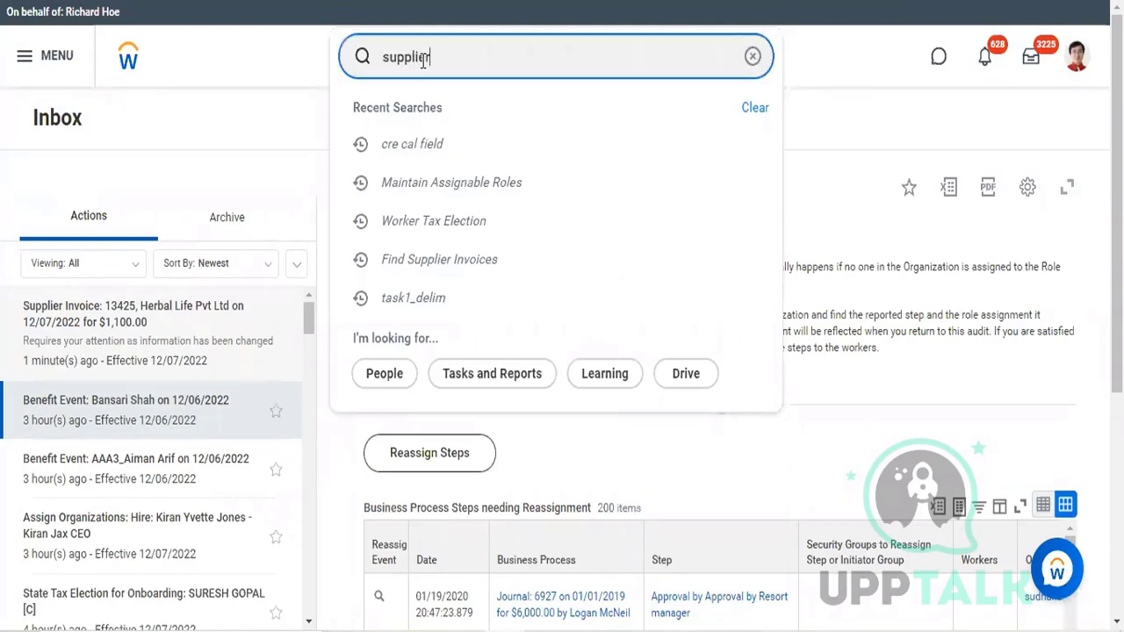
pyautogui.write(': her')
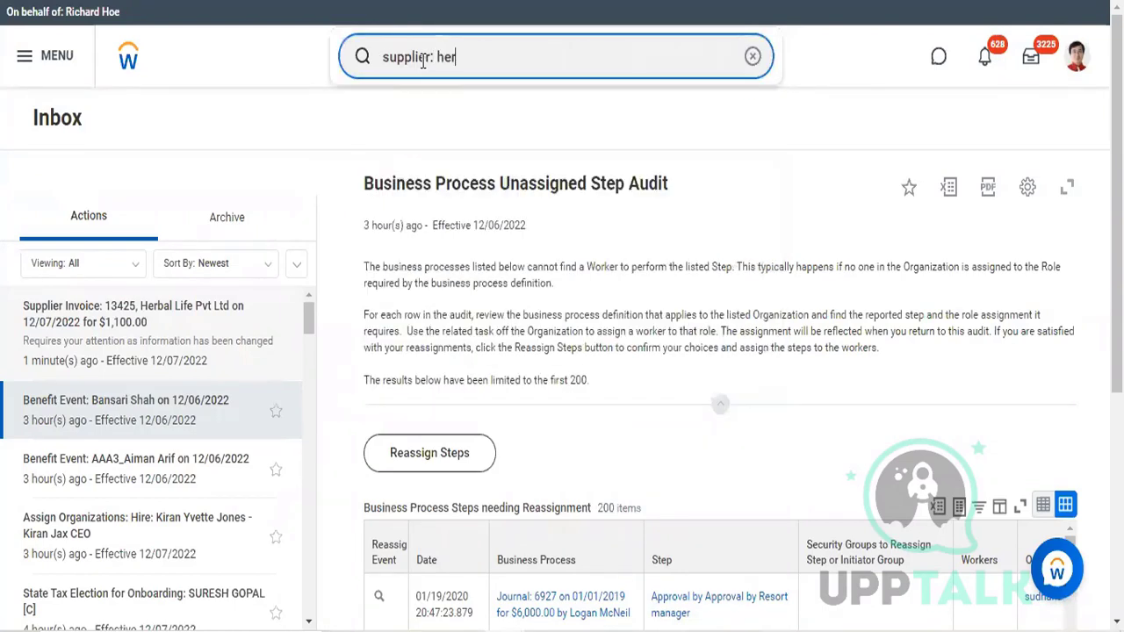
pyautogui.write('bal')
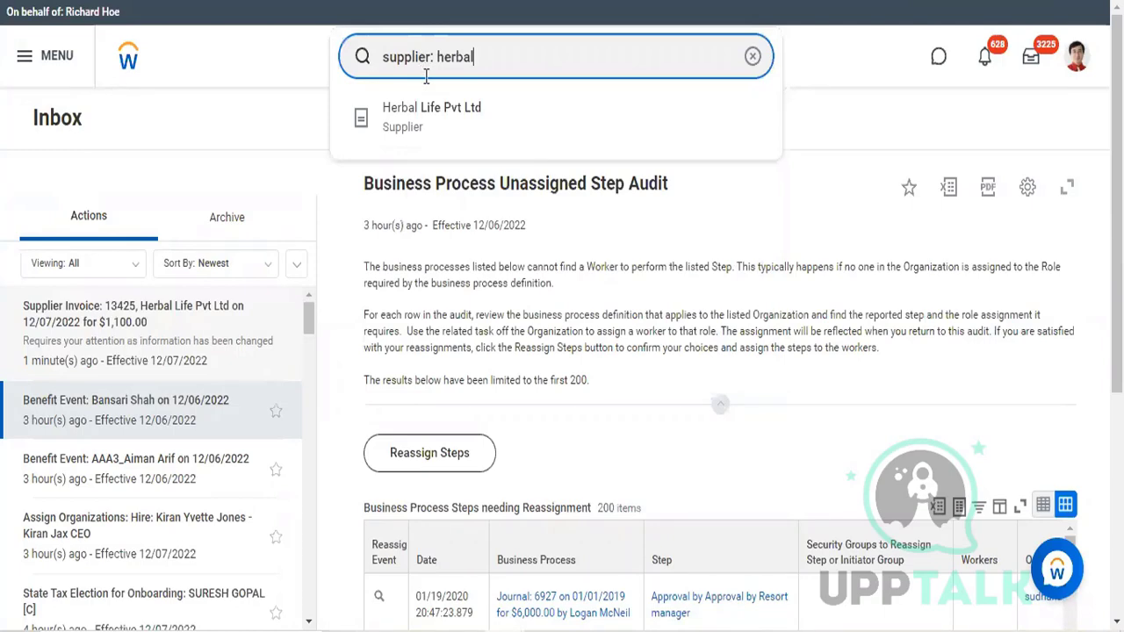
pyautogui.press('Return')
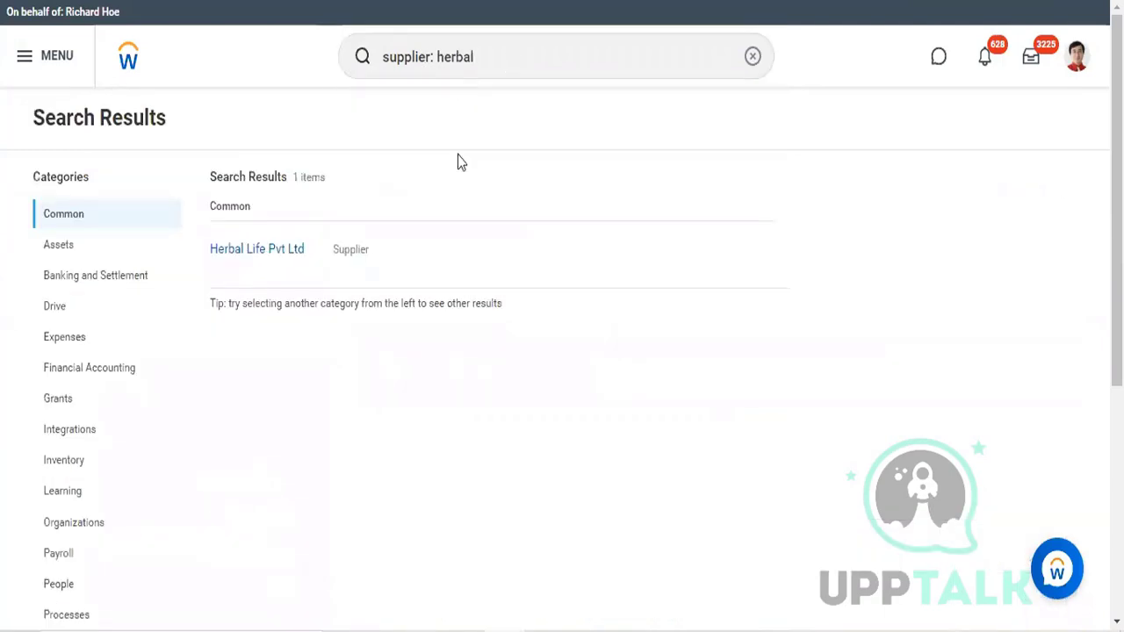
pyautogui.click(255, 250)
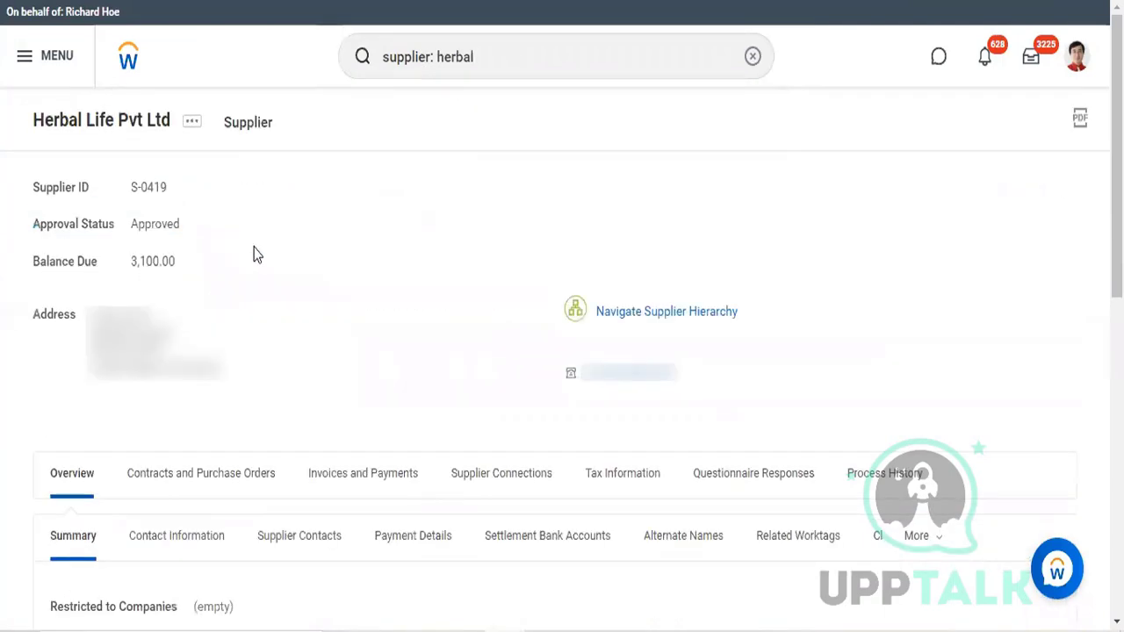
# Step: Open the supplier's invoices and review the Supplier Invoice actions, including Create Adjustment, for the approved 1,100.00 invoice
pyautogui.click(365, 494)
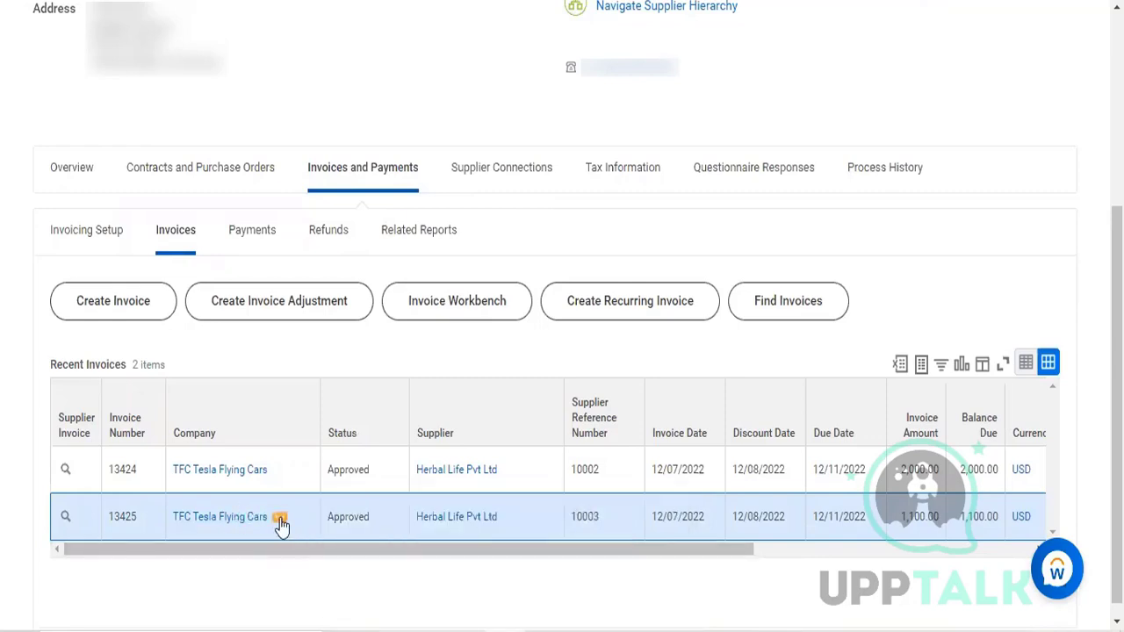
pyautogui.click(79, 519)
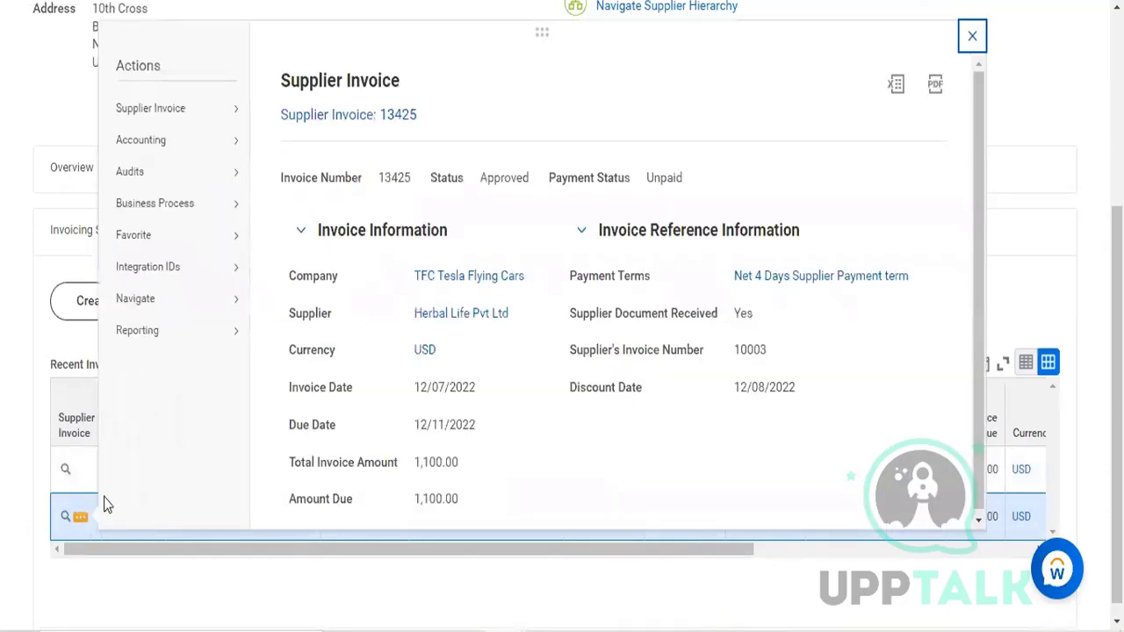
pyautogui.moveTo(194, 295)
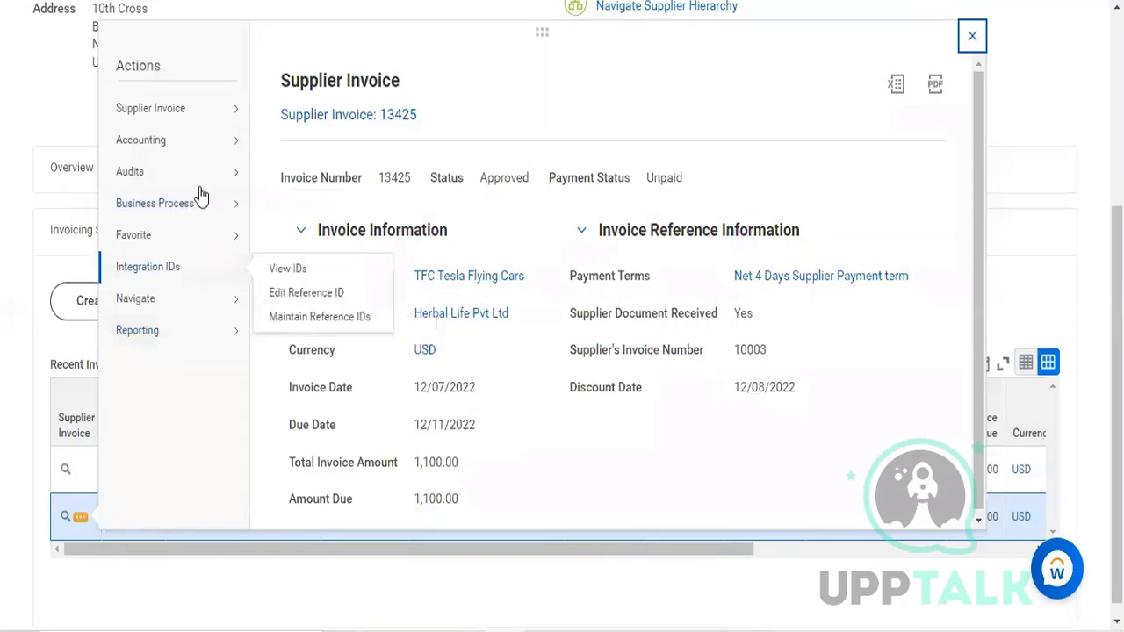
pyautogui.moveTo(190, 147)
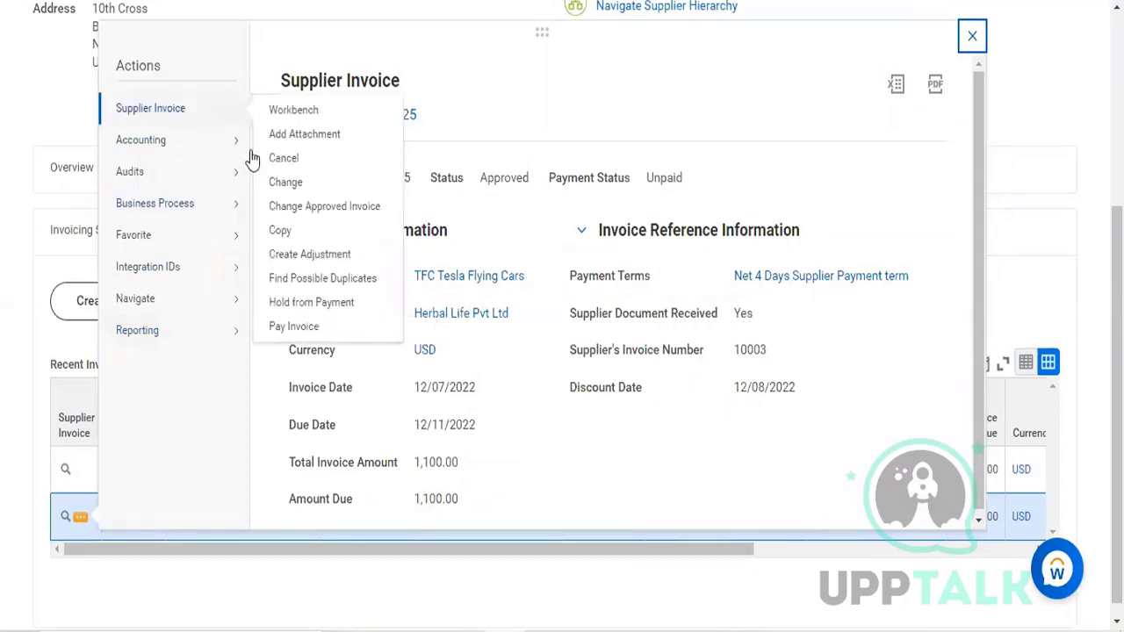
pyautogui.moveTo(214, 121)
pyautogui.click(327, 254)
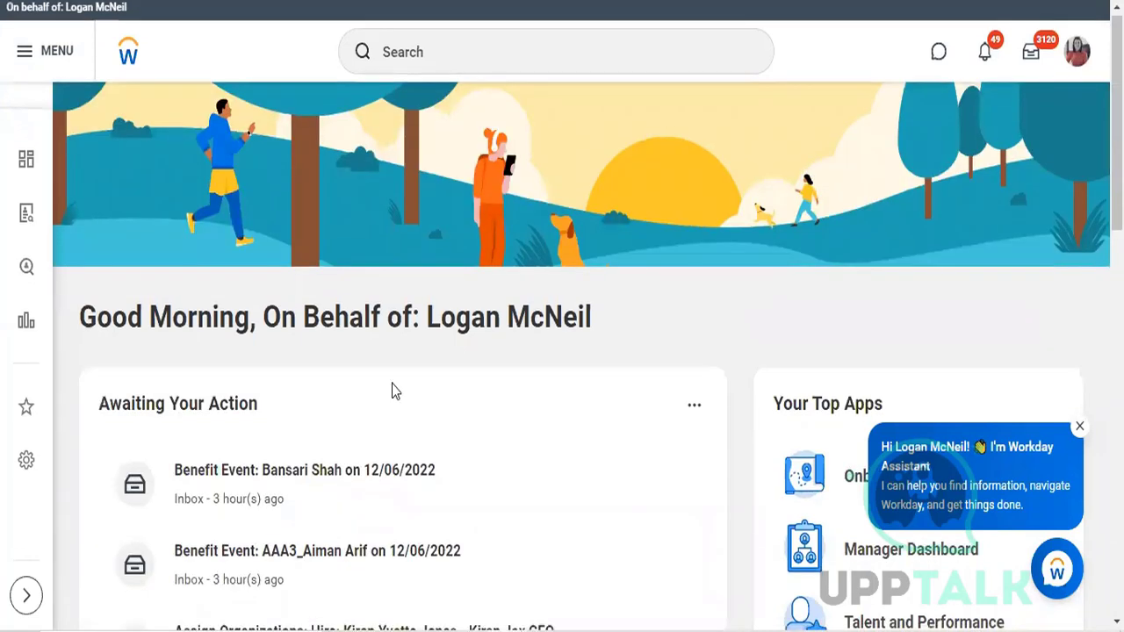
# Step: Rerun the recent "supplier: herbal" search and open the Herbal Life Pvt Ltd supplier record
pyautogui.scroll(-1, 392, 384)
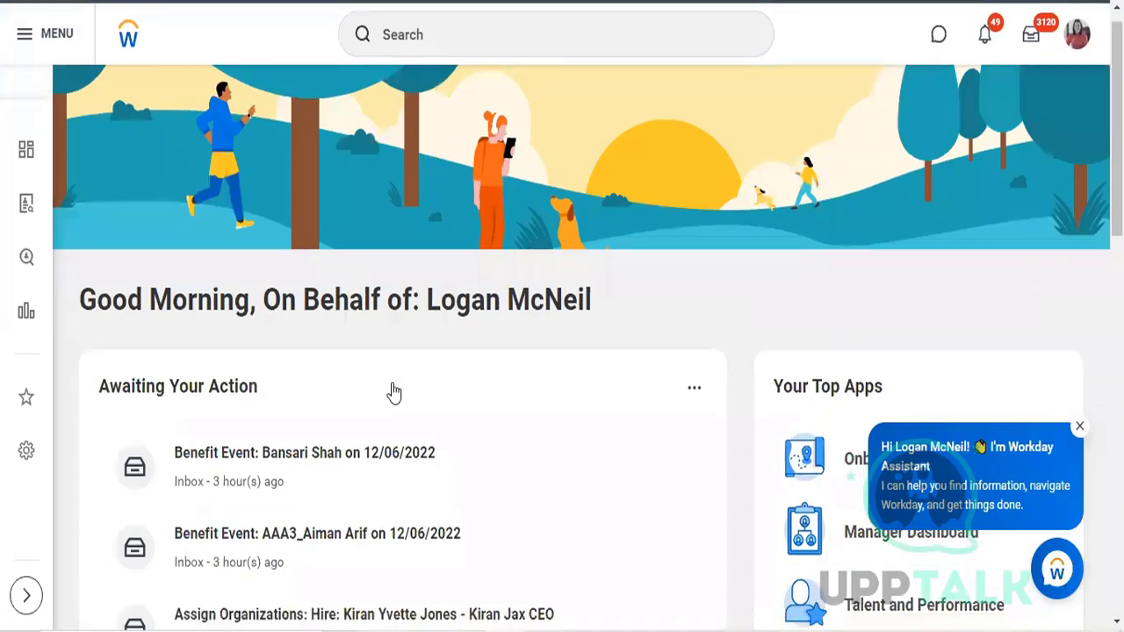
pyautogui.scroll(-2, 392, 393)
pyautogui.scroll(2, 389, 394)
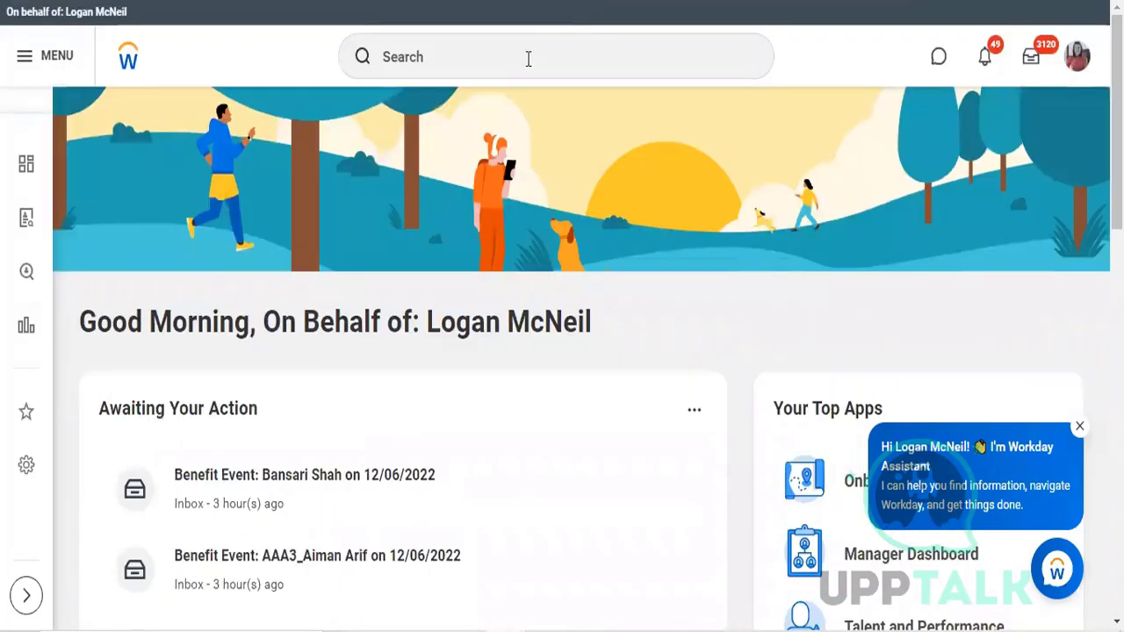
pyautogui.click(528, 58)
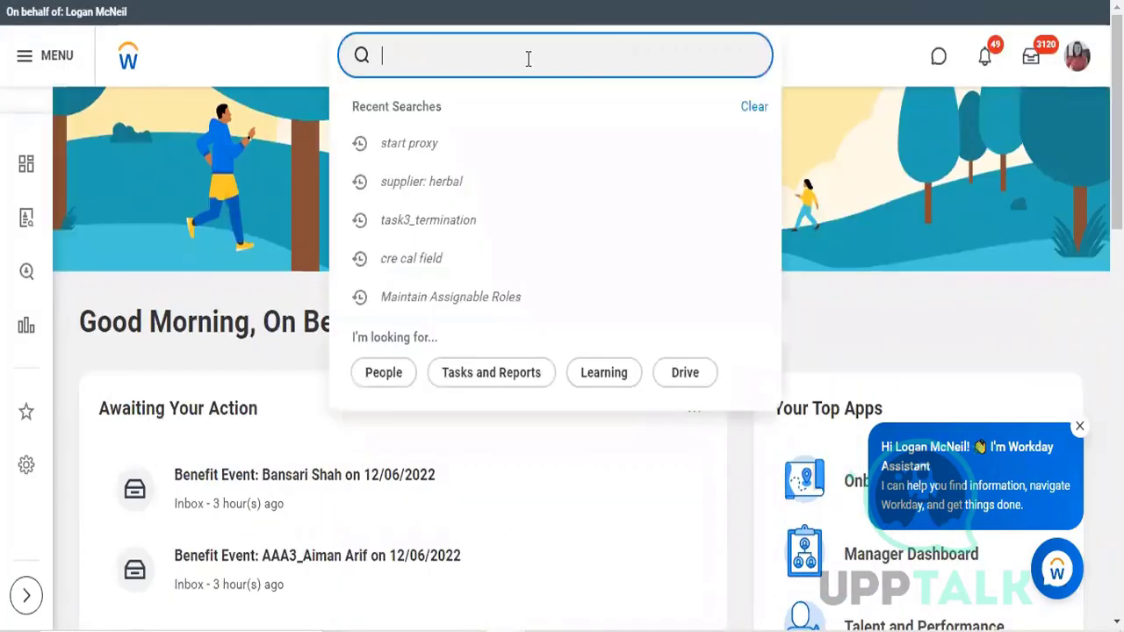
pyautogui.click(478, 182)
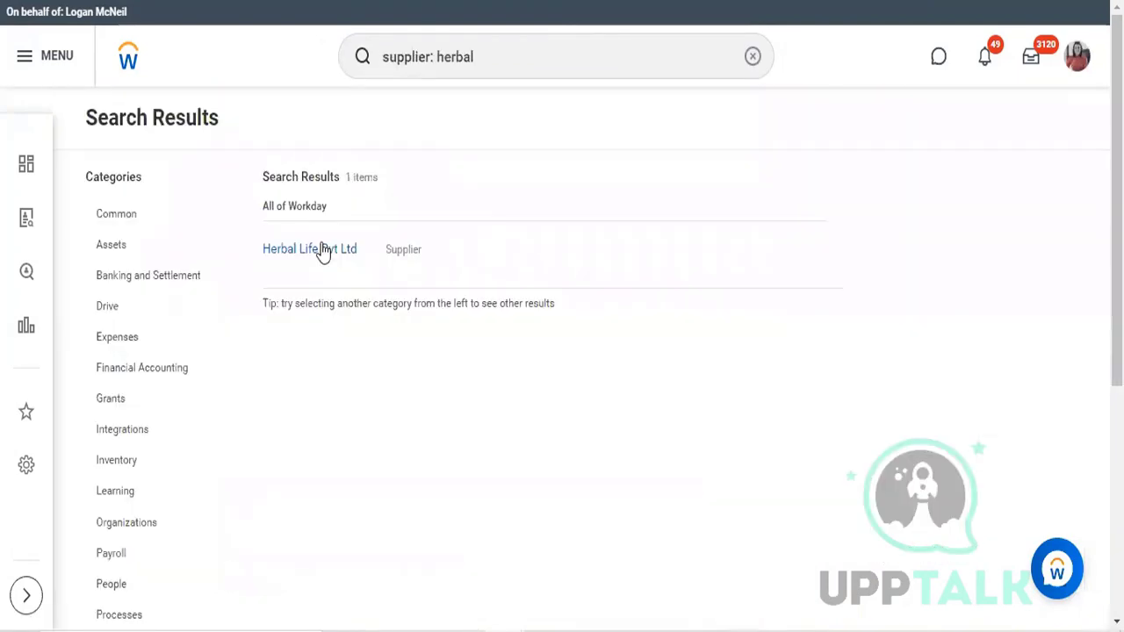
pyautogui.click(322, 250)
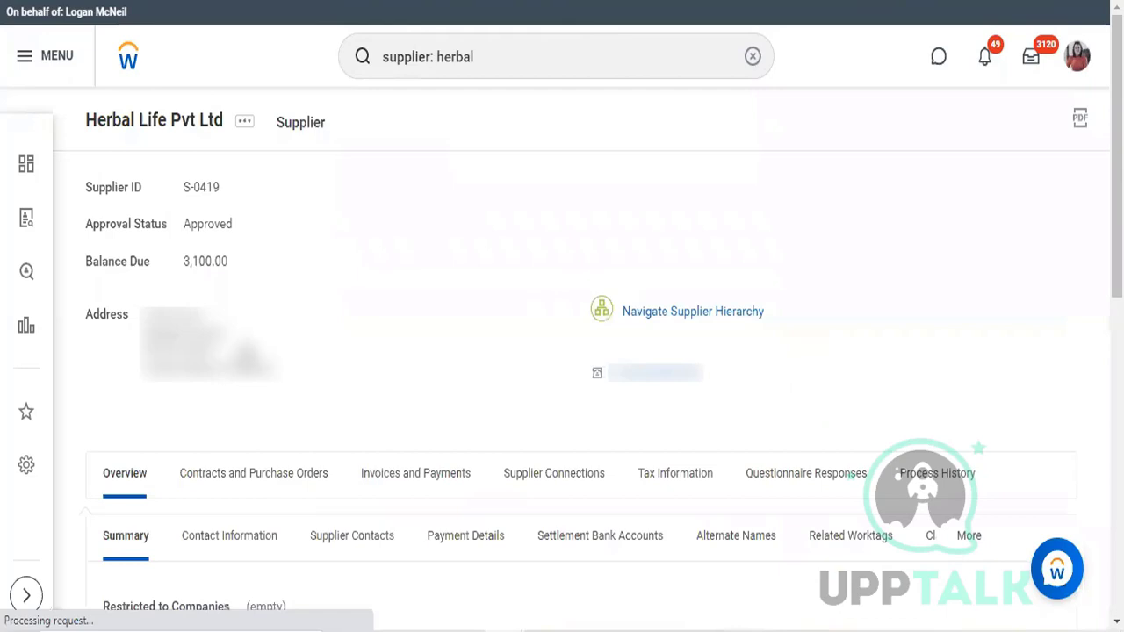
# Step: Open the supplier's invoices and start Create Adjustment for the approved 1,100.00 supplier invoice
pyautogui.scroll(-3, 378, 286)
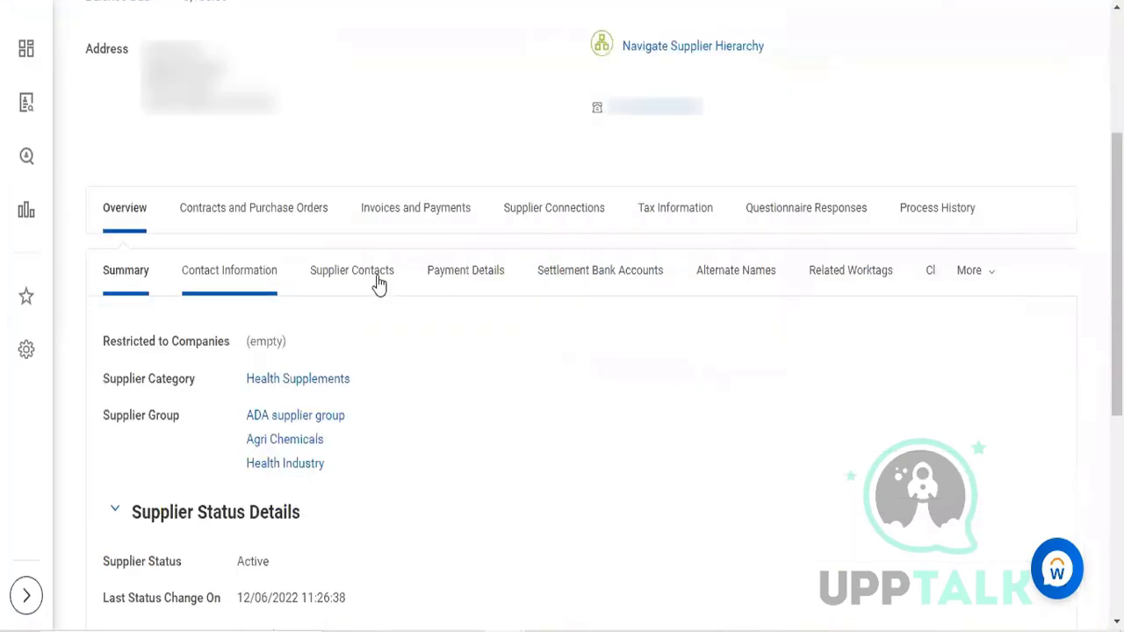
pyautogui.click(392, 209)
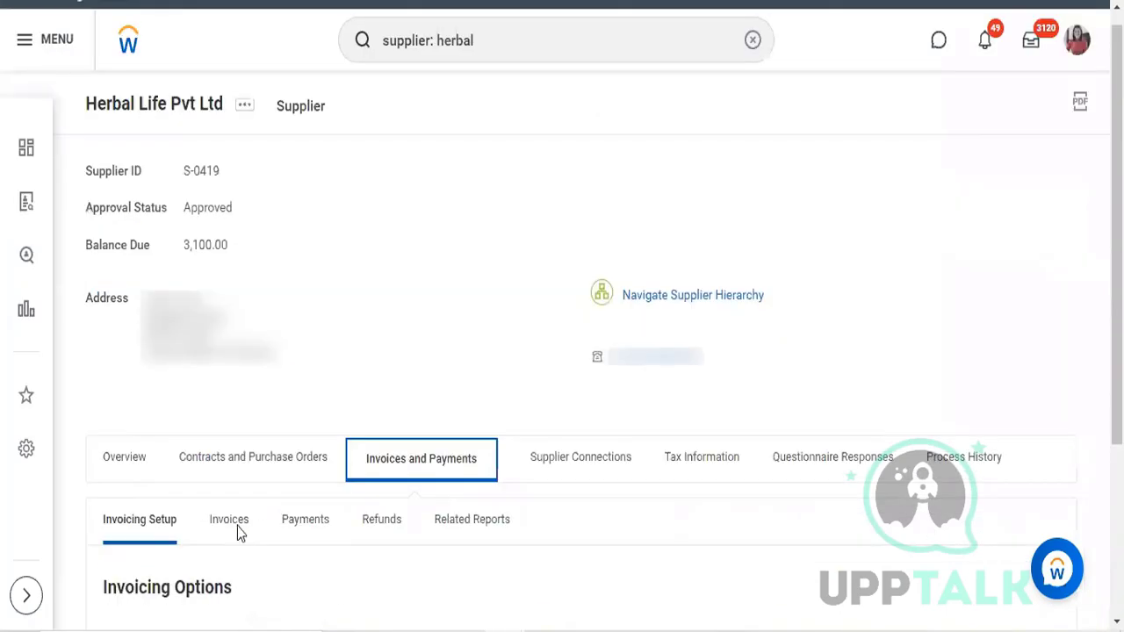
pyautogui.click(230, 521)
pyautogui.scroll(-1, 237, 531)
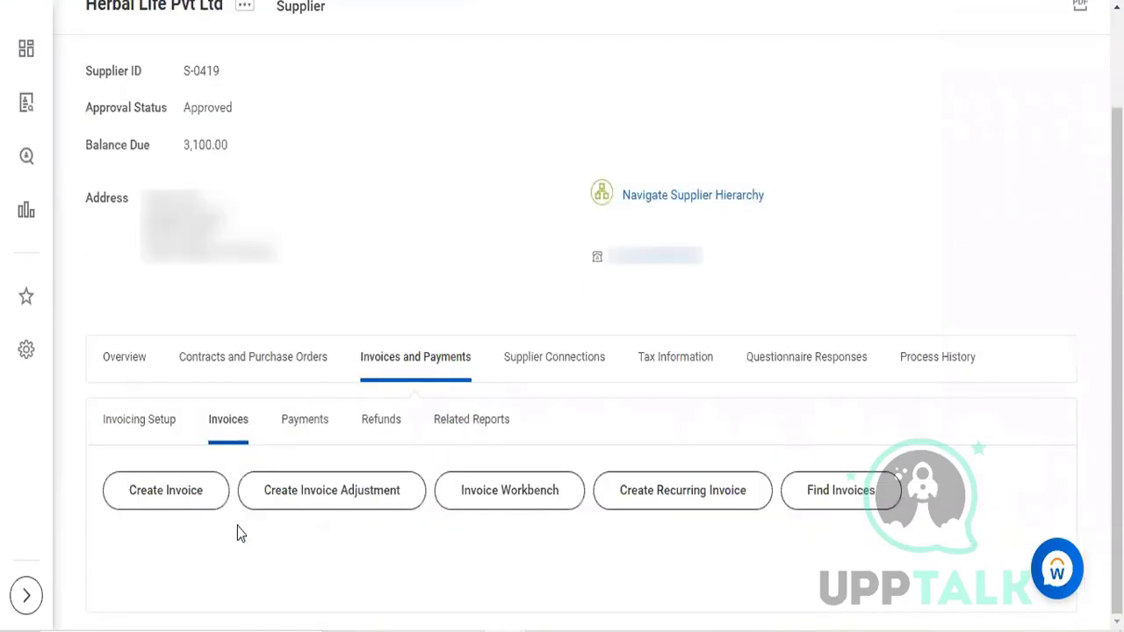
pyautogui.scroll(-2, 237, 531)
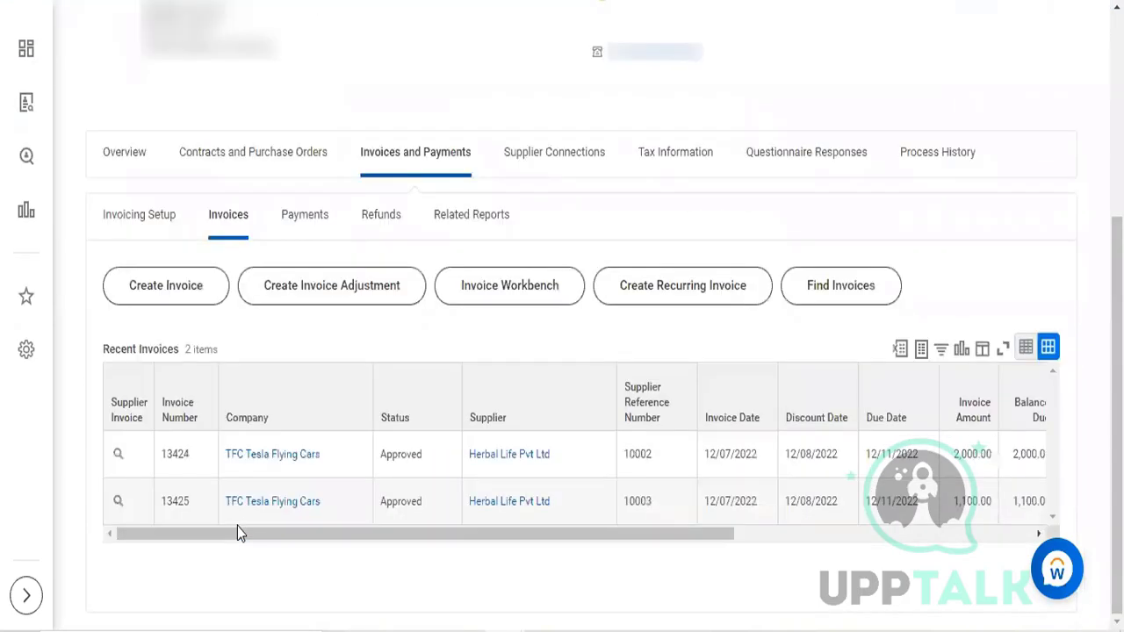
pyautogui.click(136, 501)
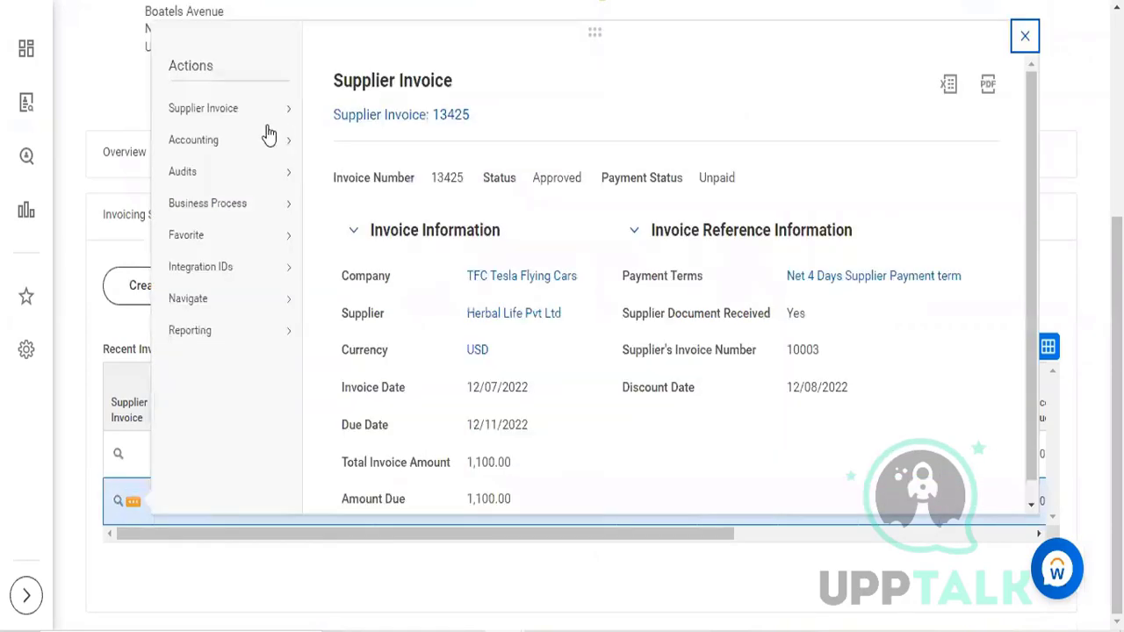
pyautogui.moveTo(267, 114)
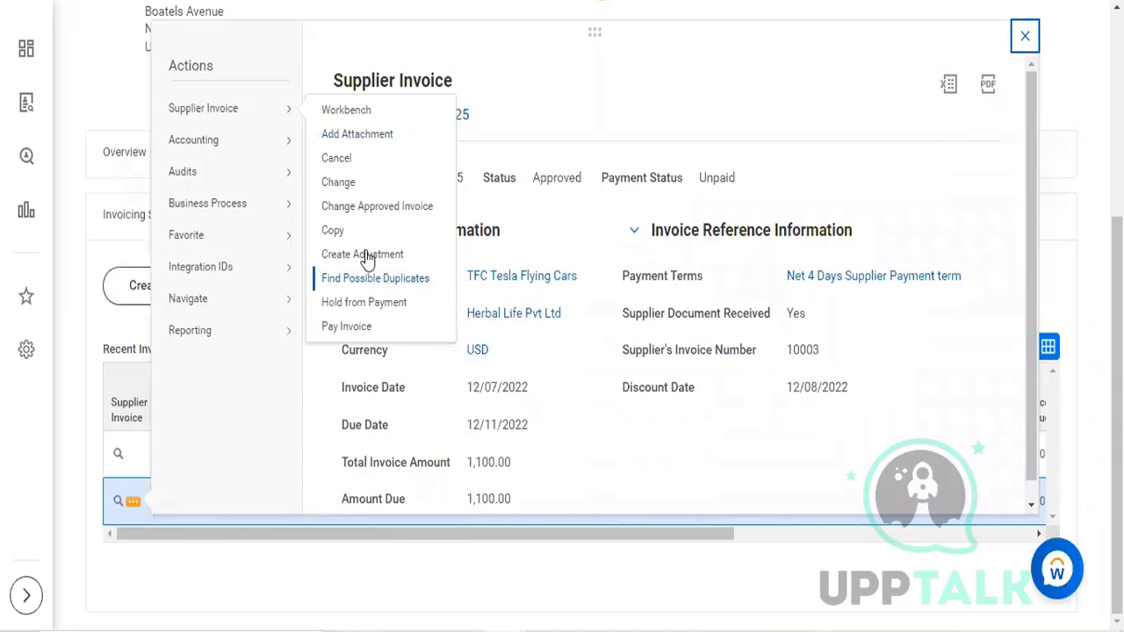
pyautogui.click(367, 254)
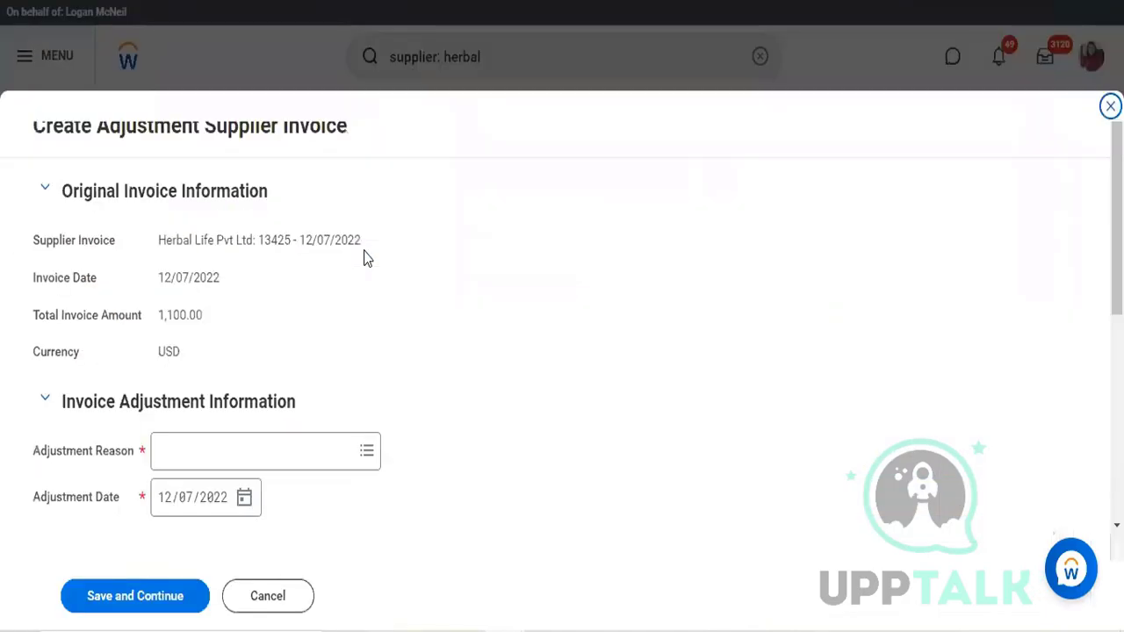
# Step: Set the adjustment reason to Damaged Goods on the Create Adjustment Supplier Invoice form
pyautogui.scroll(-1, 367, 258)
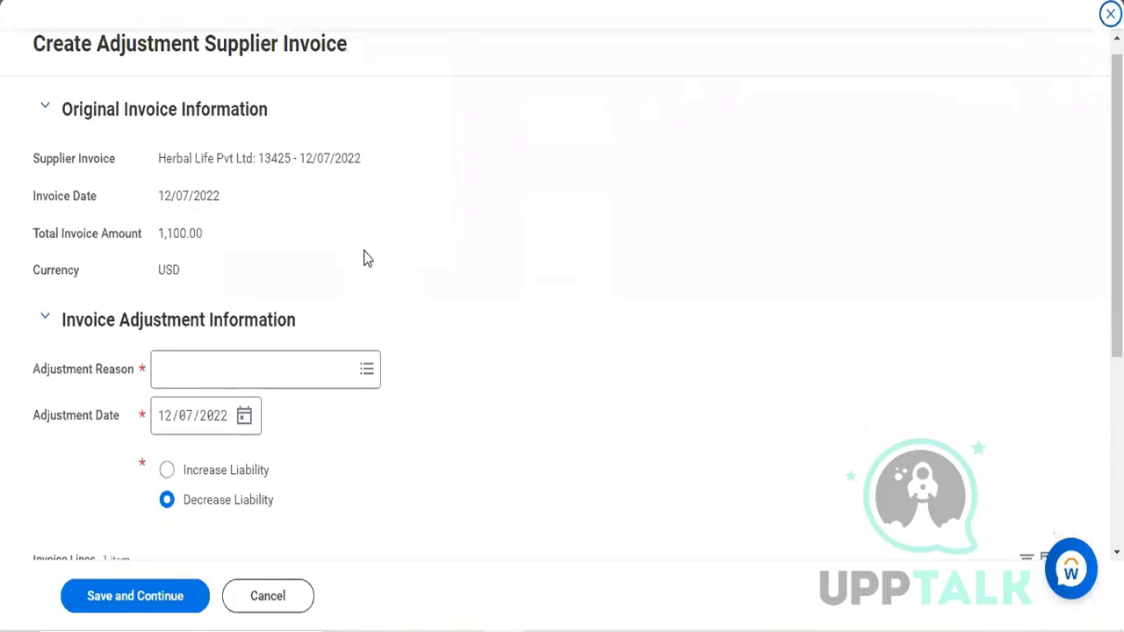
pyautogui.click(256, 367)
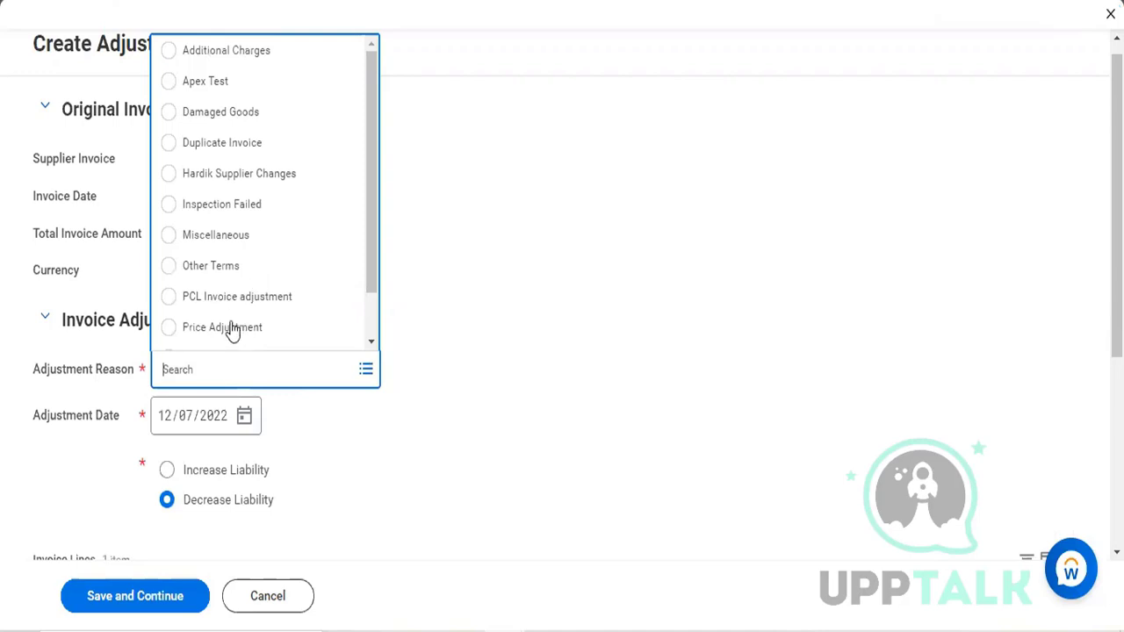
pyautogui.click(222, 114)
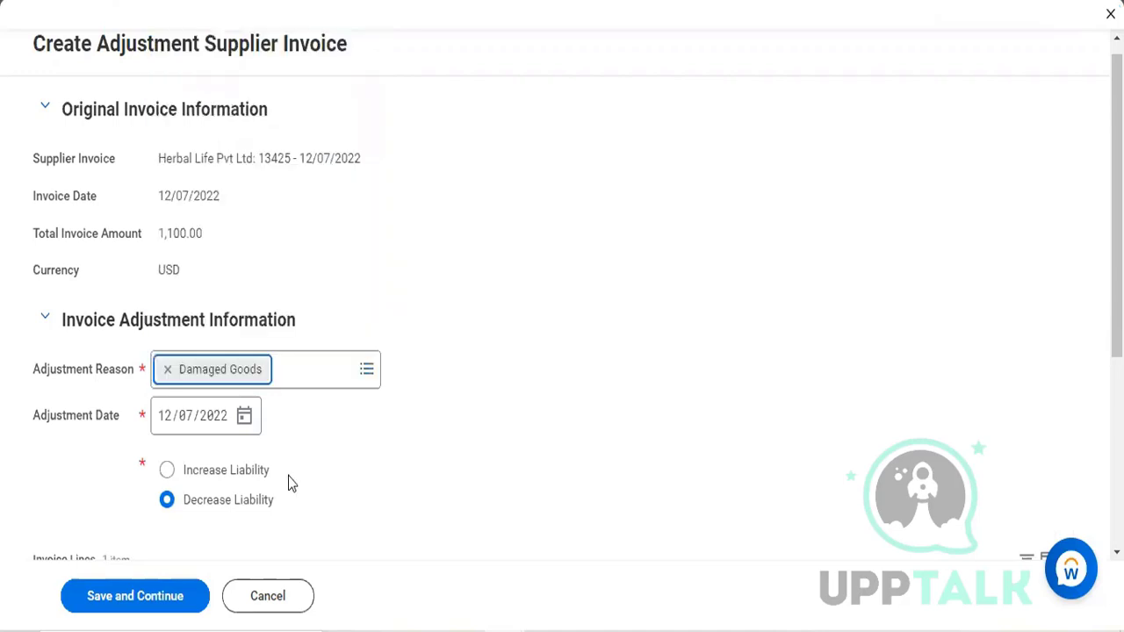
# Step: Include the ST1234 - Shows Ticket invoice line in the Decrease Liability adjustment, then save and continue
pyautogui.scroll(-3, 290, 482)
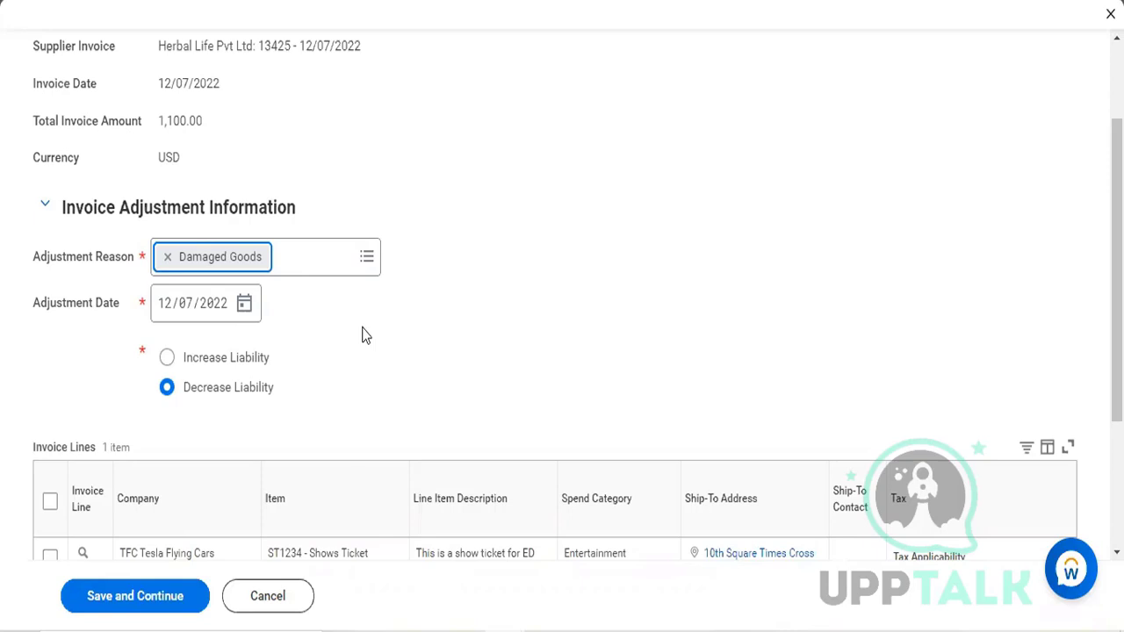
pyautogui.scroll(-2, 365, 334)
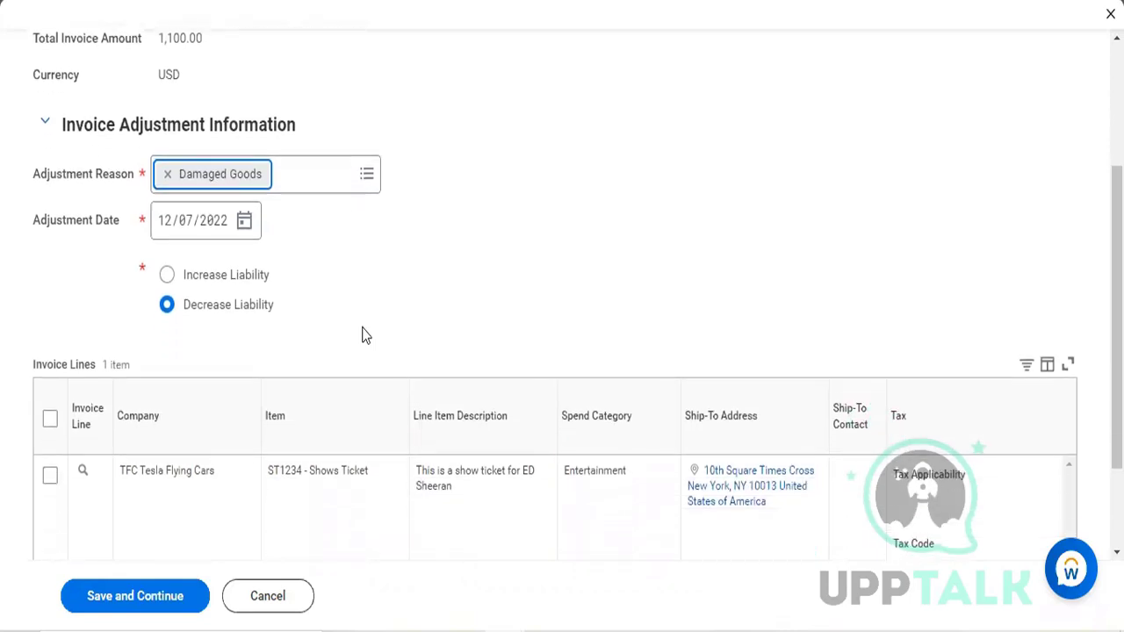
pyautogui.scroll(-2, 363, 333)
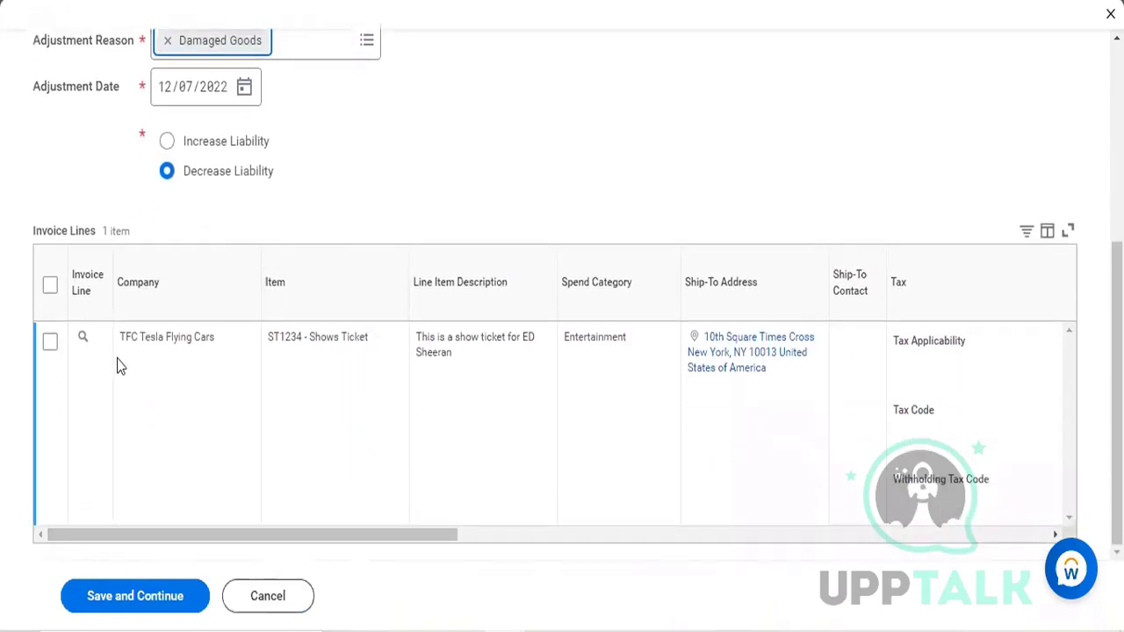
pyautogui.click(49, 342)
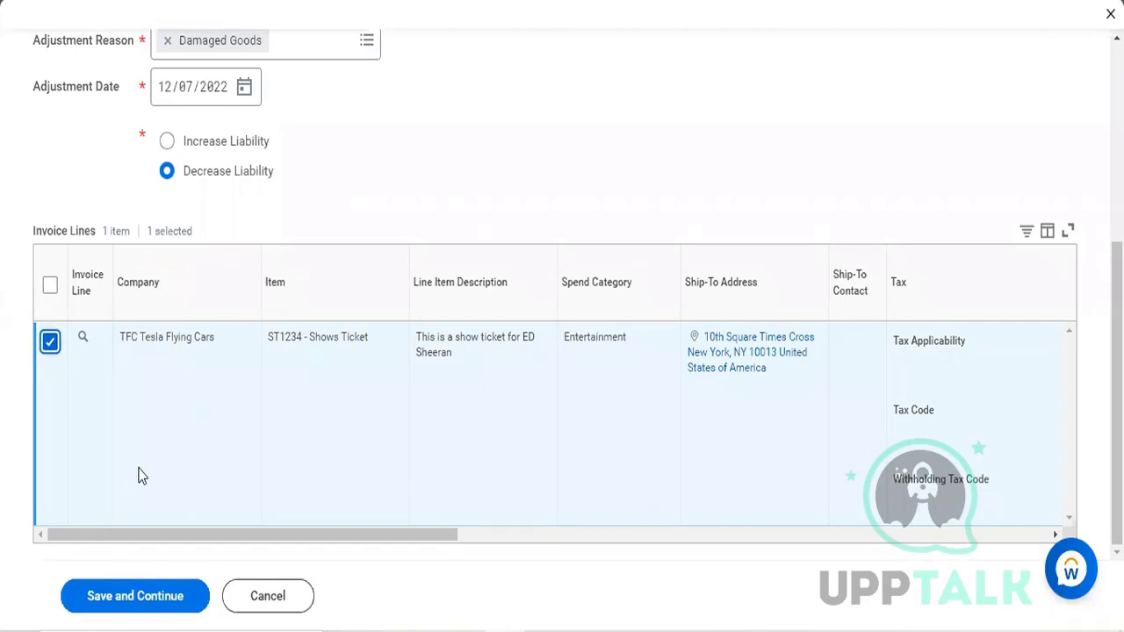
pyautogui.hscroll(6, 138, 472)
pyautogui.hscroll(8, 138, 472)
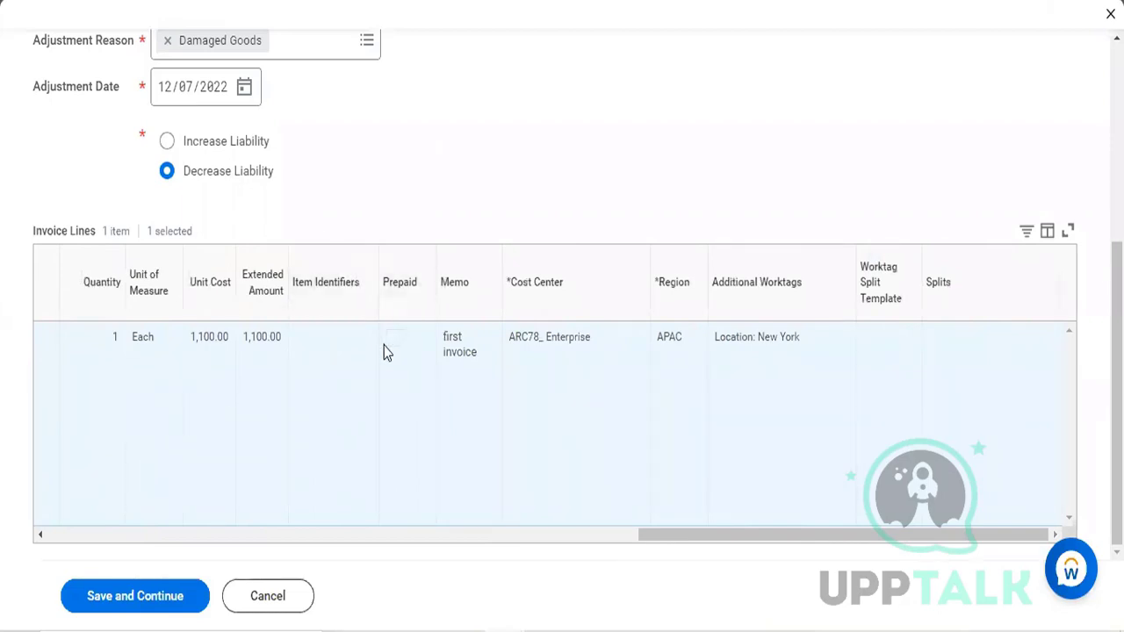
pyautogui.click(154, 604)
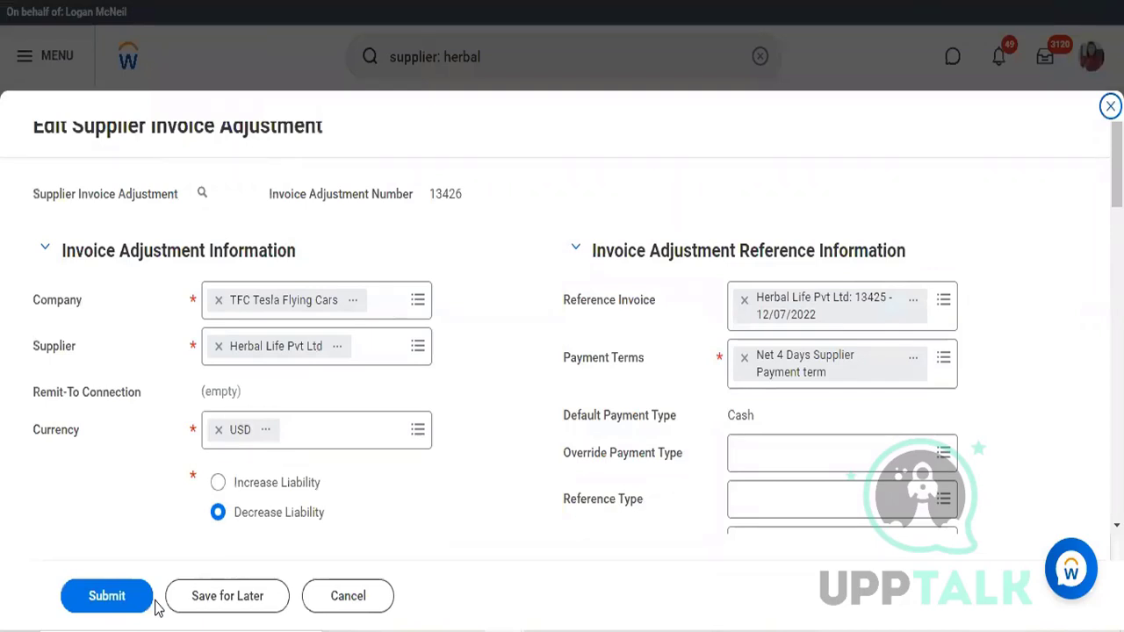
# Step: Set the adjustment line's extended amount to 500 and submit the supplier invoice adjustment
pyautogui.scroll(-8, 392, 485)
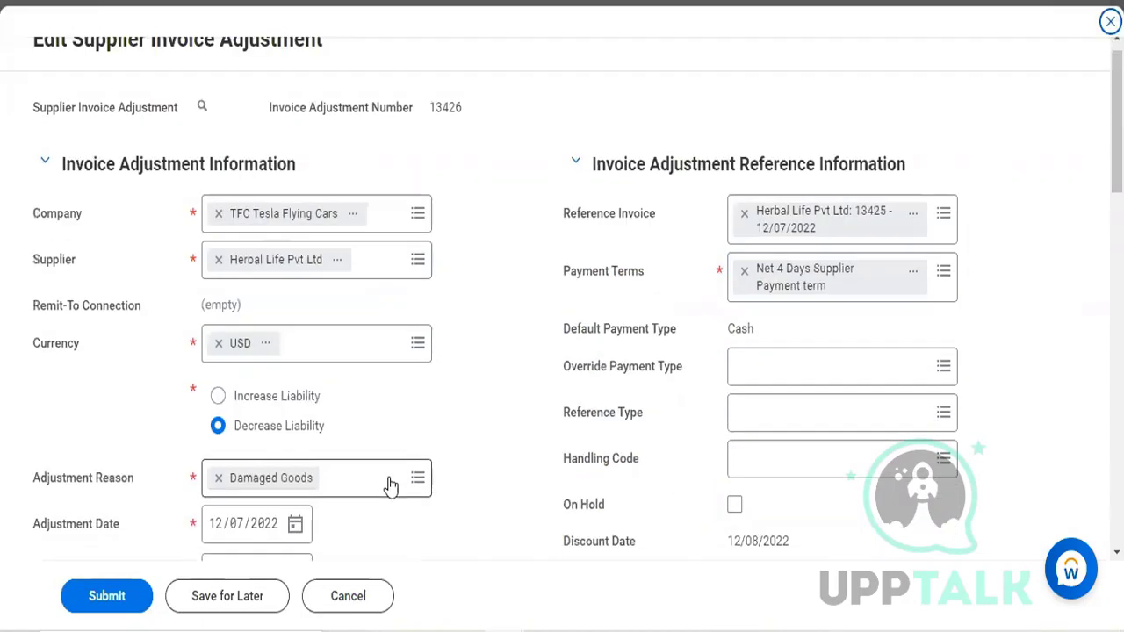
pyautogui.scroll(-10, 391, 486)
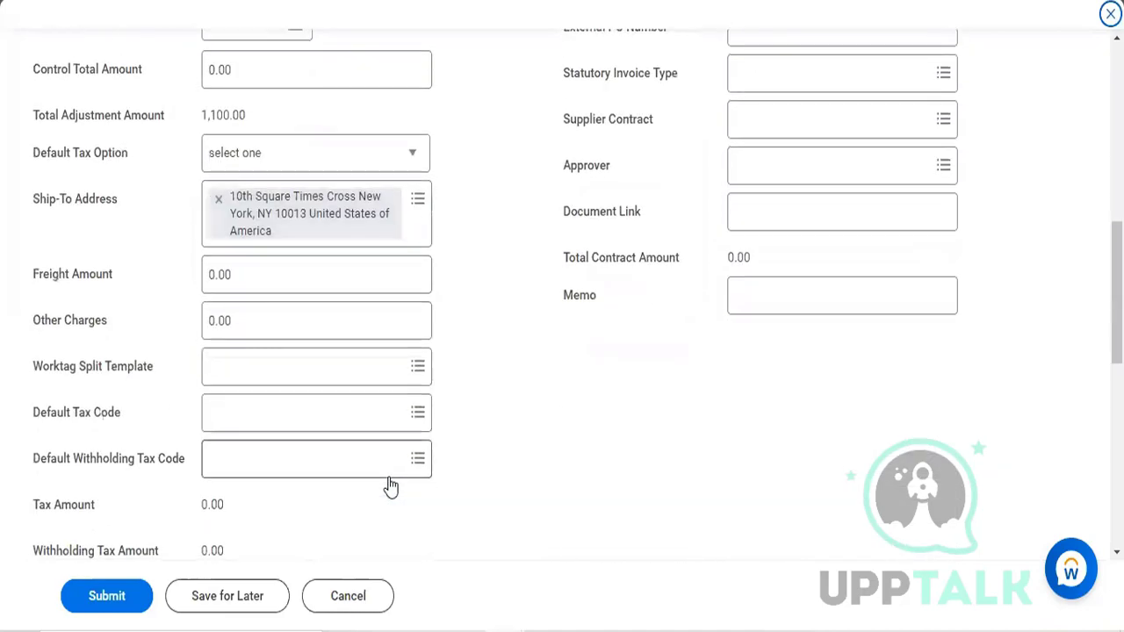
pyautogui.hscroll(10, 683, 385)
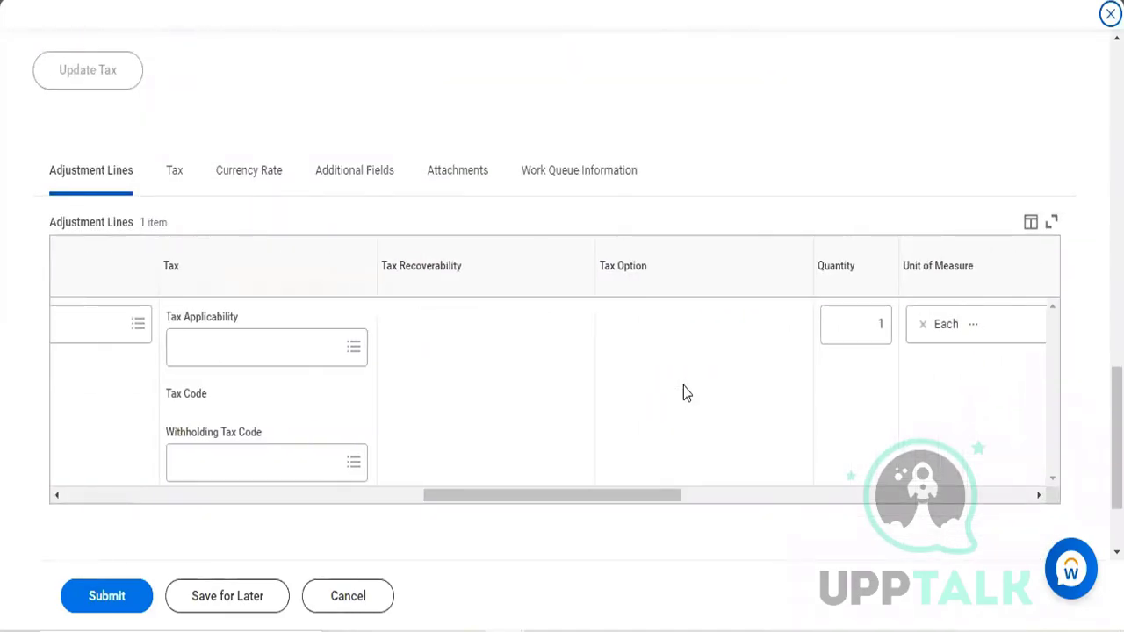
pyautogui.hscroll(-5, 683, 385)
pyautogui.hscroll(15, 683, 385)
pyautogui.hscroll(8, 683, 386)
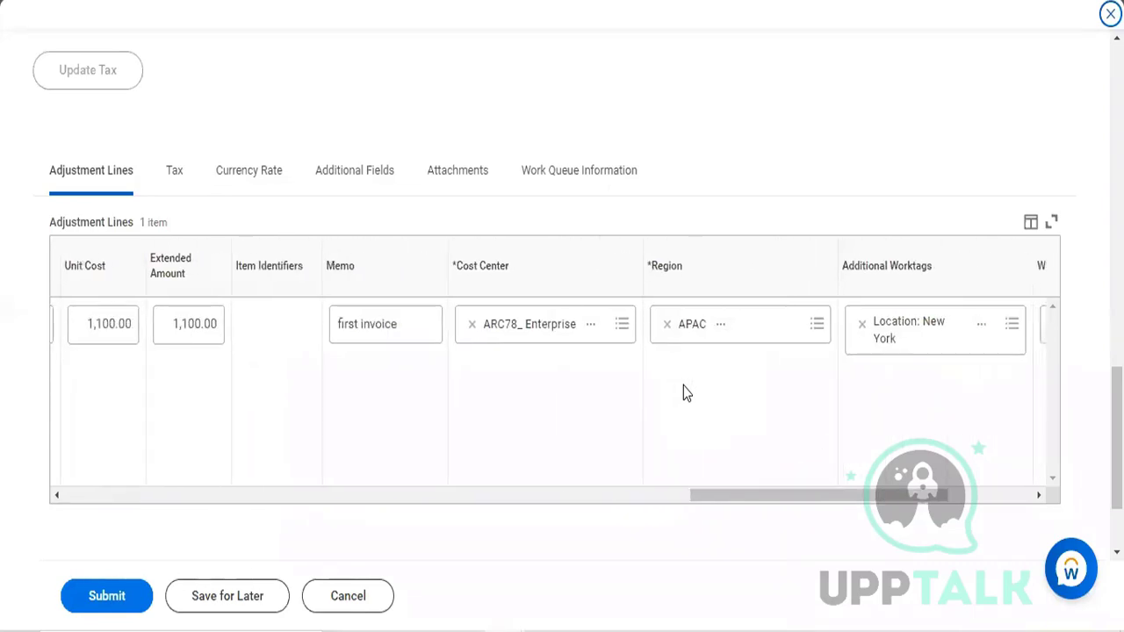
pyautogui.scroll(2, 683, 389)
pyautogui.hscroll(-5, 685, 395)
pyautogui.hscroll(-5, 684, 395)
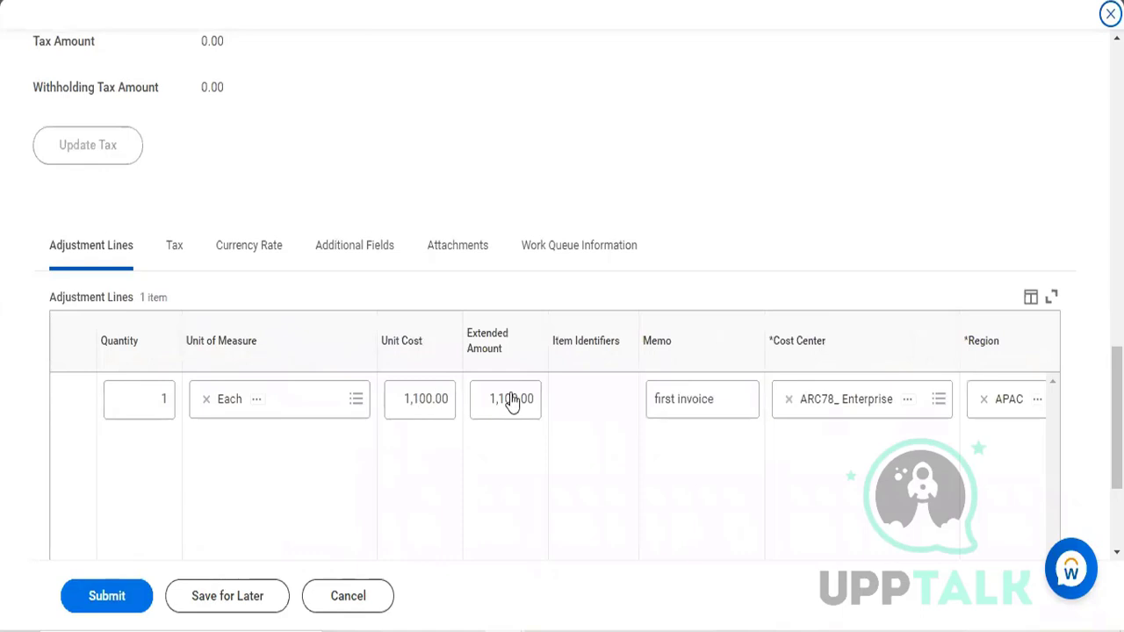
pyautogui.doubleClick(430, 404)
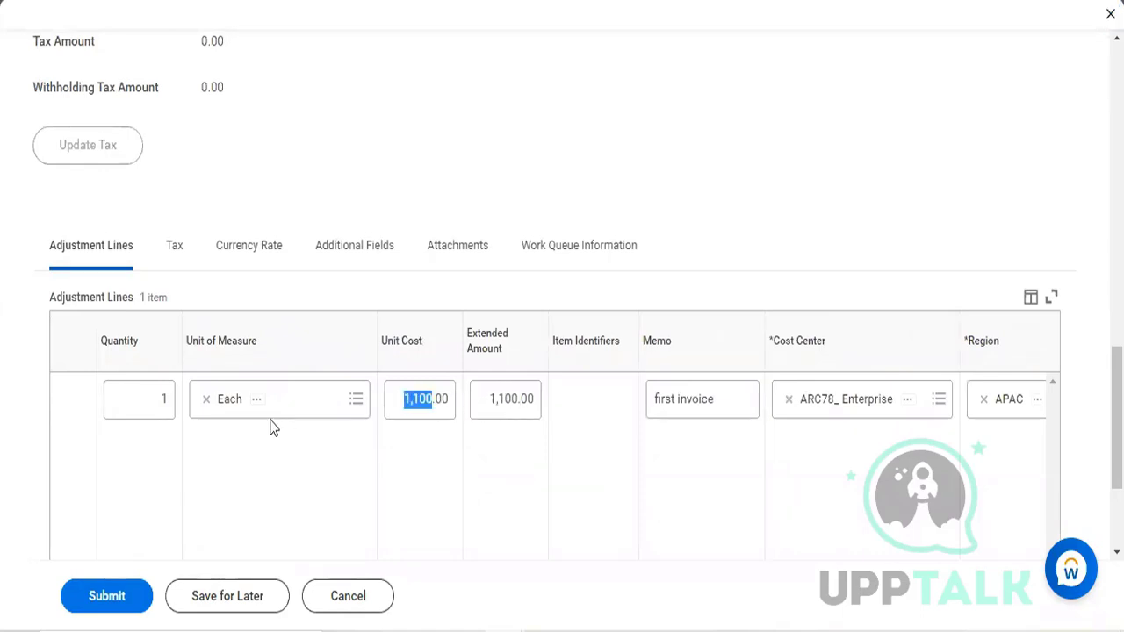
pyautogui.click(507, 399)
pyautogui.click(497, 401)
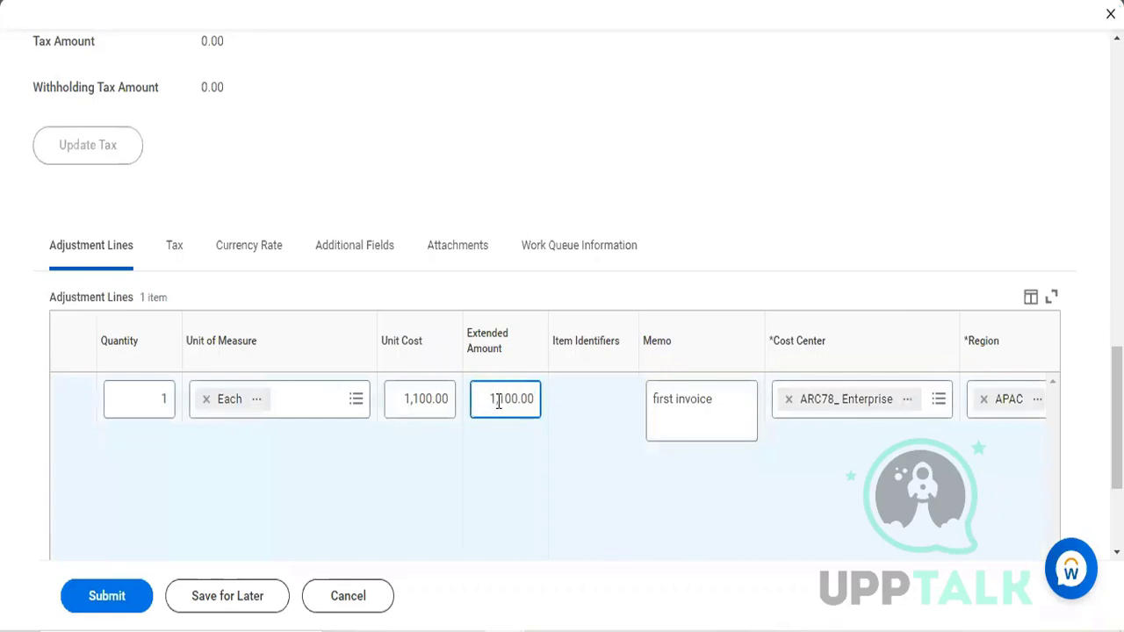
pyautogui.tripleClick(491, 401)
pyautogui.write('500')
pyautogui.click(501, 449)
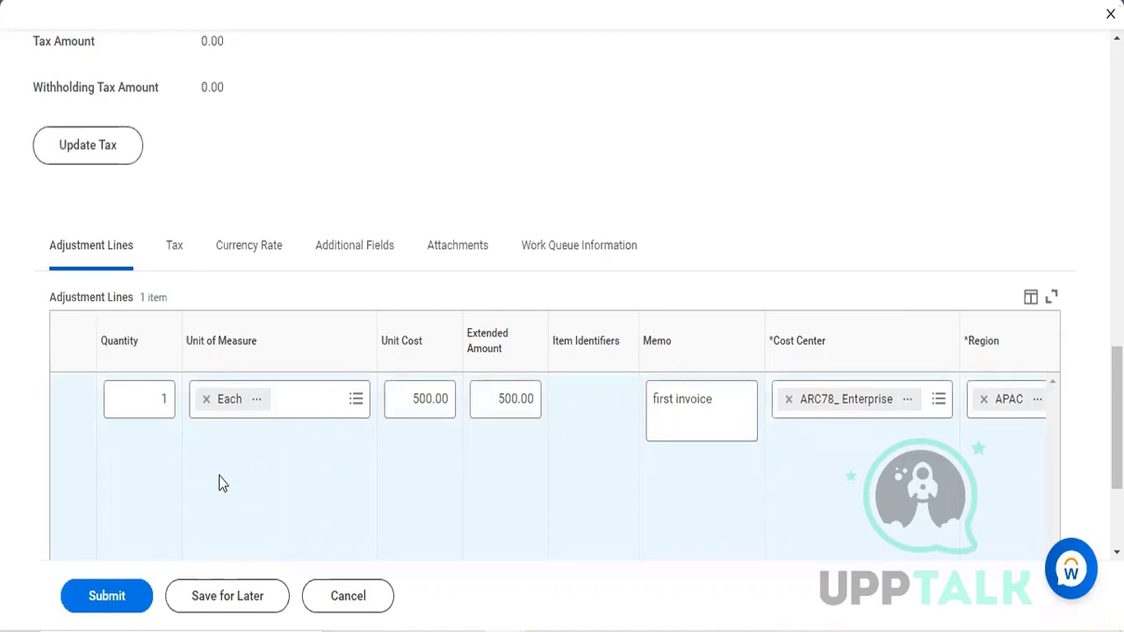
pyautogui.click(116, 600)
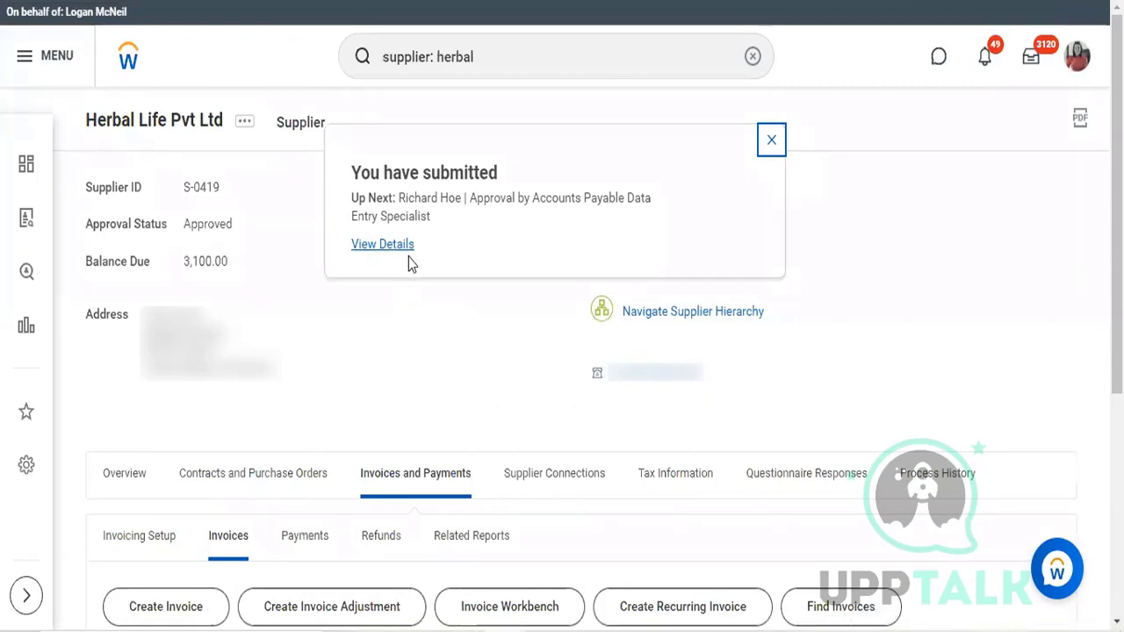
# Step: Open the adjustment's submission details and start a proxy session as the next approver listed
pyautogui.click(404, 249)
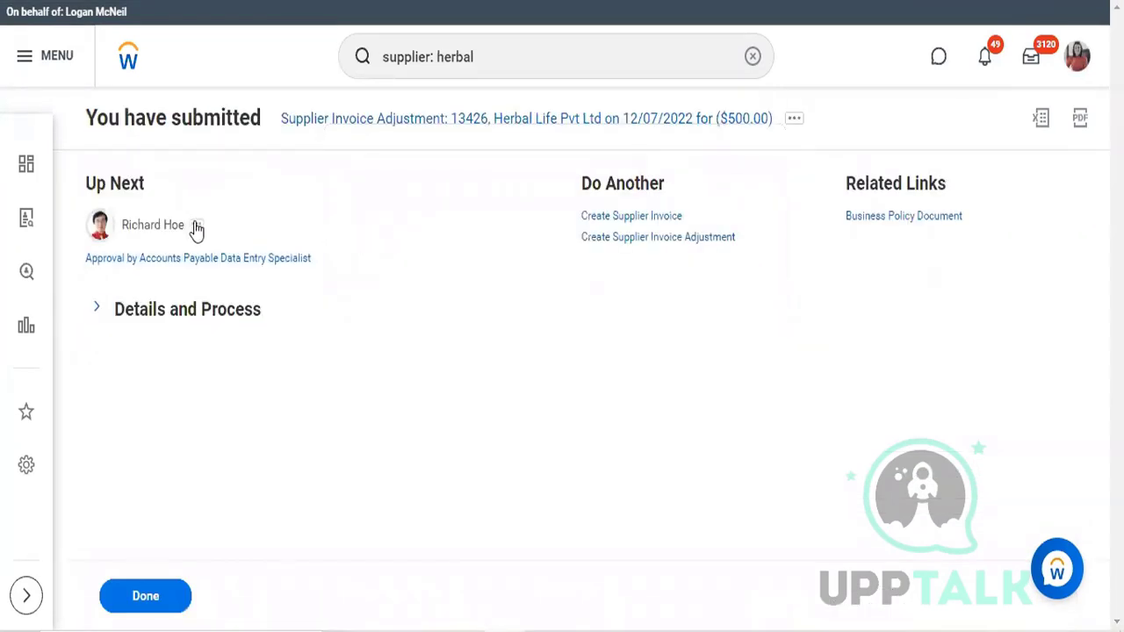
pyautogui.click(198, 226)
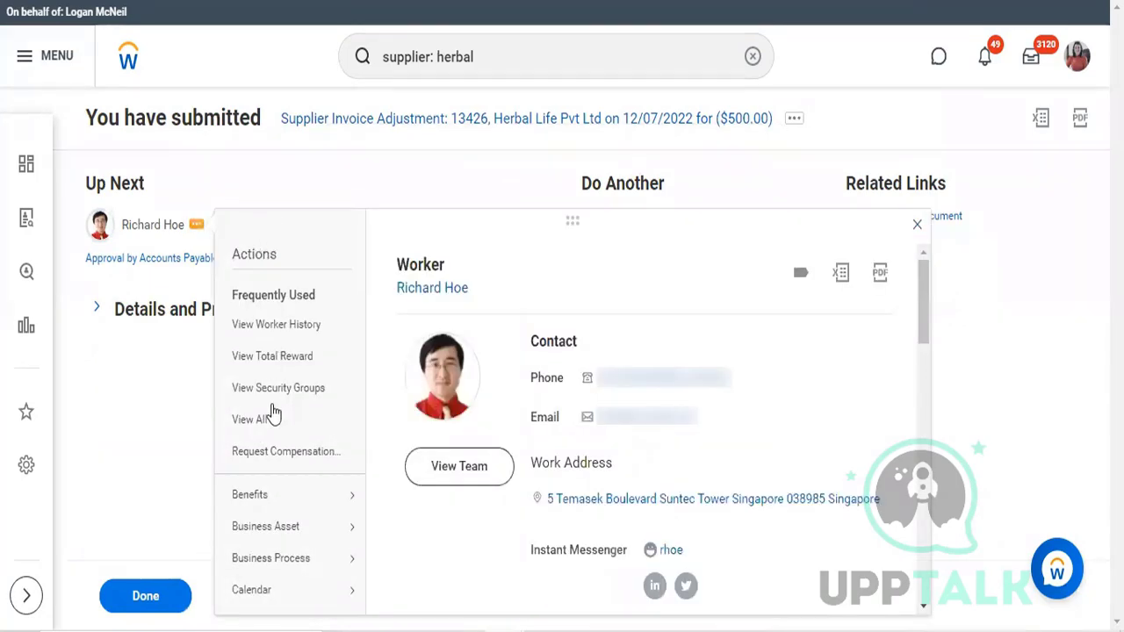
pyautogui.scroll(-5, 272, 404)
pyautogui.moveTo(272, 393)
pyautogui.scroll(-10, 272, 392)
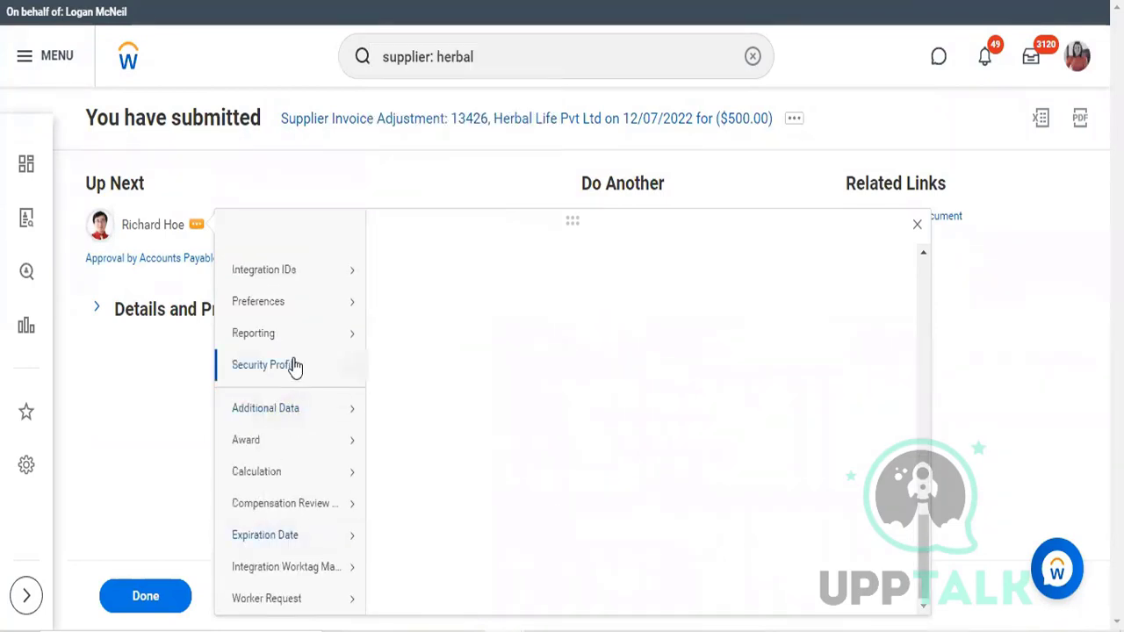
pyautogui.moveTo(282, 365)
pyautogui.click(412, 235)
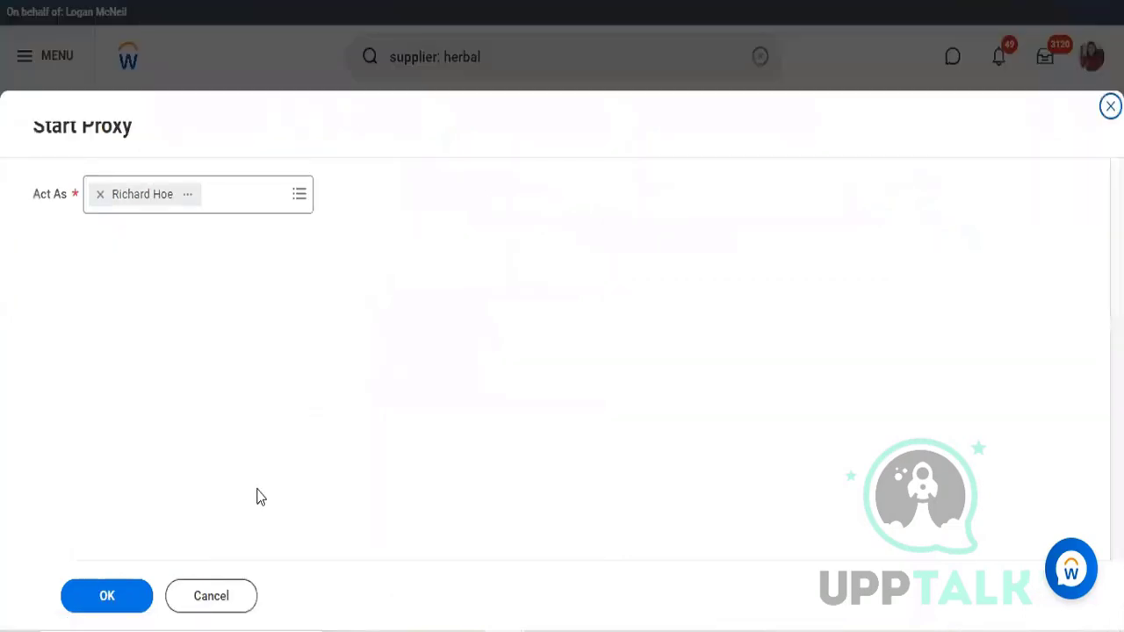
pyautogui.click(134, 600)
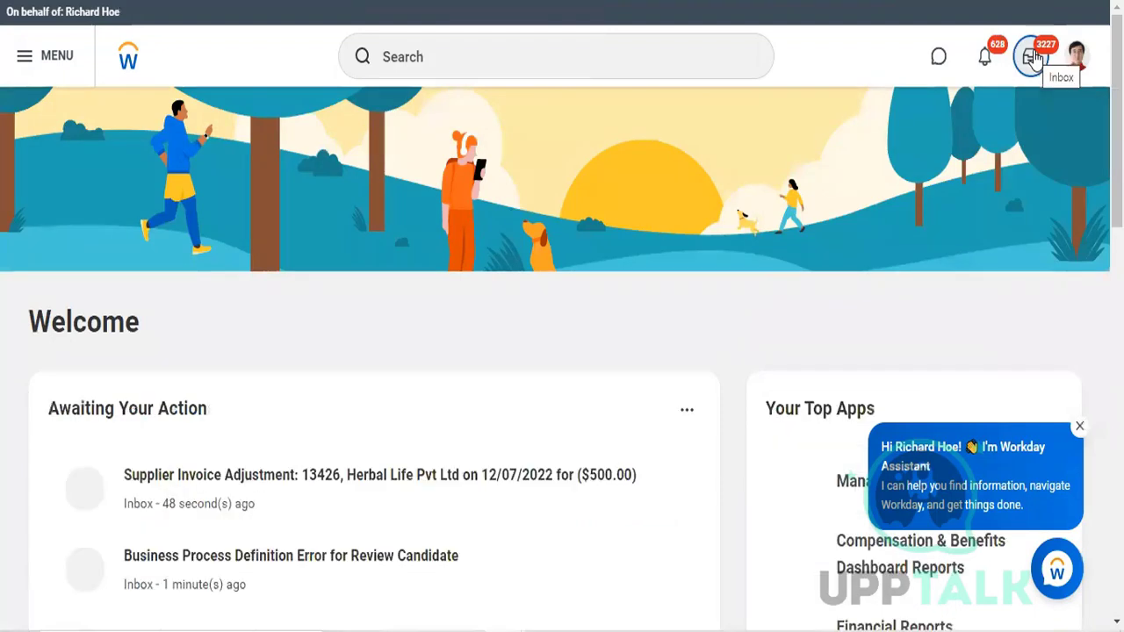
# Step: Open the $500 Herbal Life Pvt Ltd supplier invoice adjustment in the inbox and approve it
pyautogui.click(1031, 58)
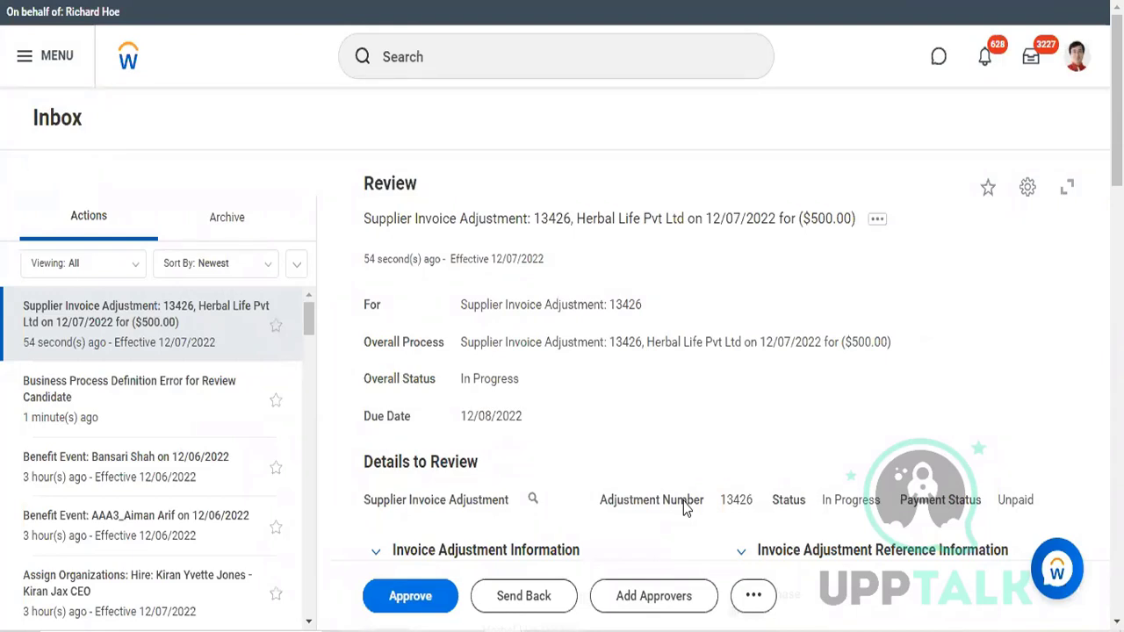
pyautogui.click(421, 604)
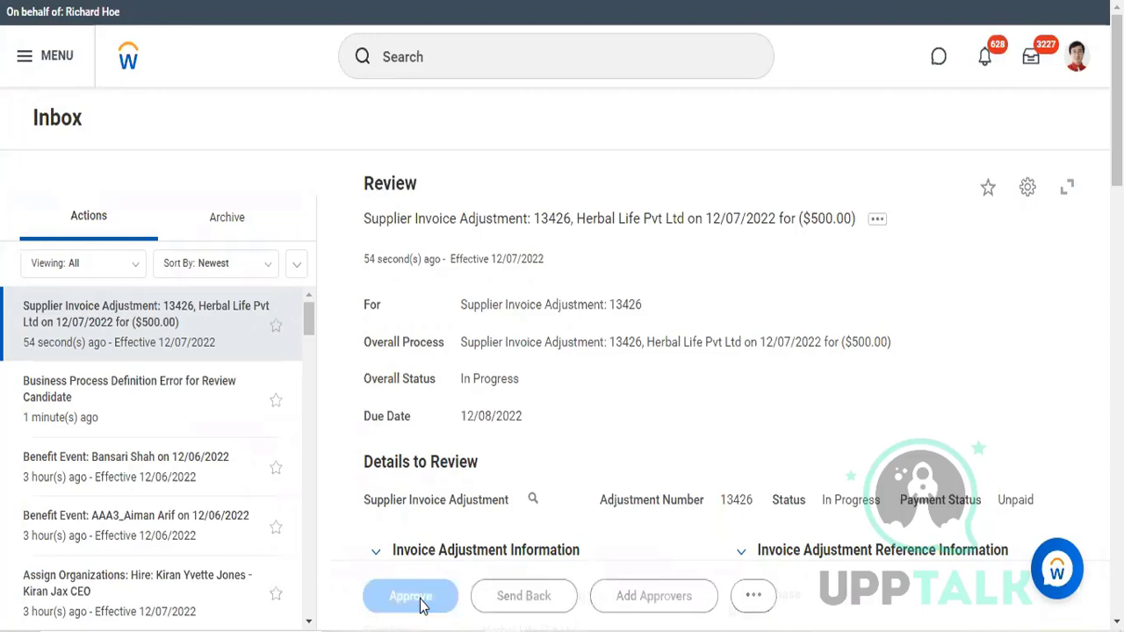
# Step: Search for "supplier: herbal" and open the Herbal Life Pvt Ltd supplier record
pyautogui.click(425, 68)
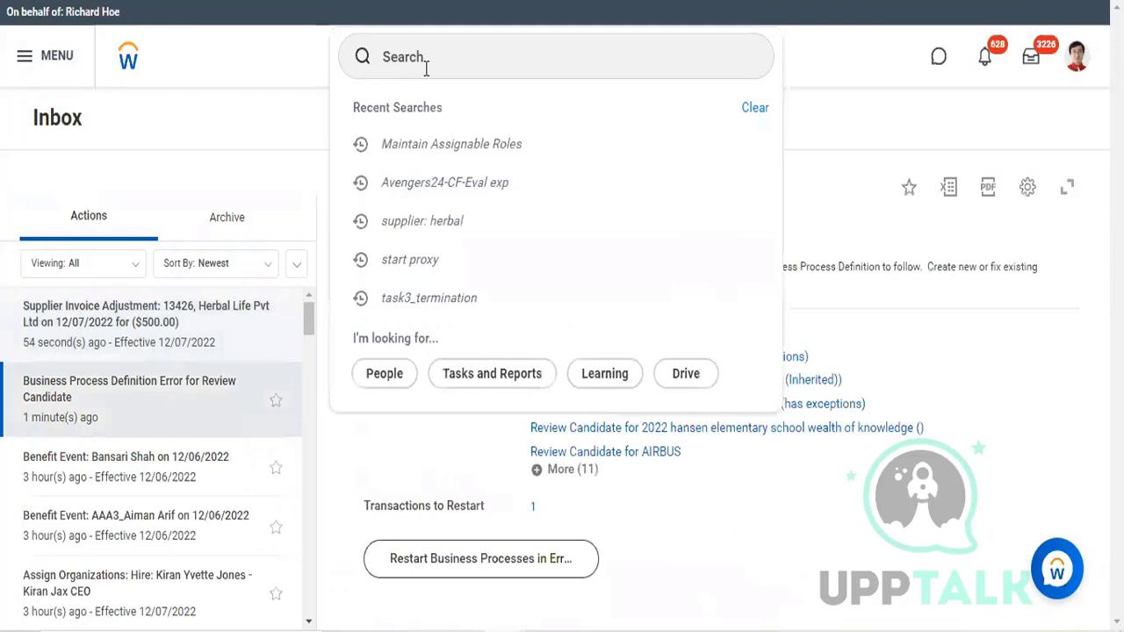
pyautogui.click(436, 224)
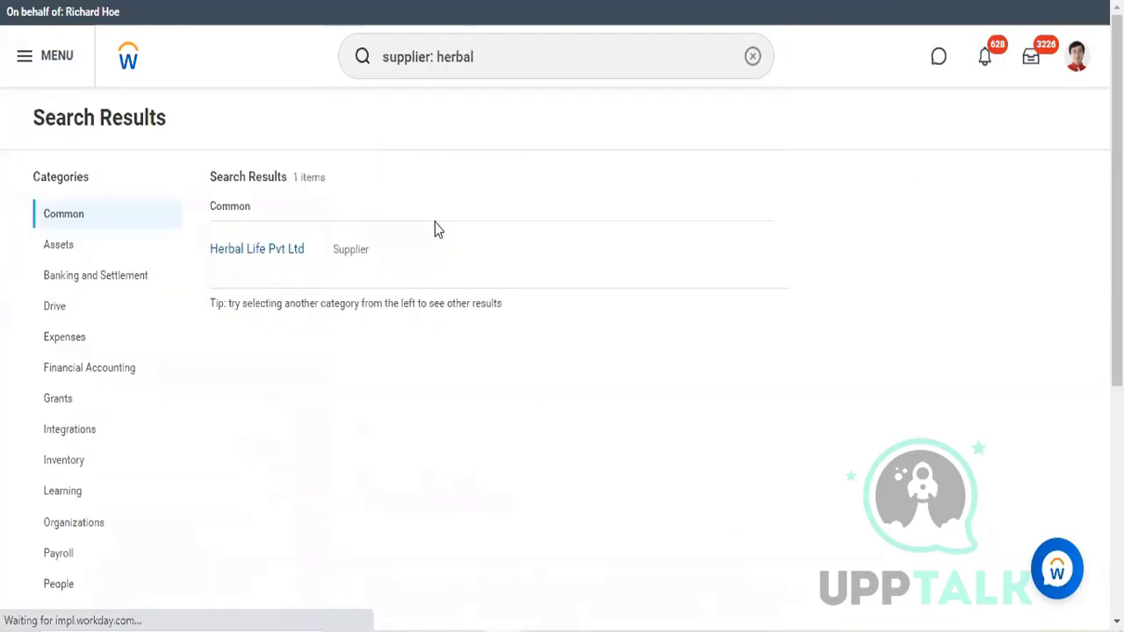
pyautogui.click(271, 250)
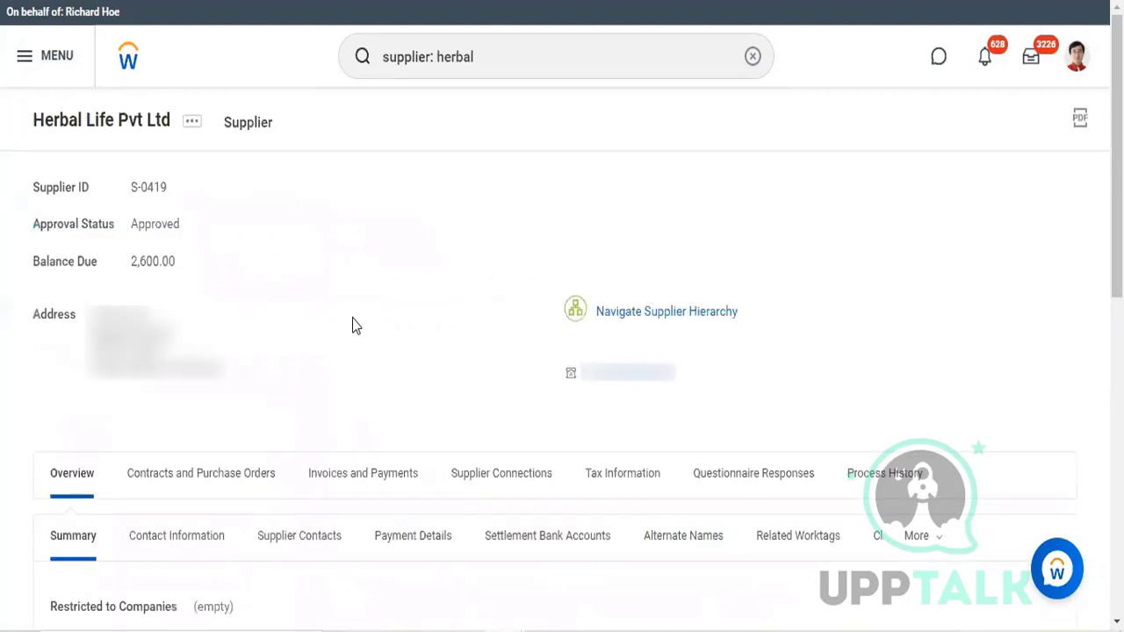
# Step: Review the Herbal Life Pvt Ltd supplier's invoicing options, balance due and overview summary
pyautogui.click(376, 494)
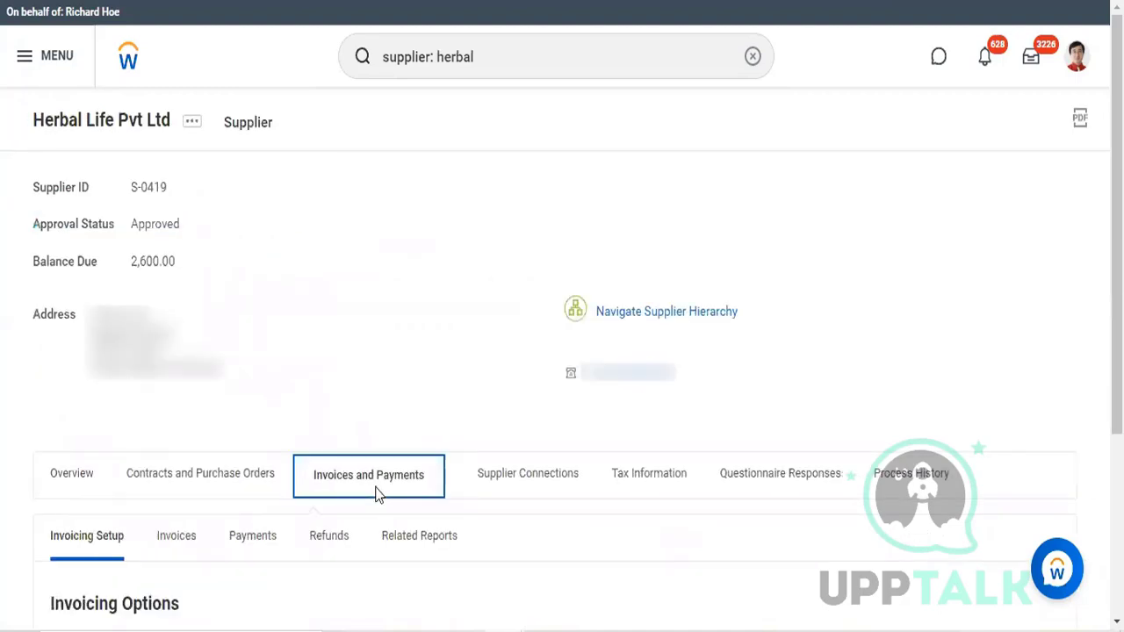
pyautogui.scroll(-1, 379, 495)
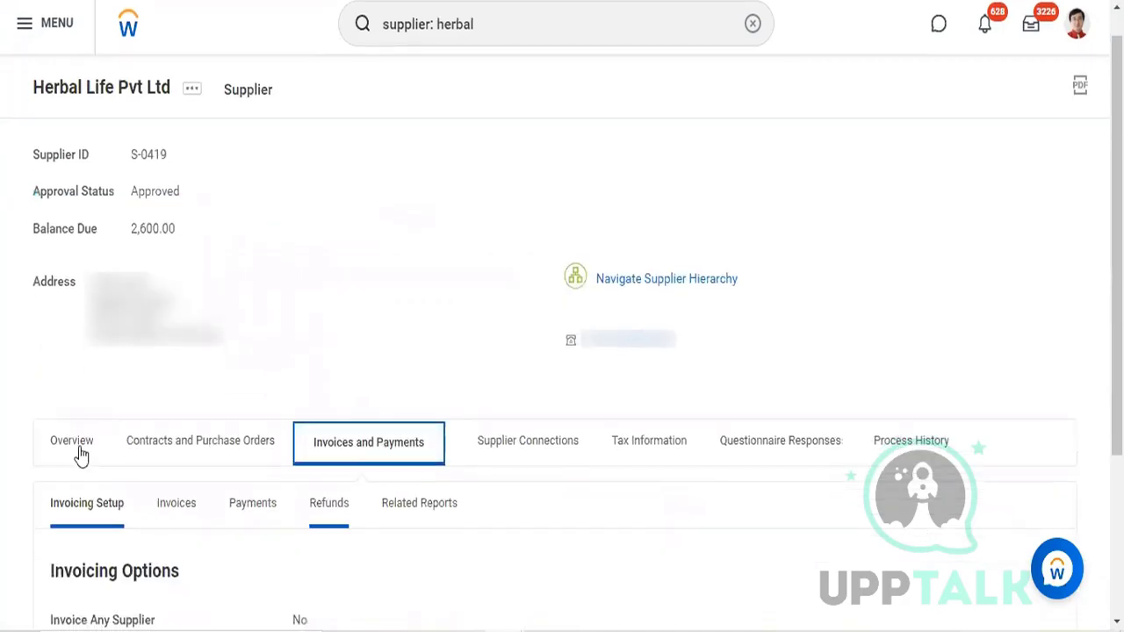
pyautogui.click(79, 449)
pyautogui.scroll(-2, 338, 349)
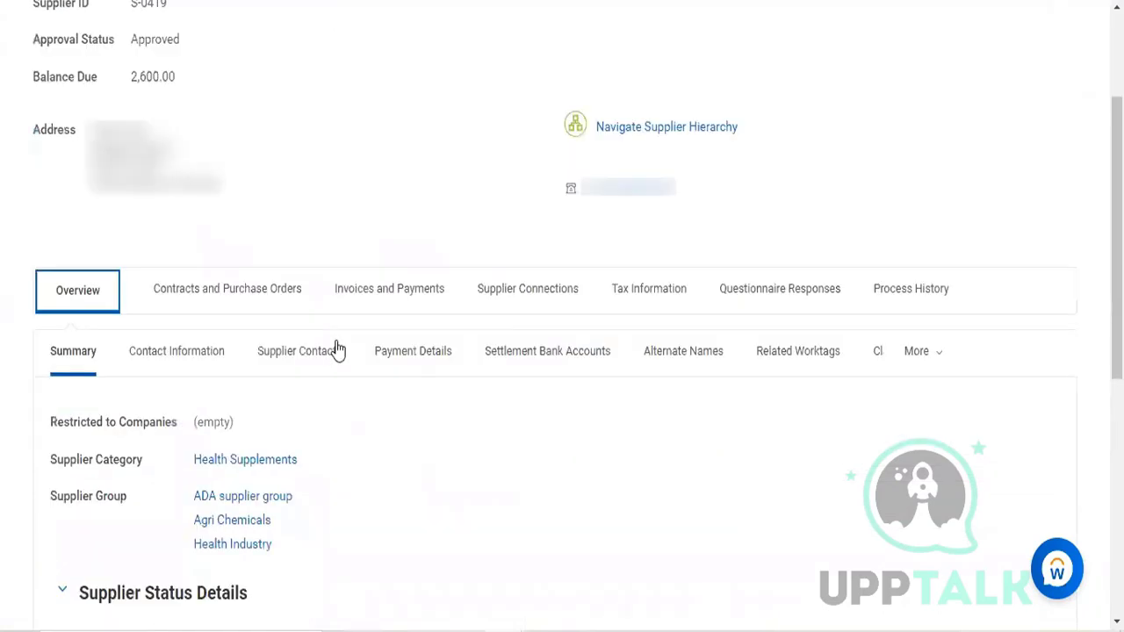
pyautogui.scroll(-2, 338, 350)
pyautogui.scroll(2, 338, 349)
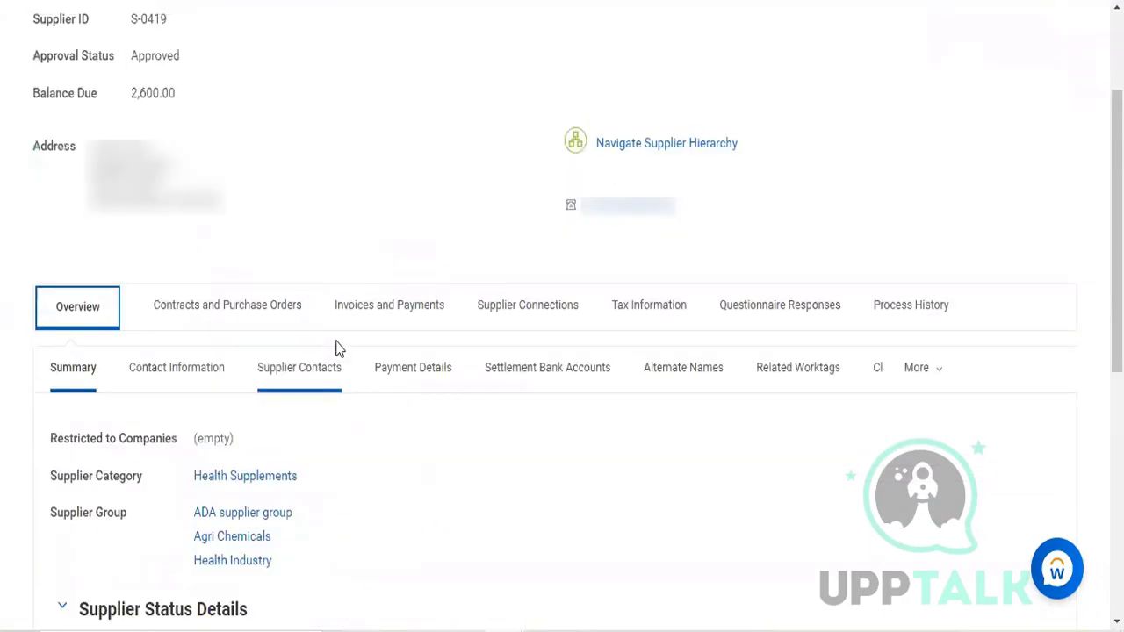
pyautogui.scroll(2, 338, 349)
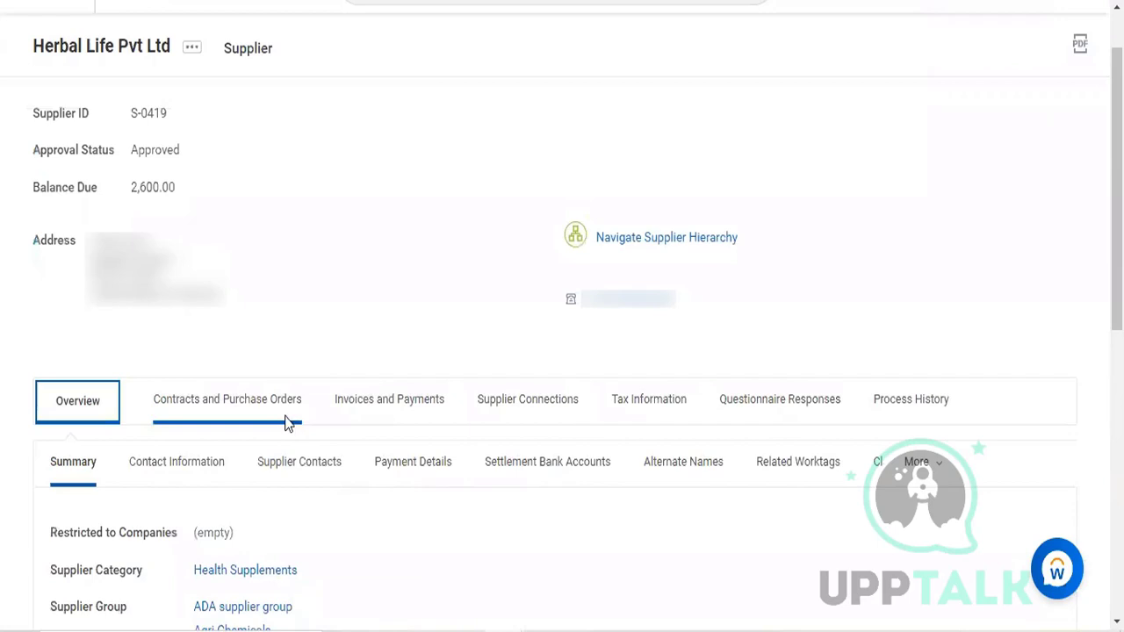
# Step: Examine the supplier's recent invoices, checking the status and balance due of the invoices and the adjustment
pyautogui.moveTo(283, 424); pyautogui.dragTo(379, 432)
pyautogui.click(379, 430)
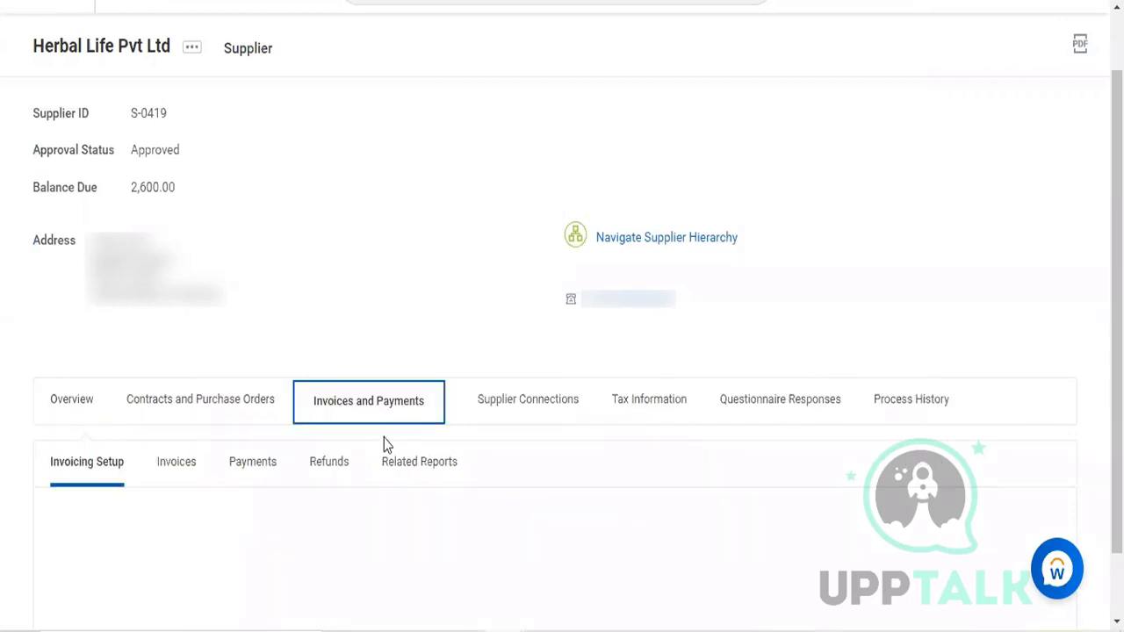
pyautogui.scroll(-1, 384, 445)
pyautogui.scroll(-1, 384, 445)
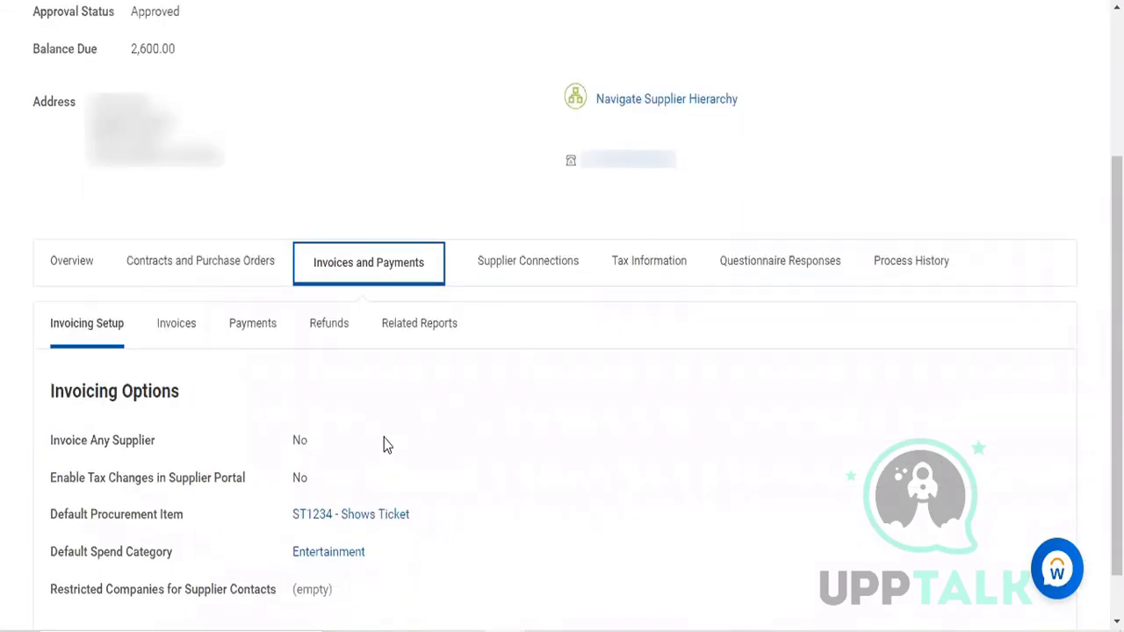
pyautogui.scroll(-1, 384, 445)
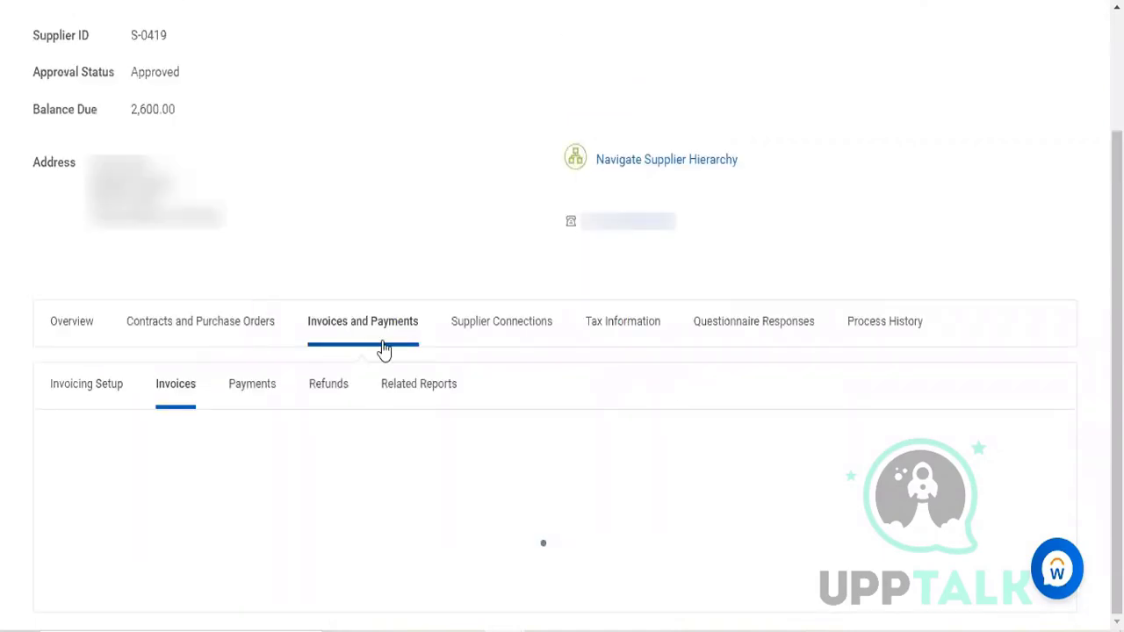
pyautogui.scroll(-2, 384, 351)
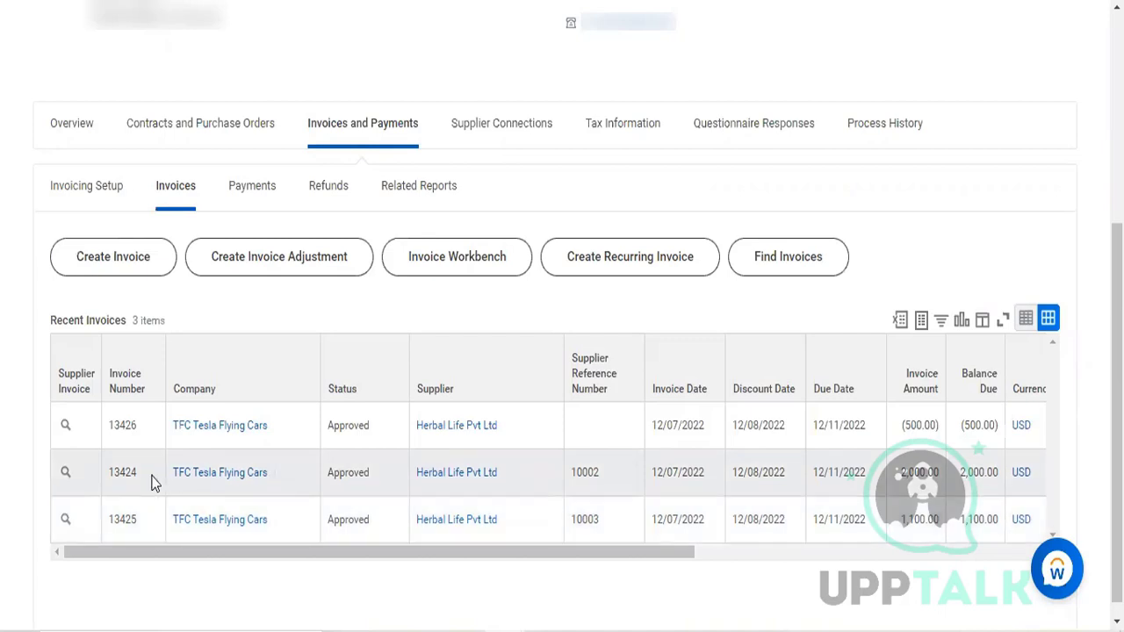
pyautogui.scroll(5, 219, 408)
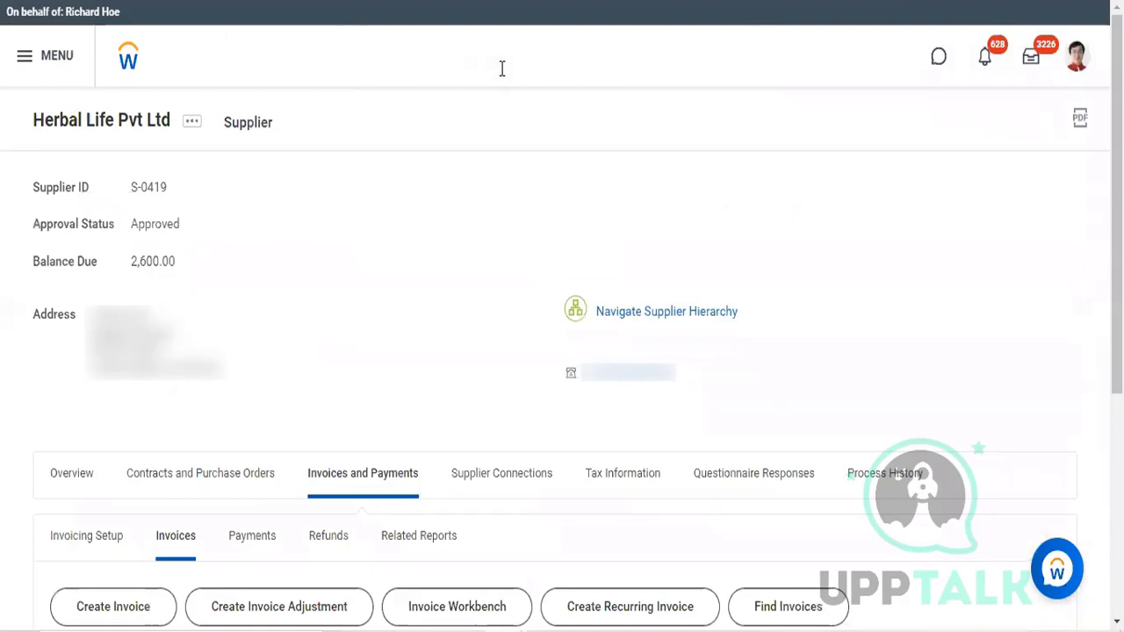
# Step: Find the Stop Proxy task and end the current proxy session
pyautogui.click(501, 69)
pyautogui.press('BackSpace')
pyautogui.press('BackSpace')
pyautogui.press('BackSpace')
pyautogui.press('BackSpace')
pyautogui.press('BackSpace')
pyautogui.press('BackSpace')
pyautogui.press('BackSpace')
pyautogui.press('BackSpace')
pyautogui.press('BackSpace')
pyautogui.press('BackSpace')
pyautogui.press('BackSpace')
pyautogui.press('BackSpace')
pyautogui.press('BackSpace')
pyautogui.press('BackSpace')
pyautogui.press('BackSpace')
pyautogui.press('BackSpace')
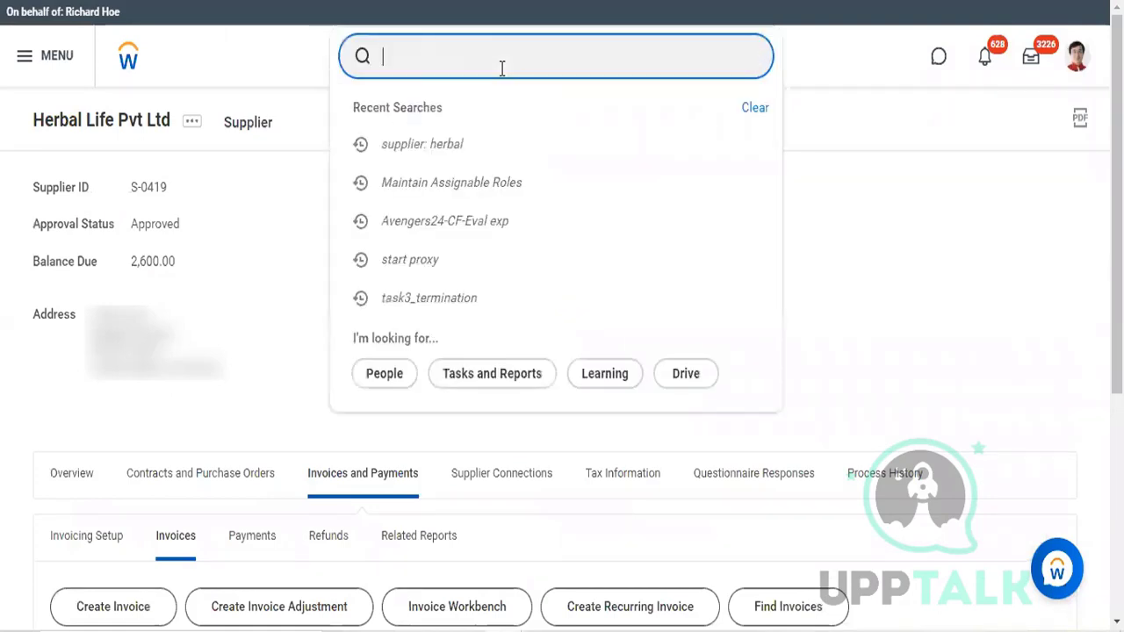
pyautogui.write('stop')
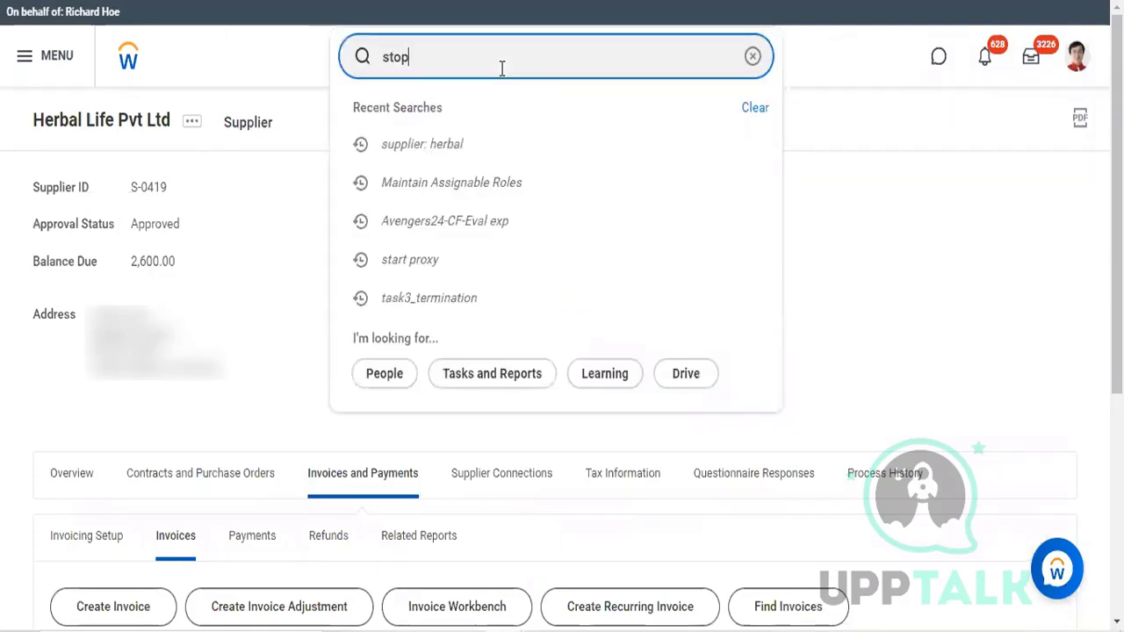
pyautogui.write(' proxy')
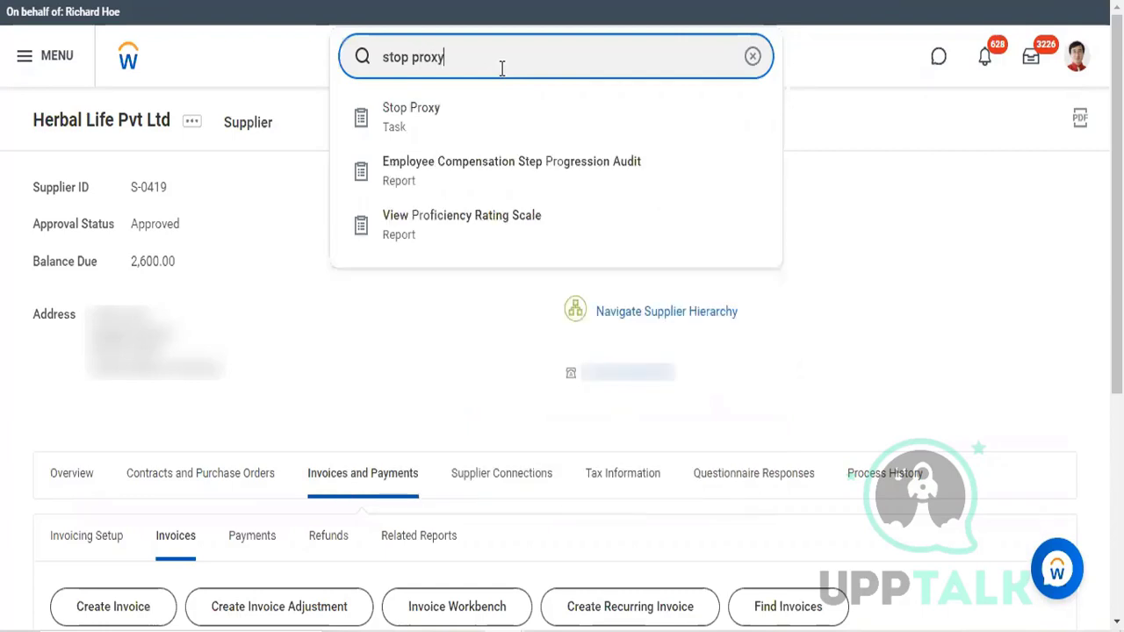
pyautogui.click(457, 134)
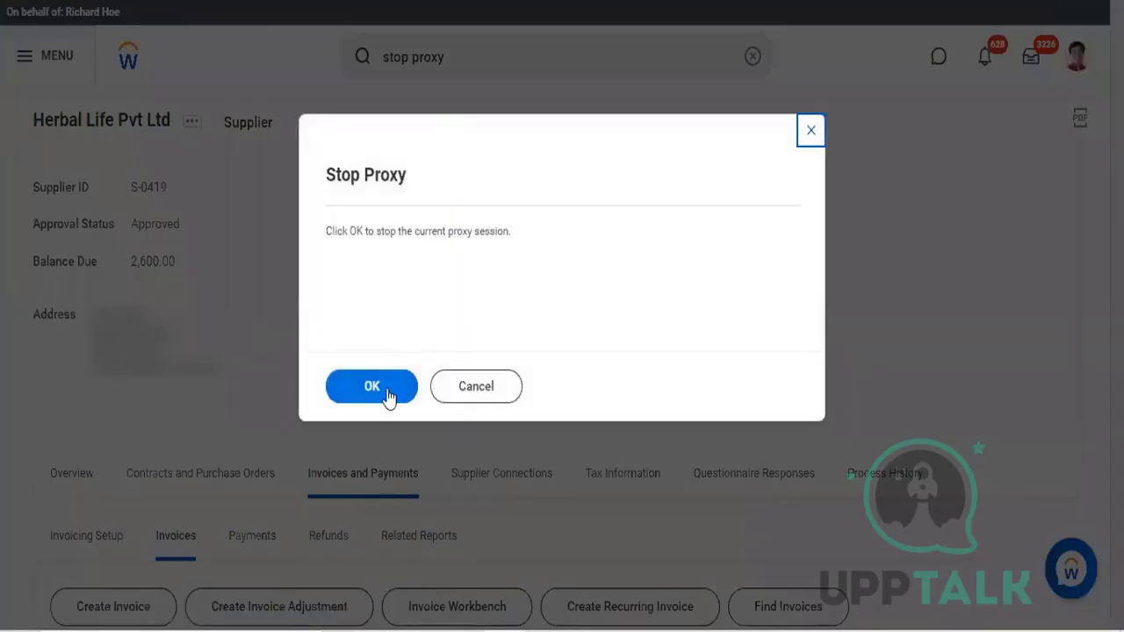
pyautogui.click(389, 394)
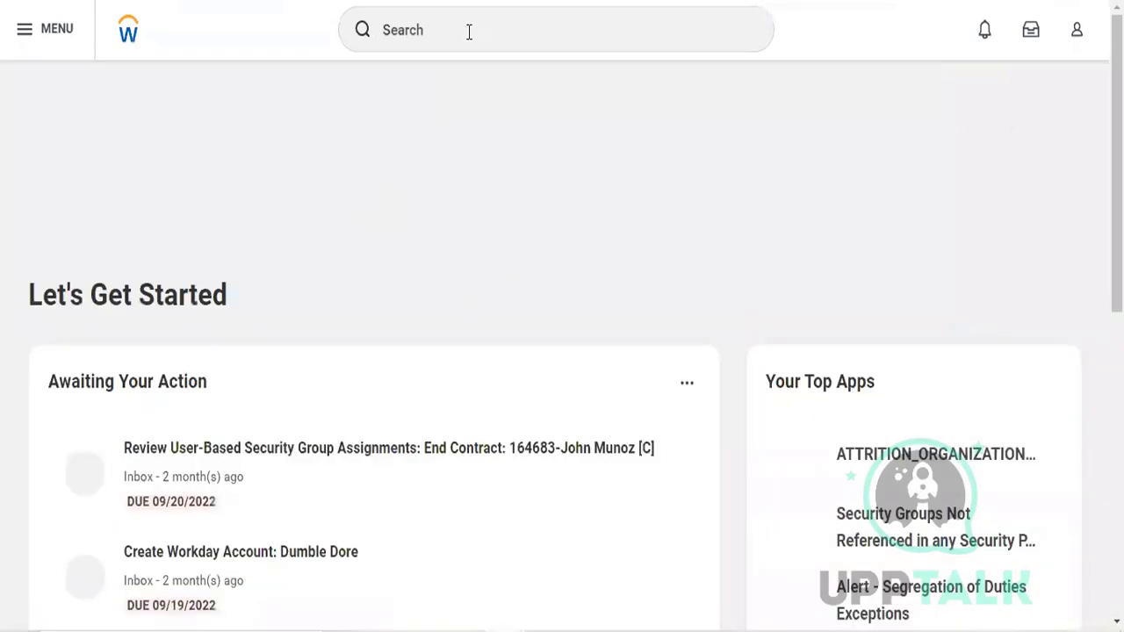
# Step: Search for "start proxy" and open the Start Proxy task
pyautogui.click(469, 32)
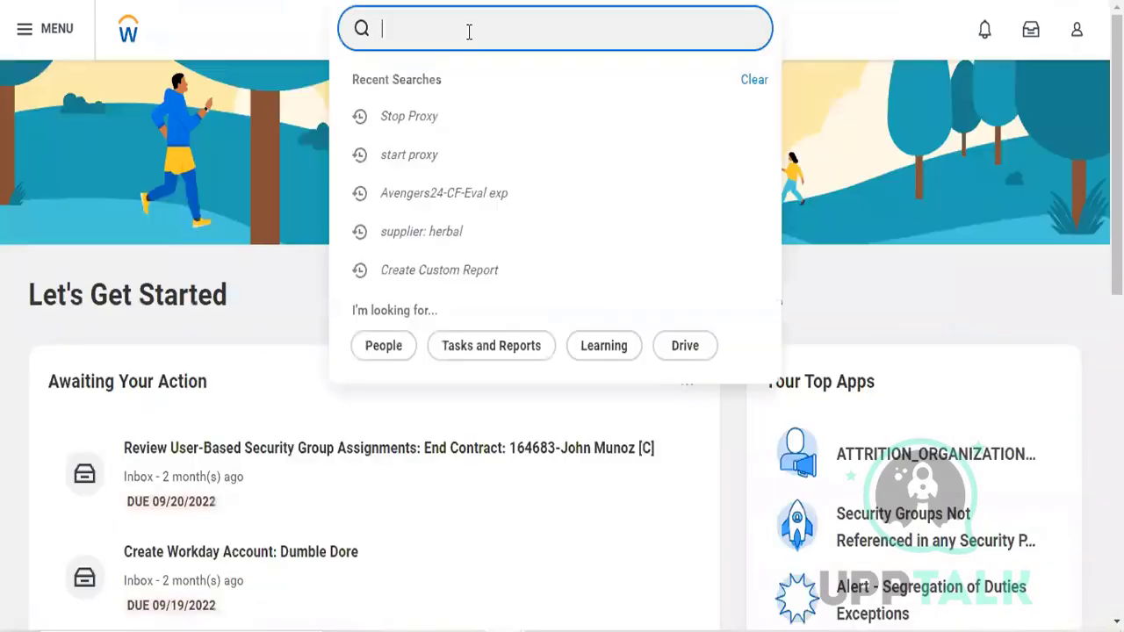
pyautogui.click(417, 166)
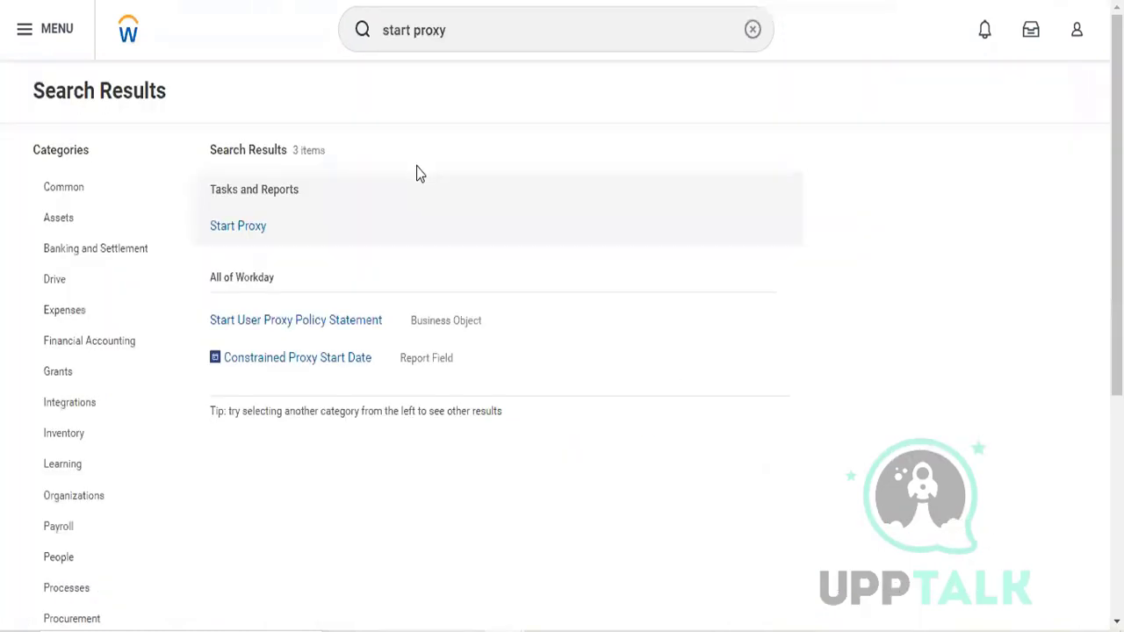
pyautogui.click(239, 228)
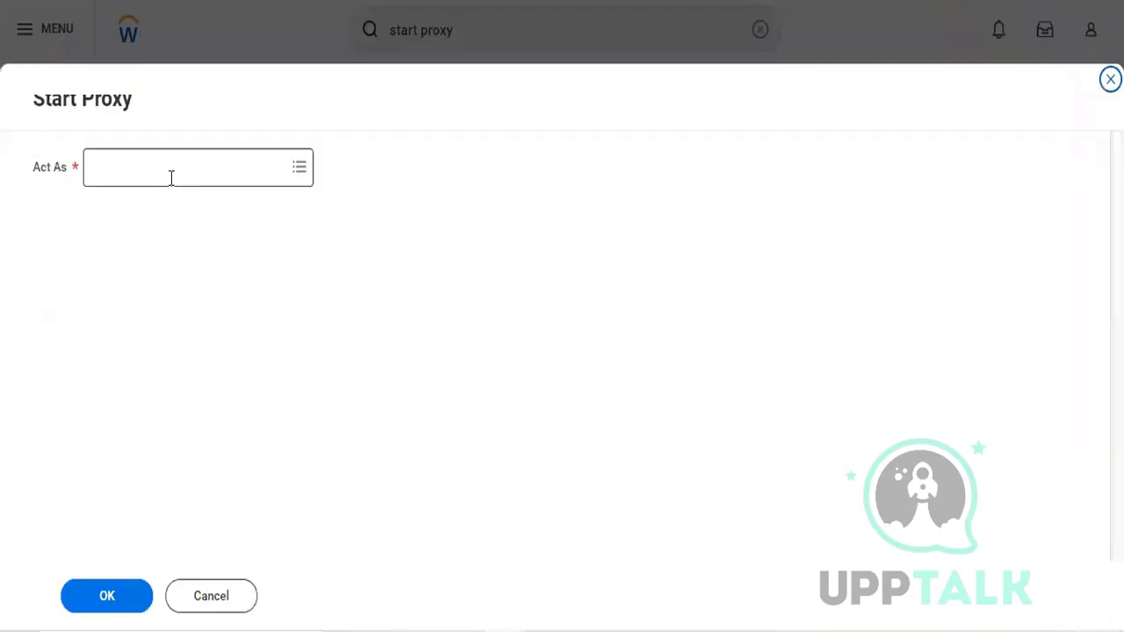
pyautogui.click(171, 177)
pyautogui.write('lmc')
pyautogui.press('Return')
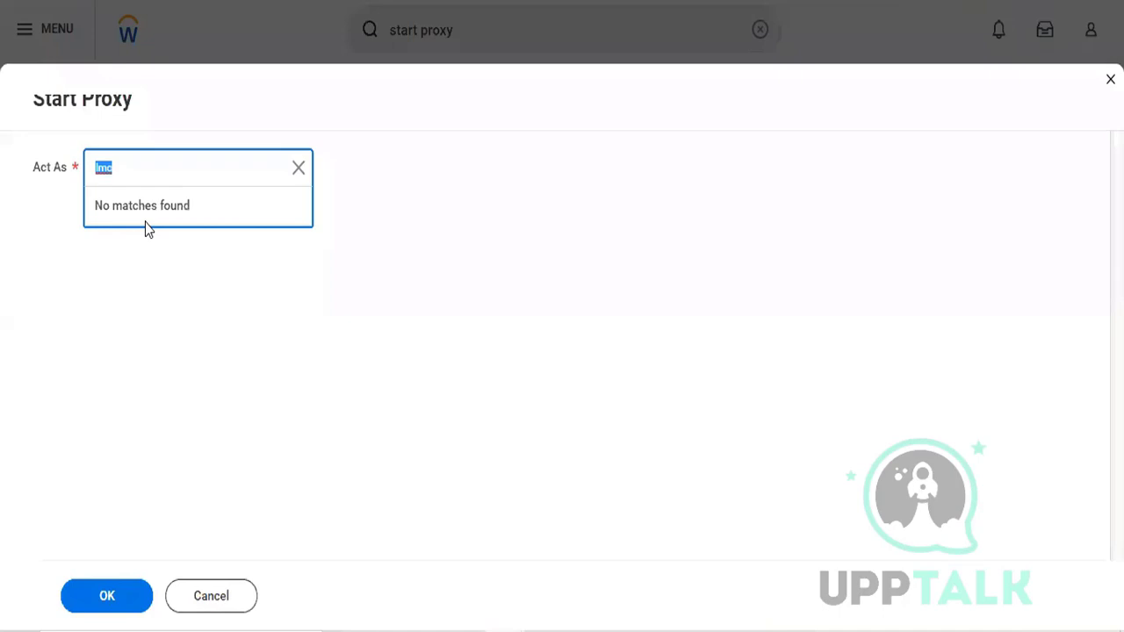
pyautogui.press('BackSpace')
pyautogui.write('lmc')
pyautogui.press('Return')
pyautogui.press('BackSpace')
pyautogui.write('lc')
pyautogui.write('gam')
pyautogui.press('BackSpace')
pyautogui.write('n\\')
pyautogui.press('Return')
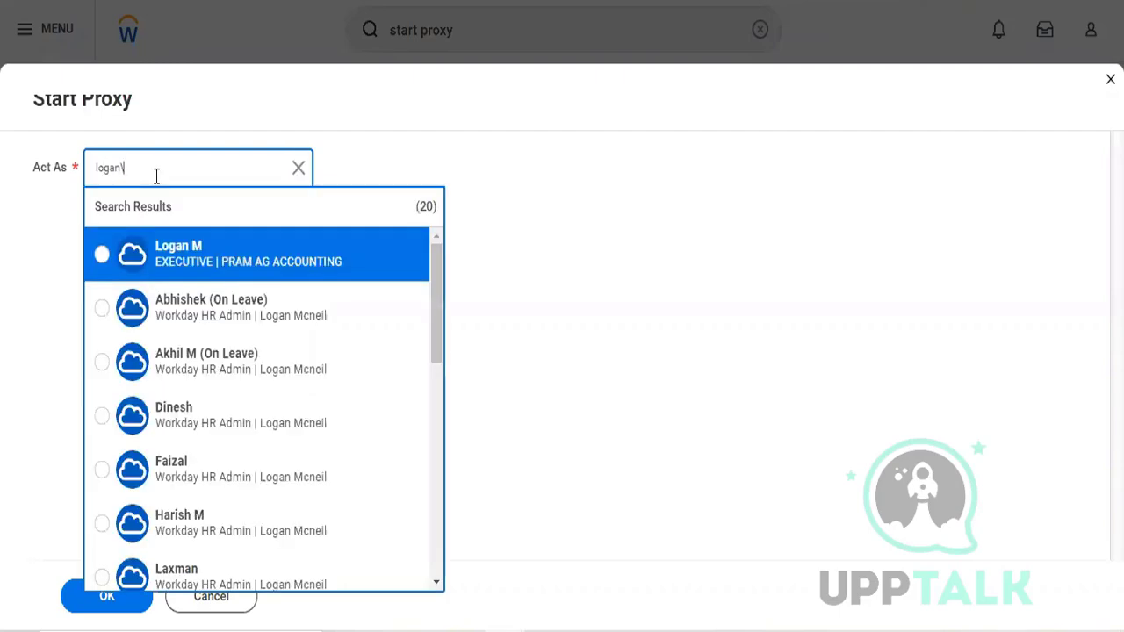
pyautogui.press('BackSpace')
pyautogui.press('Return')
pyautogui.click(203, 261)
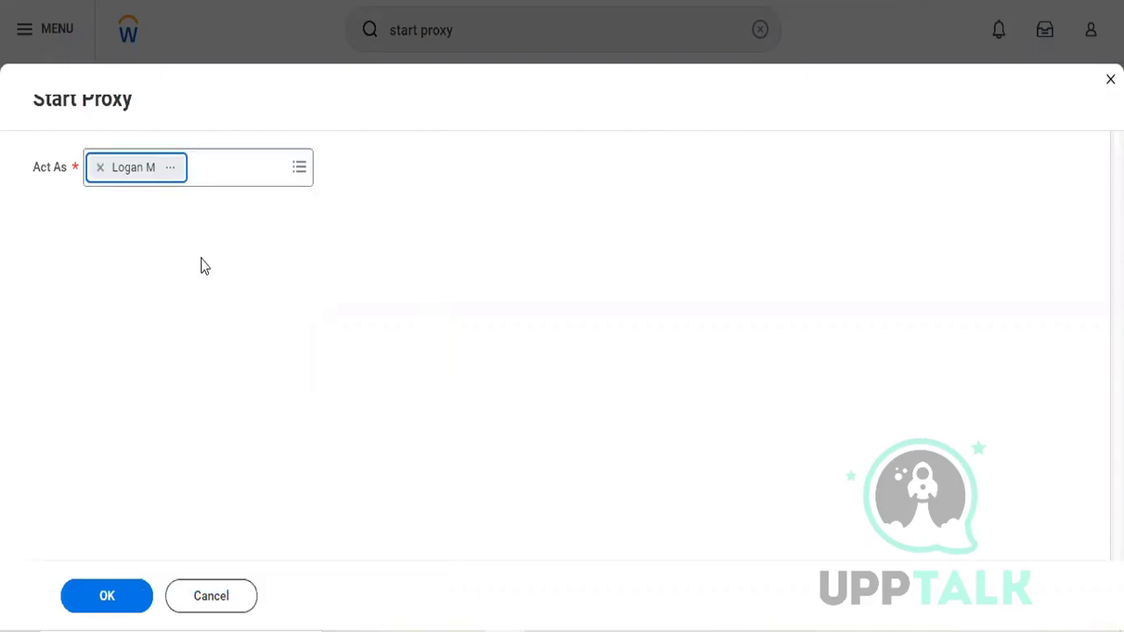
pyautogui.click(99, 168)
pyautogui.write('log')
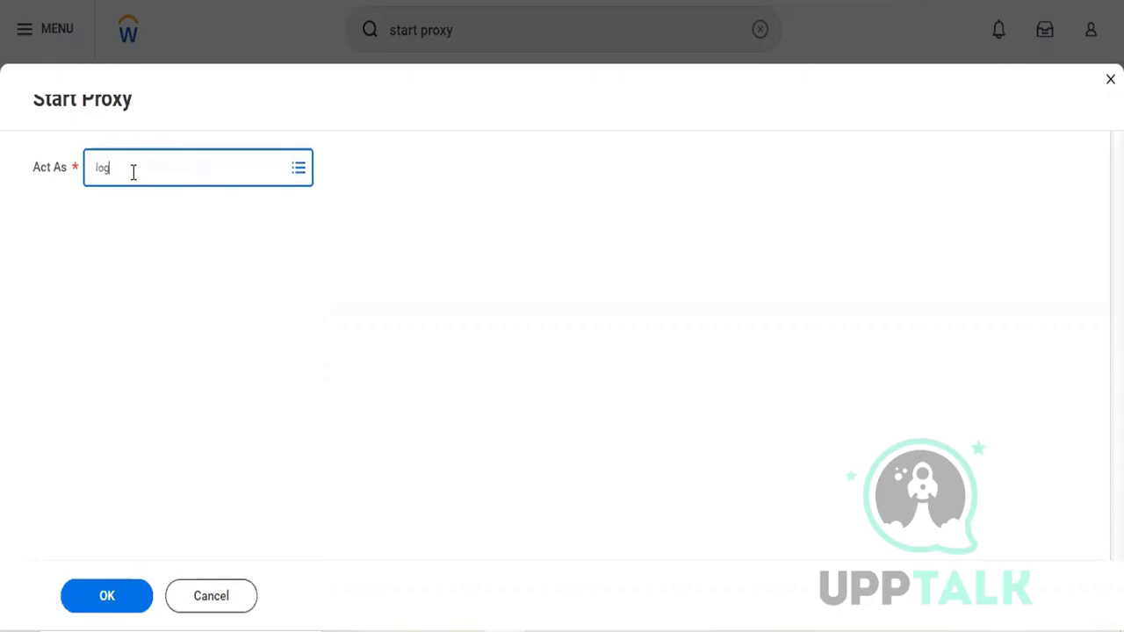
pyautogui.press('BackSpace')
pyautogui.press('BackSpace')
pyautogui.write('lmc')
pyautogui.press('Return')
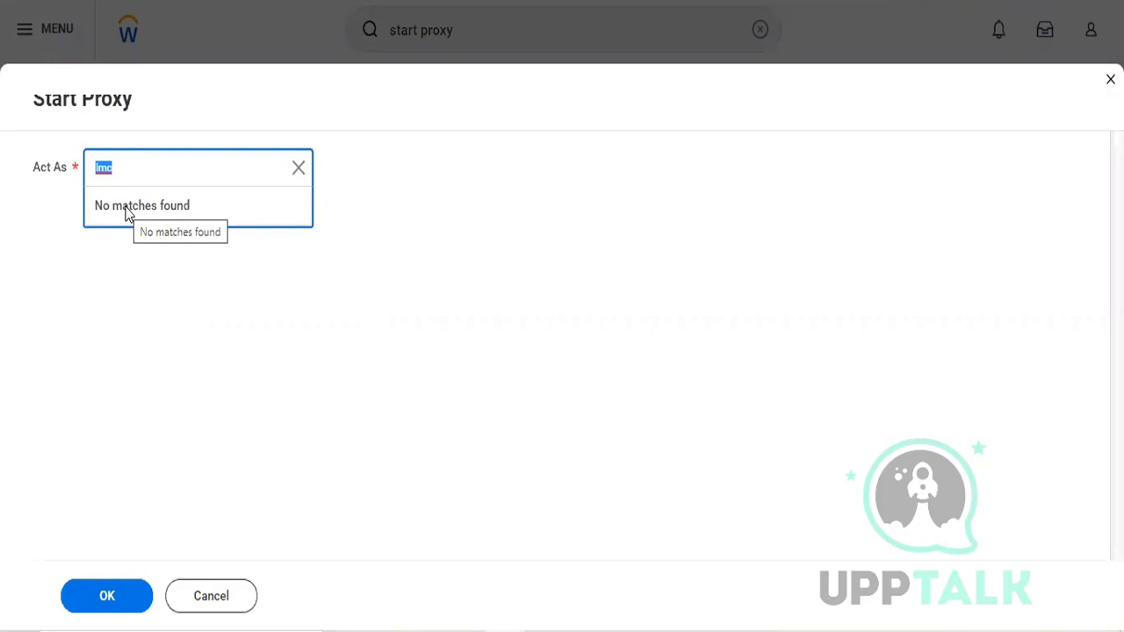
pyautogui.write('300')
pyautogui.press('BackSpace')
pyautogui.press('BackSpace')
pyautogui.press('BackSpace')
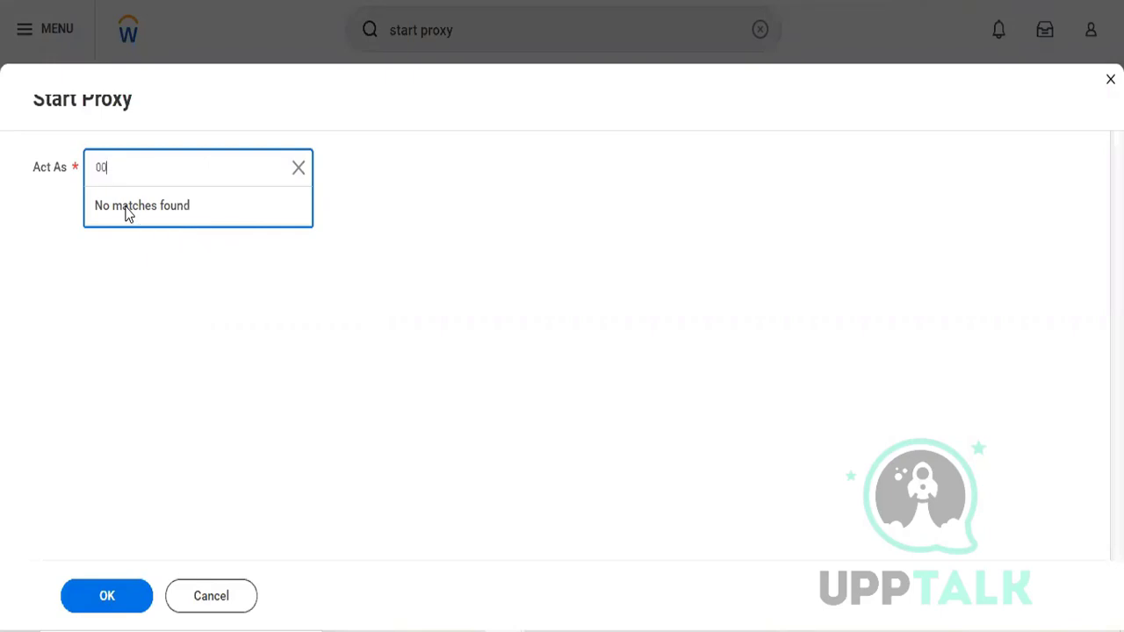
pyautogui.write('lmcniel')
pyautogui.press('Return')
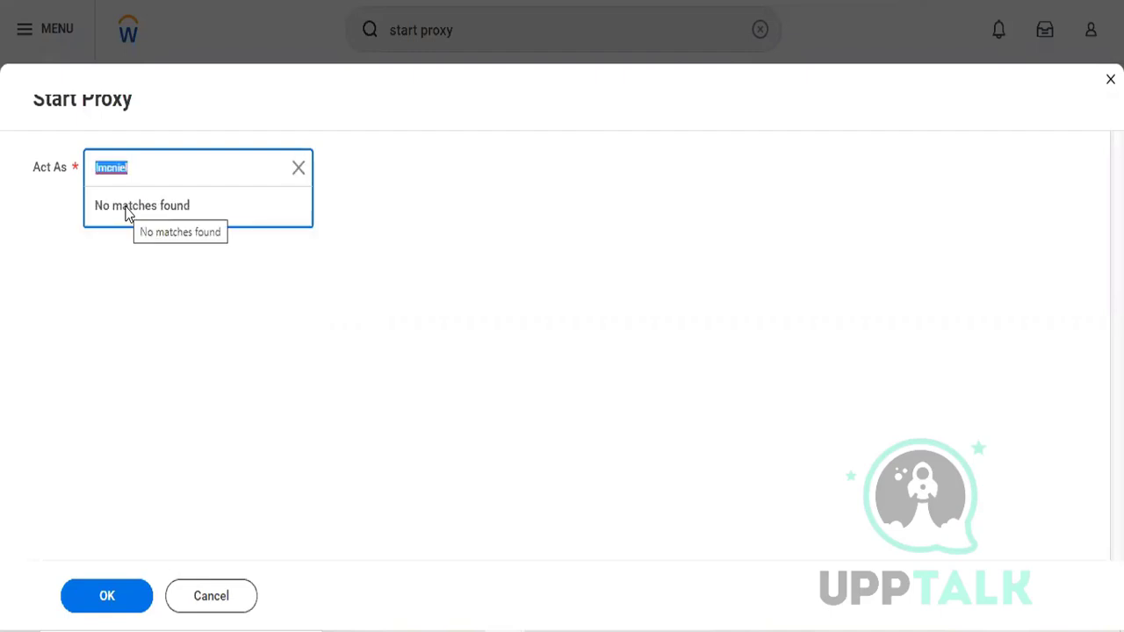
pyautogui.click(157, 170)
pyautogui.press('BackSpace')
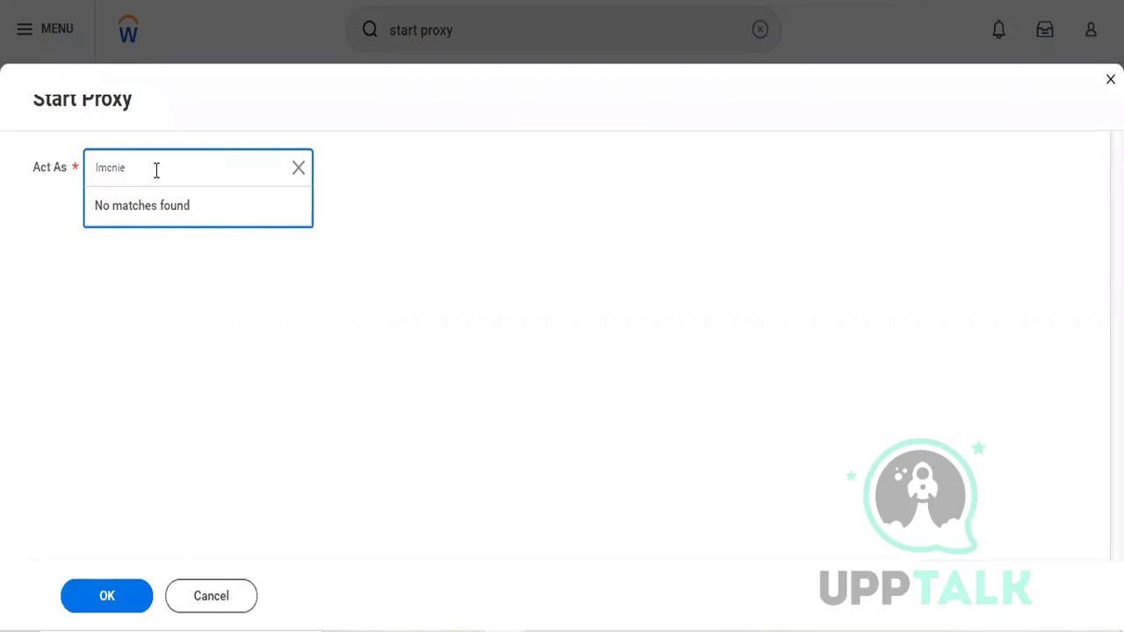
pyautogui.press('BackSpace')
pyautogui.press('BackSpace')
pyautogui.write('eil')
pyautogui.press('Return')
# Step: Look up the required worker by first name and start of surname in Act As, and start a proxy session as that worker
pyautogui.write('logan mc')
pyautogui.press('Return')
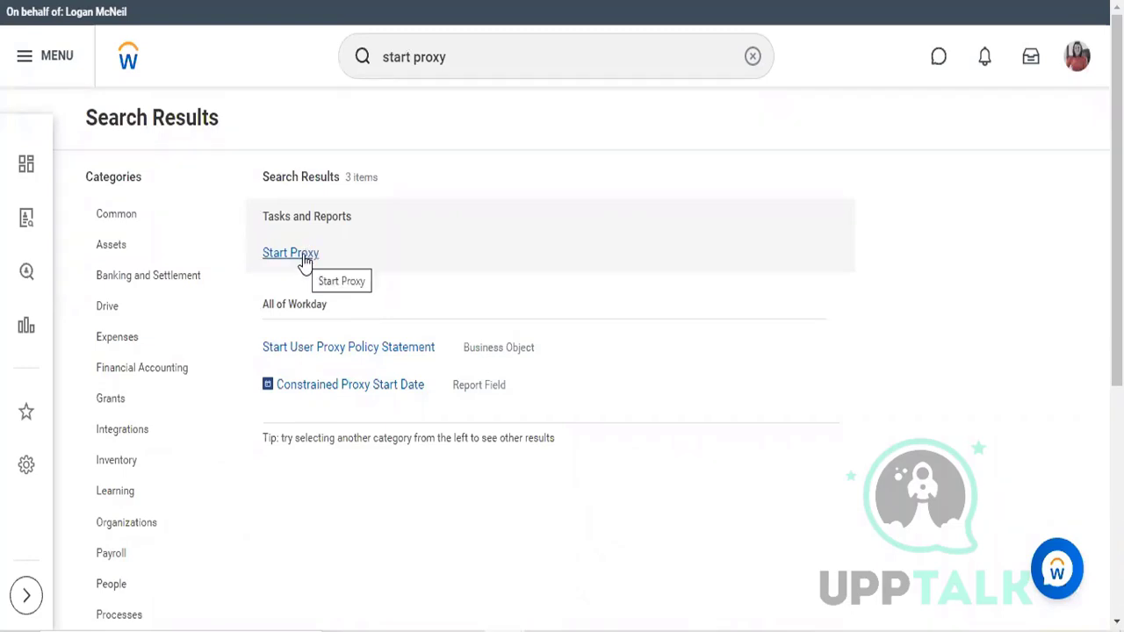
pyautogui.click(303, 254)
pyautogui.click(203, 187)
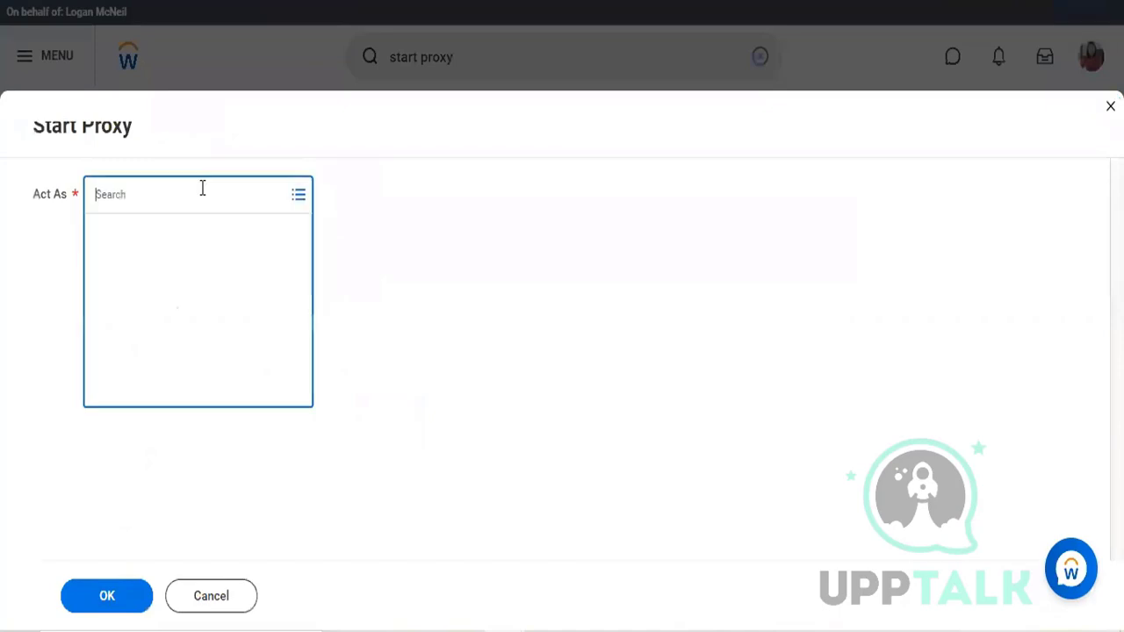
pyautogui.write('lmc')
pyautogui.press('Return')
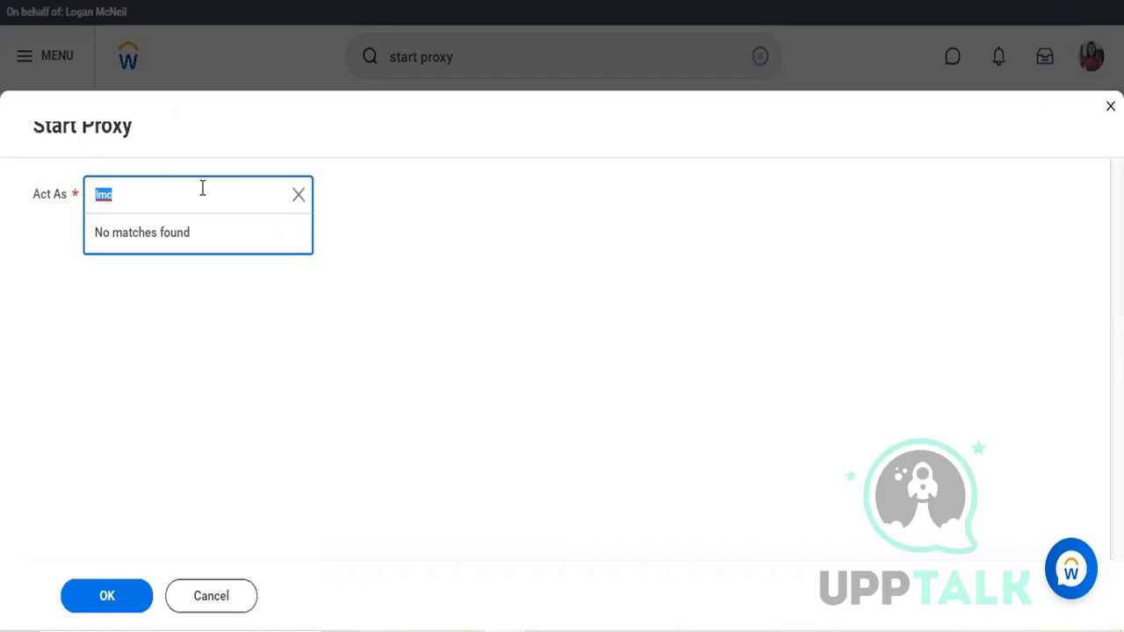
pyautogui.click(219, 605)
pyautogui.click(219, 604)
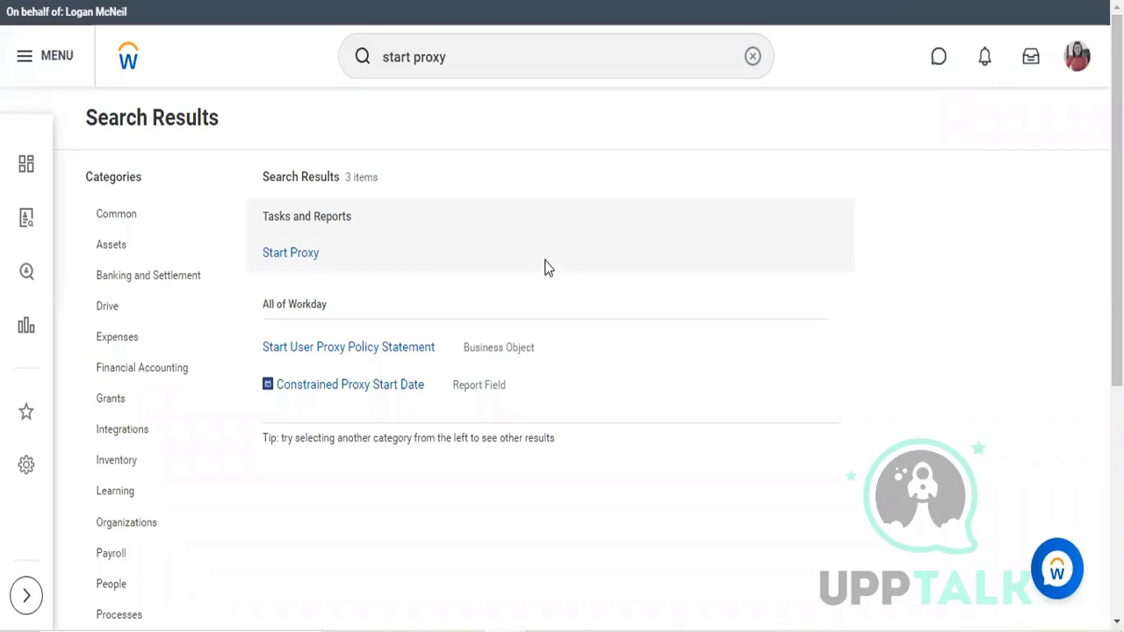
# Step: Search for "create supplier in" and open the Create Supplier Invoice task
pyautogui.doubleClick(540, 71)
pyautogui.hotkey('ctrl', 'a')
pyautogui.write('cr')
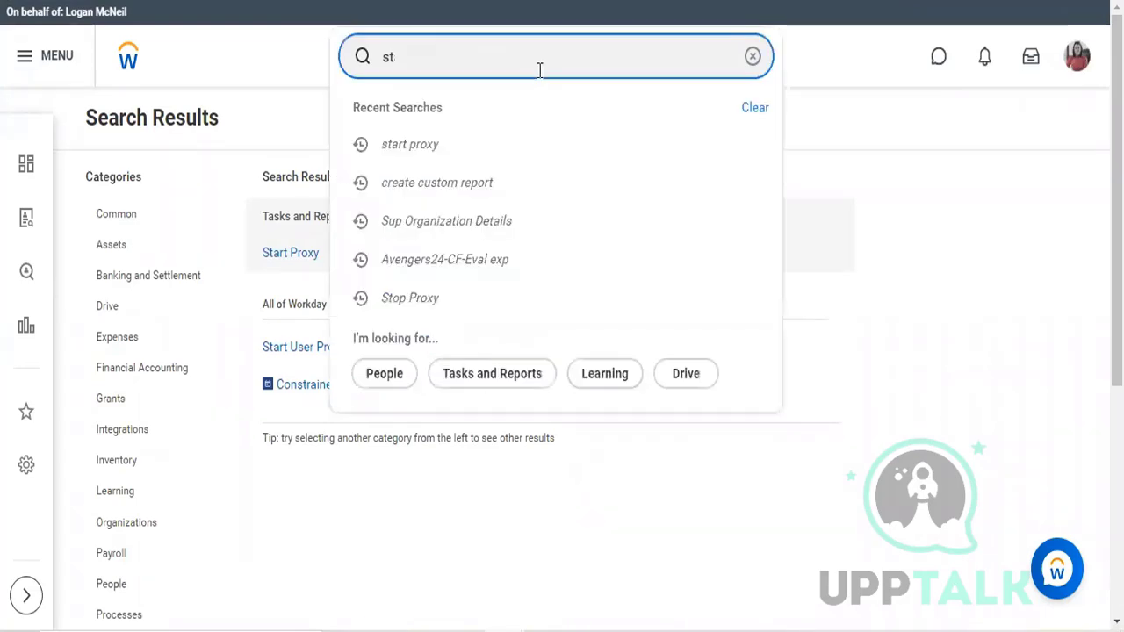
pyautogui.write('eate s')
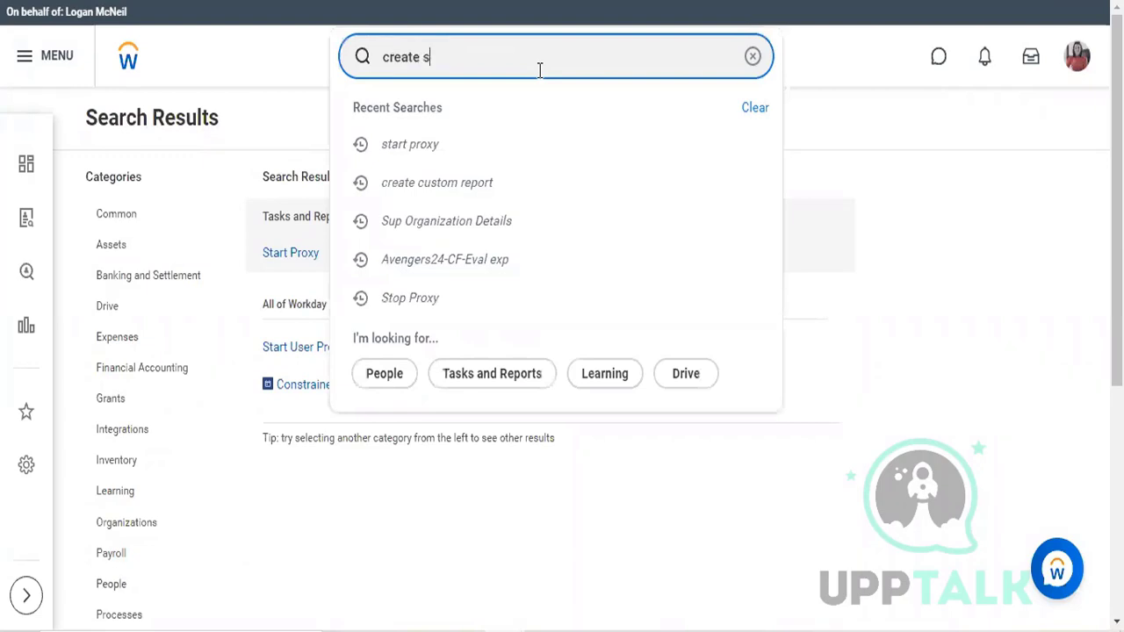
pyautogui.write('upplier in')
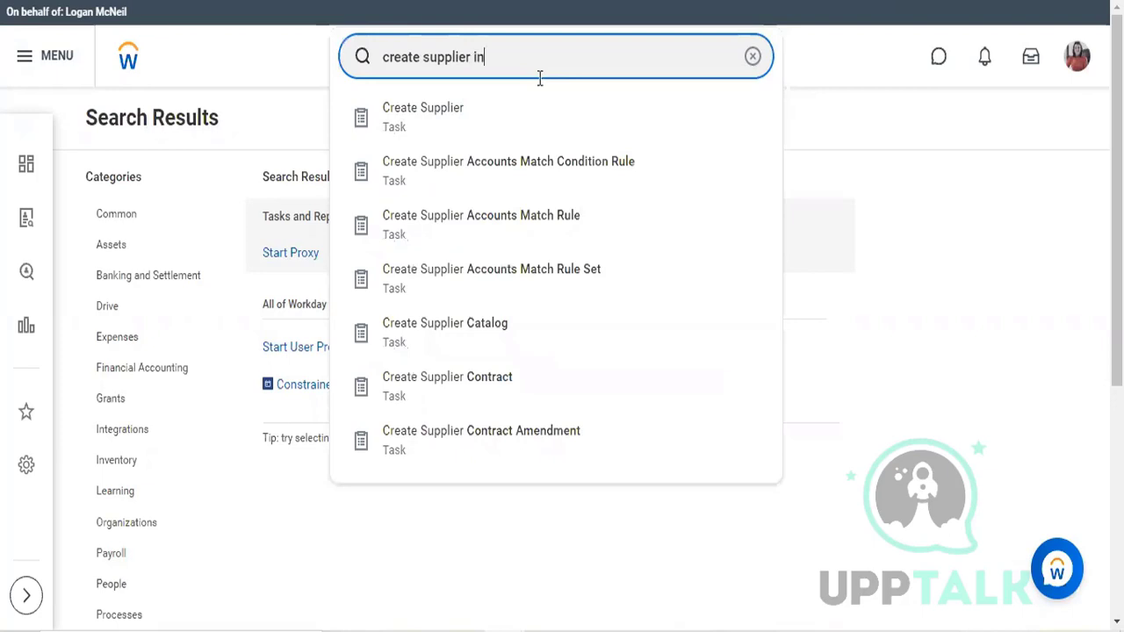
pyautogui.click(507, 109)
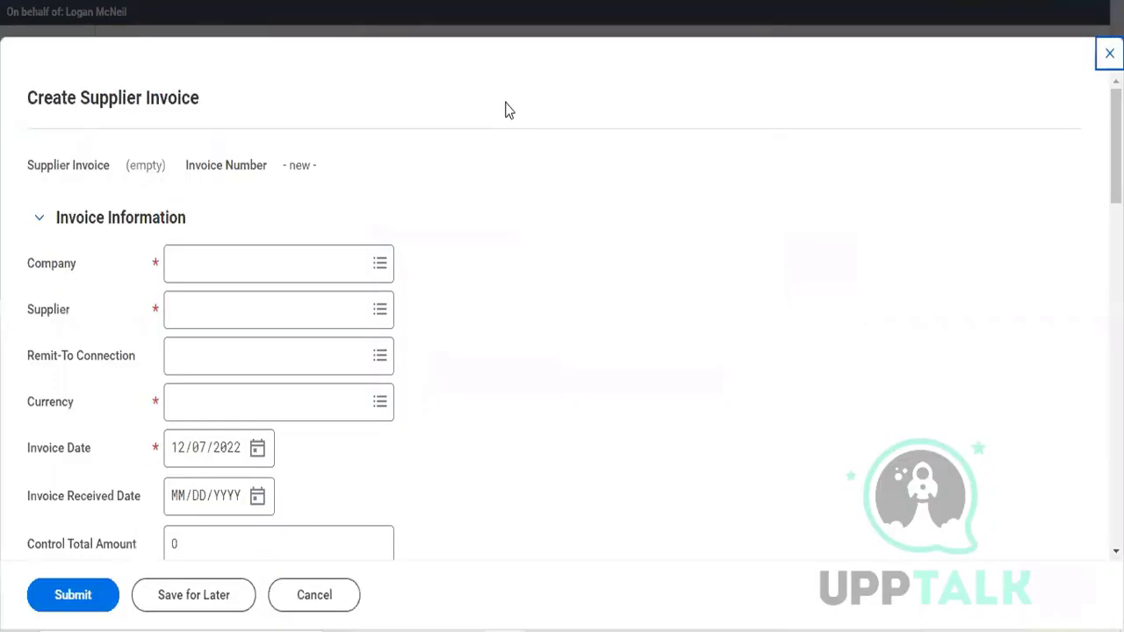
# Step: Set the invoice's company to TFC Tesla Flying Cars and its supplier to Herbal Life Pvt Ltd
pyautogui.scroll(-1, 343, 234)
pyautogui.scroll(-1, 259, 198)
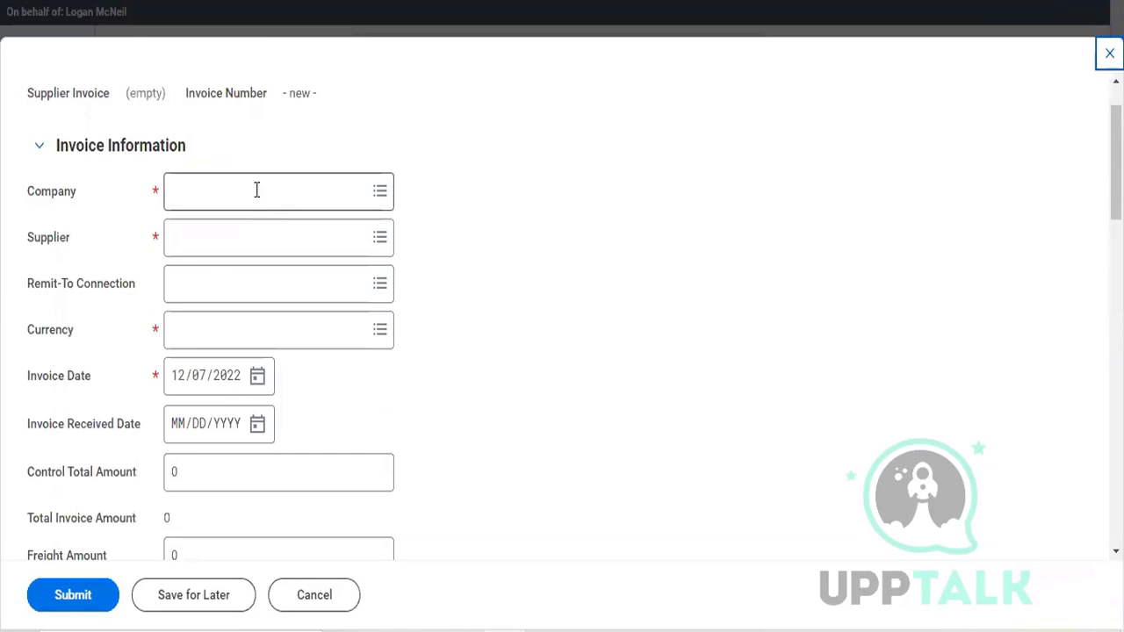
pyautogui.click(257, 189)
pyautogui.write('tfc')
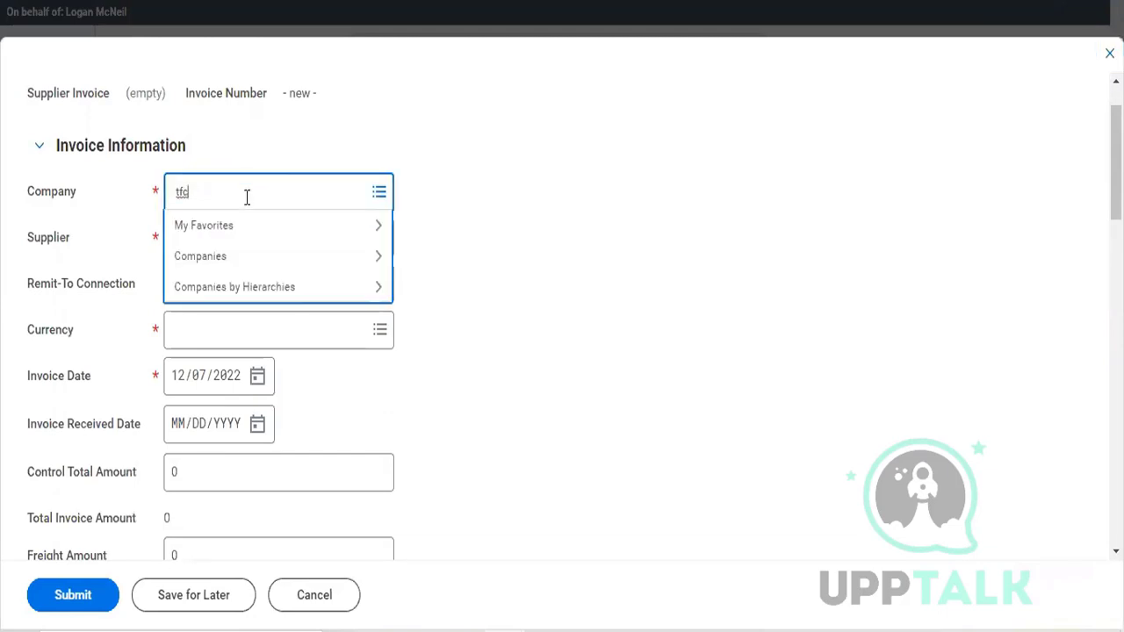
pyautogui.press('Return')
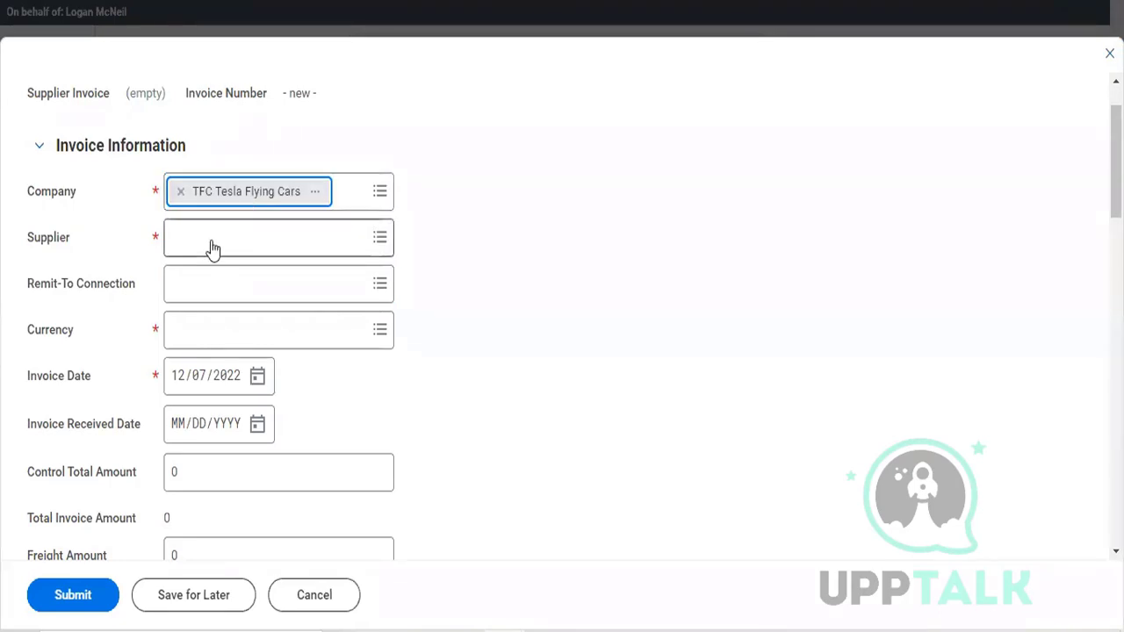
pyautogui.click(211, 238)
pyautogui.write('her')
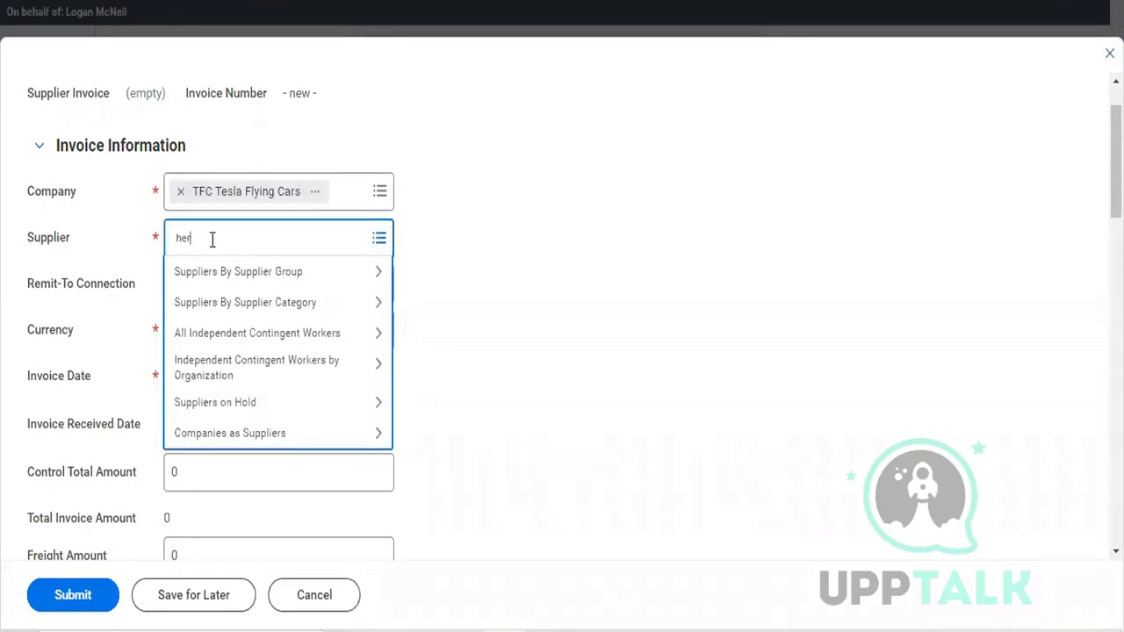
pyautogui.write('bal')
pyautogui.press('Return')
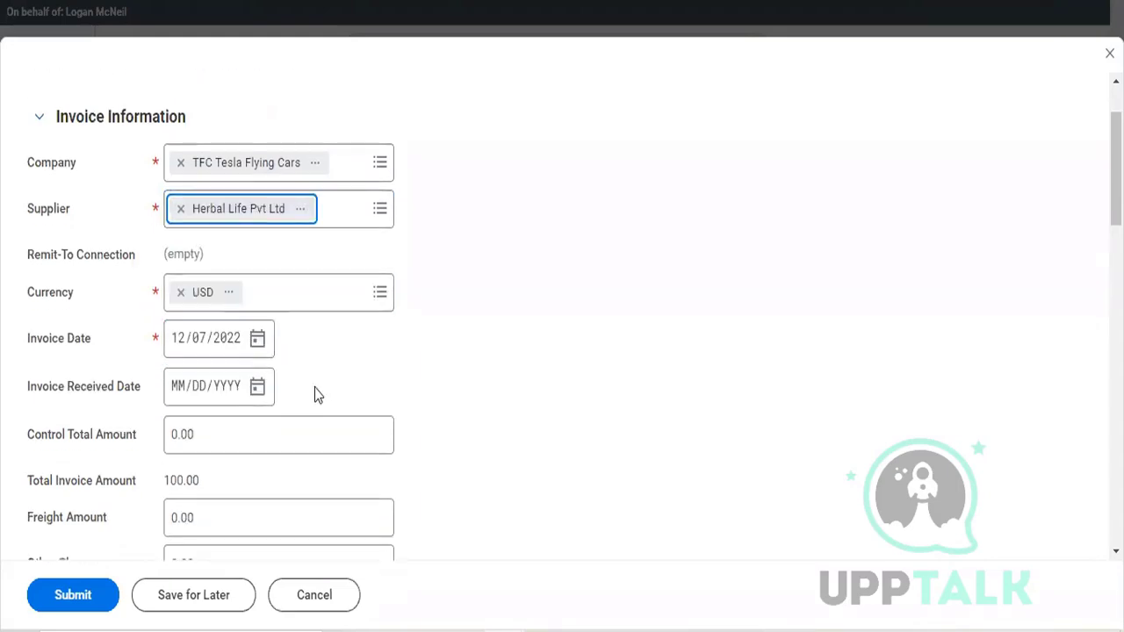
# Step: Set the Invoice Received Date to 12/07/2022 and the Control Total Amount to 100
pyautogui.click(260, 350)
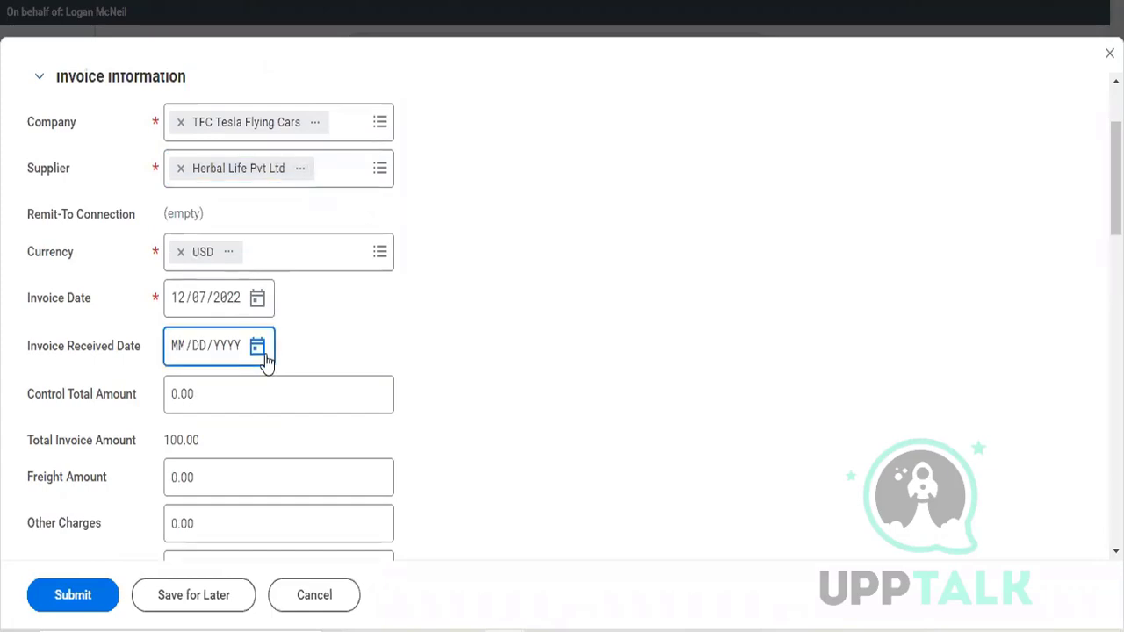
pyautogui.click(421, 381)
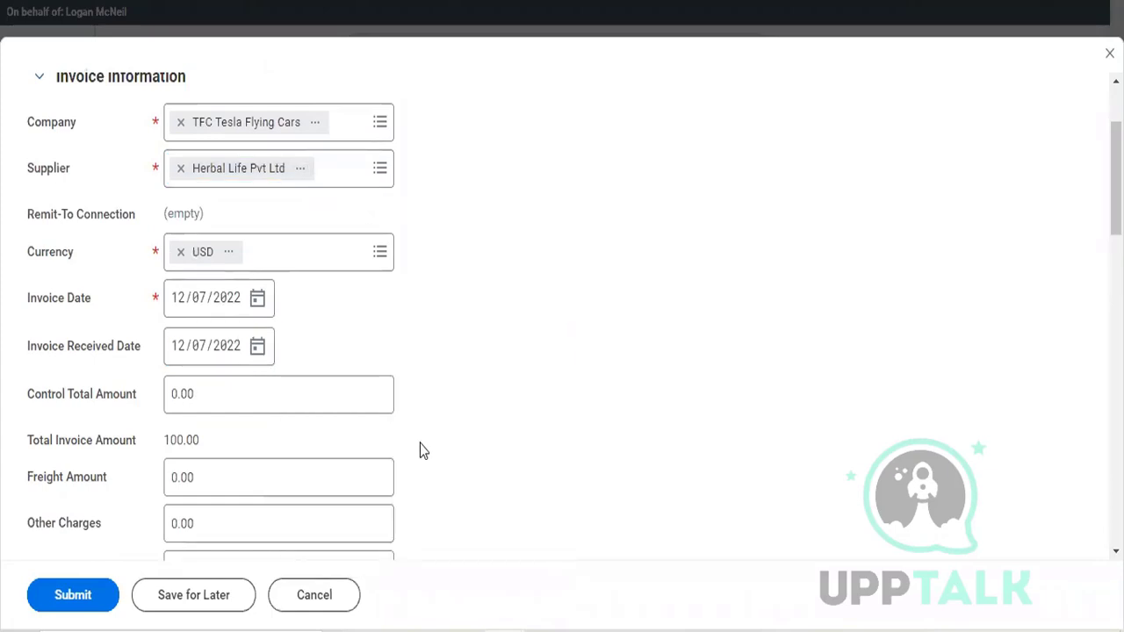
pyautogui.scroll(-2, 419, 443)
pyautogui.scroll(-1, 324, 214)
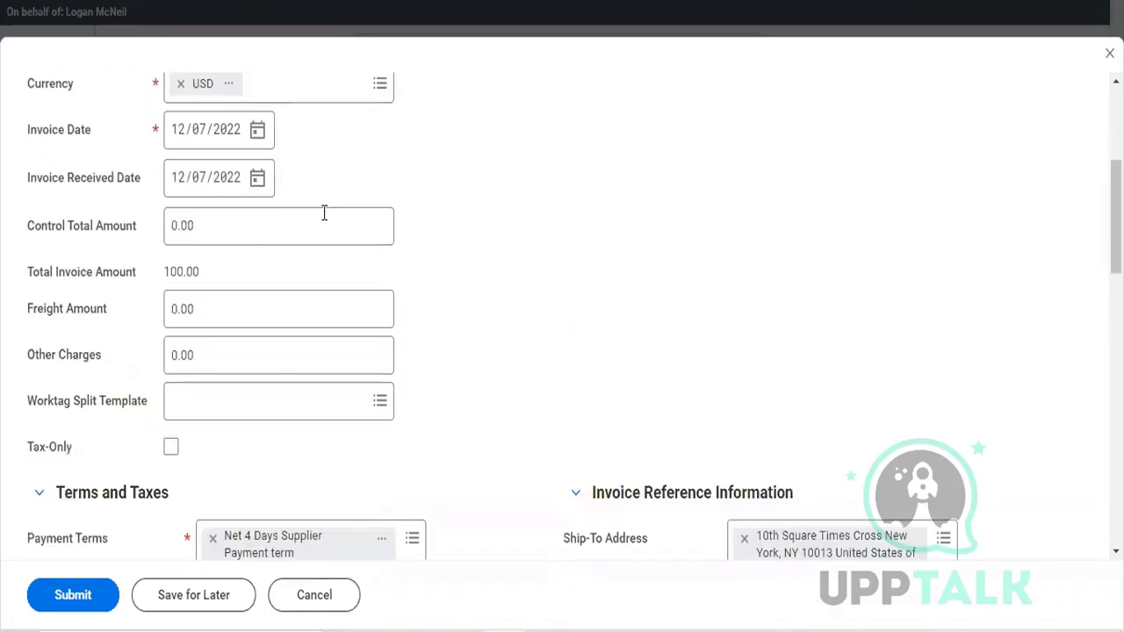
pyautogui.click(324, 213)
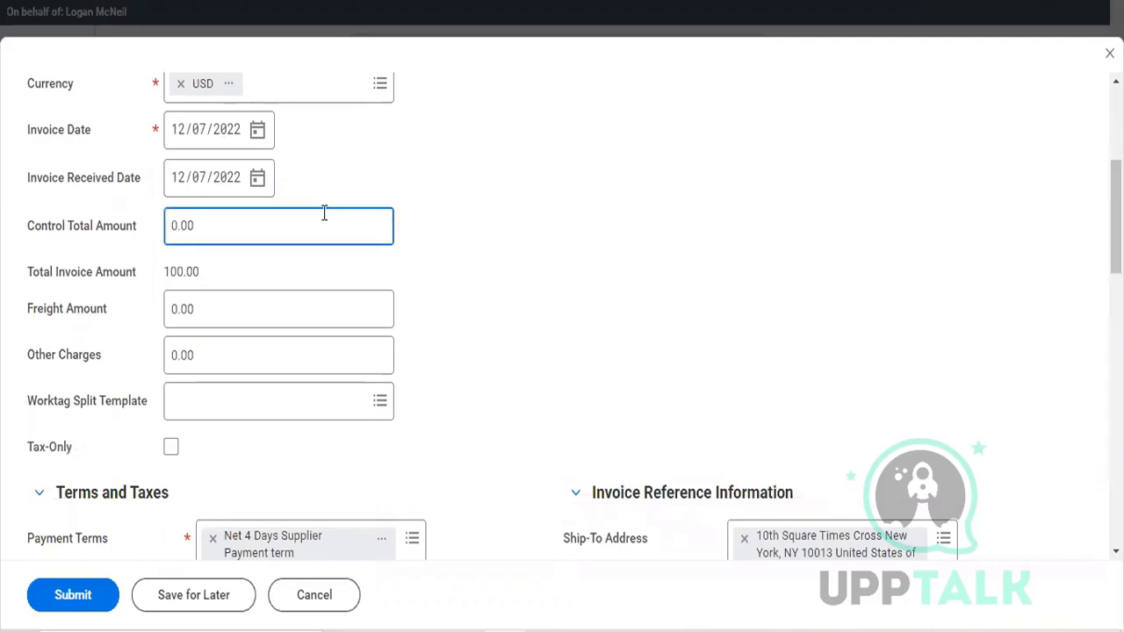
pyautogui.doubleClick(323, 213)
pyautogui.write('100')
pyautogui.click(509, 303)
# Step: Examine the invoice's terms and taxes, reference information, and the item, quantity, cost and worktag values of its invoice line
pyautogui.scroll(-1, 509, 304)
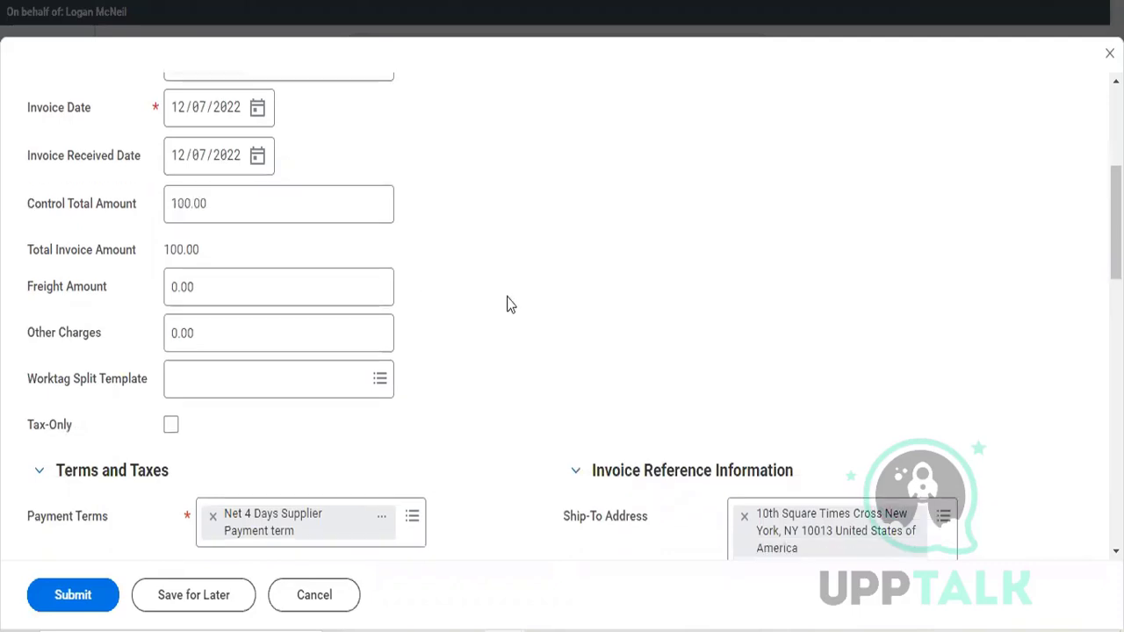
pyautogui.scroll(-4, 509, 304)
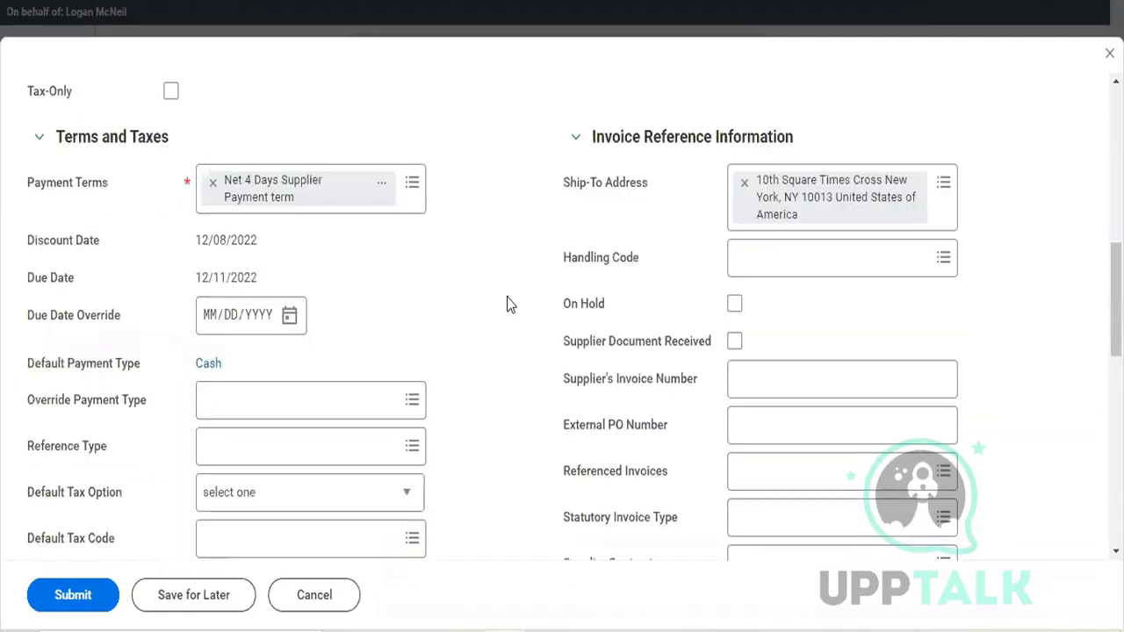
pyautogui.scroll(-1, 510, 304)
pyautogui.scroll(-1, 510, 304)
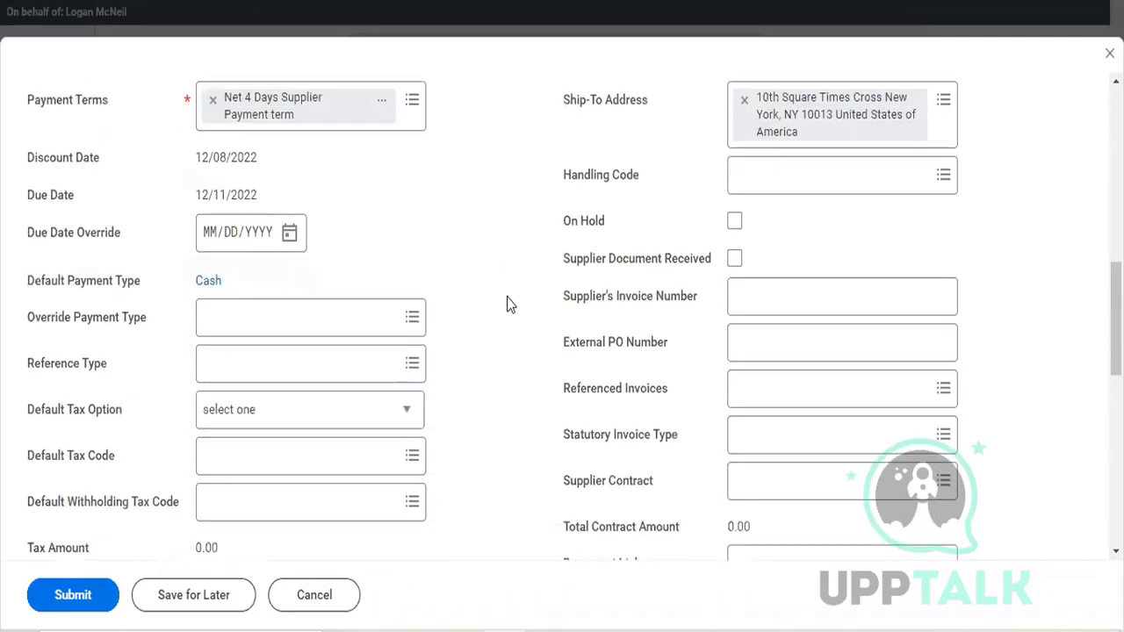
pyautogui.scroll(-1, 508, 304)
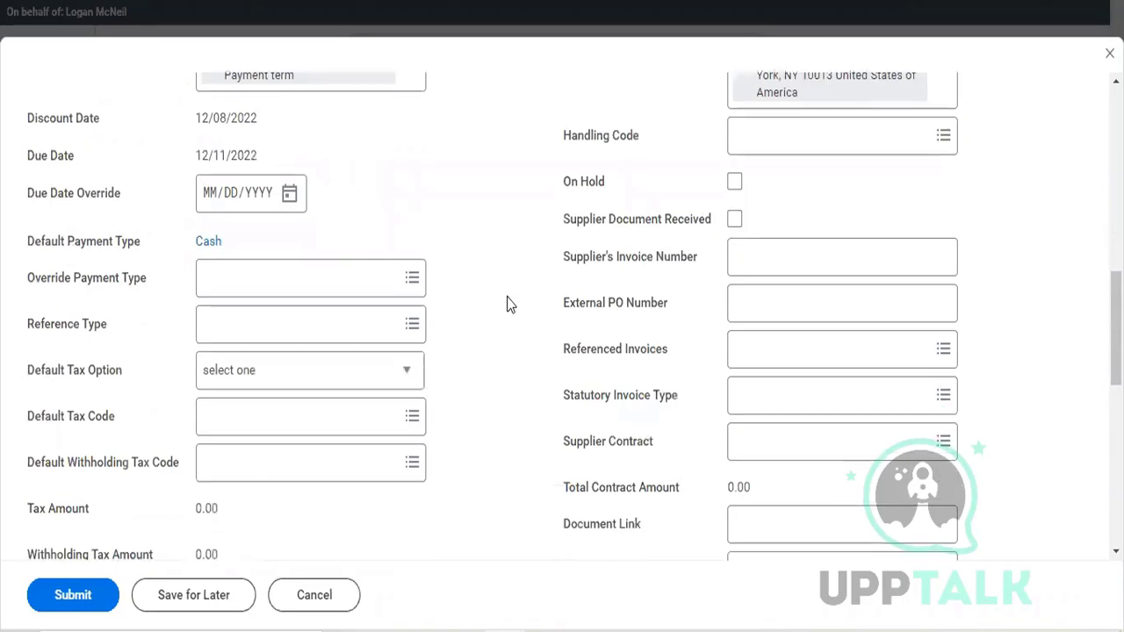
pyautogui.scroll(-2, 508, 304)
pyautogui.scroll(-3, 507, 304)
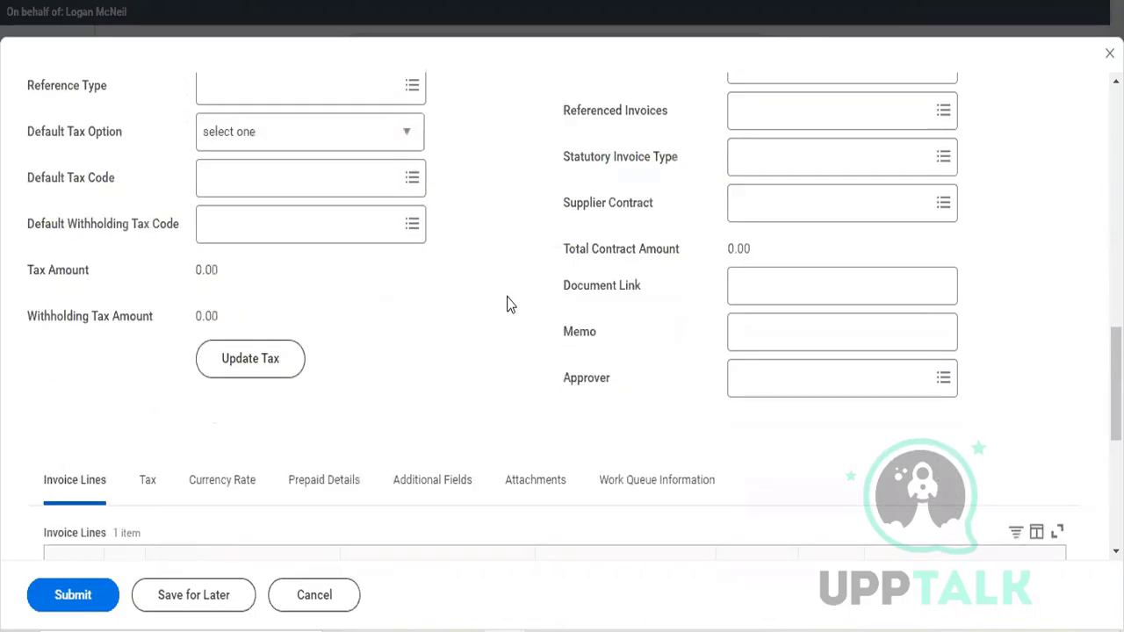
pyautogui.scroll(-6, 509, 307)
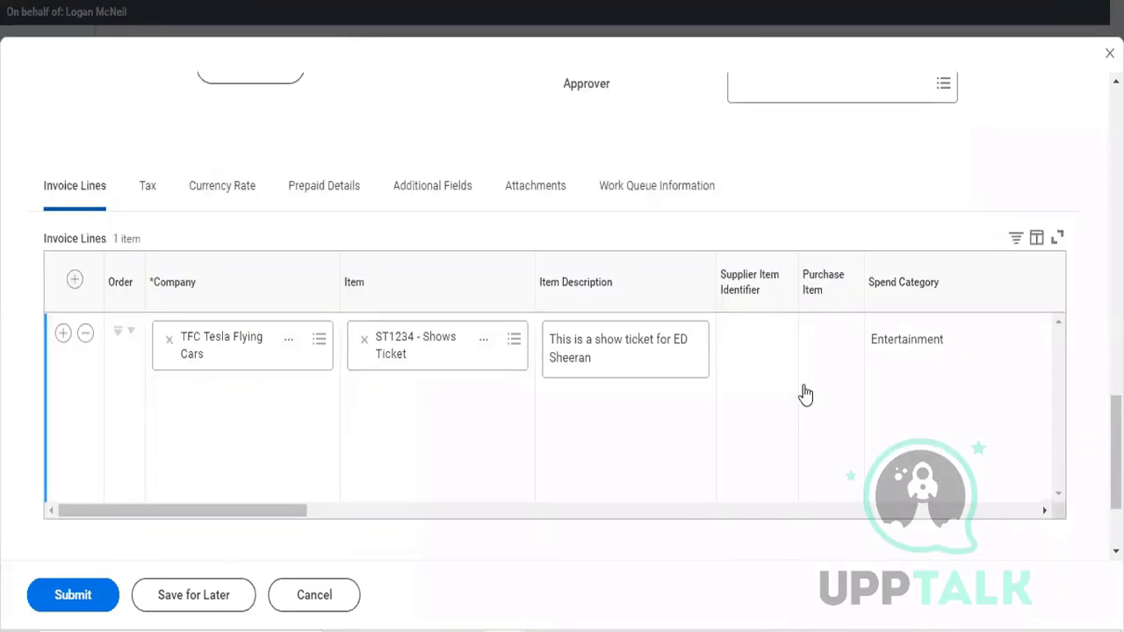
pyautogui.hscroll(5, 805, 394)
pyautogui.hscroll(3, 805, 394)
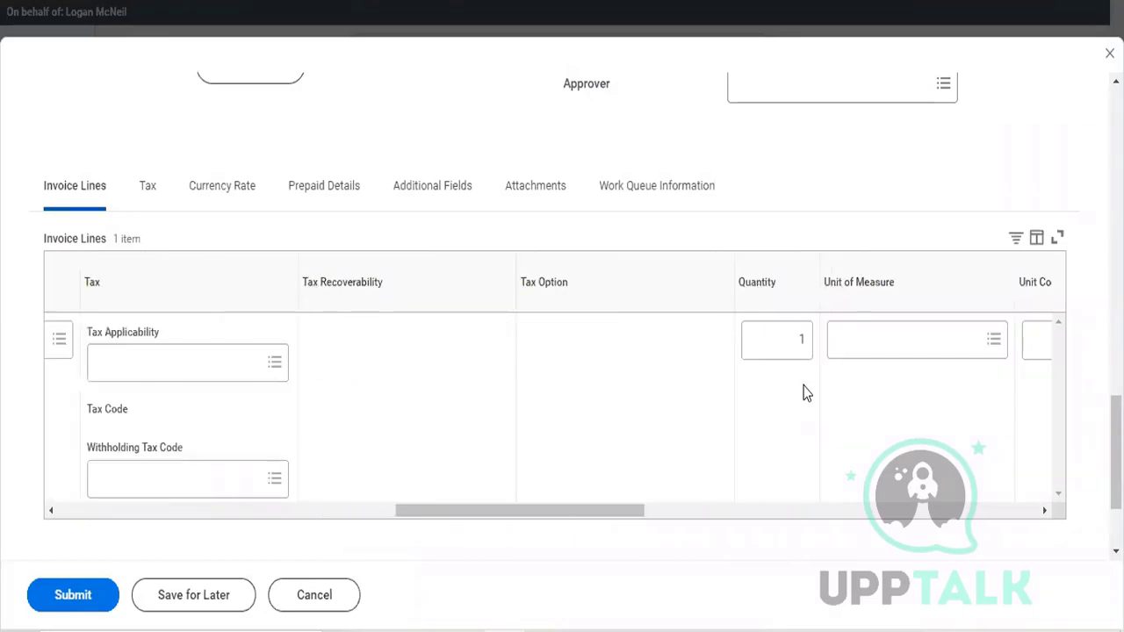
pyautogui.hscroll(4, 805, 394)
pyautogui.hscroll(3, 805, 394)
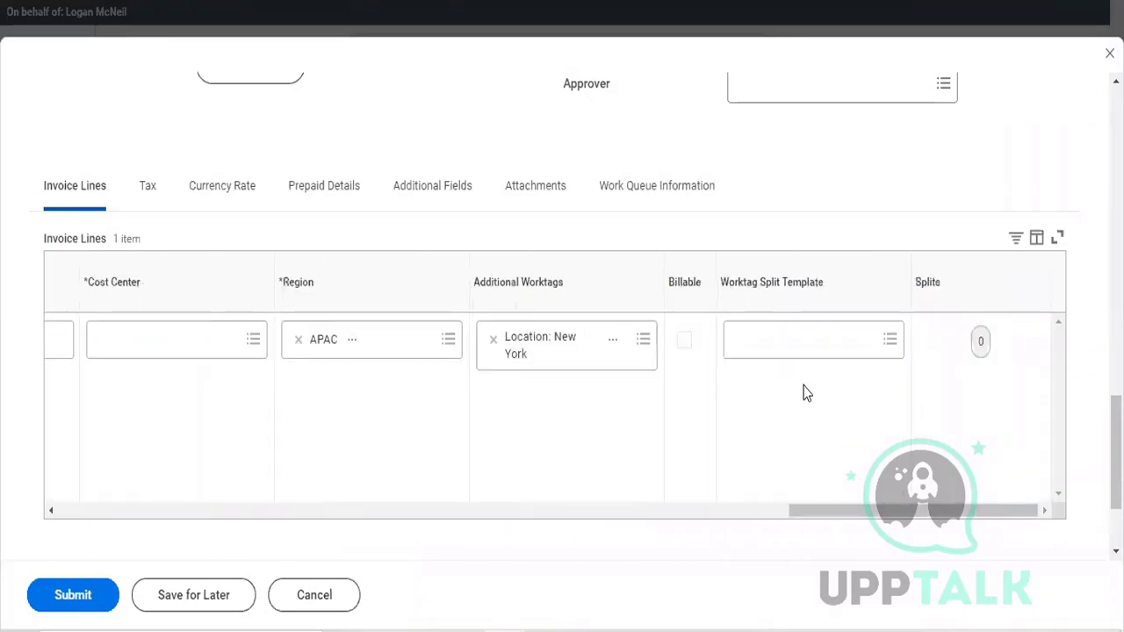
pyautogui.hscroll(-7, 805, 395)
pyautogui.hscroll(-6, 805, 393)
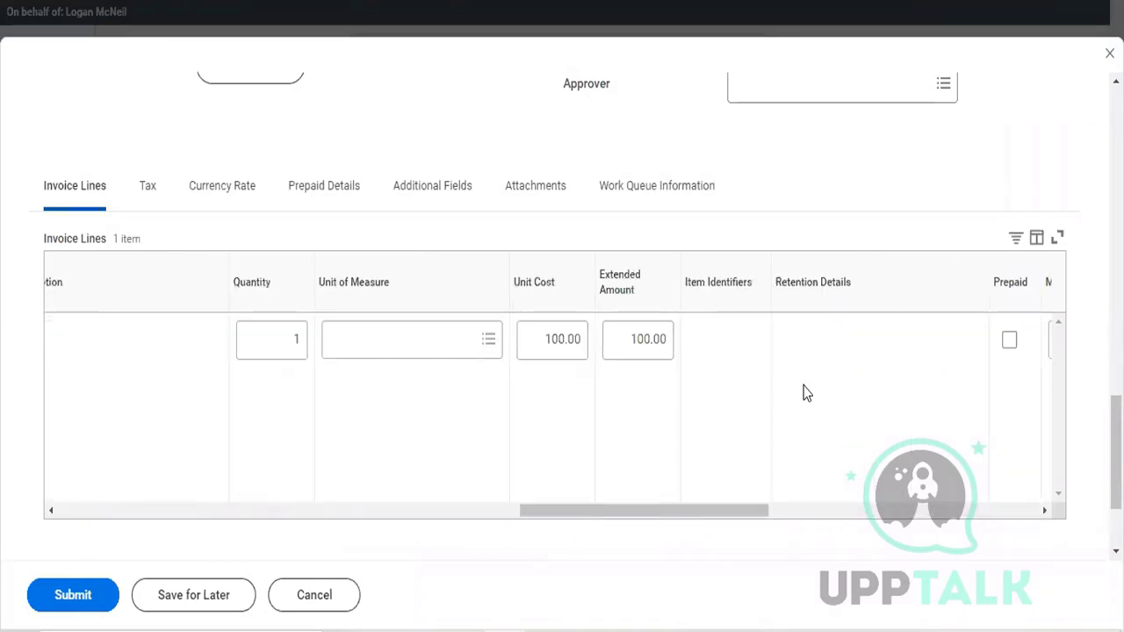
pyautogui.hscroll(-1, 626, 419)
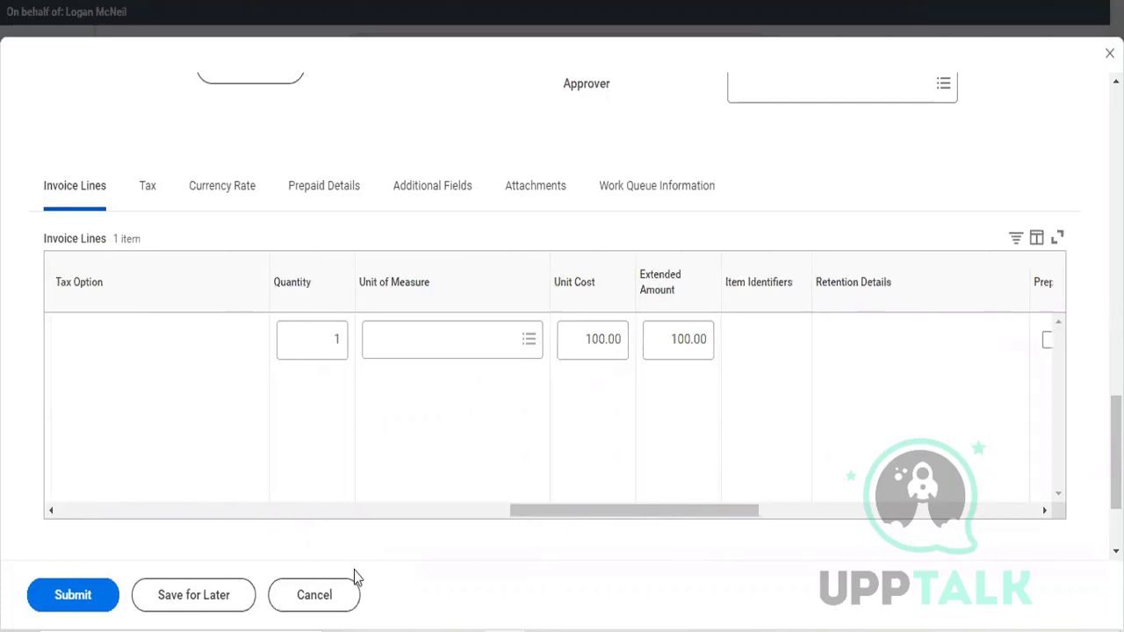
# Step: Set the unit cost of the Shows Ticket invoice line to 3000
pyautogui.click(79, 601)
pyautogui.click(601, 342)
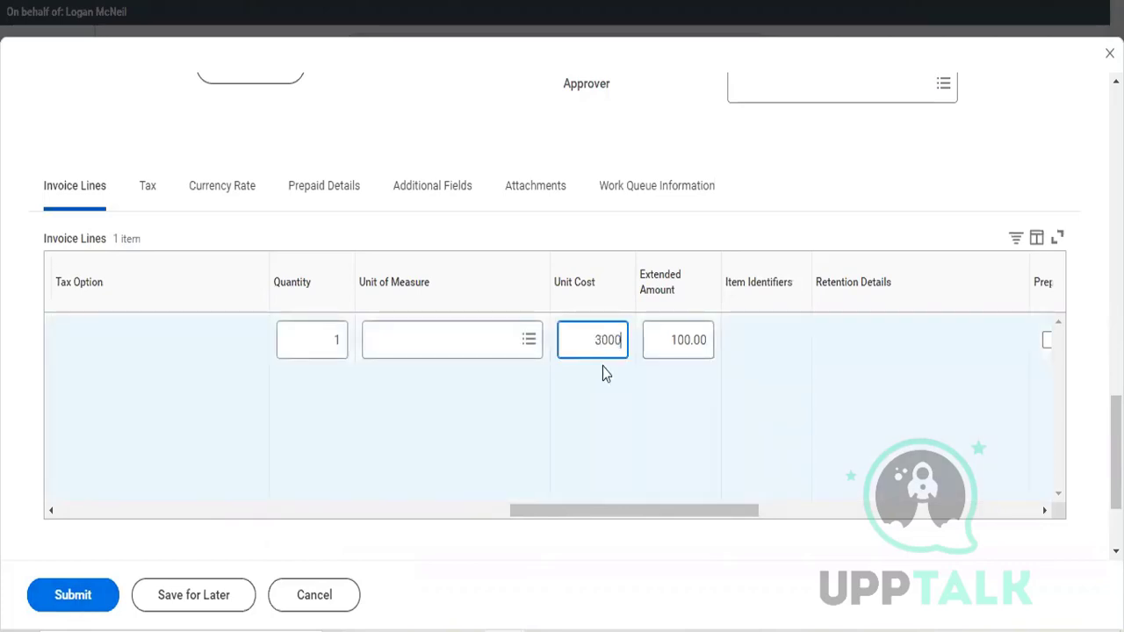
pyautogui.click(610, 412)
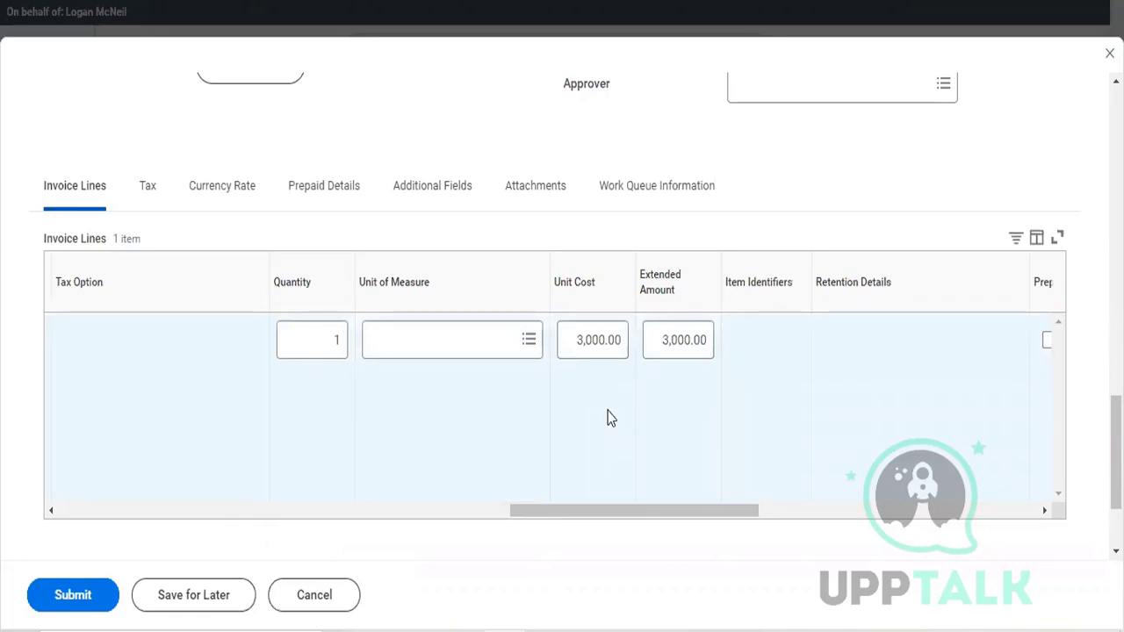
pyautogui.click(415, 355)
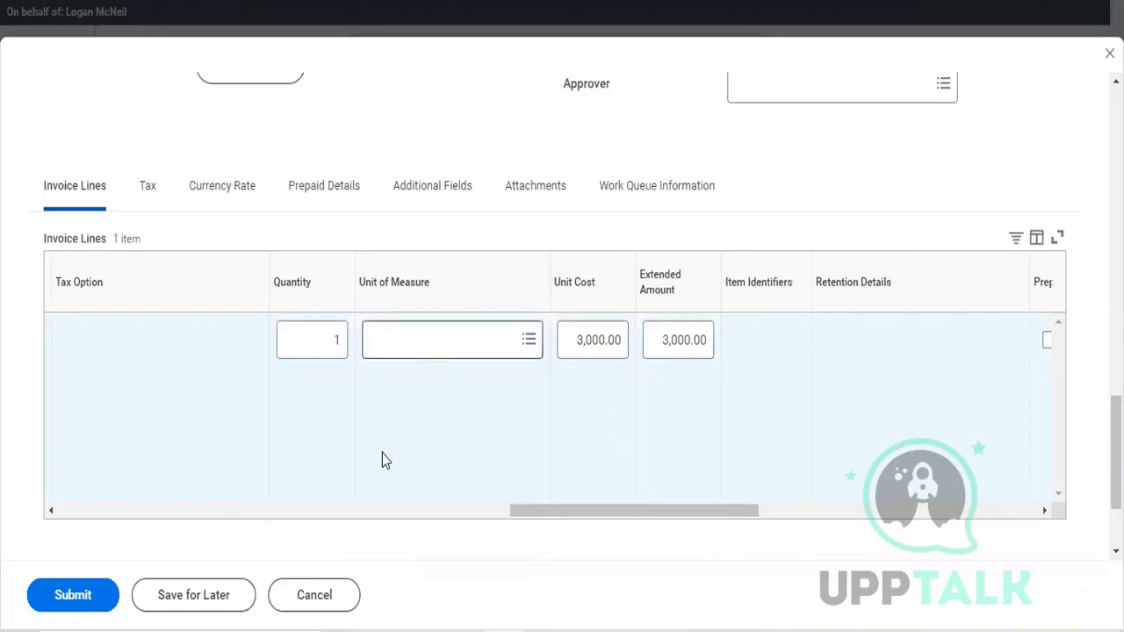
# Step: Mark the Shows Ticket invoice line as Prepaid and try to submit the invoice
pyautogui.hscroll(3, 382, 453)
pyautogui.hscroll(5, 382, 453)
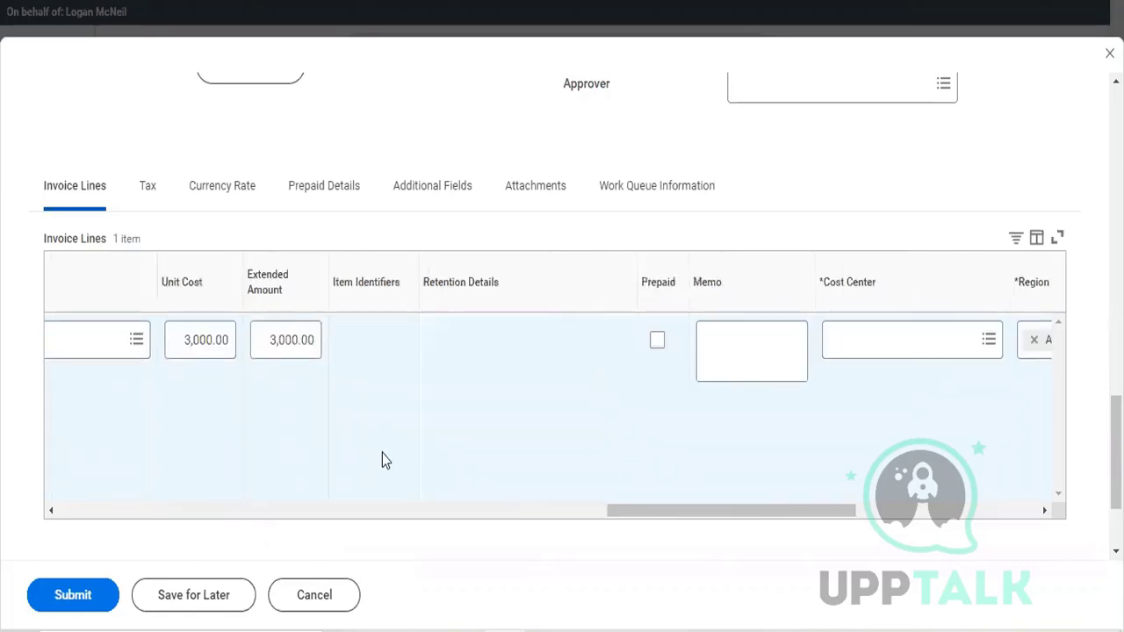
pyautogui.hscroll(1, 654, 341)
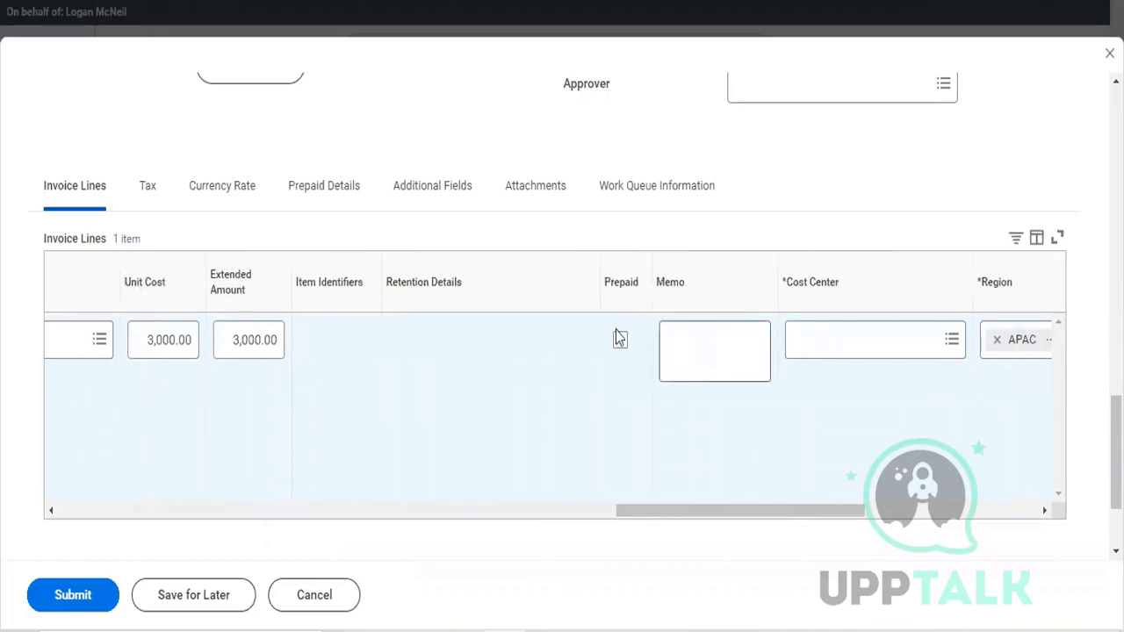
pyautogui.click(619, 343)
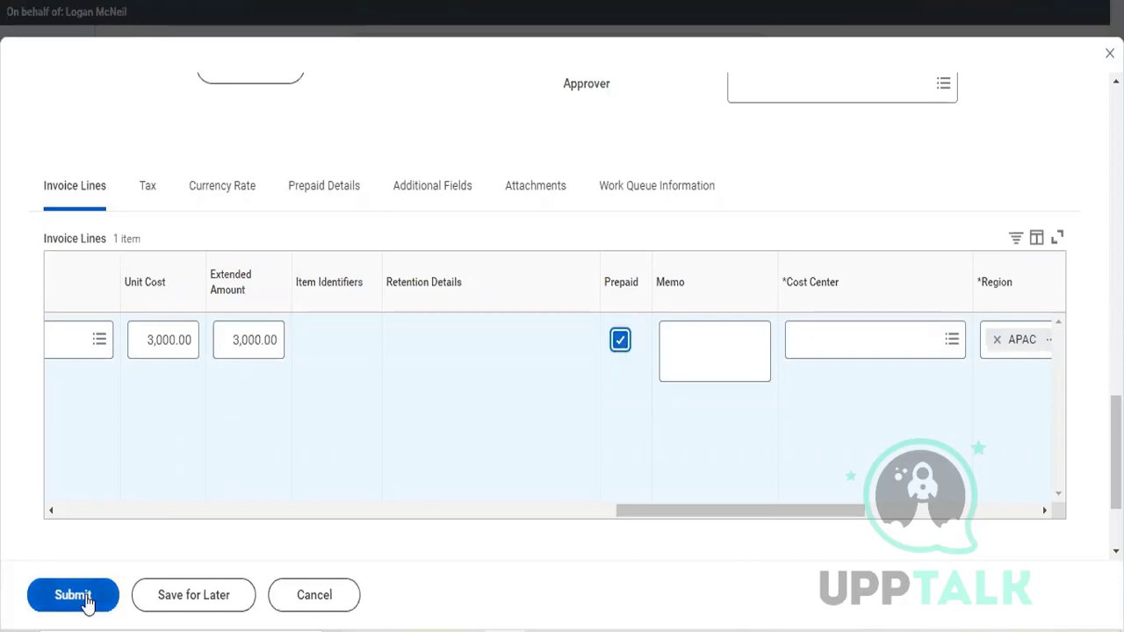
# Step: Set the invoice's Control Total Amount to 3000 to match the invoice line
pyautogui.scroll(4, 340, 339)
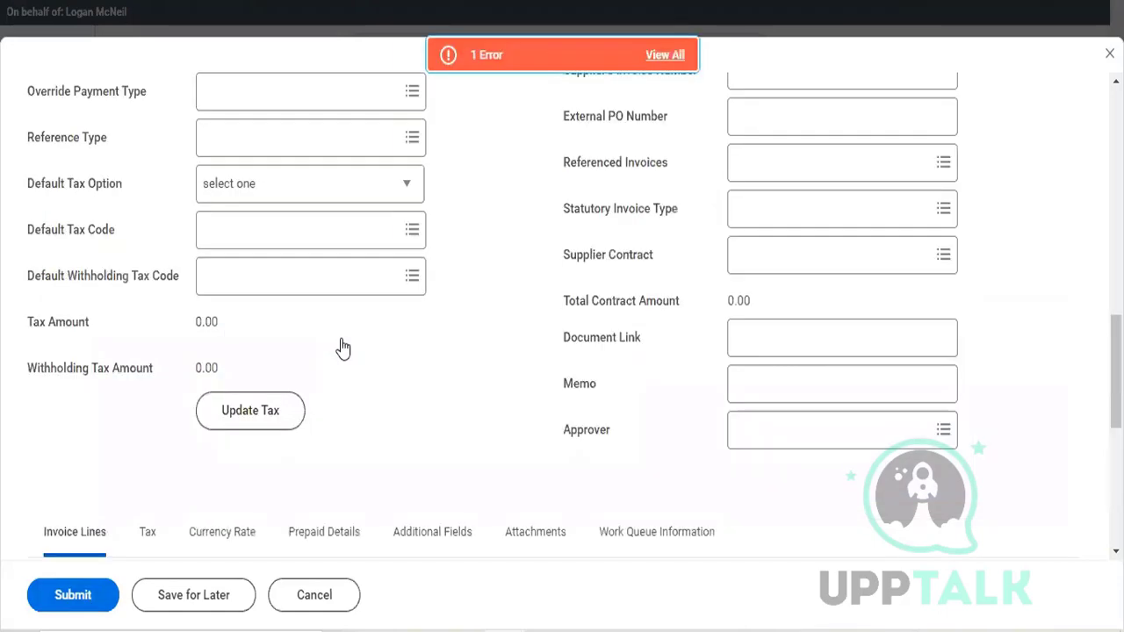
pyautogui.scroll(4, 343, 349)
pyautogui.scroll(4, 291, 310)
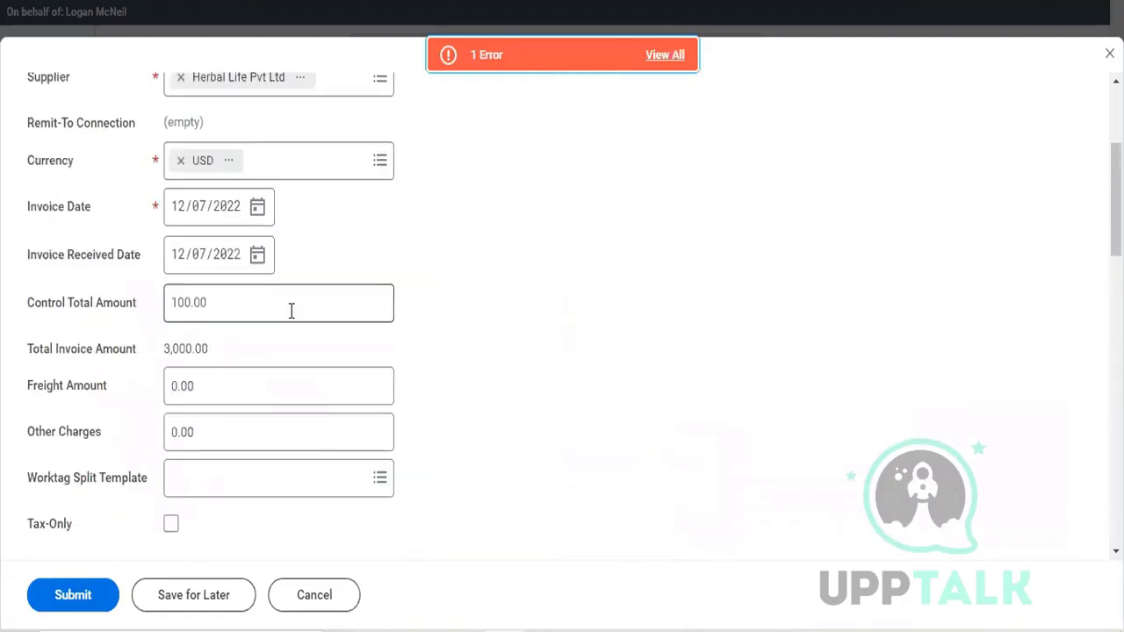
pyautogui.click(291, 310)
pyautogui.write('3000')
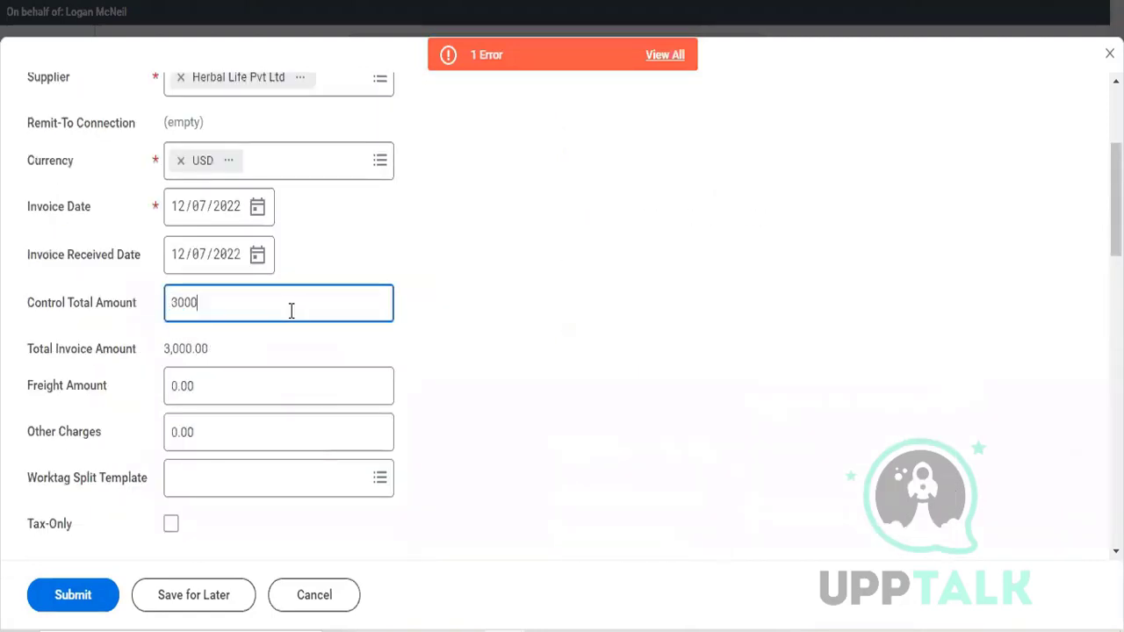
pyautogui.click(557, 183)
# Step: Review the submission error, set the invoice's Prepaid Amortization Type to Manual and try to submit the invoice
pyautogui.click(560, 67)
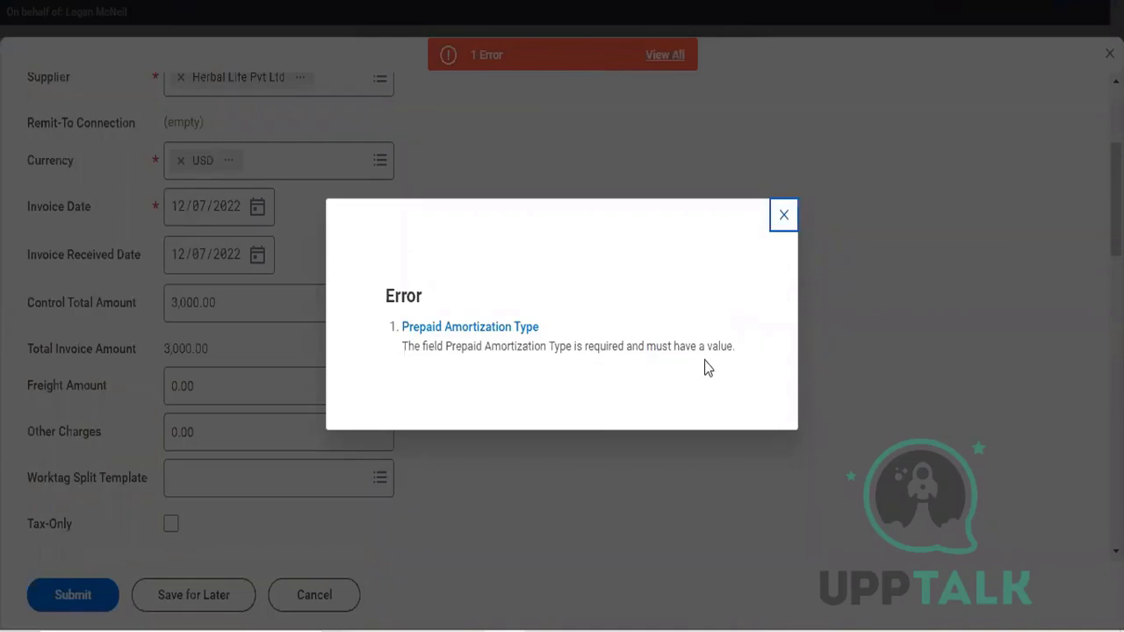
pyautogui.click(780, 227)
pyautogui.scroll(-5, 628, 476)
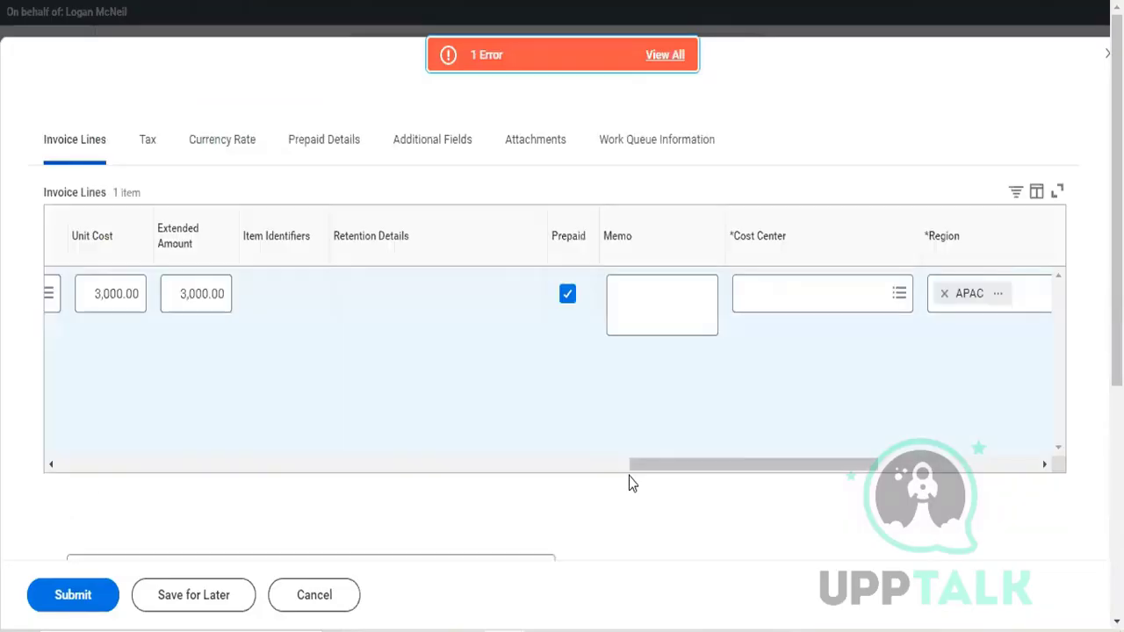
pyautogui.scroll(-1, 730, 395)
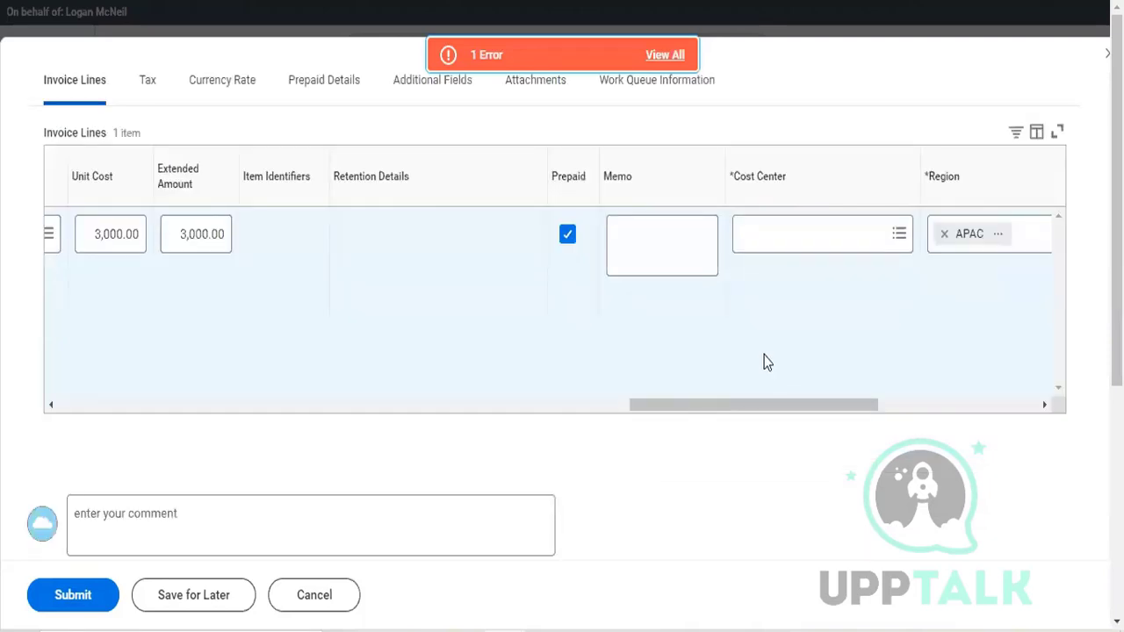
pyautogui.hscroll(1, 746, 378)
pyautogui.scroll(3, 445, 366)
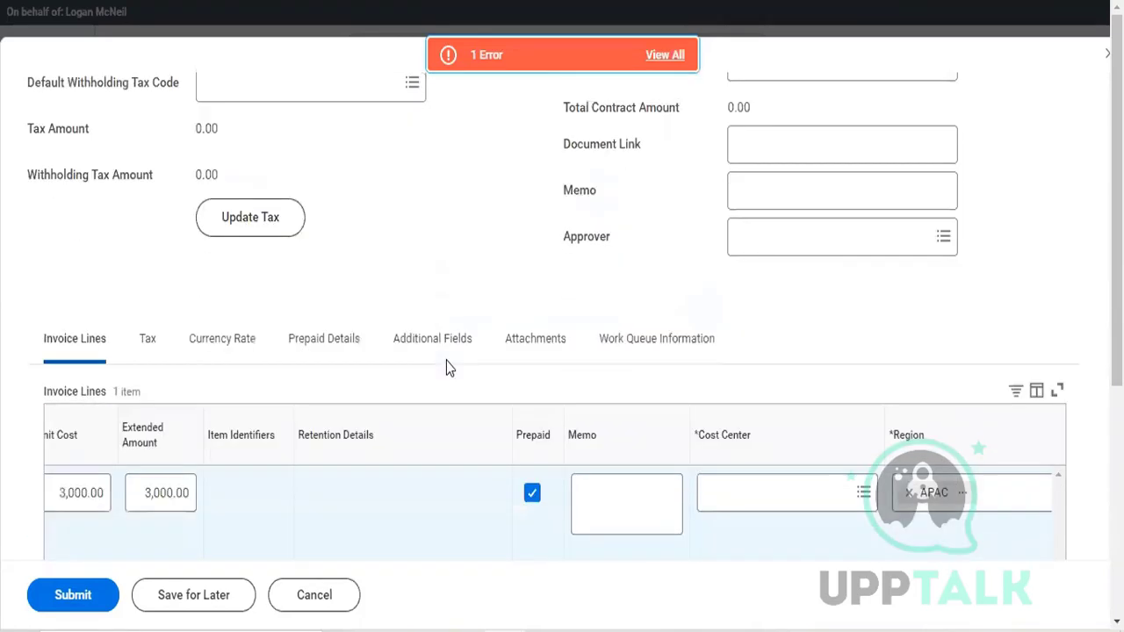
pyautogui.click(347, 343)
pyautogui.scroll(-2, 346, 347)
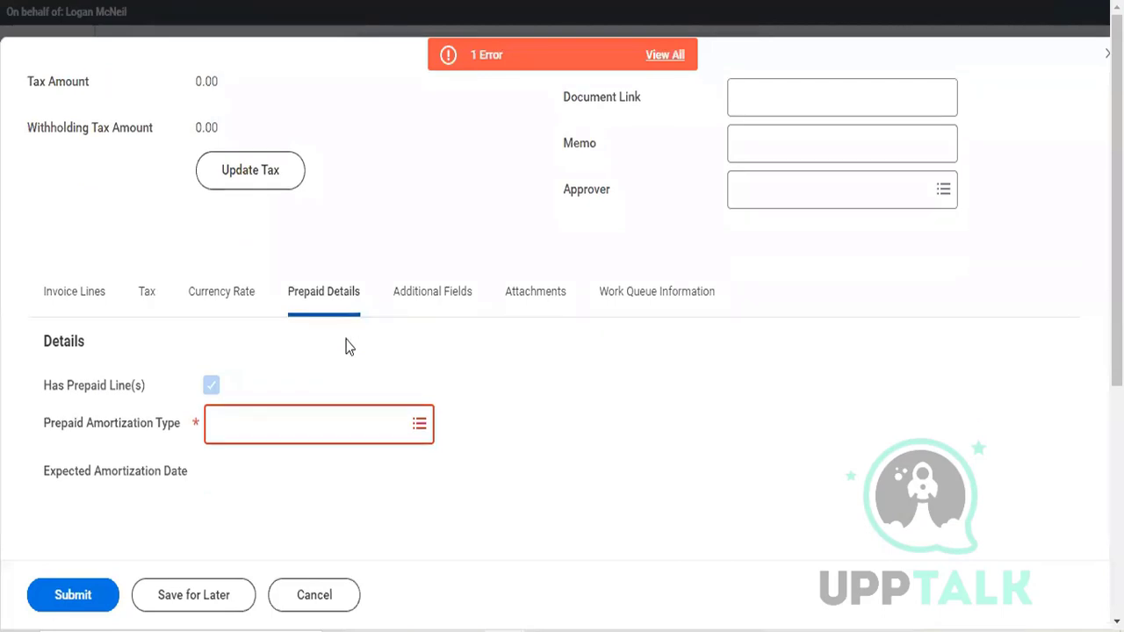
pyautogui.click(363, 381)
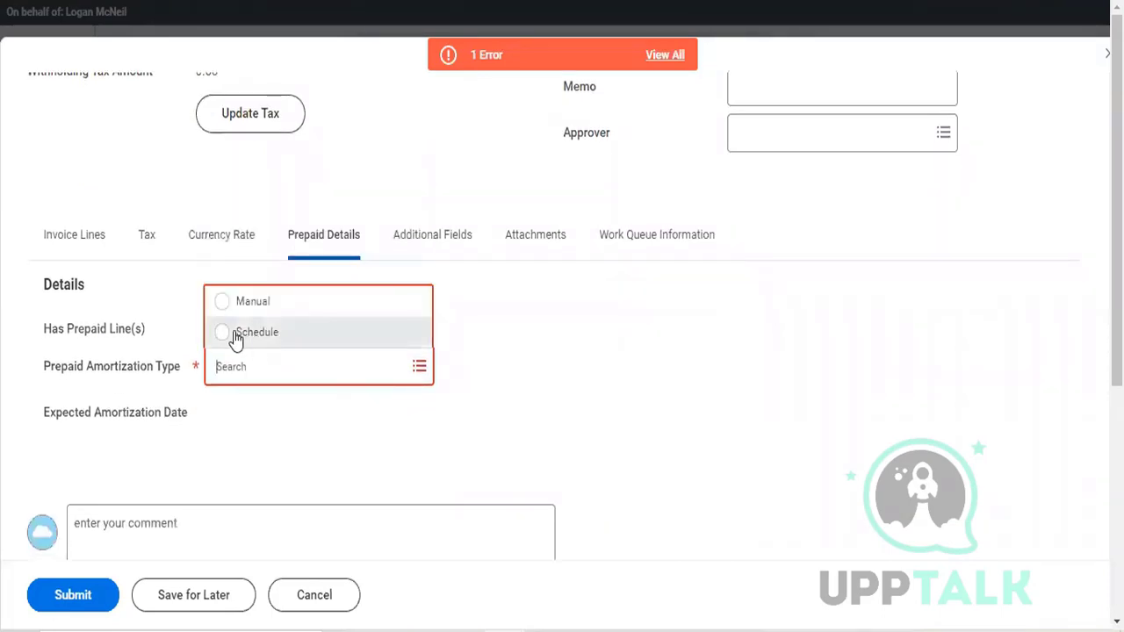
pyautogui.click(221, 301)
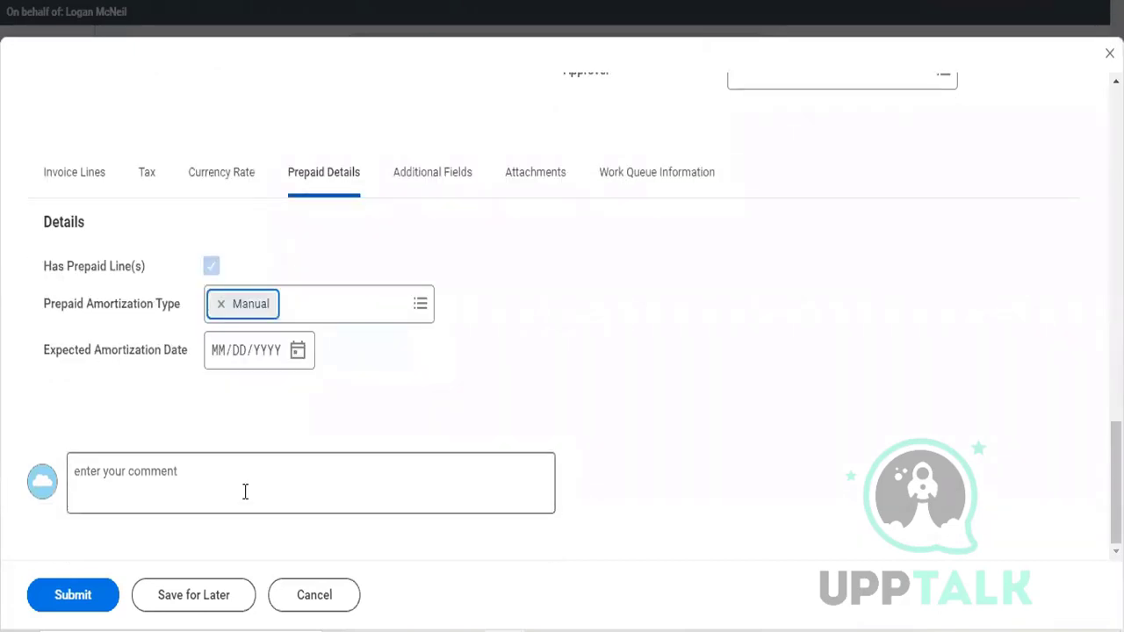
pyautogui.click(245, 492)
pyautogui.click(92, 597)
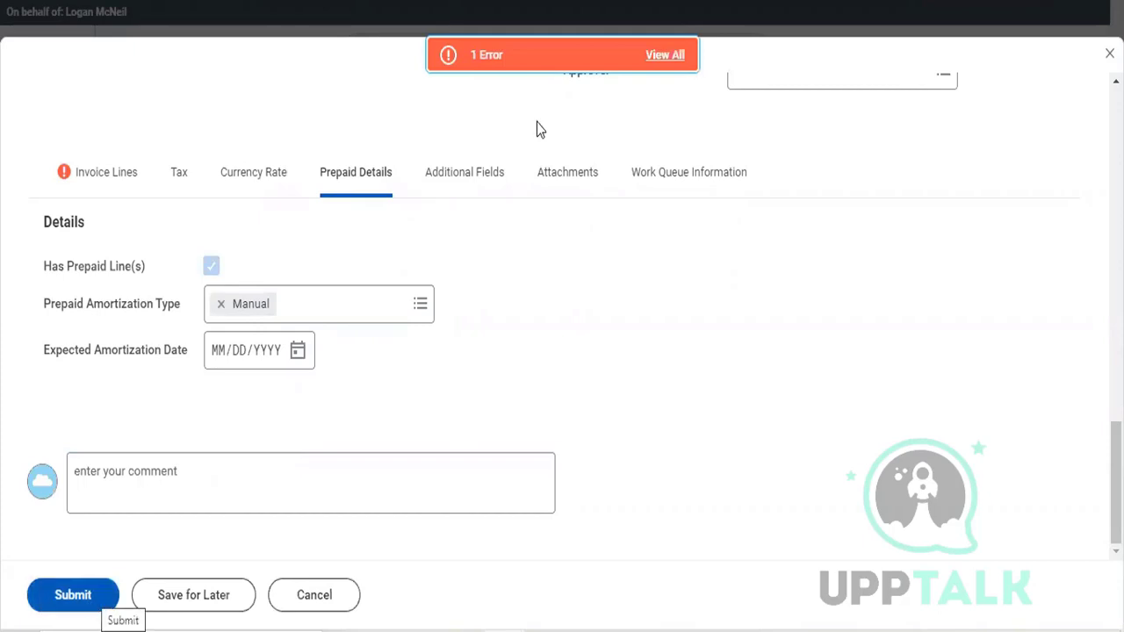
# Step: Review the remaining error, assign cost center ARC78_ Enterprise to the invoice line and submit the invoice
pyautogui.click(503, 70)
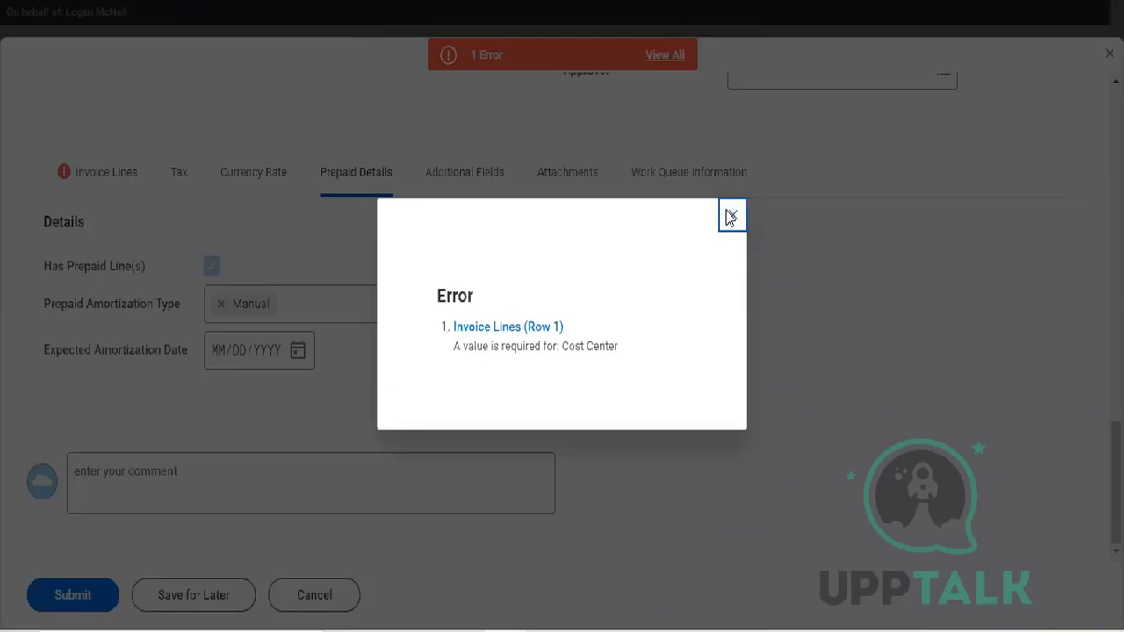
pyautogui.click(732, 217)
pyautogui.click(112, 183)
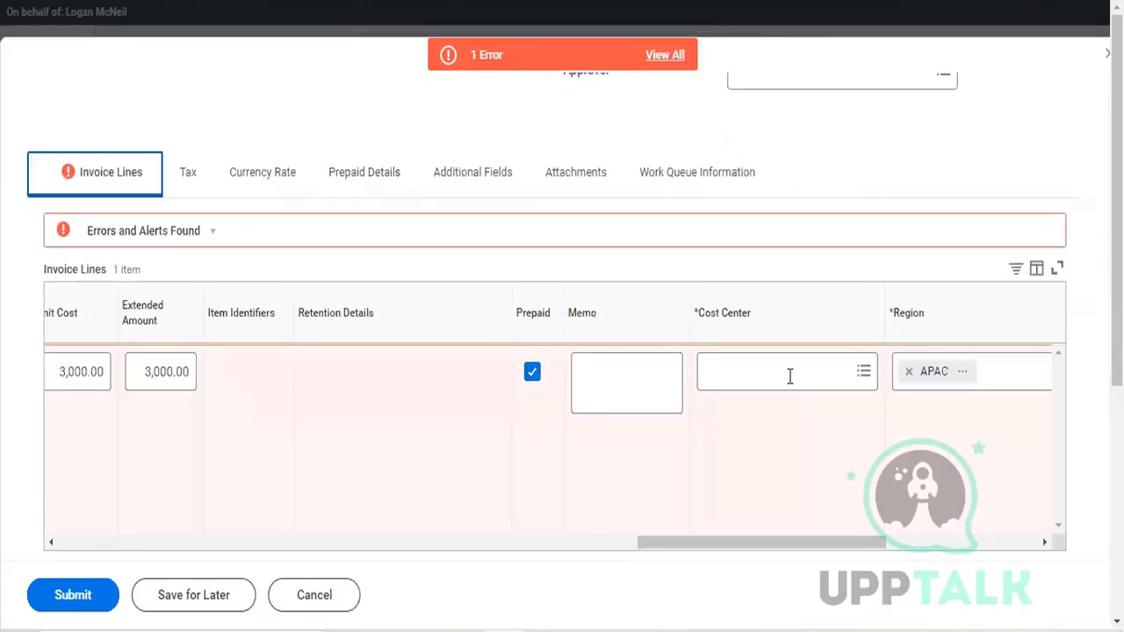
pyautogui.click(790, 378)
pyautogui.write('1')
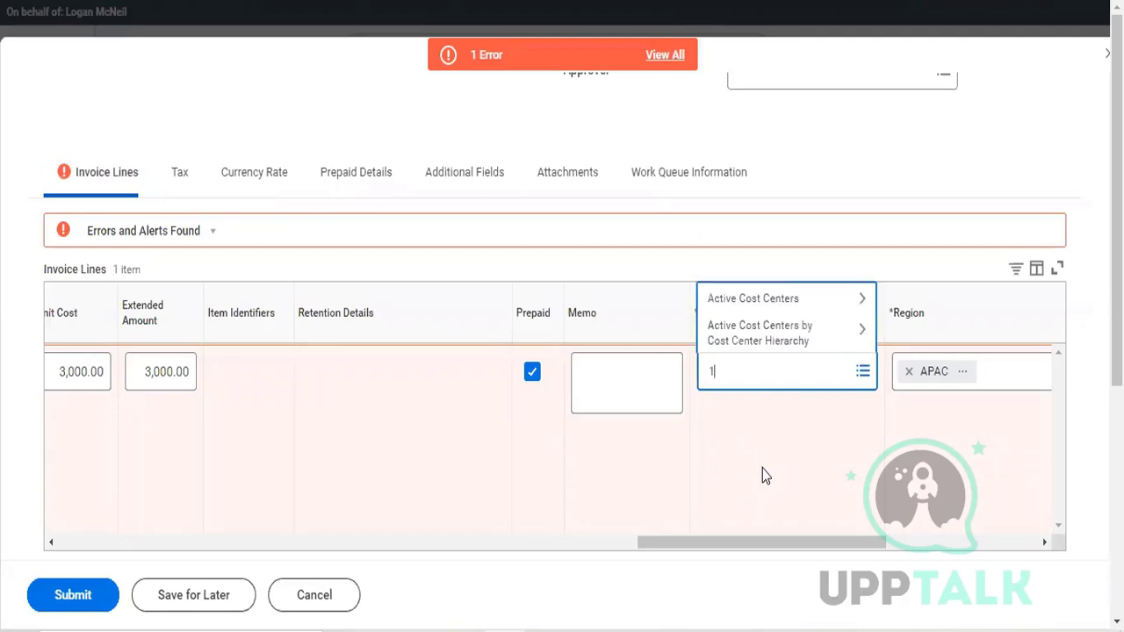
pyautogui.press('BackSpace')
pyautogui.click(770, 386)
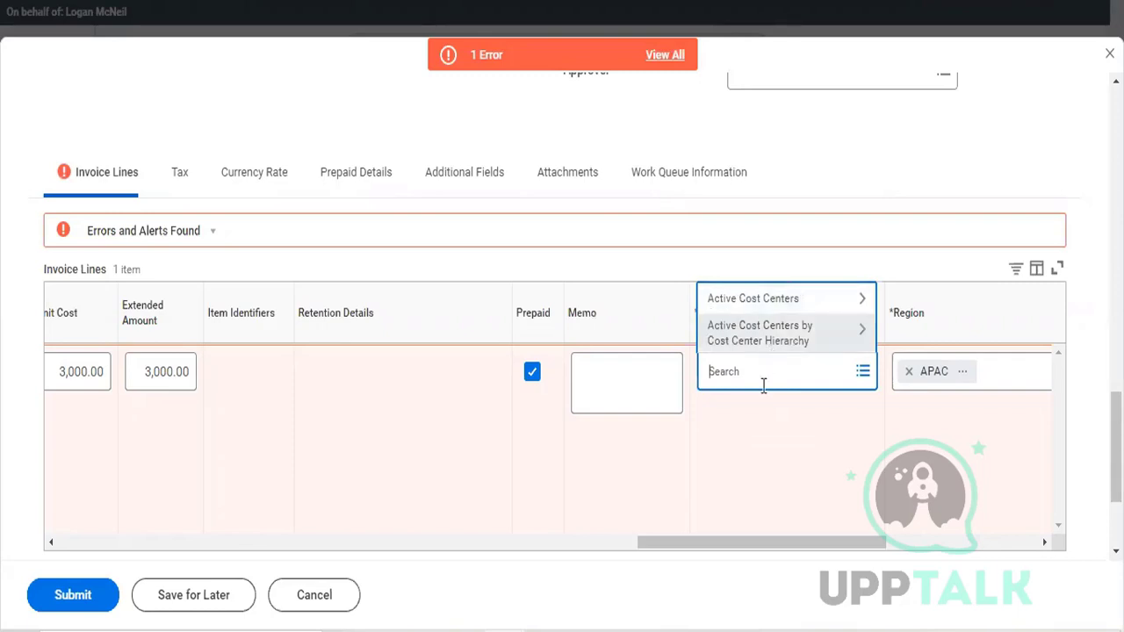
pyautogui.write('arc')
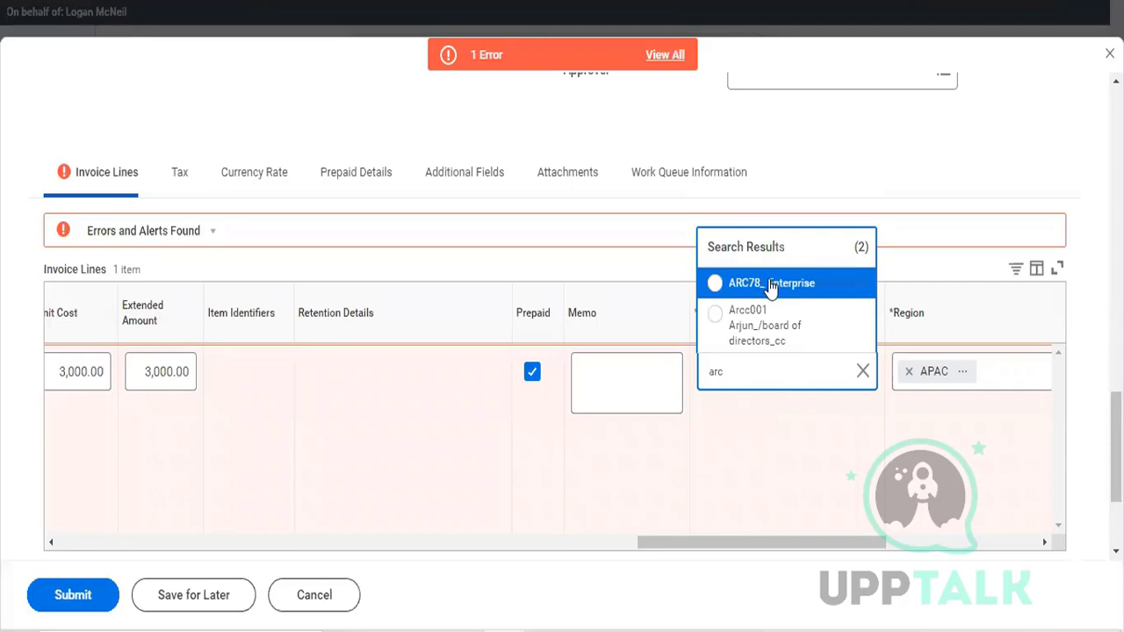
pyautogui.click(740, 287)
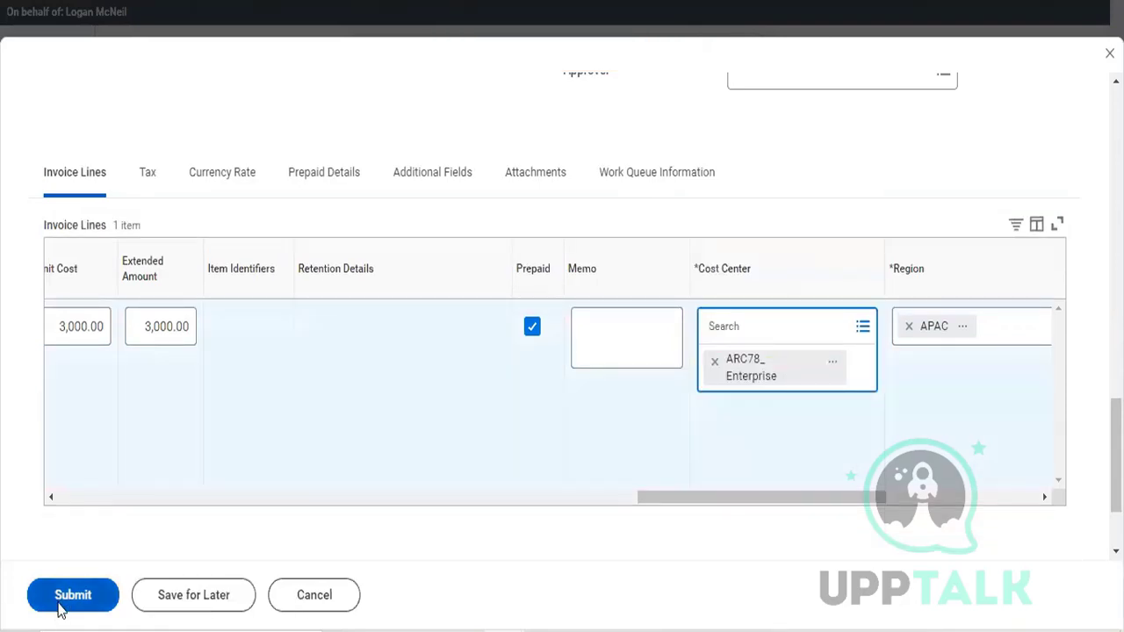
pyautogui.click(31, 604)
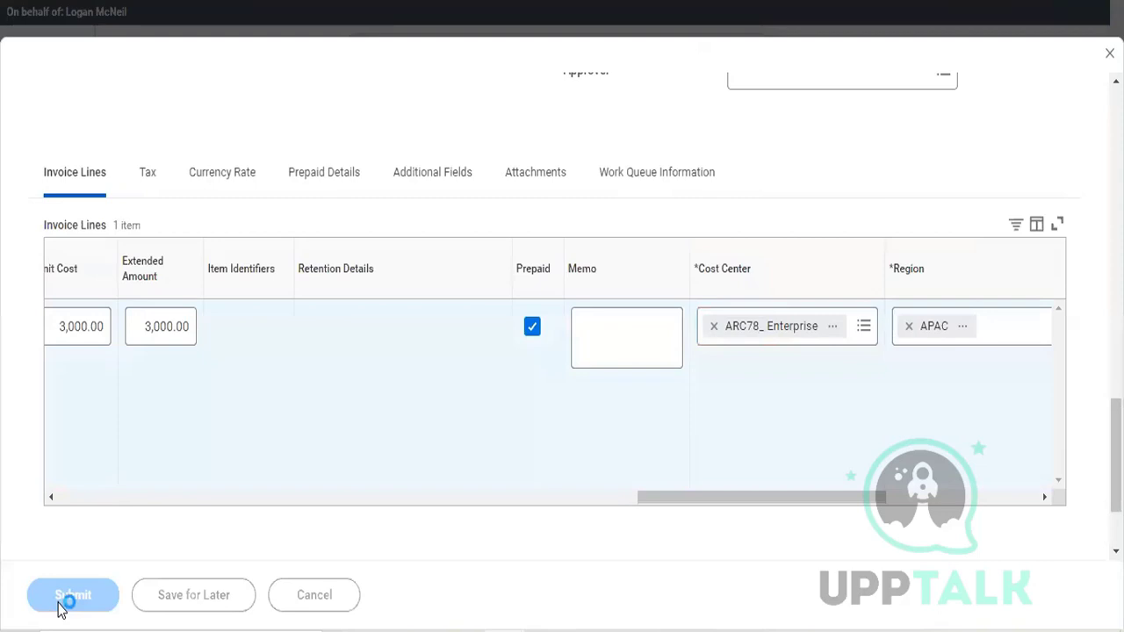
pyautogui.click(60, 606)
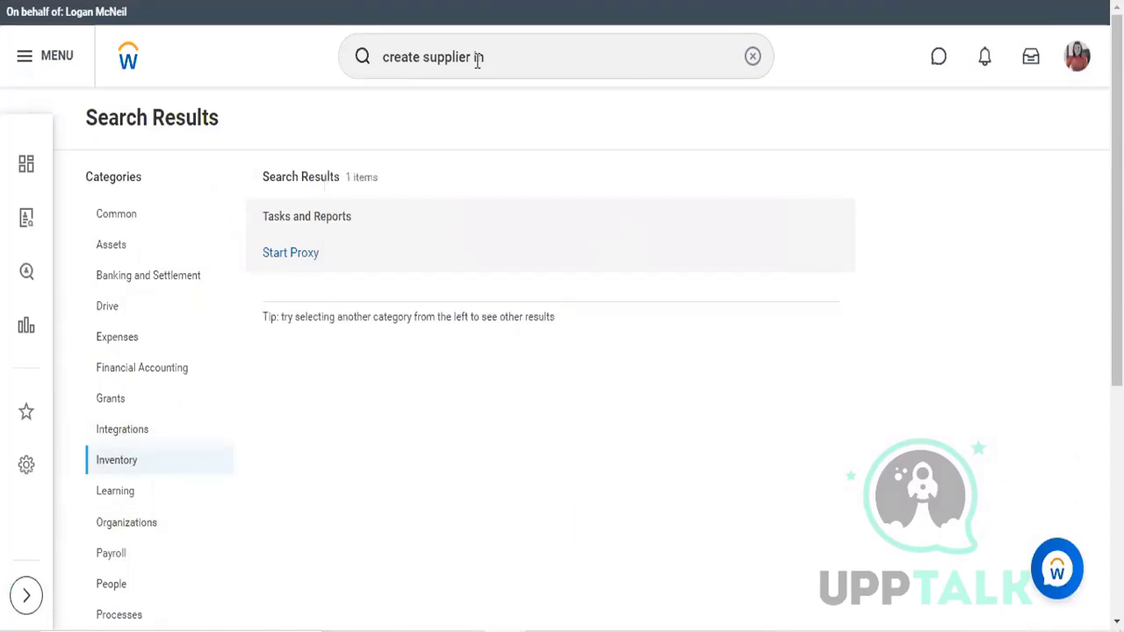
# Step: Search for "start proxy" and open the Start Proxy task
pyautogui.click(544, 66)
pyautogui.press('BackSpace')
pyautogui.press('BackSpace')
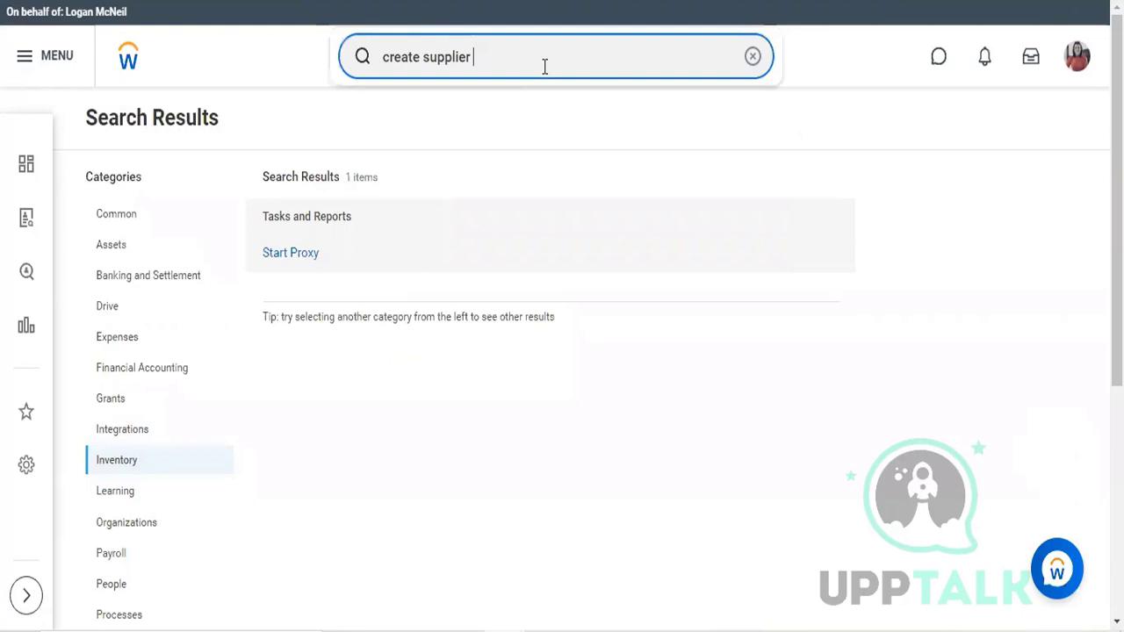
pyautogui.hotkey('ctrl', 'a')
pyautogui.press('BackSpace')
pyautogui.write('sta')
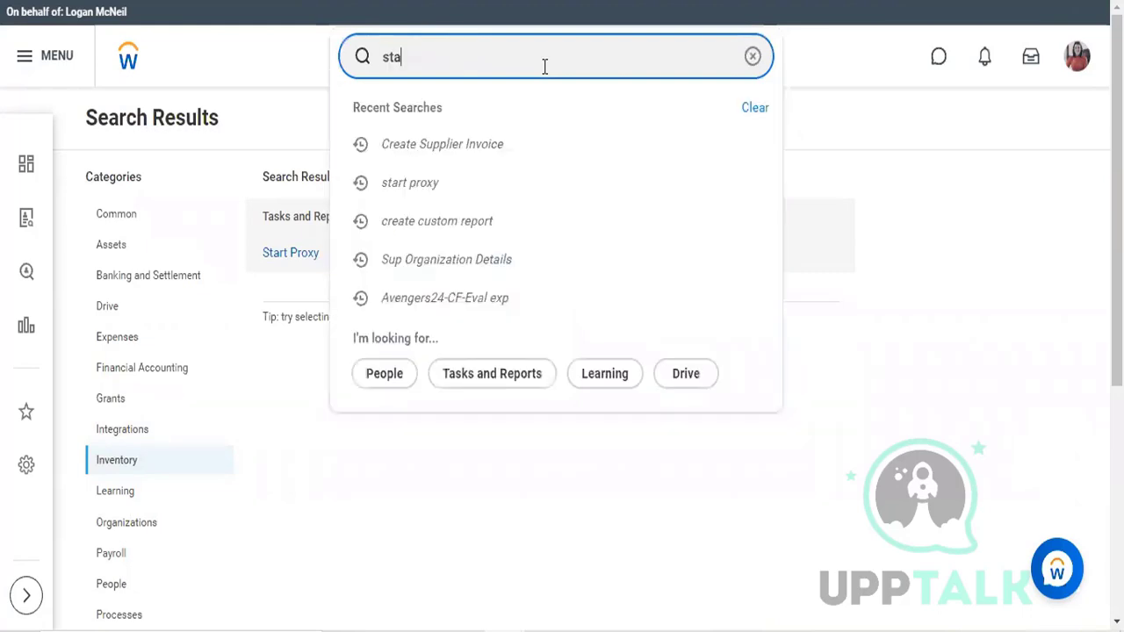
pyautogui.write('rt')
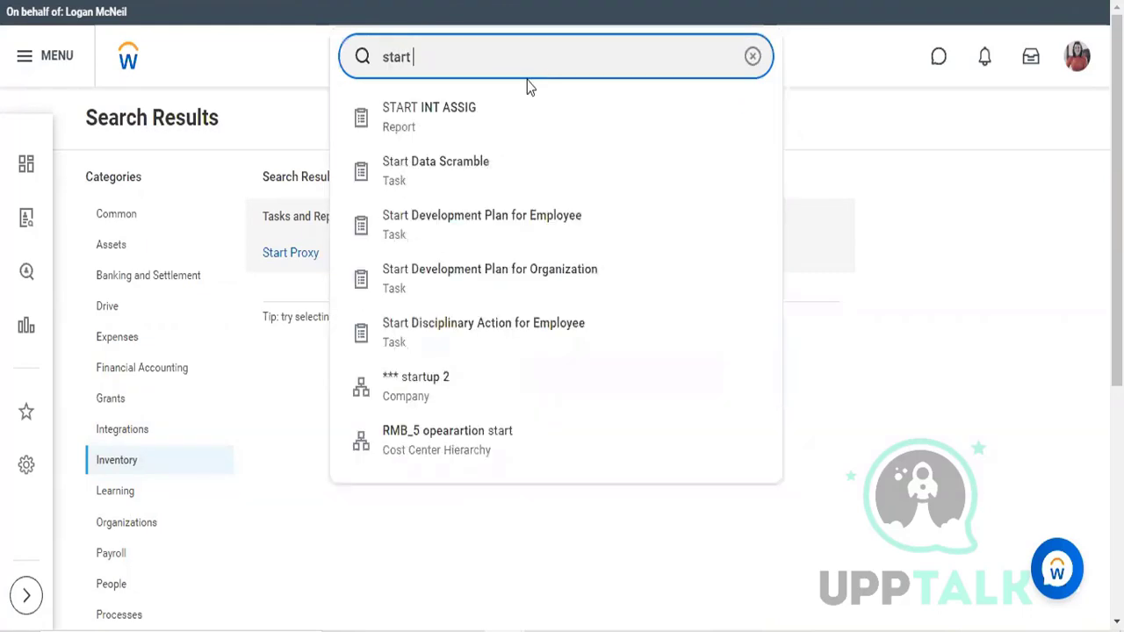
pyautogui.write(' proc')
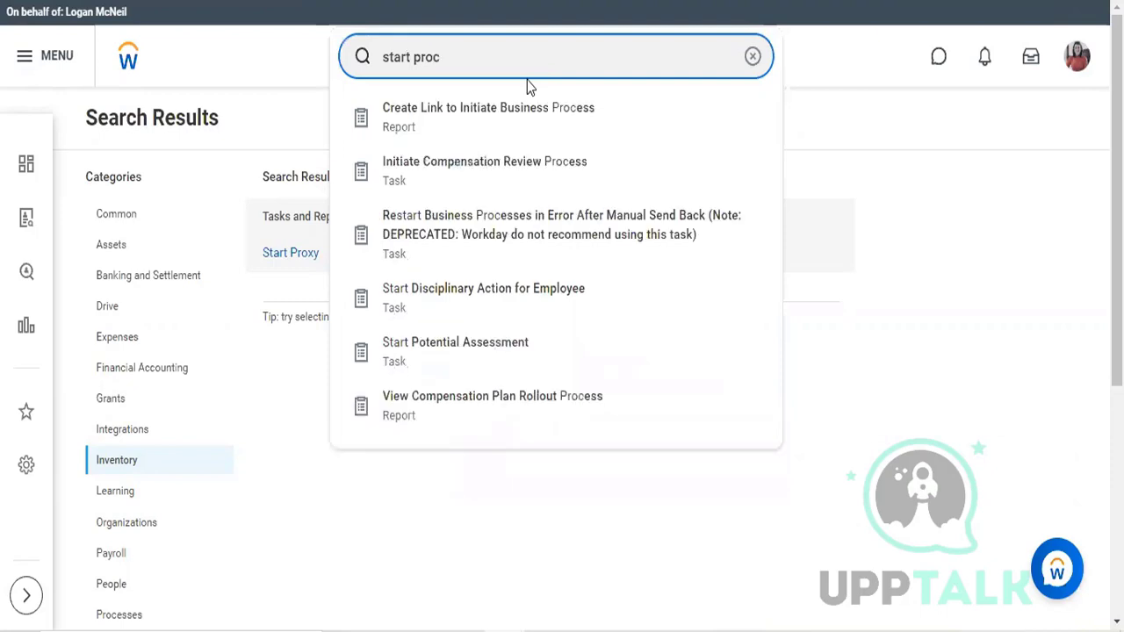
pyautogui.press('BackSpace')
pyautogui.write('xy')
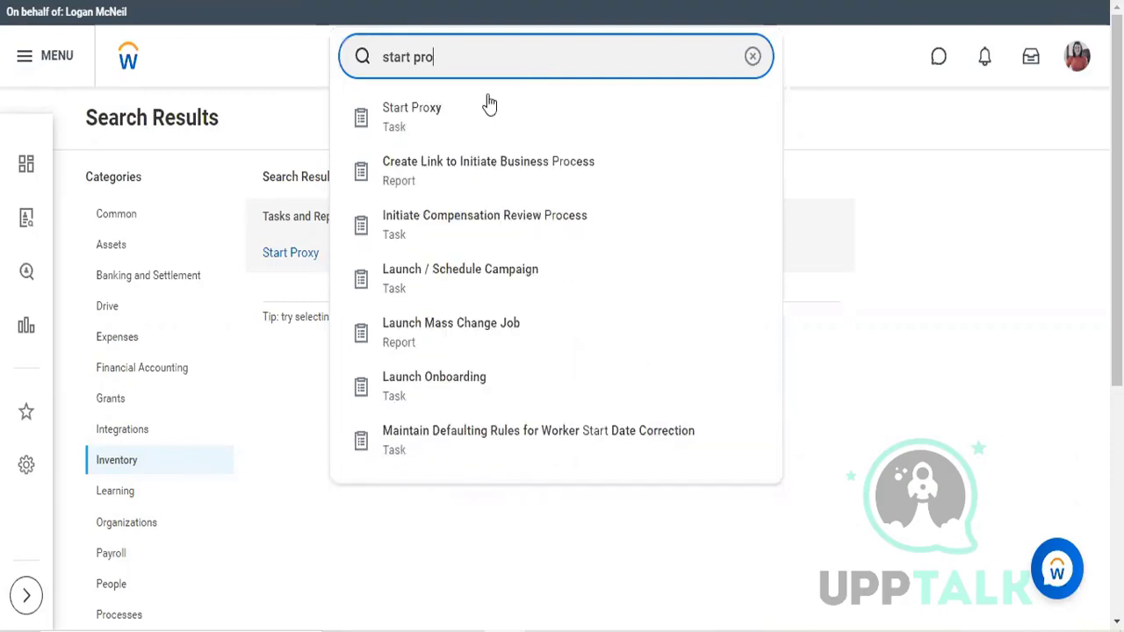
pyautogui.click(381, 138)
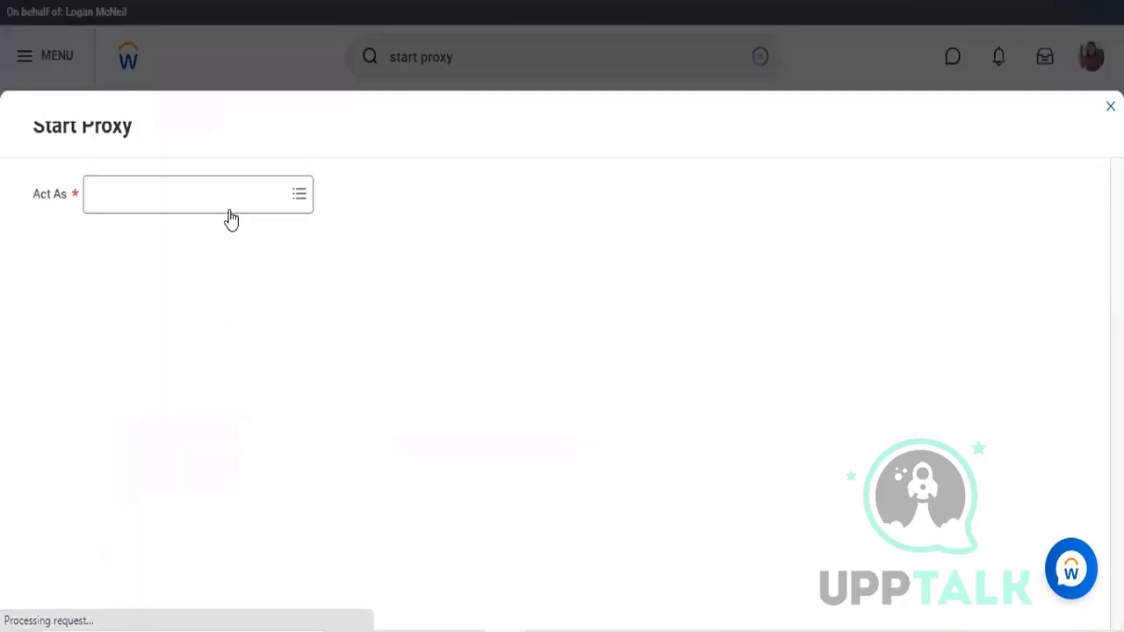
# Step: Start a proxy session acting as the worker who reviews the supplier invoice
pyautogui.click(197, 200)
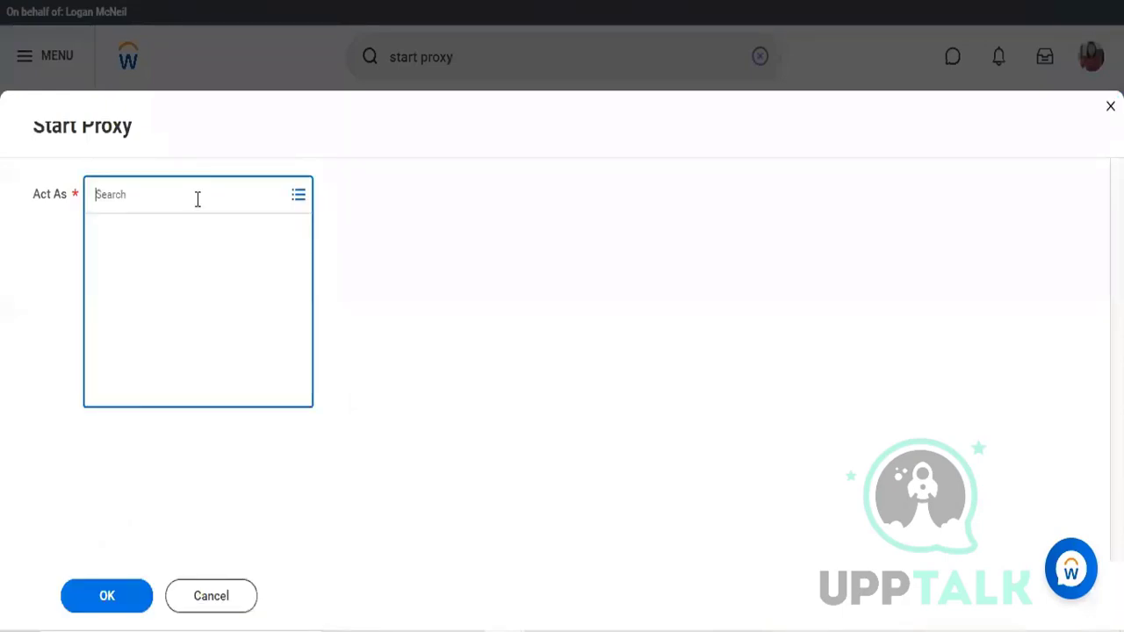
pyautogui.write('hoe')
pyautogui.press('Return')
pyautogui.click(135, 598)
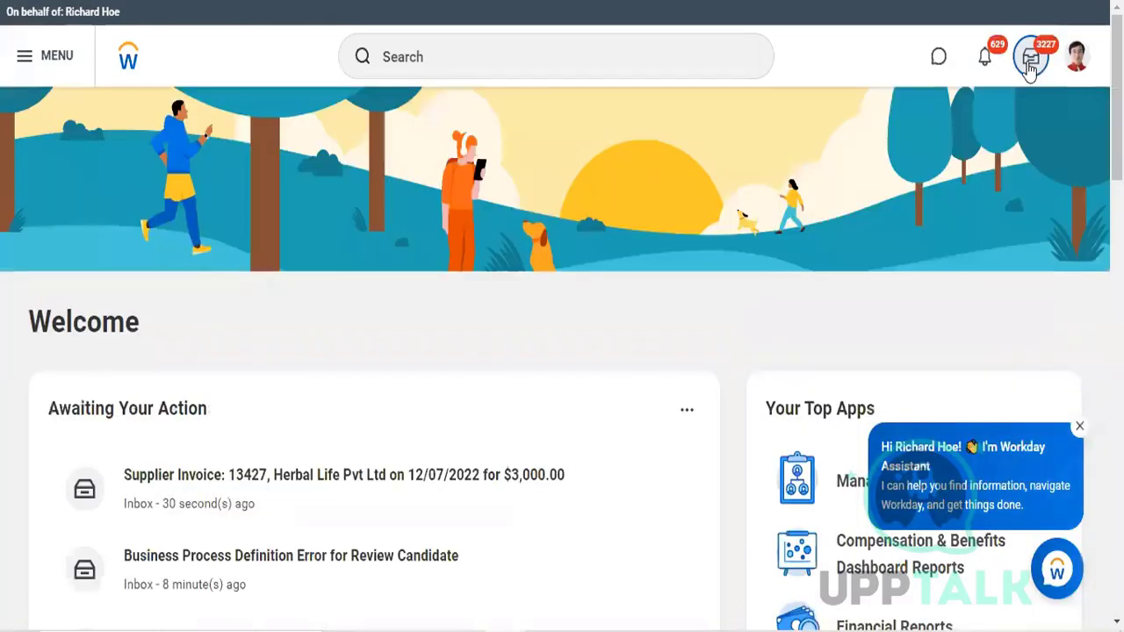
# Step: Open the inbox and approve the Herbal Life Pvt Ltd supplier invoice dated 12/07/2022 for $3,000.00
pyautogui.click(1030, 63)
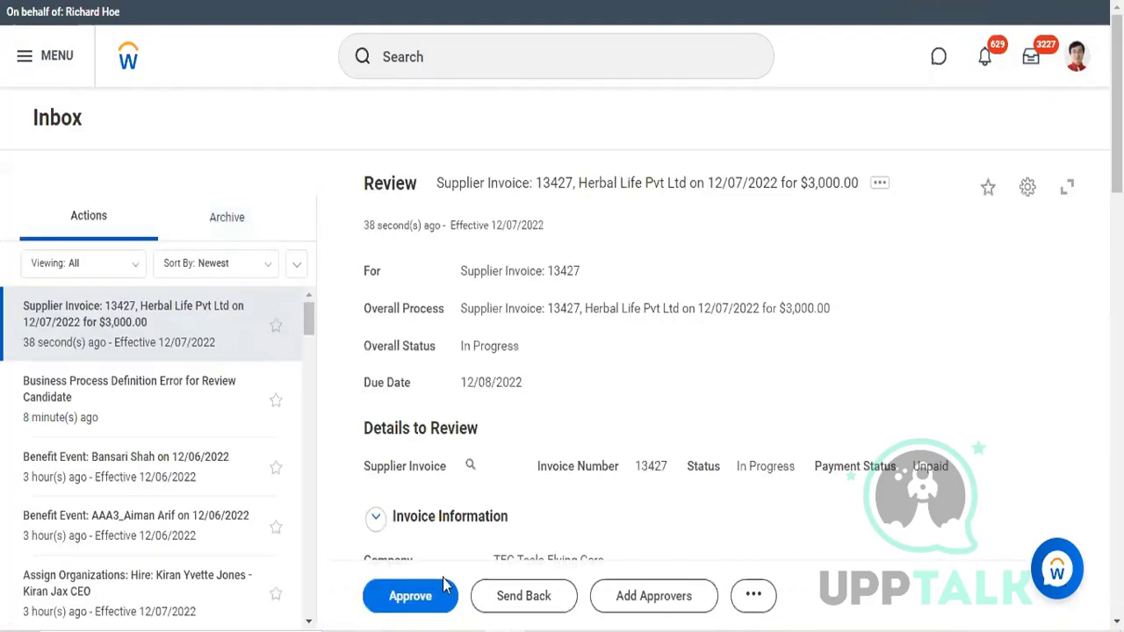
pyautogui.scroll(-1, 426, 600)
pyautogui.click(428, 606)
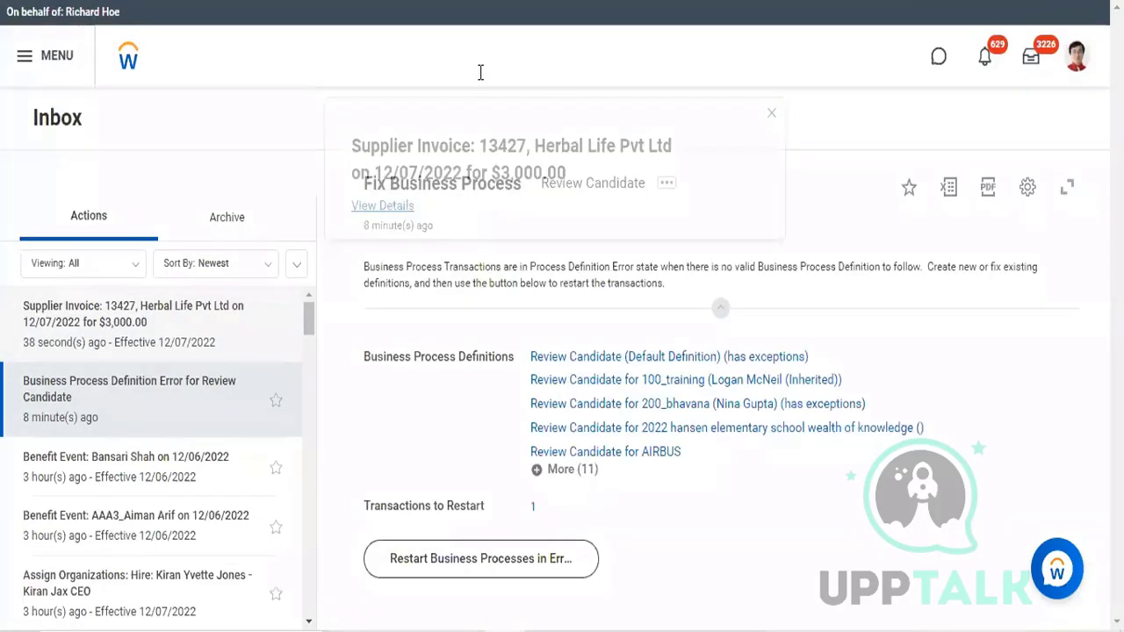
# Step: Search for "supplier: herbal" and open the Herbal Life Pvt Ltd supplier record
pyautogui.click(480, 72)
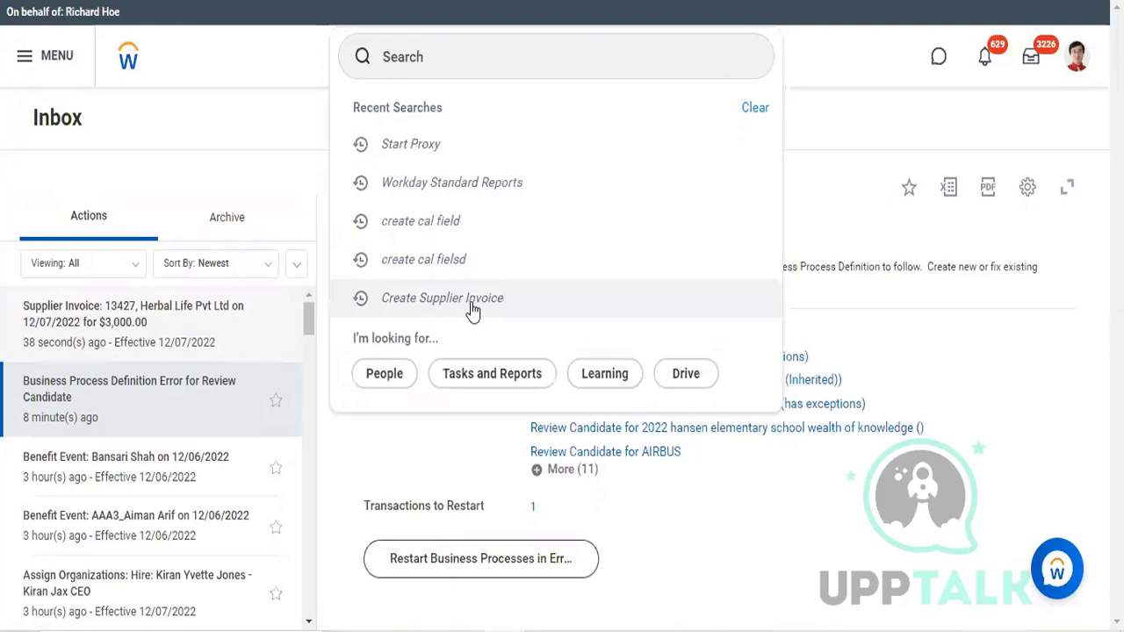
pyautogui.click(473, 60)
pyautogui.write('s')
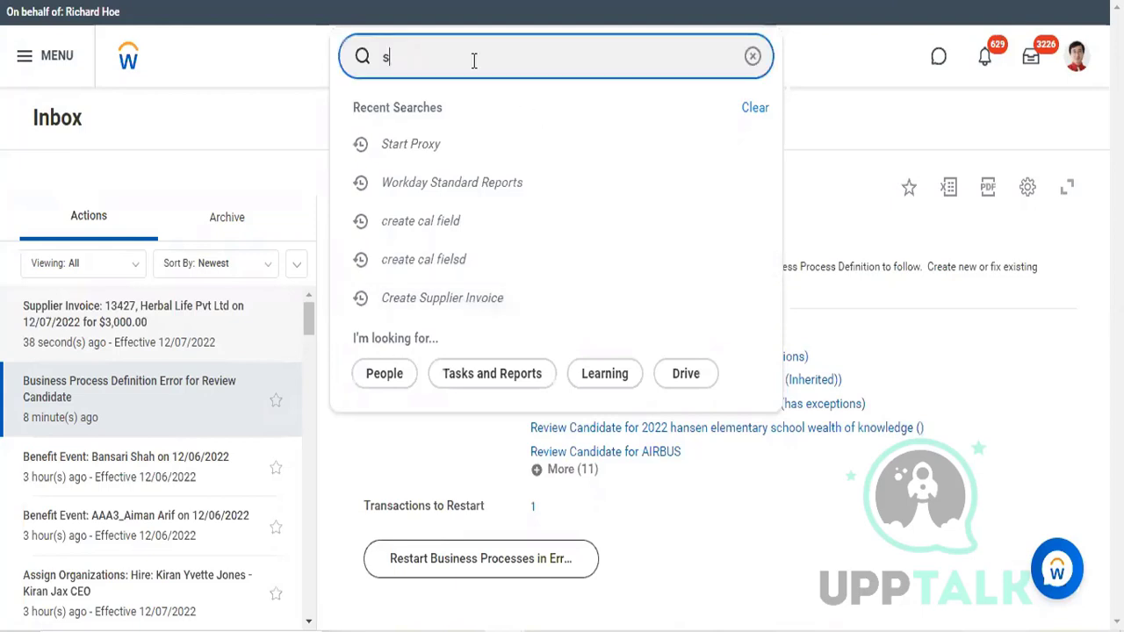
pyautogui.write('upplier')
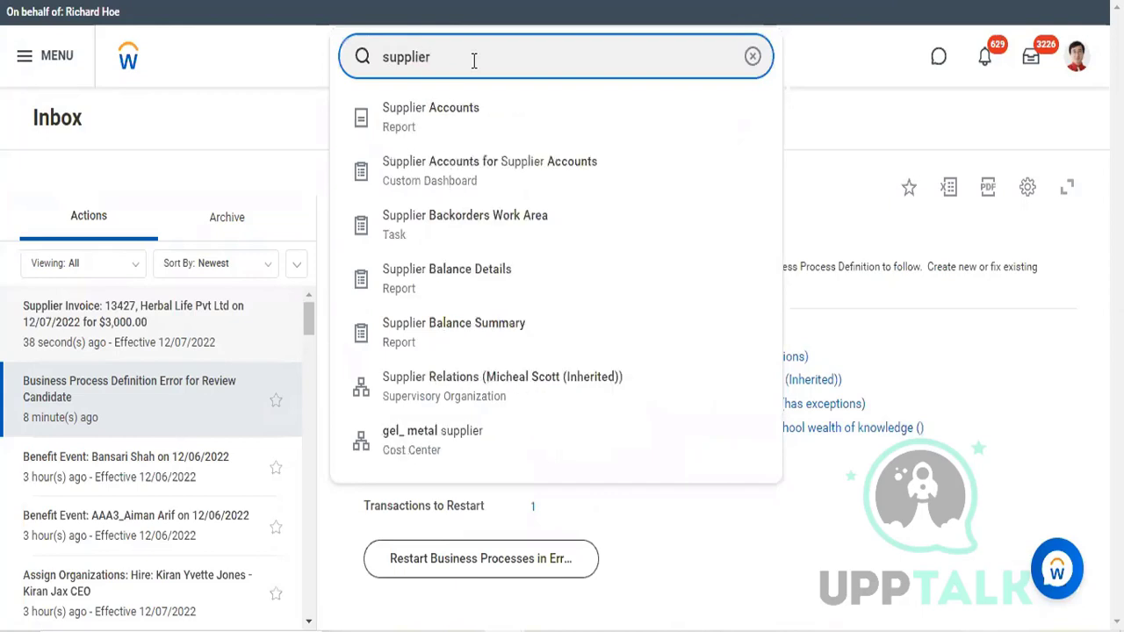
pyautogui.write(': h')
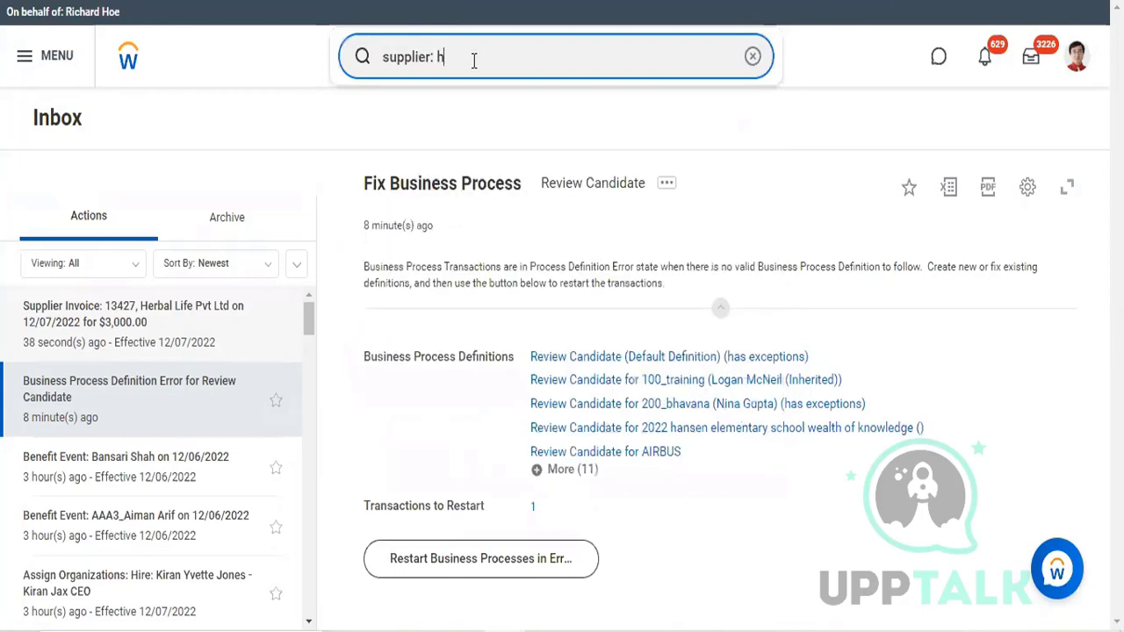
pyautogui.write('erbal')
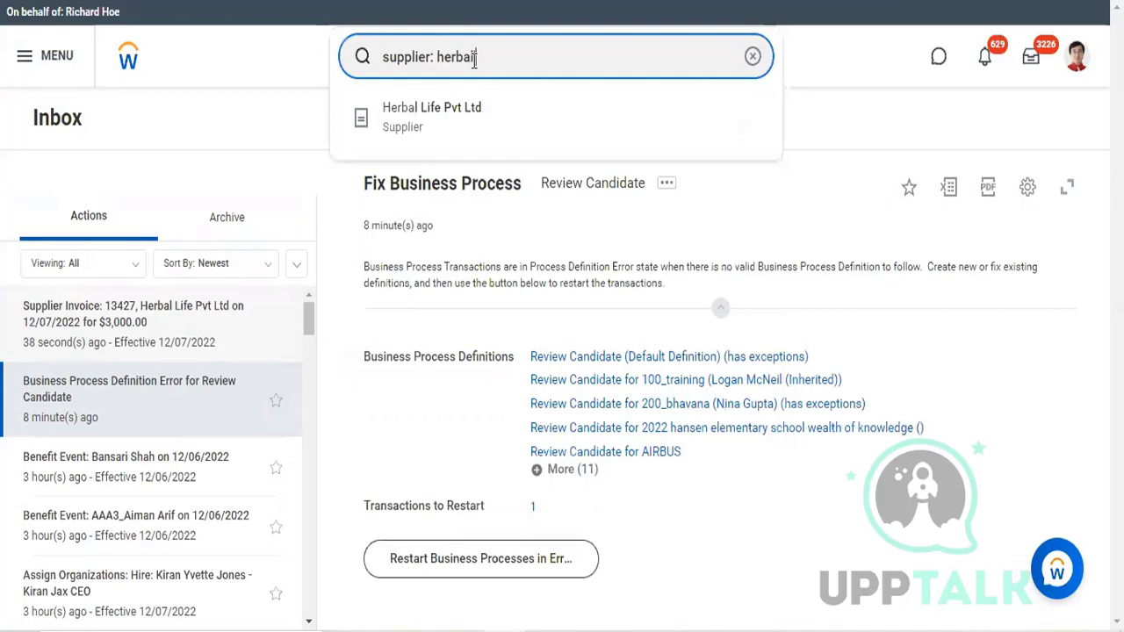
pyautogui.click(472, 112)
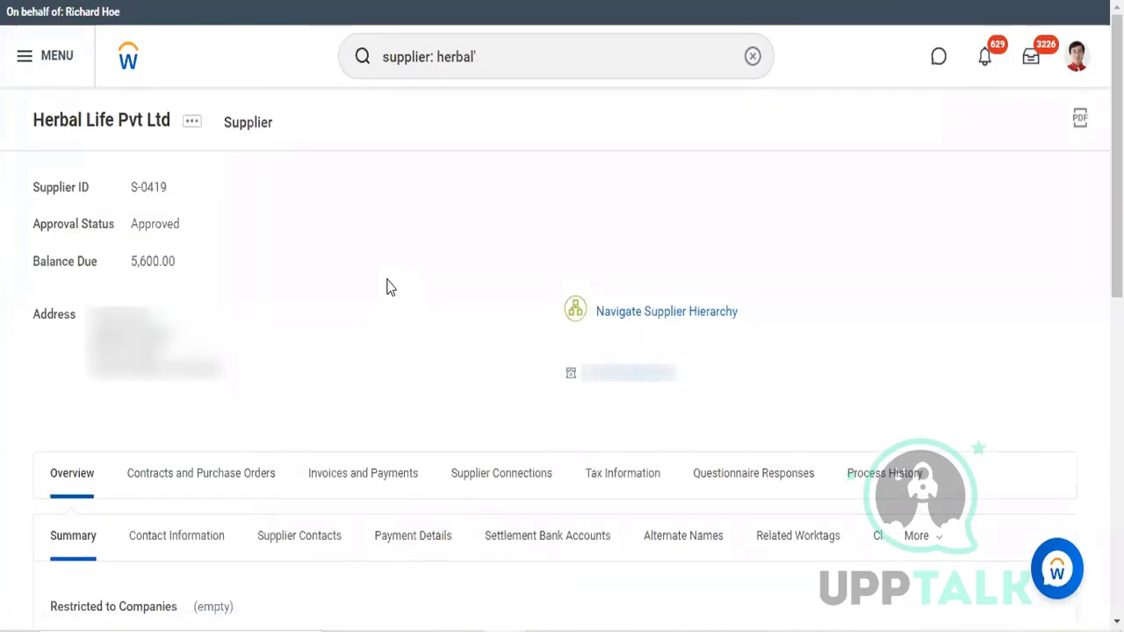
# Step: Show the supplier's Invoices and Payments information and check its balance due
pyautogui.scroll(-2, 382, 307)
pyautogui.click(364, 368)
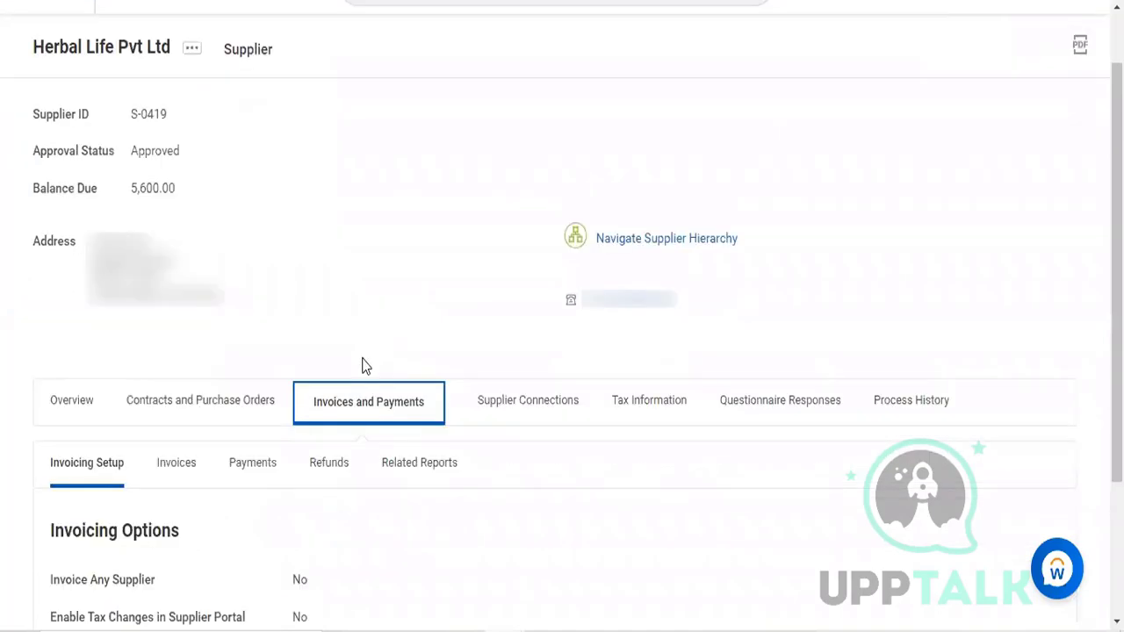
pyautogui.scroll(-2, 362, 366)
pyautogui.scroll(4, 361, 366)
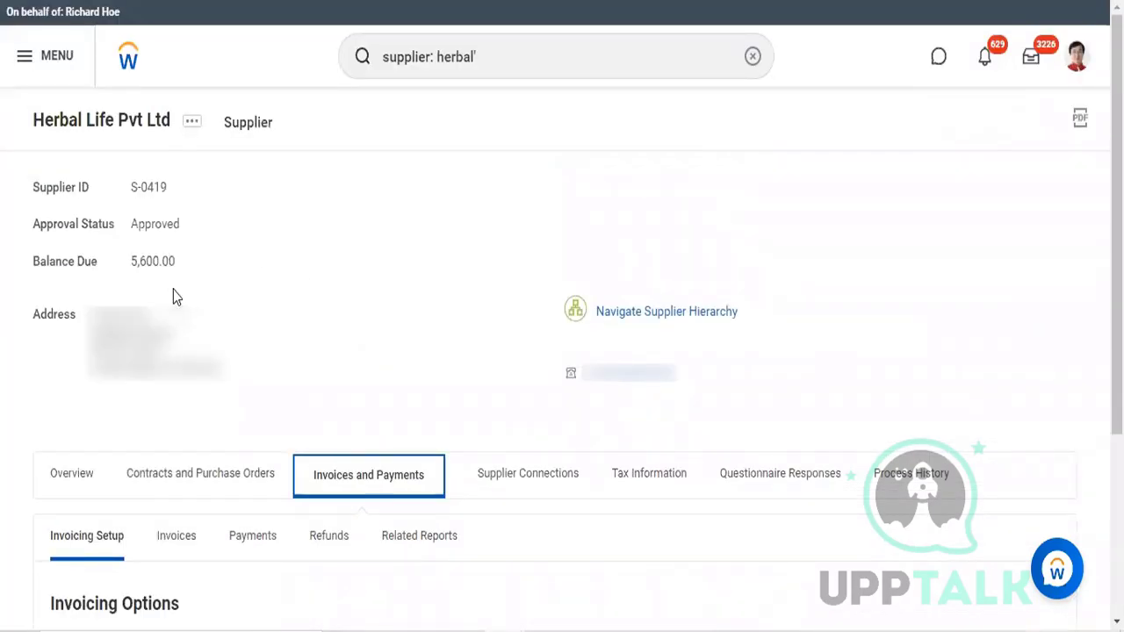
# Step: Display the Herbal Life Pvt Ltd supplier's recent invoices and review their status, amounts and balances due
pyautogui.scroll(-3, 173, 298)
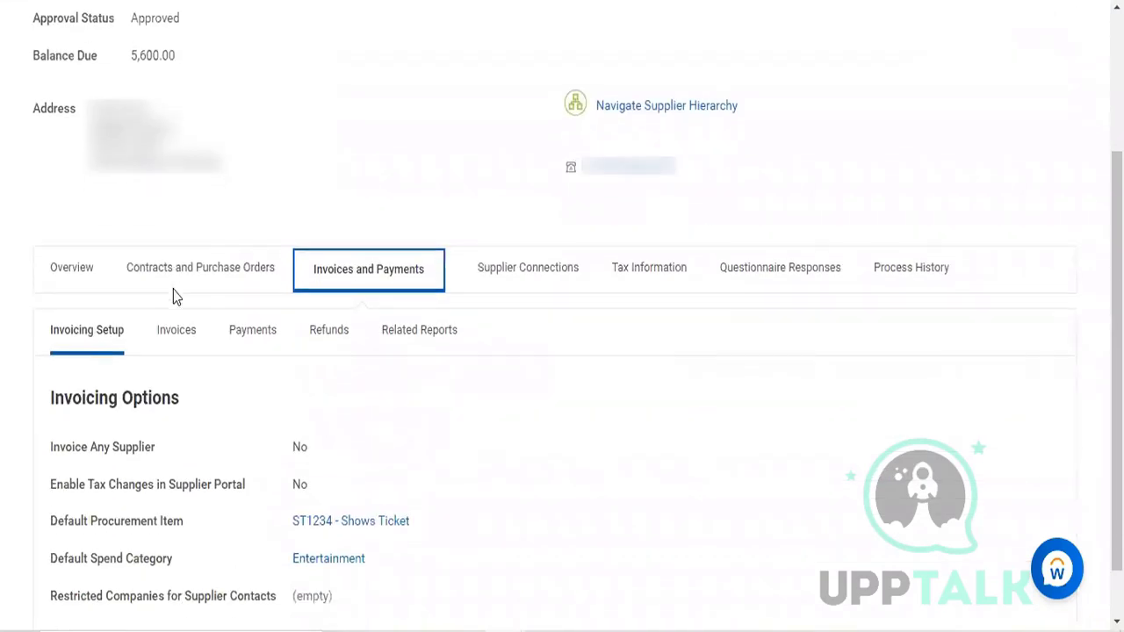
pyautogui.scroll(-1, 200, 271)
pyautogui.click(187, 269)
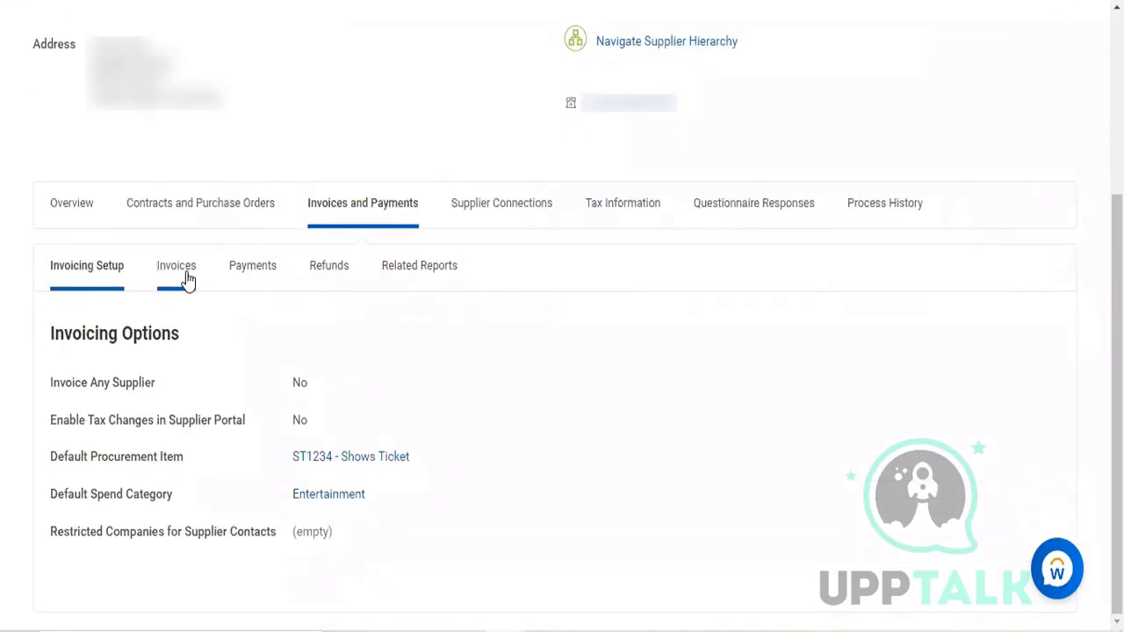
pyautogui.scroll(-3, 189, 263)
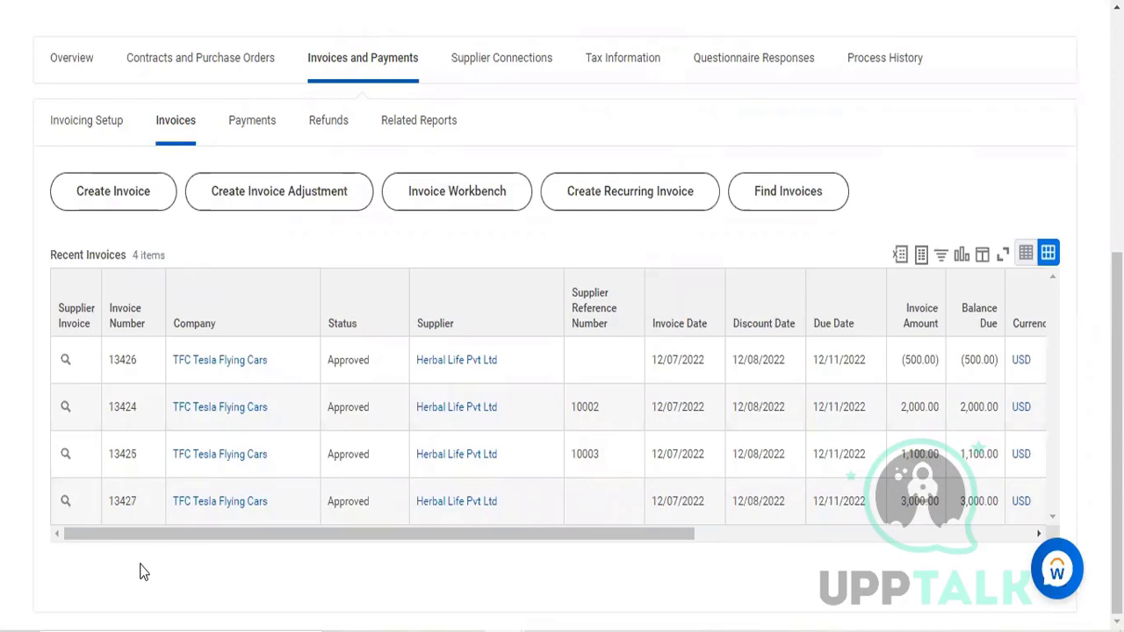
# Step: Search for "start prox" and open the Start Proxy task
pyautogui.scroll(5, 140, 572)
pyautogui.click(517, 60)
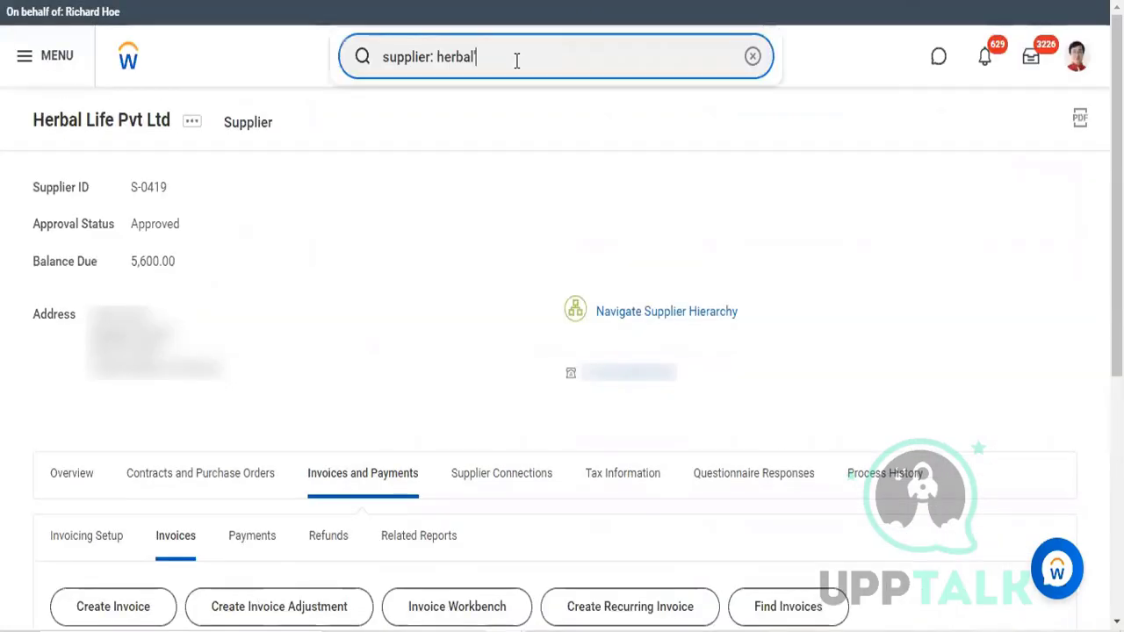
pyautogui.press('BackSpace')
pyautogui.press('BackSpace')
pyautogui.press('BackSpace')
pyautogui.press('BackSpace')
pyautogui.press('BackSpace')
pyautogui.press('BackSpace')
pyautogui.press('BackSpace')
pyautogui.press('BackSpace')
pyautogui.press('BackSpace')
pyautogui.press('BackSpace')
pyautogui.press('BackSpace')
pyautogui.press('BackSpace')
pyautogui.press('BackSpace')
pyautogui.press('BackSpace')
pyautogui.press('BackSpace')
pyautogui.press('BackSpace')
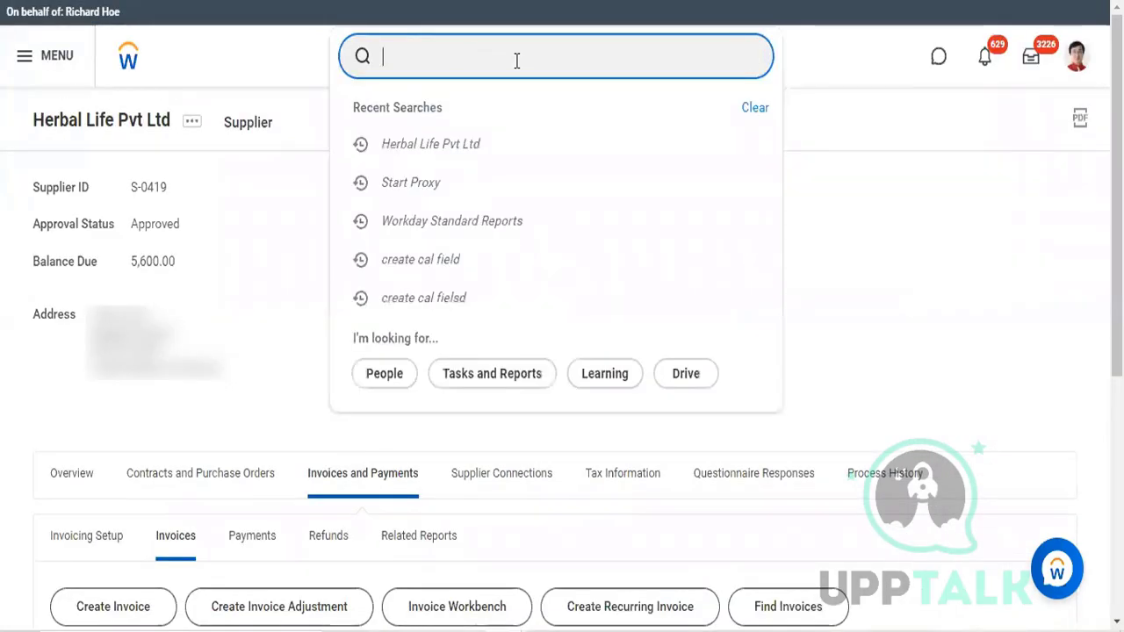
pyautogui.write('start')
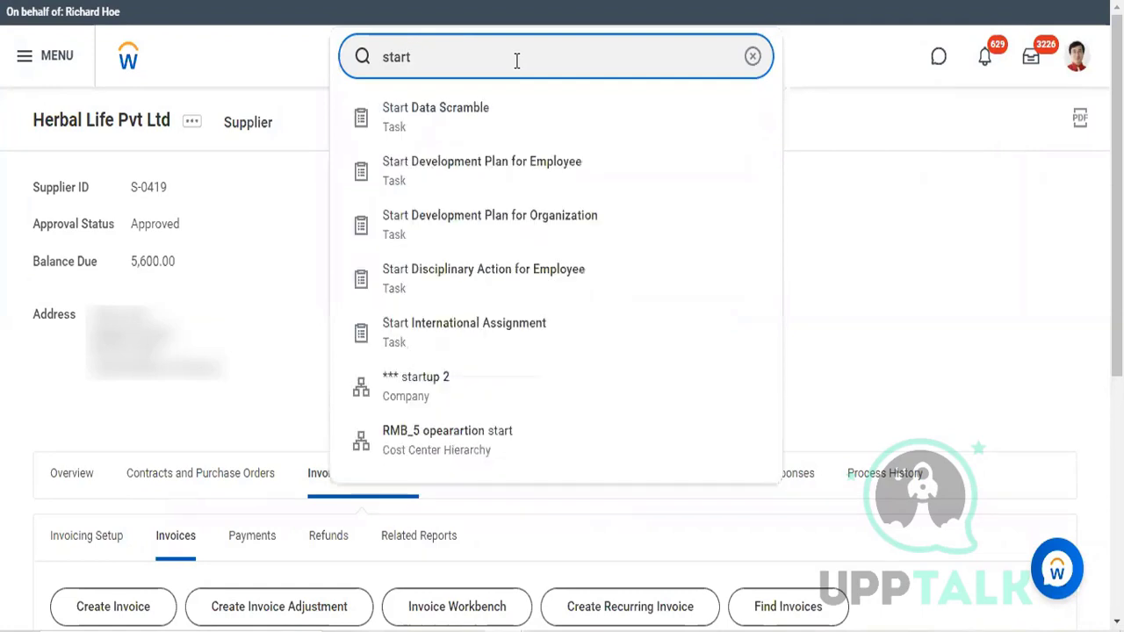
pyautogui.write(' prox')
pyautogui.click(454, 108)
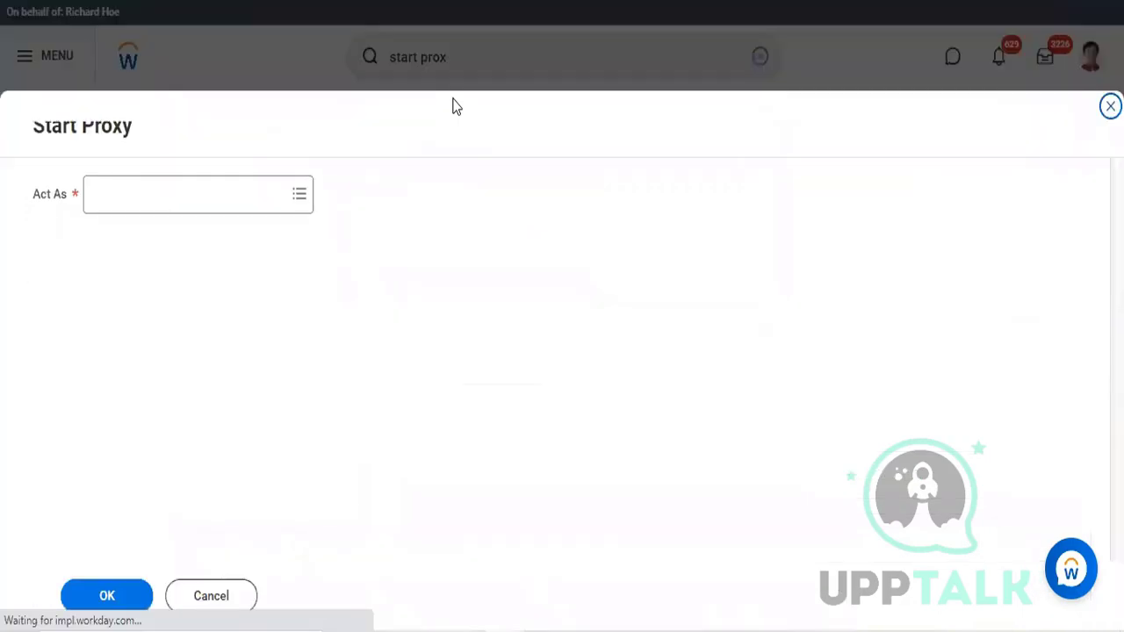
# Step: Choose the other worker's account to act as and start the proxy session
pyautogui.click(157, 207)
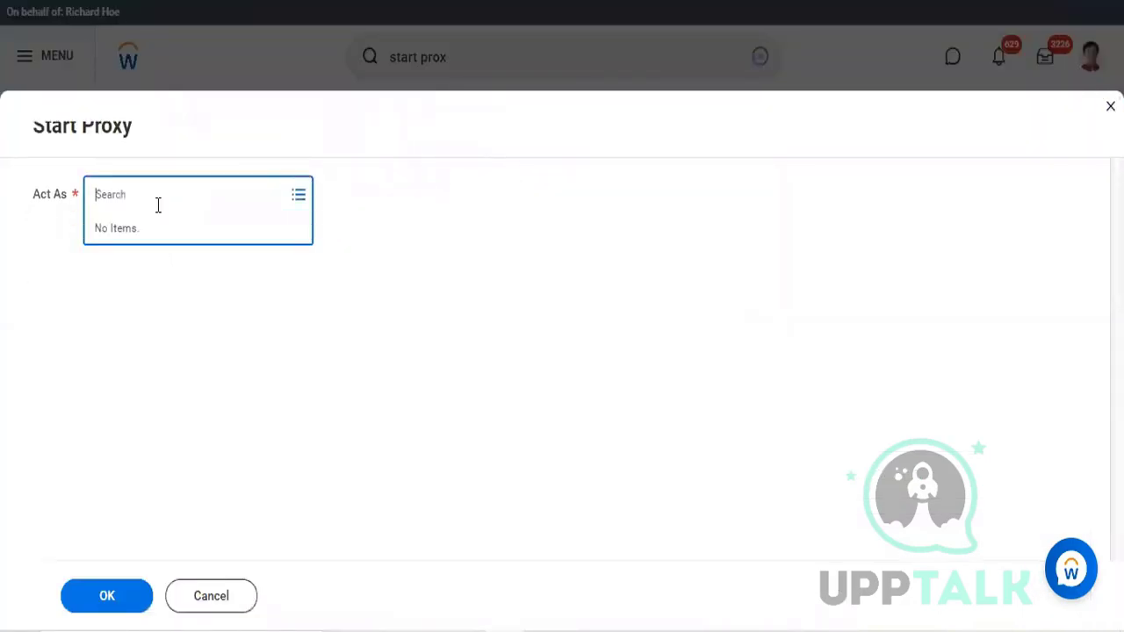
pyautogui.write('lmc')
pyautogui.press('Return')
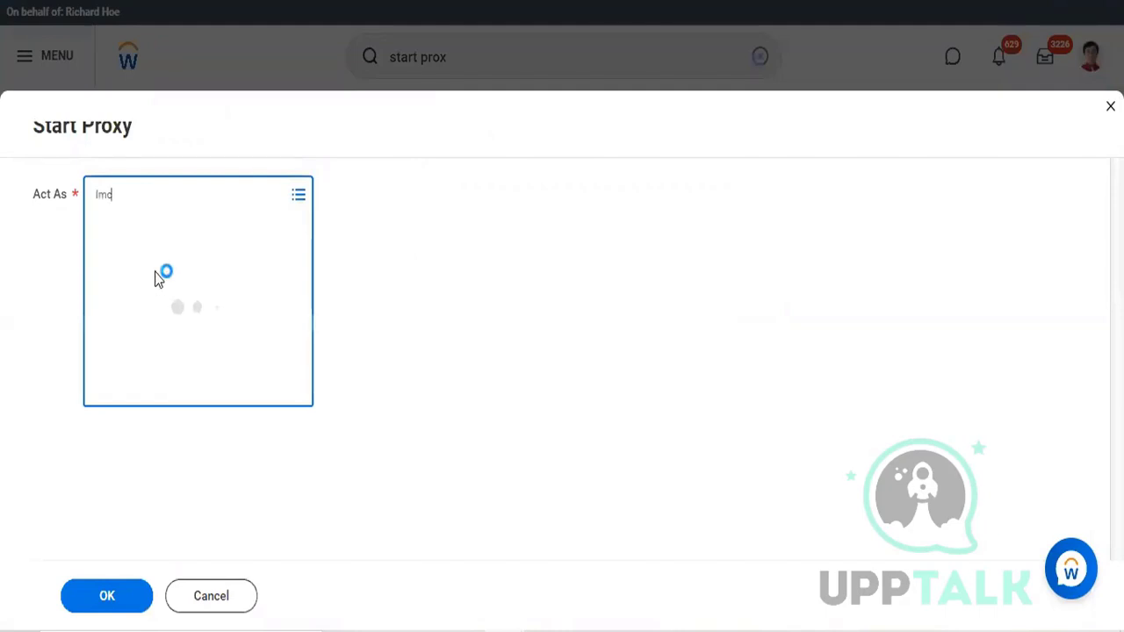
pyautogui.click(107, 597)
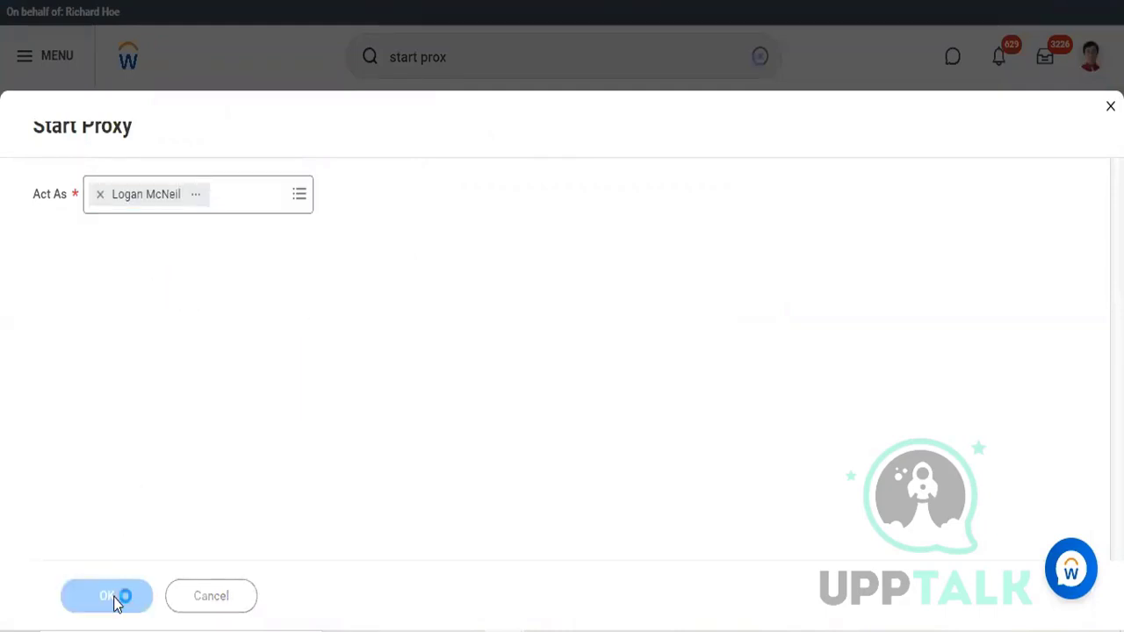
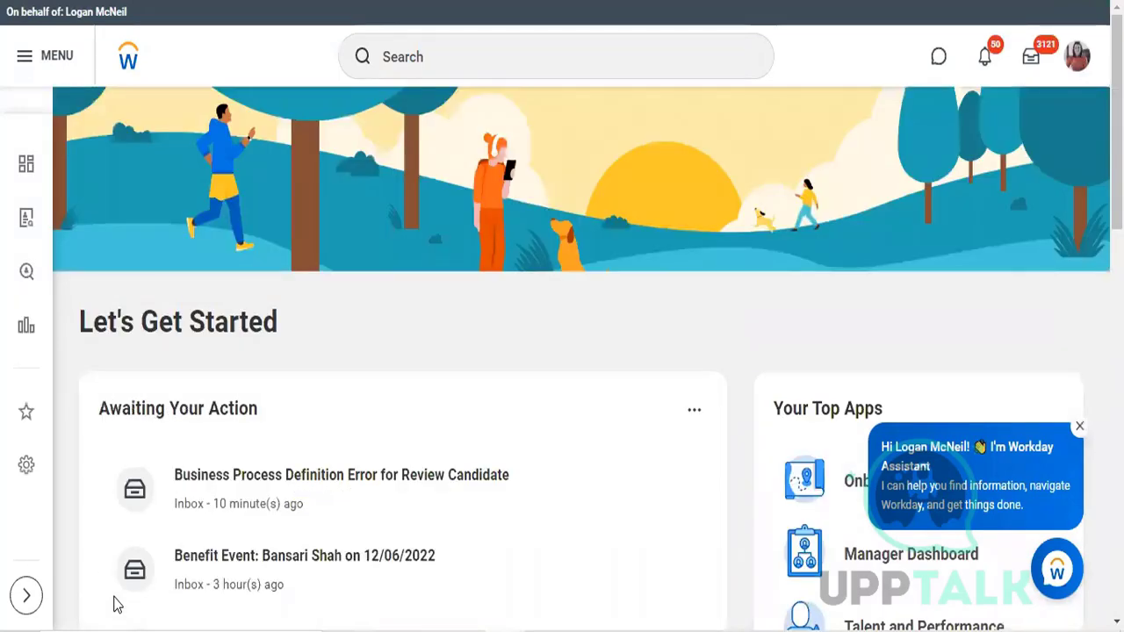
# Step: Search for "create supplier in" and open the Create Supplier Invoice task
pyautogui.click(488, 47)
pyautogui.write('creat')
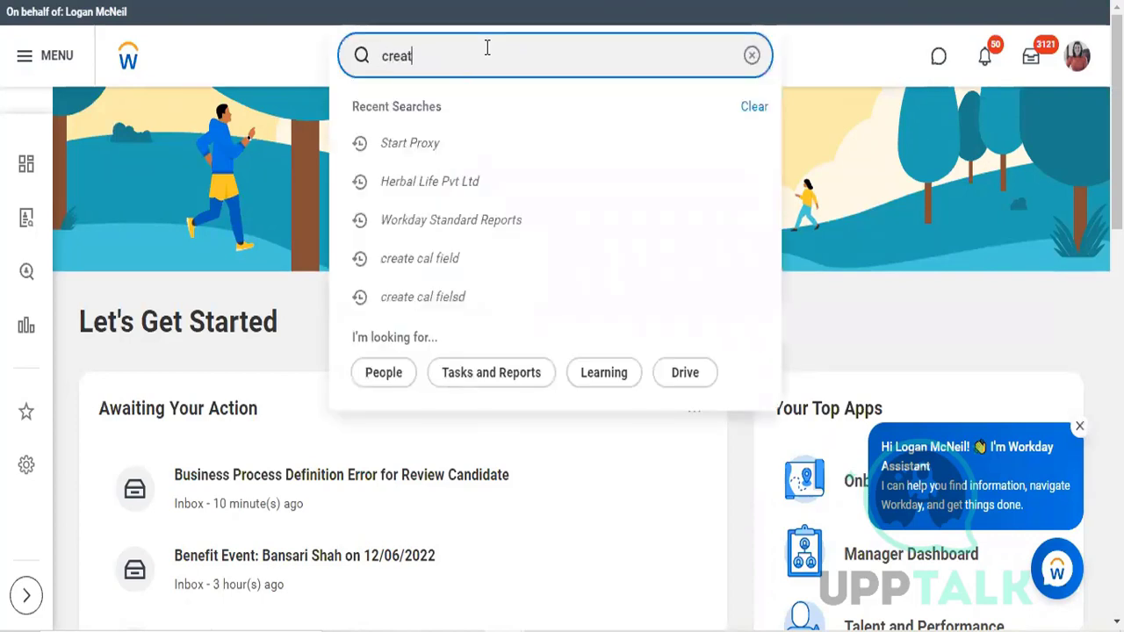
pyautogui.write('e suppl')
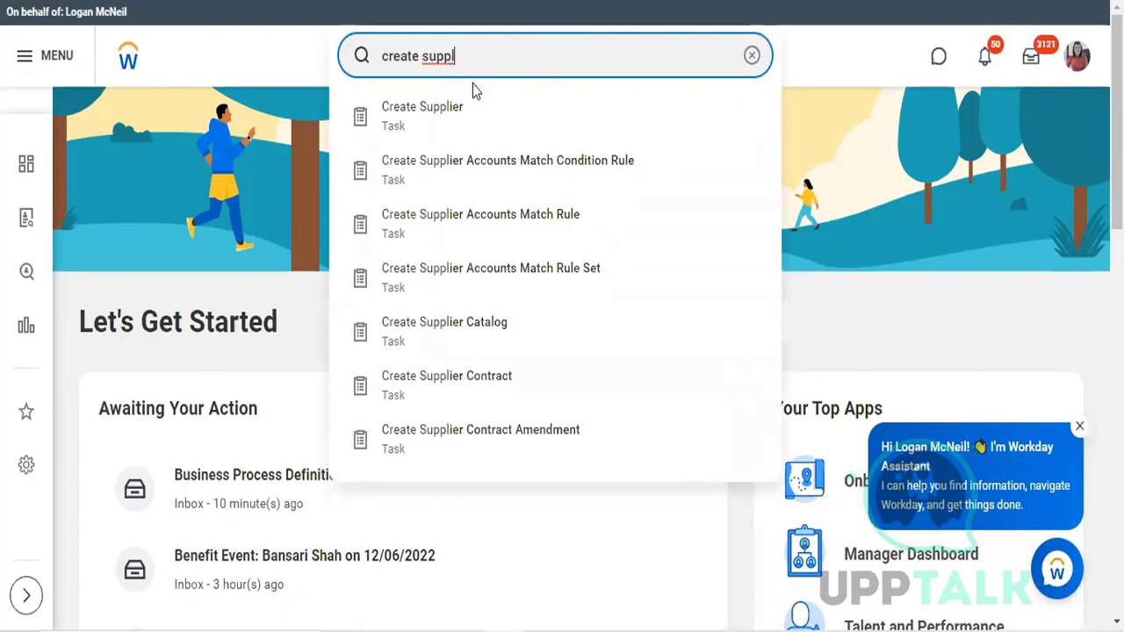
pyautogui.write('ier in')
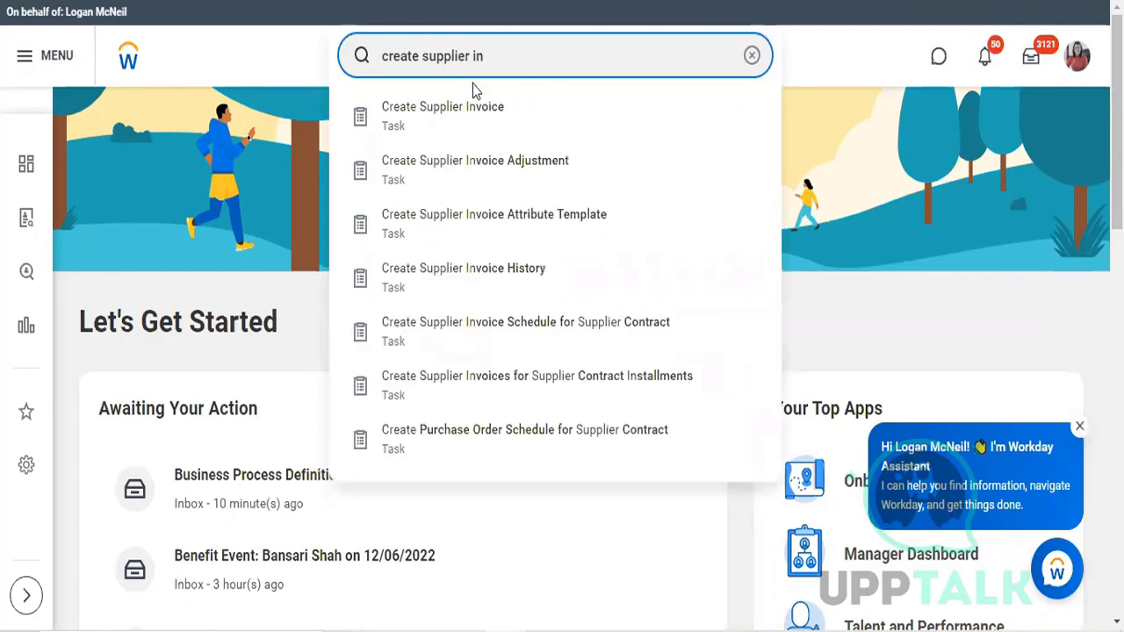
pyautogui.click(455, 107)
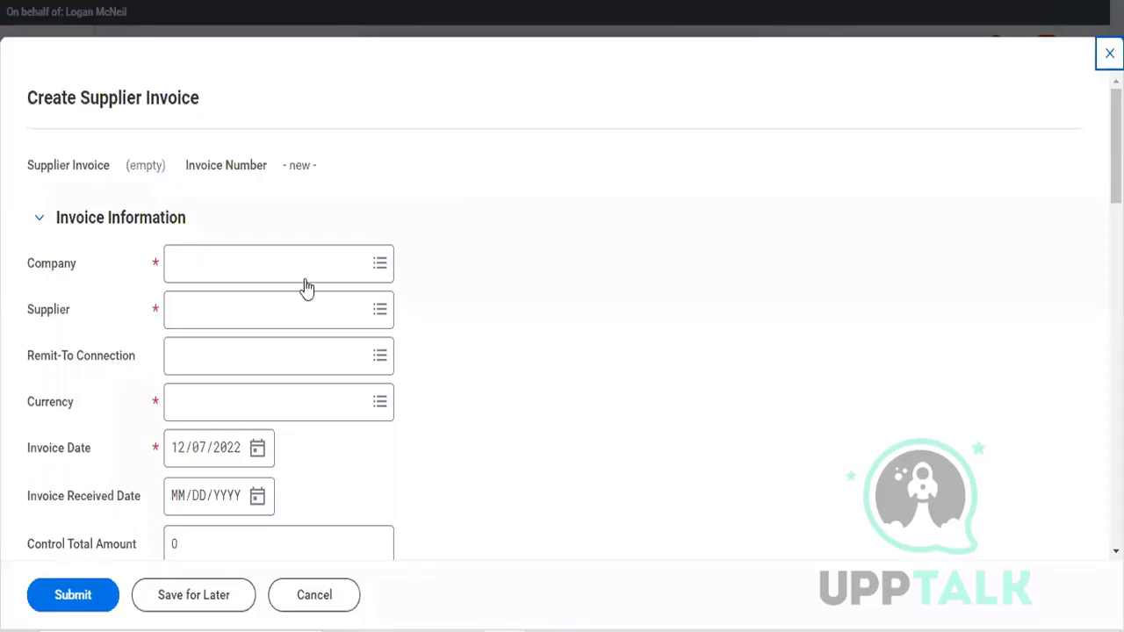
# Step: Set the invoice's company to TFC Tesla Flying Cars
pyautogui.click(281, 248)
pyautogui.write('t')
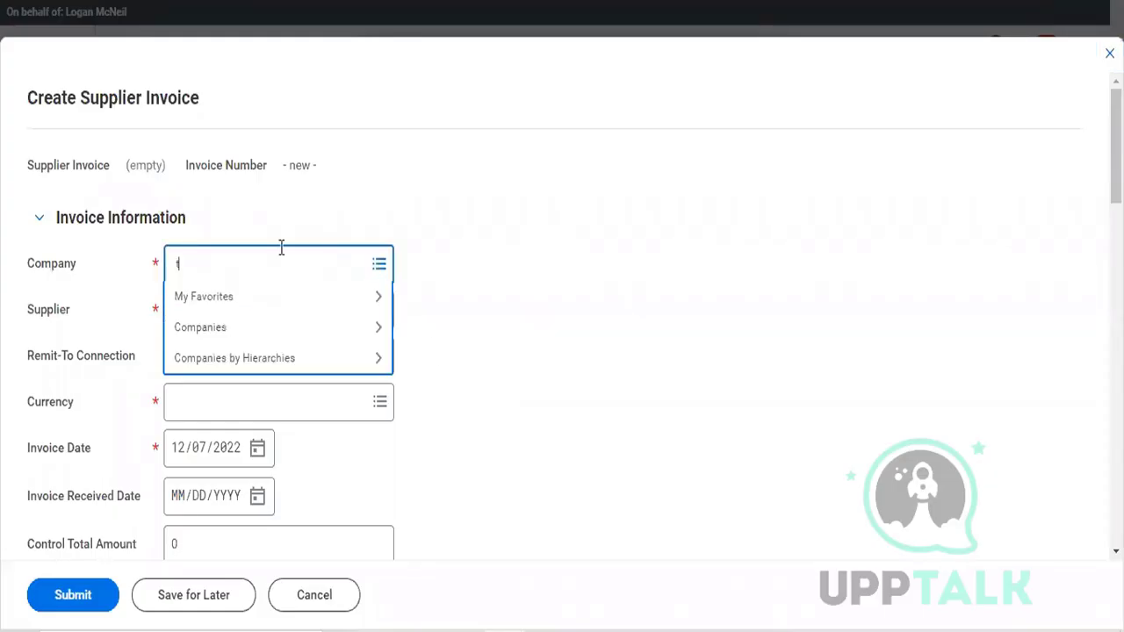
pyautogui.write('fc')
pyautogui.press('Return')
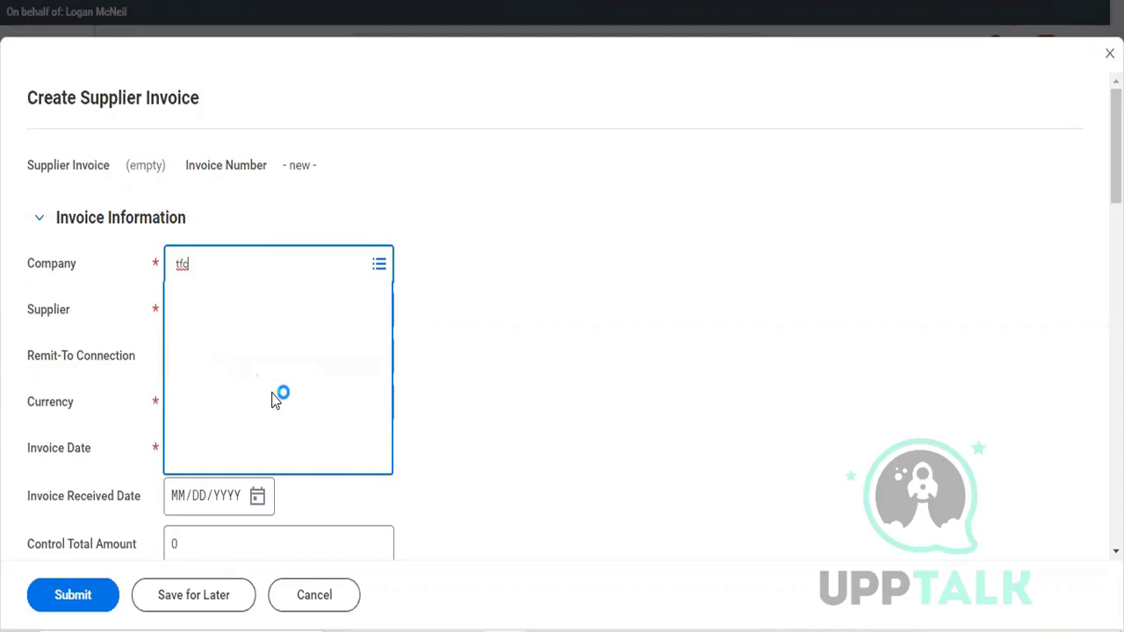
pyautogui.press('BackSpace')
pyautogui.press('BackSpace')
pyautogui.press('BackSpace')
pyautogui.write('tfc')
# Step: Choose Herbal Life Pvt Ltd as the invoice's supplier
pyautogui.click(271, 301)
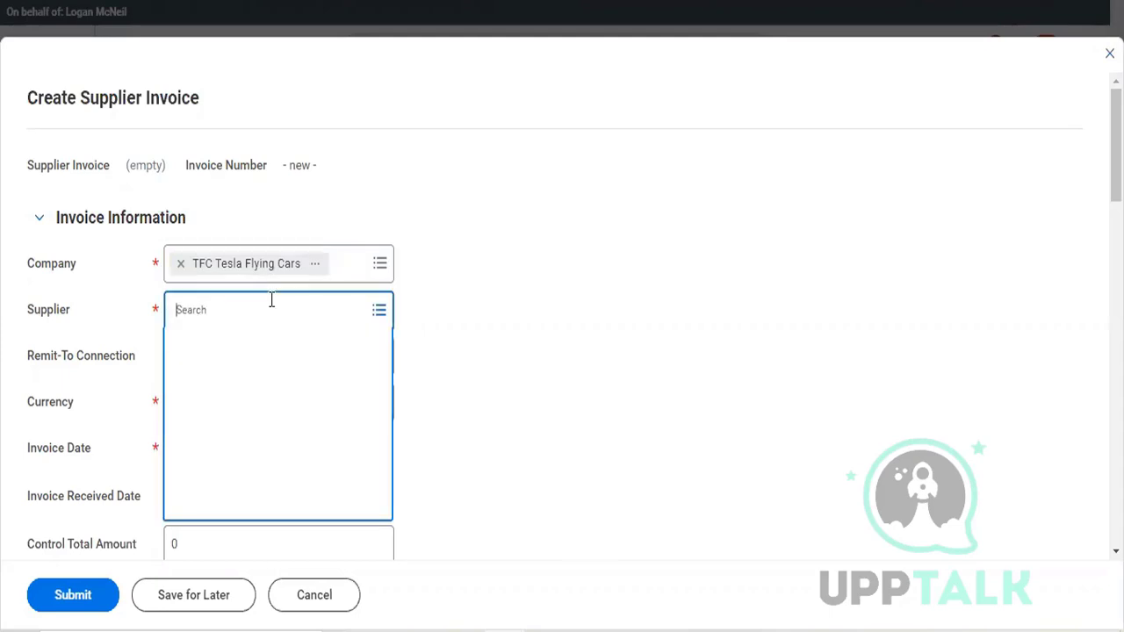
pyautogui.write('her')
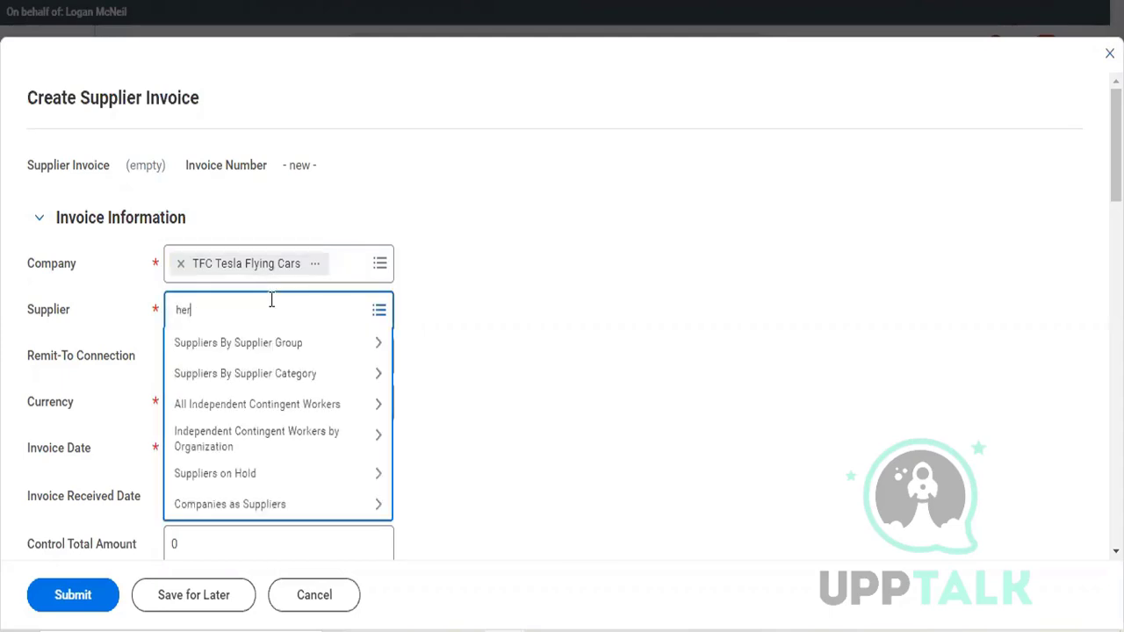
pyautogui.write('bs')
pyautogui.press('Return')
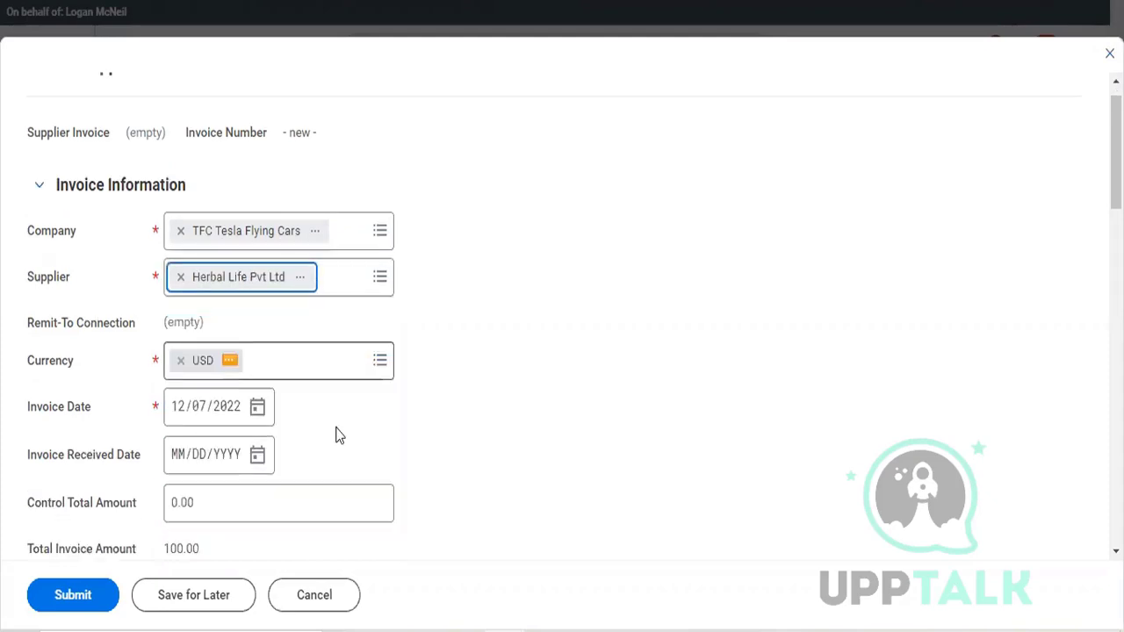
# Step: Set the invoice's control total amount to 500
pyautogui.scroll(-2, 290, 339)
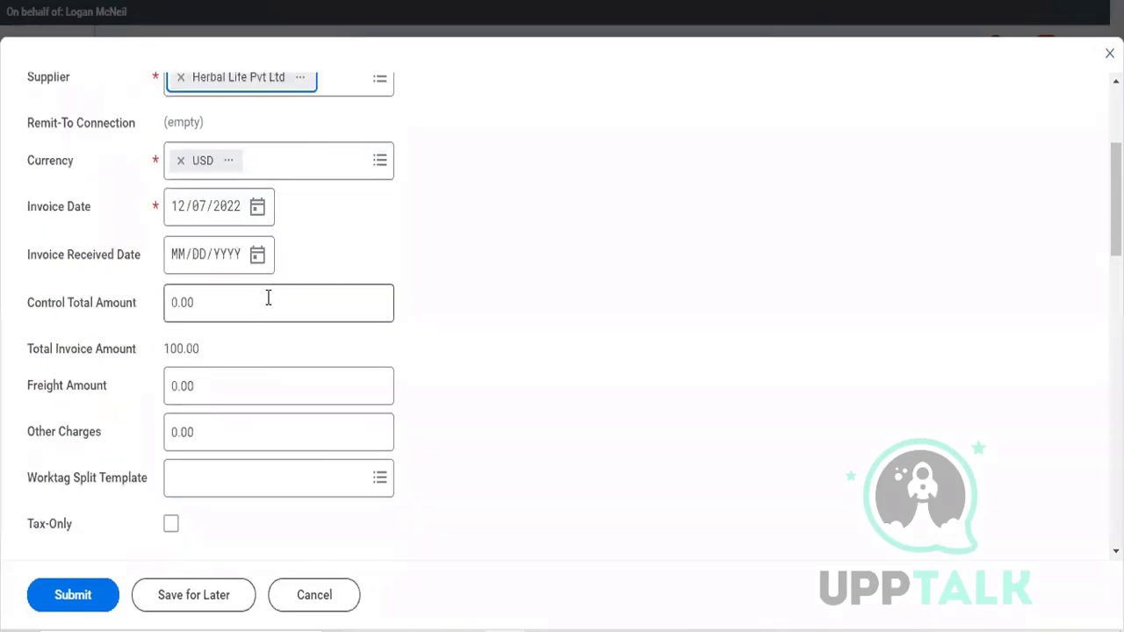
pyautogui.click(268, 298)
pyautogui.doubleClick(267, 298)
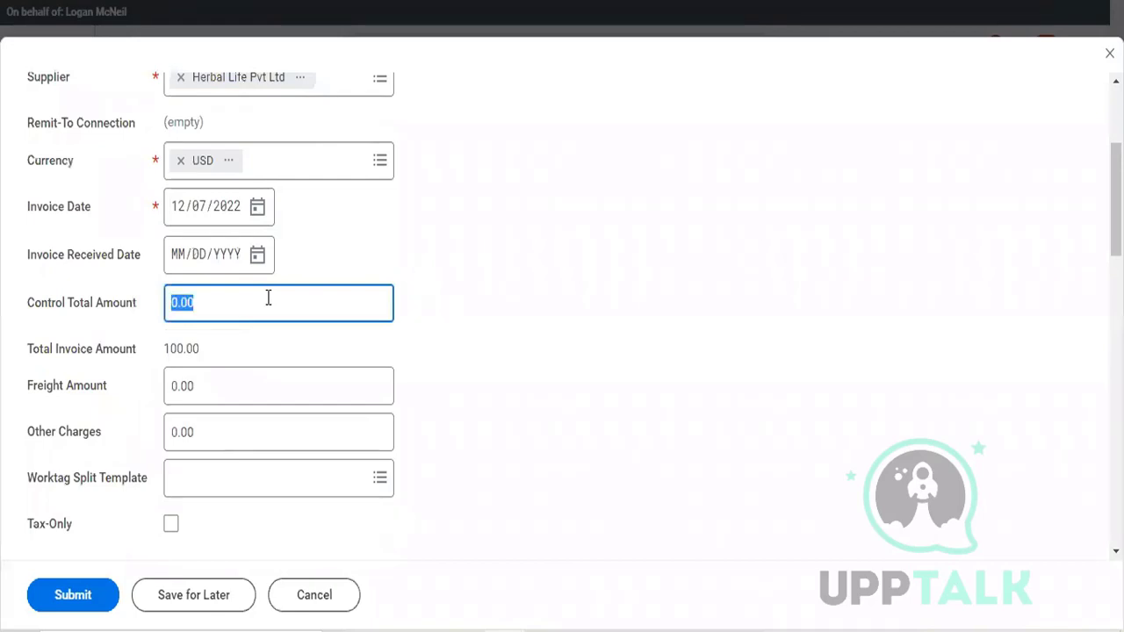
pyautogui.write('500')
# Step: Set the unit cost of the Shows Ticket invoice line to 500.00
pyautogui.scroll(-5, 560, 482)
pyautogui.scroll(-10, 558, 480)
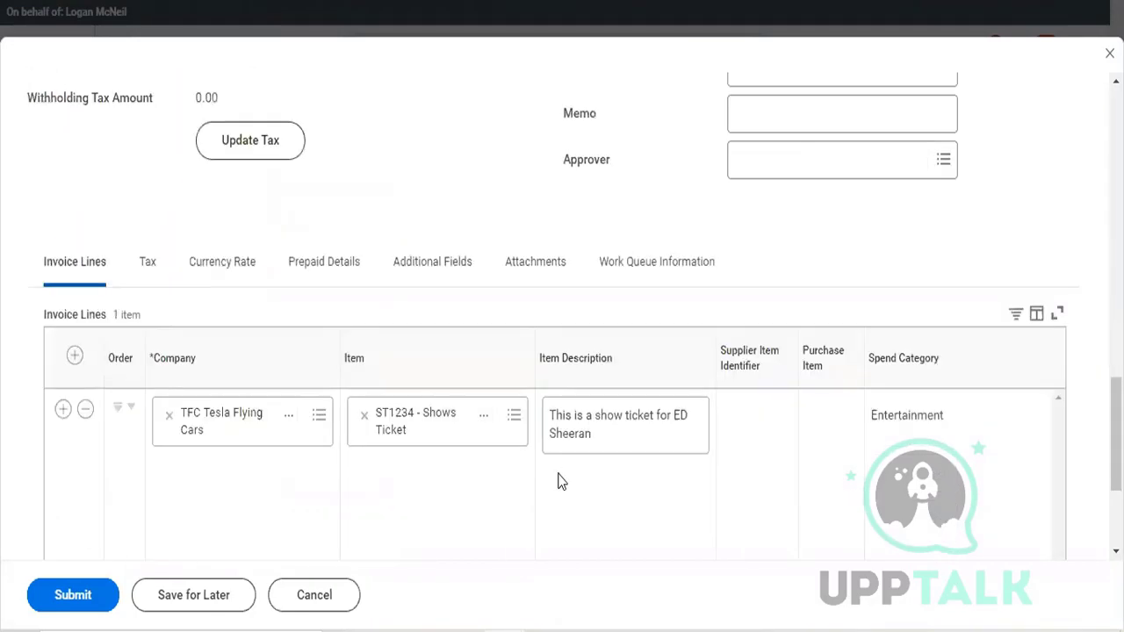
pyautogui.scroll(-1, 743, 387)
pyautogui.hscroll(2, 742, 386)
pyautogui.hscroll(4, 740, 389)
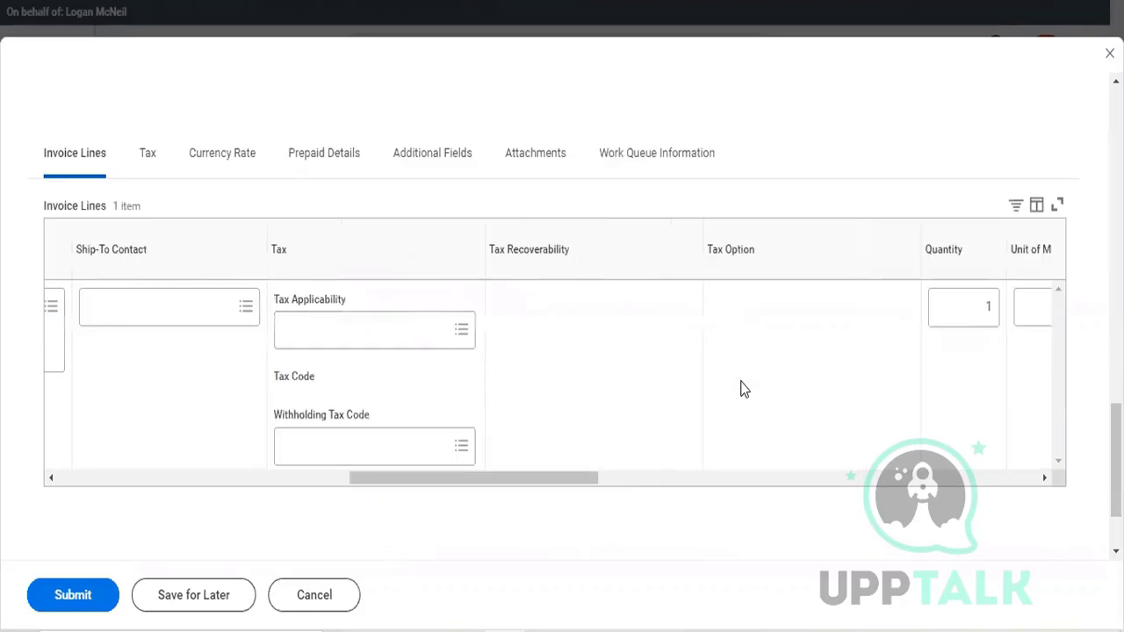
pyautogui.hscroll(2, 752, 313)
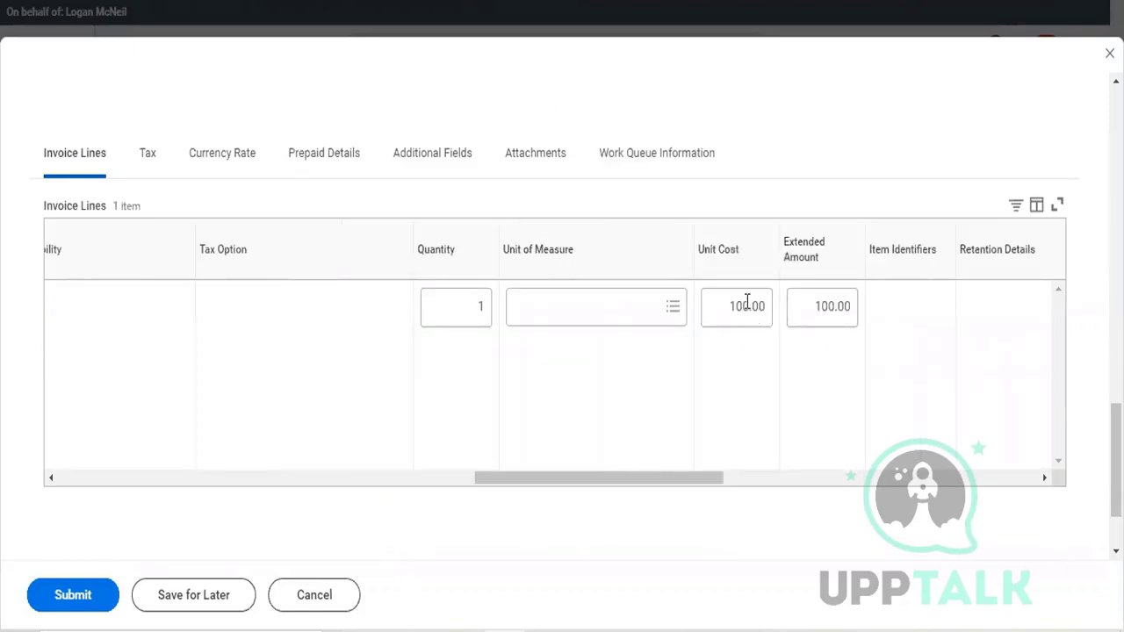
pyautogui.click(746, 301)
pyautogui.write('50')
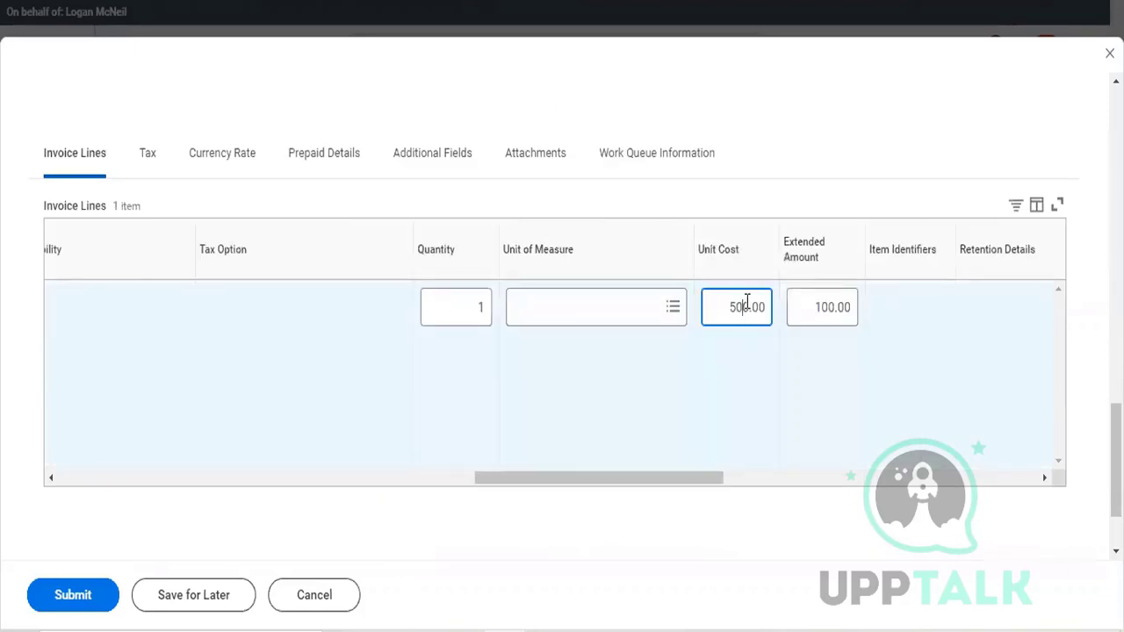
pyautogui.click(784, 569)
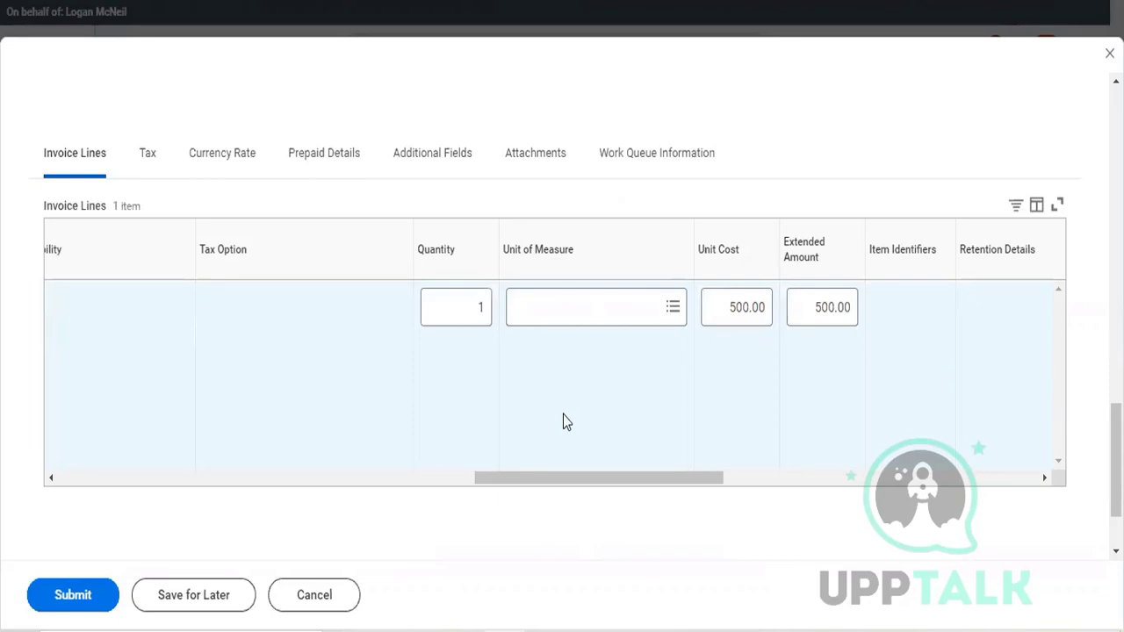
# Step: Assign the ARC78_ Enterprise cost center to the Shows Ticket invoice line
pyautogui.hscroll(1, 563, 414)
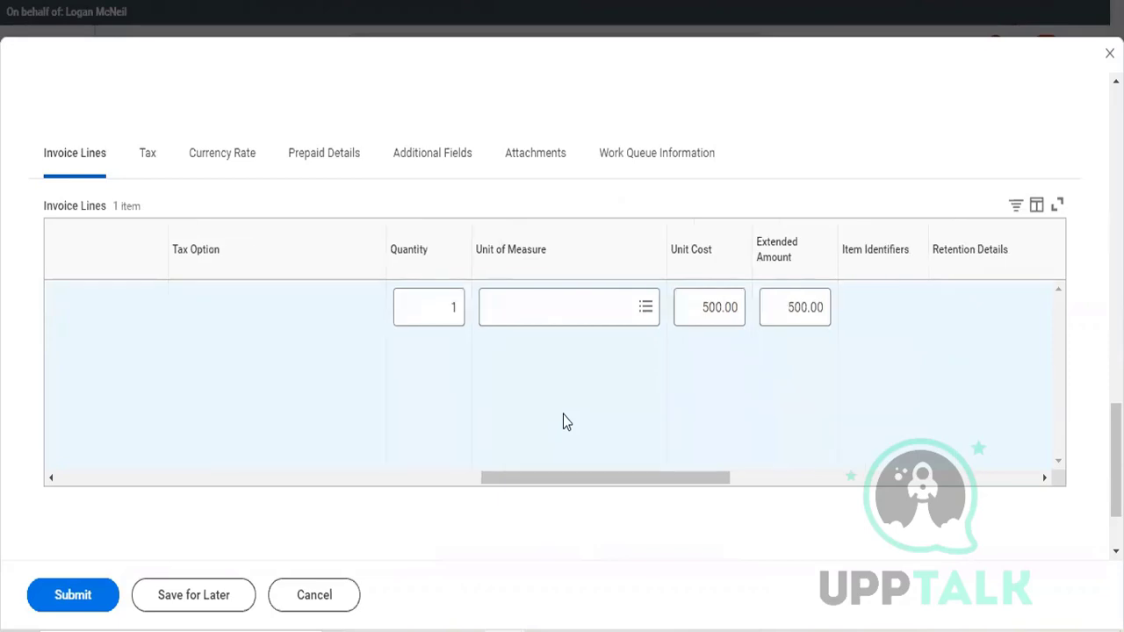
pyautogui.hscroll(5, 563, 414)
pyautogui.hscroll(2, 563, 414)
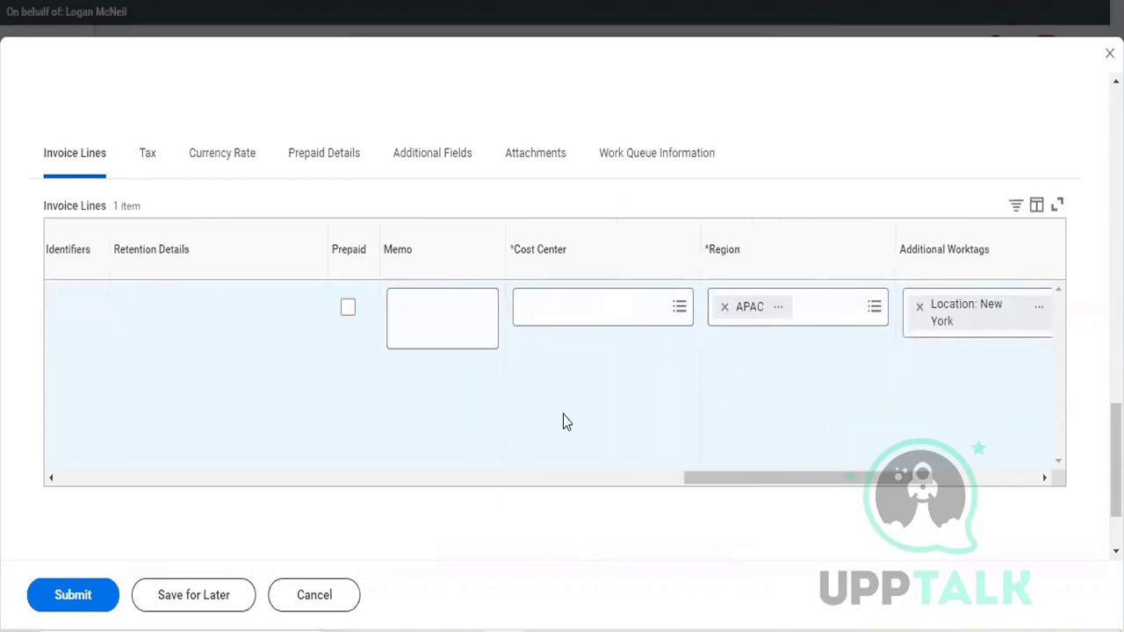
pyautogui.hscroll(3, 563, 415)
pyautogui.hscroll(3, 566, 421)
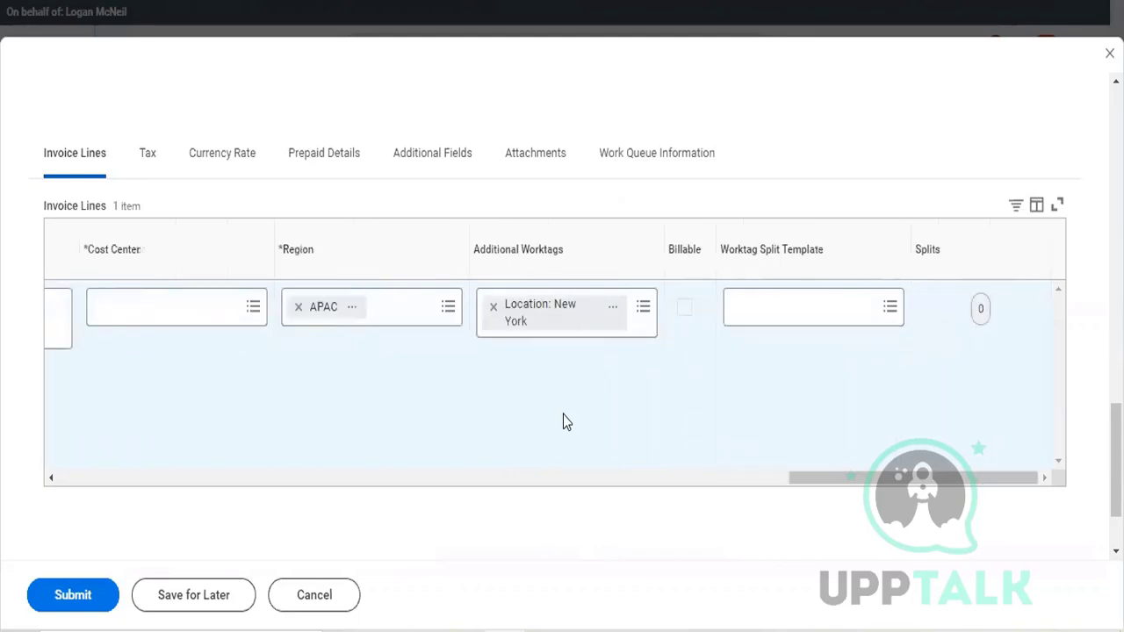
pyautogui.hscroll(-3, 563, 414)
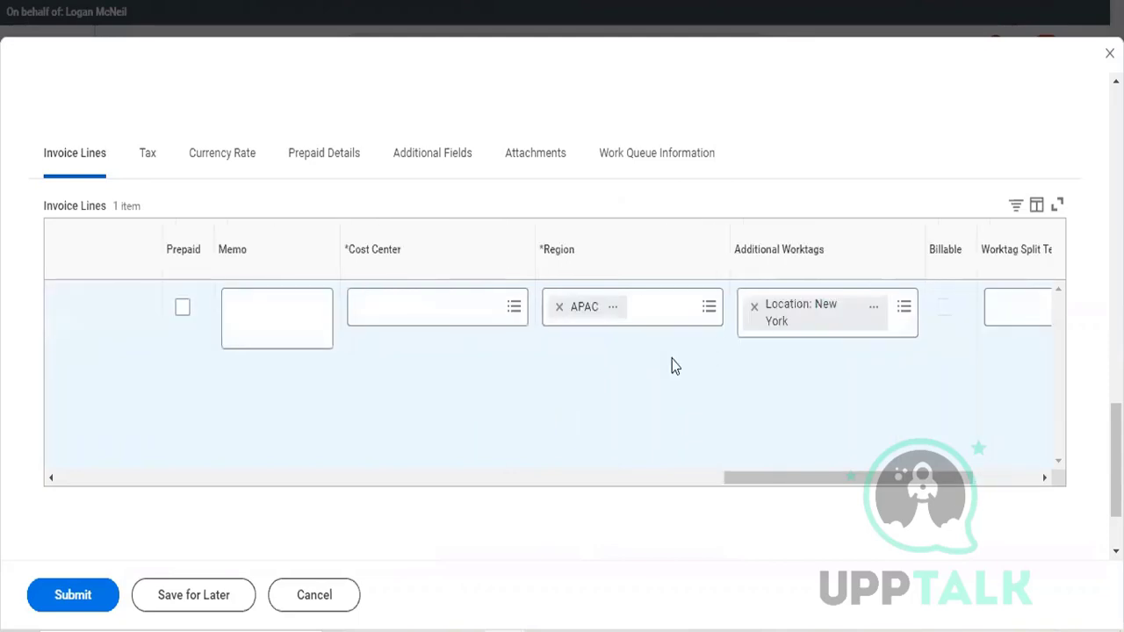
pyautogui.click(421, 303)
pyautogui.write('ar')
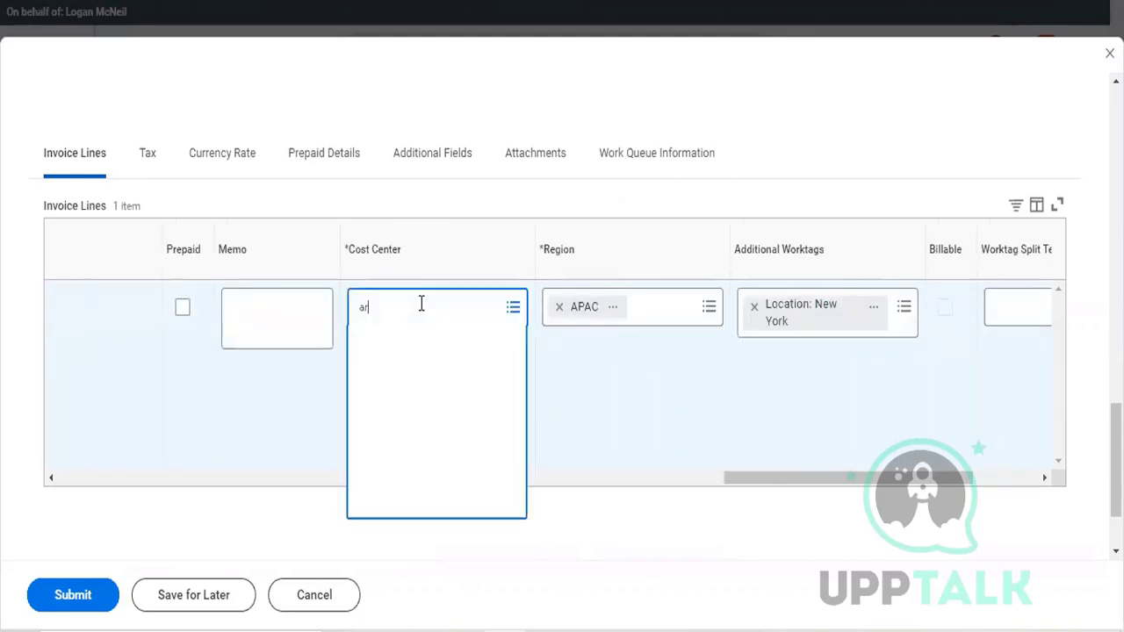
pyautogui.write('x')
pyautogui.press('BackSpace')
pyautogui.write('c')
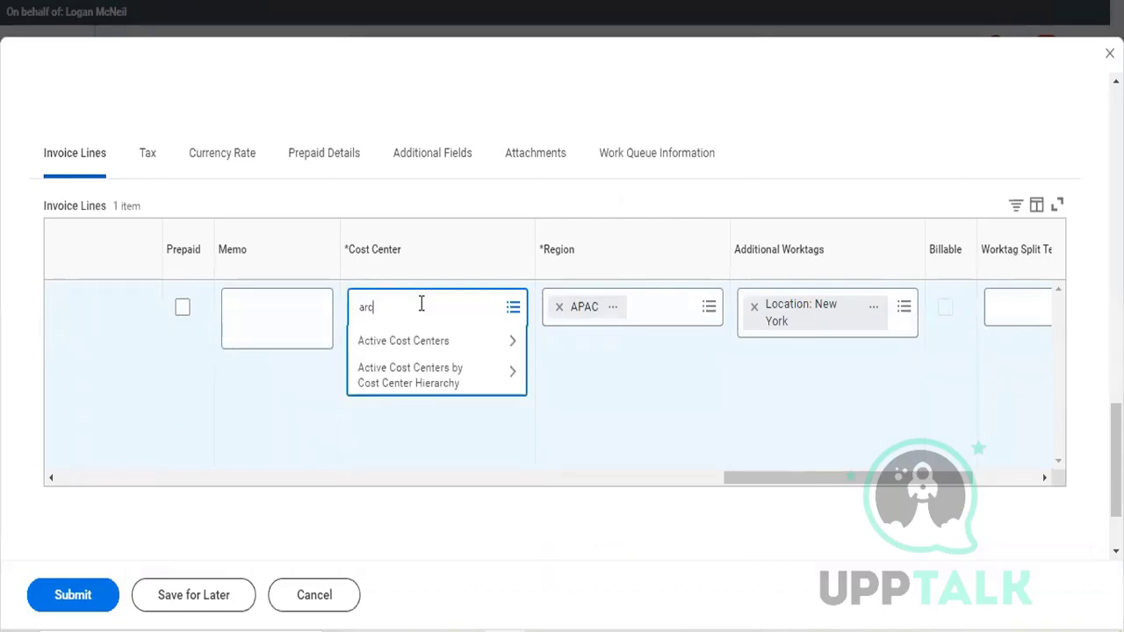
pyautogui.press('Return')
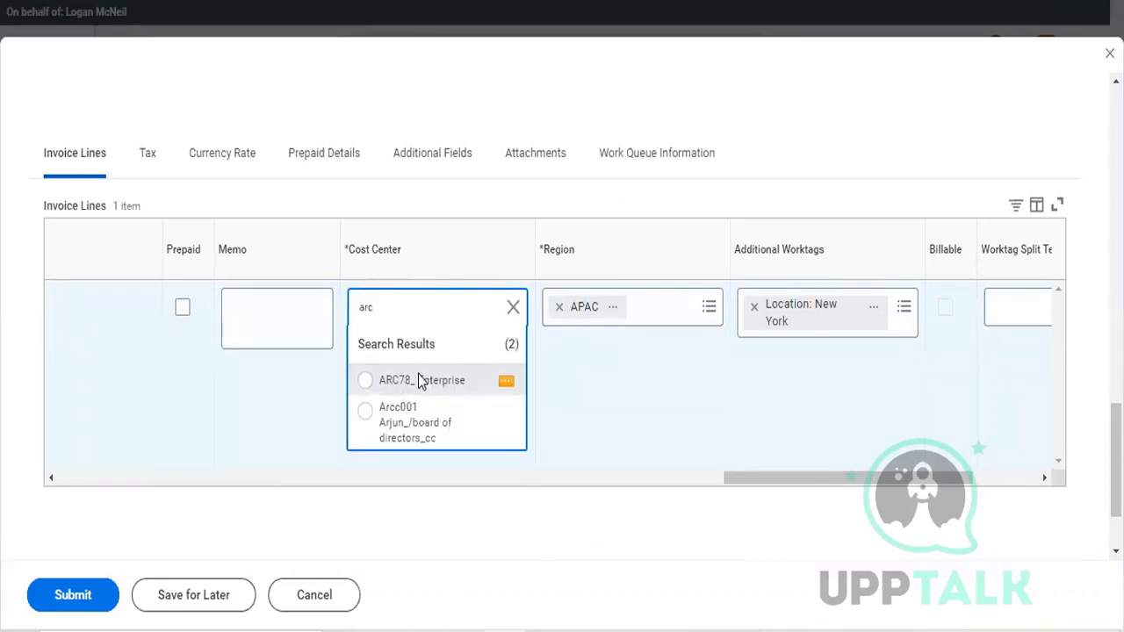
pyautogui.click(391, 386)
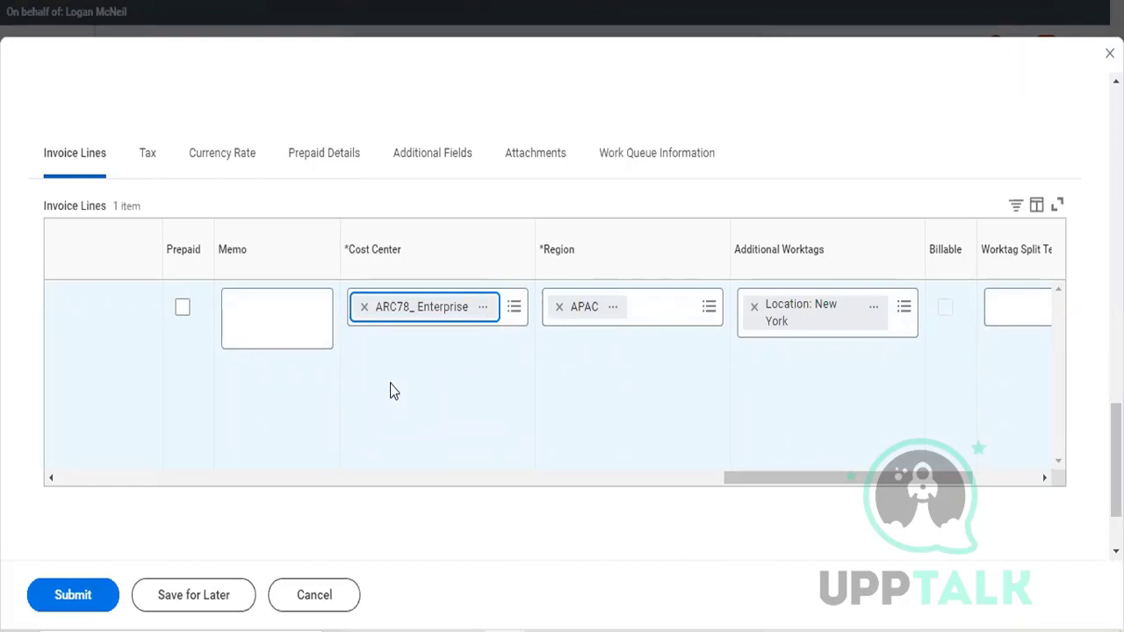
# Step: Choose the second matching worker, the Bond Marketing Manager, as the invoice's approver and submit the invoice
pyautogui.scroll(2, 391, 369)
pyautogui.scroll(-1, 467, 191)
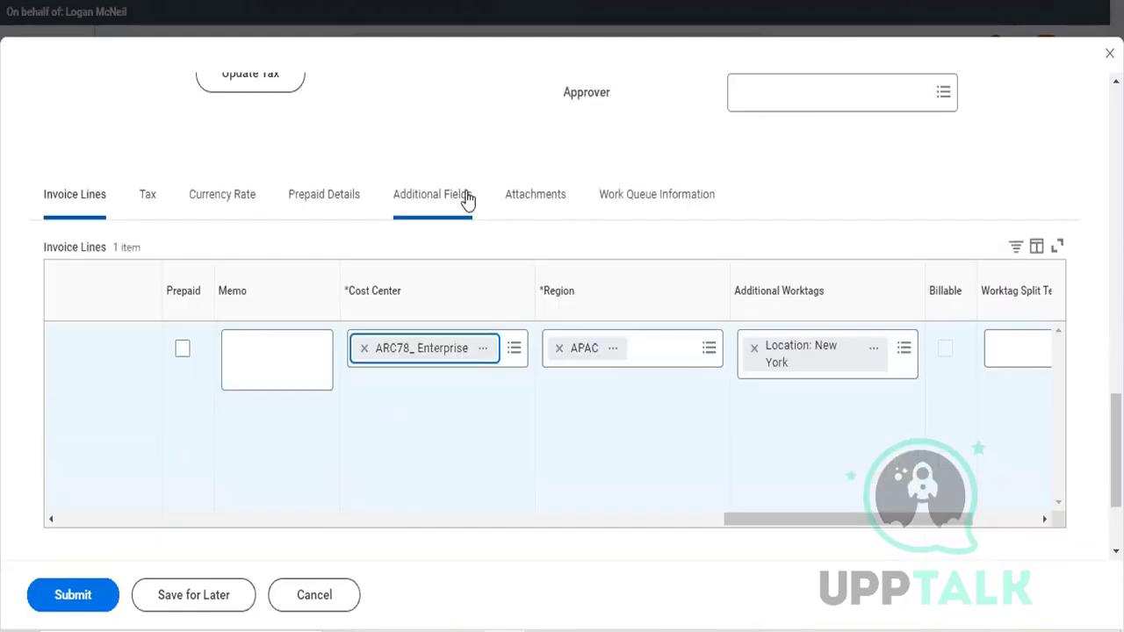
pyautogui.scroll(3, 467, 199)
pyautogui.scroll(3, 467, 198)
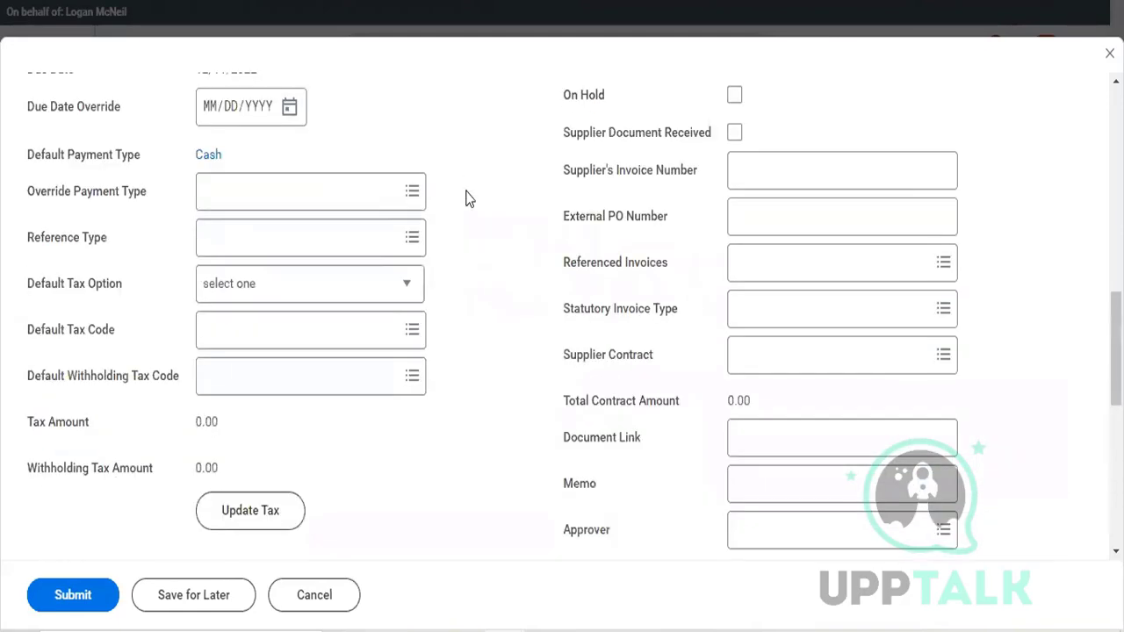
pyautogui.scroll(2, 467, 198)
pyautogui.scroll(2, 467, 198)
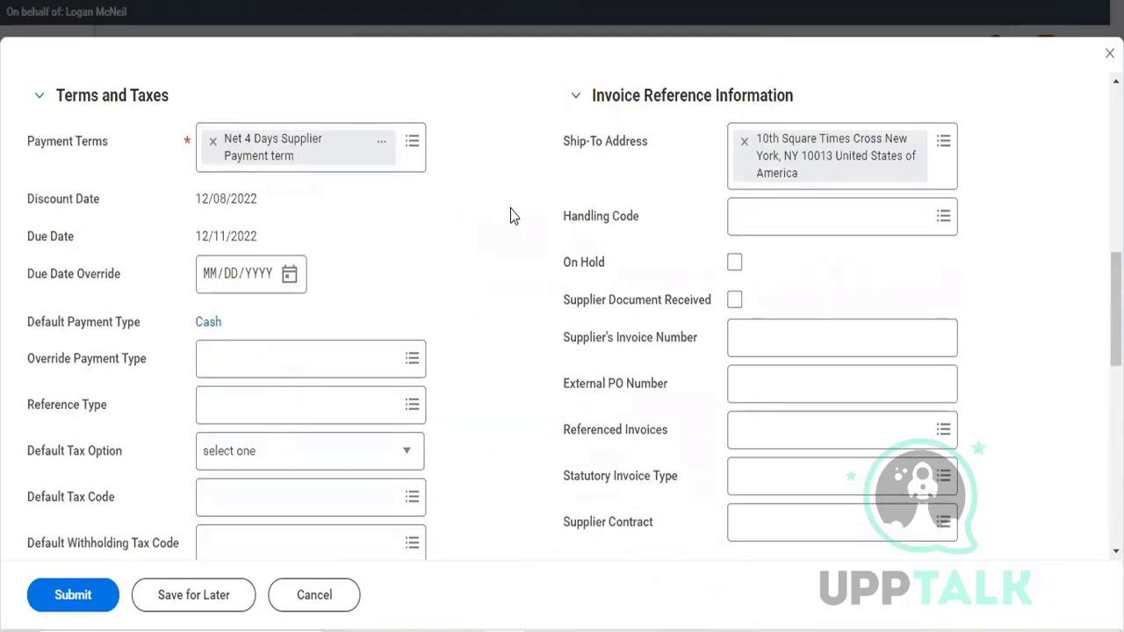
pyautogui.scroll(-2, 554, 312)
pyautogui.scroll(-2, 555, 311)
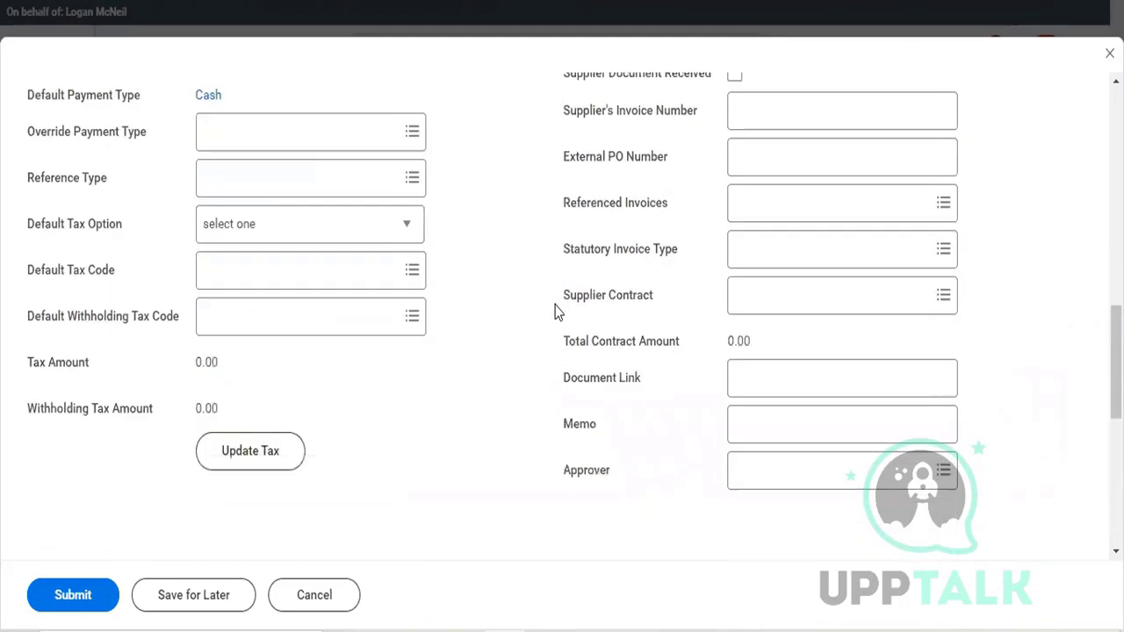
pyautogui.click(872, 471)
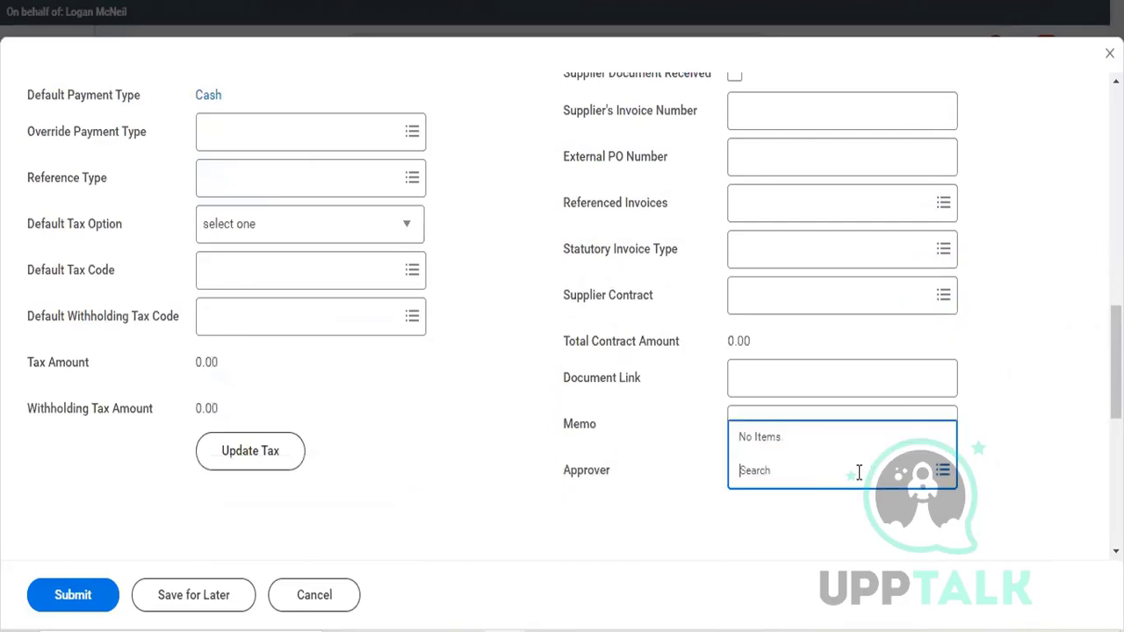
pyautogui.write('richard')
pyautogui.press('Return')
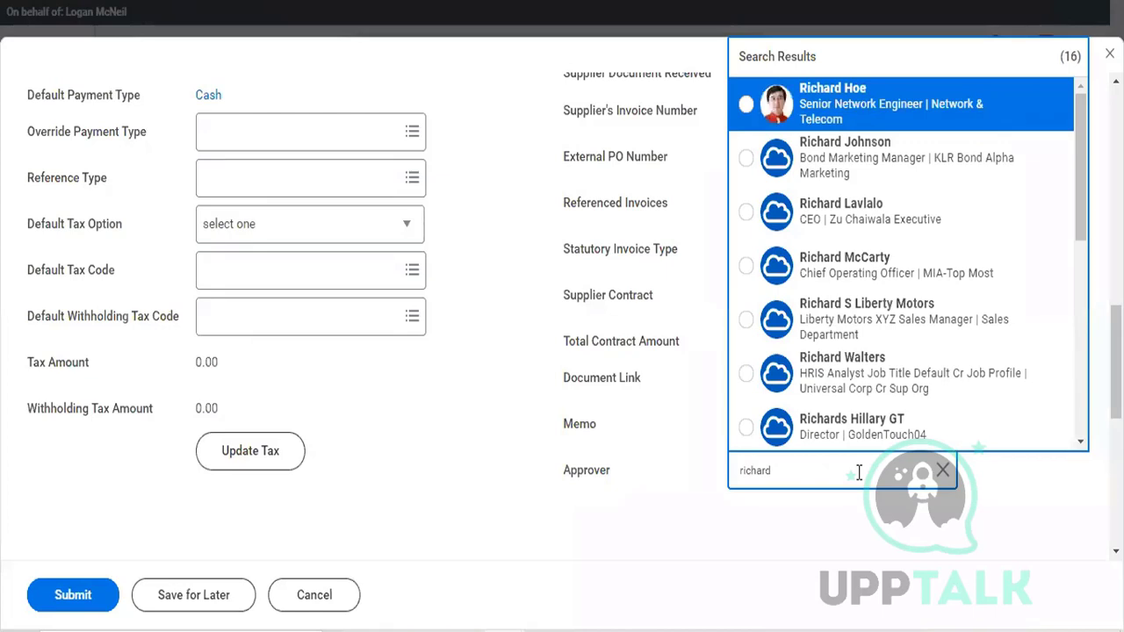
pyautogui.click(846, 172)
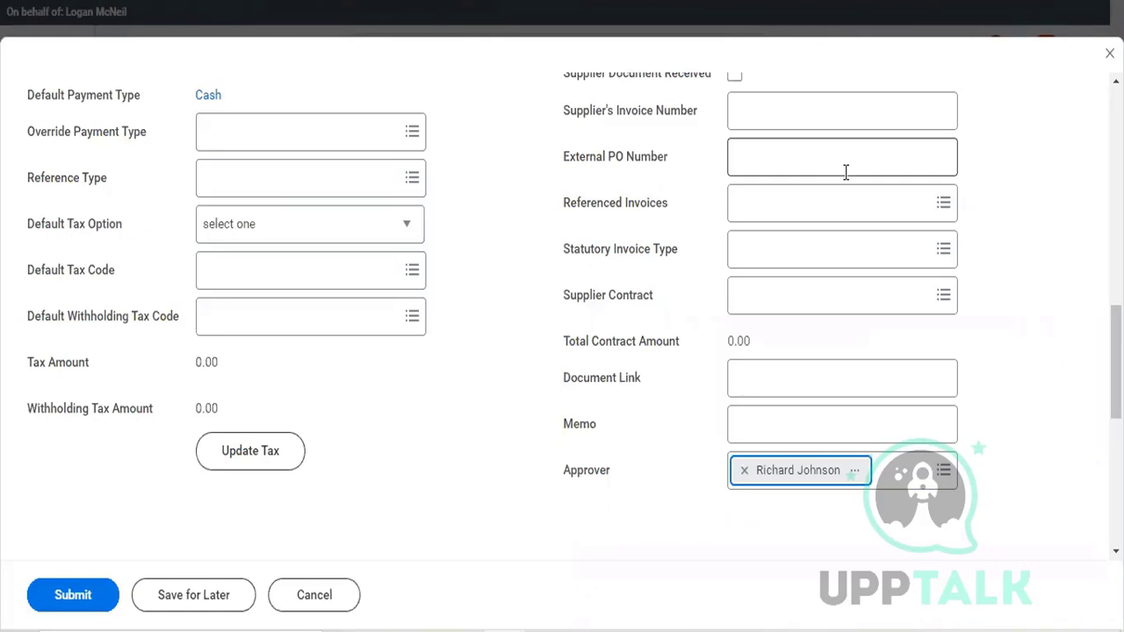
pyautogui.click(97, 601)
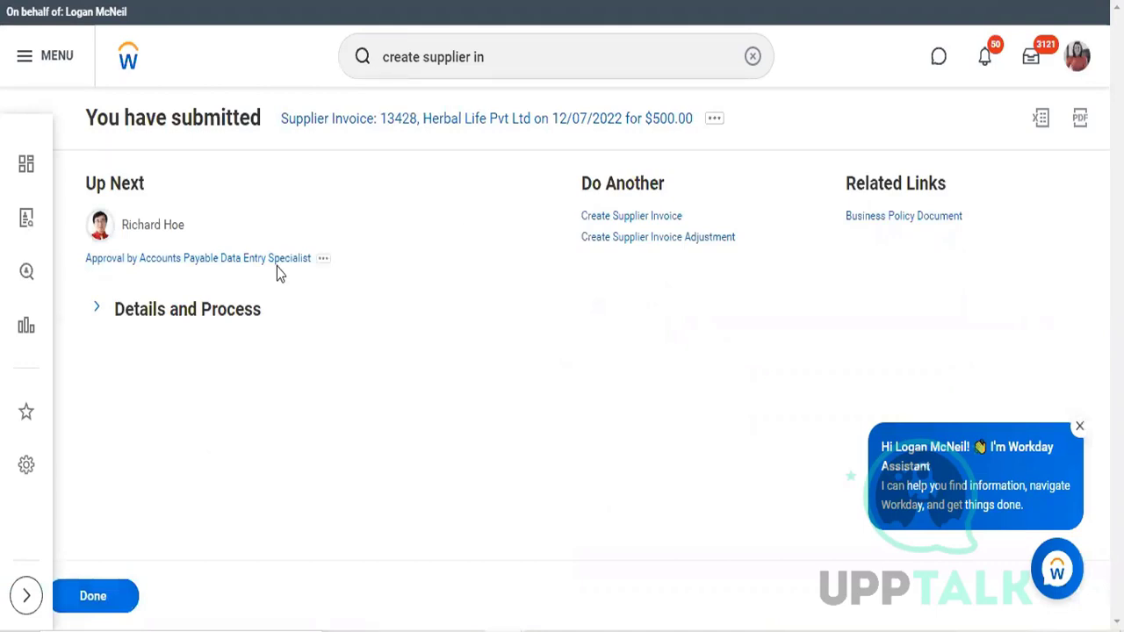
# Step: Expand the submitted invoice's details and process, and review its process history for the pending approval step
pyautogui.click(232, 312)
pyautogui.scroll(-3, 233, 309)
pyautogui.scroll(-1, 189, 300)
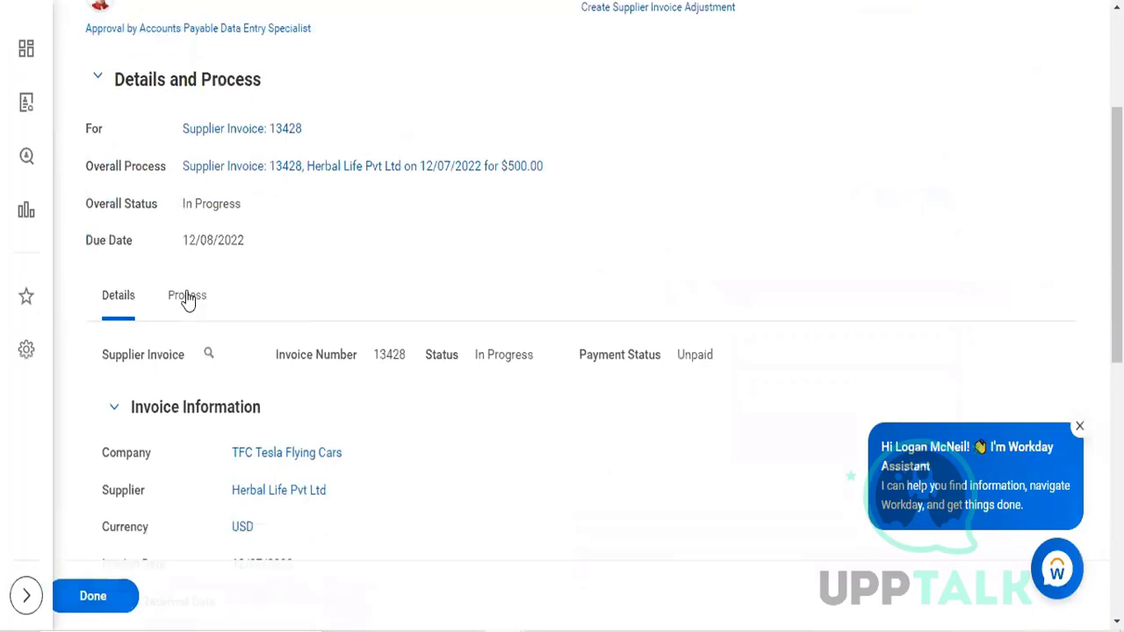
pyautogui.click(187, 297)
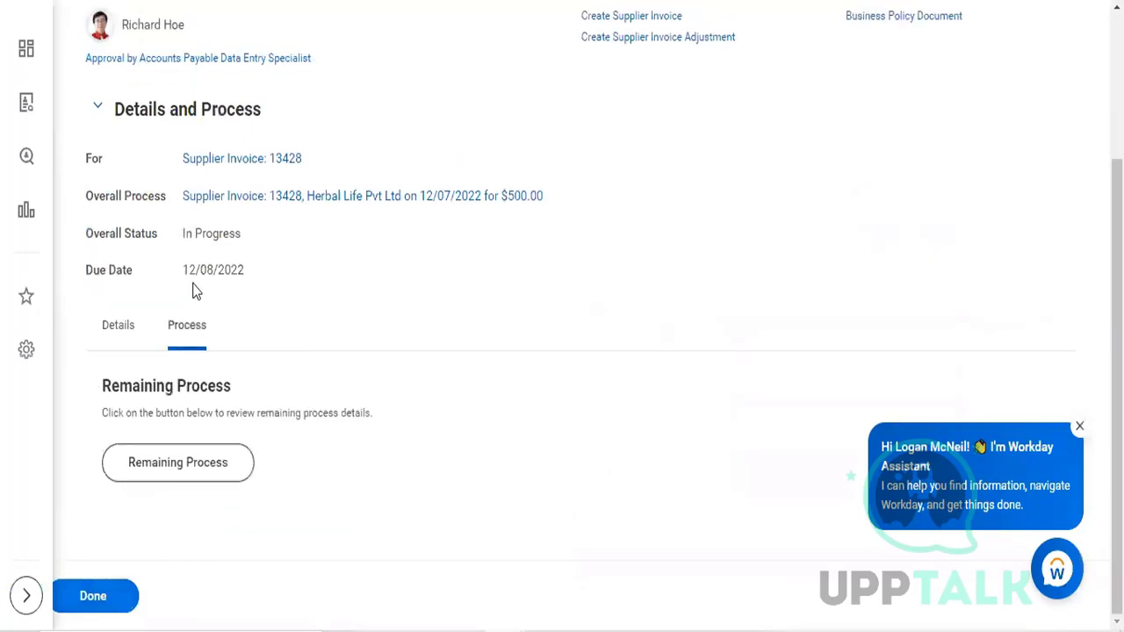
pyautogui.scroll(-1, 203, 273)
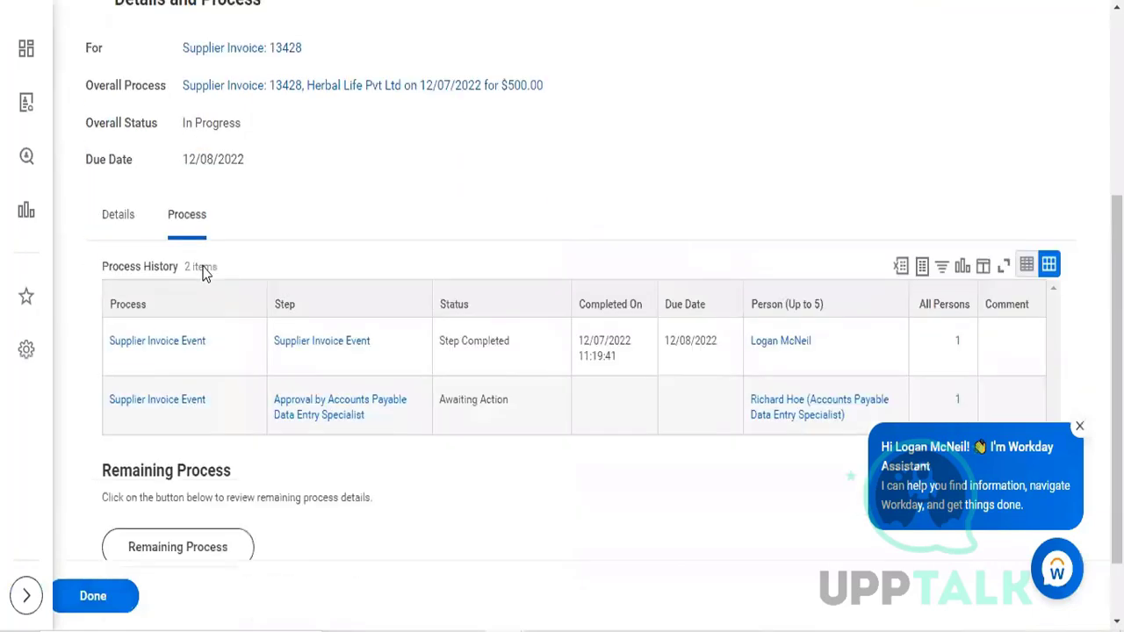
# Step: Open the remaining process of the $500.00 Herbal Life Pvt Ltd invoice to review its outstanding steps and responsible groups
pyautogui.scroll(-1, 333, 269)
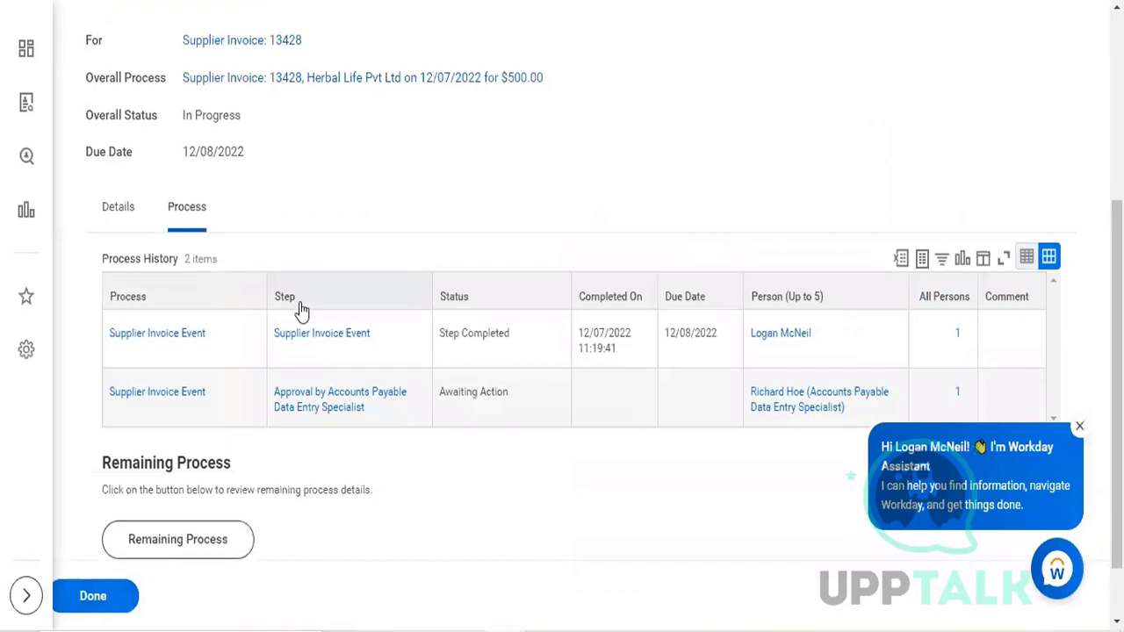
pyautogui.click(176, 555)
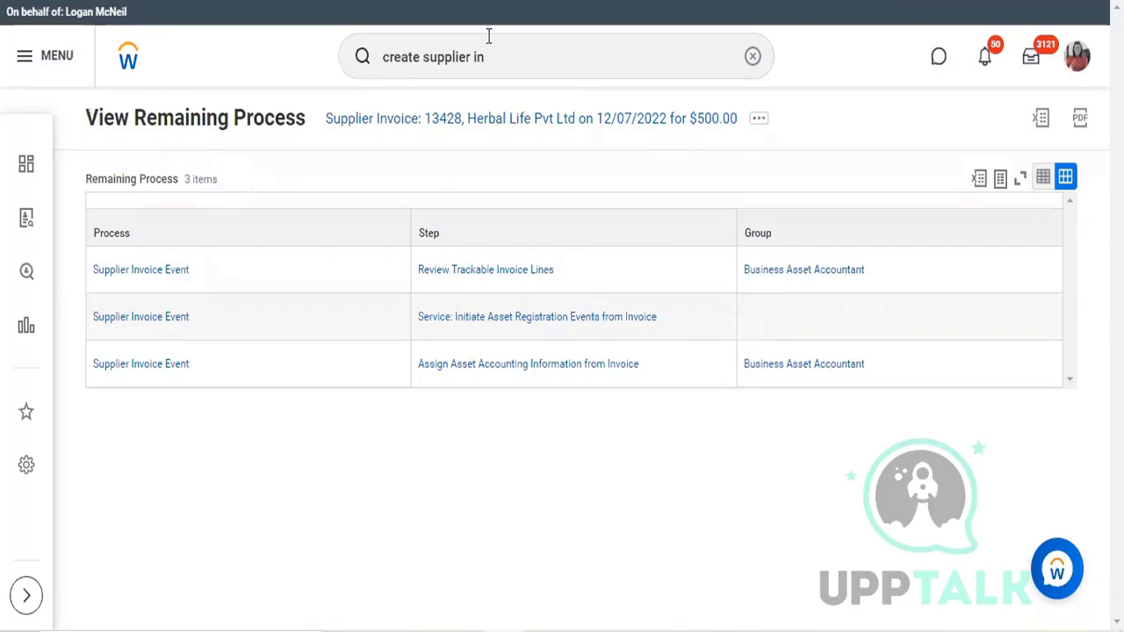
# Step: Search for "start proxy" and open the Start Proxy task
pyautogui.click(487, 72)
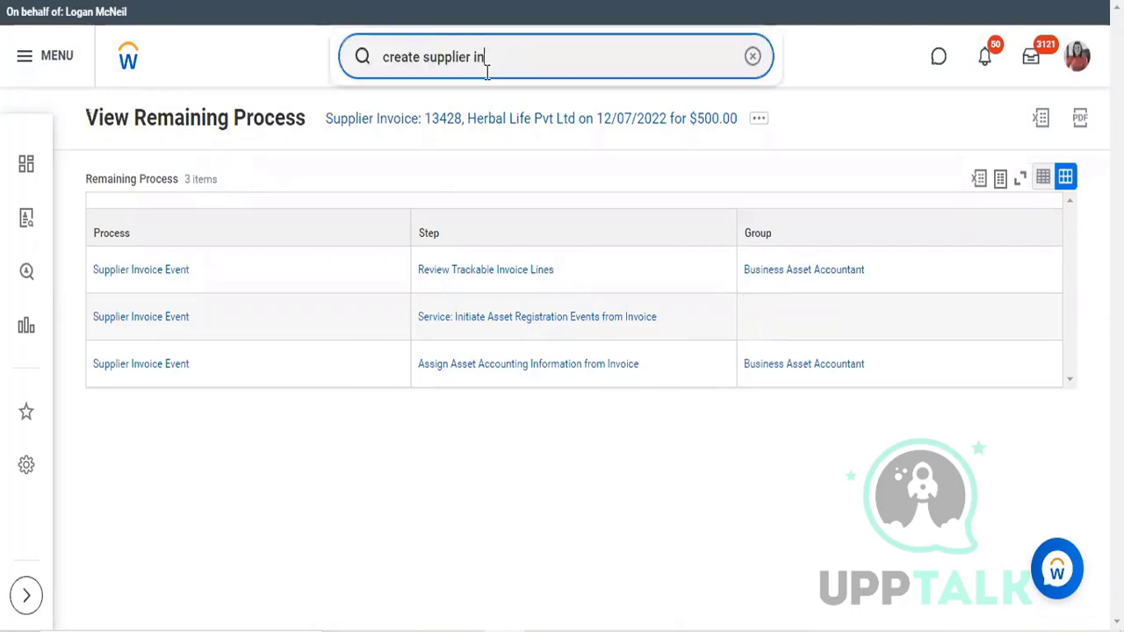
pyautogui.hotkey('ctrl', 'a')
pyautogui.write('star')
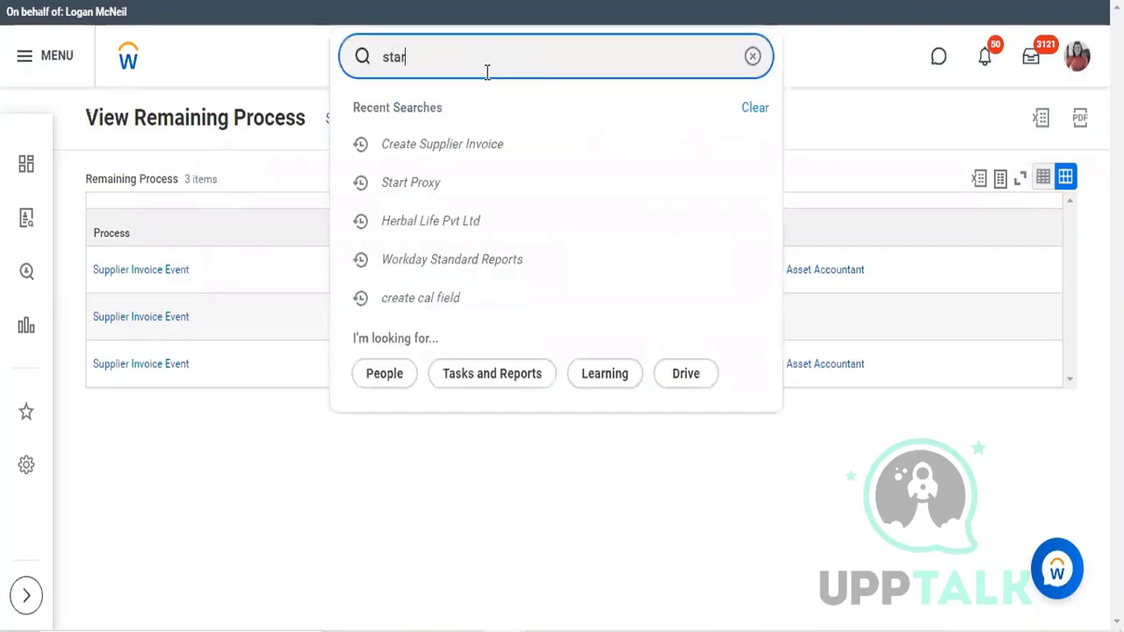
pyautogui.write('t proxy')
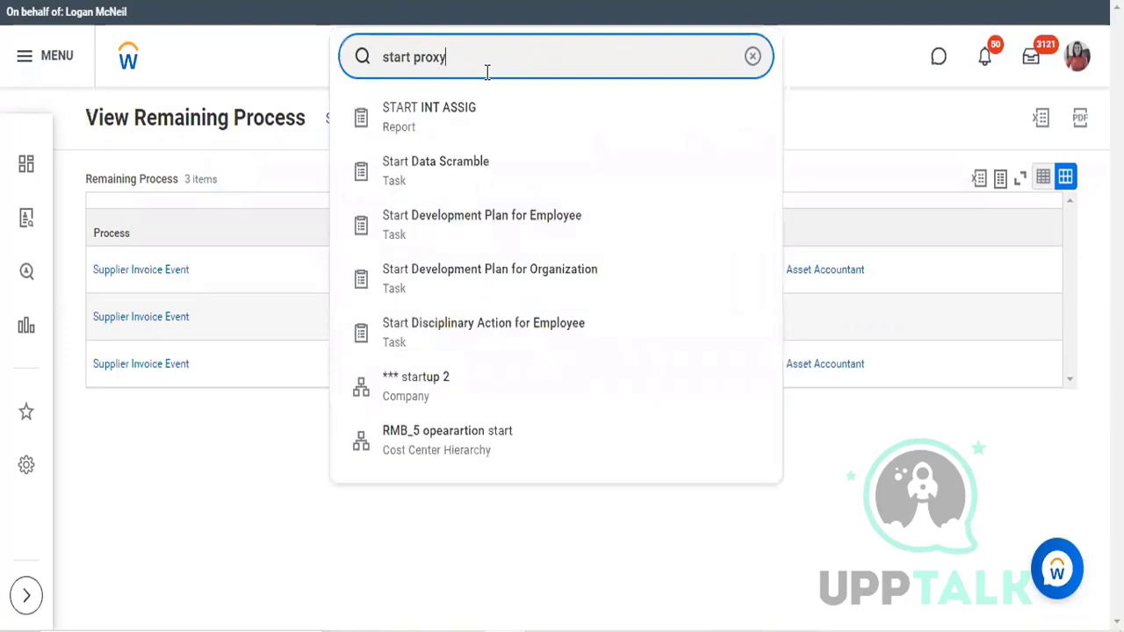
pyautogui.press('Return')
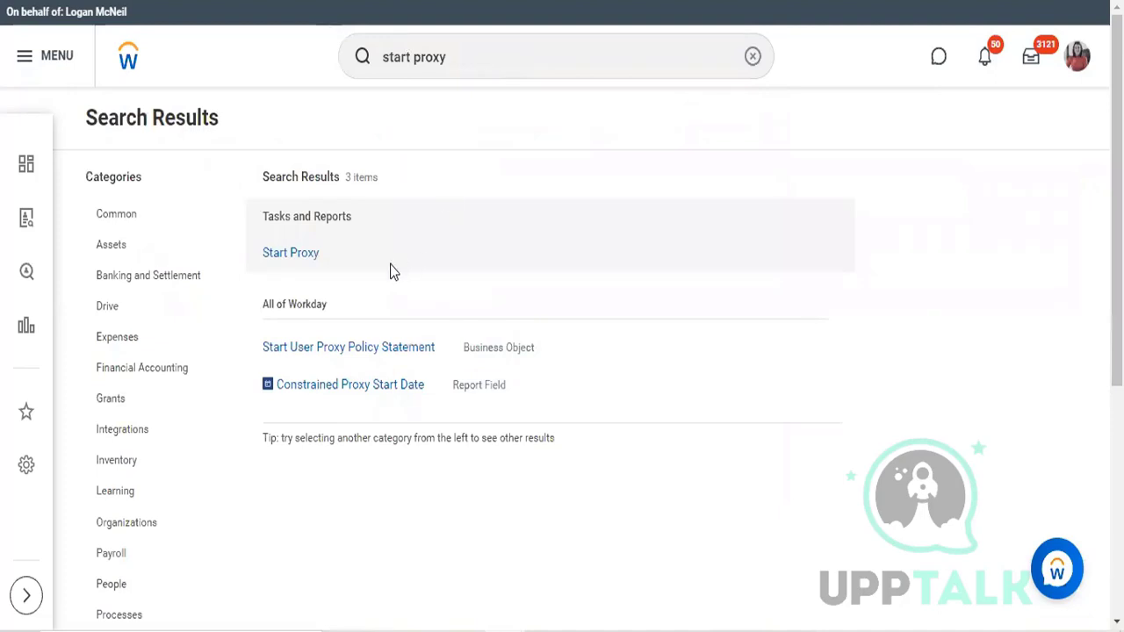
pyautogui.click(269, 255)
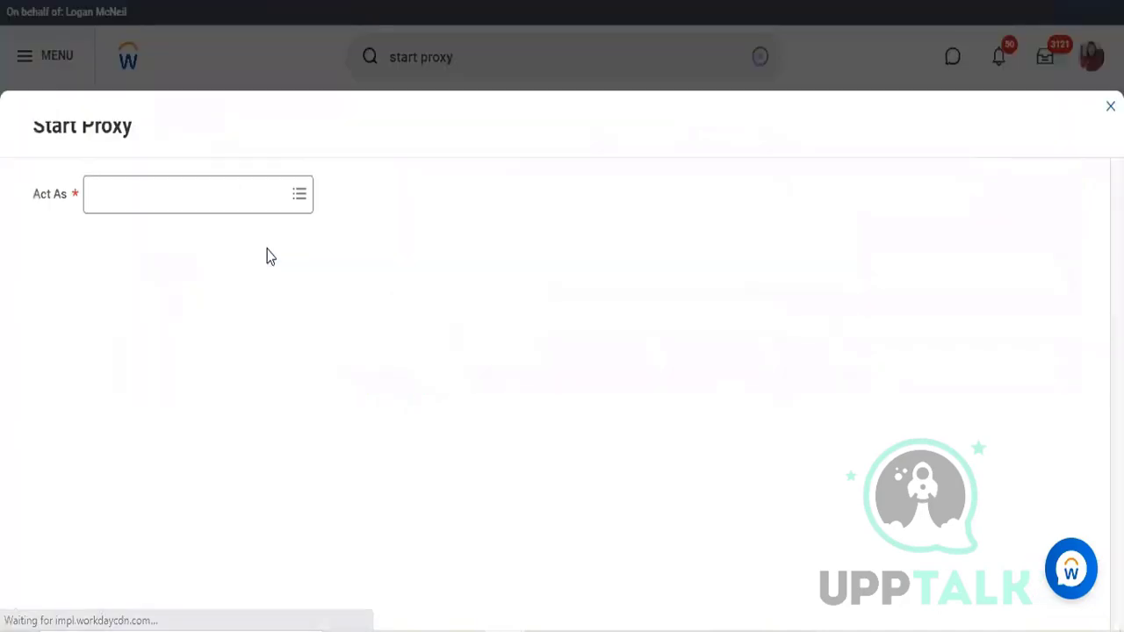
# Step: Start a proxy session acting as the Accounts Payable Data Entry Specialist assigned to the pending invoice approval
pyautogui.click(223, 196)
pyautogui.write('hoa')
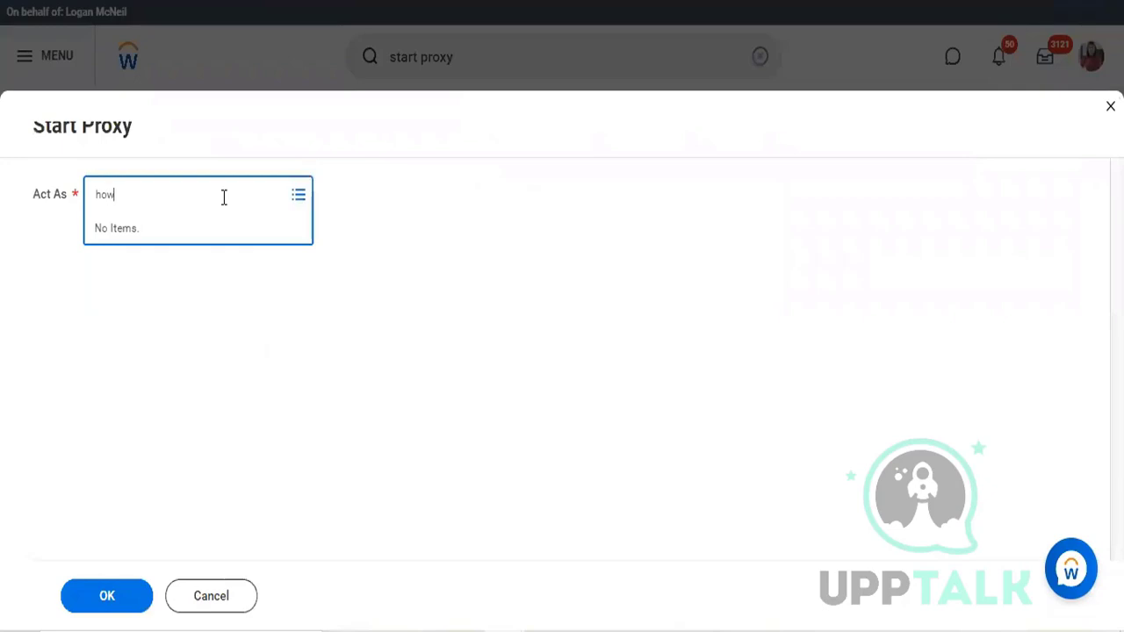
pyautogui.press('BackSpace')
pyautogui.write('e')
pyautogui.press('Return')
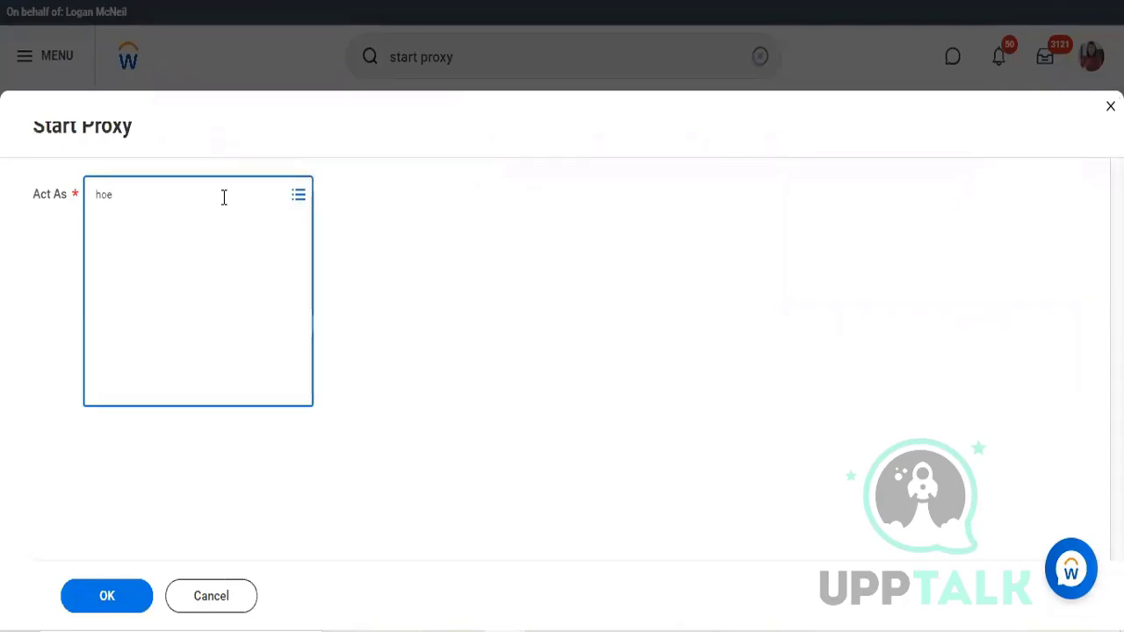
pyautogui.click(127, 614)
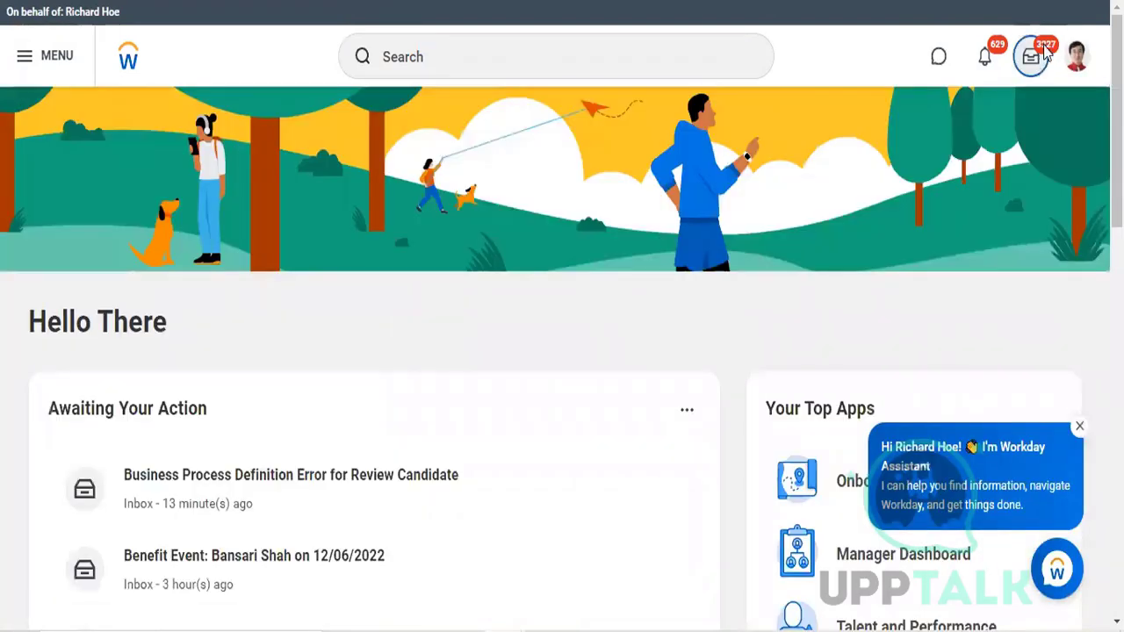
# Step: Open the inbox and approve the $500.00 Herbal Life Pvt Ltd supplier invoice dated 12/07/2022
pyautogui.click(1044, 53)
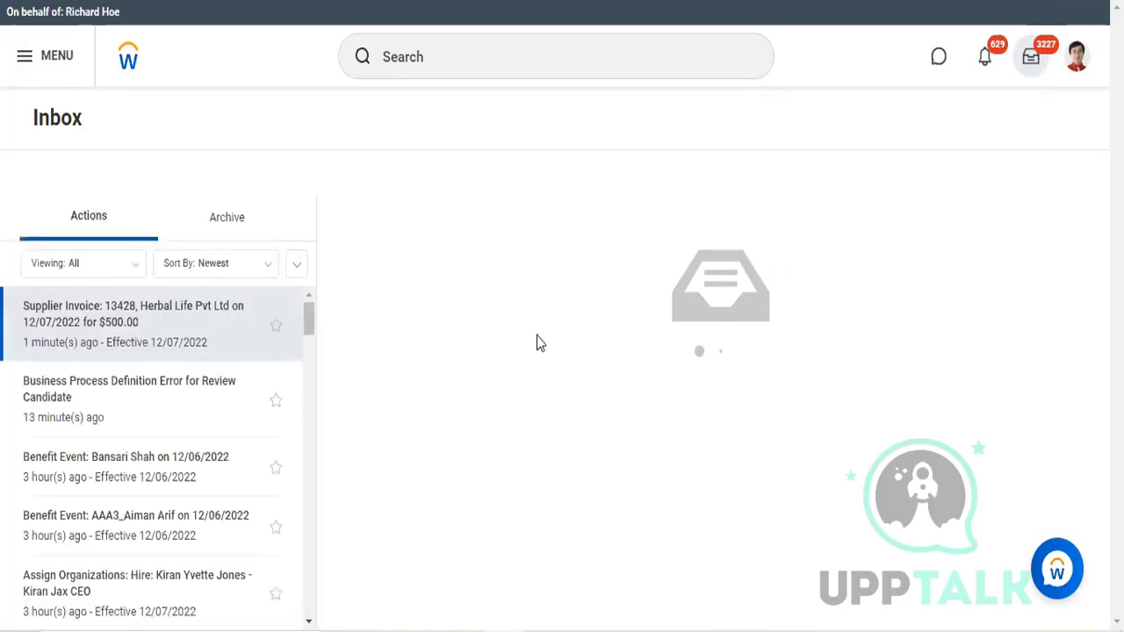
pyautogui.scroll(-1, 421, 594)
pyautogui.click(422, 601)
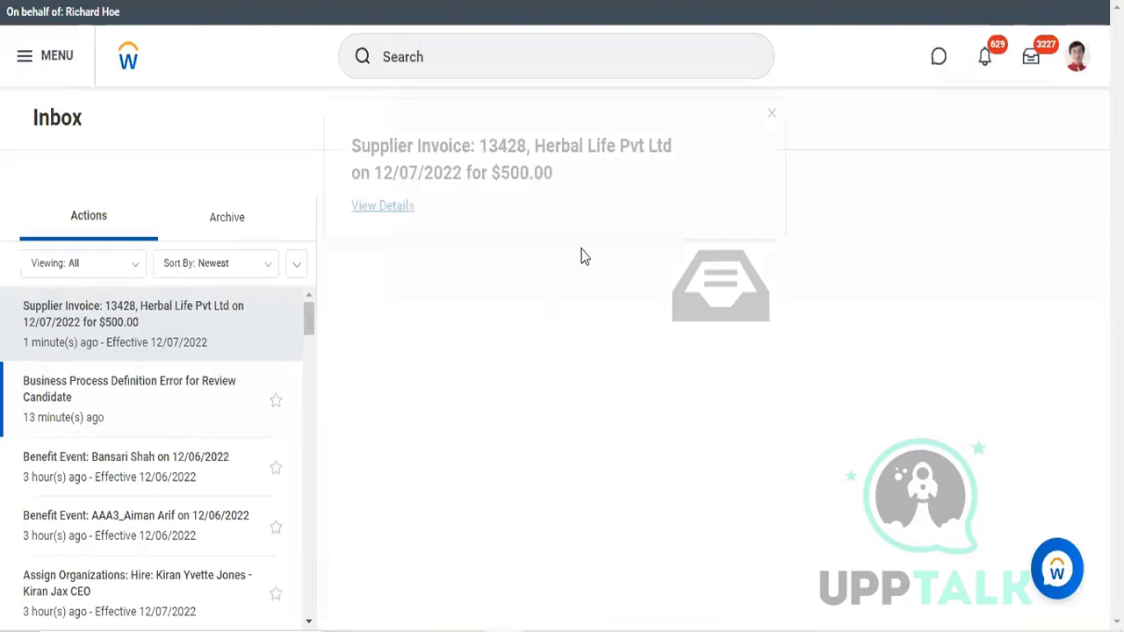
# Step: Dismiss the approval notice, then search for "start proxy" and open the Start Proxy task again
pyautogui.click(524, 58)
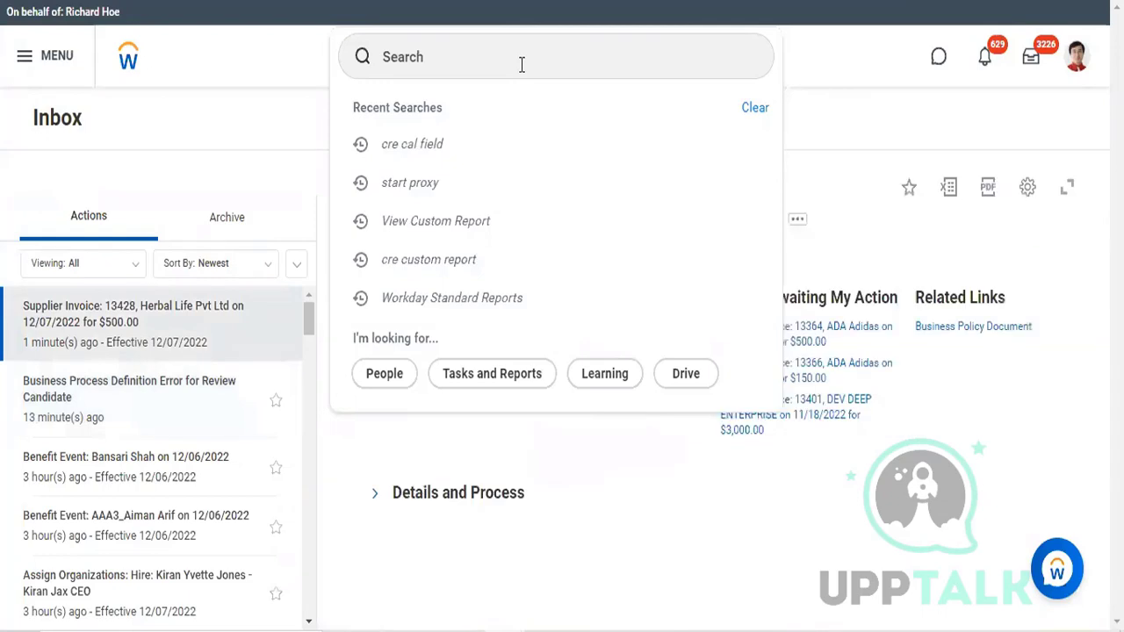
pyautogui.click(521, 64)
pyautogui.write('start ')
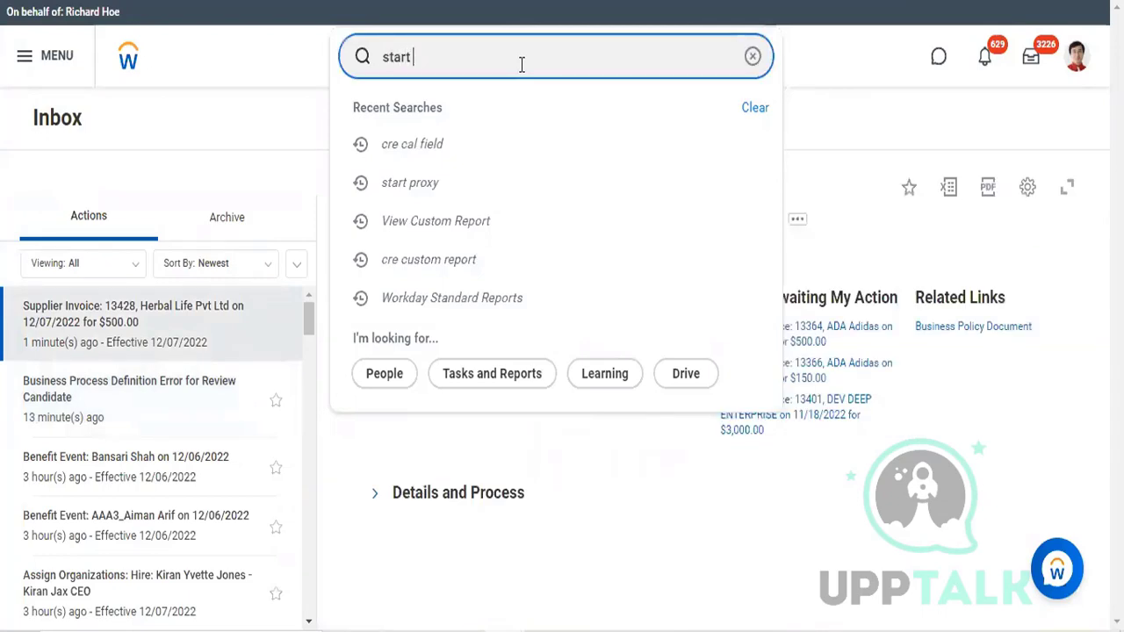
pyautogui.write('proxy')
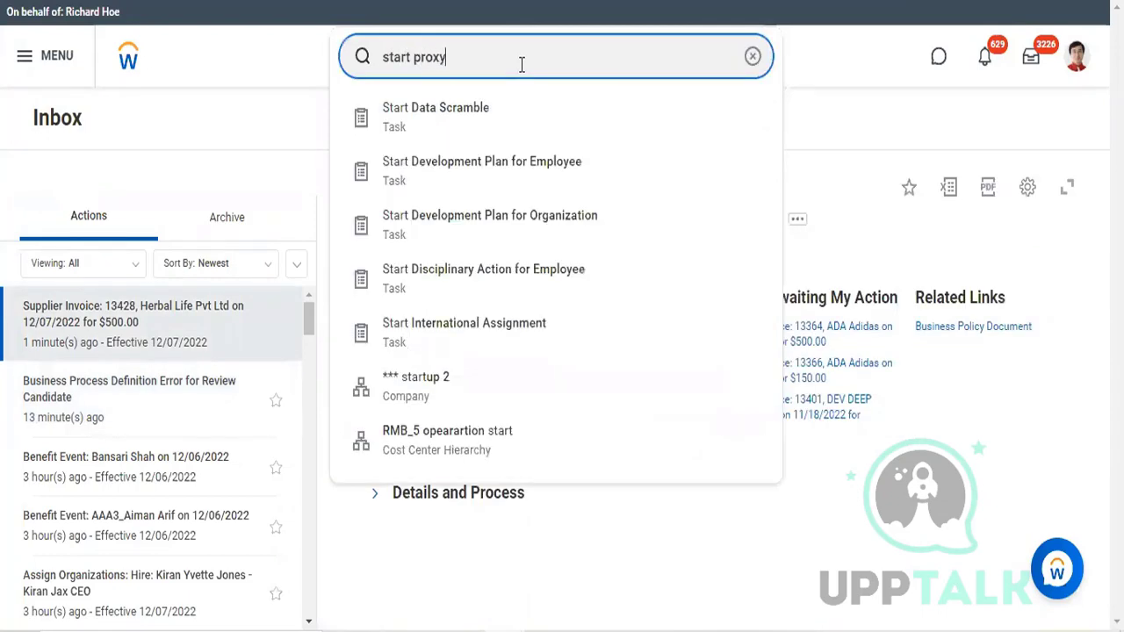
pyautogui.press('Return')
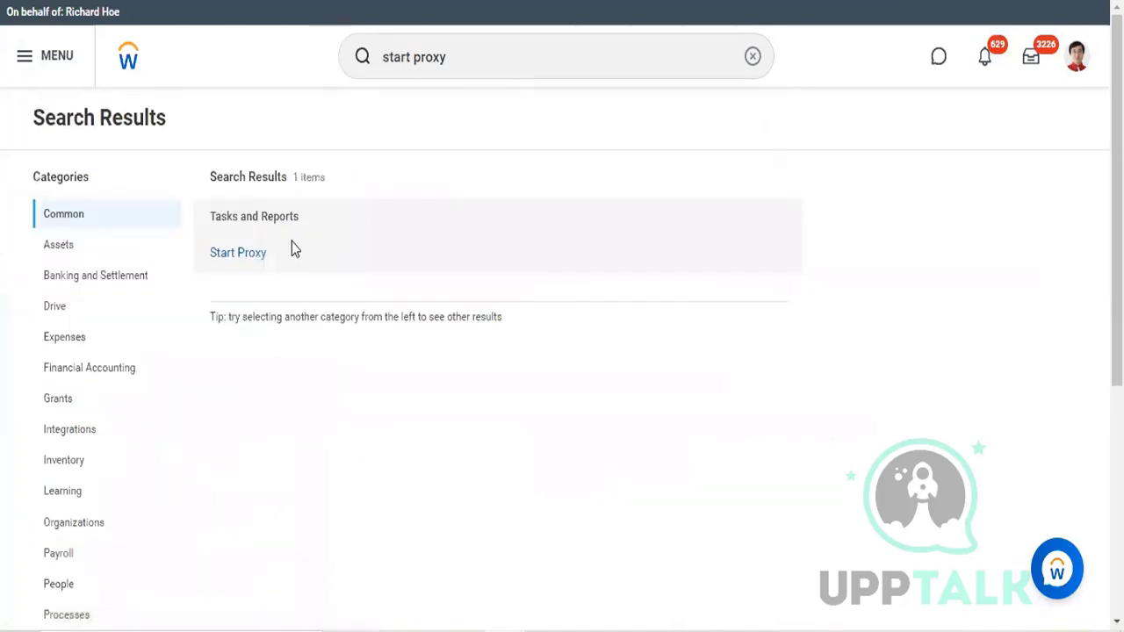
pyautogui.click(251, 255)
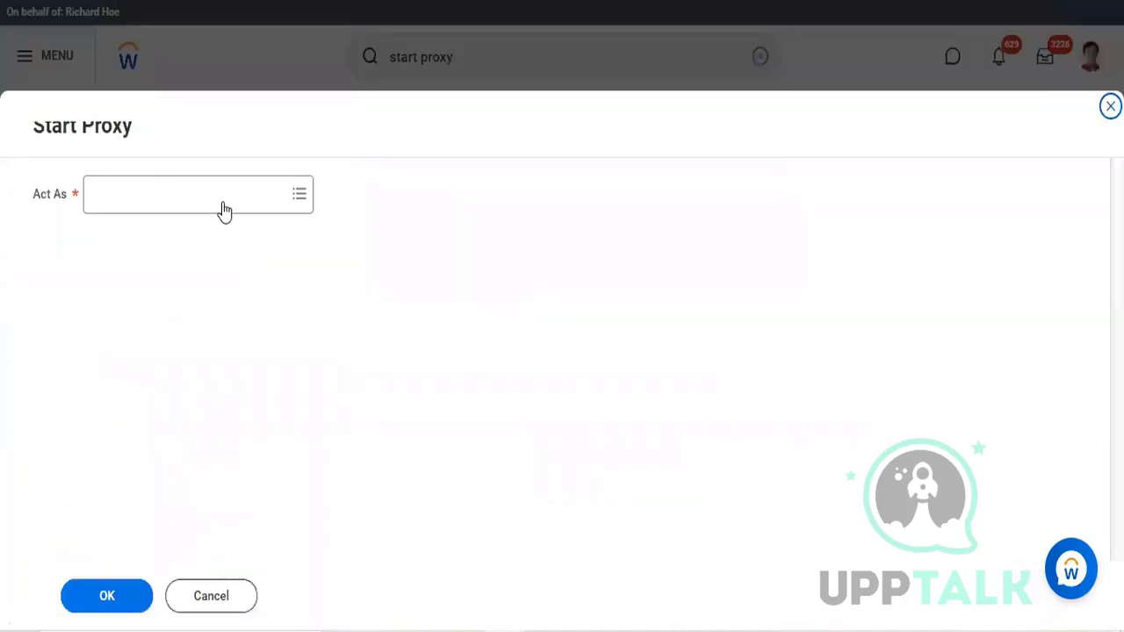
# Step: Start a proxy session acting as the worker who originally submitted the supplier invoice
pyautogui.click(220, 201)
pyautogui.write('lmc')
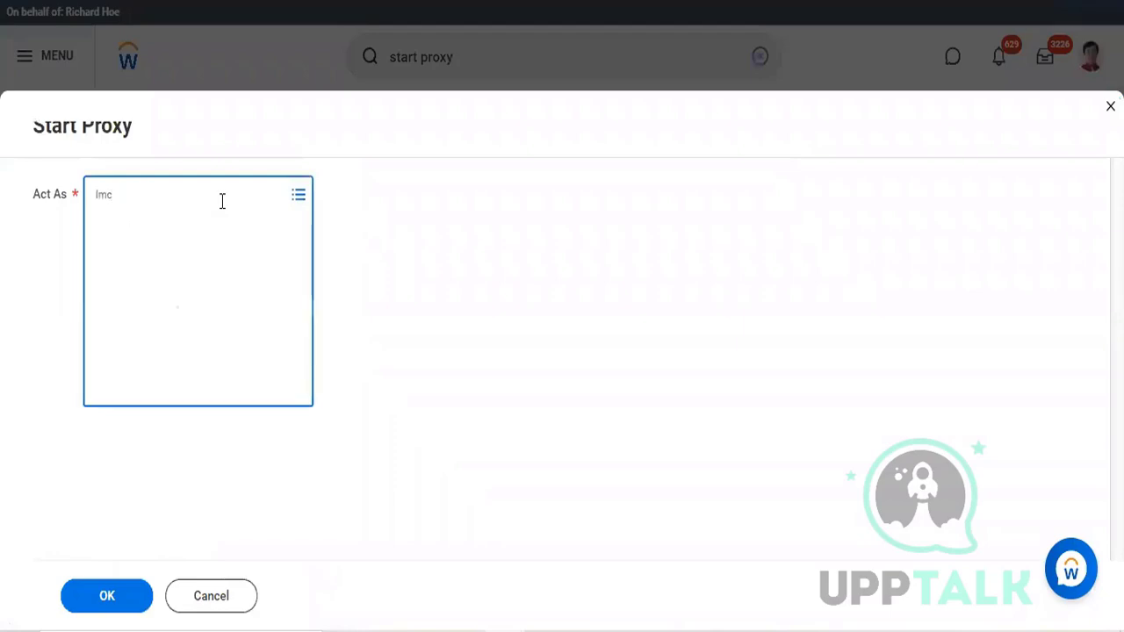
pyautogui.press('Return')
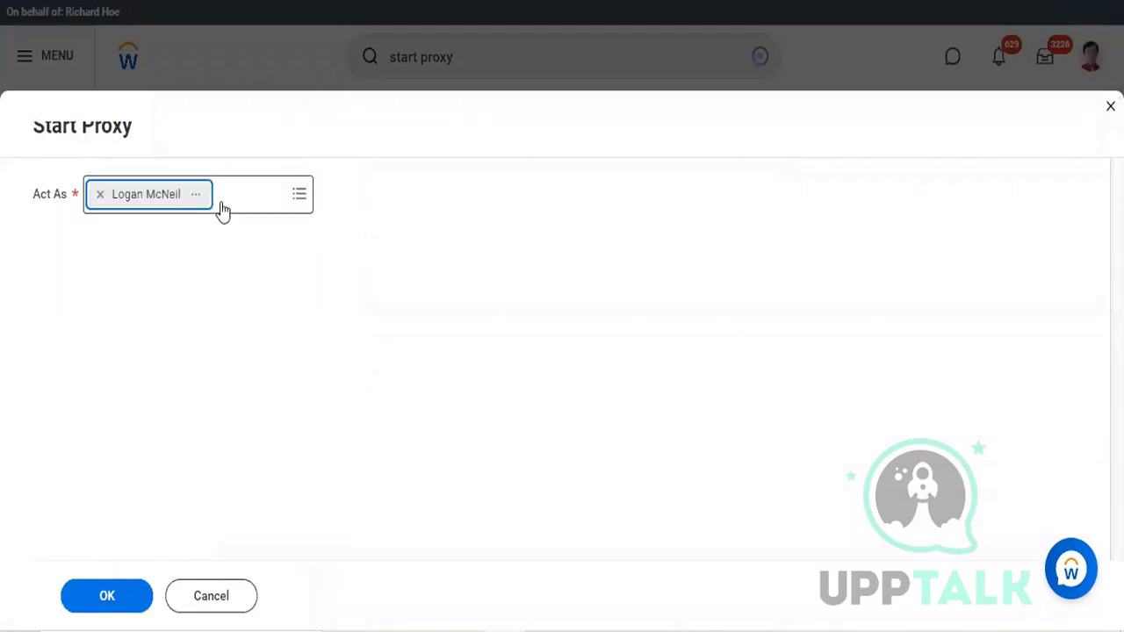
pyautogui.click(120, 607)
pyautogui.click(120, 607)
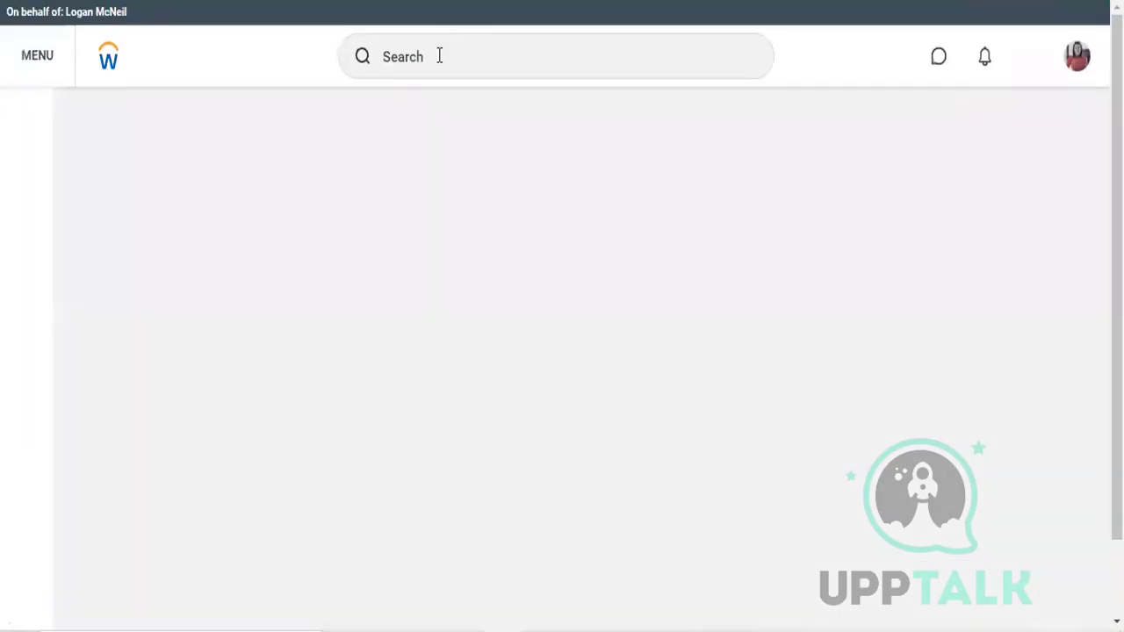
# Step: Search for "create supplier in" and open the Create Supplier Invoice task
pyautogui.click(439, 55)
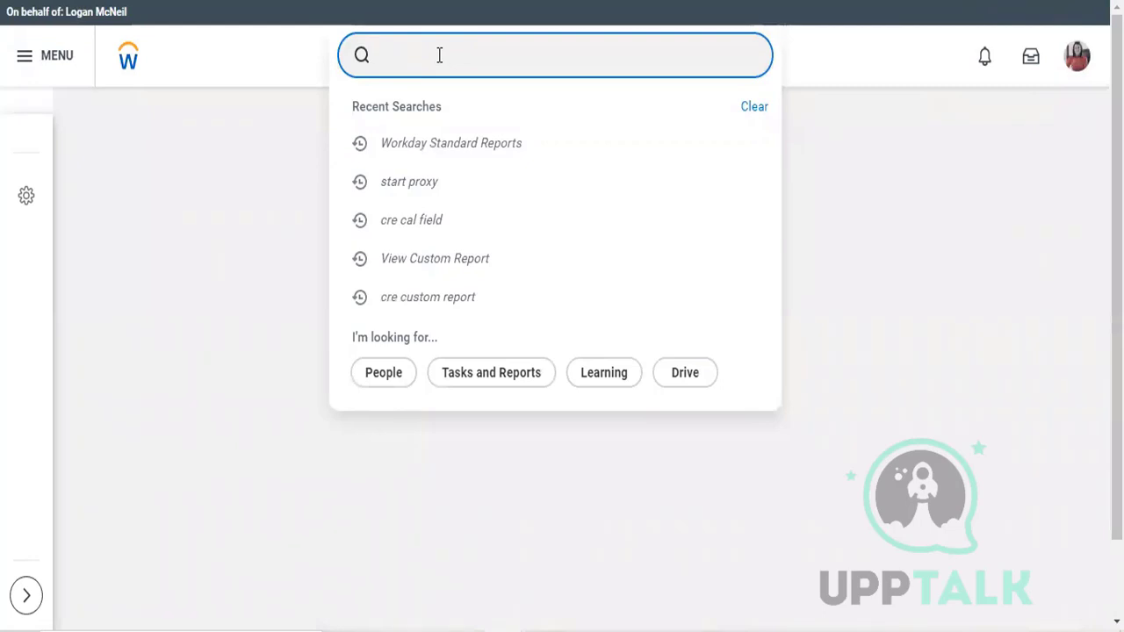
pyautogui.write('create')
pyautogui.press('Return')
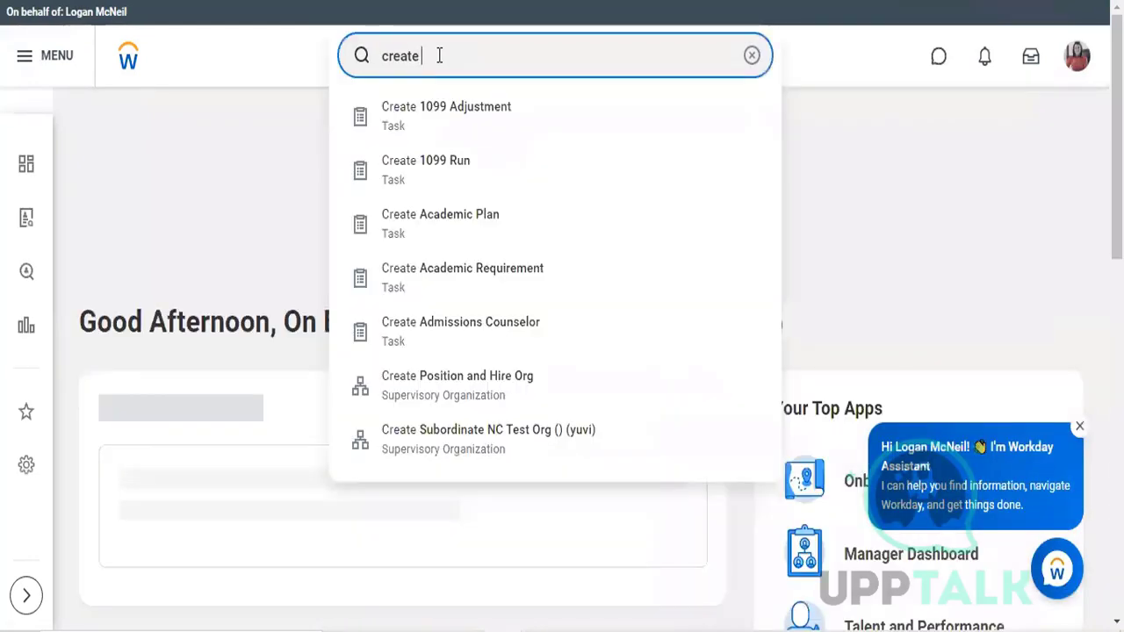
pyautogui.write('su')
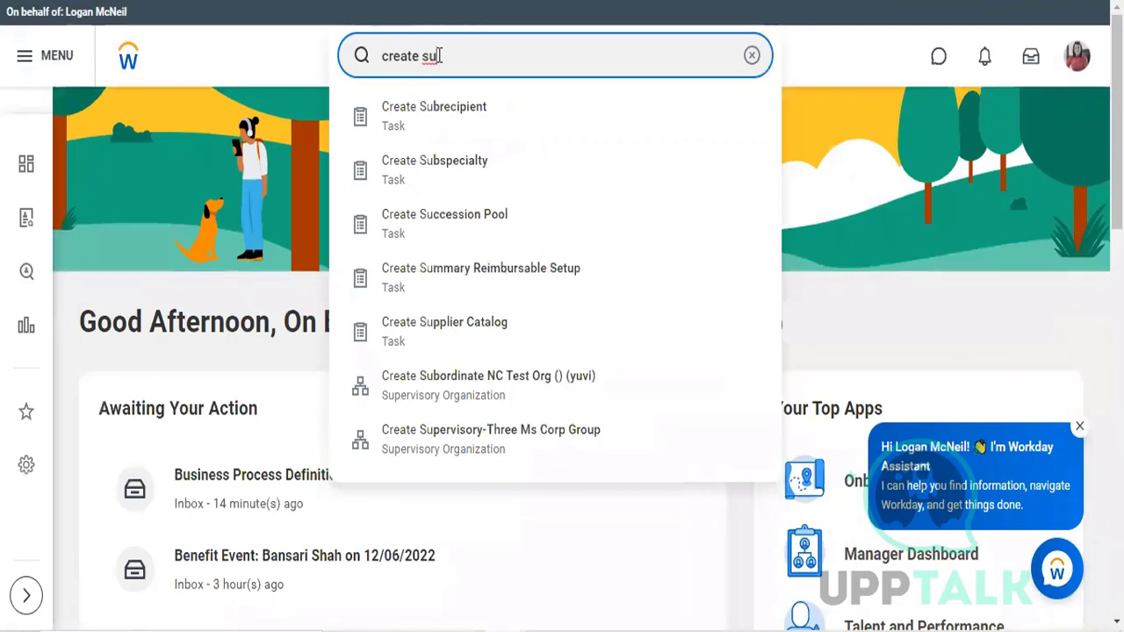
pyautogui.write('pploier')
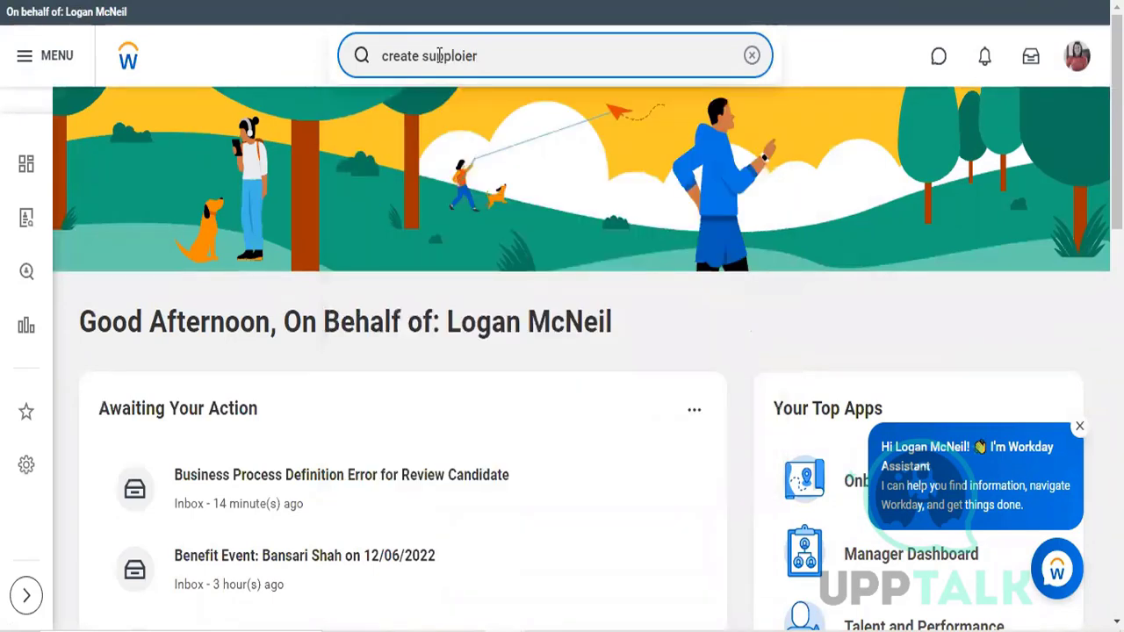
pyautogui.press('BackSpace')
pyautogui.press('BackSpace')
pyautogui.press('BackSpace')
pyautogui.press('BackSpace')
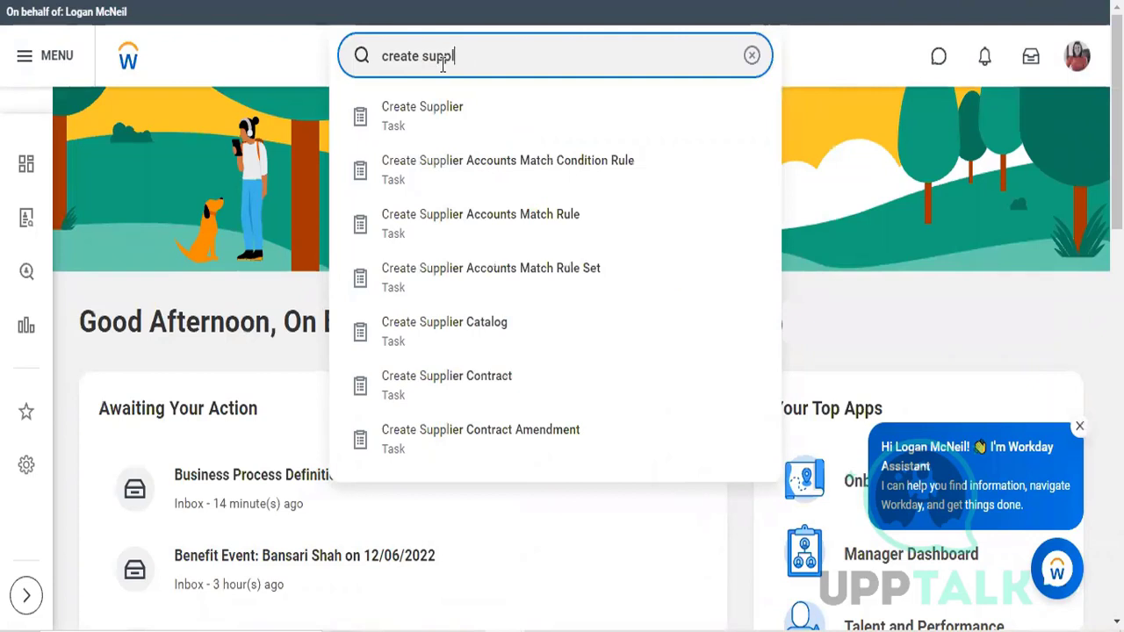
pyautogui.write('ier in')
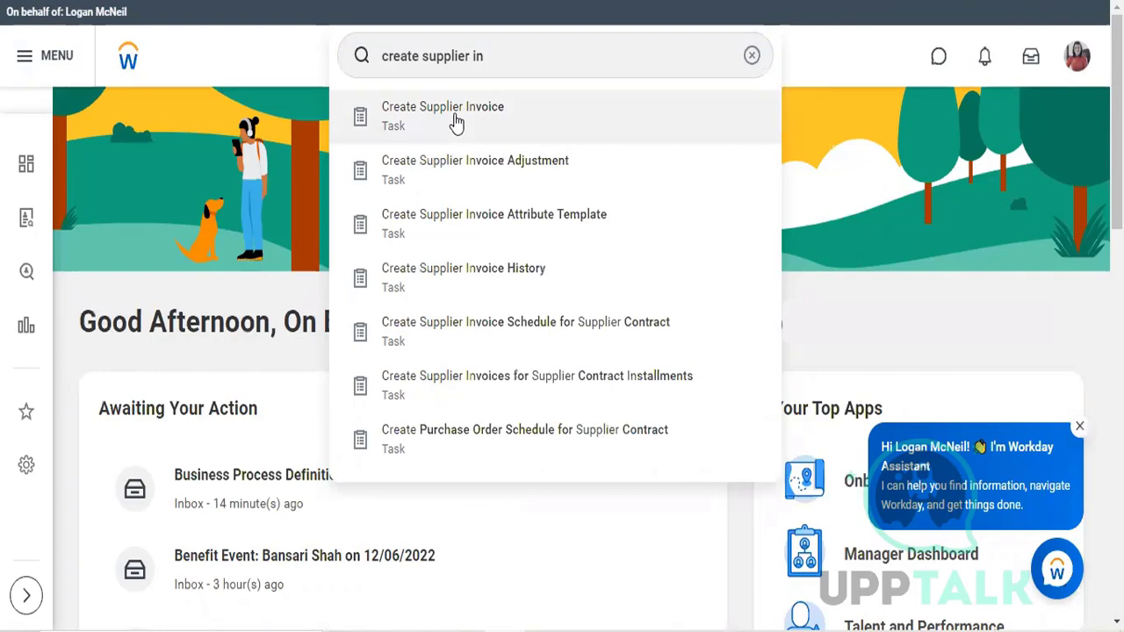
pyautogui.click(455, 121)
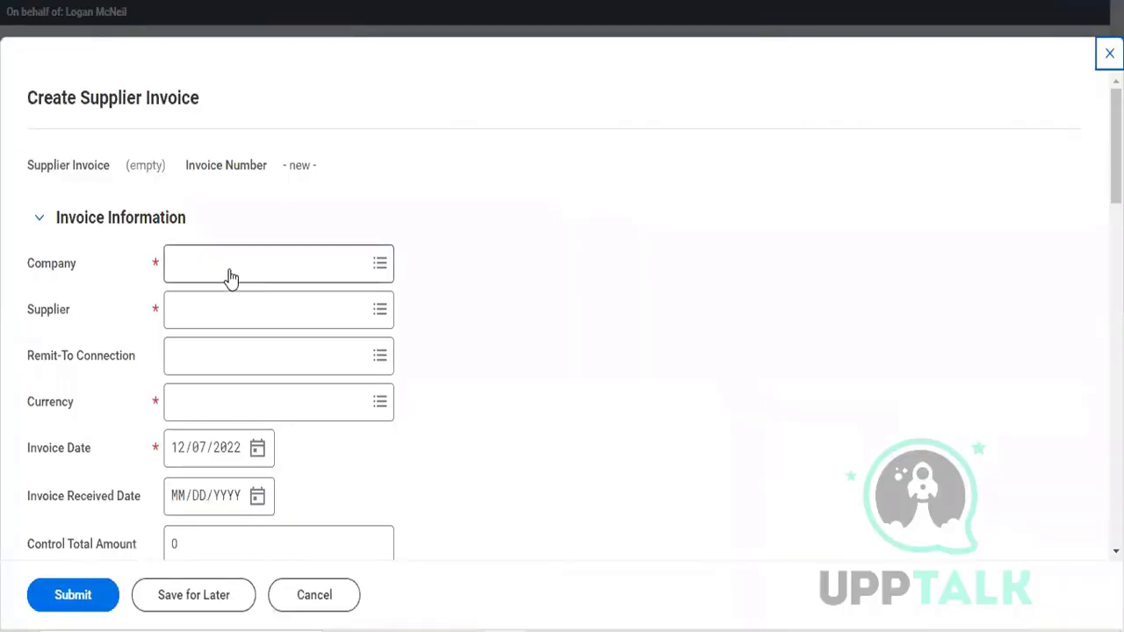
# Step: Set the new invoice's company to TFC Tesla Flying Cars and its supplier to Herbal Life Pvt Ltd
pyautogui.click(230, 271)
pyautogui.write('tfc')
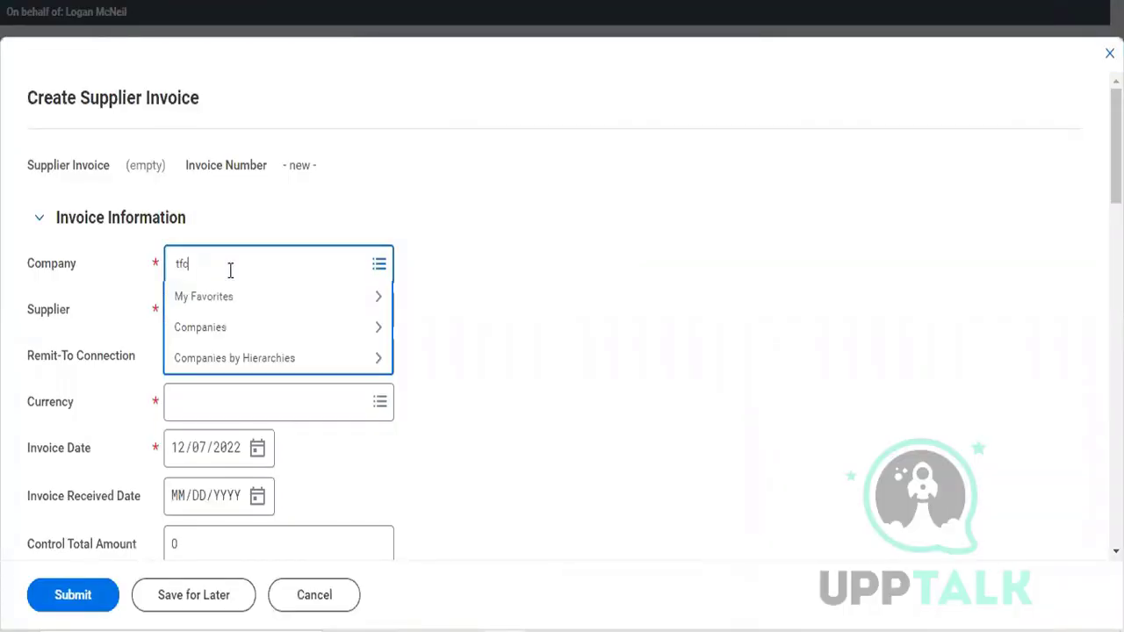
pyautogui.press('Return')
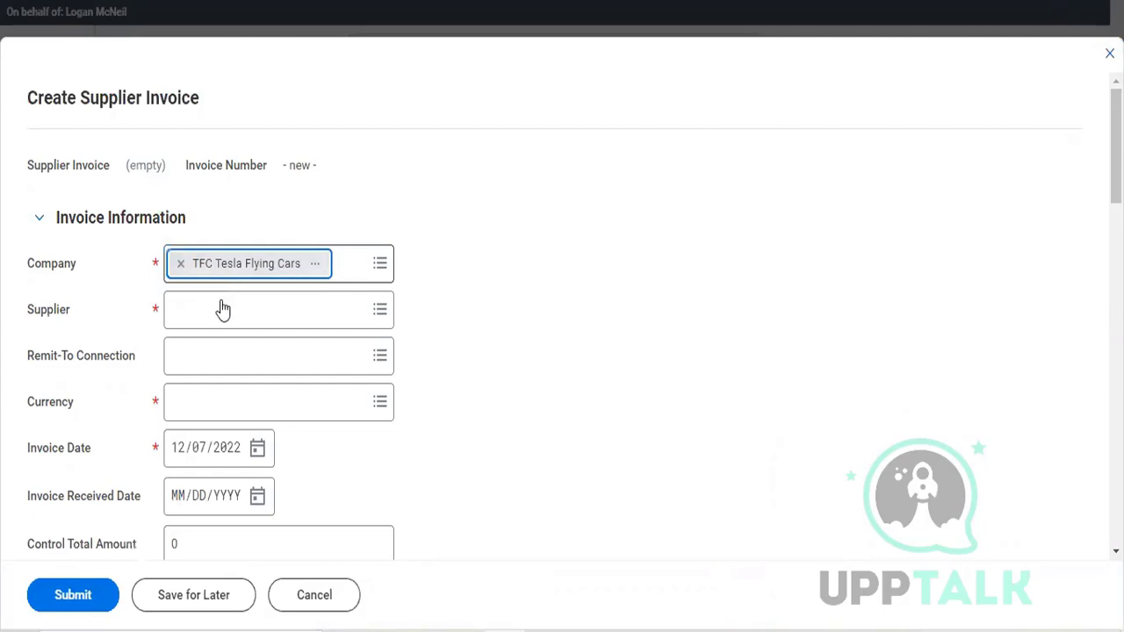
pyautogui.click(223, 309)
pyautogui.write('her')
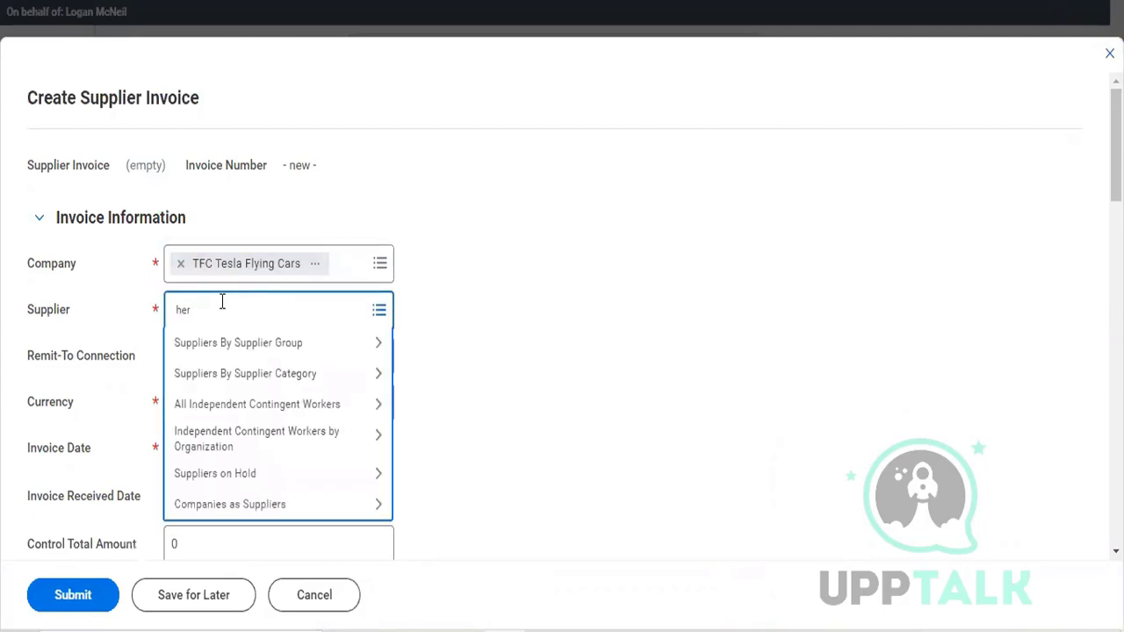
pyautogui.write('b')
pyautogui.press('Return')
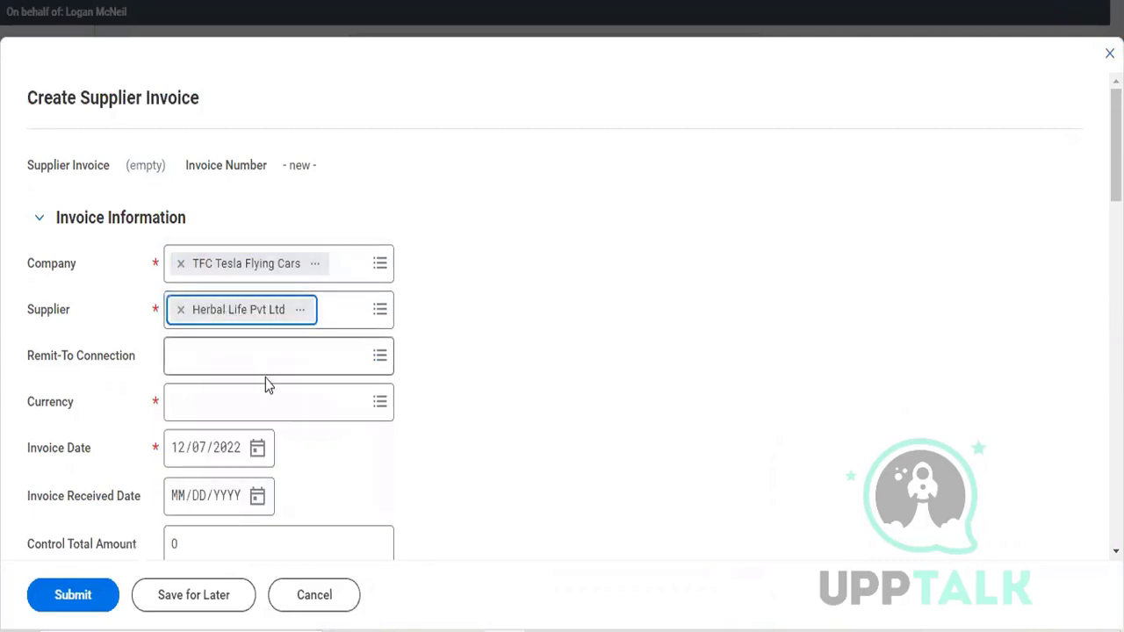
# Step: Set the new invoice's control total amount to 100 and go to its invoice lines
pyautogui.scroll(-3, 213, 416)
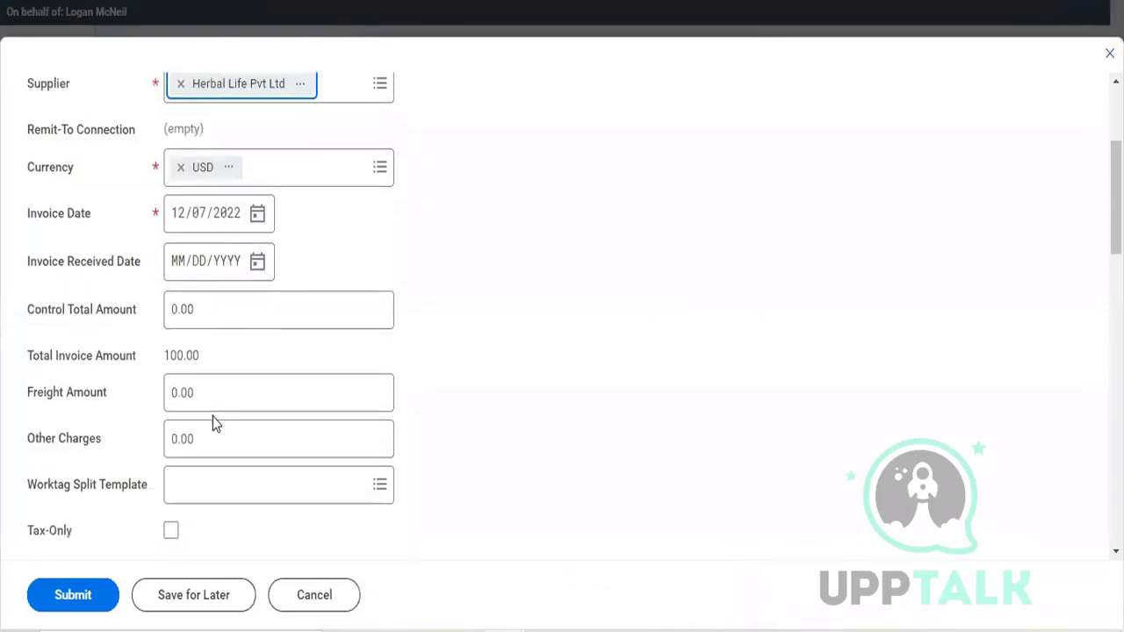
pyautogui.click(248, 324)
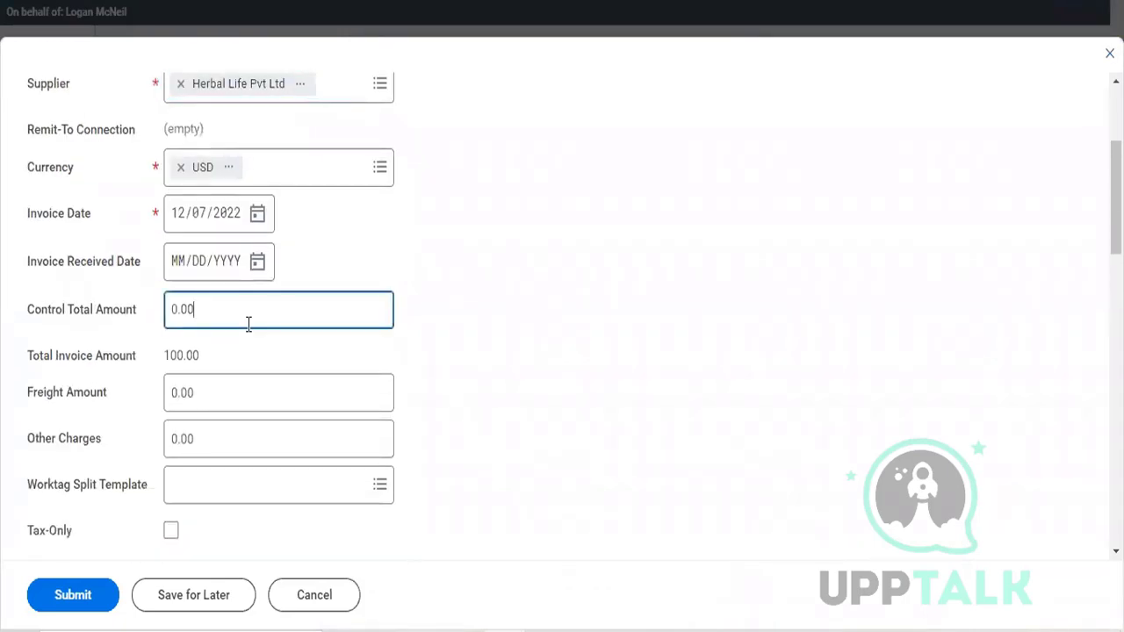
pyautogui.doubleClick(249, 324)
pyautogui.click(236, 299)
pyautogui.doubleClick(222, 313)
pyautogui.click(222, 312)
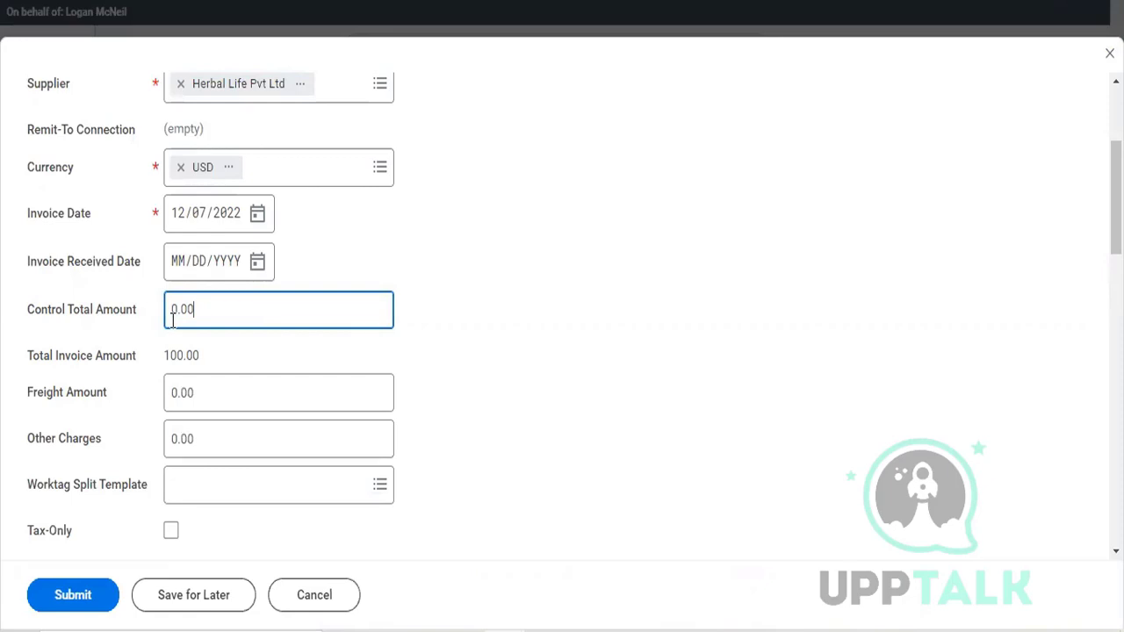
pyautogui.doubleClick(173, 321)
pyautogui.write('100')
pyautogui.scroll(-10, 171, 321)
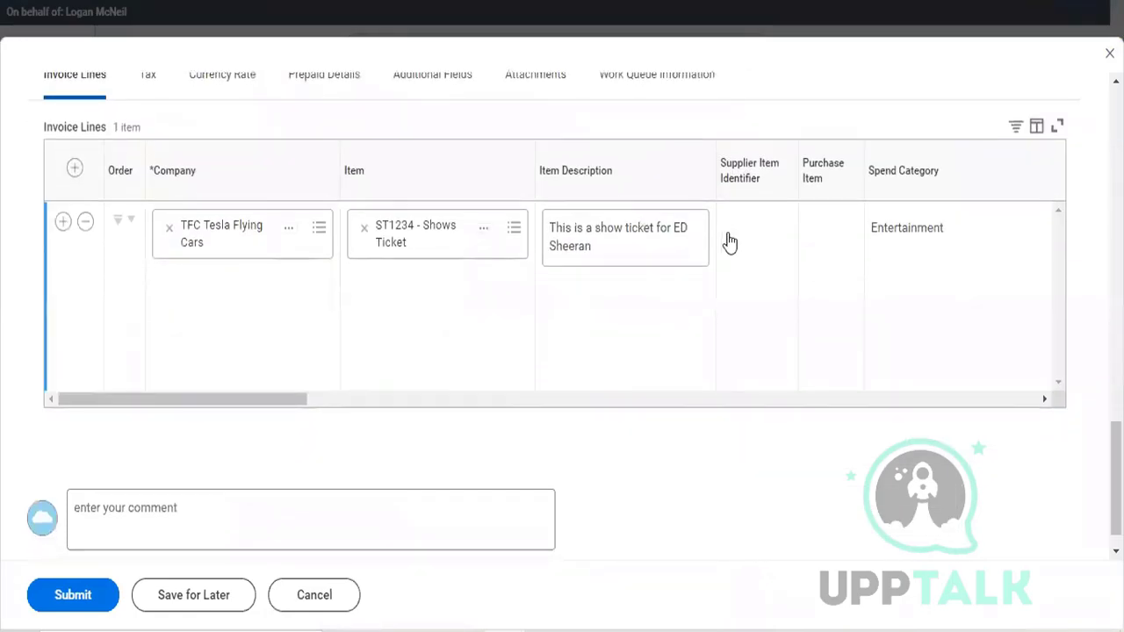
# Step: Set the unit cost of the show ticket invoice line to 200
pyautogui.hscroll(5, 716, 287)
pyautogui.hscroll(8, 716, 288)
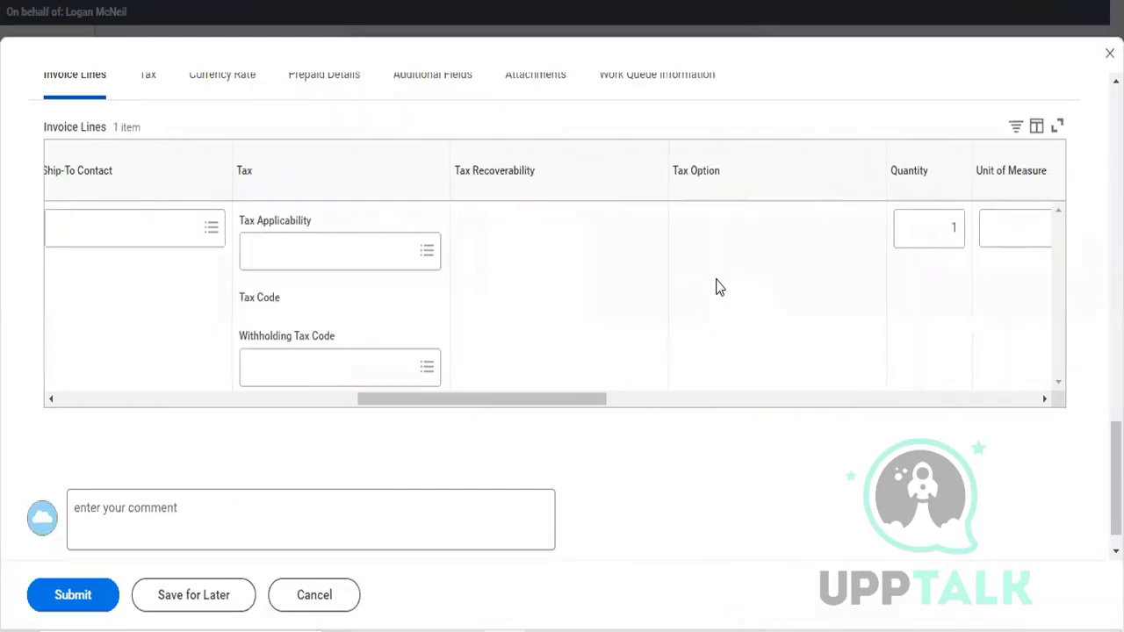
pyautogui.hscroll(2, 715, 287)
pyautogui.click(694, 228)
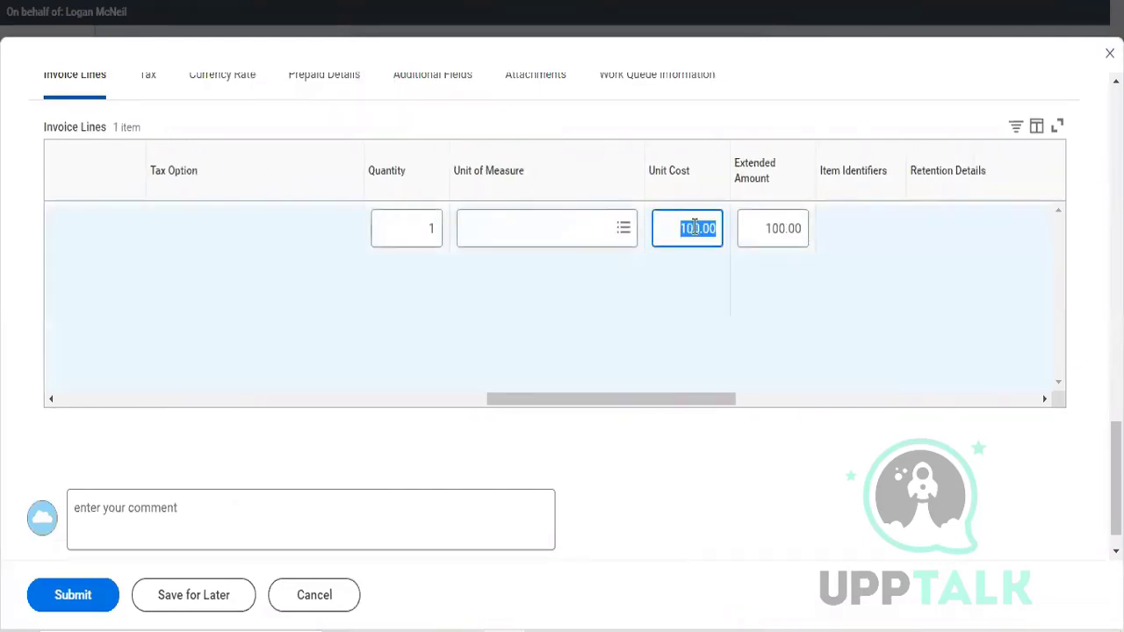
pyautogui.write('200')
pyautogui.click(717, 314)
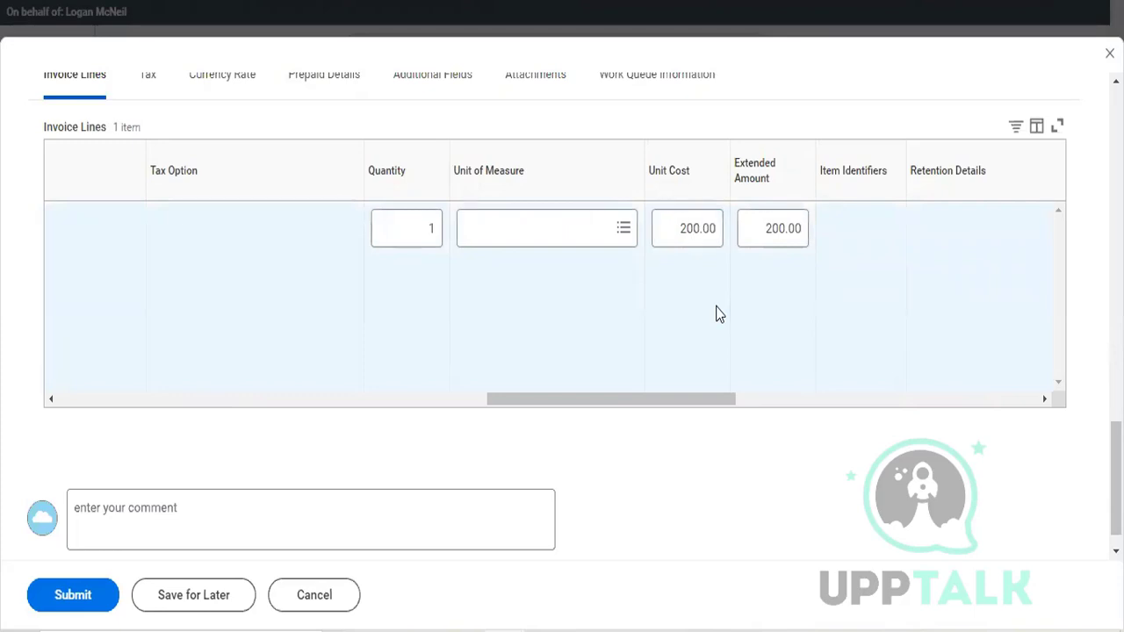
# Step: Search the invoice line's cost centers for "arc" and assign ARC78_ Enterprise
pyautogui.hscroll(5, 717, 314)
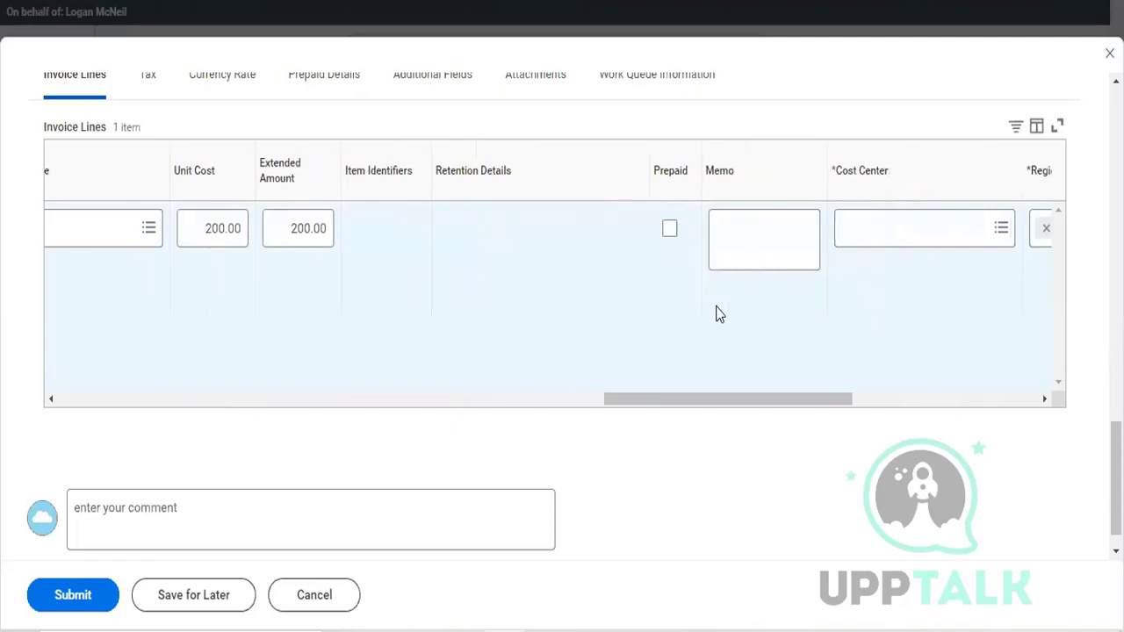
pyautogui.hscroll(5, 718, 313)
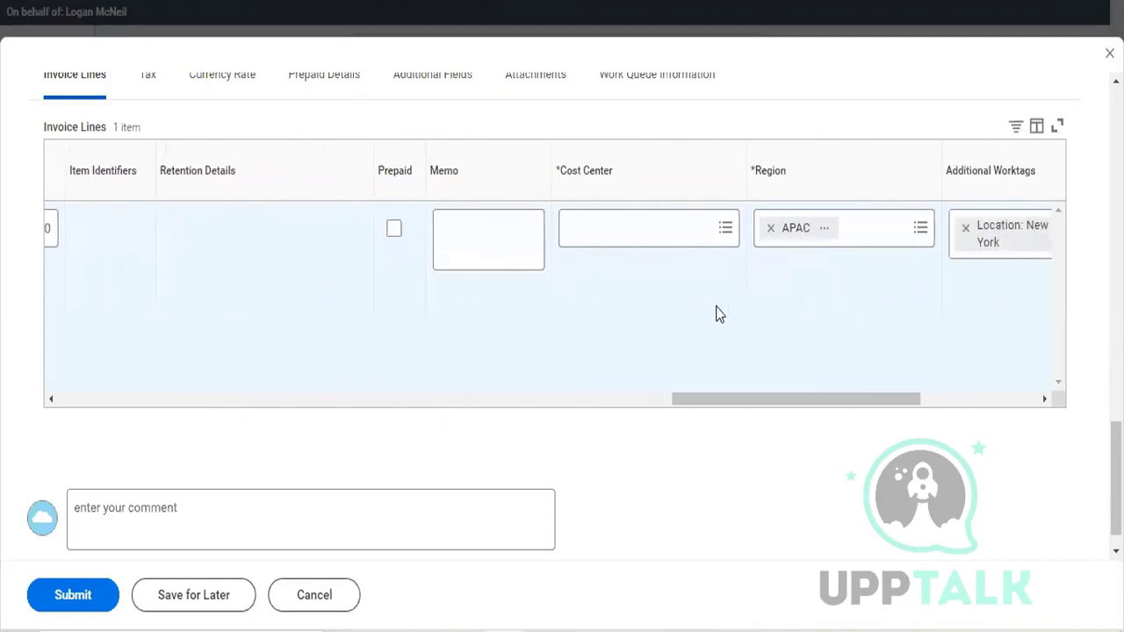
pyautogui.hscroll(-5, 717, 313)
pyautogui.hscroll(2, 717, 314)
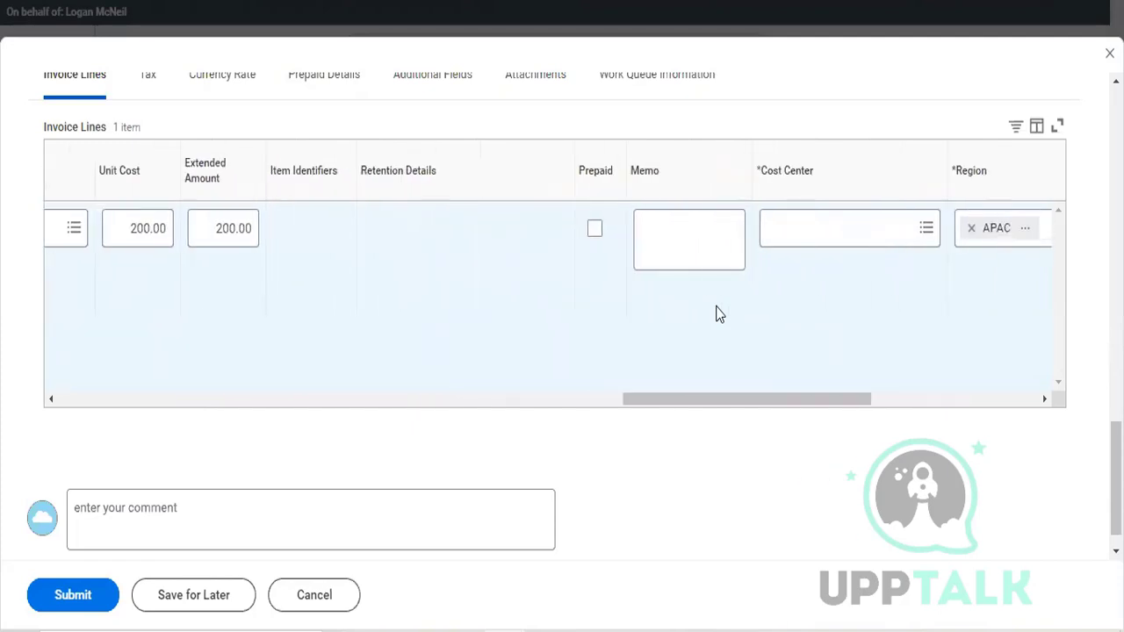
pyautogui.click(840, 226)
pyautogui.write('ar')
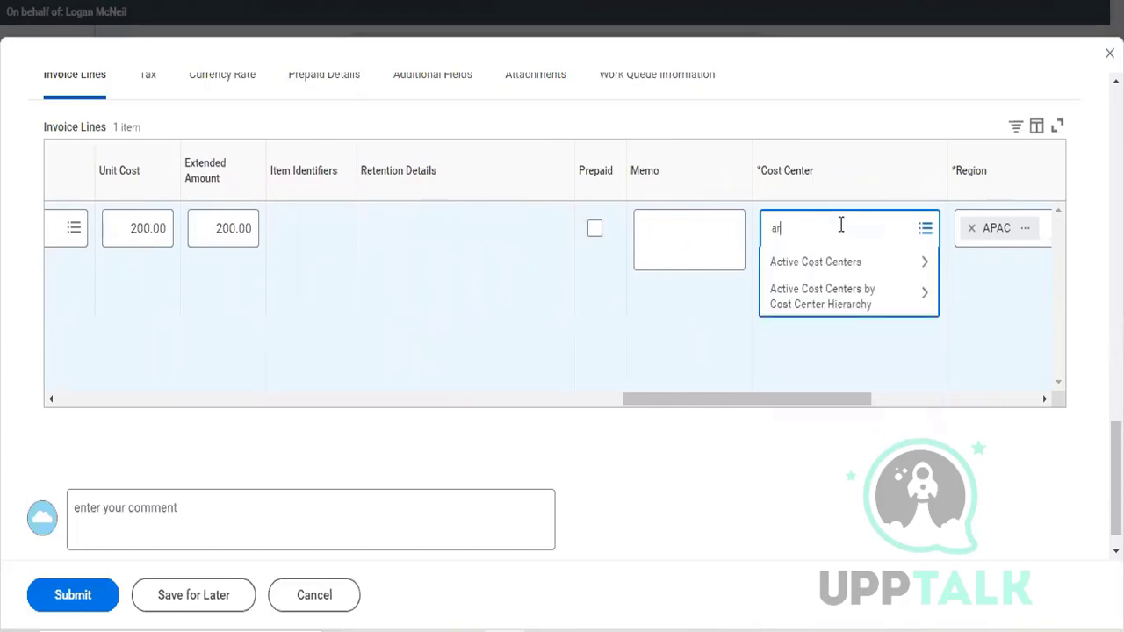
pyautogui.write('c')
pyautogui.press('Return')
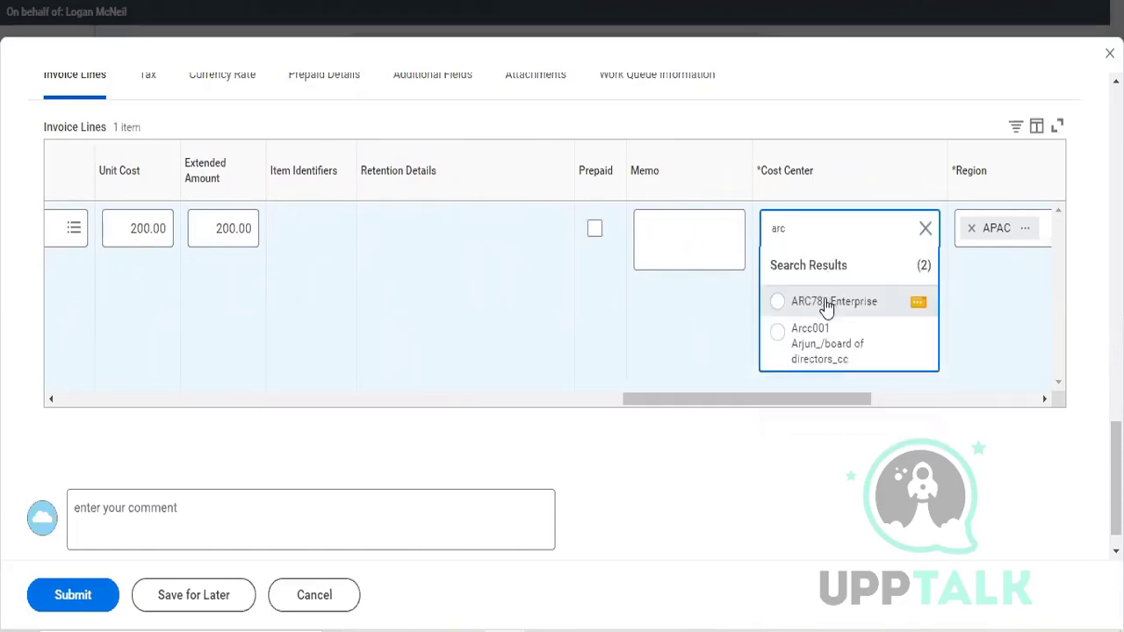
pyautogui.click(826, 303)
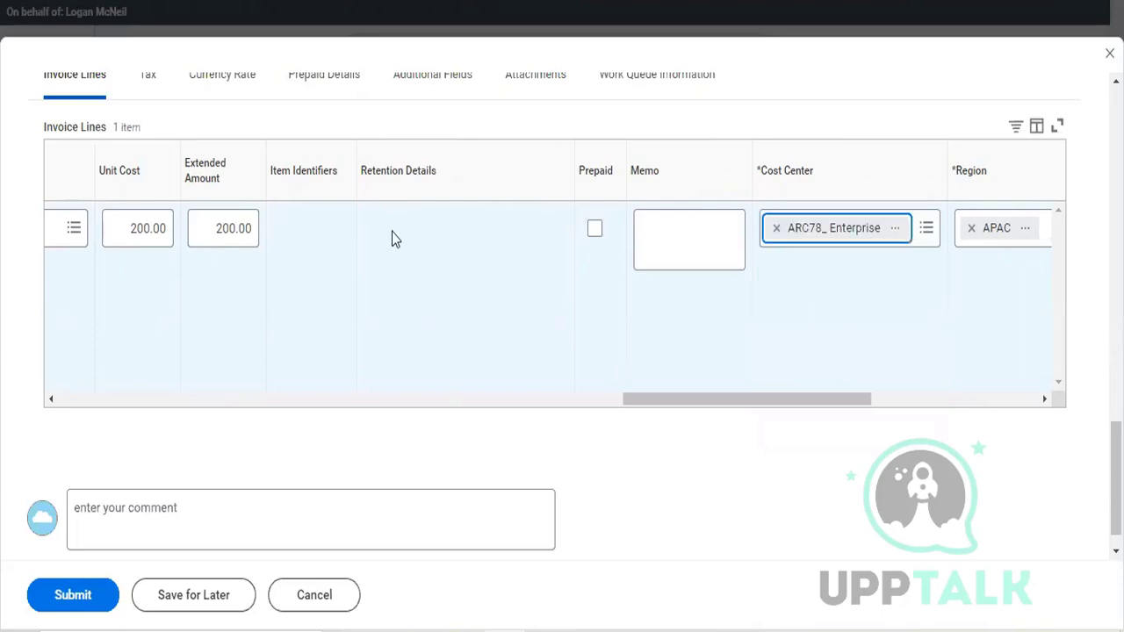
# Step: Set the invoice line's unit of measure to Each
pyautogui.hscroll(-5, 391, 231)
pyautogui.click(437, 228)
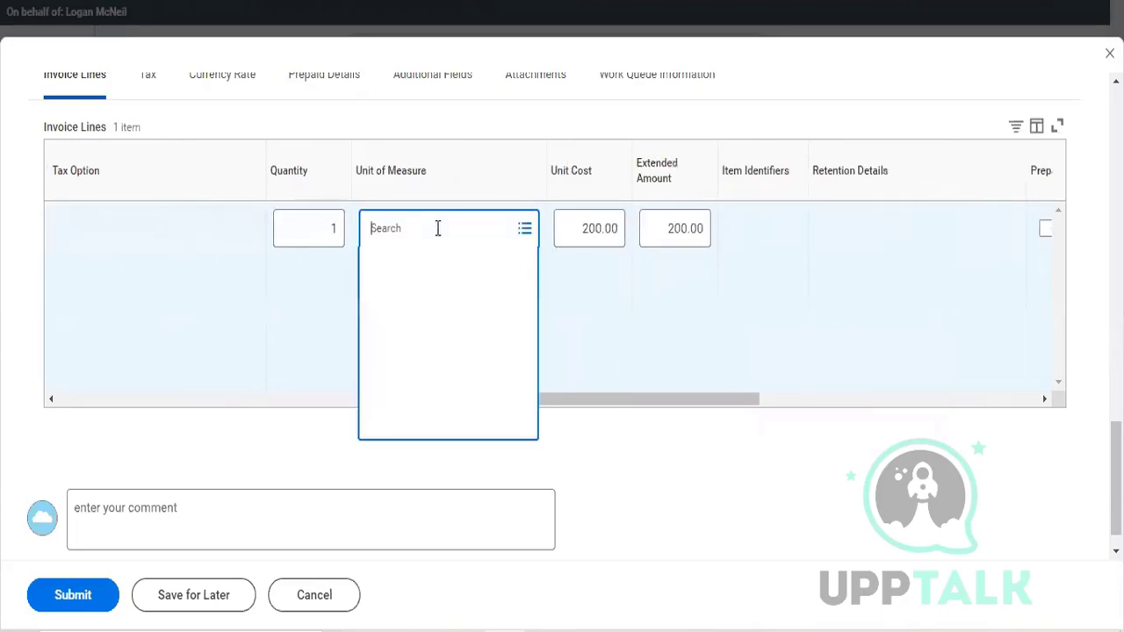
pyautogui.write('ea')
pyautogui.click(446, 295)
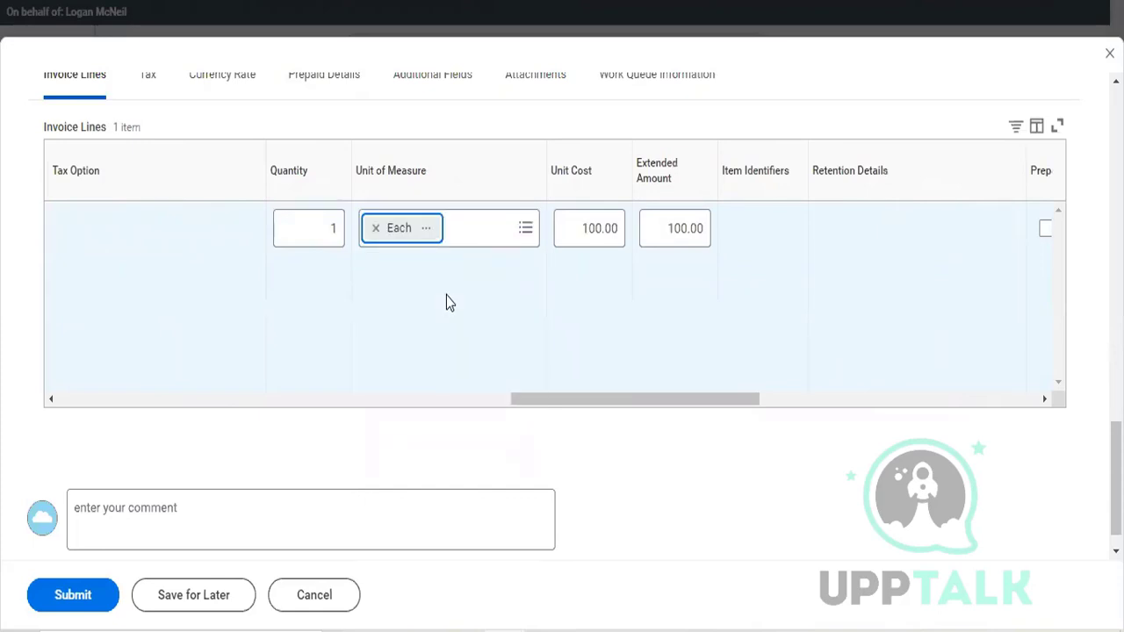
# Step: Open the splits of the show ticket invoice line and choose to split it by Amount
pyautogui.hscroll(5, 446, 295)
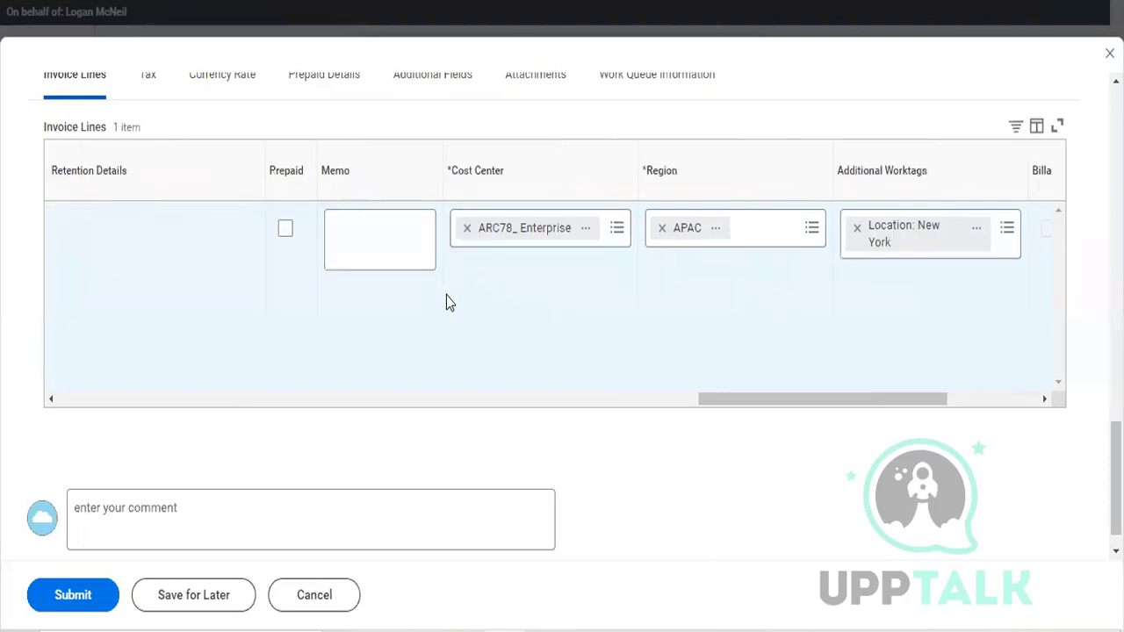
pyautogui.hscroll(1, 446, 295)
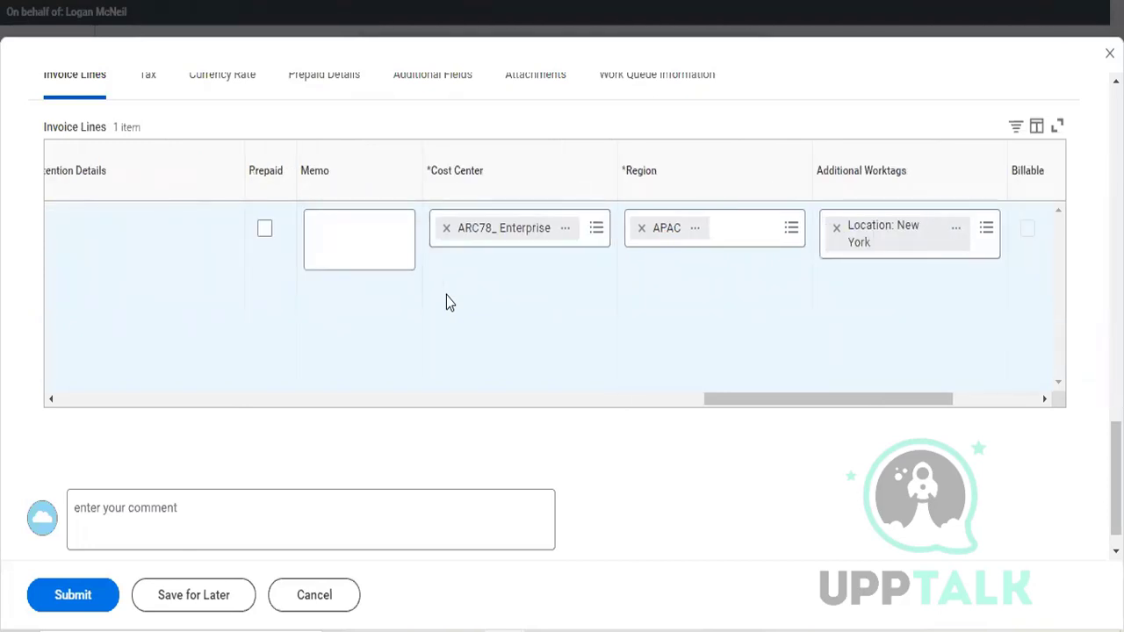
pyautogui.hscroll(3, 446, 302)
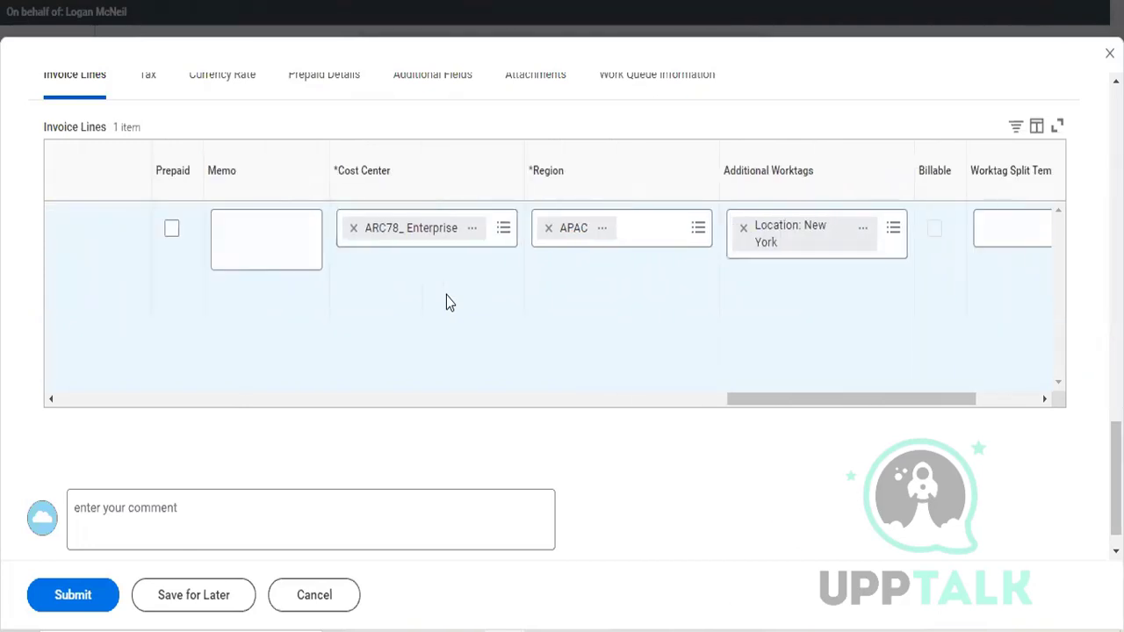
pyautogui.hscroll(2, 446, 302)
pyautogui.hscroll(3, 446, 301)
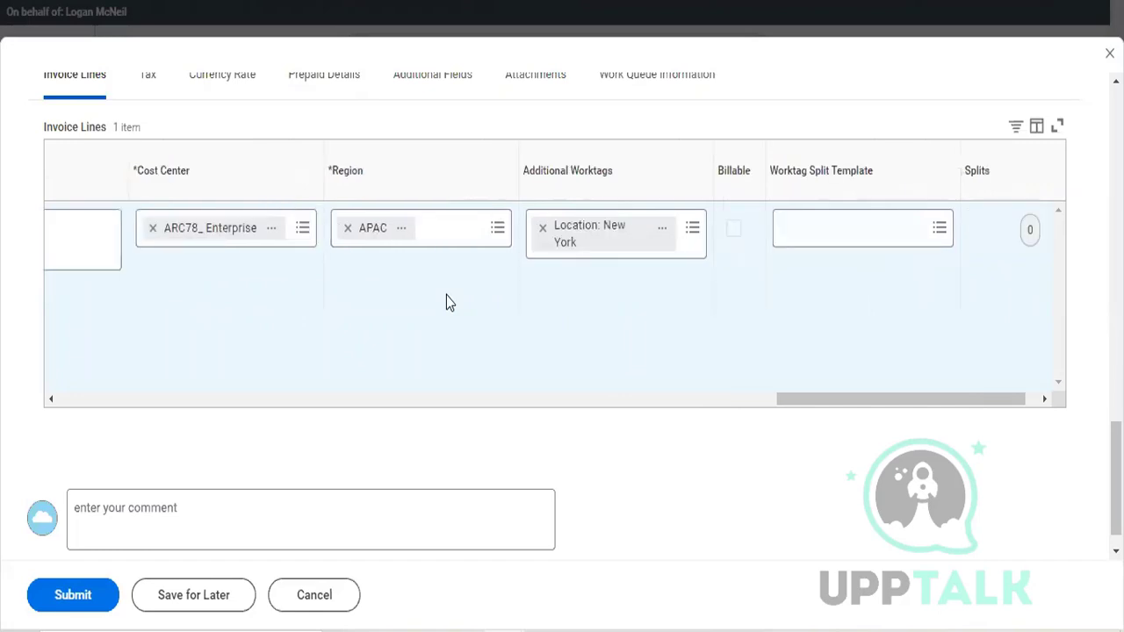
pyautogui.hscroll(1, 445, 302)
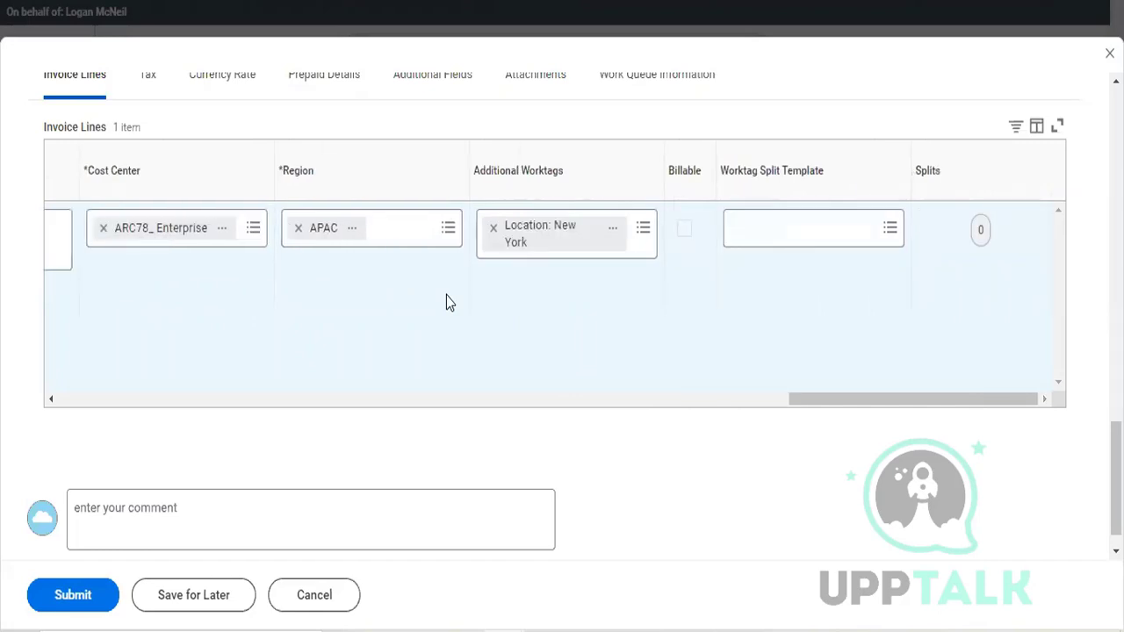
pyautogui.click(982, 230)
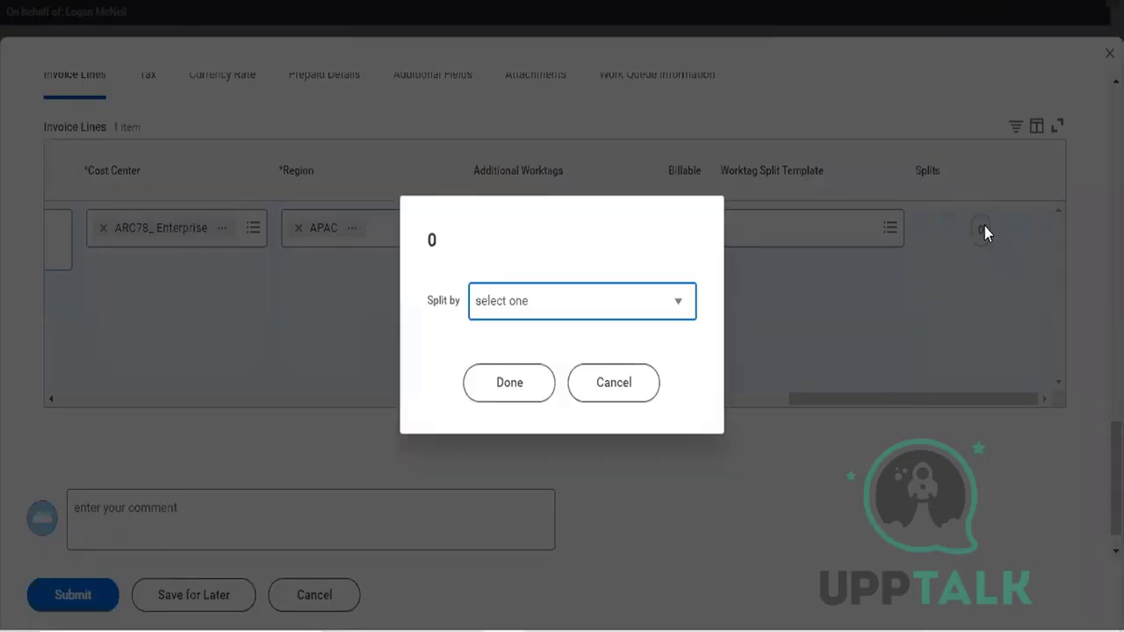
pyautogui.click(679, 314)
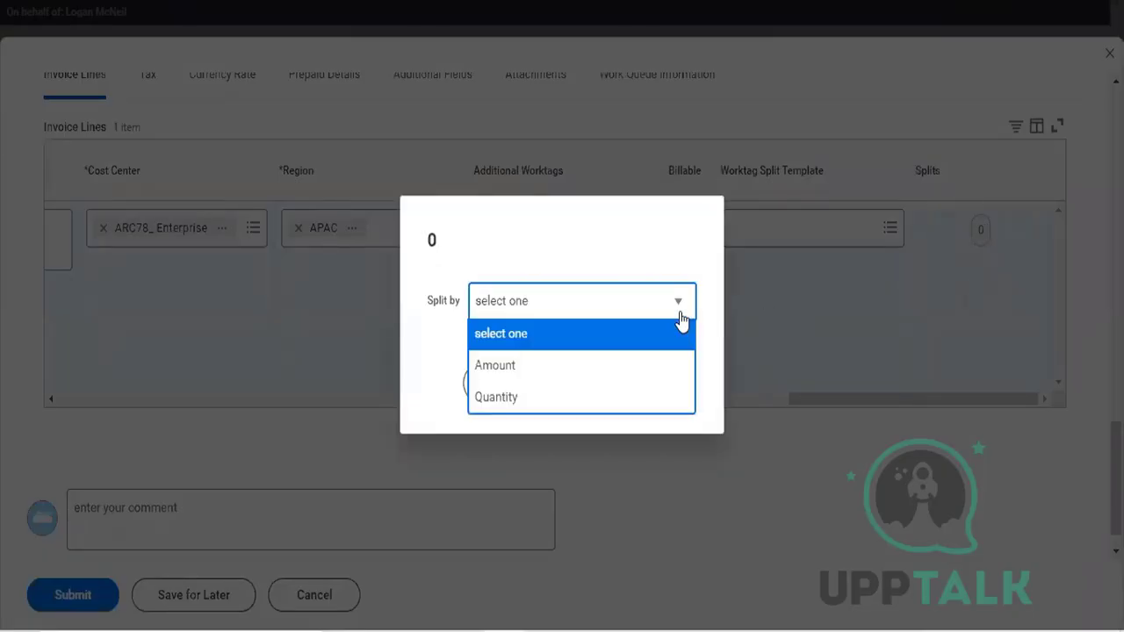
pyautogui.click(641, 360)
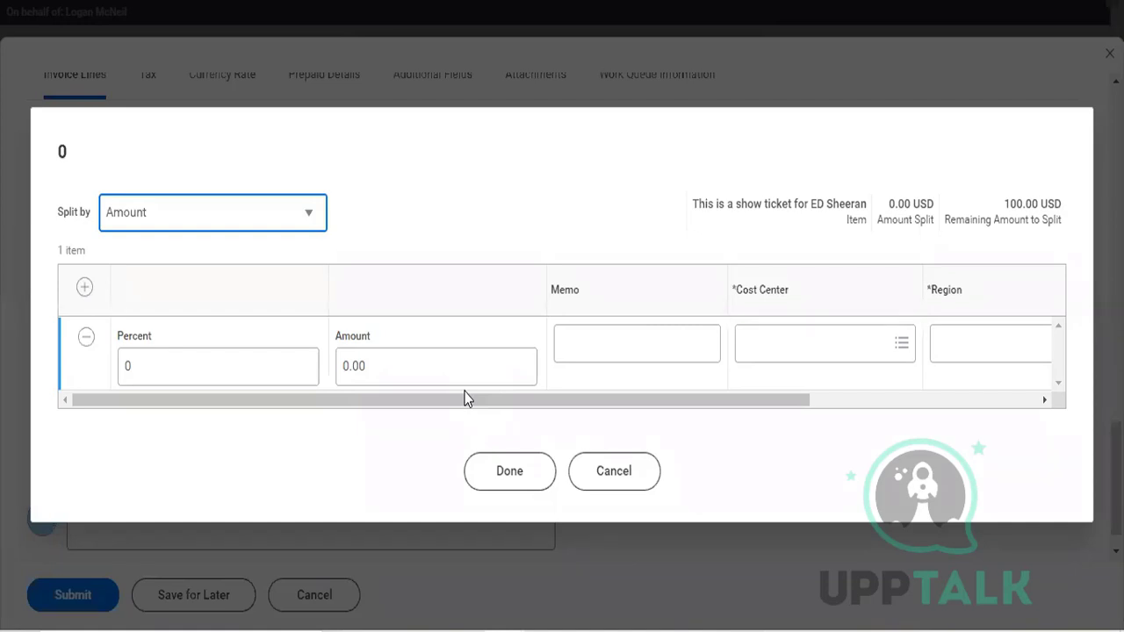
# Step: Set the first split line to 50 percent and assign it the board of directors cost center Arcc001
pyautogui.click(278, 364)
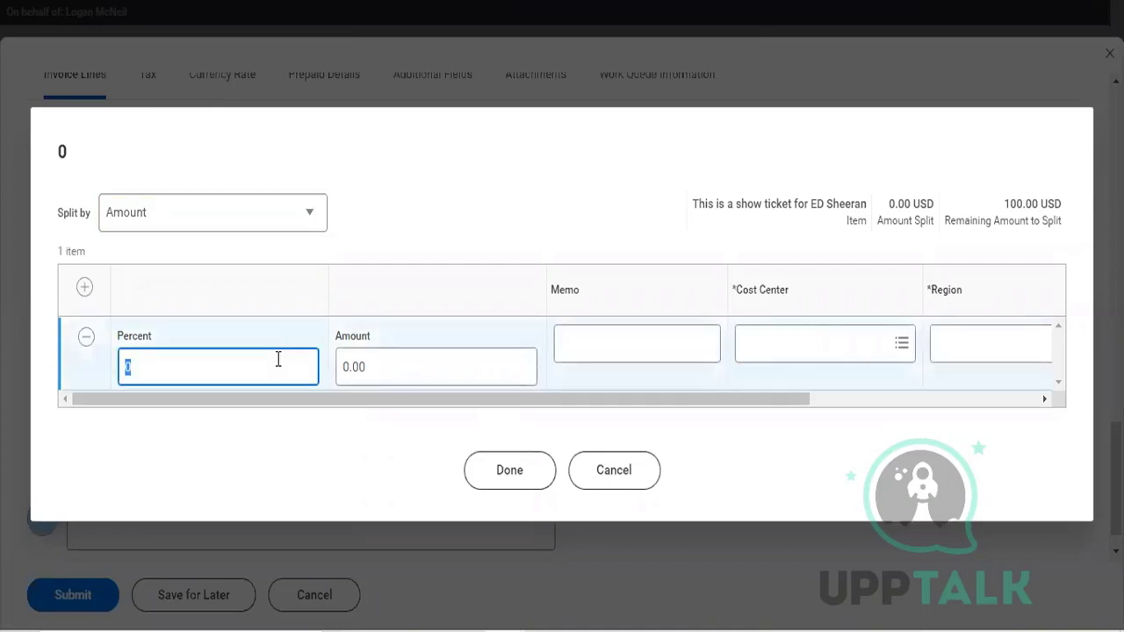
pyautogui.write('50')
pyautogui.click(761, 356)
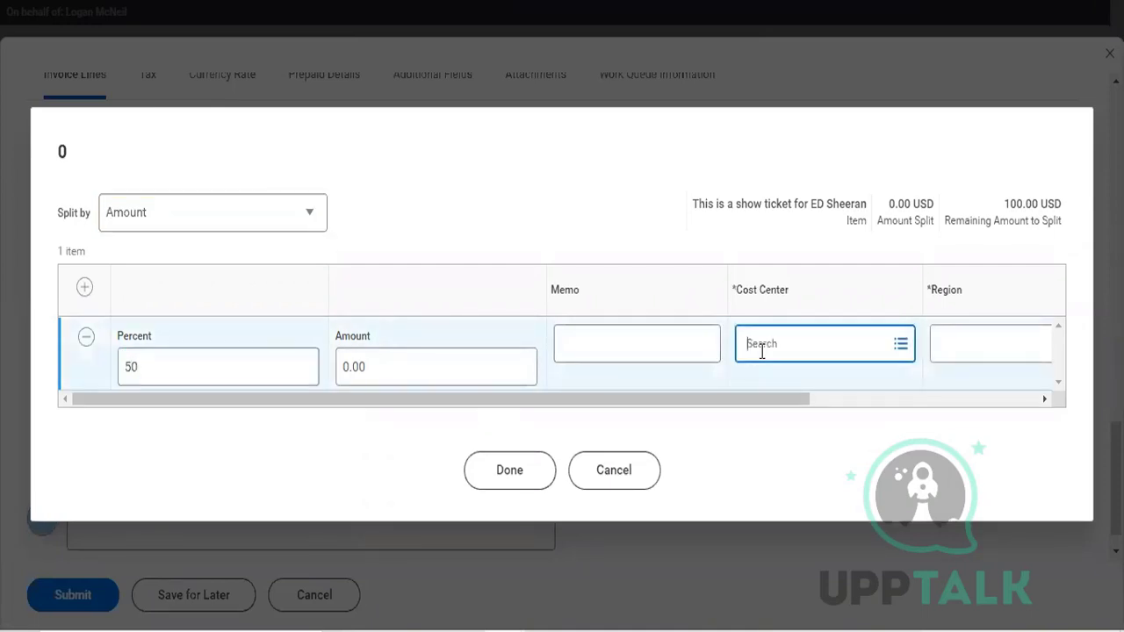
pyautogui.write('arc')
pyautogui.press('Return')
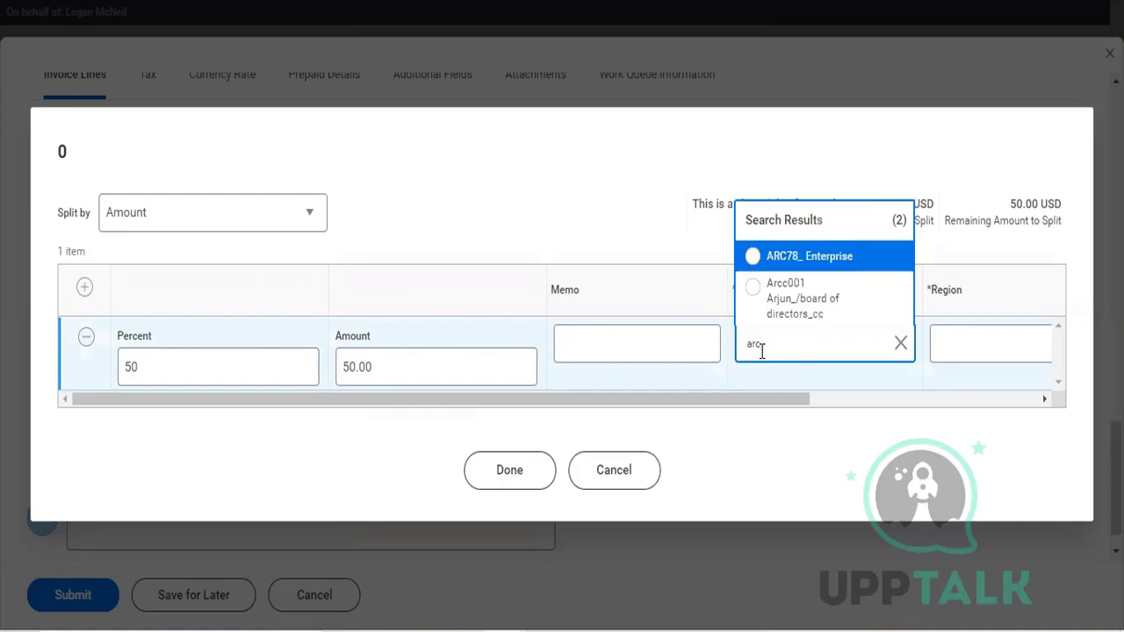
pyautogui.click(748, 302)
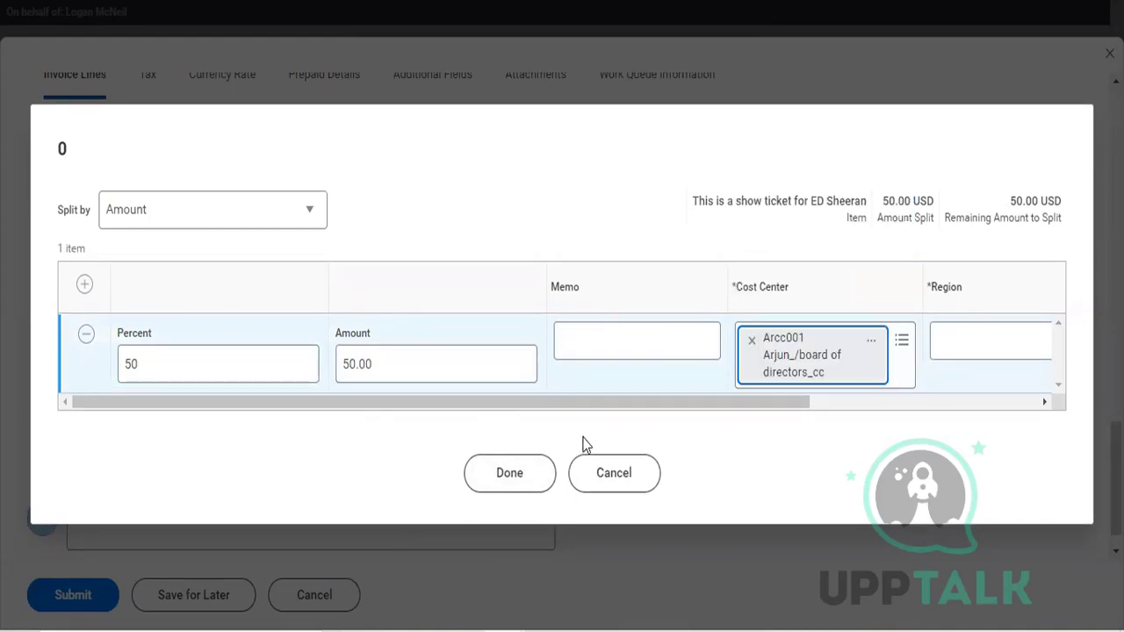
# Step: Set the region of the first split line to APAC
pyautogui.hscroll(1, 778, 407)
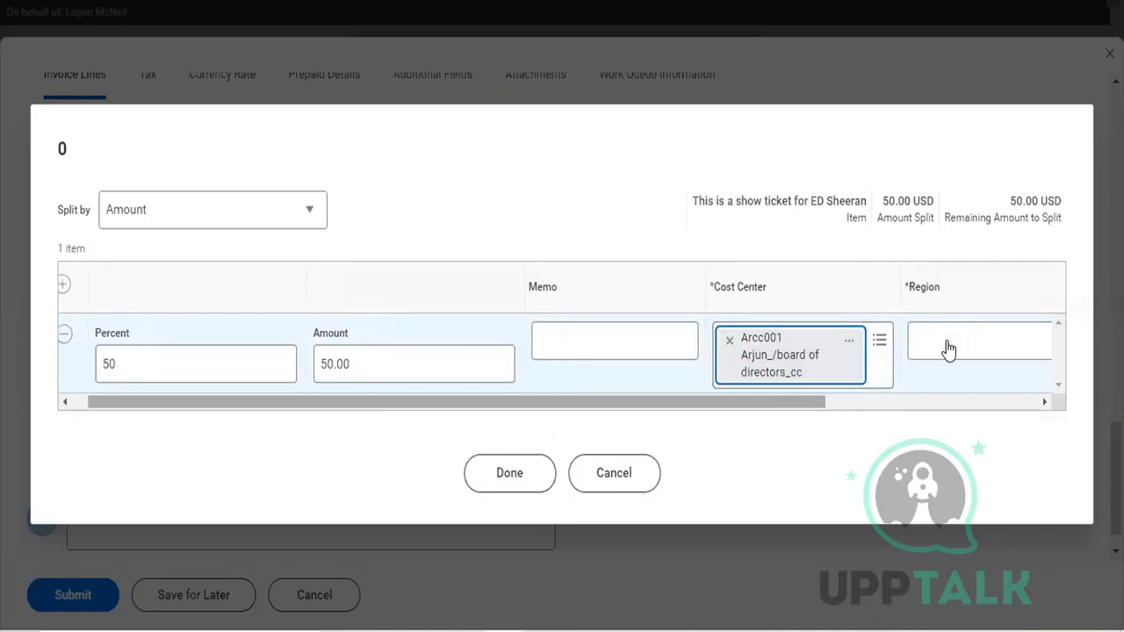
pyautogui.click(958, 342)
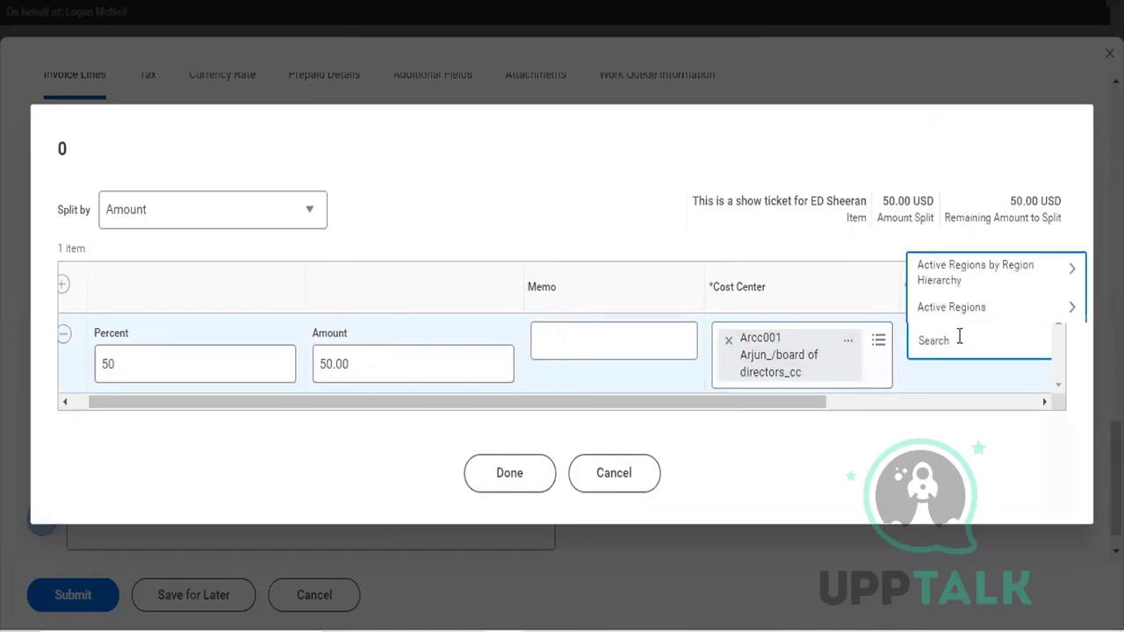
pyautogui.write('apc')
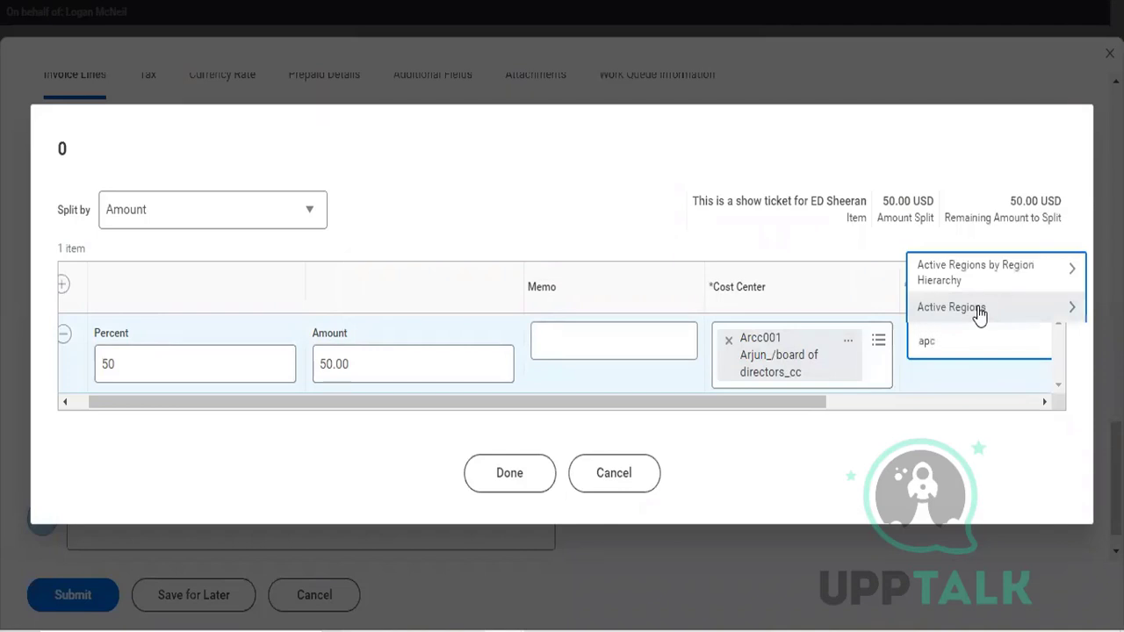
pyautogui.press('Return')
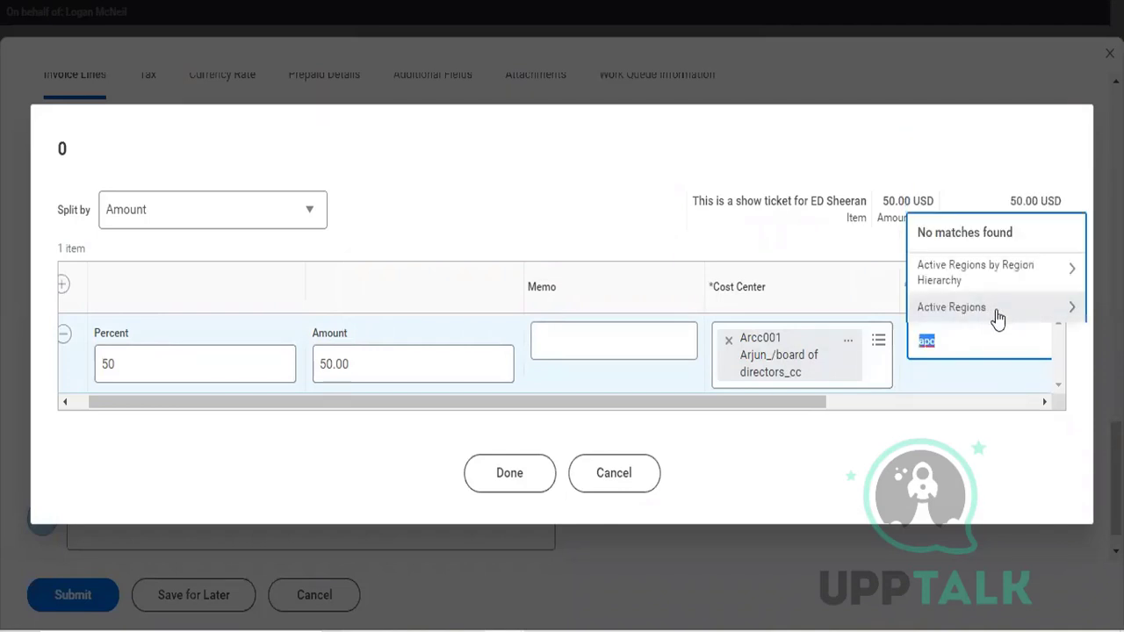
pyautogui.click(963, 423)
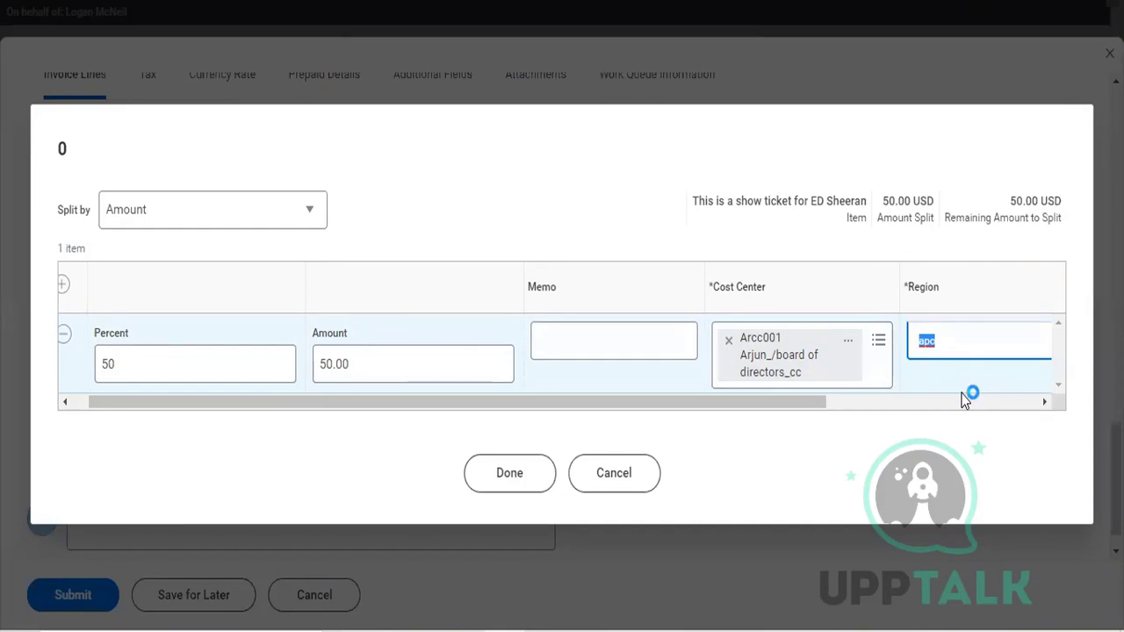
pyautogui.write('apac')
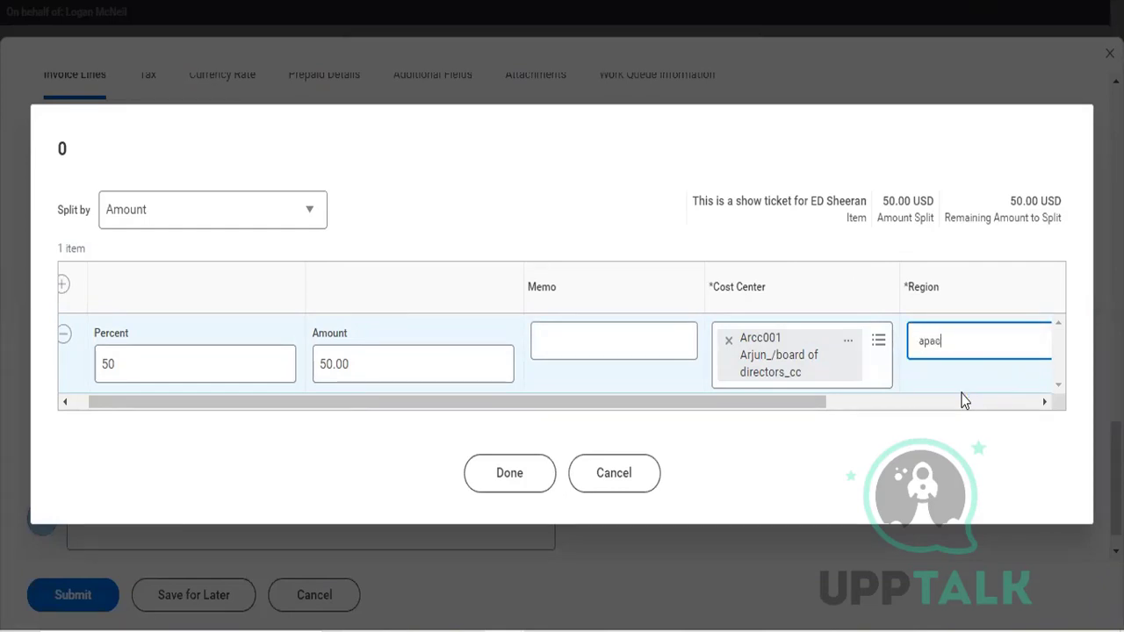
pyautogui.write('\\')
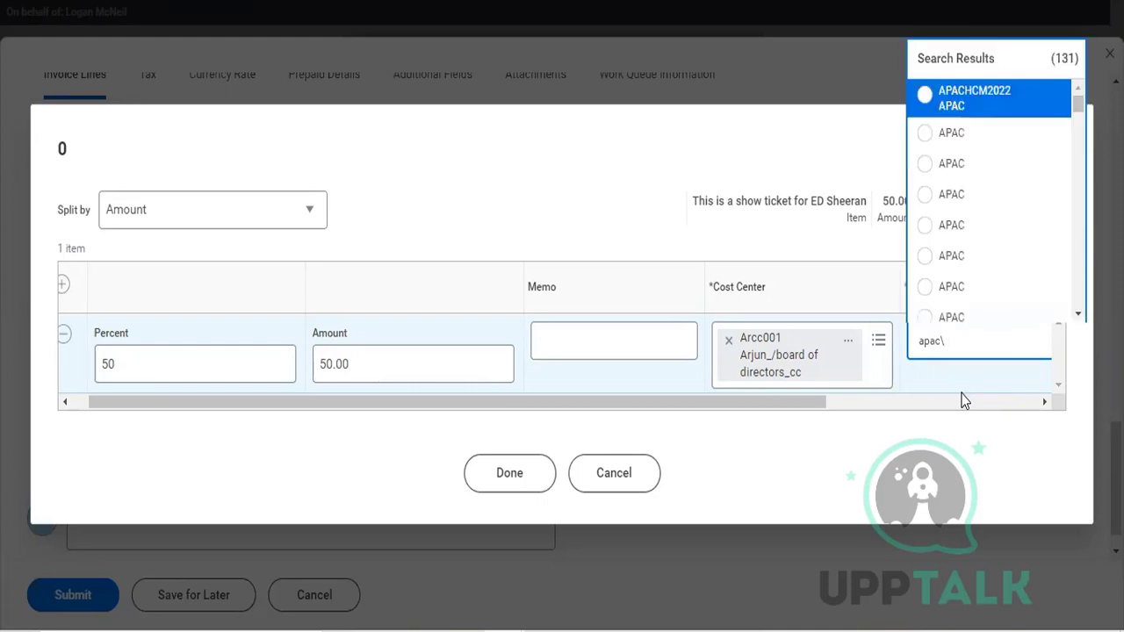
pyautogui.click(918, 141)
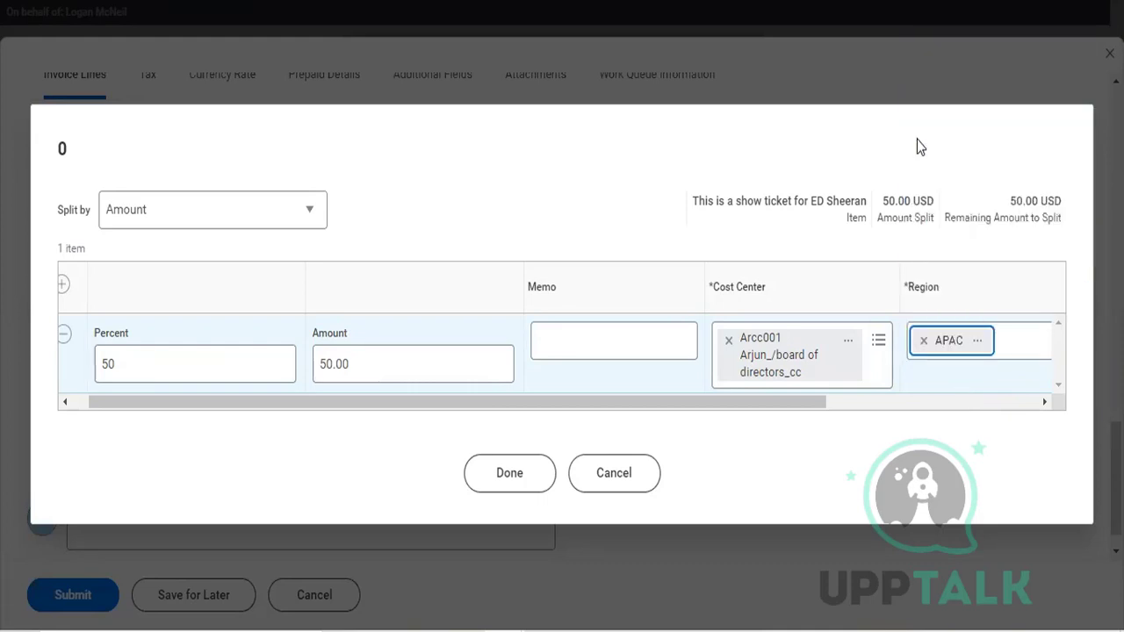
pyautogui.click(957, 364)
pyautogui.hscroll(2, 918, 359)
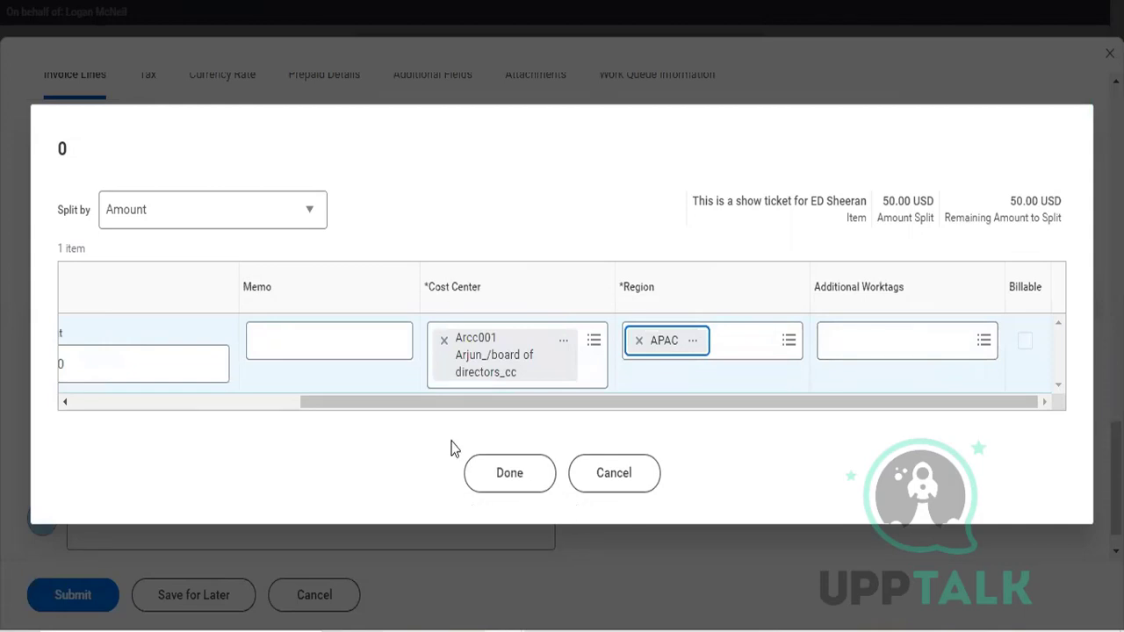
# Step: Try to finish the amount split with its single line and expand the details of the reported errors
pyautogui.click(508, 470)
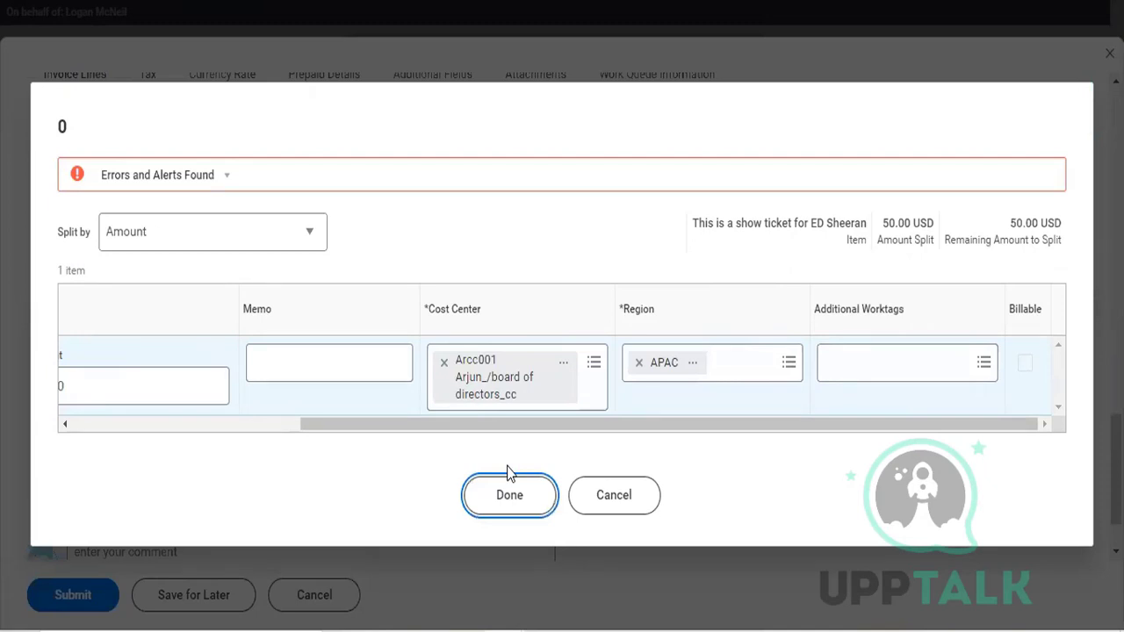
pyautogui.click(228, 177)
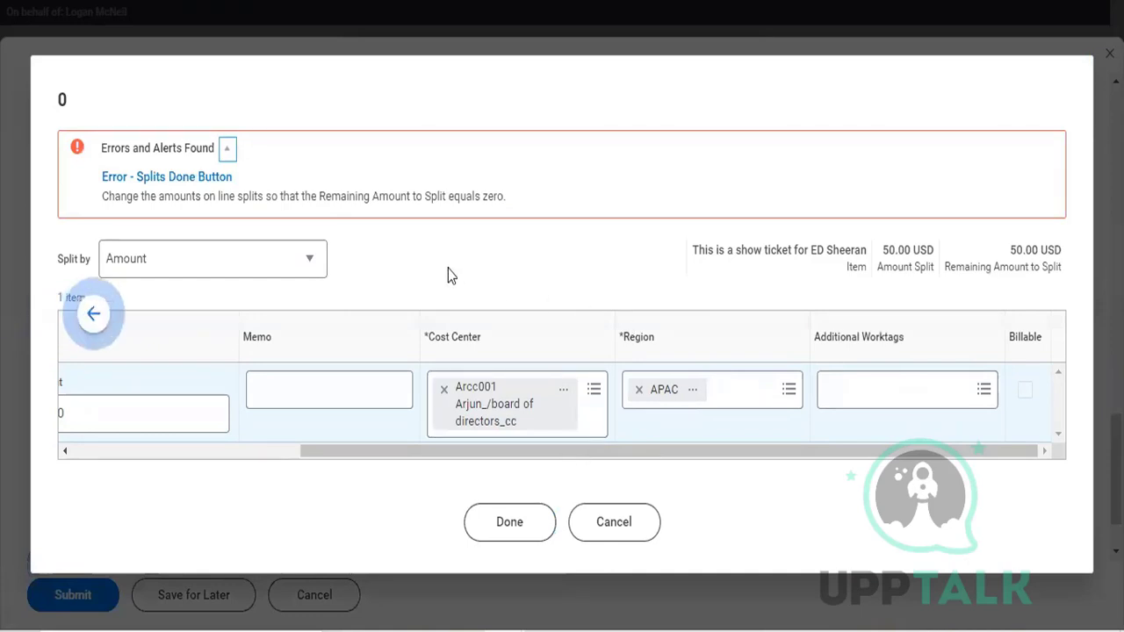
pyautogui.moveTo(416, 448); pyautogui.dragTo(43, 464)
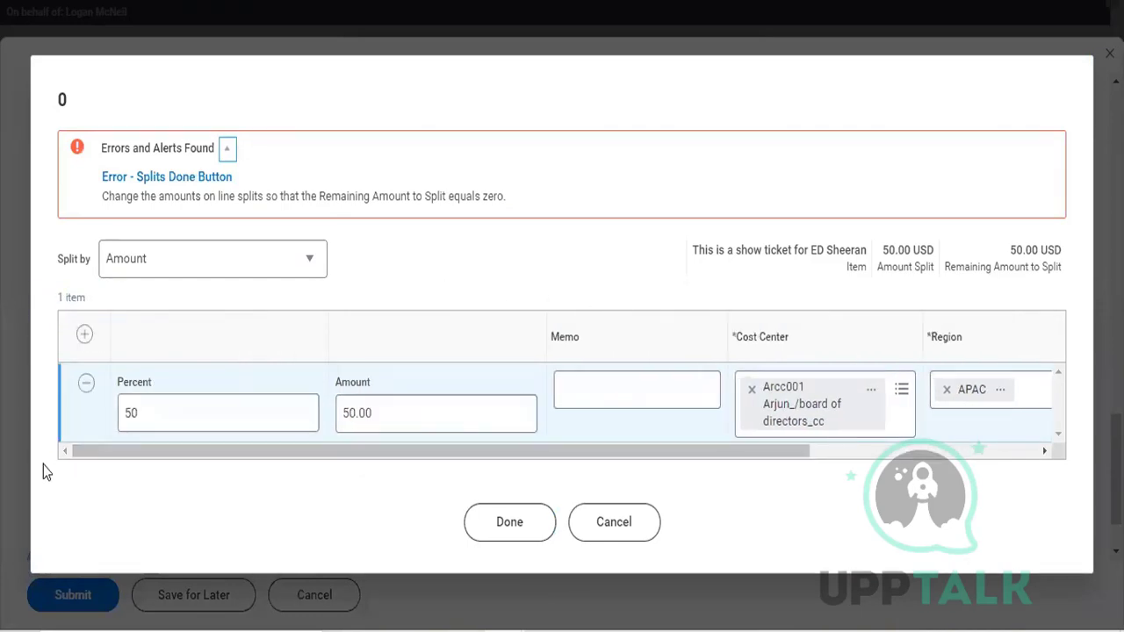
# Step: Add a second split line with 50 percent and assign it the cost center ARC78_ Enterprise
pyautogui.click(85, 334)
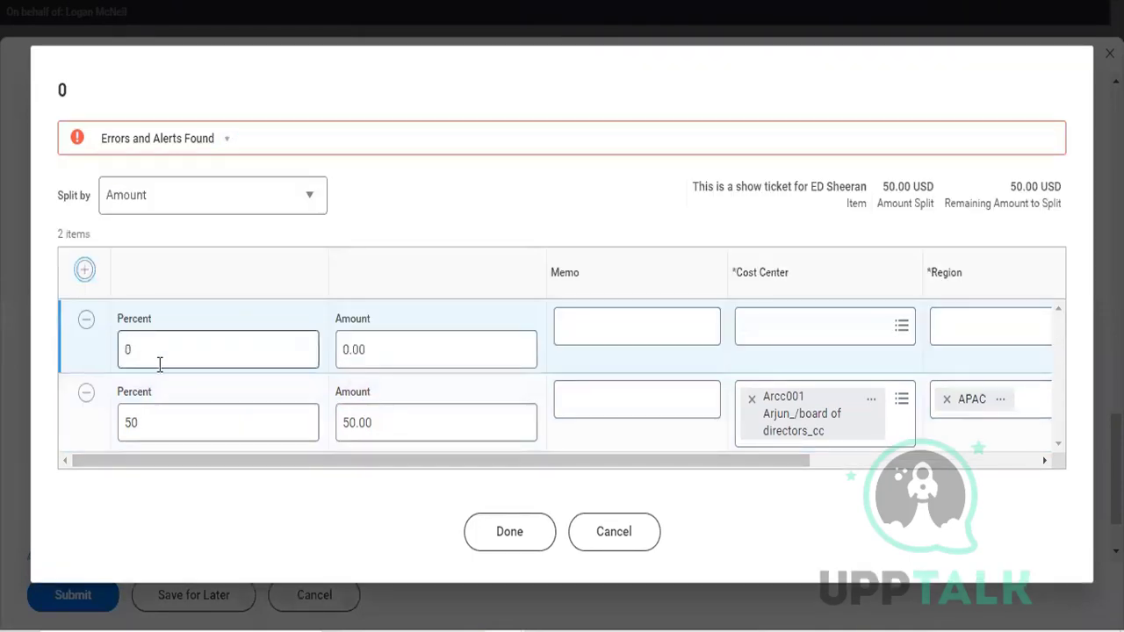
pyautogui.click(257, 356)
pyautogui.write('5')
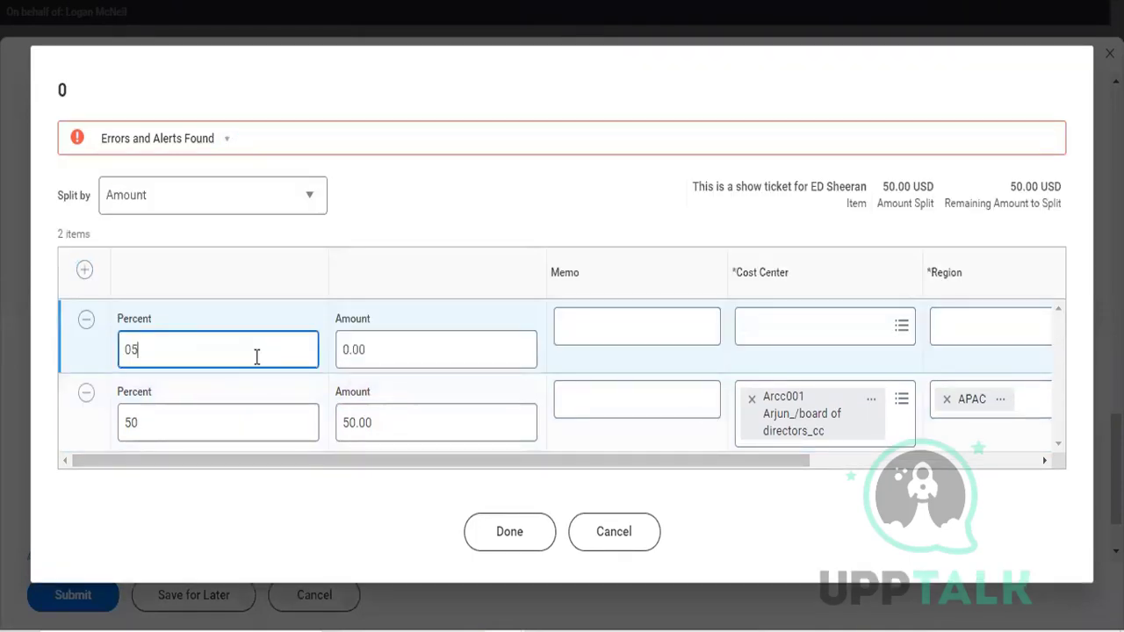
pyautogui.write('0')
pyautogui.click(827, 327)
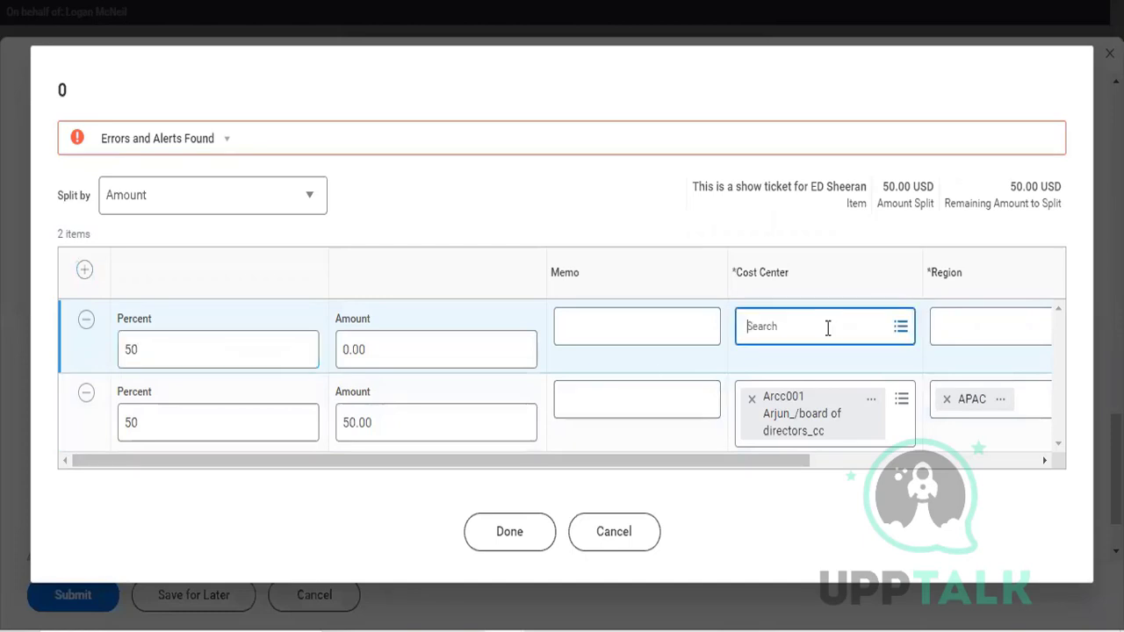
pyautogui.write('arc')
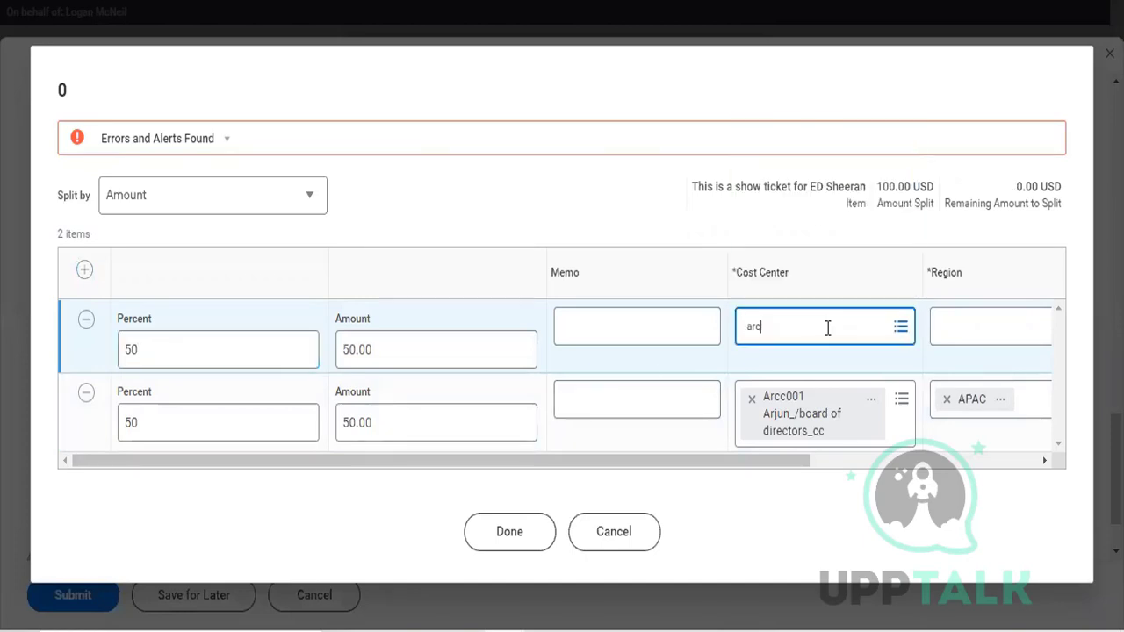
pyautogui.press('Return')
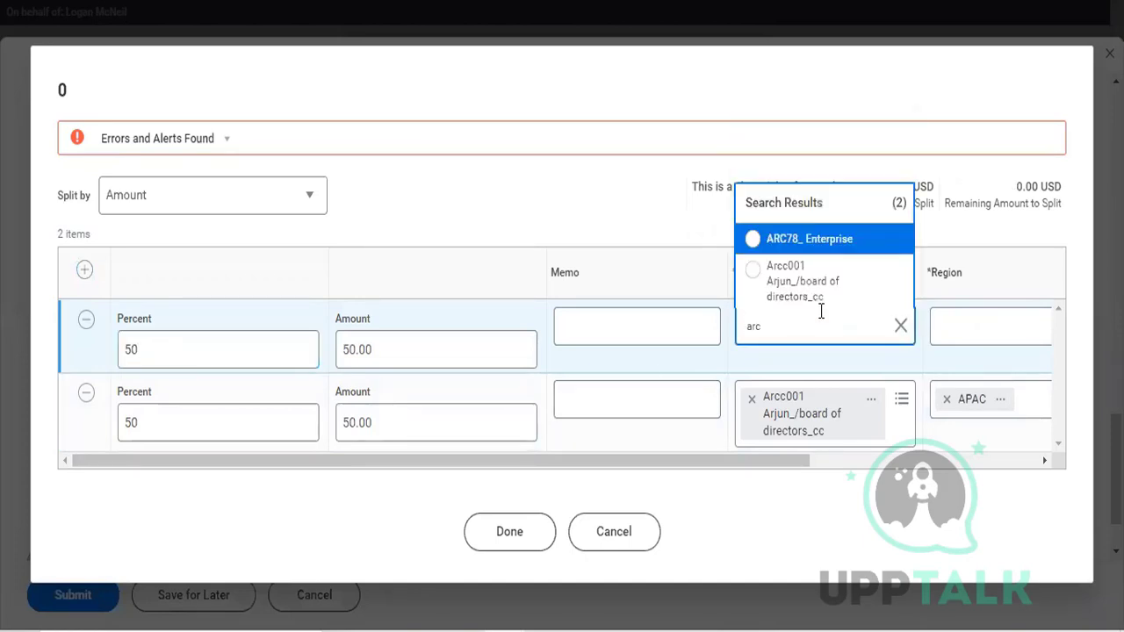
pyautogui.click(752, 240)
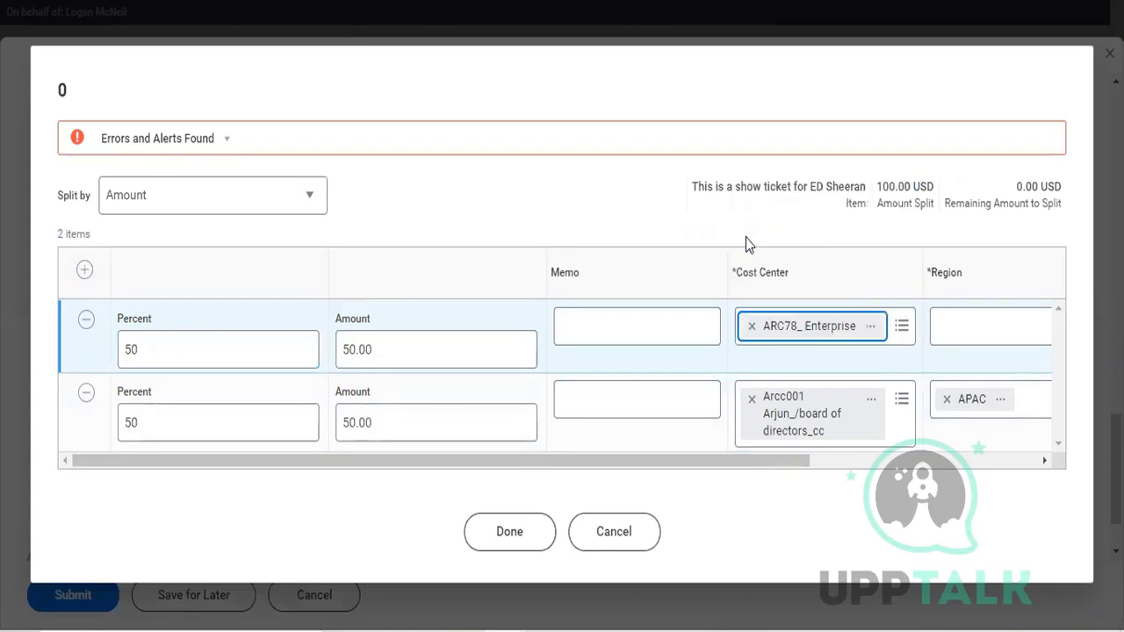
# Step: Set the new split line's region to APAC and finish the amount split
pyautogui.click(994, 339)
pyautogui.write('apac')
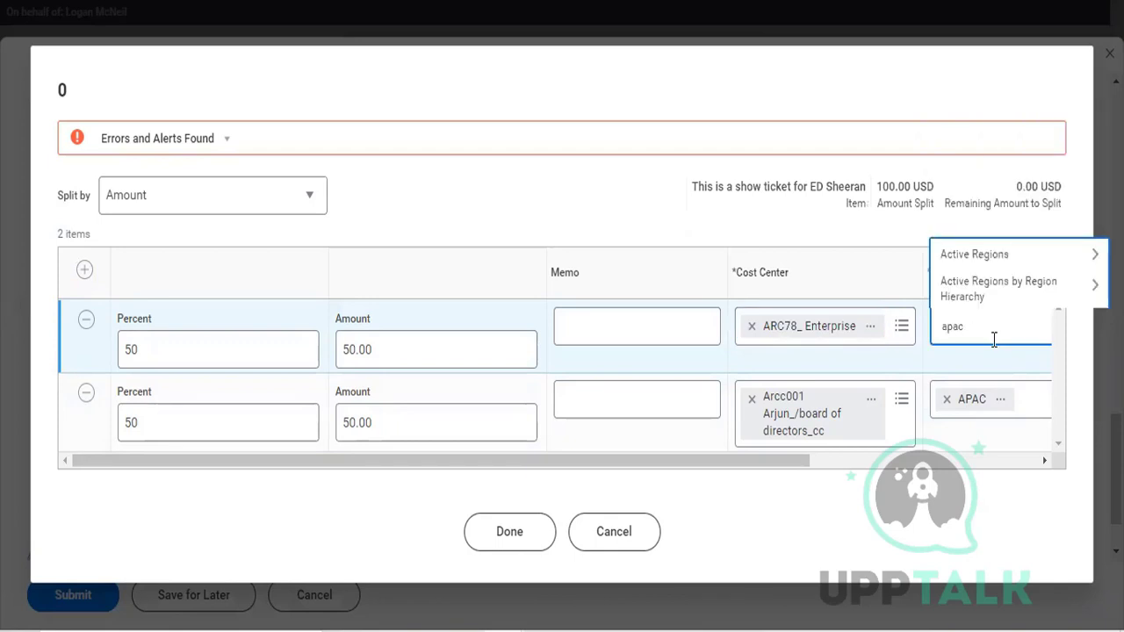
pyautogui.press('Return')
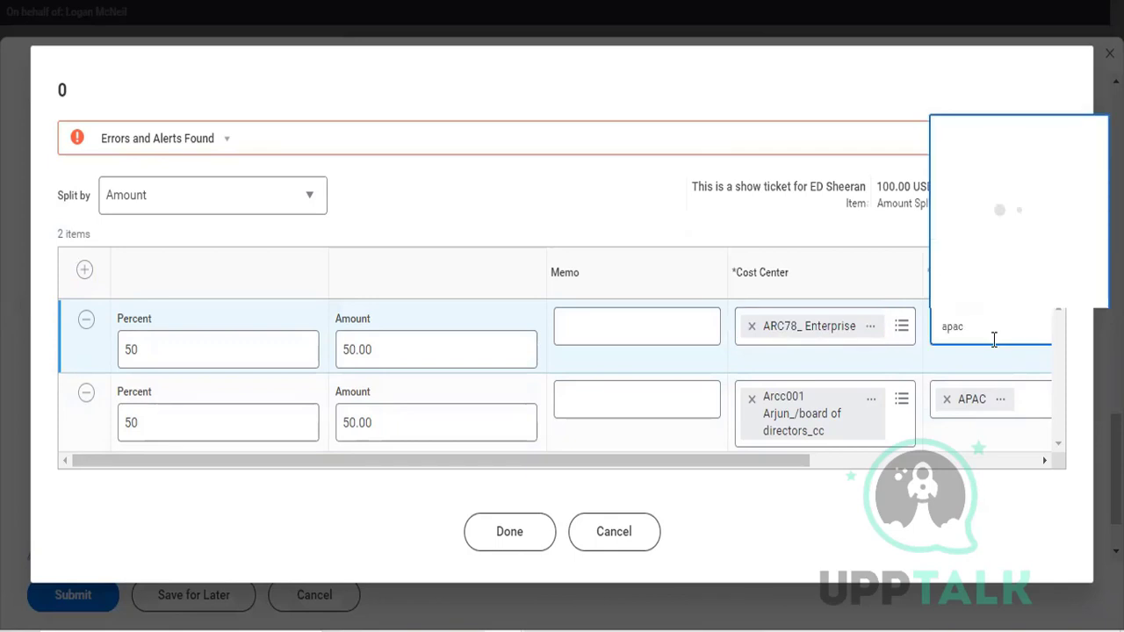
pyautogui.click(946, 98)
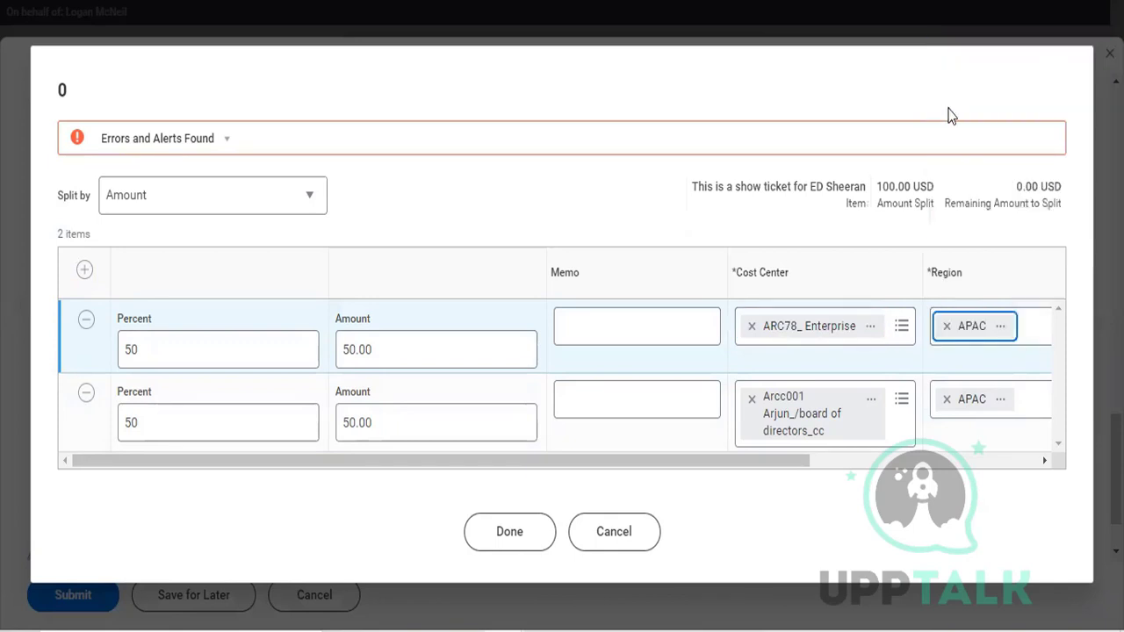
pyautogui.click(527, 532)
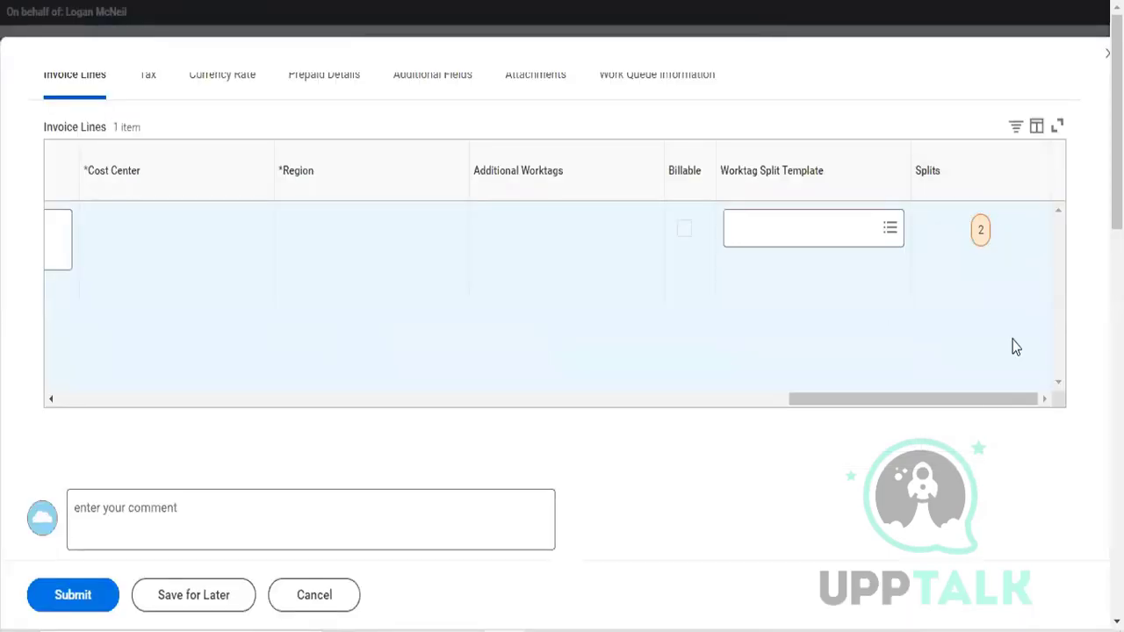
# Step: Try to submit the split supplier invoice, and view and dismiss the reported error
pyautogui.hscroll(-10, 389, 342)
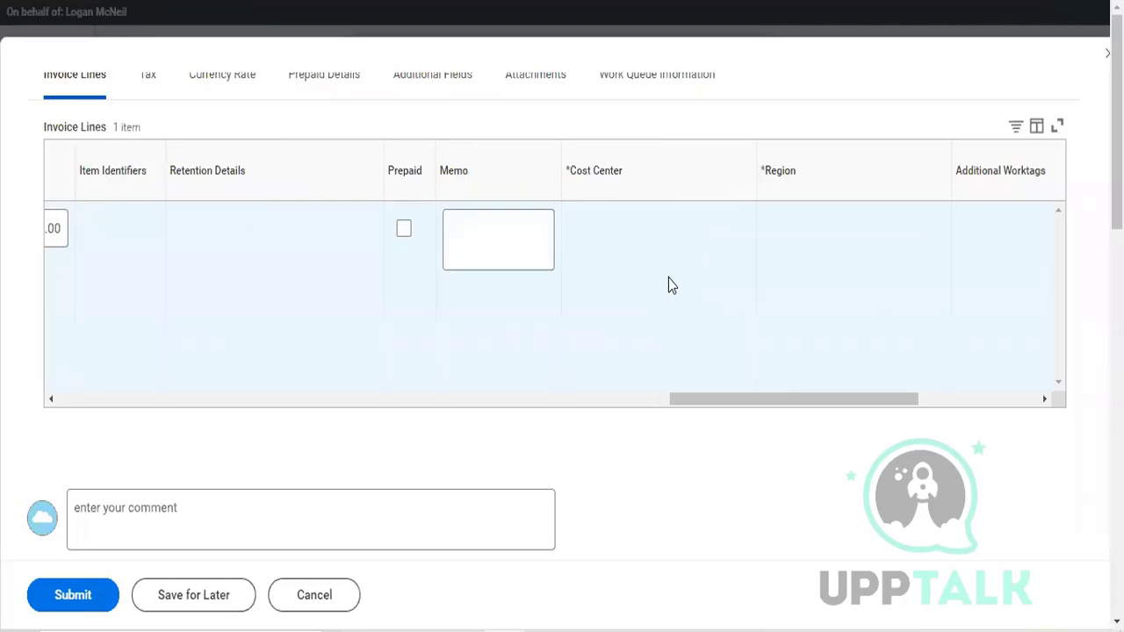
pyautogui.click(98, 612)
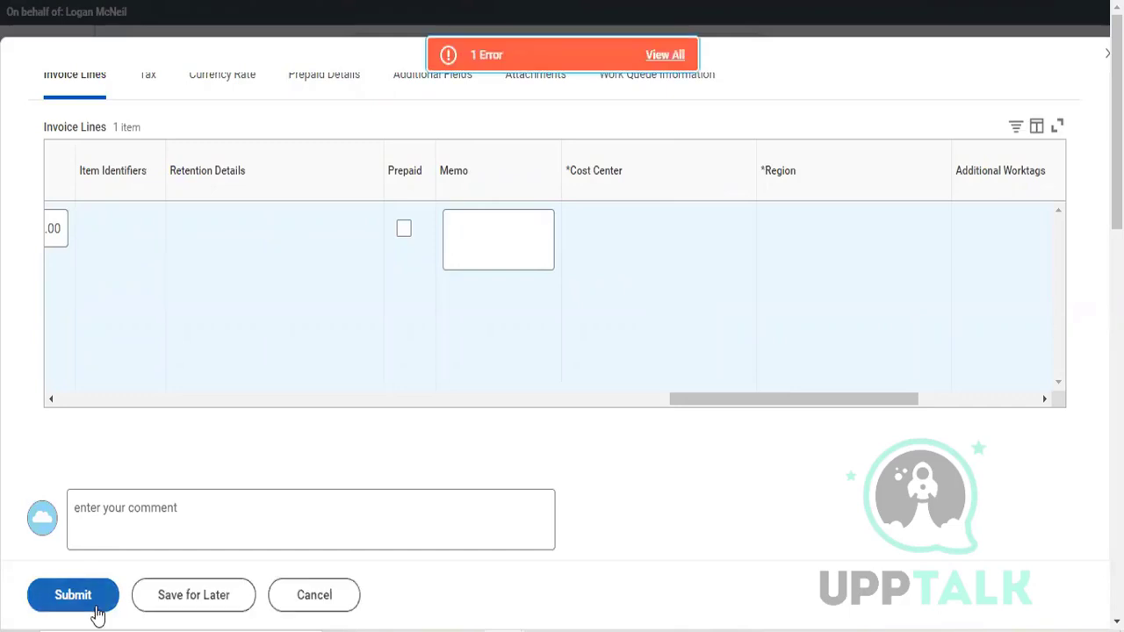
pyautogui.click(514, 54)
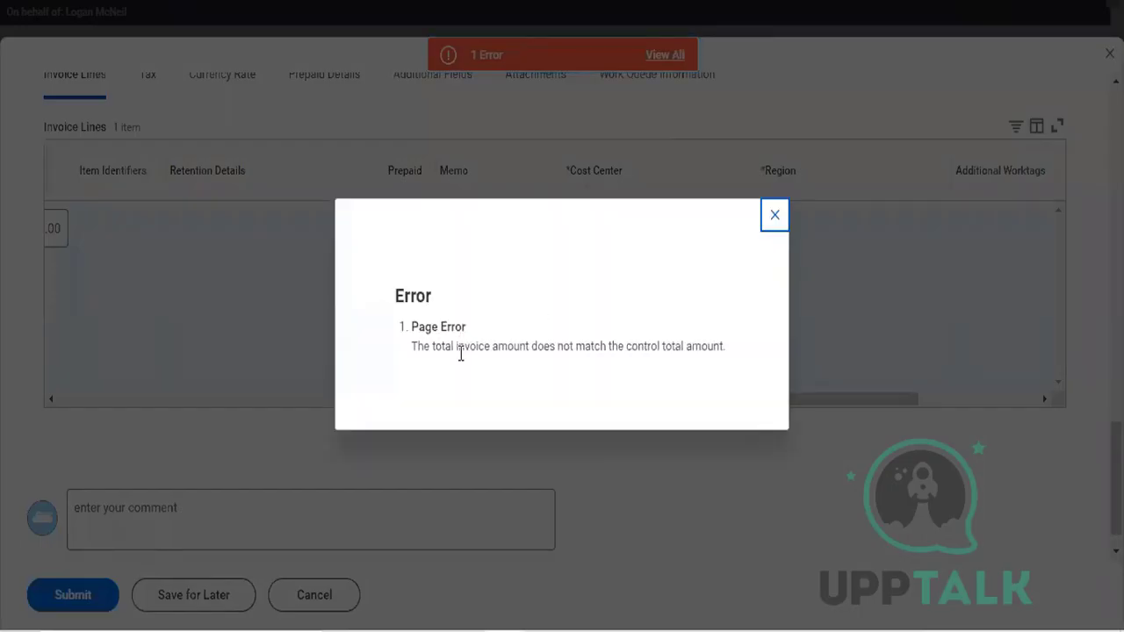
pyautogui.click(773, 215)
# Step: Set the invoice's control total amount to 100 and submit the supplier invoice
pyautogui.scroll(10, 569, 335)
pyautogui.scroll(10, 568, 339)
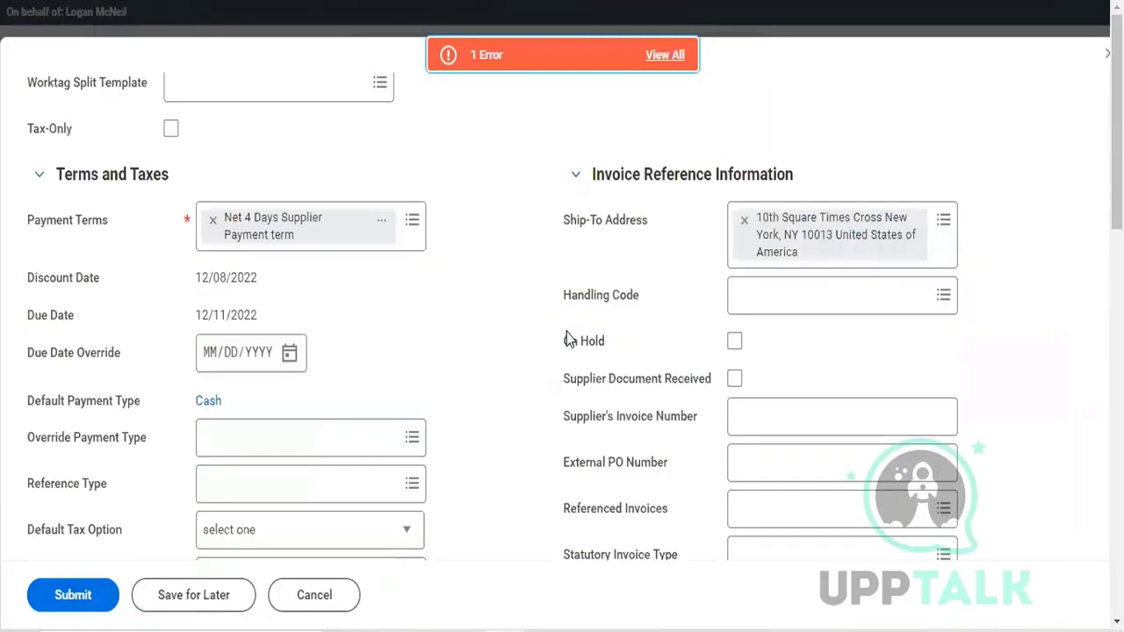
pyautogui.scroll(-2, 567, 332)
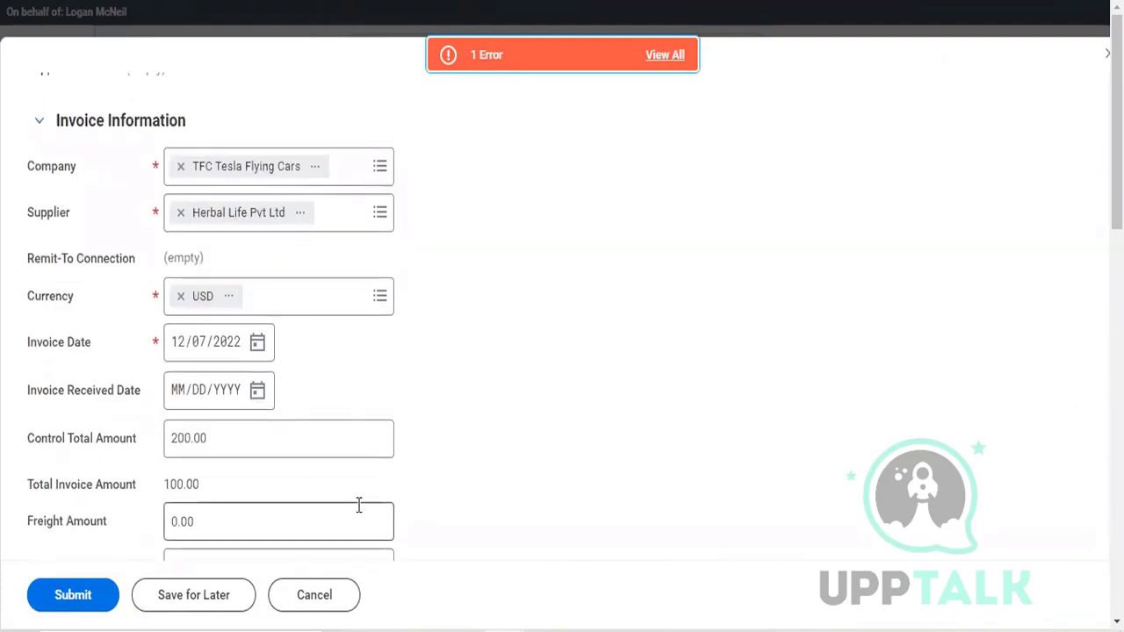
pyautogui.scroll(-15, 358, 505)
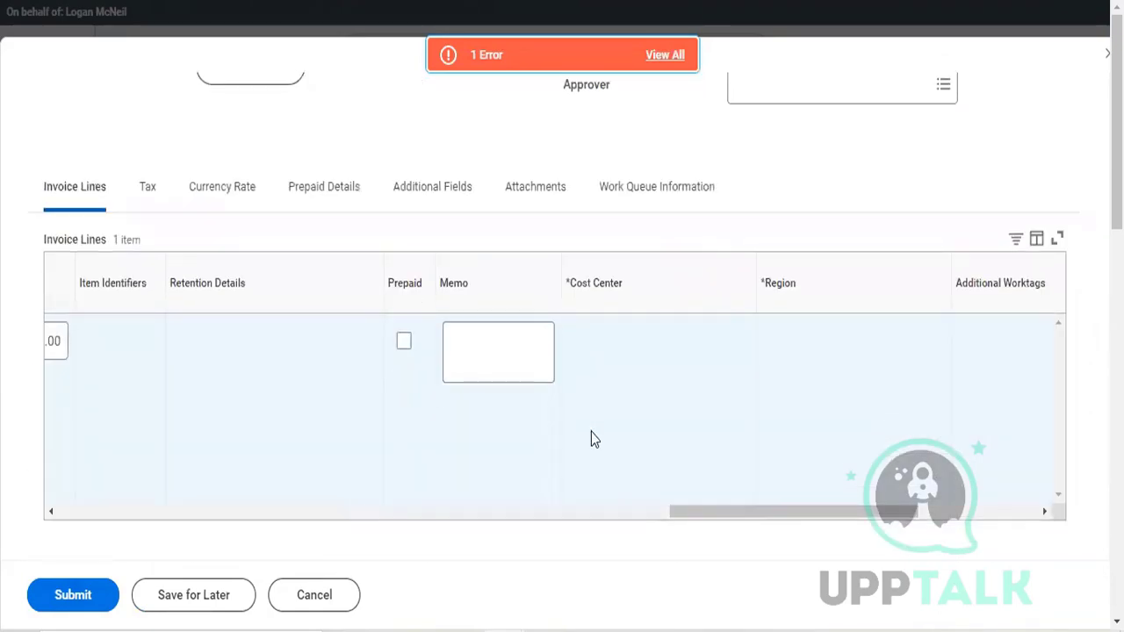
pyautogui.scroll(15, 590, 435)
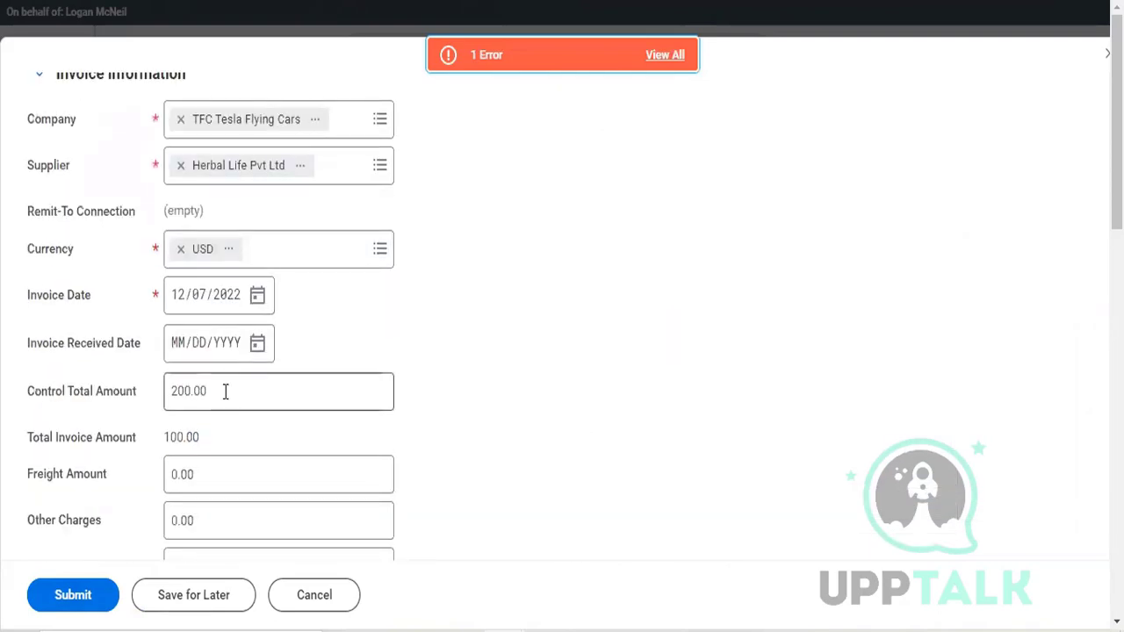
pyautogui.click(226, 392)
pyautogui.write('100')
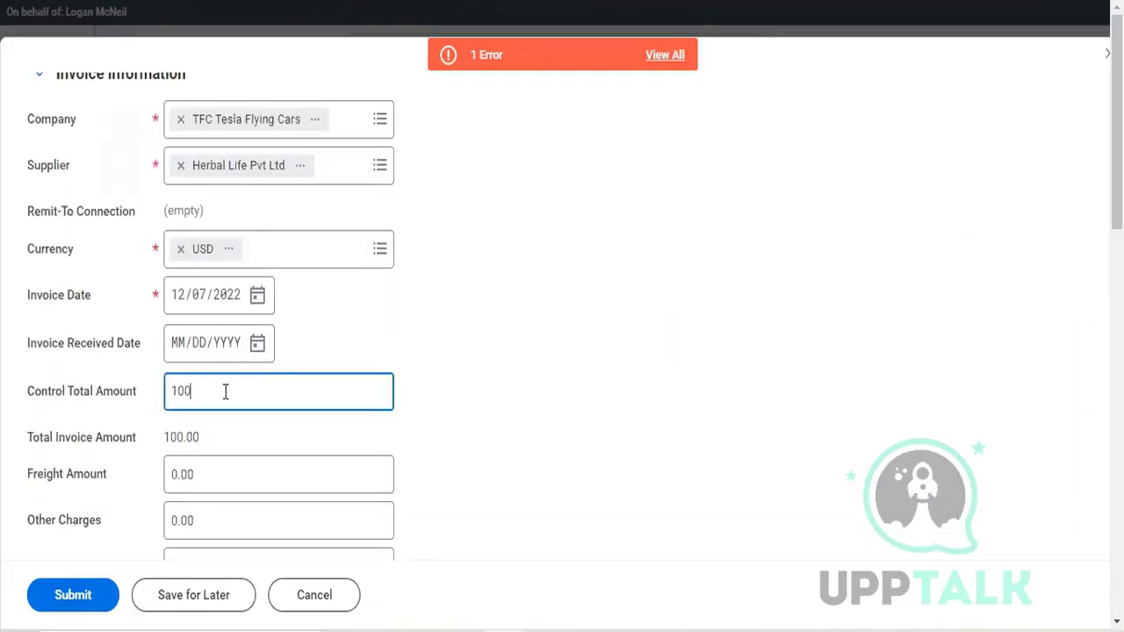
pyautogui.moveTo(645, 445); pyautogui.dragTo(68, 604)
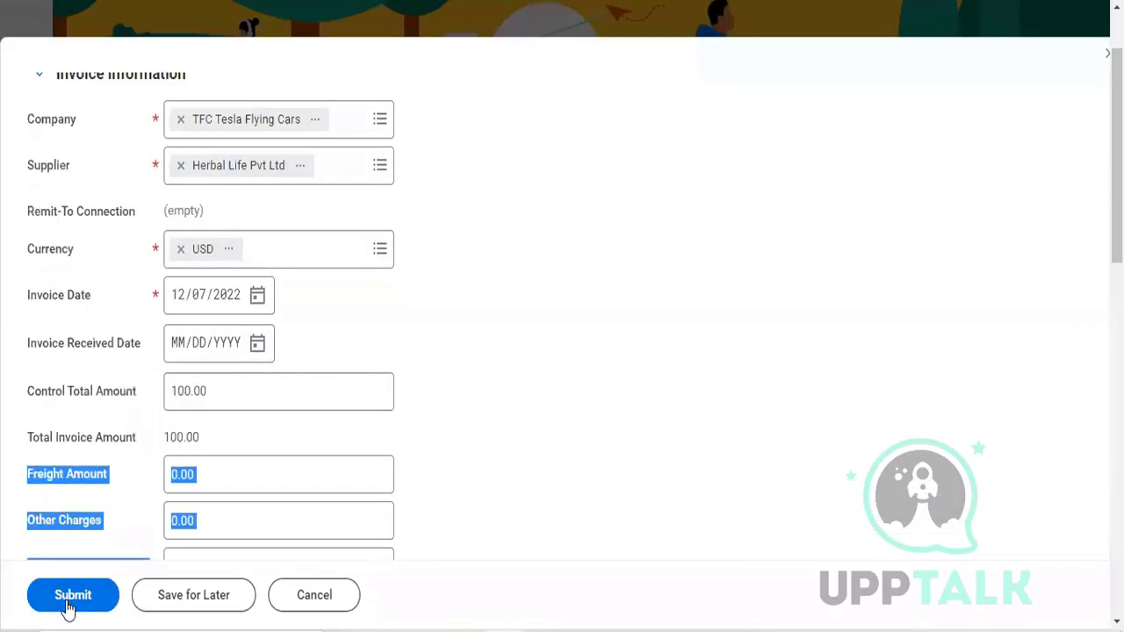
pyautogui.click(68, 604)
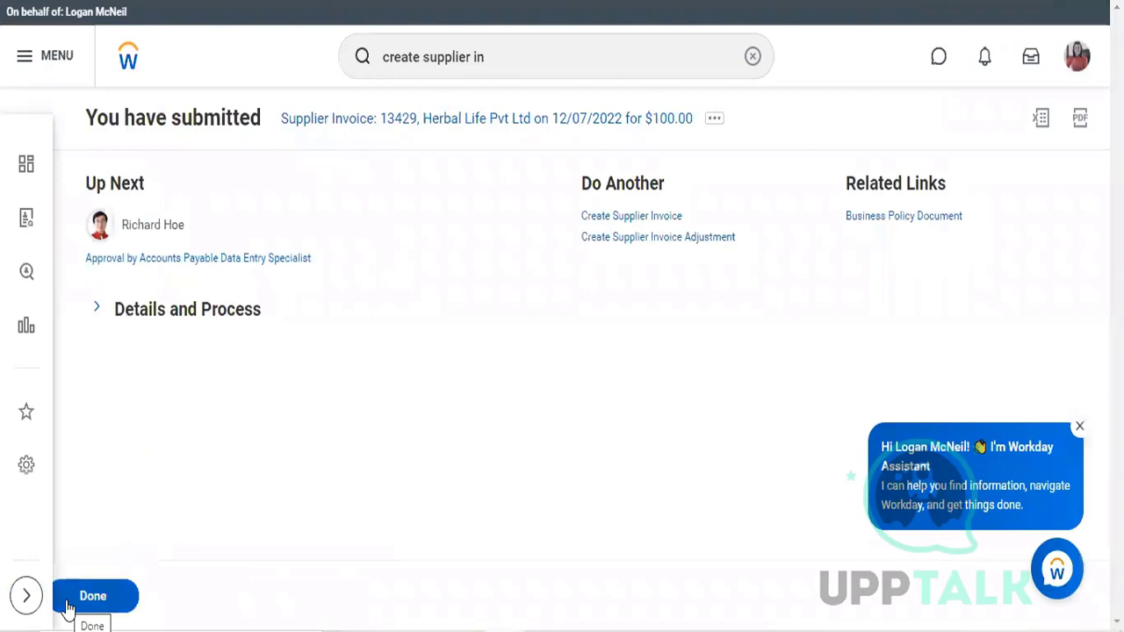
# Step: Start a proxy session as the next approver of the submitted invoice from that worker's security profile actions
pyautogui.click(197, 235)
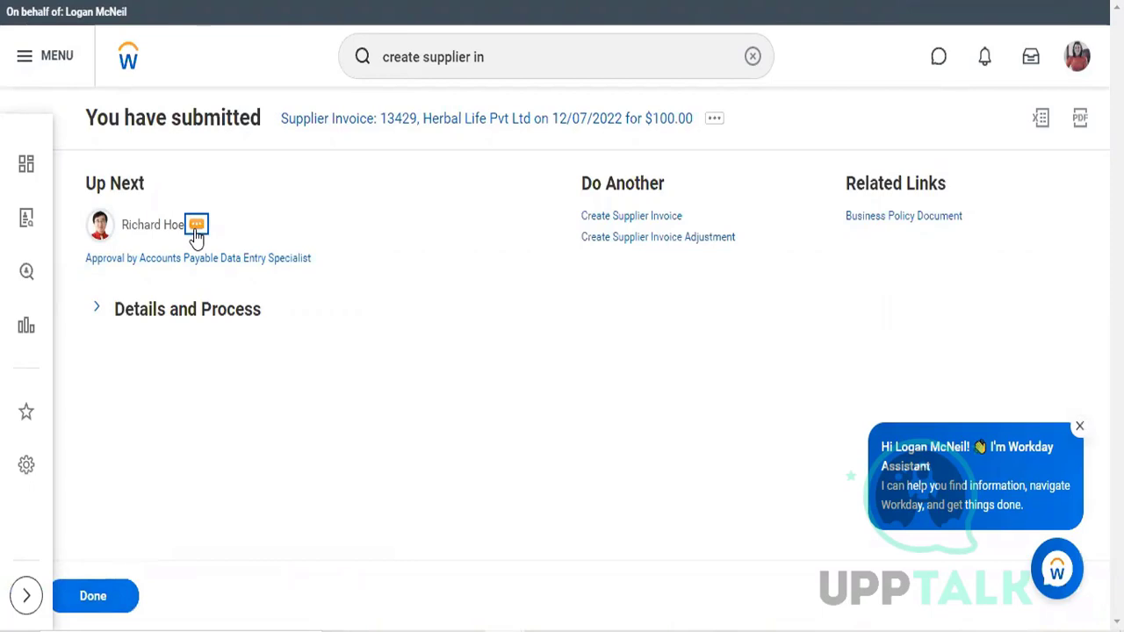
pyautogui.click(197, 232)
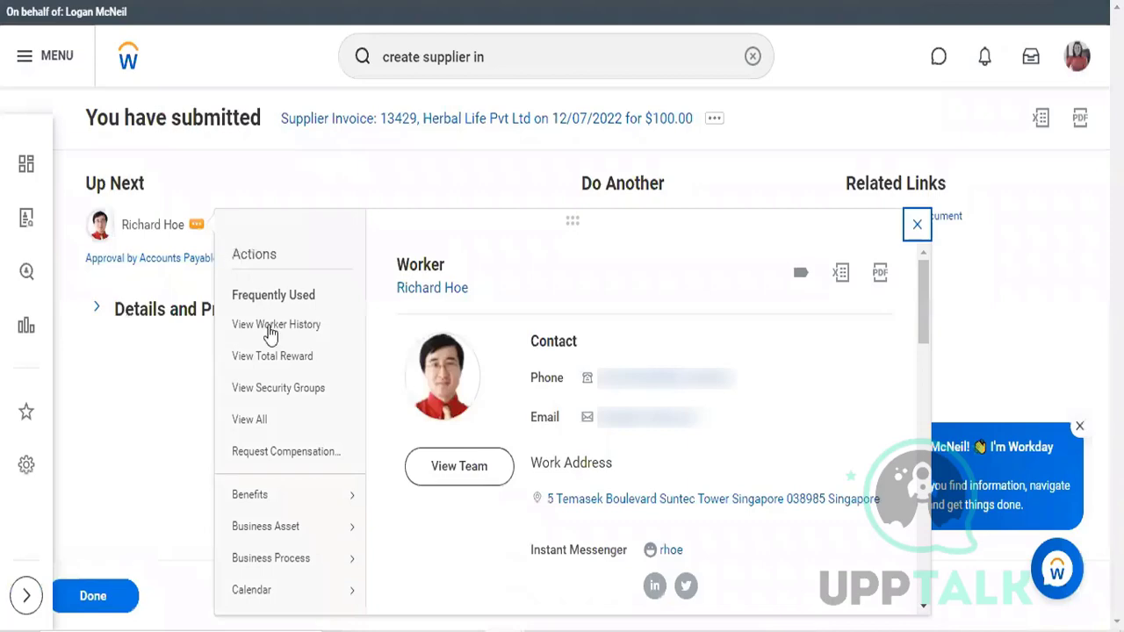
pyautogui.scroll(-8, 272, 338)
pyautogui.moveTo(272, 348)
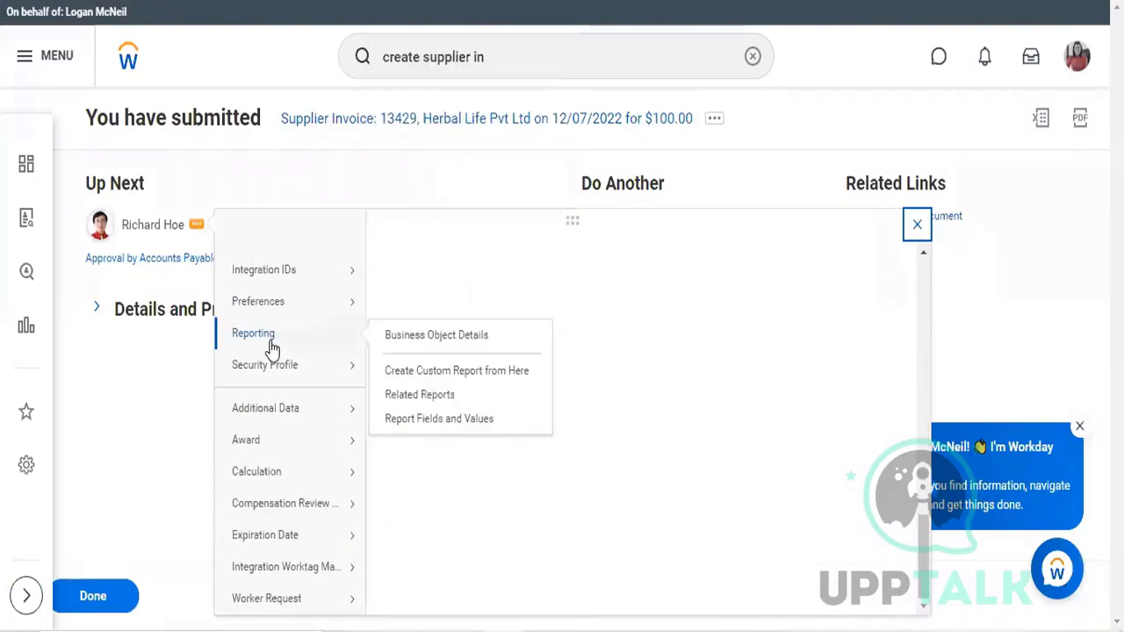
pyautogui.scroll(1, 309, 375)
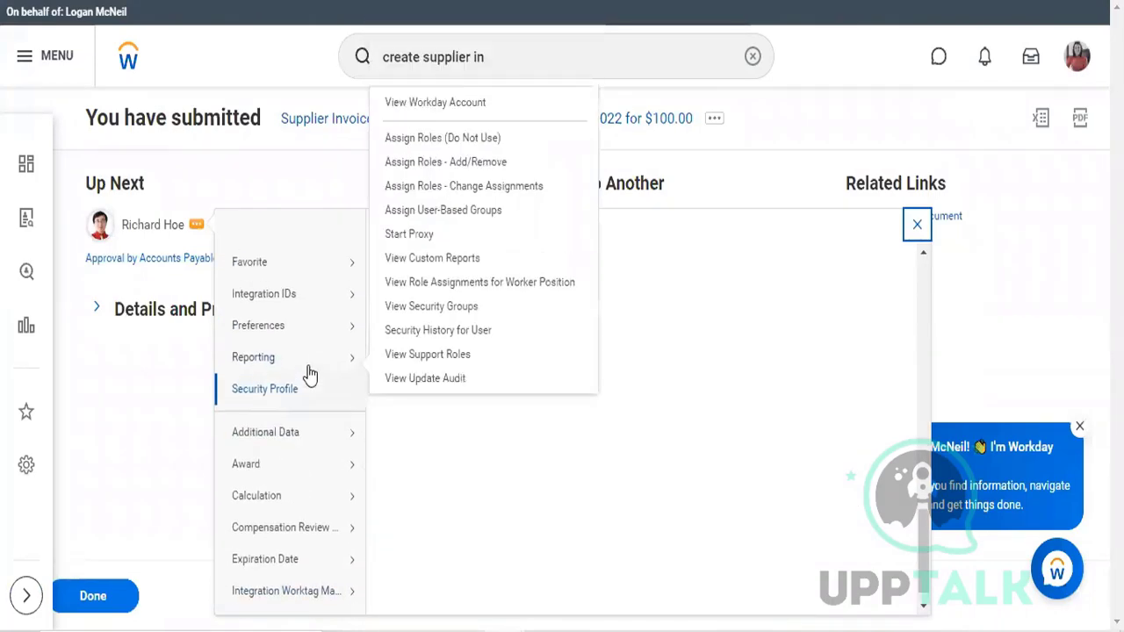
pyautogui.moveTo(336, 406)
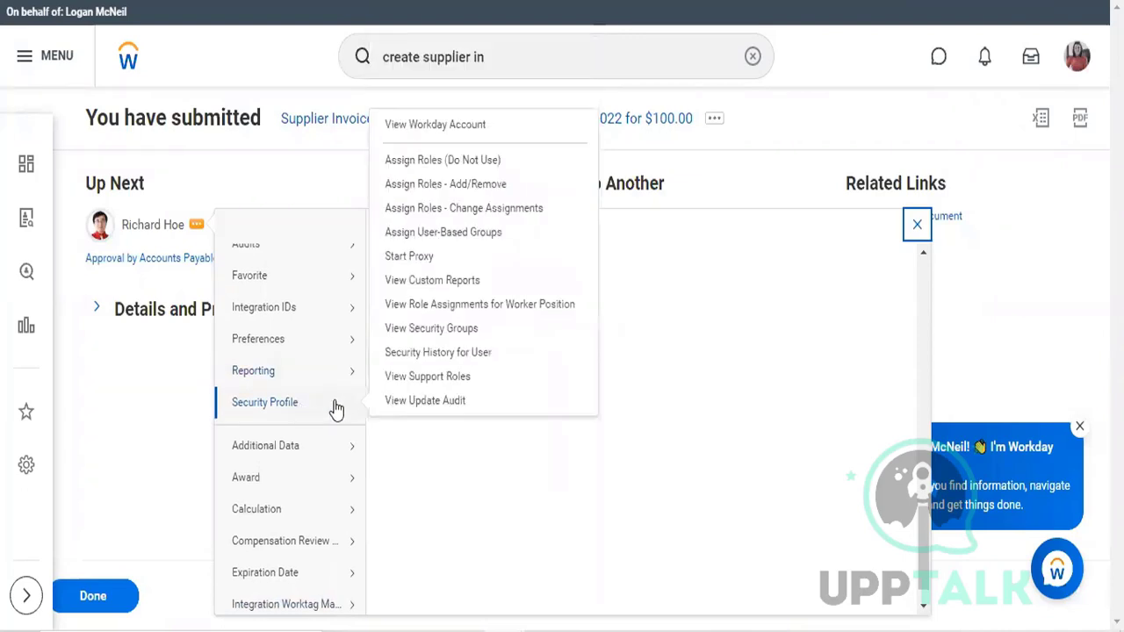
pyautogui.click(429, 257)
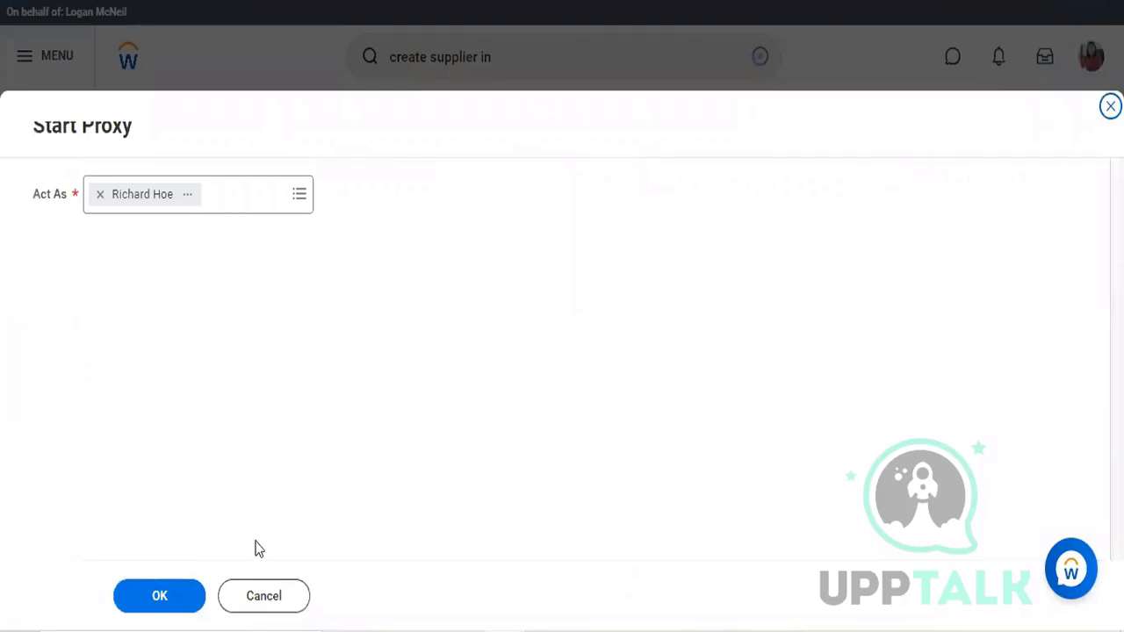
pyautogui.click(159, 596)
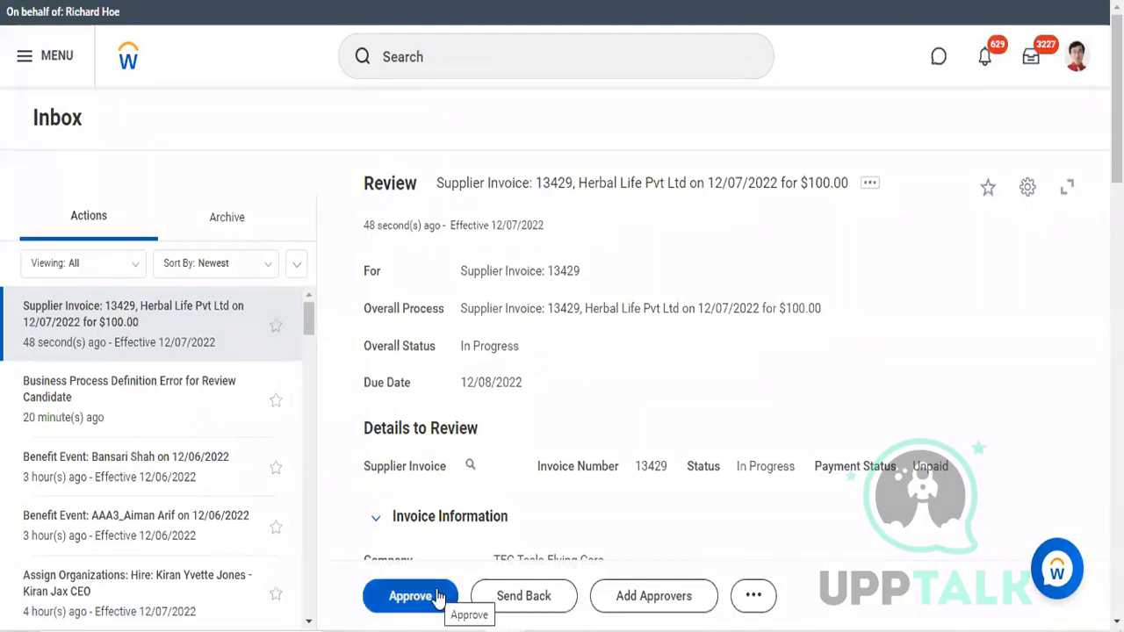
# Step: Approve the $100.00 Herbal Life Pvt Ltd supplier invoice as the approver and open its process details
pyautogui.click(438, 596)
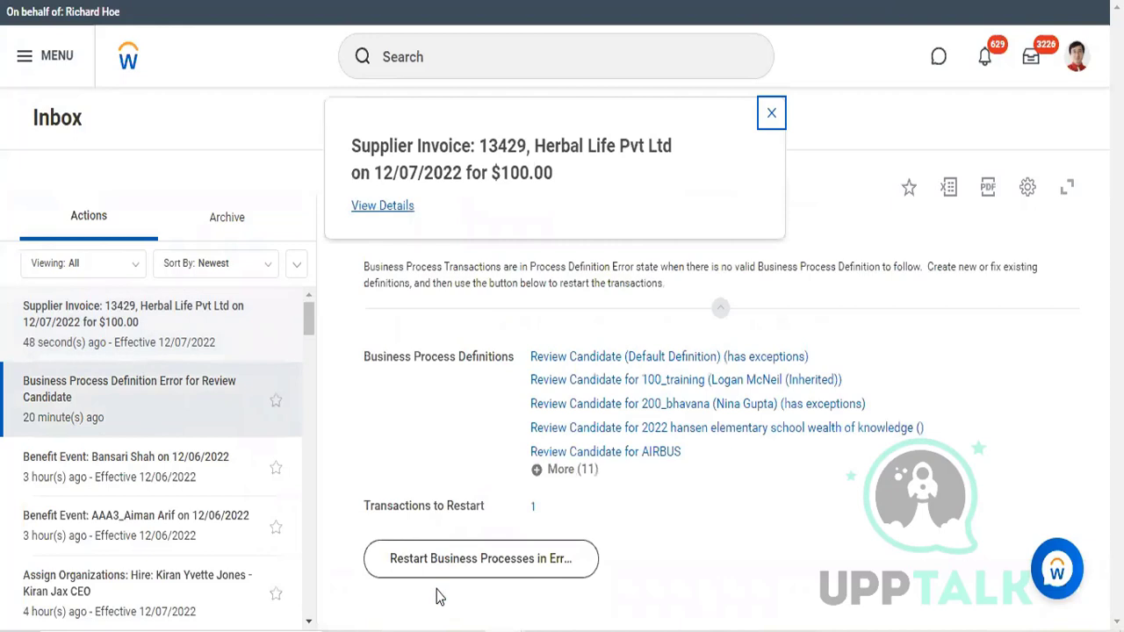
pyautogui.click(406, 210)
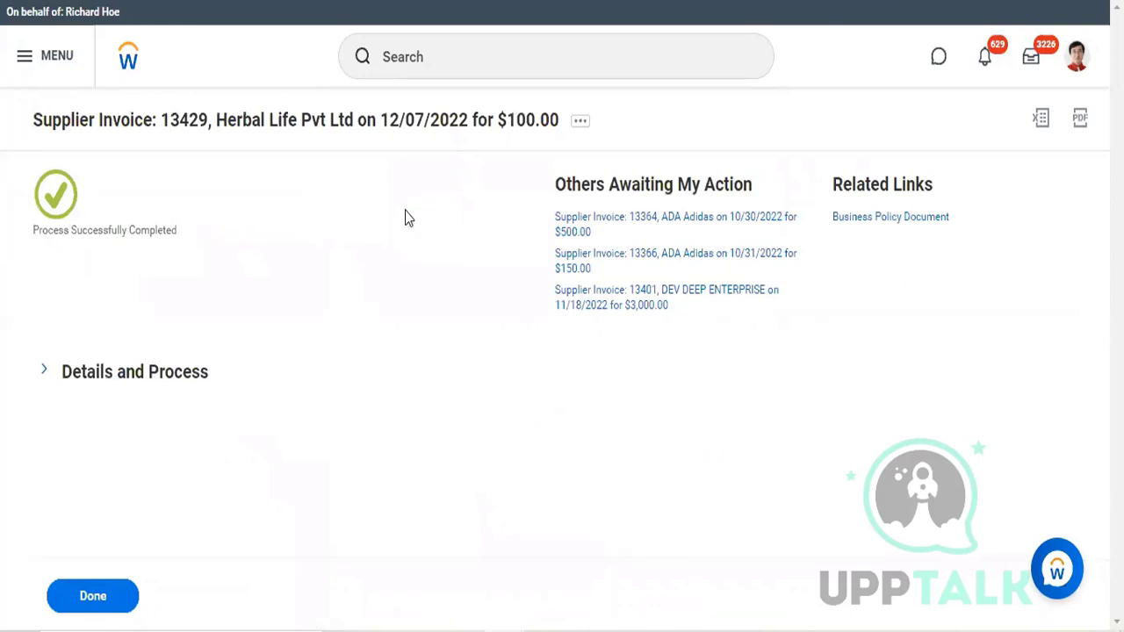